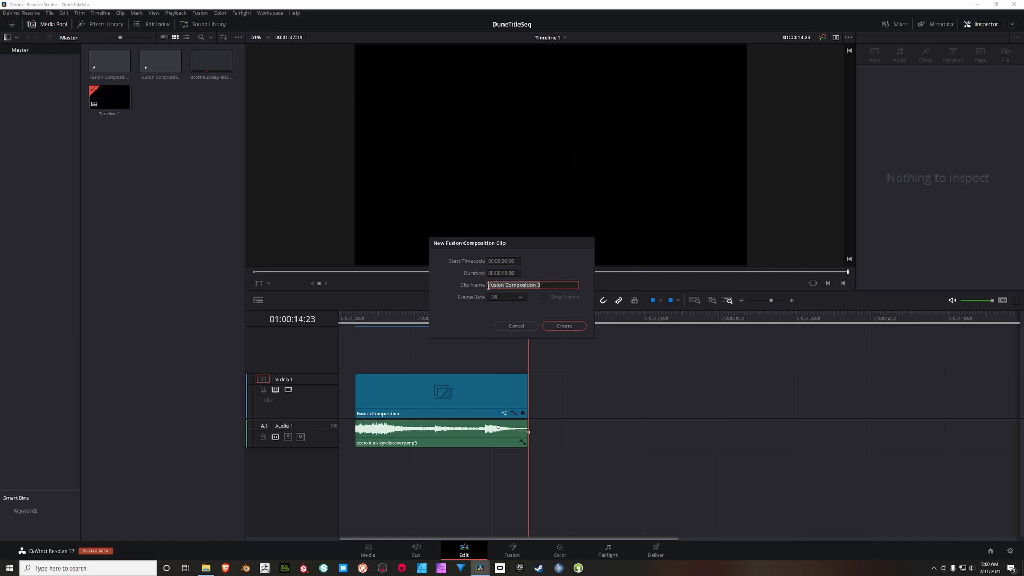
Step: Create a Fusion composition clip named DuneTitle and place it on Video 1 after the existing clip, leaving a gap
{"action": "type", "text": "DuneTitle"}
{"action": "left_click", "coordinate": [578, 327]}
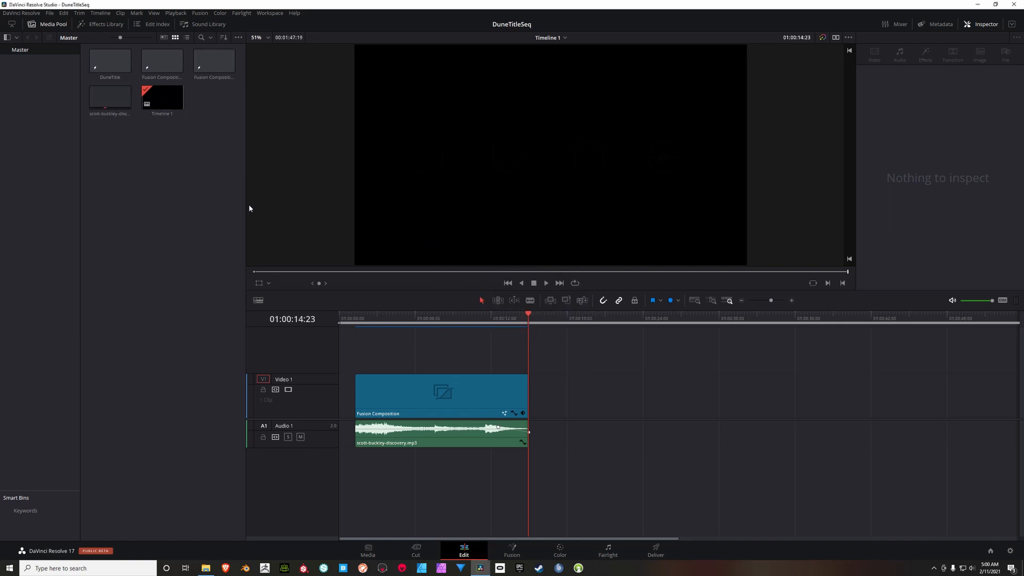
{"action": "left_click_drag", "start_coordinate": [109, 58], "coordinate": [634, 419]}
Step: Open the new composition on the Fusion page and add a Text 3D node at the start of the node graph
{"action": "left_click", "coordinate": [647, 320]}
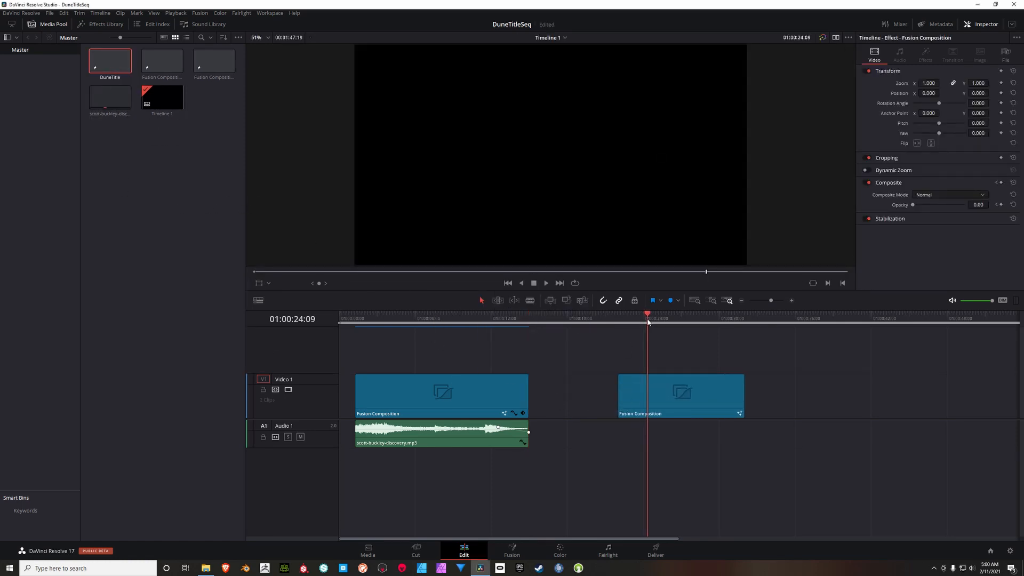
{"action": "left_click", "coordinate": [525, 548]}
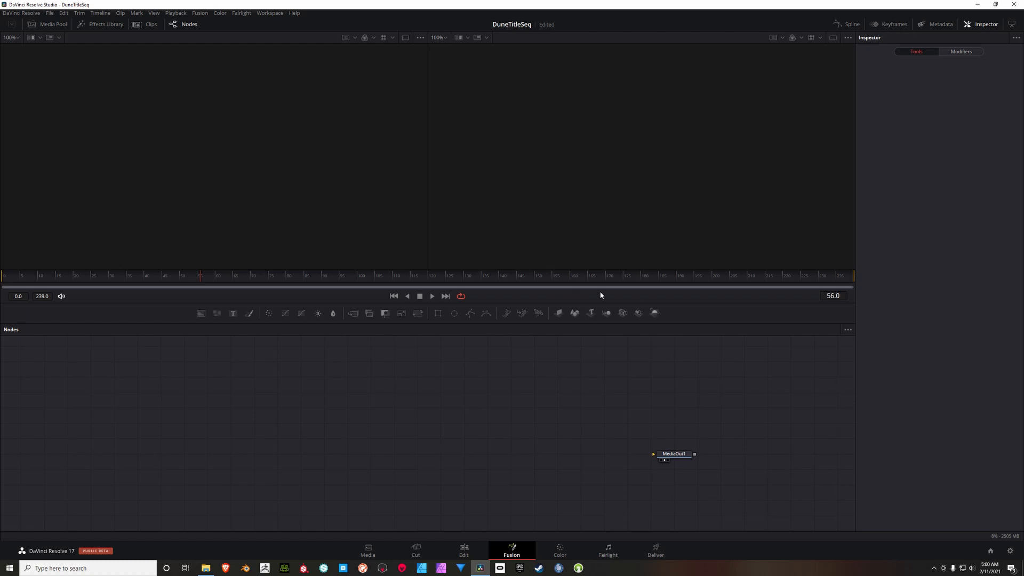
{"action": "left_click_drag", "start_coordinate": [592, 314], "coordinate": [169, 453]}
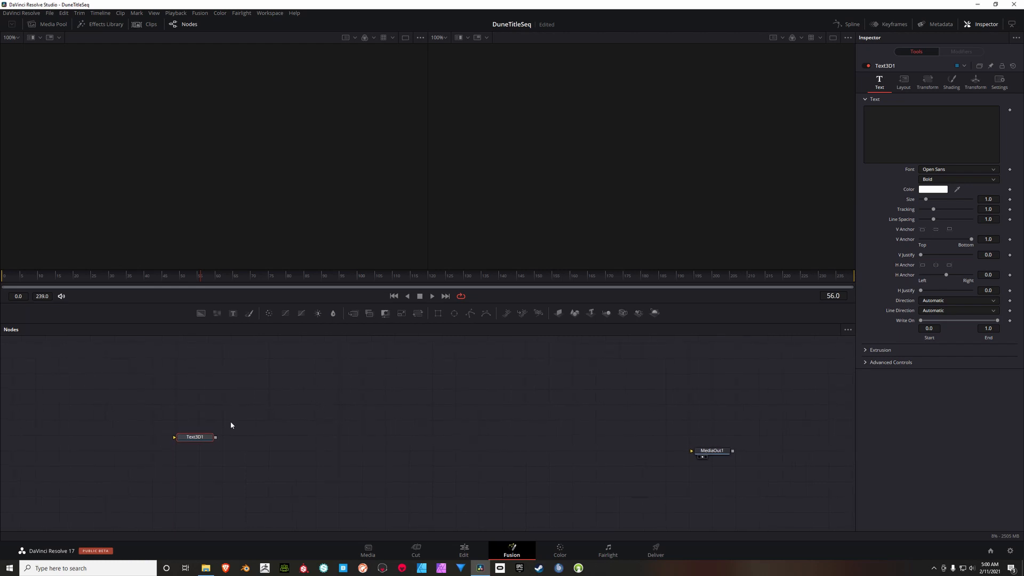
{"action": "left_click_drag", "start_coordinate": [196, 438], "coordinate": [147, 442]}
Step: Add a Merge 3D node beside the Text3D1 node
{"action": "right_click", "coordinate": [228, 410]}
{"action": "mouse_move", "coordinate": [251, 414]}
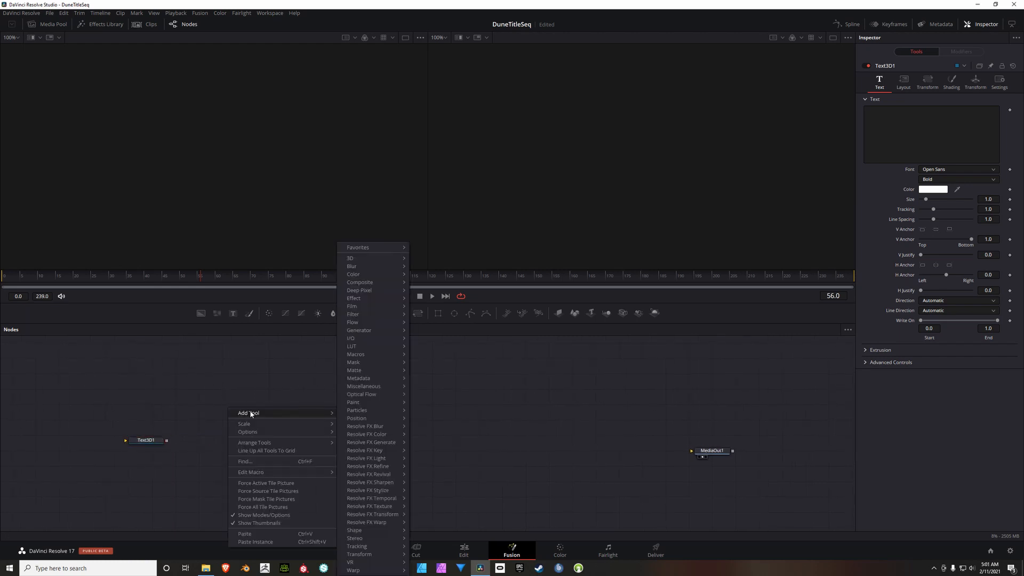
{"action": "mouse_move", "coordinate": [372, 258]}
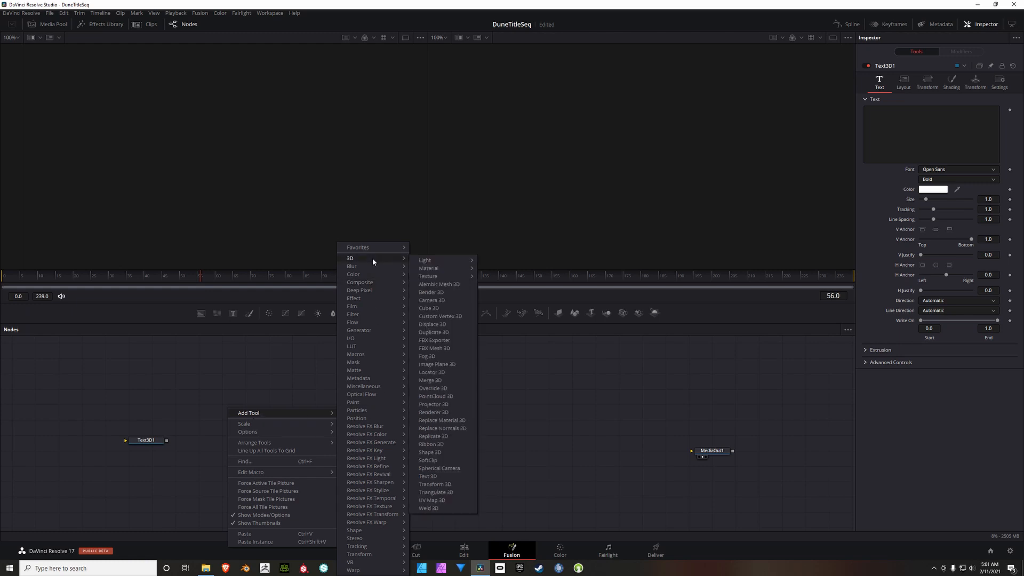
{"action": "left_click", "coordinate": [430, 381]}
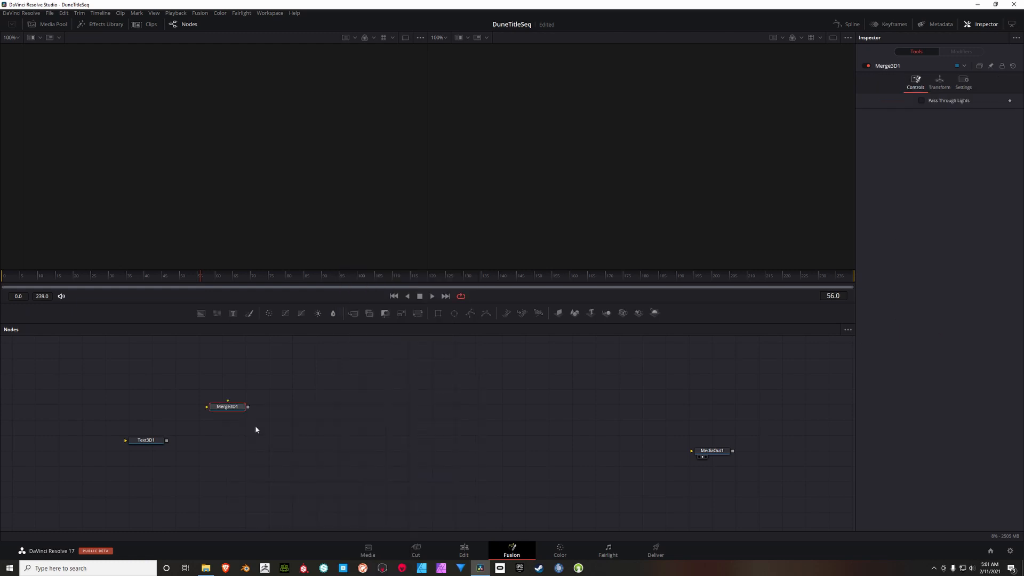
Step: Add a Point Light node above Merge3D1 and duplicate it to get a second point light
{"action": "right_click", "coordinate": [249, 384]}
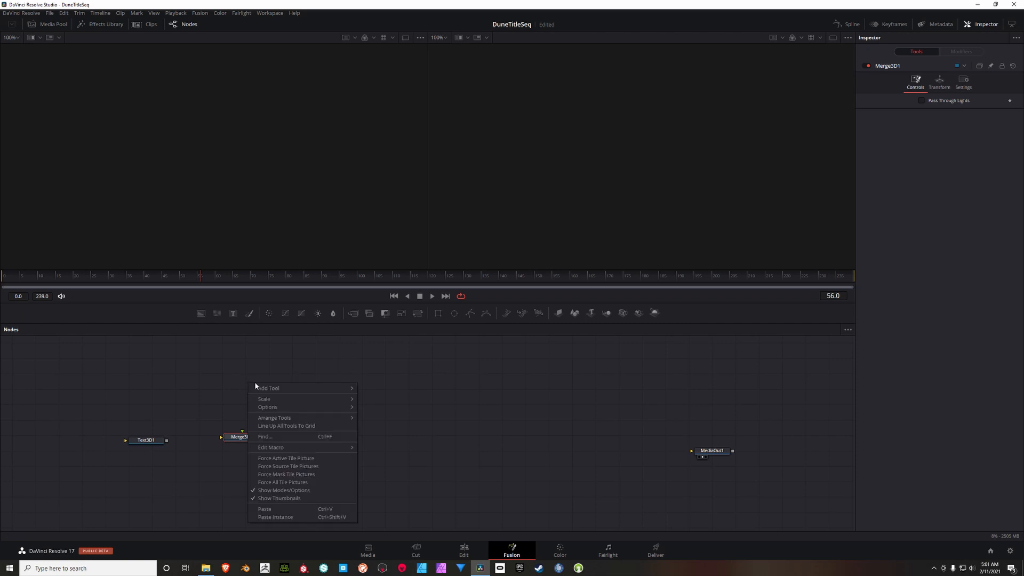
{"action": "mouse_move", "coordinate": [298, 388]}
{"action": "mouse_move", "coordinate": [390, 261]}
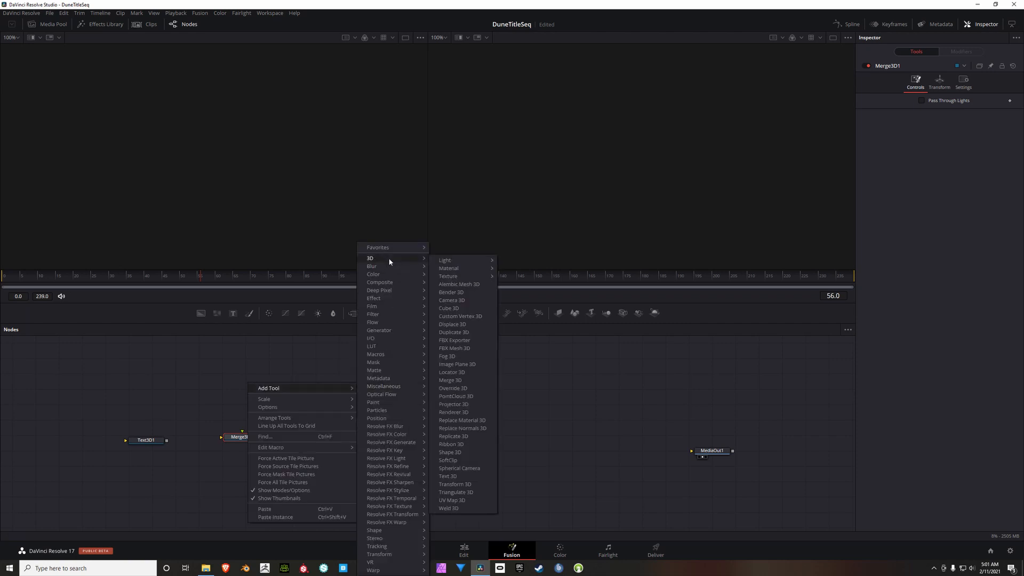
{"action": "mouse_move", "coordinate": [450, 262]}
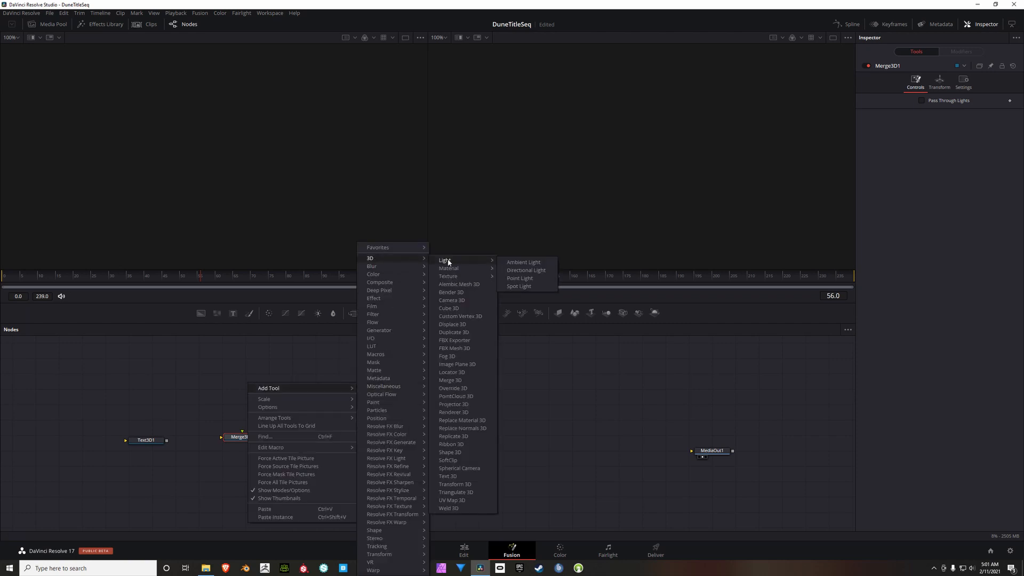
{"action": "left_click", "coordinate": [520, 279]}
{"action": "left_click_drag", "start_coordinate": [263, 387], "coordinate": [216, 395]}
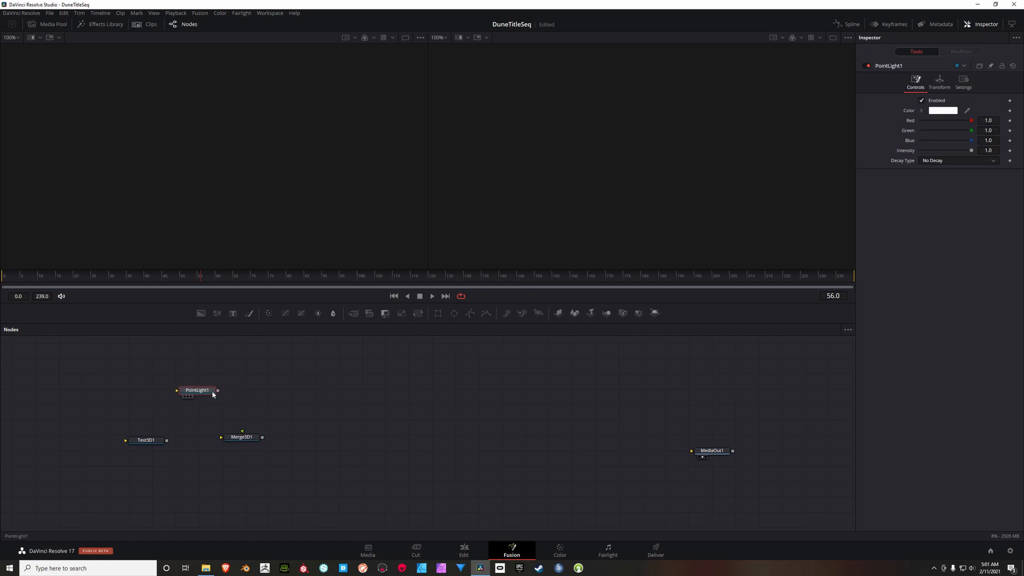
{"action": "key", "text": "ctrl+c"}
{"action": "key", "text": "ctrl+v"}
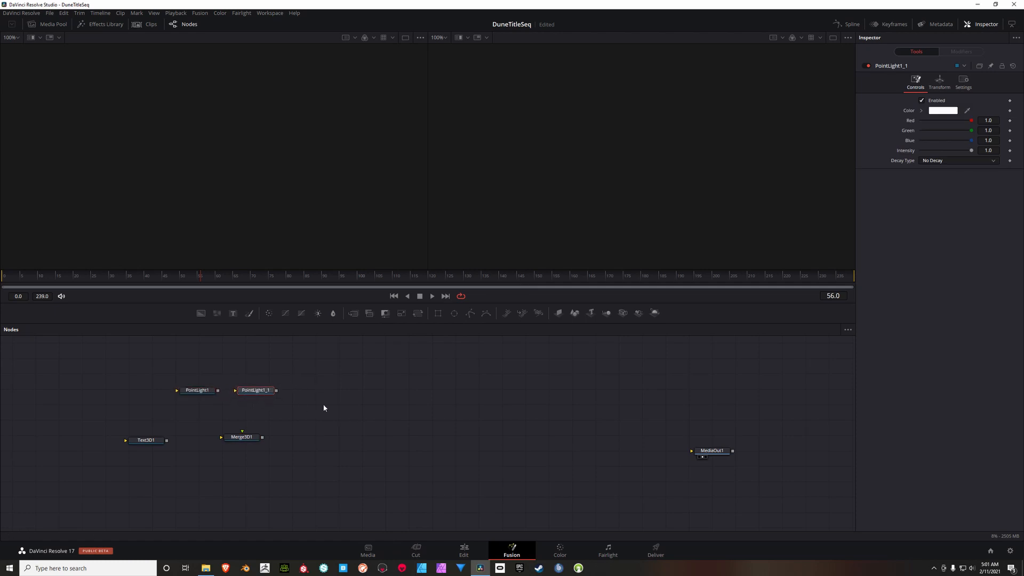
Step: Add a Camera 3D node next to the two point lights
{"action": "right_click", "coordinate": [312, 385]}
{"action": "mouse_move", "coordinate": [327, 391]}
{"action": "mouse_move", "coordinate": [454, 257]}
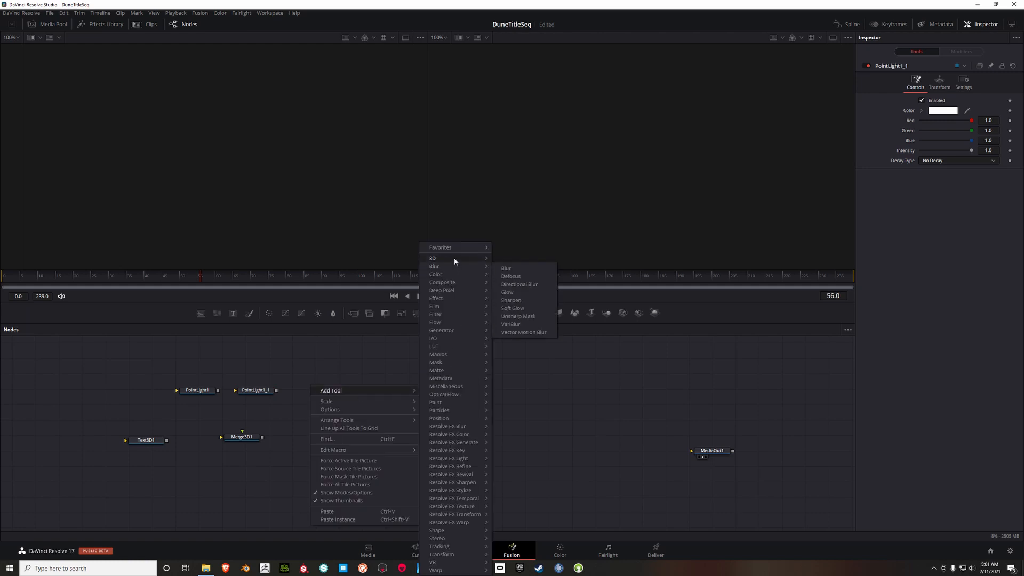
{"action": "left_click", "coordinate": [511, 299]}
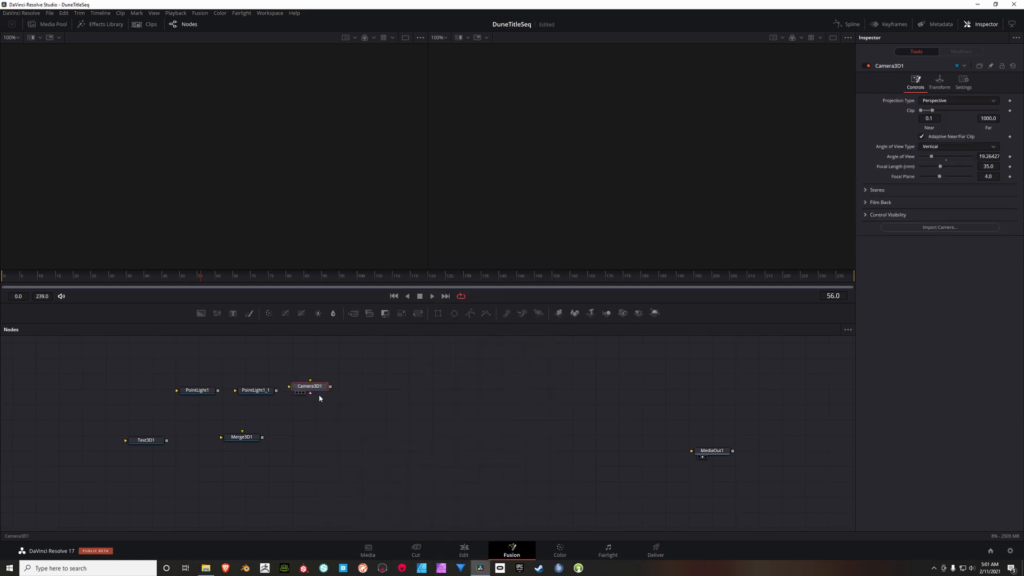
{"action": "left_click_drag", "start_coordinate": [315, 385], "coordinate": [314, 402]}
Step: Add a Renderer 3D node after Merge3D1 and line the two nodes up in a row
{"action": "right_click", "coordinate": [362, 402]}
{"action": "mouse_move", "coordinate": [371, 410]}
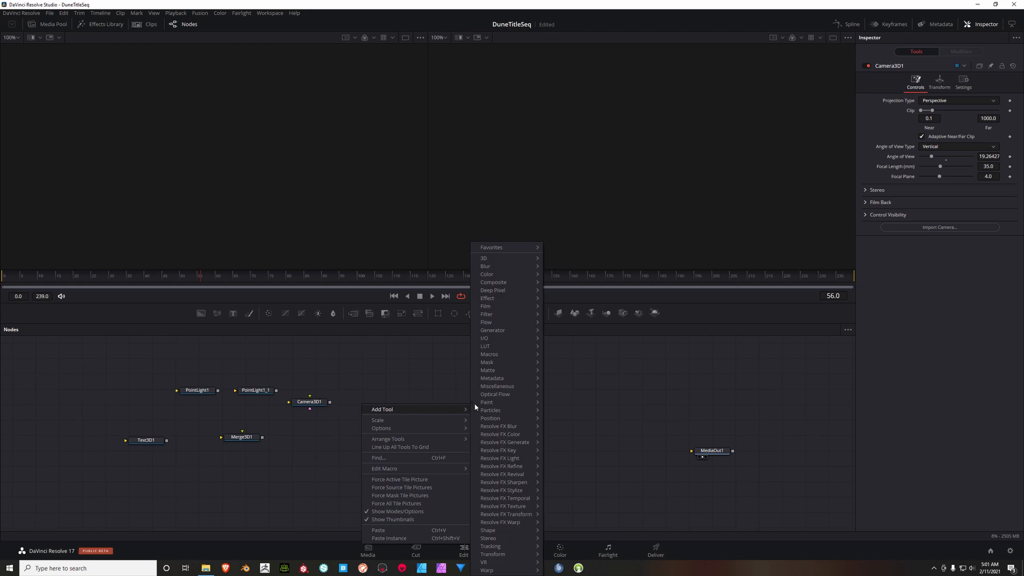
{"action": "mouse_move", "coordinate": [498, 258]}
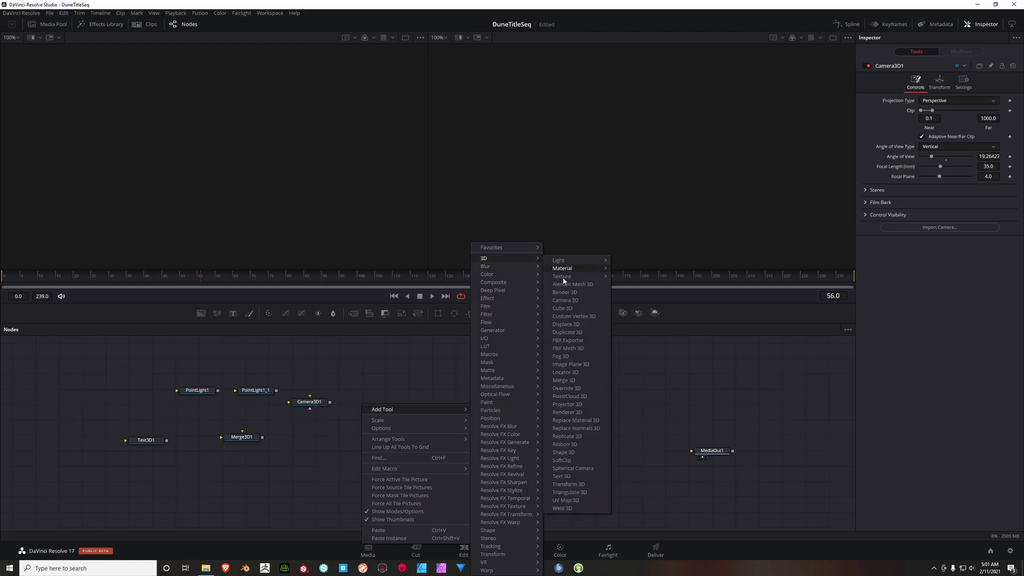
{"action": "left_click", "coordinate": [566, 413]}
{"action": "left_click_drag", "start_coordinate": [364, 404], "coordinate": [346, 438]}
{"action": "left_click_drag", "start_coordinate": [234, 440], "coordinate": [230, 449]}
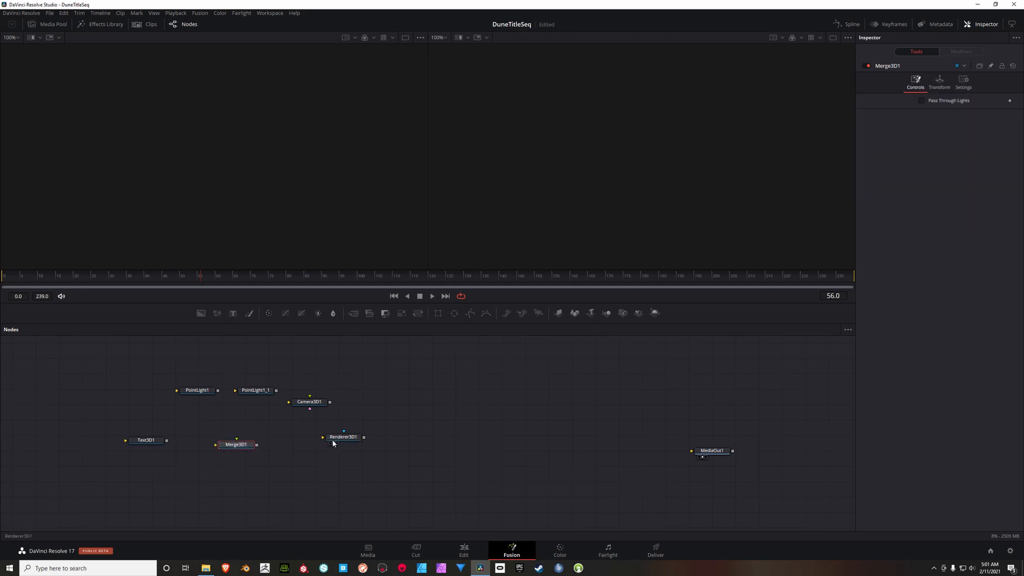
{"action": "left_click_drag", "start_coordinate": [331, 439], "coordinate": [332, 446]}
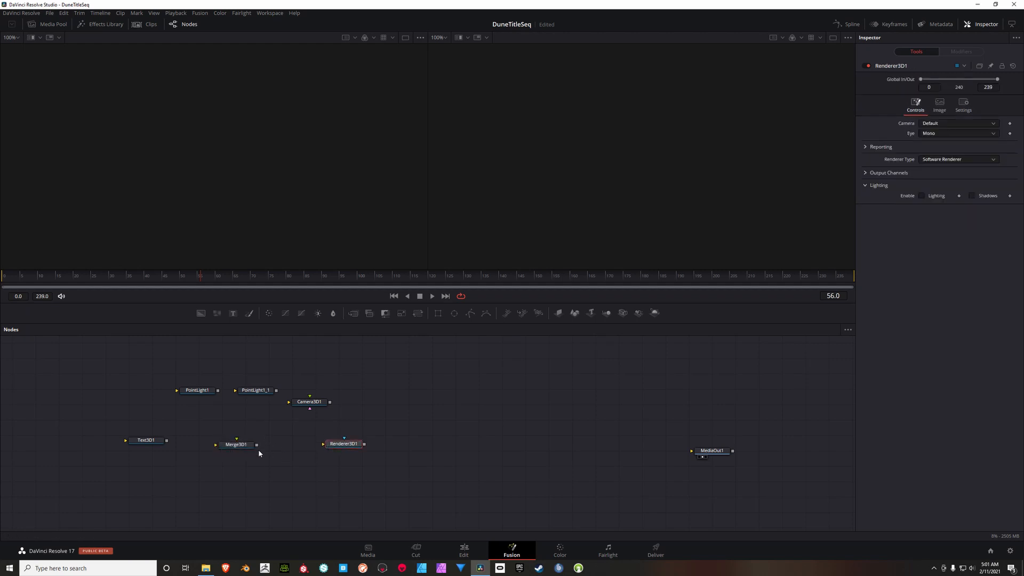
Step: Connect Merge3D1 to Renderer3D1 with wider spacing and align the Camera3D1 node with the point lights
{"action": "left_click_drag", "start_coordinate": [256, 445], "coordinate": [456, 447]}
{"action": "left_click_drag", "start_coordinate": [408, 421], "coordinate": [488, 424]}
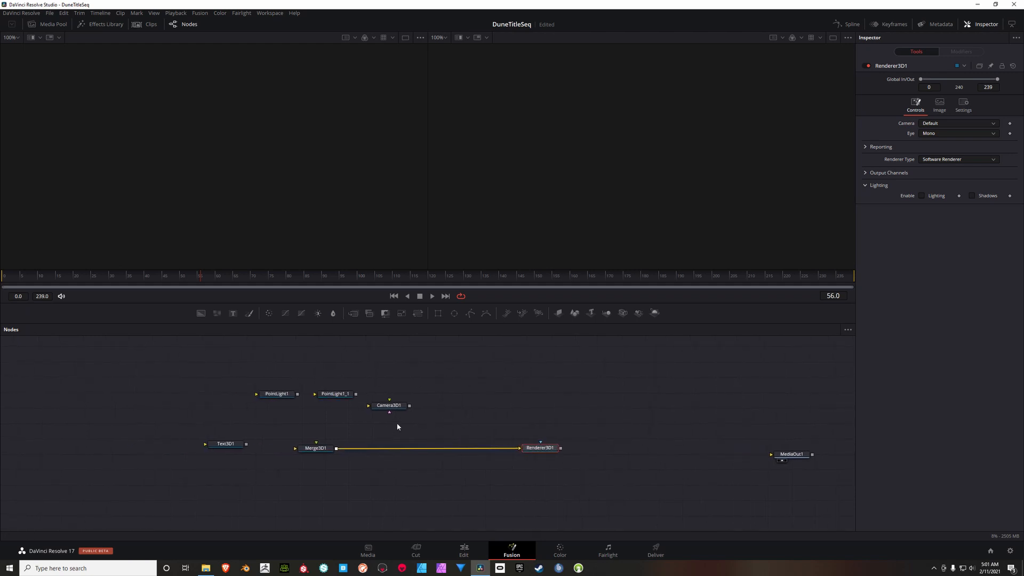
{"action": "left_click_drag", "start_coordinate": [389, 405], "coordinate": [389, 393]}
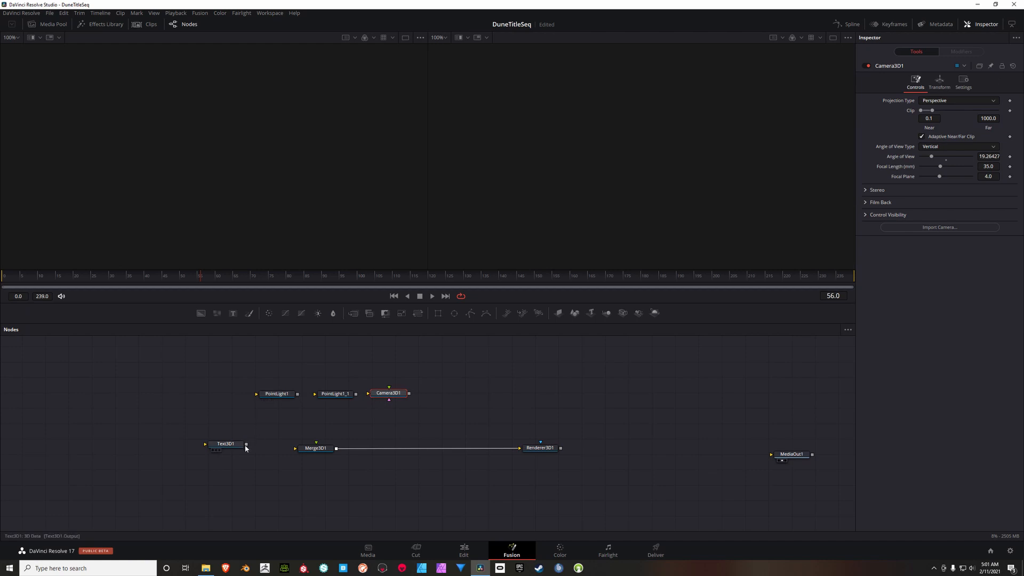
Step: Connect Text3D1, both point lights and Camera3D1 to Merge3D1, spacing Text3D1 farther away from the merge
{"action": "left_click_drag", "start_coordinate": [246, 445], "coordinate": [295, 448]}
{"action": "left_click_drag", "start_coordinate": [209, 447], "coordinate": [155, 448]}
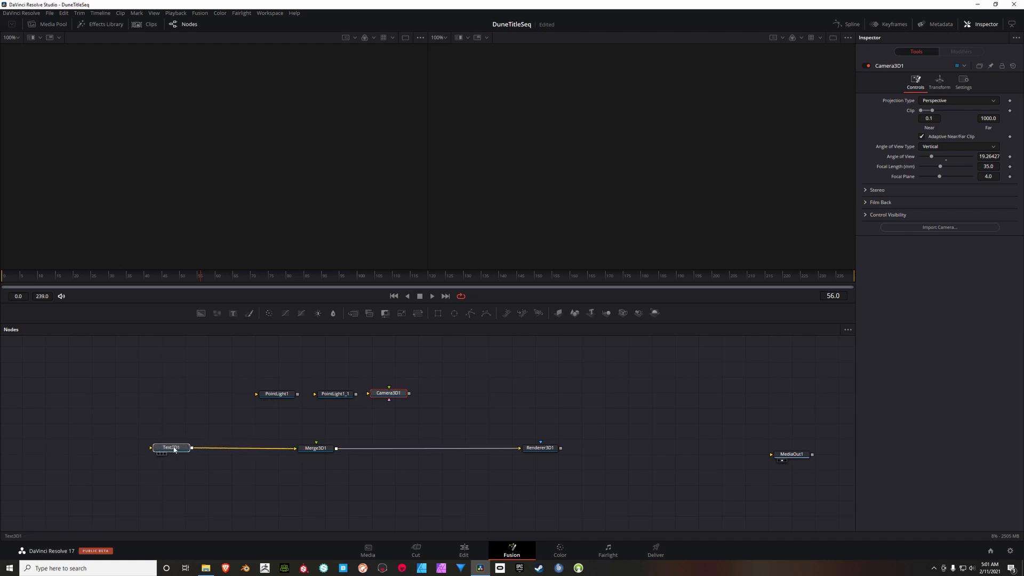
{"action": "left_click_drag", "start_coordinate": [297, 394], "coordinate": [312, 448]}
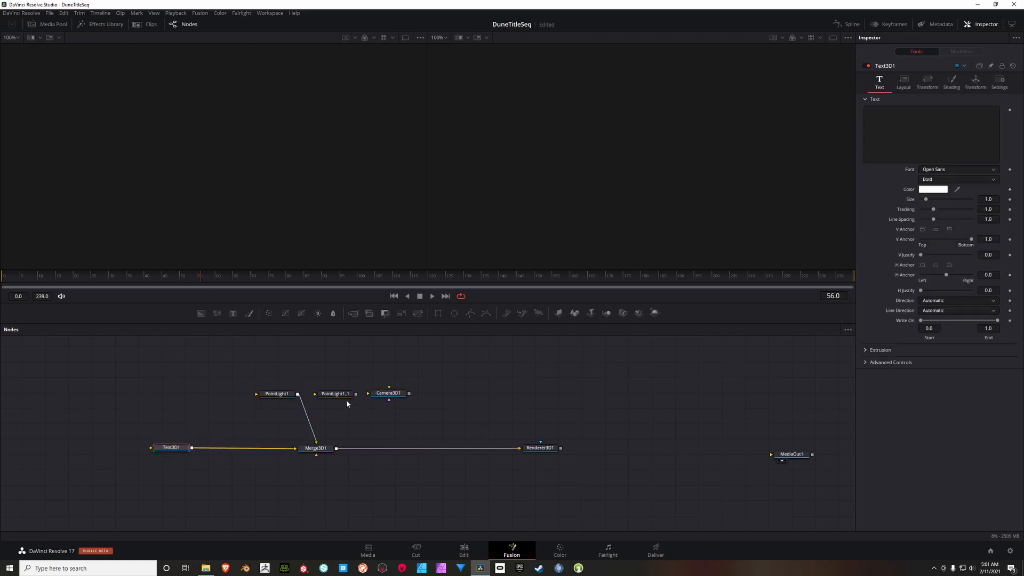
{"action": "left_click_drag", "start_coordinate": [356, 394], "coordinate": [327, 448]}
{"action": "left_click_drag", "start_coordinate": [409, 393], "coordinate": [320, 448]}
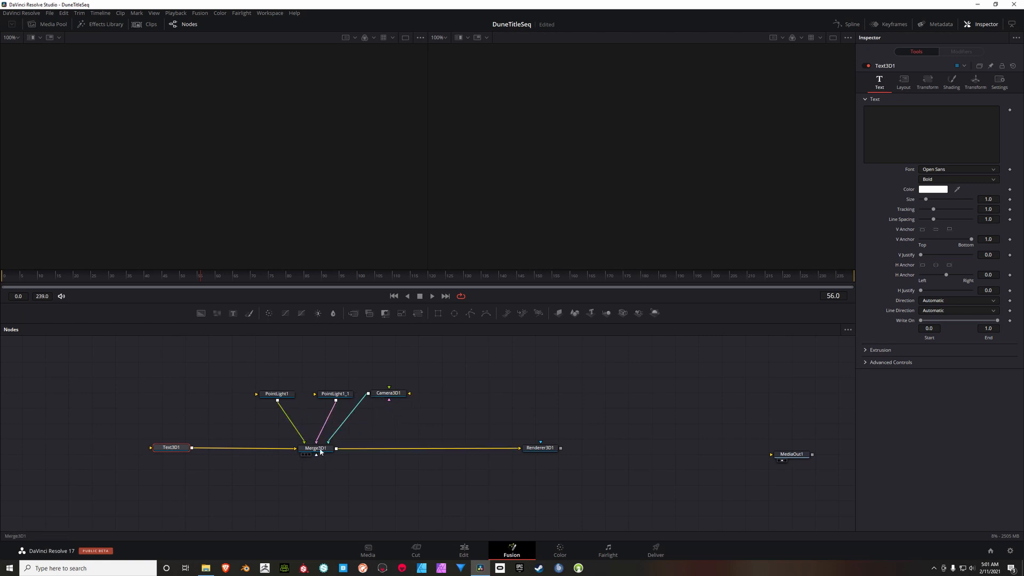
Step: Show Merge3D1 in the first viewer, seen from an angle, and Renderer3D1 in the second viewer
{"action": "left_click", "coordinate": [320, 449]}
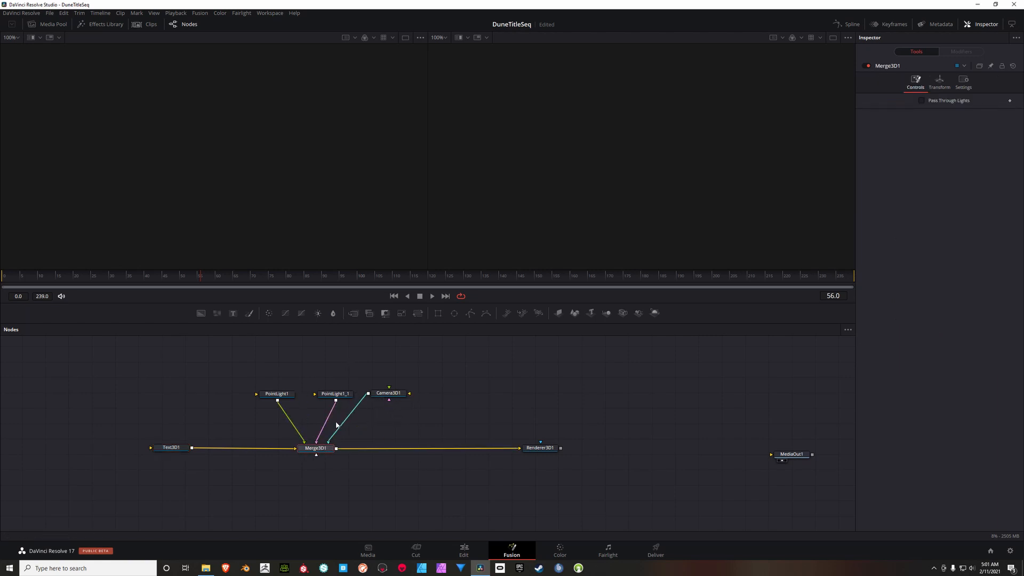
{"action": "key", "text": "1"}
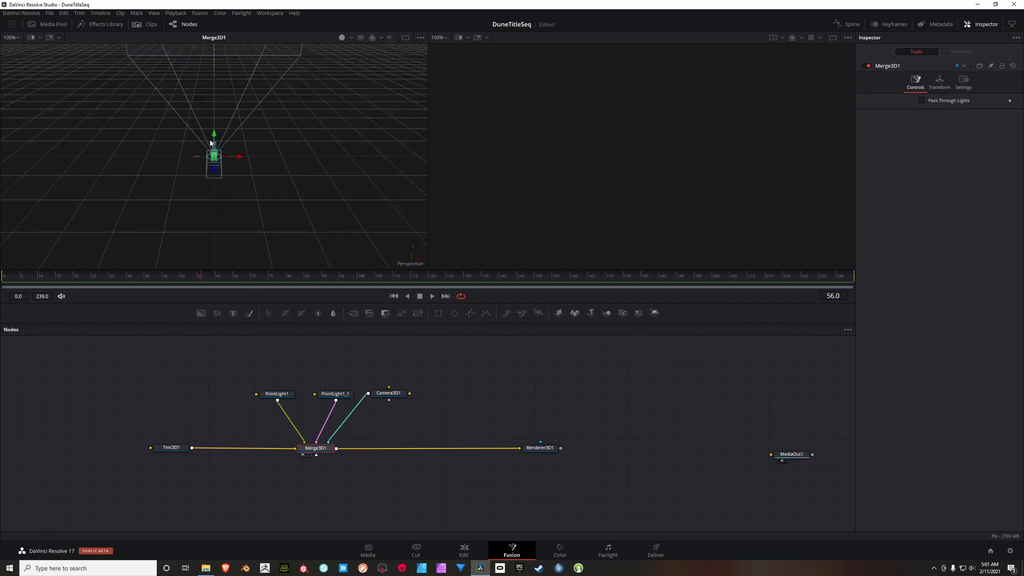
{"action": "left_click_drag", "start_coordinate": [294, 186], "coordinate": [227, 184]}
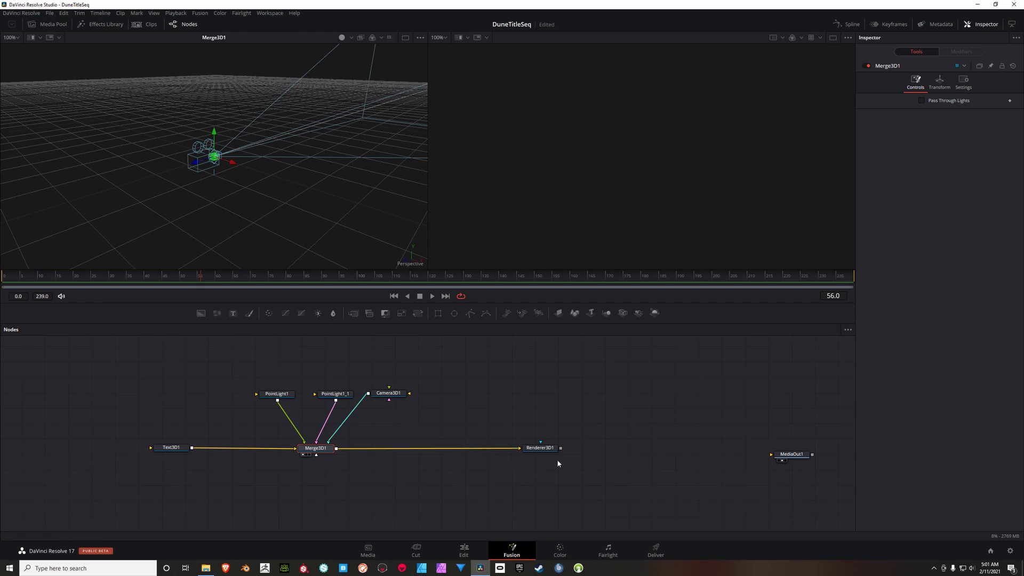
{"action": "left_click", "coordinate": [546, 448]}
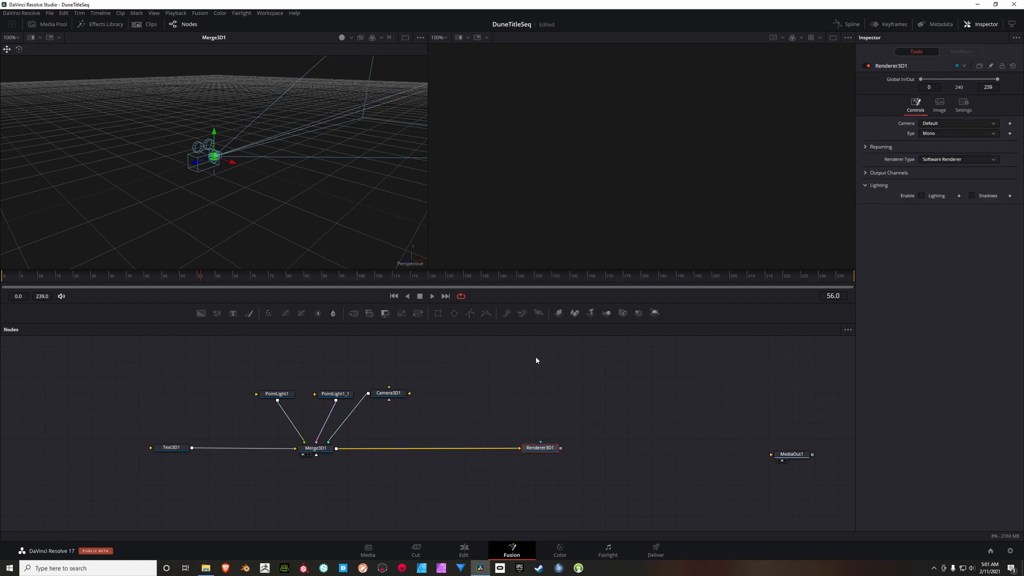
{"action": "key", "text": "2"}
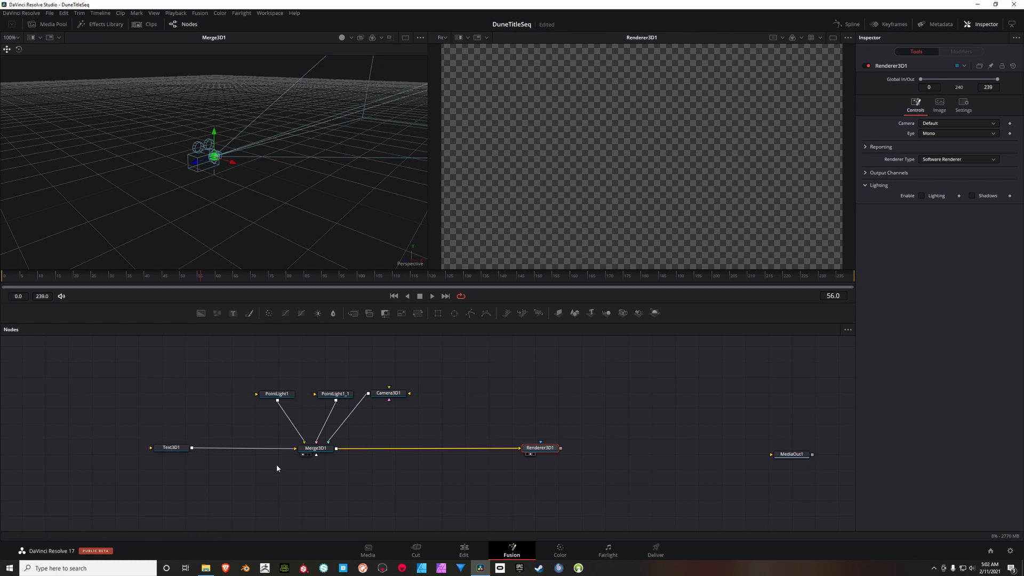
Step: Enter the letter D as the text of the Text3D1 node
{"action": "left_click_drag", "start_coordinate": [166, 400], "coordinate": [234, 396]}
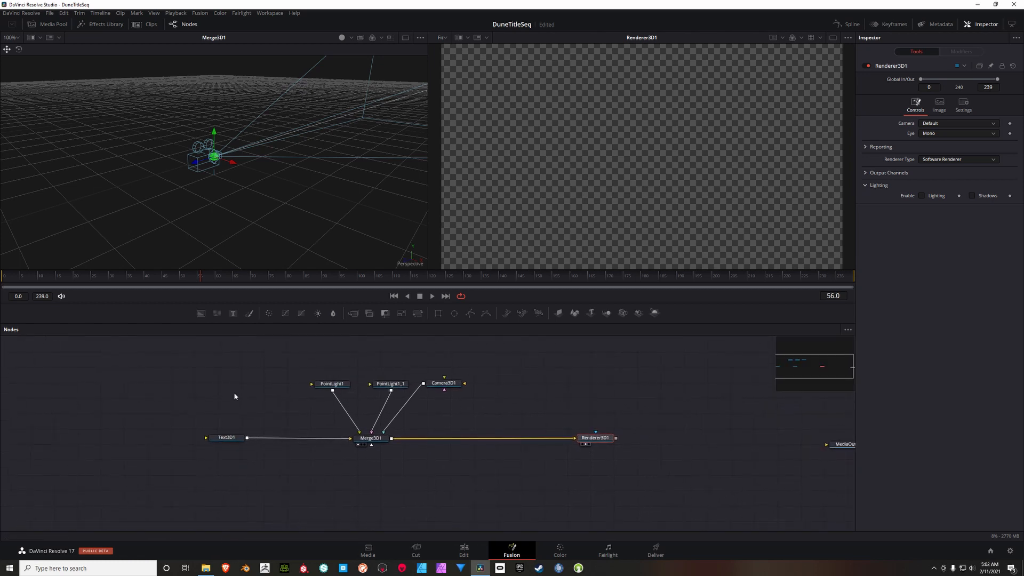
{"action": "left_click", "coordinate": [238, 438]}
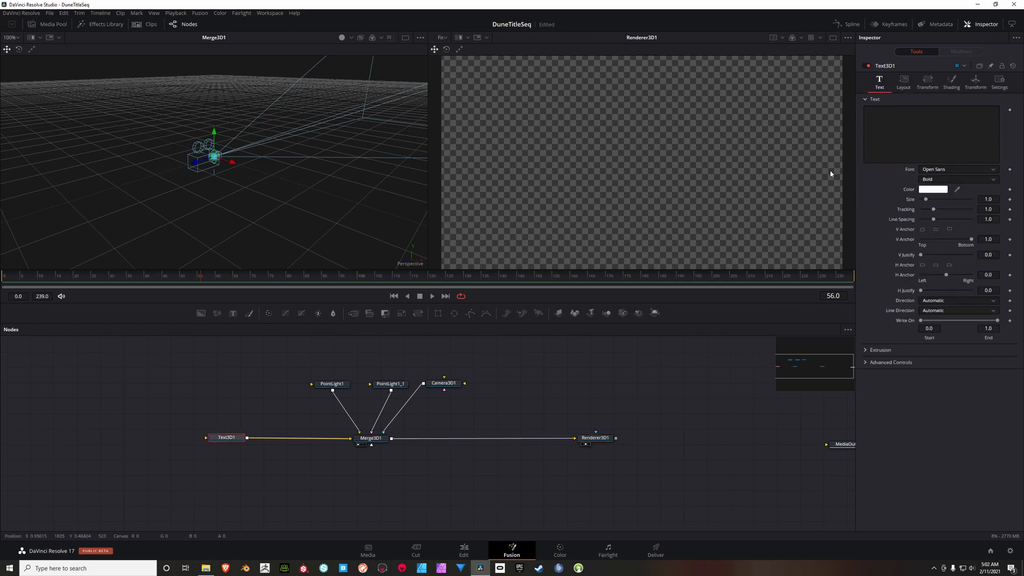
{"action": "left_click", "coordinate": [888, 114]}
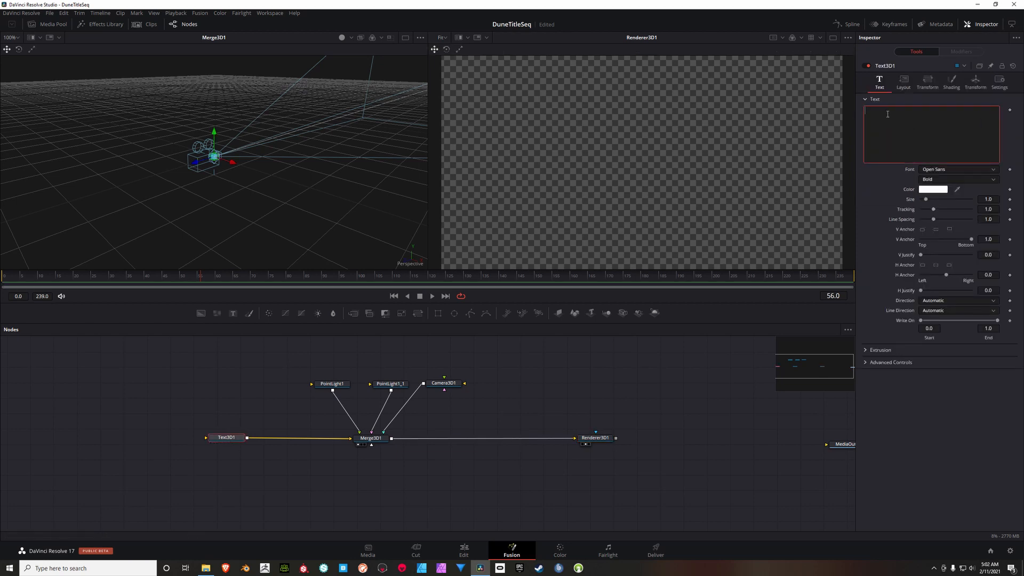
{"action": "type", "text": "D"}
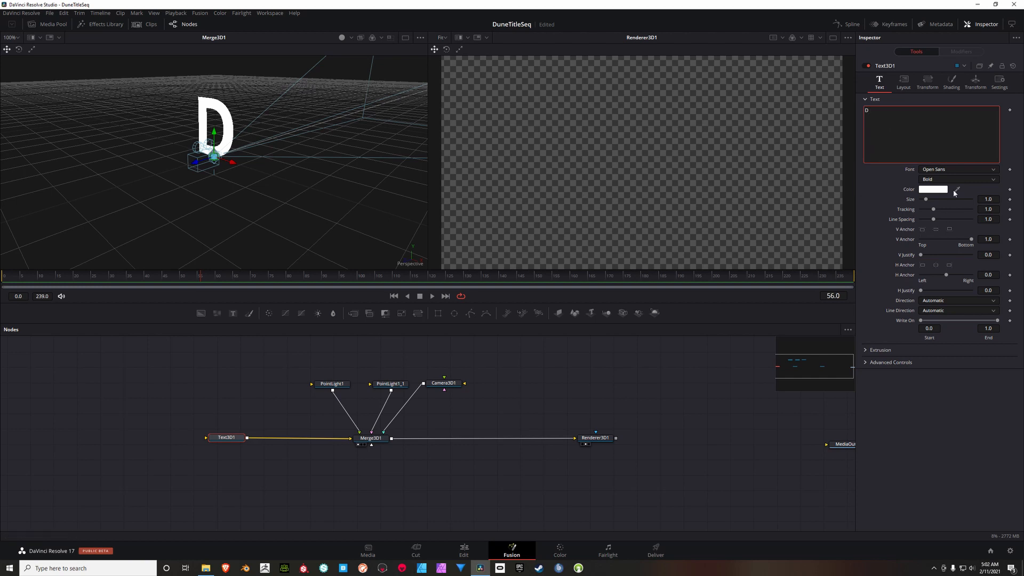
Step: Set the Text3D1 font to NEON CLUB MUSIC in the Light style
{"action": "left_click", "coordinate": [971, 170]}
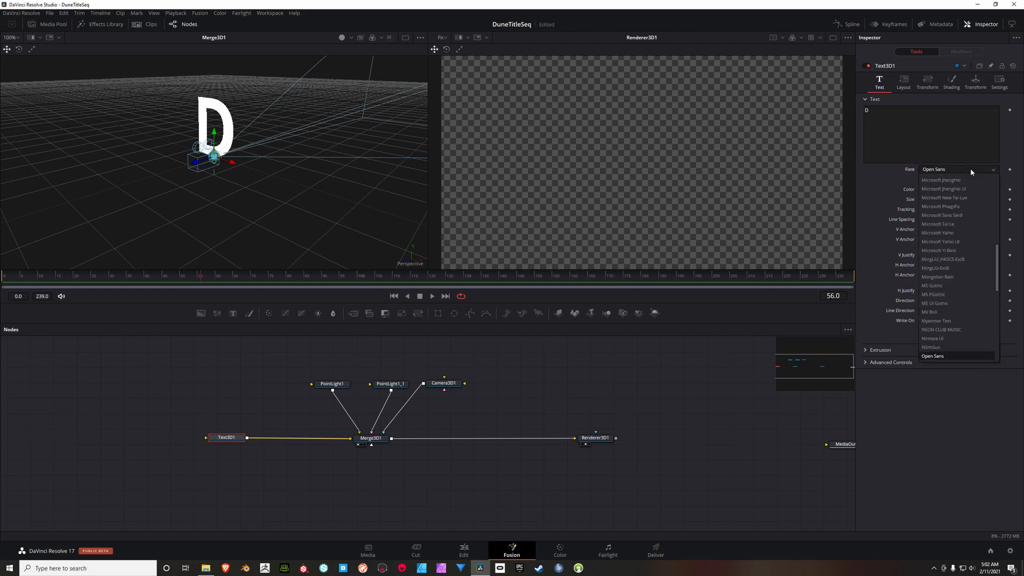
{"action": "left_click", "coordinate": [963, 330]}
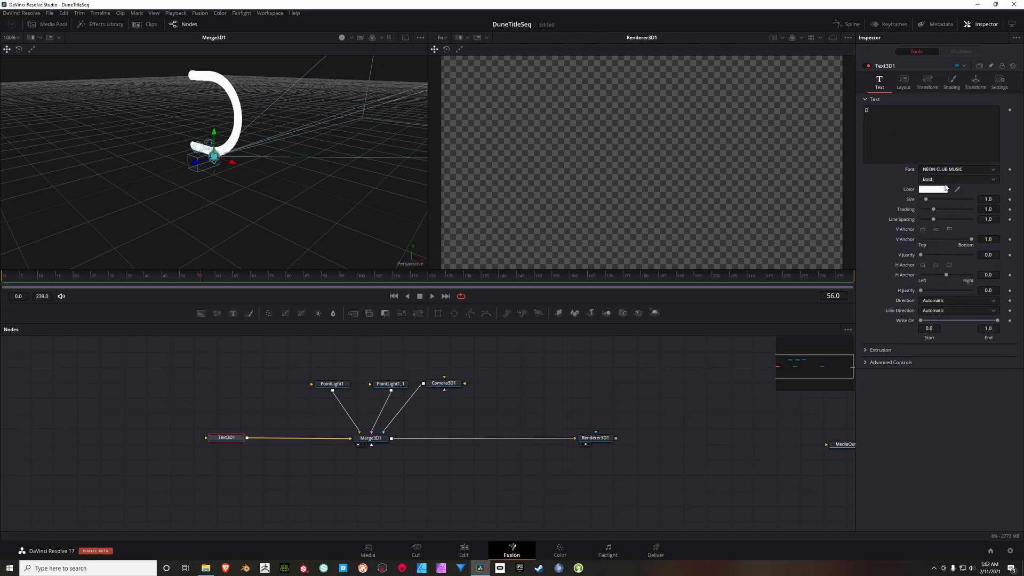
{"action": "left_click", "coordinate": [969, 177]}
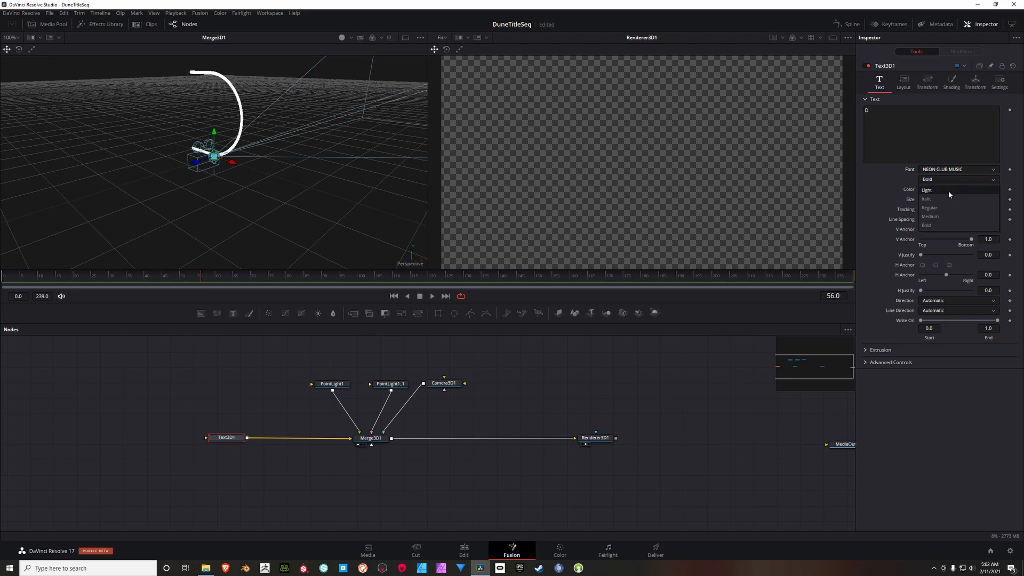
{"action": "left_click", "coordinate": [949, 191]}
Step: Turn on lighting in the 3D options of the Merge3D1 viewer
{"action": "scroll", "coordinate": [288, 165], "scroll_direction": "up", "scroll_amount": 5}
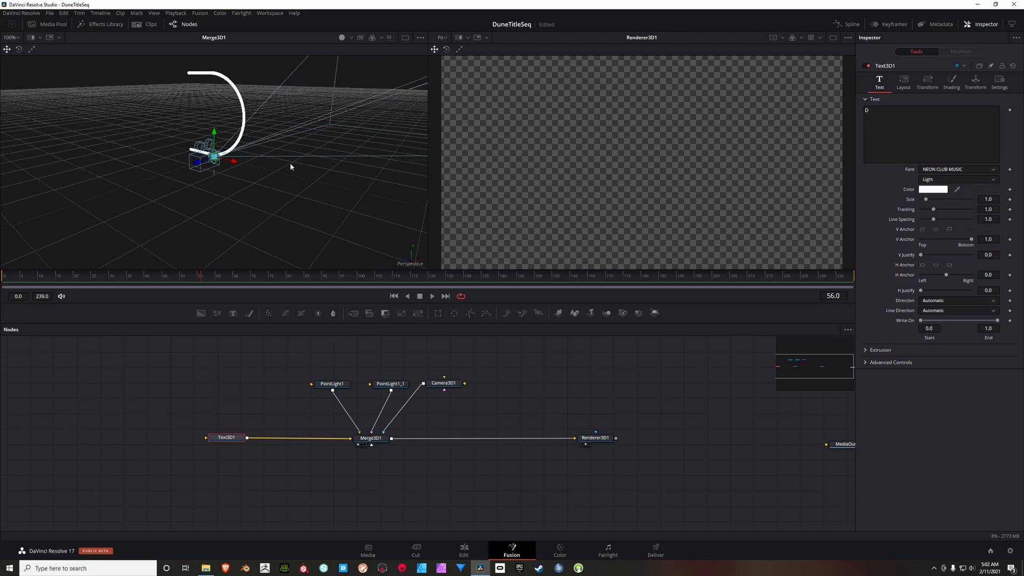
{"action": "mouse_move", "coordinate": [253, 160]}
{"action": "left_mouse_down"}
{"action": "mouse_move", "coordinate": [278, 156]}
{"action": "mouse_move", "coordinate": [258, 167]}
{"action": "left_mouse_up"}
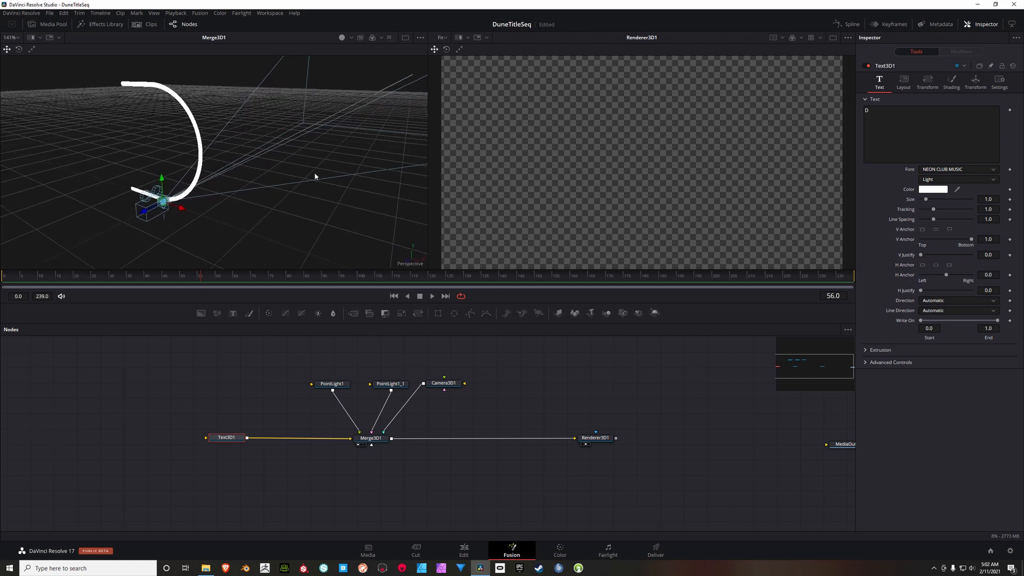
{"action": "right_click", "coordinate": [264, 126]}
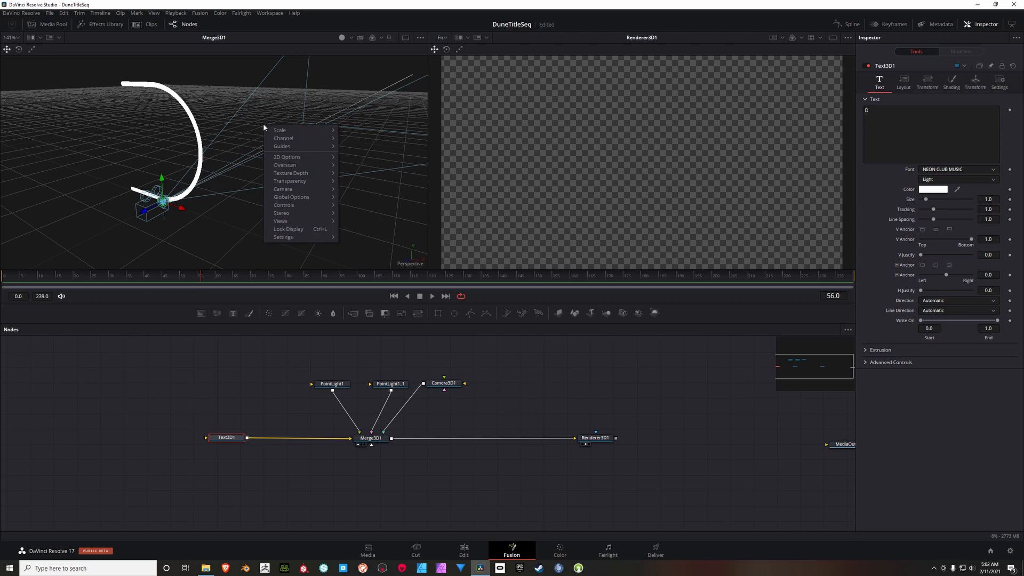
{"action": "mouse_move", "coordinate": [292, 159]}
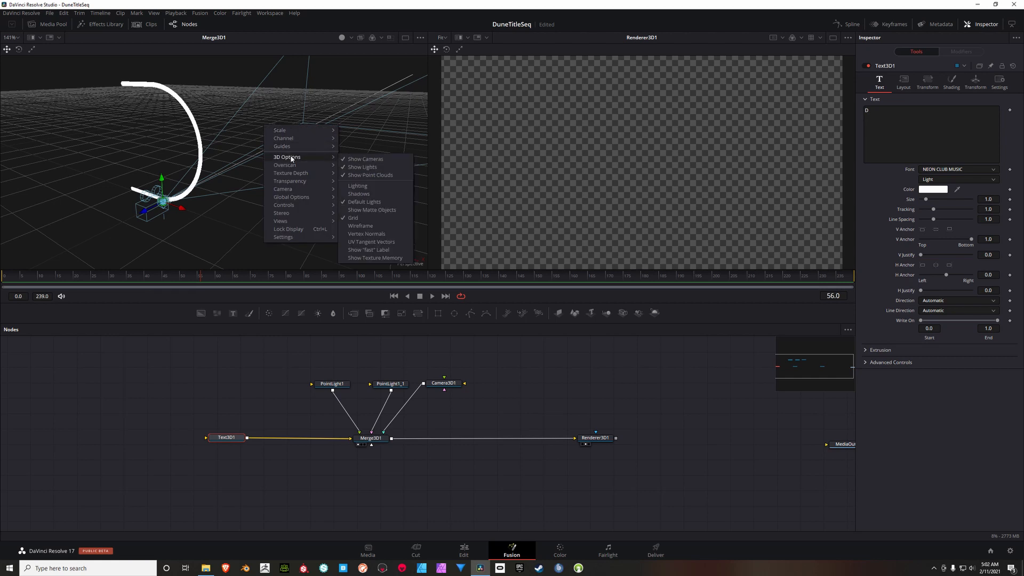
{"action": "left_click", "coordinate": [364, 189]}
Step: Move PointLight1 above the letter D and PointLight1_1 below it
{"action": "left_click_drag", "start_coordinate": [271, 200], "coordinate": [169, 97]}
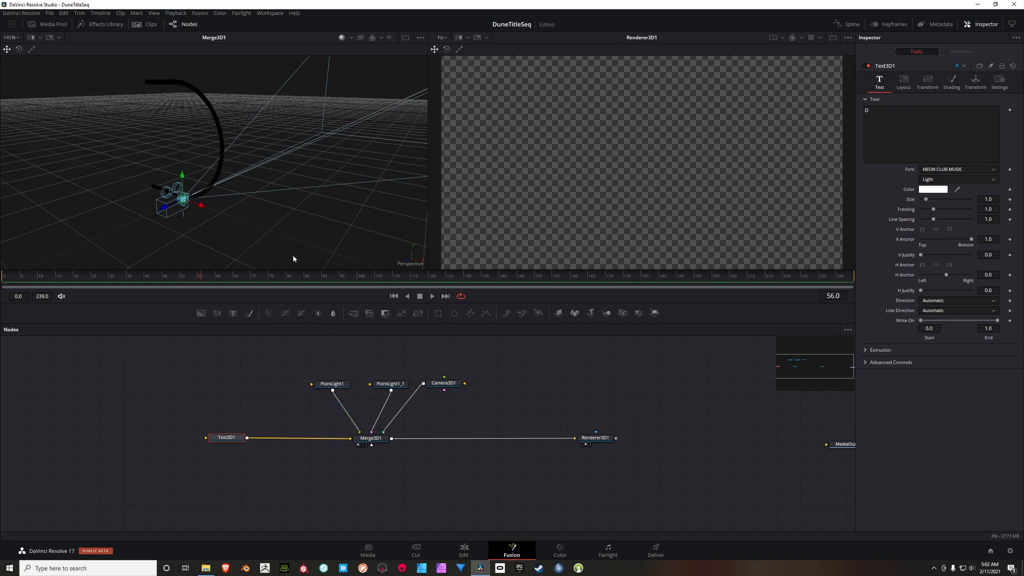
{"action": "left_click", "coordinate": [341, 388]}
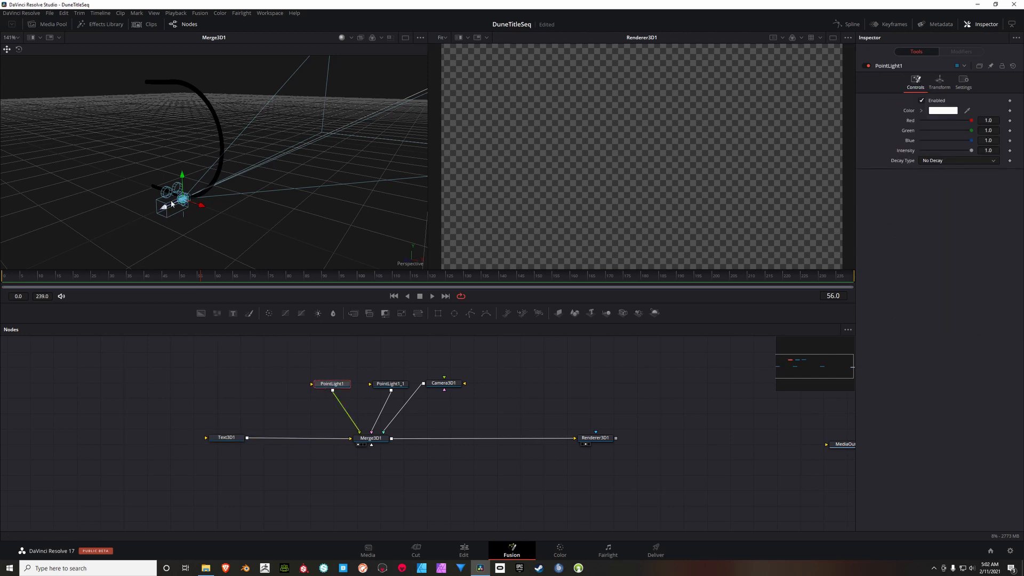
{"action": "left_click_drag", "start_coordinate": [181, 193], "coordinate": [172, 79]}
{"action": "scroll", "coordinate": [248, 118], "scroll_direction": "down", "scroll_amount": 2}
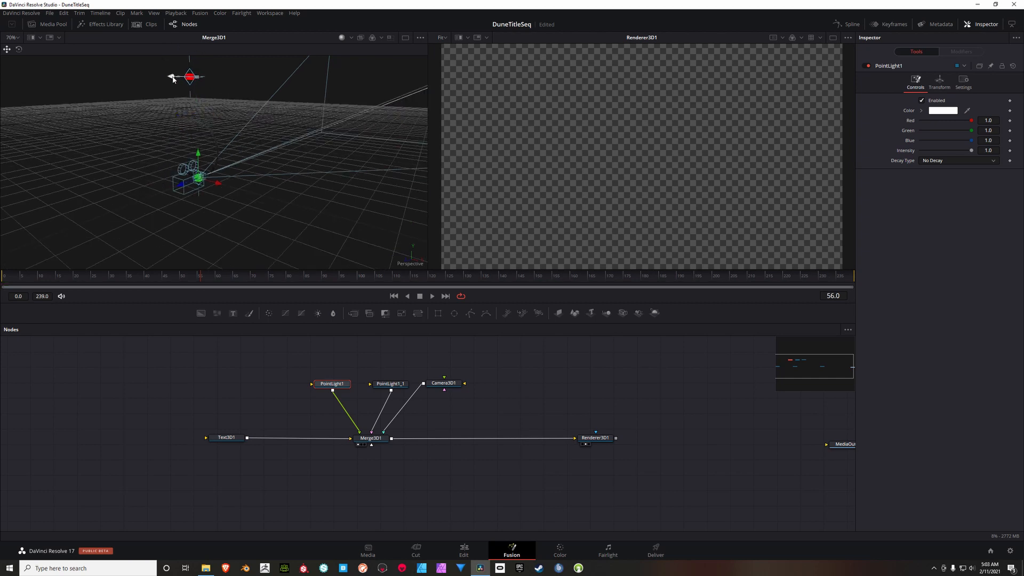
{"action": "left_click", "coordinate": [394, 387]}
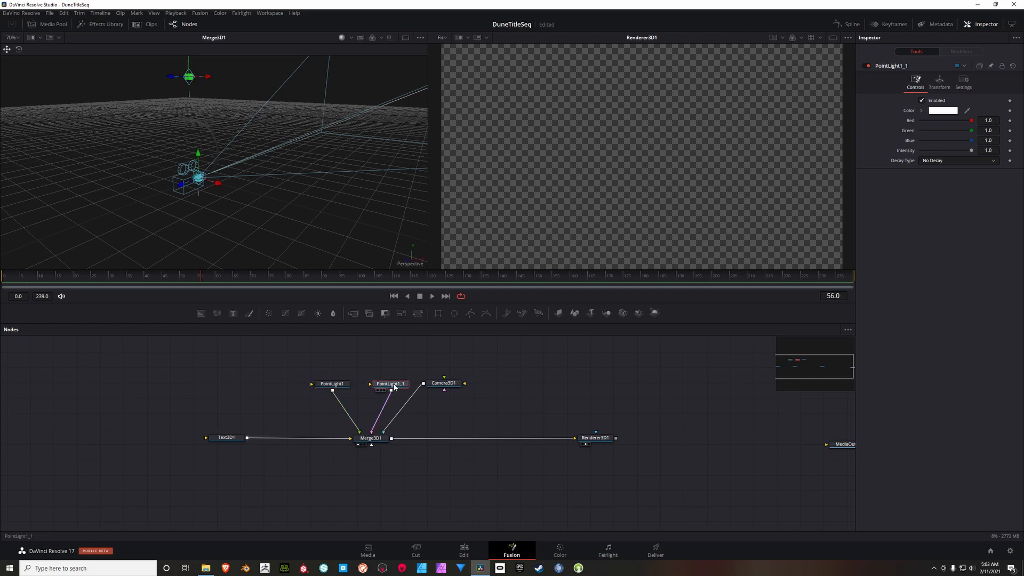
{"action": "left_click_drag", "start_coordinate": [201, 155], "coordinate": [200, 227]}
{"action": "left_click_drag", "start_coordinate": [182, 260], "coordinate": [187, 257]}
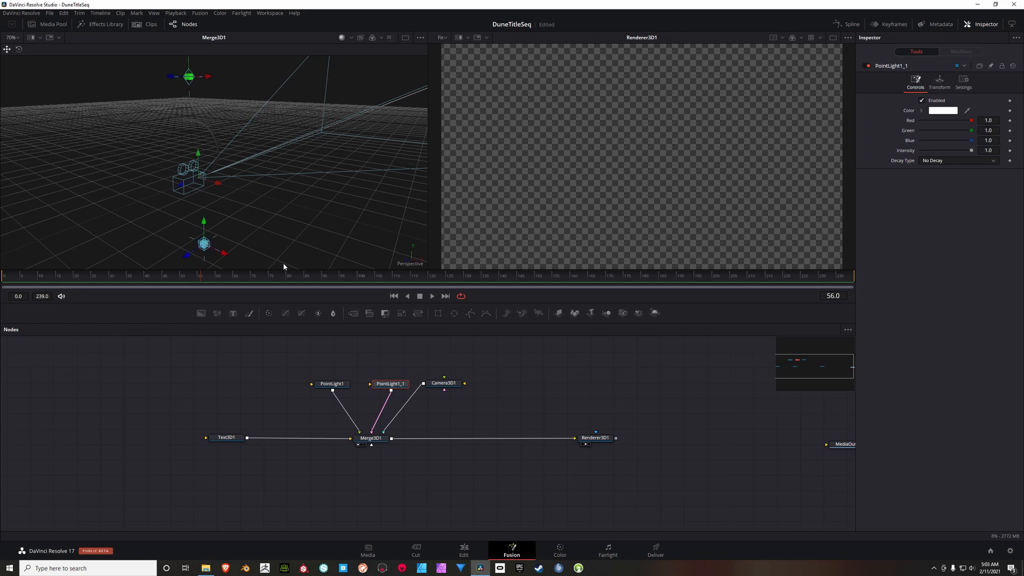
Step: Extrude Text3D1 to a depth of 0.02 with a bevel depth of about 0.011 and a bevel width of about 0.007
{"action": "left_click", "coordinate": [230, 439]}
{"action": "scroll", "coordinate": [201, 155], "scroll_direction": "up", "scroll_amount": 2}
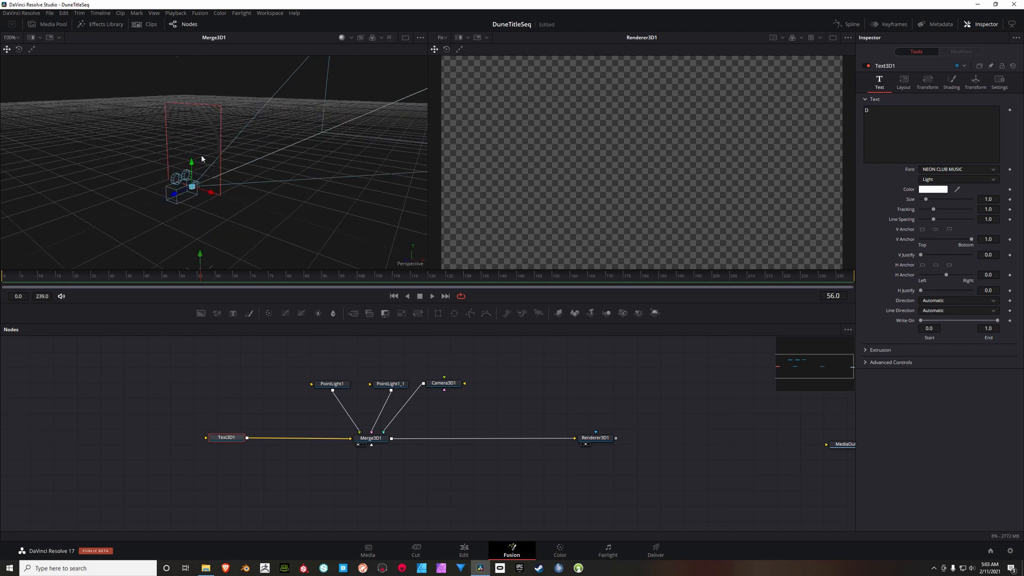
{"action": "scroll", "coordinate": [200, 154], "scroll_direction": "up", "scroll_amount": 4}
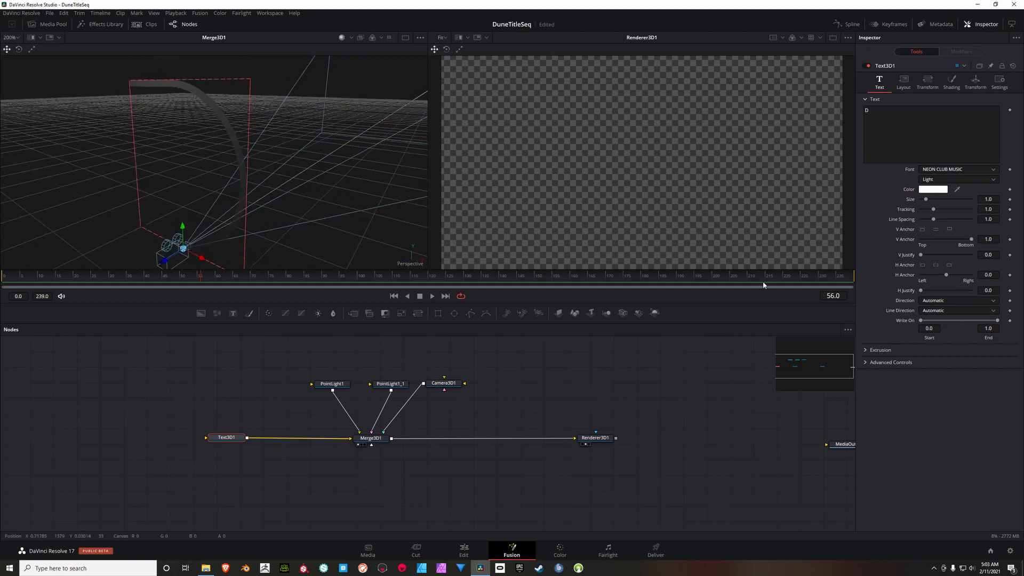
{"action": "left_click", "coordinate": [866, 349]}
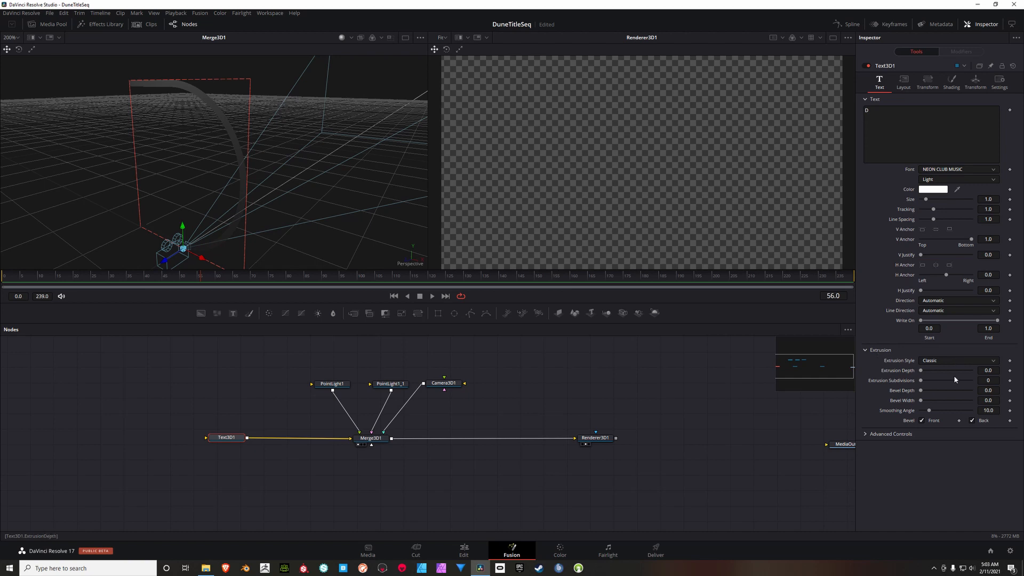
{"action": "left_click_drag", "start_coordinate": [923, 371], "coordinate": [927, 370]}
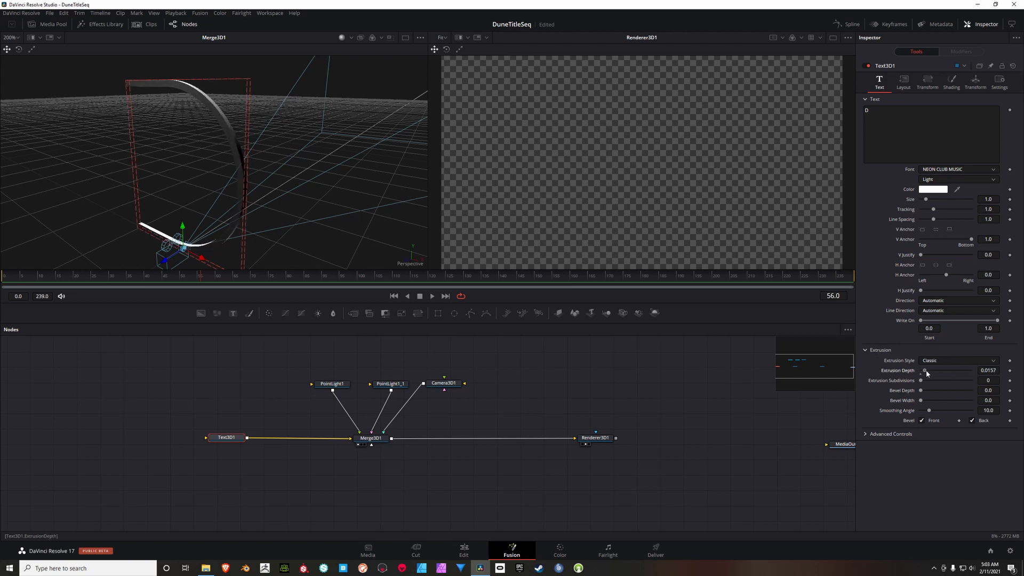
{"action": "double_click", "coordinate": [999, 373]}
{"action": "type", "text": ".02"}
{"action": "key", "text": "Tab"}
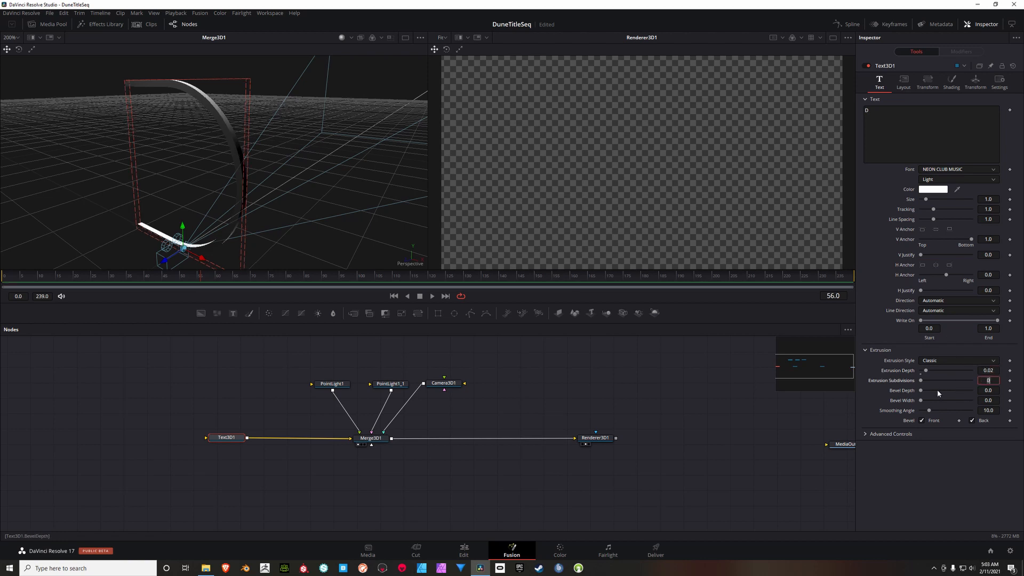
{"action": "left_click_drag", "start_coordinate": [921, 393], "coordinate": [924, 394]}
{"action": "left_click_drag", "start_coordinate": [923, 402], "coordinate": [926, 403]}
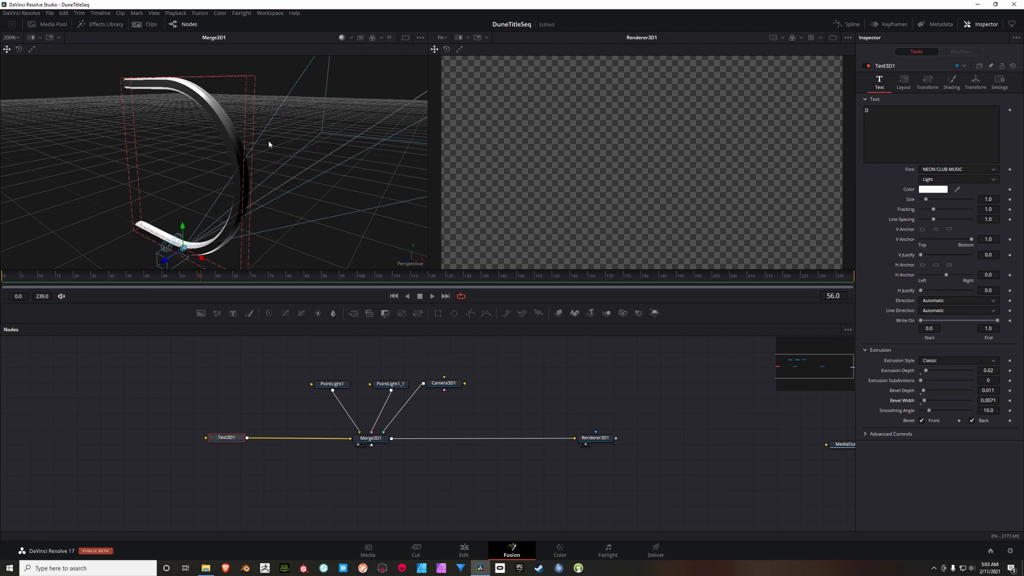
Step: Bring both point lights forward along the depth axis so they light the front face of the letter D
{"action": "left_click_drag", "start_coordinate": [270, 145], "coordinate": [179, 93]}
{"action": "scroll", "coordinate": [309, 147], "scroll_direction": "down", "scroll_amount": 2}
{"action": "scroll", "coordinate": [309, 144], "scroll_direction": "down", "scroll_amount": 1}
{"action": "mouse_move", "coordinate": [293, 146]}
{"action": "left_mouse_down"}
{"action": "mouse_move", "coordinate": [258, 160]}
{"action": "mouse_move", "coordinate": [286, 176]}
{"action": "mouse_move", "coordinate": [284, 157]}
{"action": "left_mouse_up"}
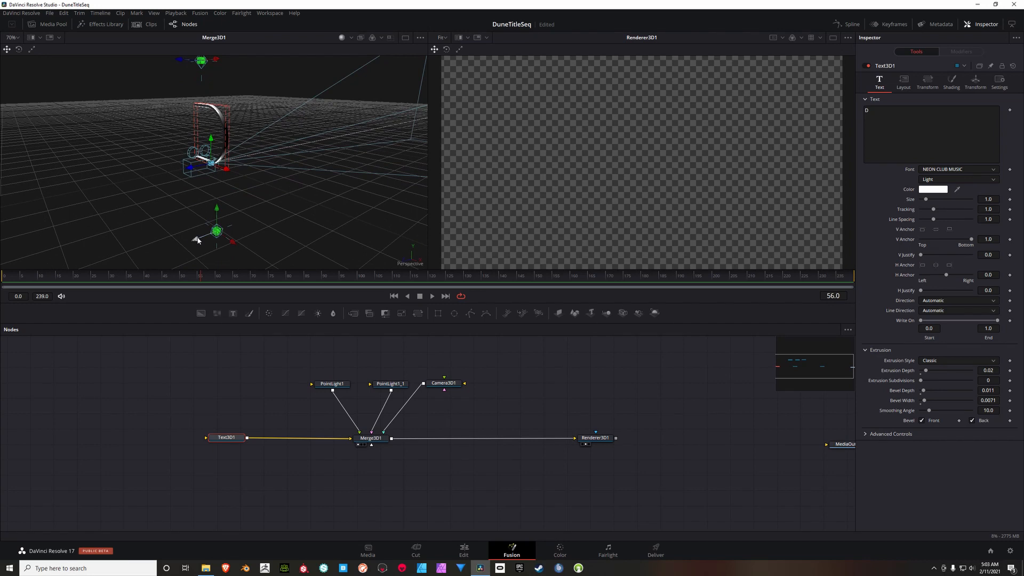
{"action": "left_click_drag", "start_coordinate": [214, 181], "coordinate": [201, 114]}
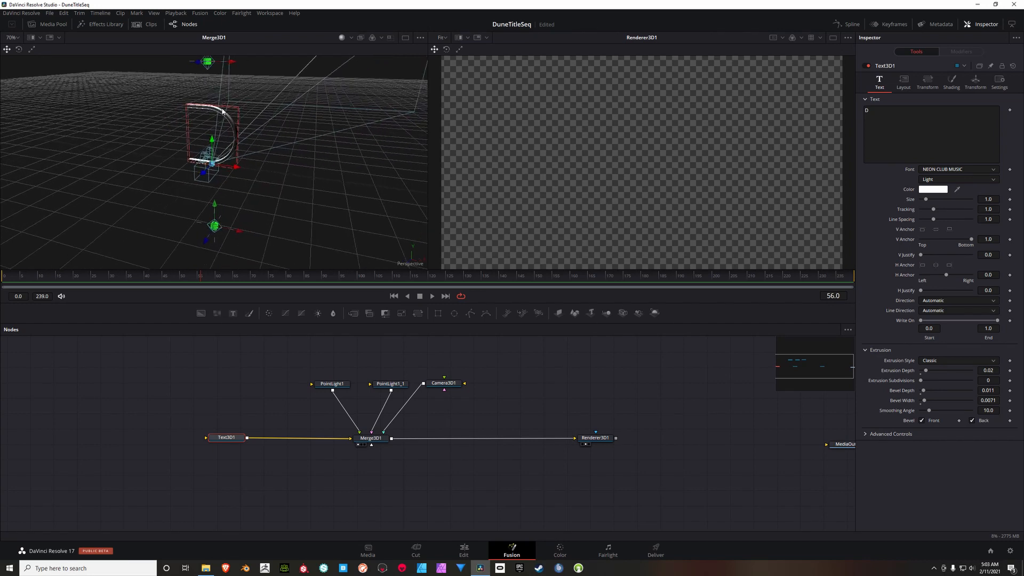
{"action": "left_click_drag", "start_coordinate": [208, 165], "coordinate": [135, 70]}
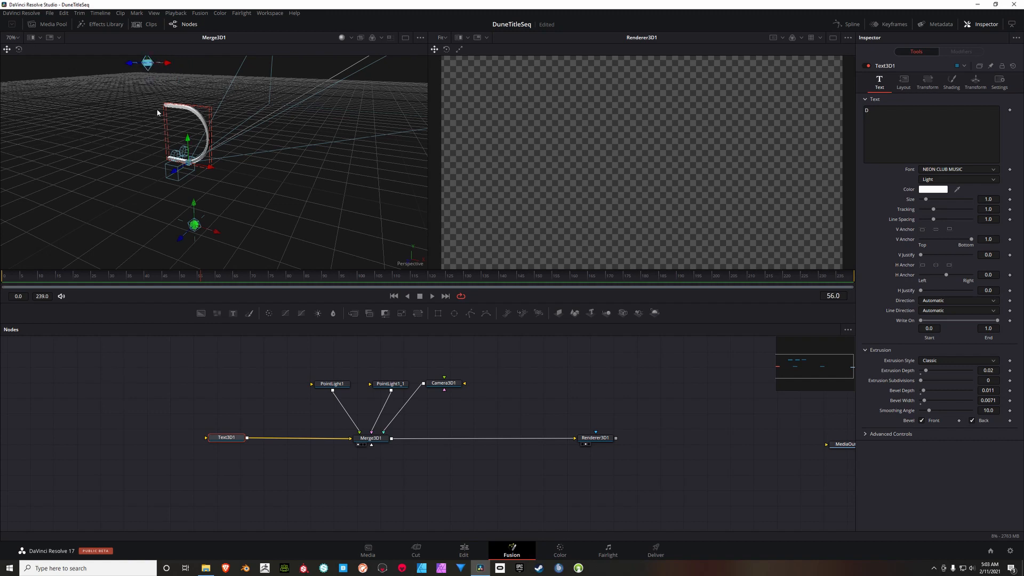
{"action": "left_click_drag", "start_coordinate": [159, 113], "coordinate": [170, 251]}
{"action": "left_click_drag", "start_coordinate": [201, 197], "coordinate": [234, 178]}
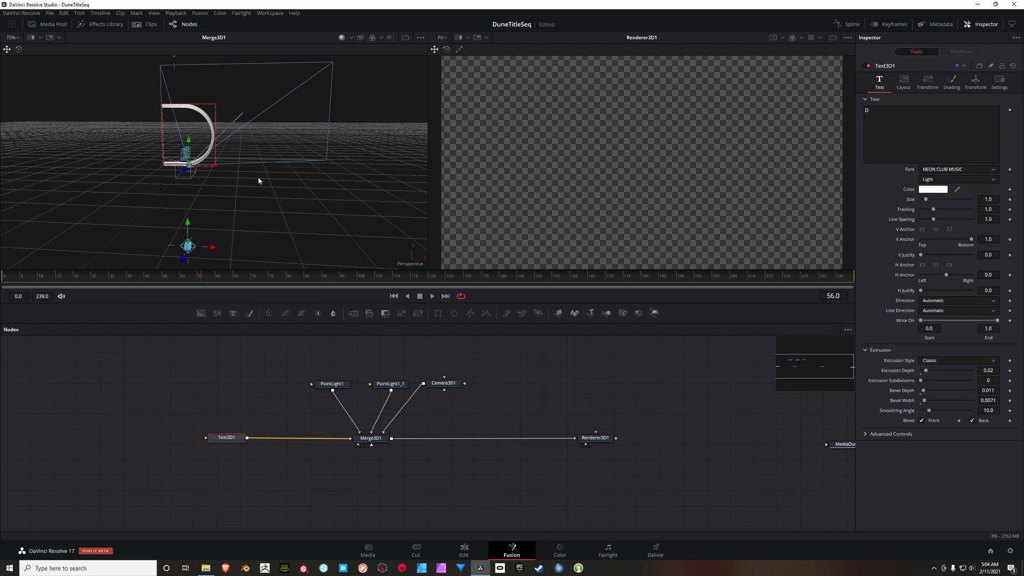
{"action": "left_click_drag", "start_coordinate": [300, 163], "coordinate": [280, 163]}
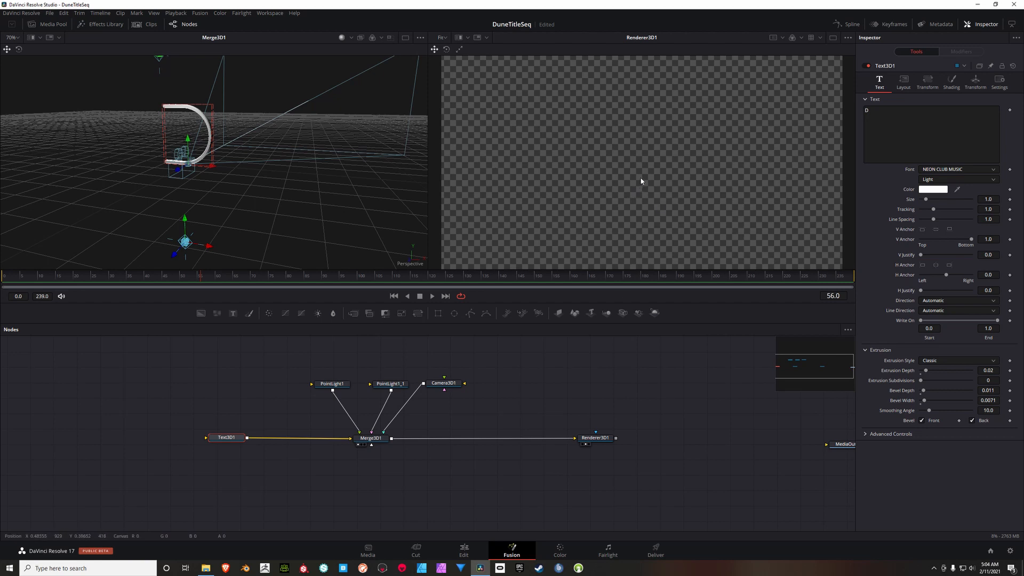
Step: Pull Camera3D1 far back from the letter D and raise it until the letter is centred in the rendered frame
{"action": "scroll", "coordinate": [645, 174], "scroll_direction": "down", "scroll_amount": 2}
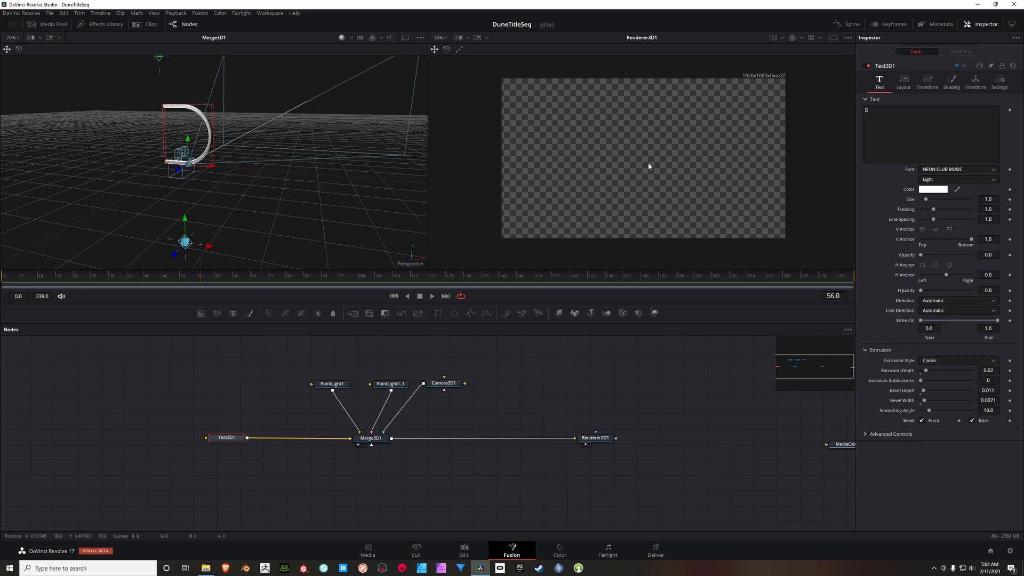
{"action": "left_click", "coordinate": [447, 384]}
{"action": "left_click_drag", "start_coordinate": [337, 175], "coordinate": [309, 207]}
{"action": "scroll", "coordinate": [299, 196], "scroll_direction": "down", "scroll_amount": 2}
{"action": "scroll", "coordinate": [263, 204], "scroll_direction": "down", "scroll_amount": 2}
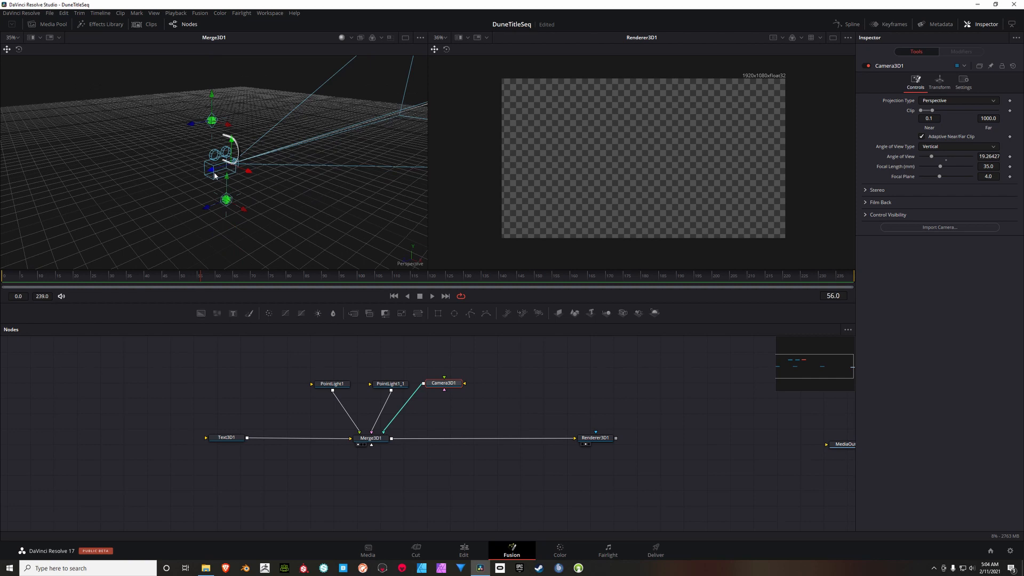
{"action": "left_click_drag", "start_coordinate": [215, 176], "coordinate": [15, 228]}
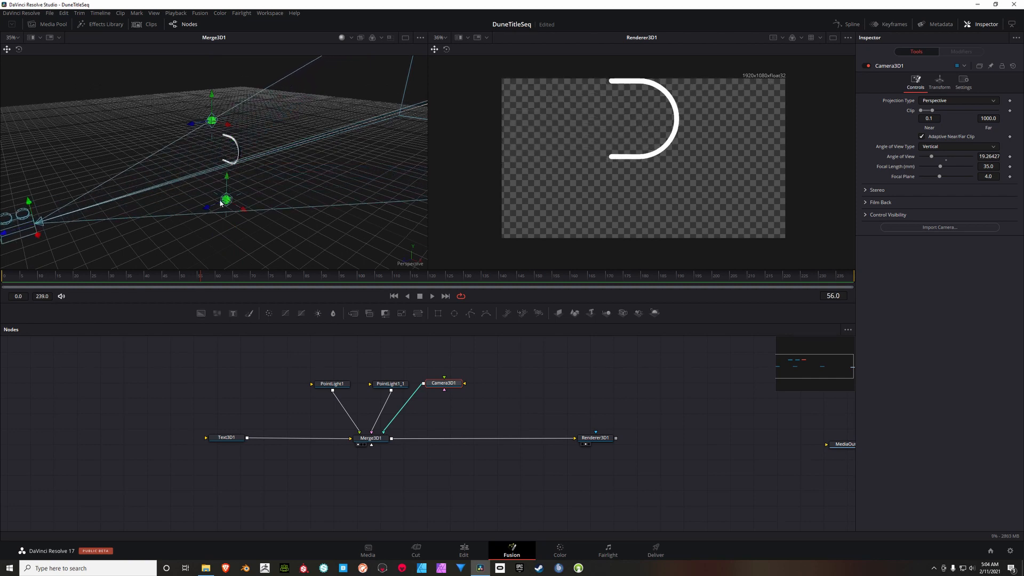
{"action": "scroll", "coordinate": [279, 194], "scroll_direction": "down", "scroll_amount": 3}
{"action": "left_click_drag", "start_coordinate": [119, 194], "coordinate": [29, 214]}
{"action": "scroll", "coordinate": [170, 192], "scroll_direction": "down", "scroll_amount": 2}
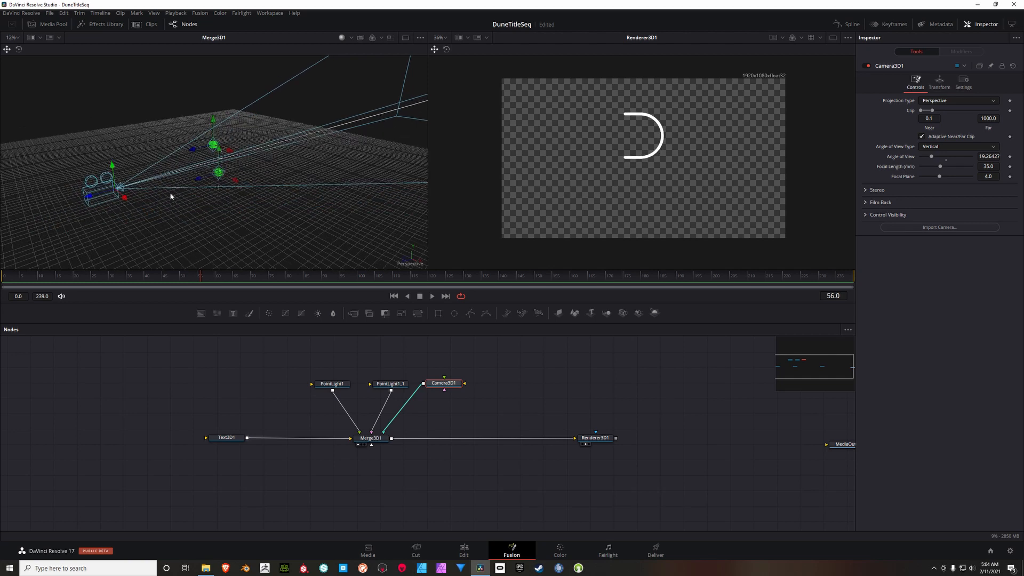
{"action": "left_click_drag", "start_coordinate": [171, 196], "coordinate": [134, 194]}
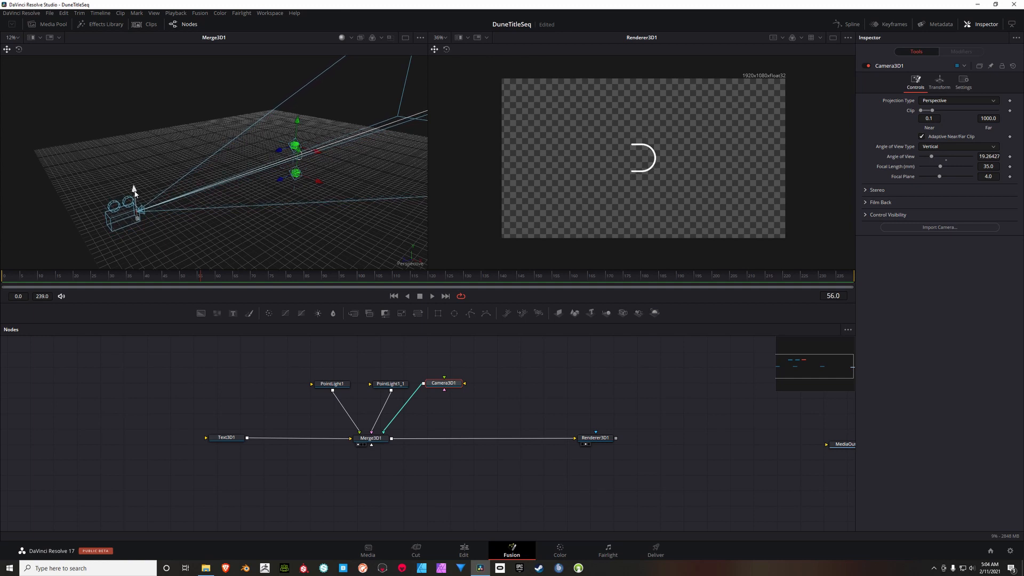
Step: Enable lighting on Renderer3D1 and choose its renderer type
{"action": "left_click", "coordinate": [601, 442]}
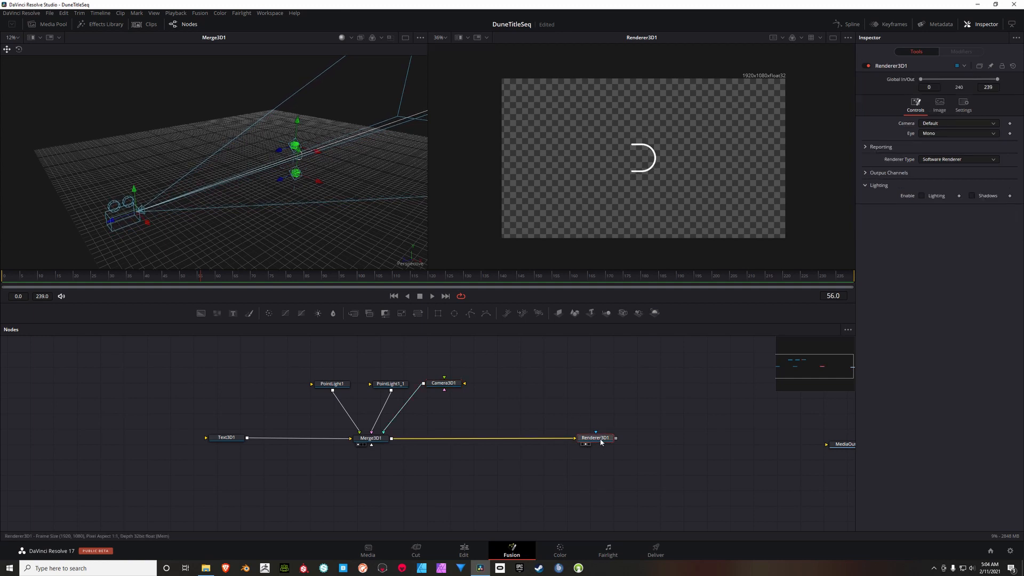
{"action": "left_click", "coordinate": [921, 196]}
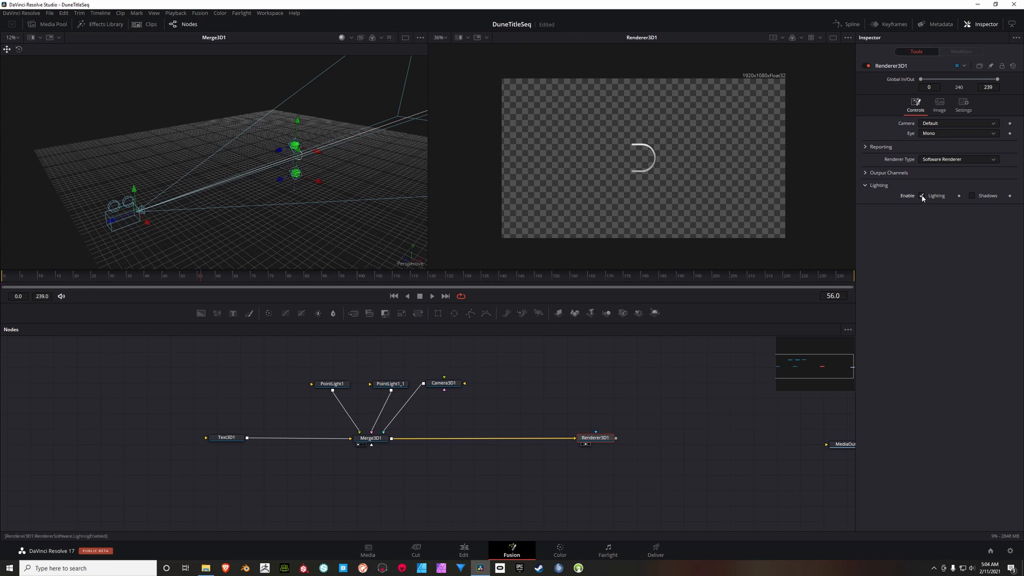
{"action": "left_click", "coordinate": [961, 159]}
{"action": "left_click", "coordinate": [950, 170]}
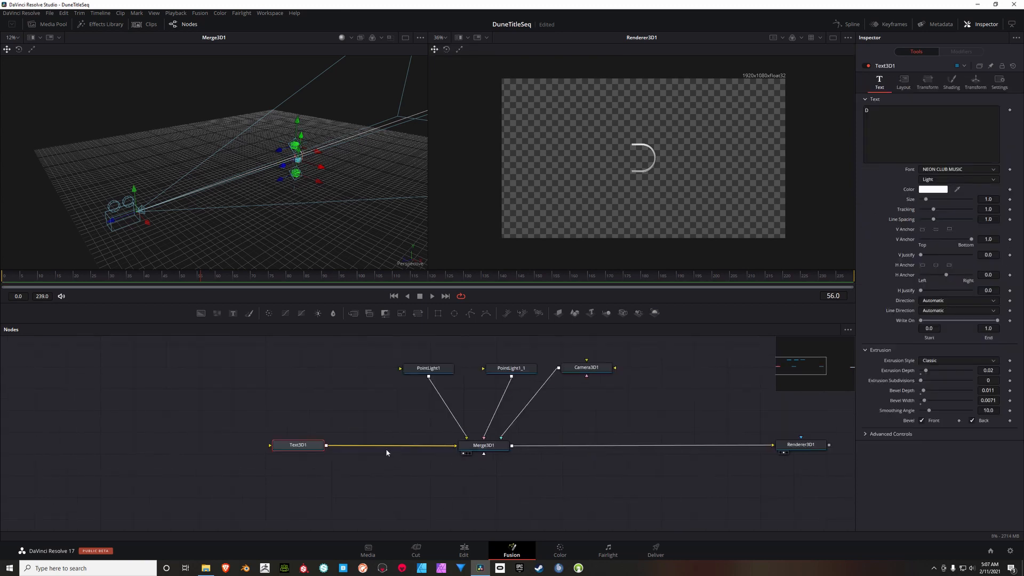
Step: Space Text3D1 farther from Merge3D1 and insert a Replace Material 3D node on the connection between them
{"action": "left_click_drag", "start_coordinate": [305, 445], "coordinate": [221, 445]}
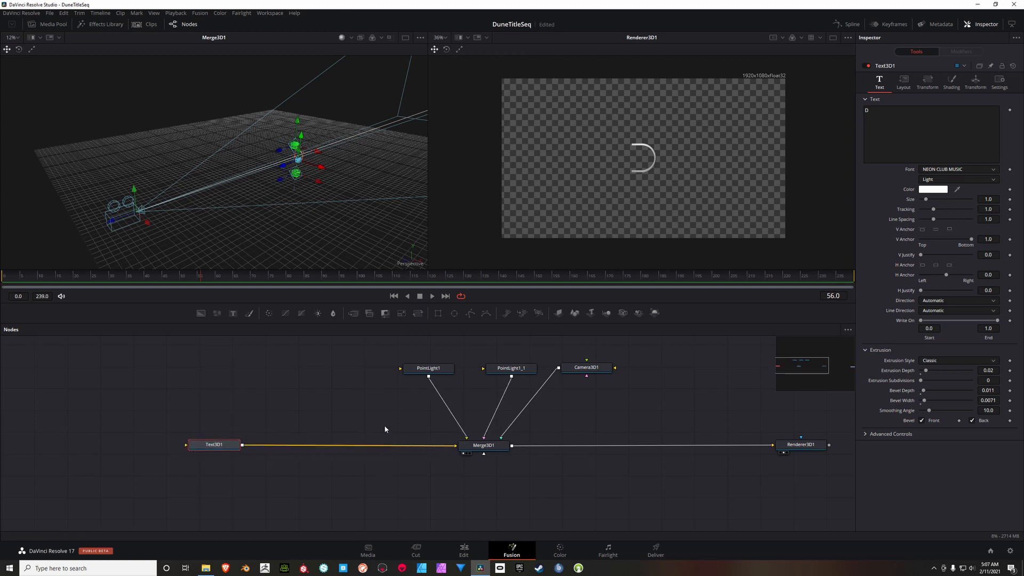
{"action": "right_click", "coordinate": [283, 390]}
{"action": "mouse_move", "coordinate": [299, 391]}
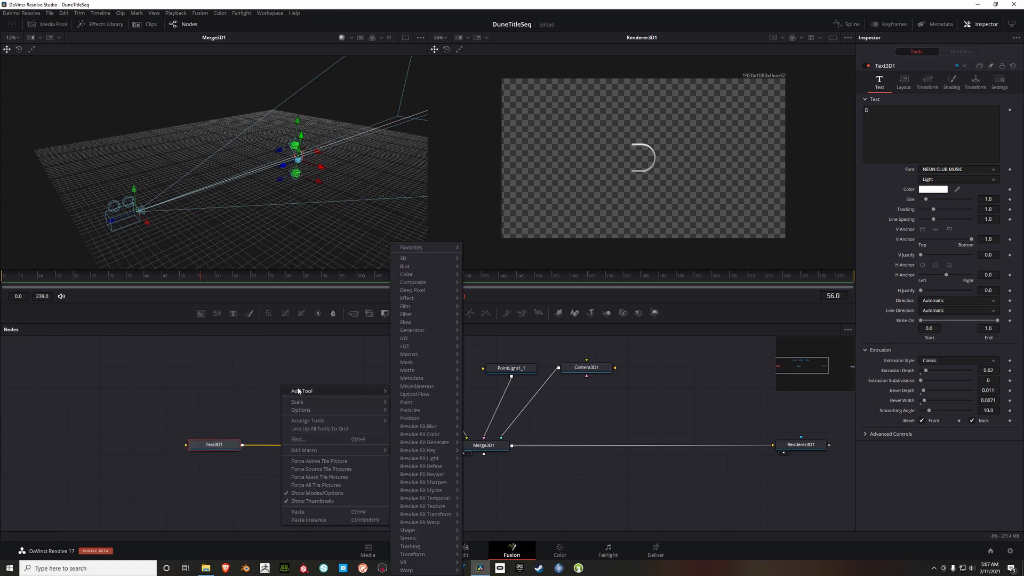
{"action": "mouse_move", "coordinate": [430, 260]}
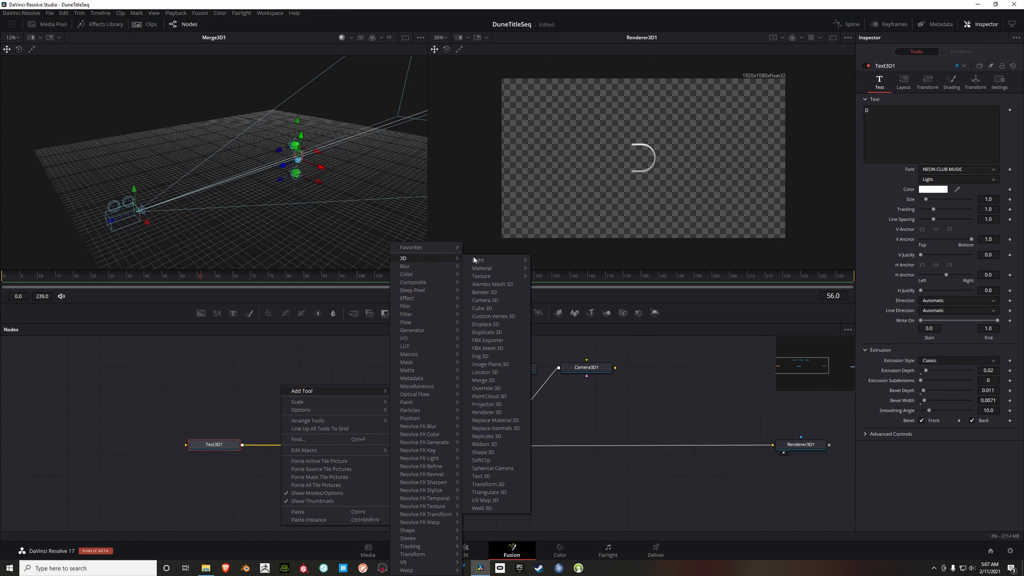
{"action": "left_click", "coordinate": [495, 421]}
{"action": "left_click_drag", "start_coordinate": [287, 387], "coordinate": [340, 448]}
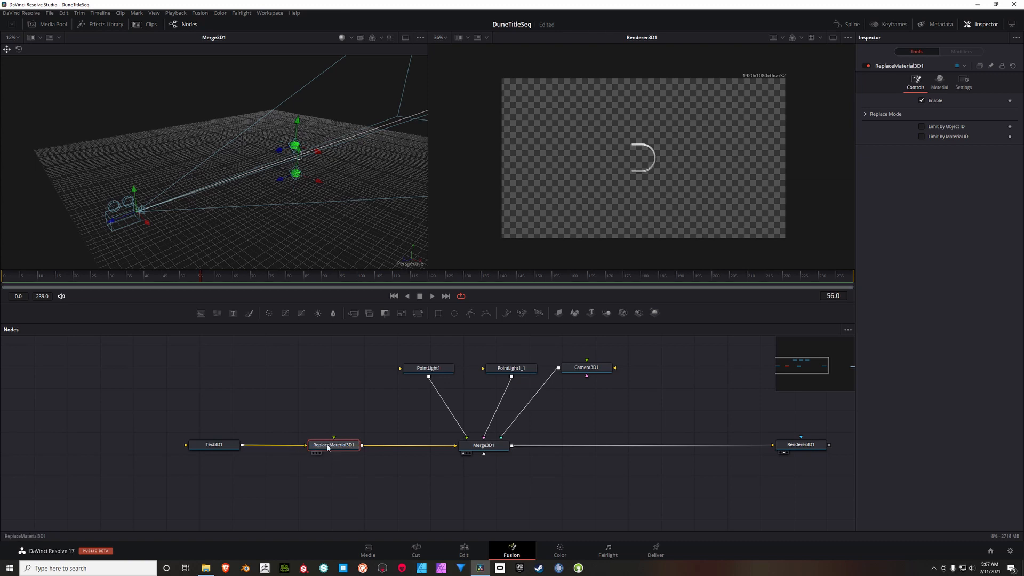
Step: Add a CookTorrance material node, connect it to ReplaceMaterial3D1's material input and place it directly below that node
{"action": "left_click_drag", "start_coordinate": [341, 413], "coordinate": [360, 375]}
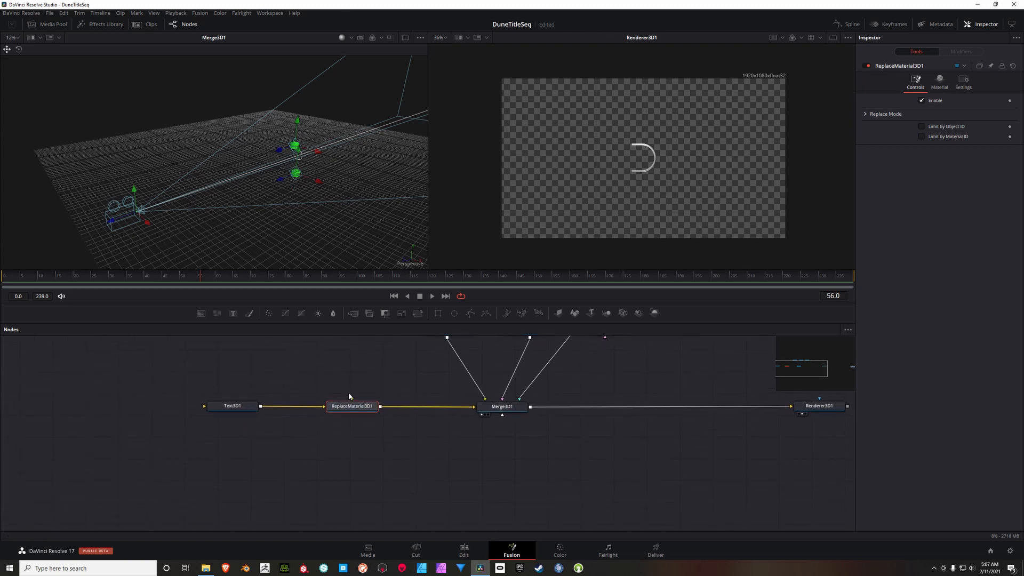
{"action": "right_click", "coordinate": [298, 434]}
{"action": "mouse_move", "coordinate": [347, 435]}
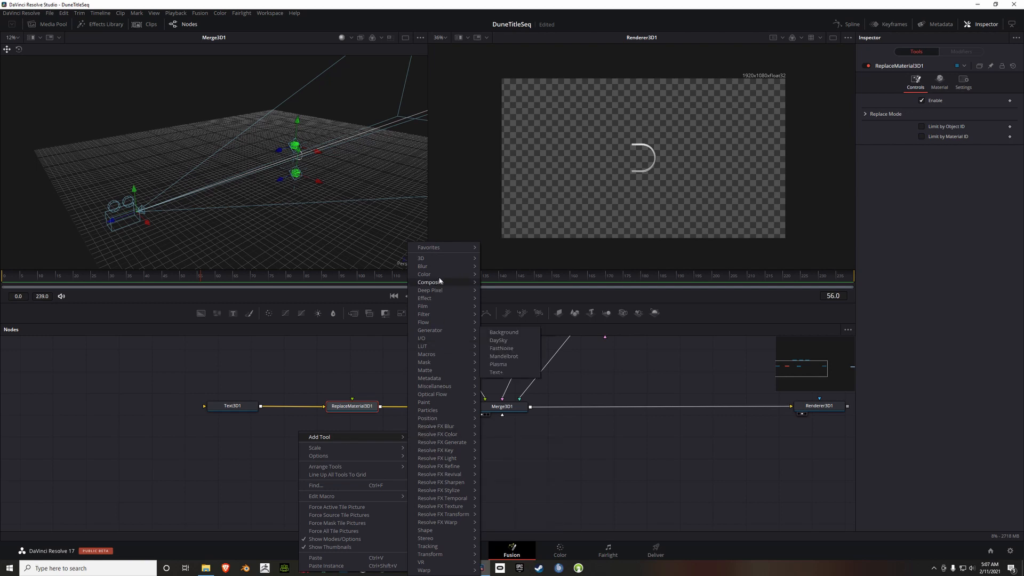
{"action": "mouse_move", "coordinate": [446, 261]}
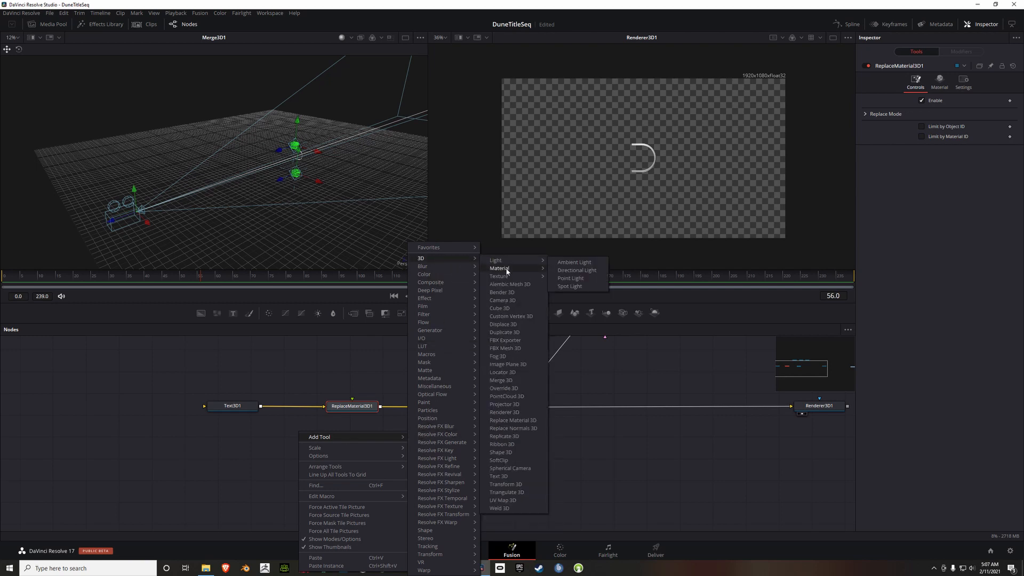
{"action": "mouse_move", "coordinate": [508, 270]}
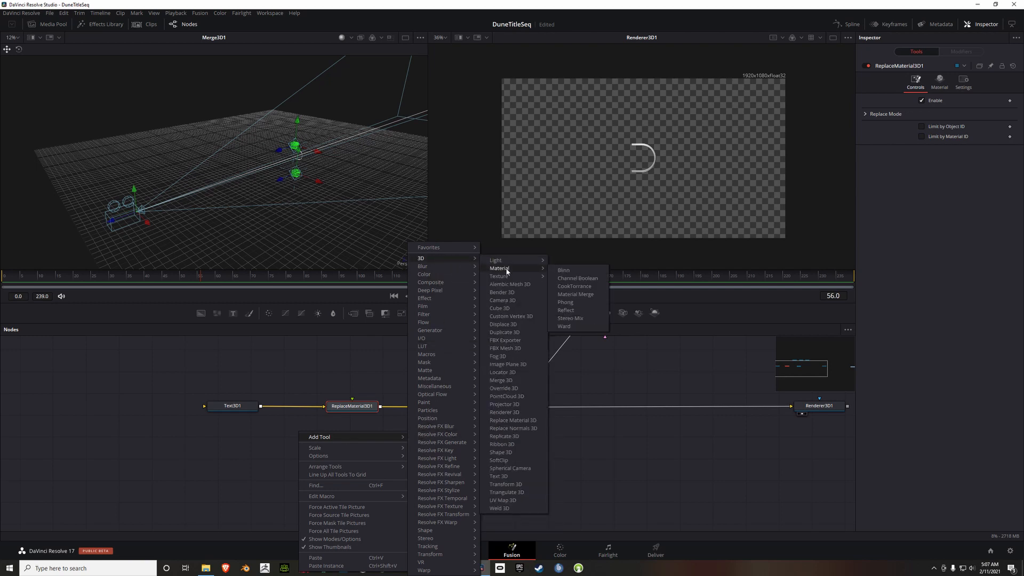
{"action": "left_click", "coordinate": [571, 286]}
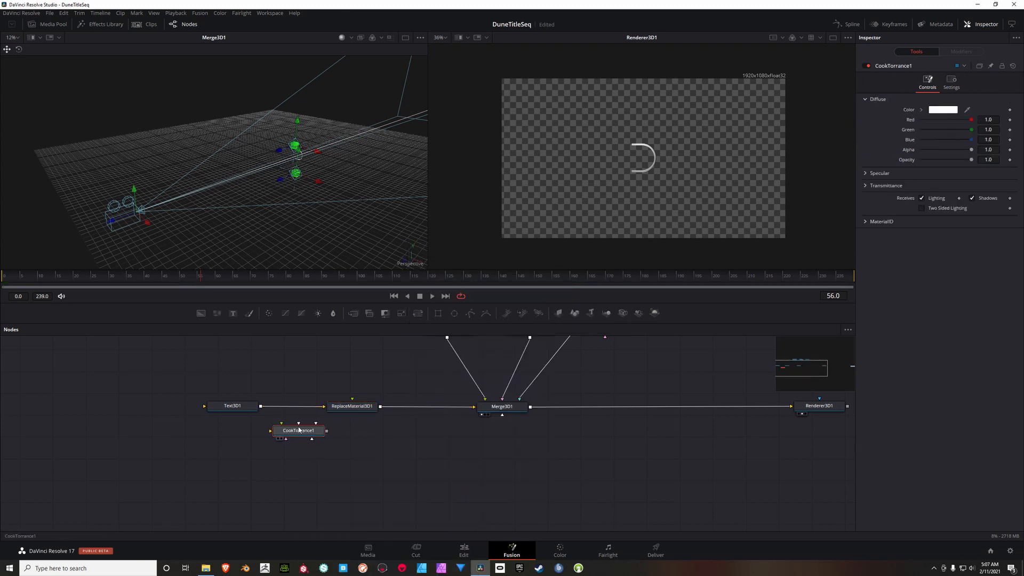
{"action": "left_click_drag", "start_coordinate": [299, 430], "coordinate": [352, 408]}
{"action": "left_click_drag", "start_coordinate": [328, 463], "coordinate": [356, 457]}
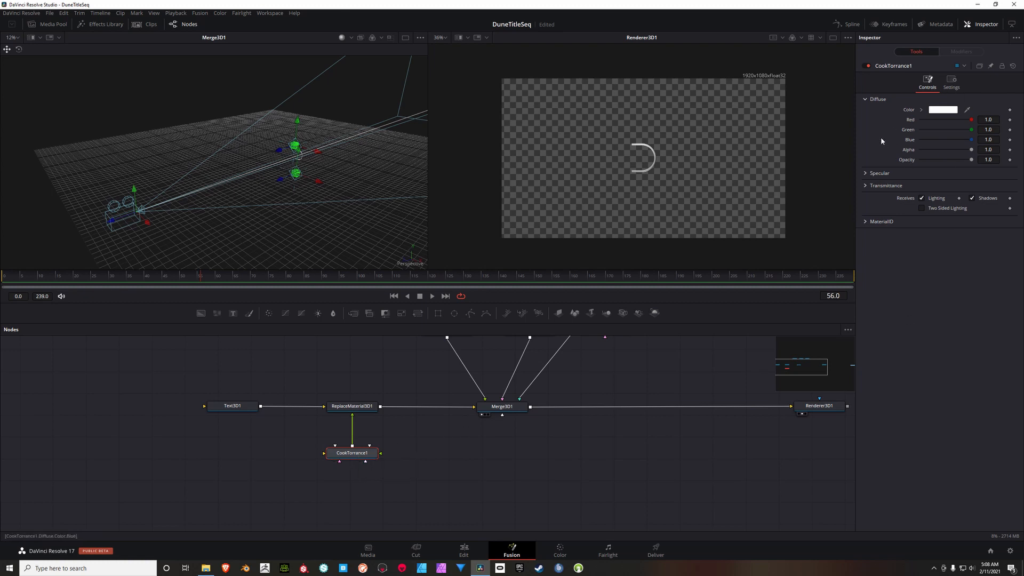
Step: Set CookTorrance1's diffuse colour to red 0.827, green 0.551 and blue 0.307
{"action": "left_click", "coordinate": [866, 173]}
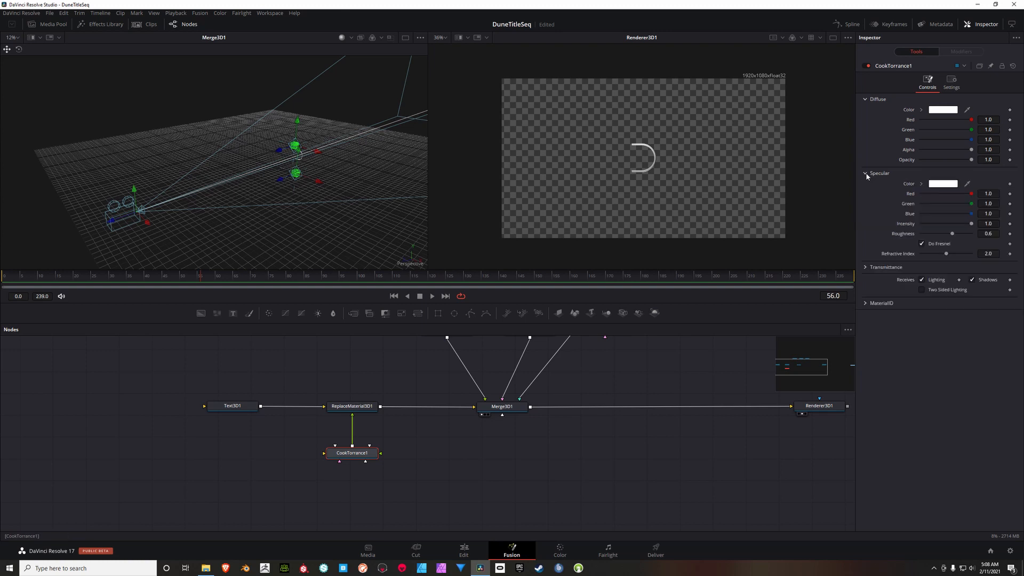
{"action": "left_click", "coordinate": [1000, 122]}
{"action": "key", "text": "BackSpace"}
{"action": "type", "text": ".827"}
{"action": "left_click", "coordinate": [999, 134]}
{"action": "key", "text": "BackSpace"}
{"action": "type", "text": ".551"}
{"action": "left_click", "coordinate": [998, 141]}
{"action": "key", "text": "BackSpace"}
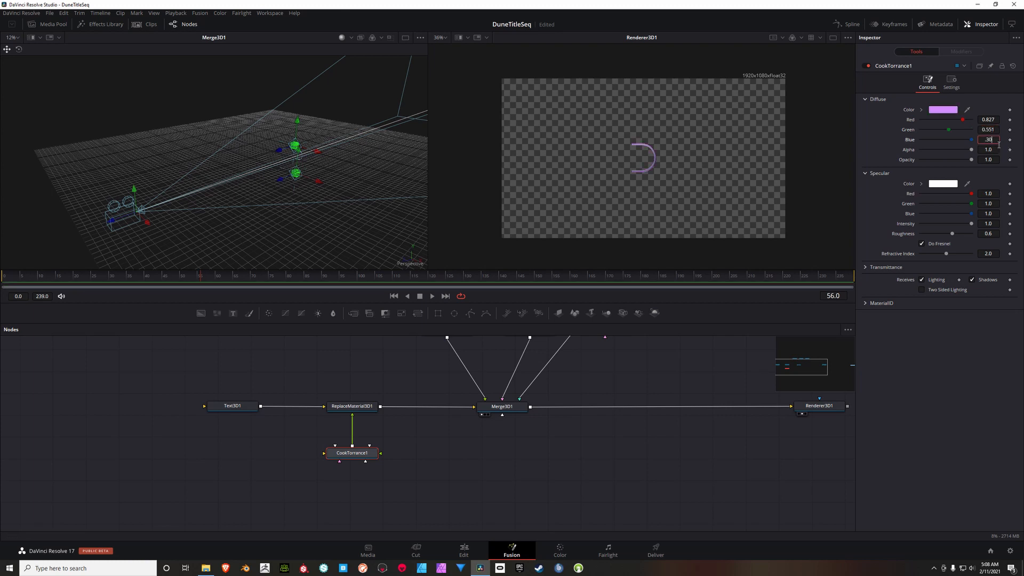
{"action": "type", "text": ".307"}
{"action": "key", "text": "Return"}
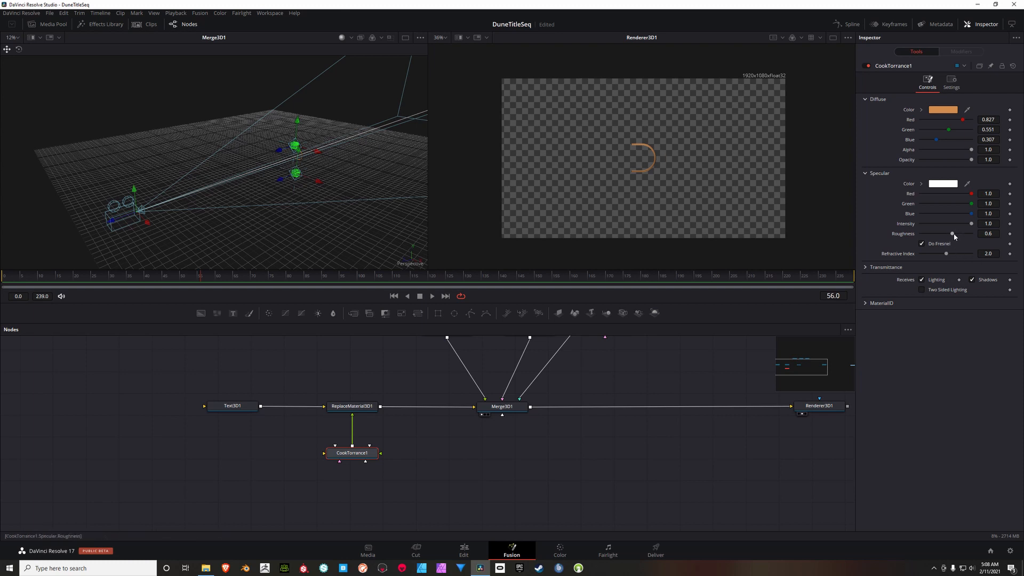
Step: Lower CookTorrance1's specular roughness to 0.1 and its refractive index to 1.394
{"action": "left_click_drag", "start_coordinate": [954, 236], "coordinate": [914, 237]}
{"action": "left_click_drag", "start_coordinate": [946, 256], "coordinate": [931, 257]}
Step: Set CookTorrance1's transmittance attenuation to red 0.551, green 0.465 and blue 0.063
{"action": "left_click", "coordinate": [870, 267]}
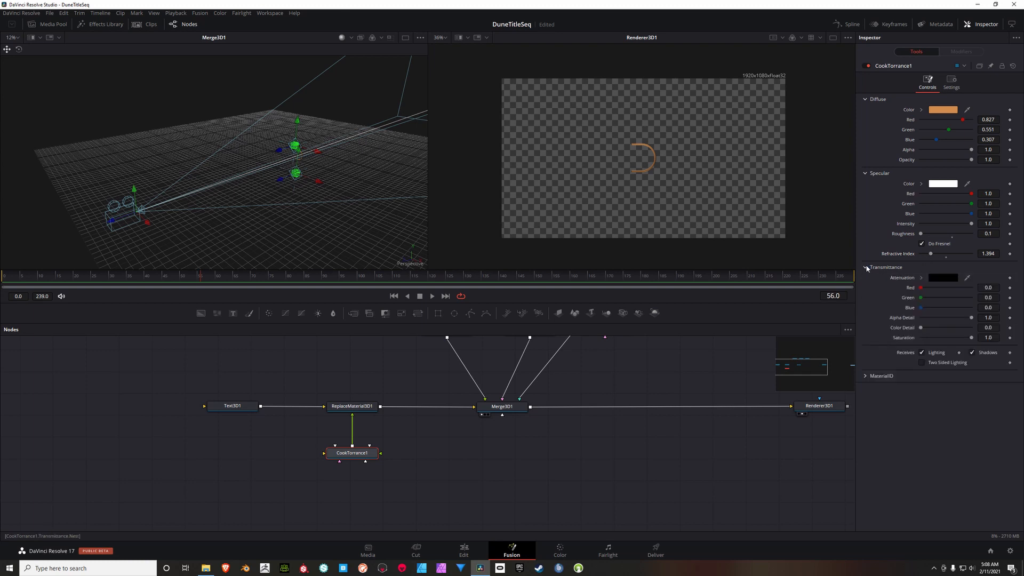
{"action": "left_click", "coordinate": [995, 289]}
{"action": "type", "text": "0.551"}
{"action": "key", "text": "Tab"}
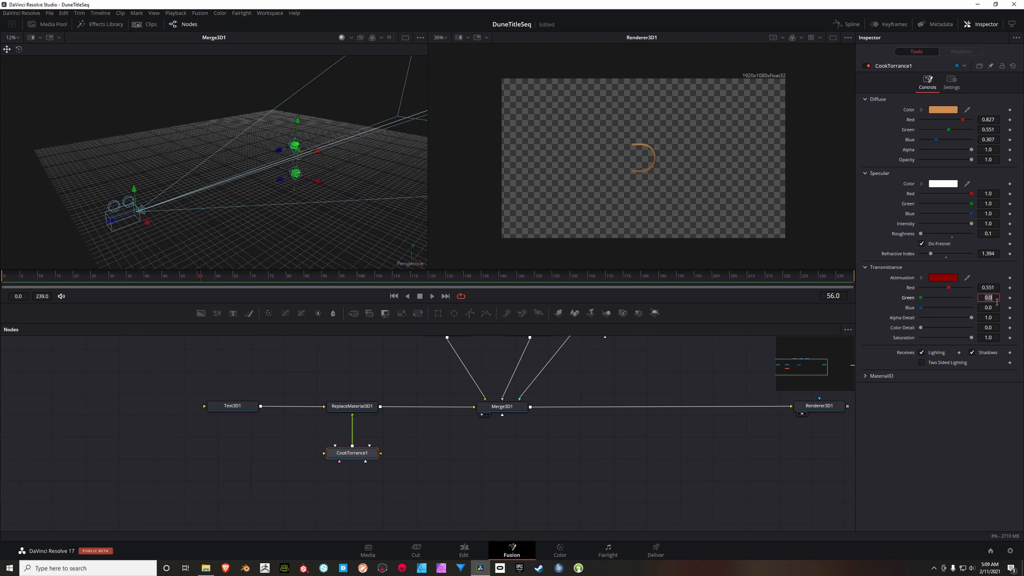
{"action": "type", "text": ".465"}
{"action": "key", "text": "Tab"}
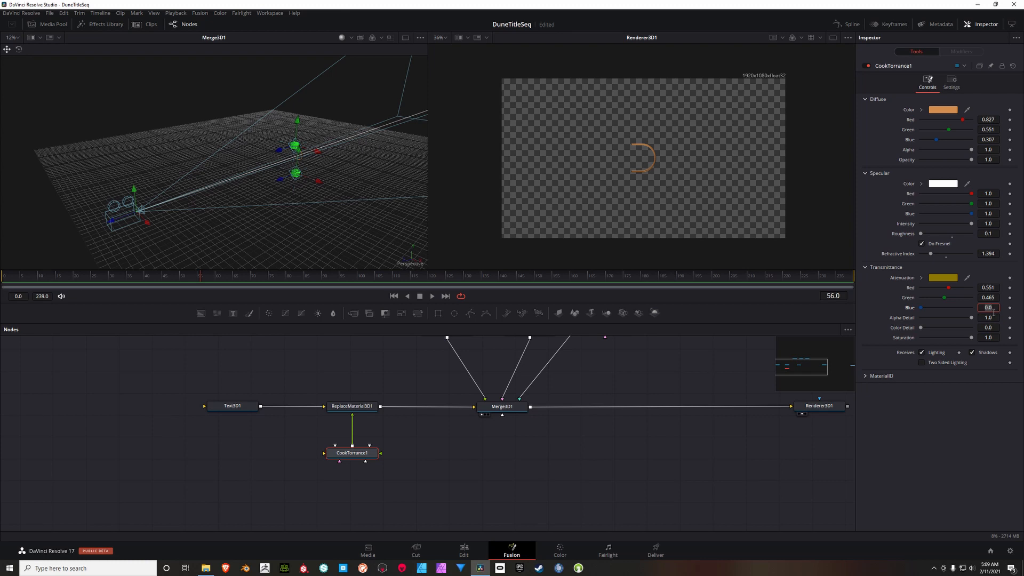
{"action": "type", "text": ".063"}
{"action": "key", "text": "Return"}
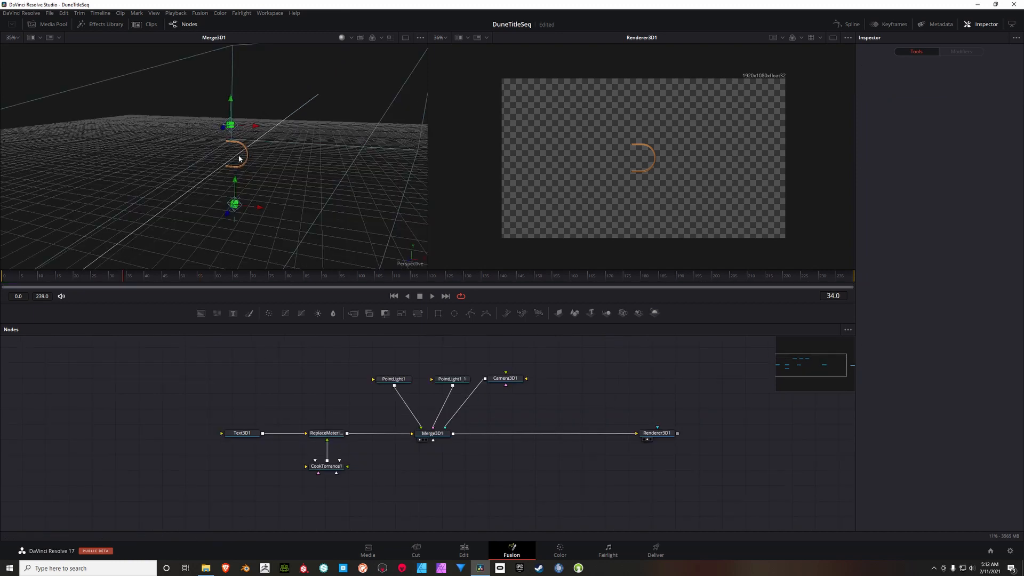
Step: Duplicate the Text3D1, ReplaceMaterial3D1 and CookTorrance1 nodes together and align the copy below the originals
{"action": "left_click_drag", "start_coordinate": [246, 405], "coordinate": [241, 385]}
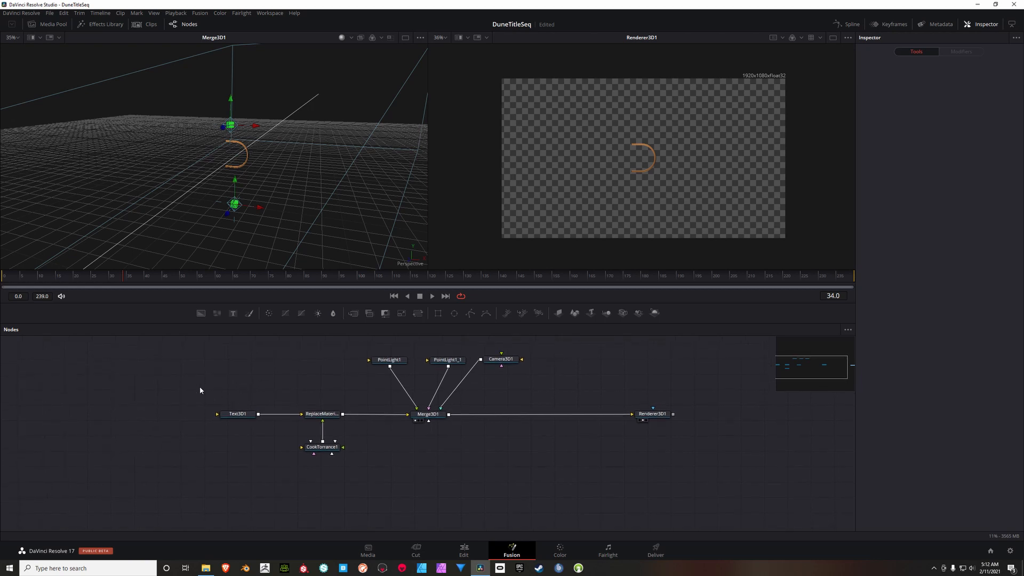
{"action": "left_click_drag", "start_coordinate": [247, 430], "coordinate": [361, 483]}
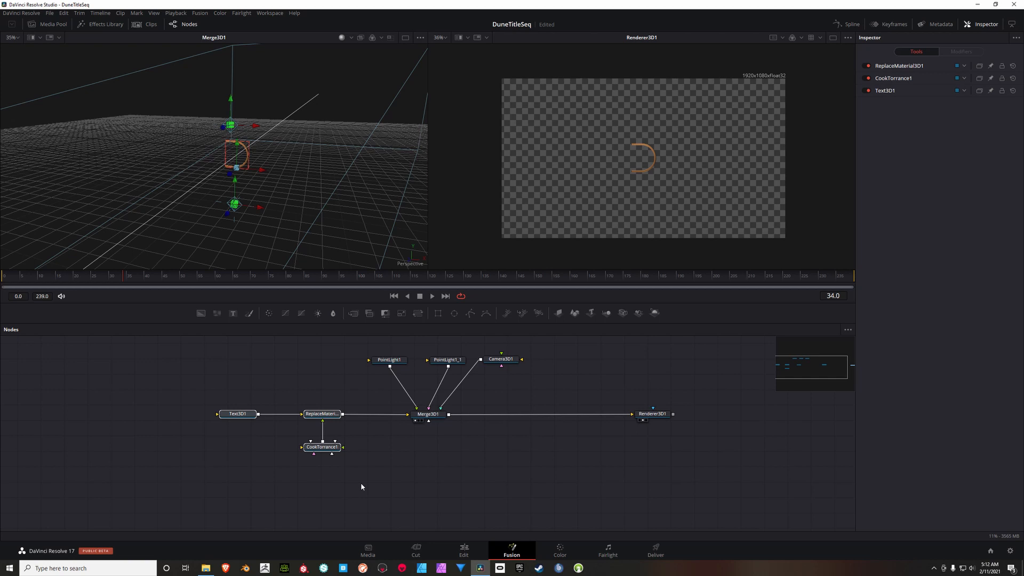
{"action": "left_click_drag", "start_coordinate": [407, 478], "coordinate": [408, 407]}
{"action": "key", "text": "ctrl+c"}
{"action": "key", "text": "ctrl+v"}
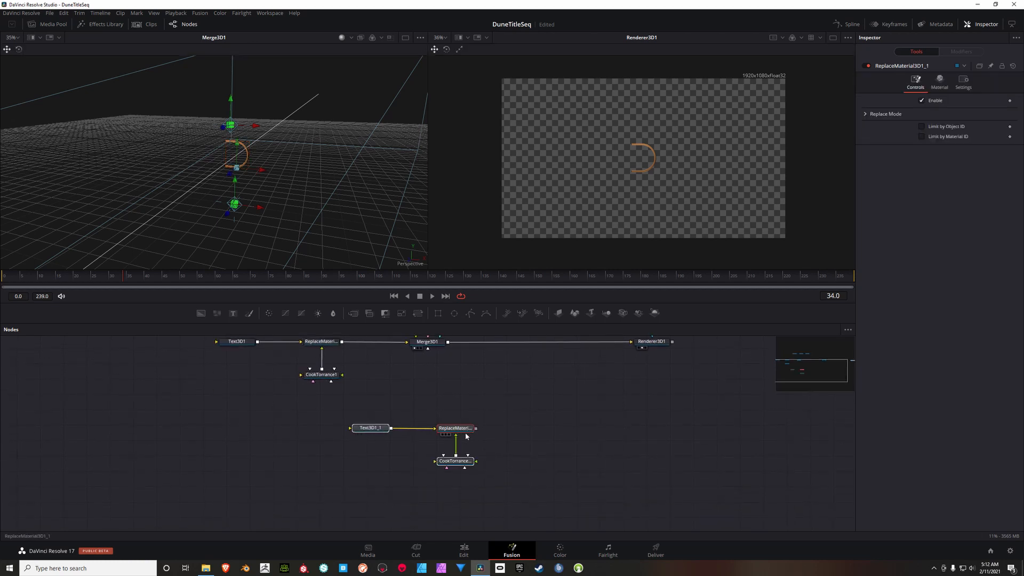
{"action": "left_click_drag", "start_coordinate": [465, 437], "coordinate": [329, 415]}
{"action": "scroll", "coordinate": [380, 401], "scroll_direction": "down", "scroll_amount": 2}
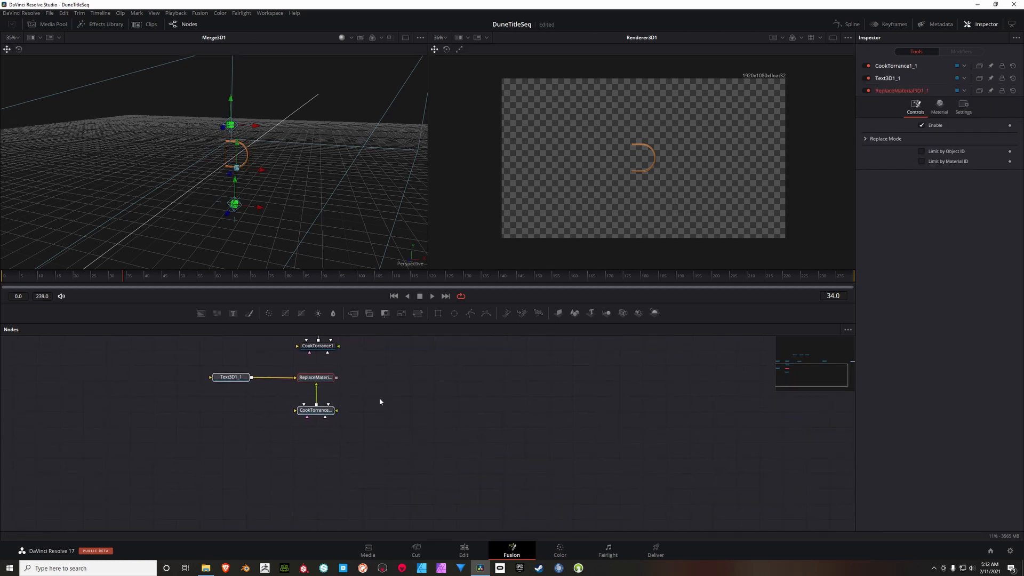
Step: Paste two more copies of the text, replace-material and CookTorrance group, stacking each below the previous one
{"action": "left_click", "coordinate": [380, 404]}
{"action": "key", "text": "ctrl+v"}
{"action": "left_click_drag", "start_coordinate": [446, 406], "coordinate": [278, 447]}
{"action": "scroll", "coordinate": [394, 414], "scroll_direction": "down", "scroll_amount": 3}
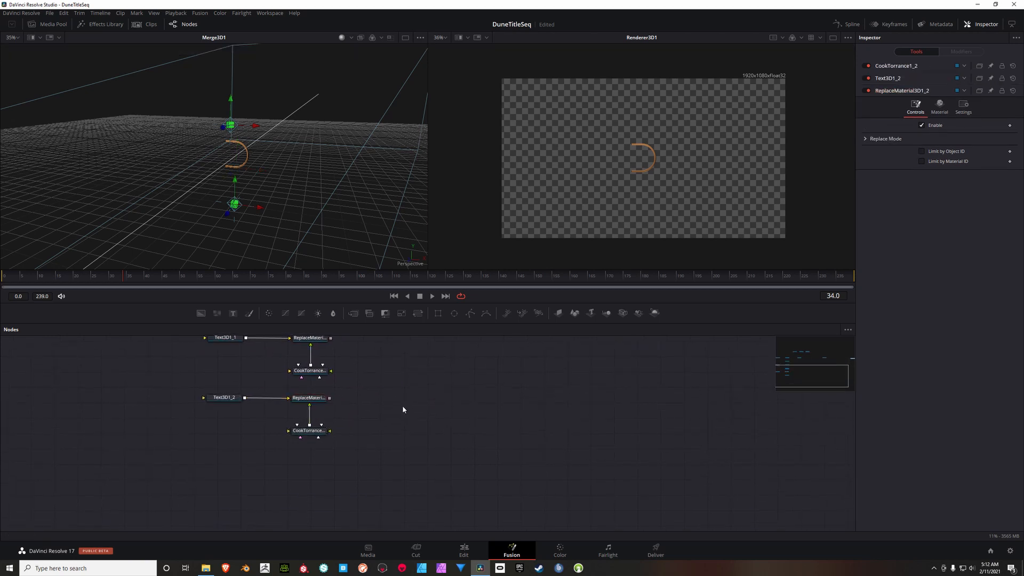
{"action": "key", "text": "ctrl+v"}
{"action": "left_click_drag", "start_coordinate": [466, 410], "coordinate": [308, 462]}
{"action": "scroll", "coordinate": [396, 469], "scroll_direction": "up", "scroll_amount": 6}
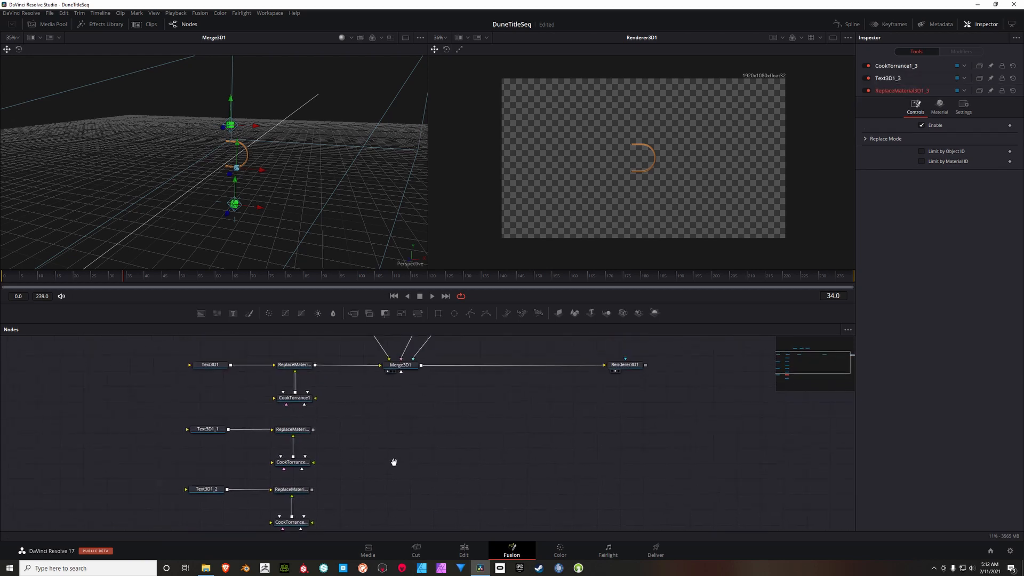
{"action": "scroll", "coordinate": [369, 451], "scroll_direction": "up", "scroll_amount": 1}
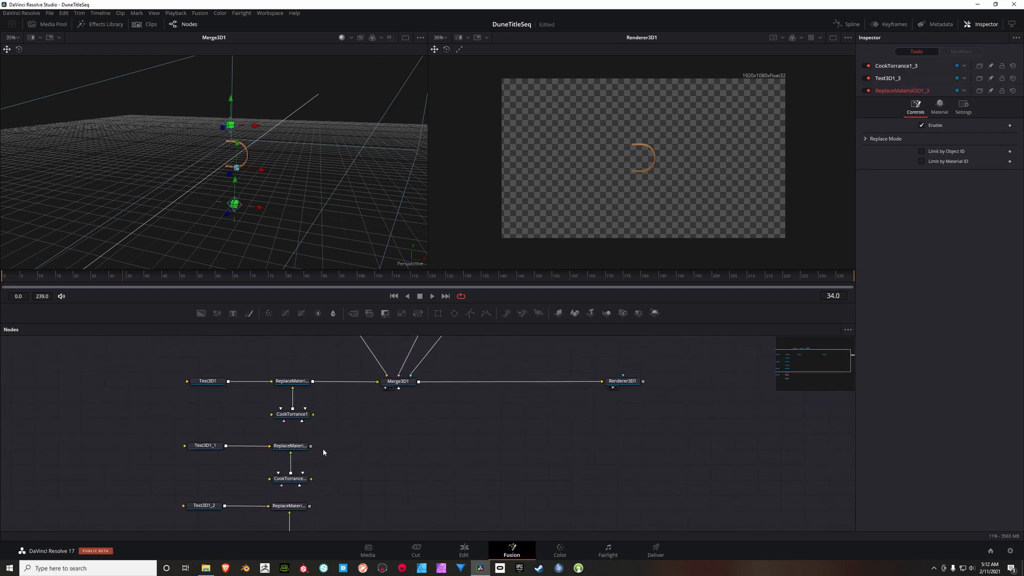
Step: Connect the outputs of the three copied Replace Material nodes to Merge3D1
{"action": "left_click_drag", "start_coordinate": [311, 446], "coordinate": [392, 388]}
{"action": "scroll", "coordinate": [382, 457], "scroll_direction": "down", "scroll_amount": 1}
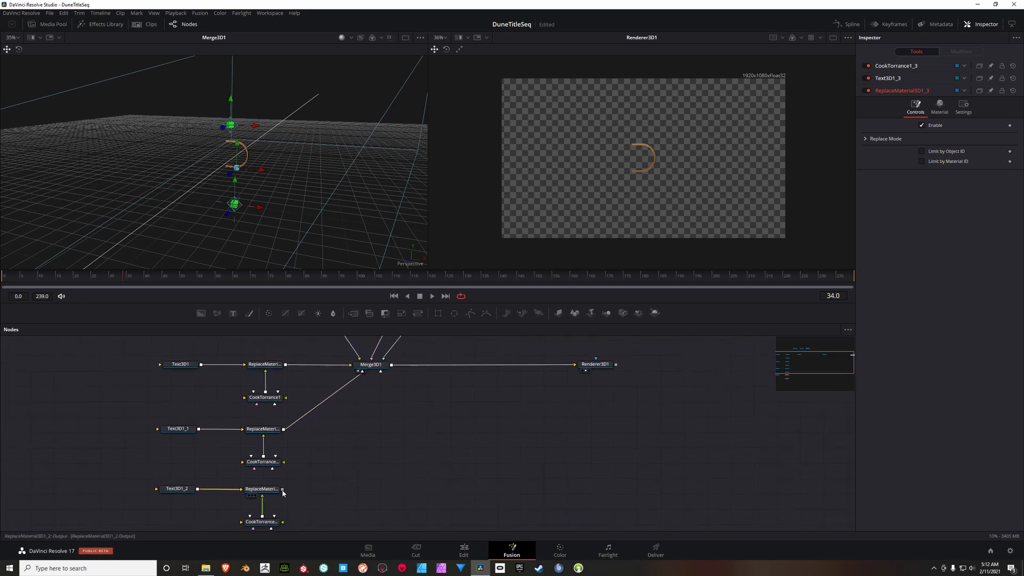
{"action": "left_click_drag", "start_coordinate": [283, 489], "coordinate": [372, 372]}
{"action": "left_click_drag", "start_coordinate": [356, 476], "coordinate": [313, 463]}
{"action": "left_click_drag", "start_coordinate": [265, 510], "coordinate": [329, 345]}
{"action": "left_click_drag", "start_coordinate": [344, 423], "coordinate": [373, 438]}
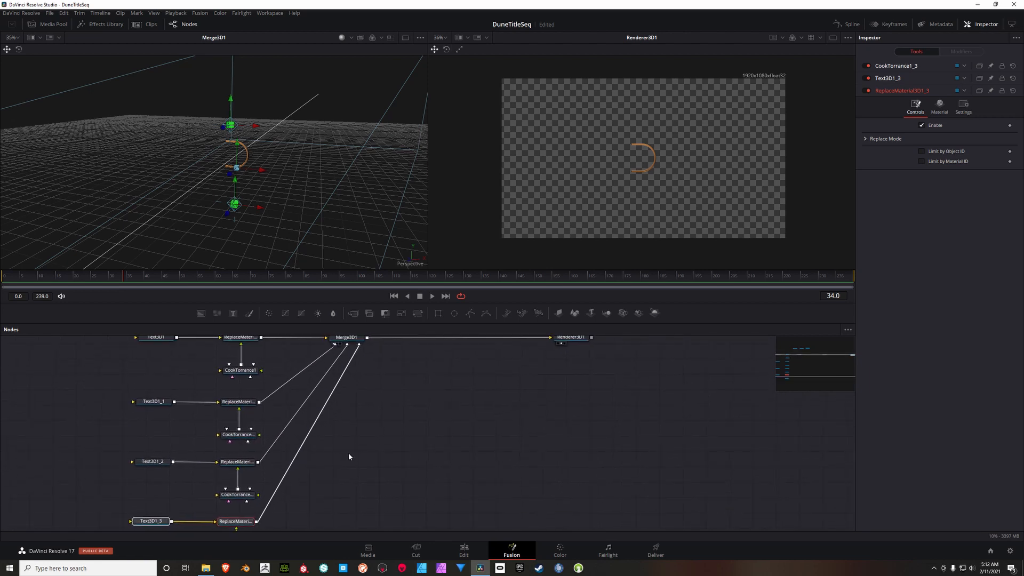
Step: Add a pipe router to each of the three copied branches' connections and position them so the lines run at near right angles into Merge3D1
{"action": "left_click", "coordinate": [308, 436], "text": "alt"}
{"action": "left_click_drag", "start_coordinate": [309, 438], "coordinate": [364, 524]}
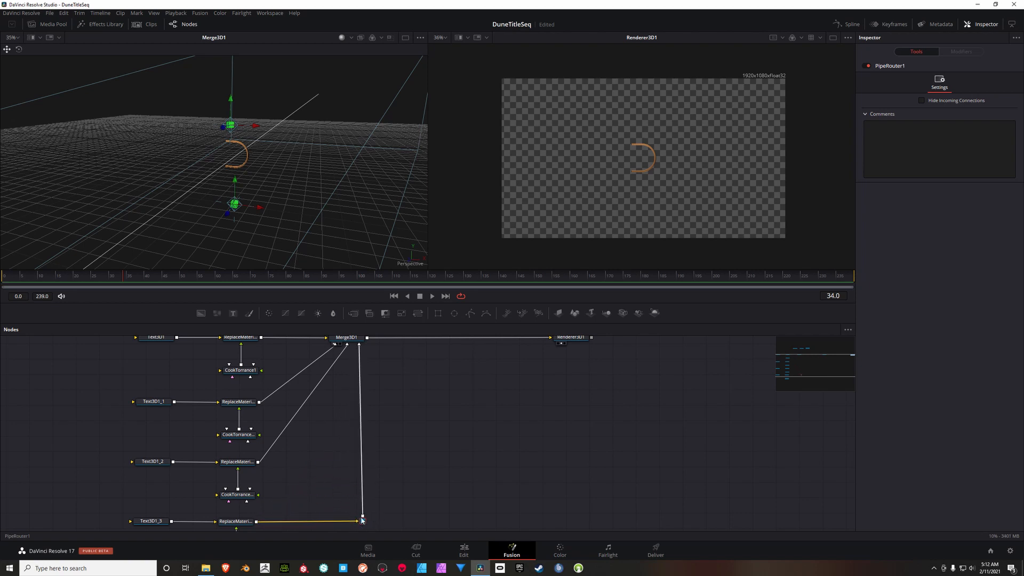
{"action": "left_click", "coordinate": [297, 421], "text": "alt"}
{"action": "left_click_drag", "start_coordinate": [297, 421], "coordinate": [344, 463]}
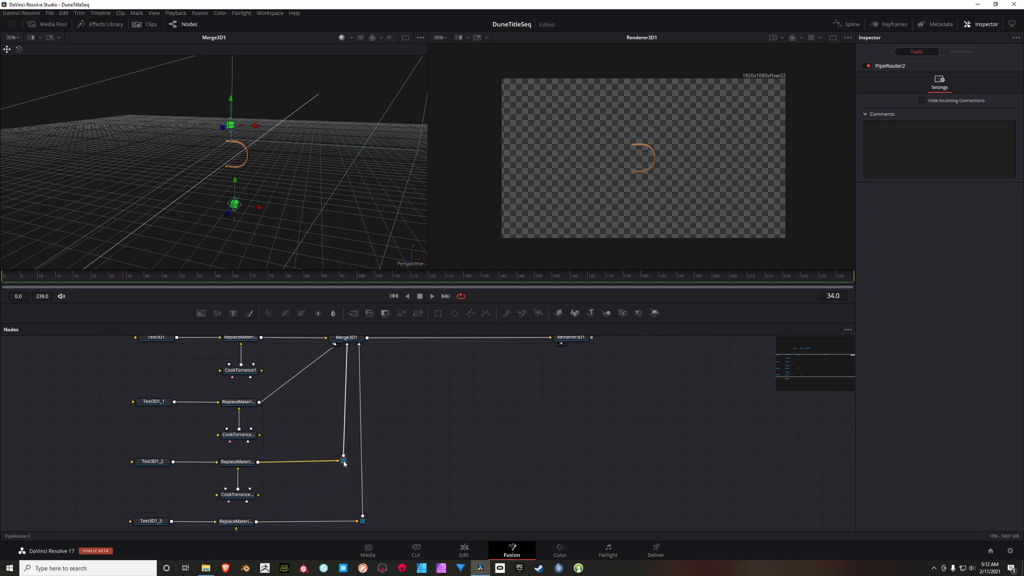
{"action": "left_click", "coordinate": [296, 377], "text": "alt"}
{"action": "left_click_drag", "start_coordinate": [296, 378], "coordinate": [333, 405]}
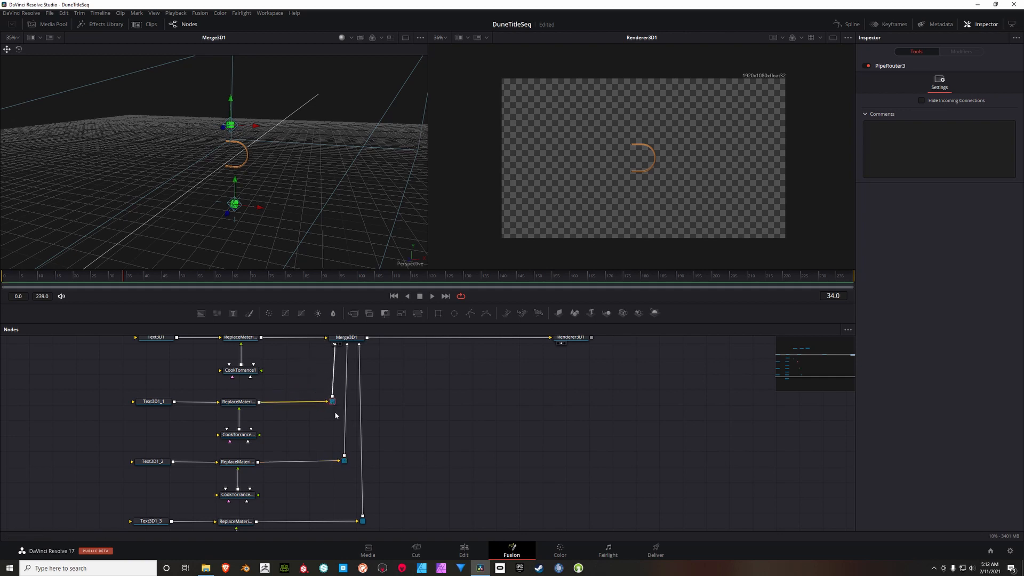
{"action": "left_click_drag", "start_coordinate": [344, 460], "coordinate": [349, 463]}
{"action": "left_click", "coordinate": [347, 462]}
{"action": "scroll", "coordinate": [417, 446], "scroll_direction": "down", "scroll_amount": 3}
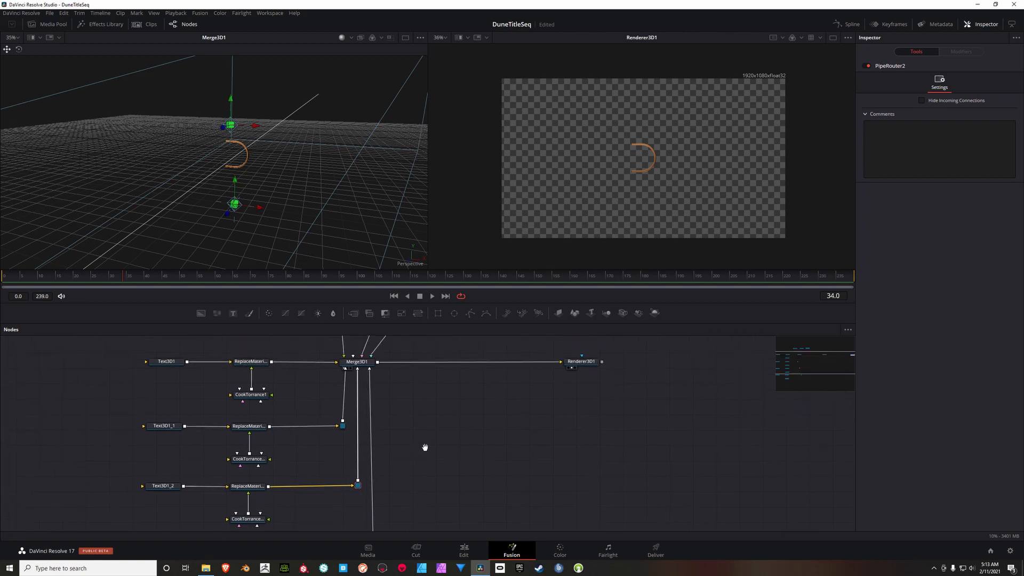
{"action": "scroll", "coordinate": [404, 435], "scroll_direction": "up", "scroll_amount": 5}
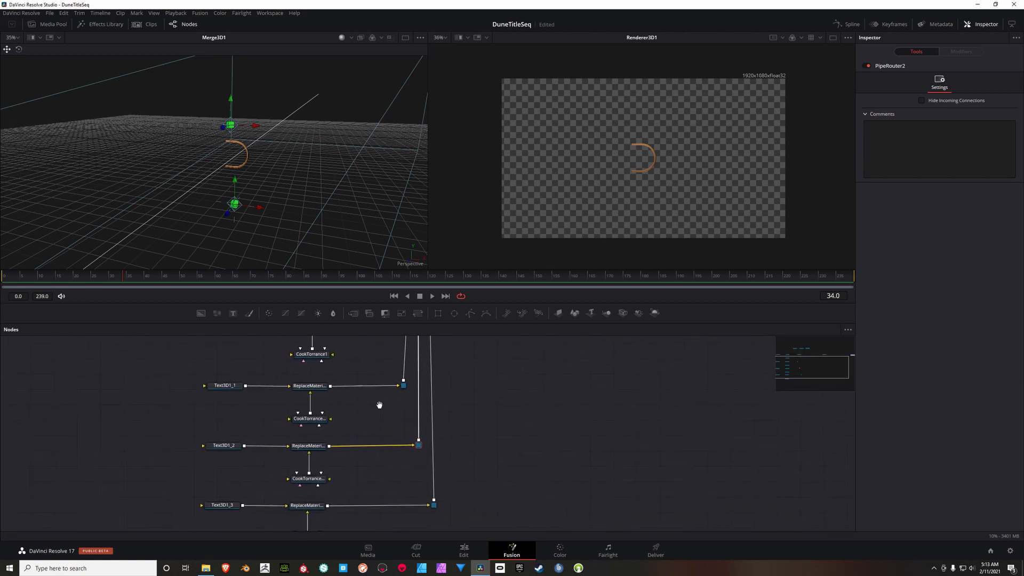
Step: Change the letter in Text3D1_1 to U, in Text3D1_2 to N and in Text3D1_3 to E
{"action": "left_click", "coordinate": [239, 400]}
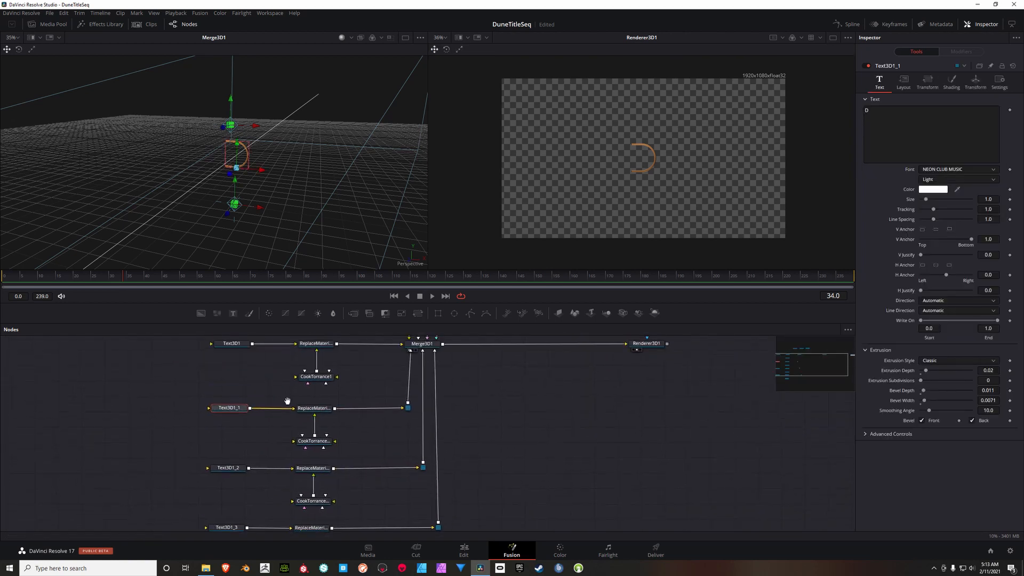
{"action": "scroll", "coordinate": [234, 405], "scroll_direction": "up", "scroll_amount": 2}
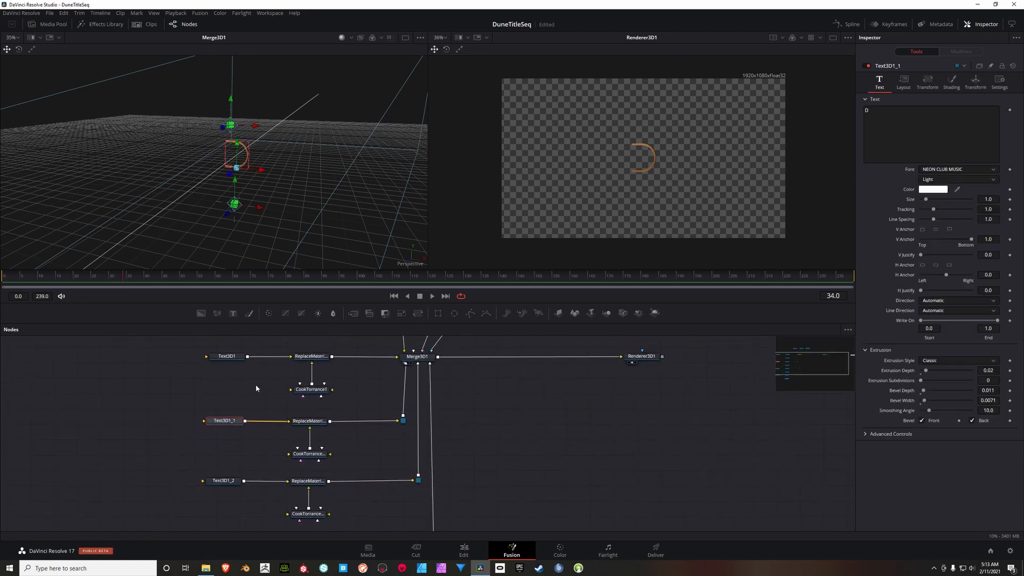
{"action": "left_click", "coordinate": [873, 115]}
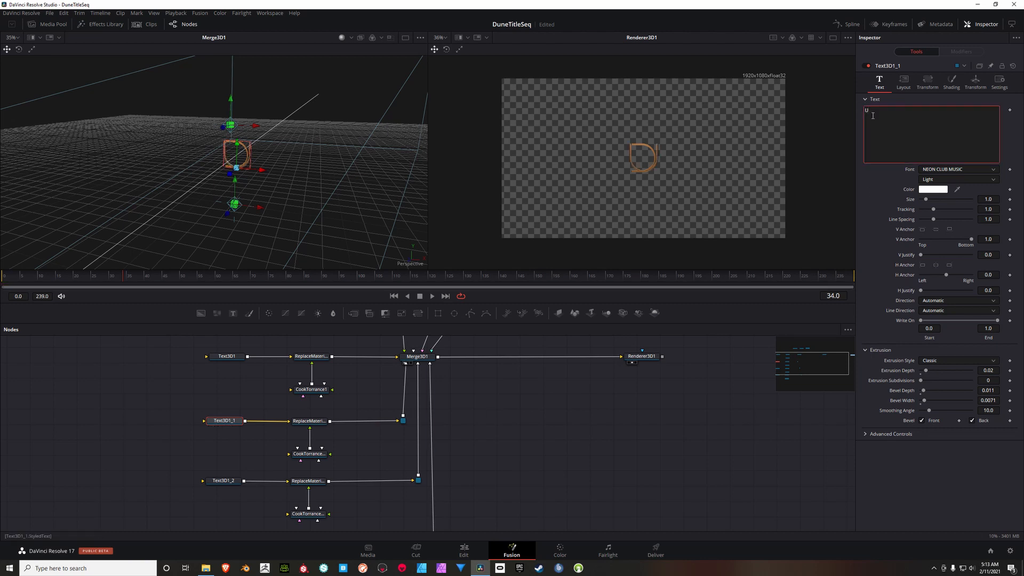
{"action": "left_click", "coordinate": [223, 482]}
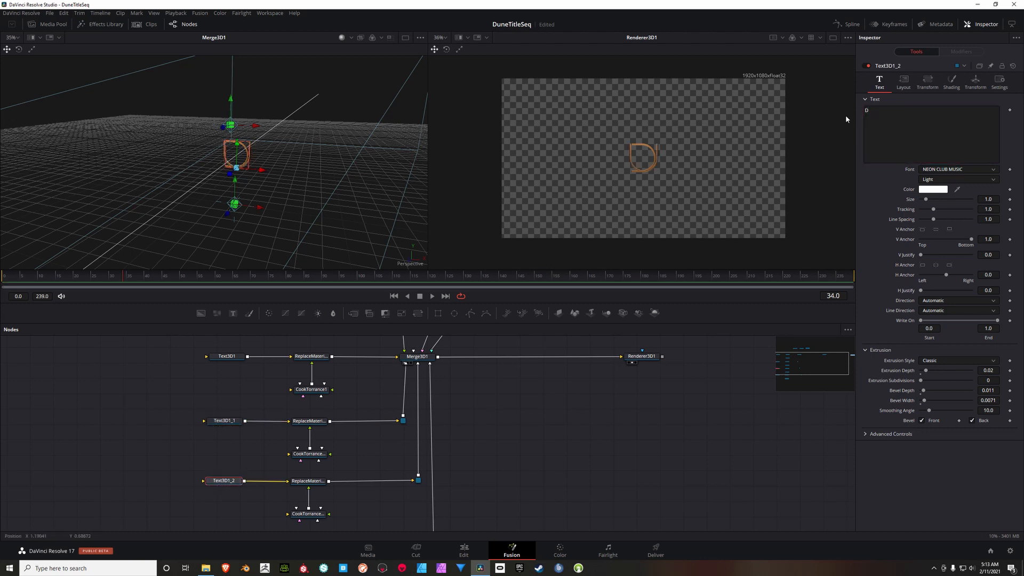
{"action": "type", "text": "N"}
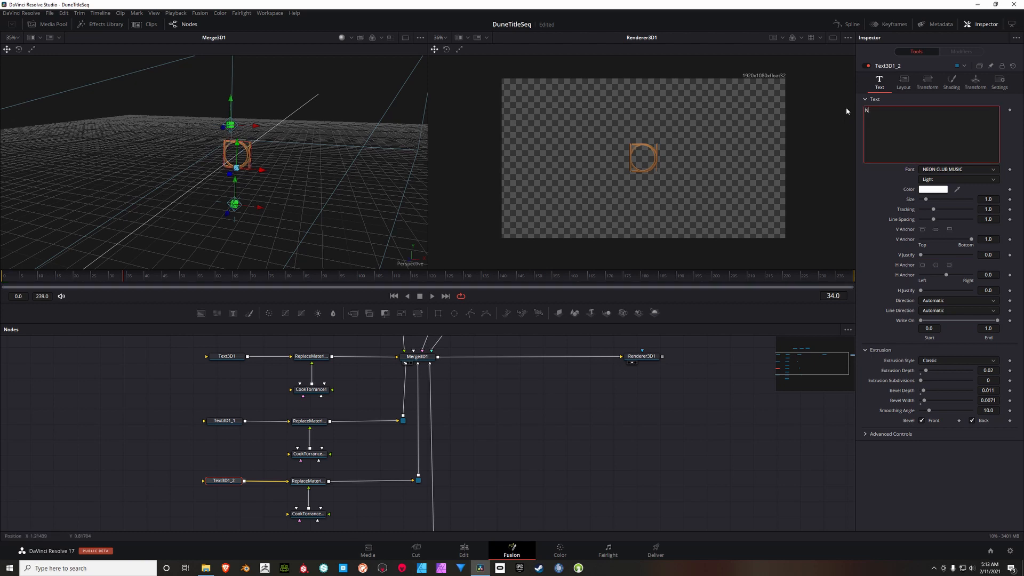
{"action": "left_click_drag", "start_coordinate": [522, 438], "coordinate": [496, 344]}
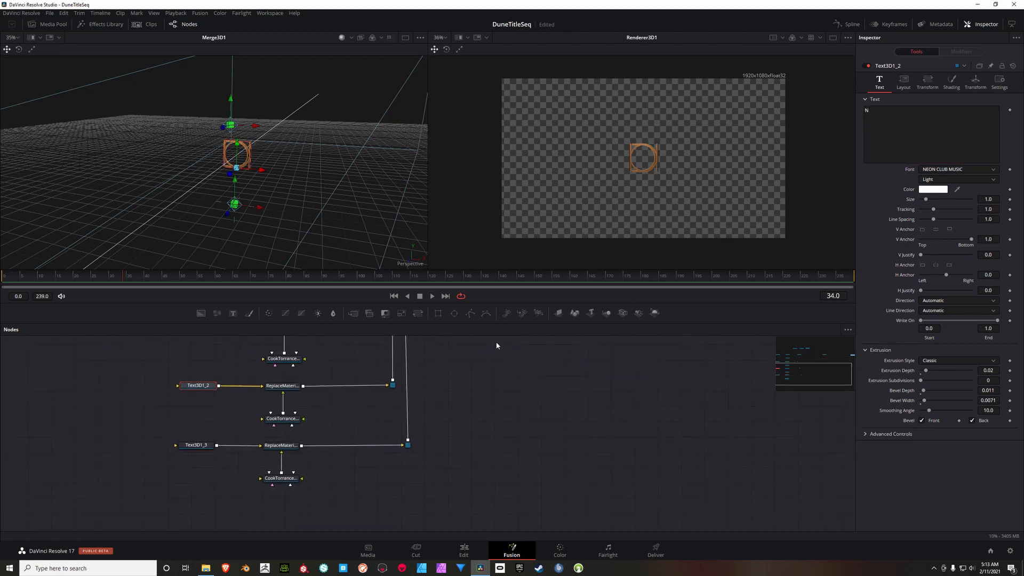
{"action": "left_click", "coordinate": [206, 448]}
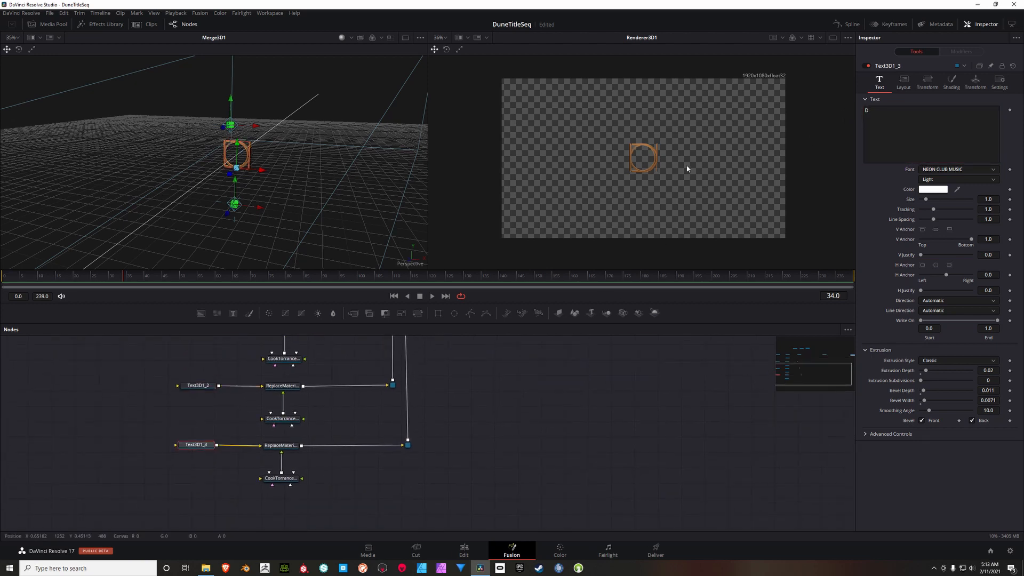
{"action": "left_click", "coordinate": [881, 118]}
{"action": "type", "text": "E"}
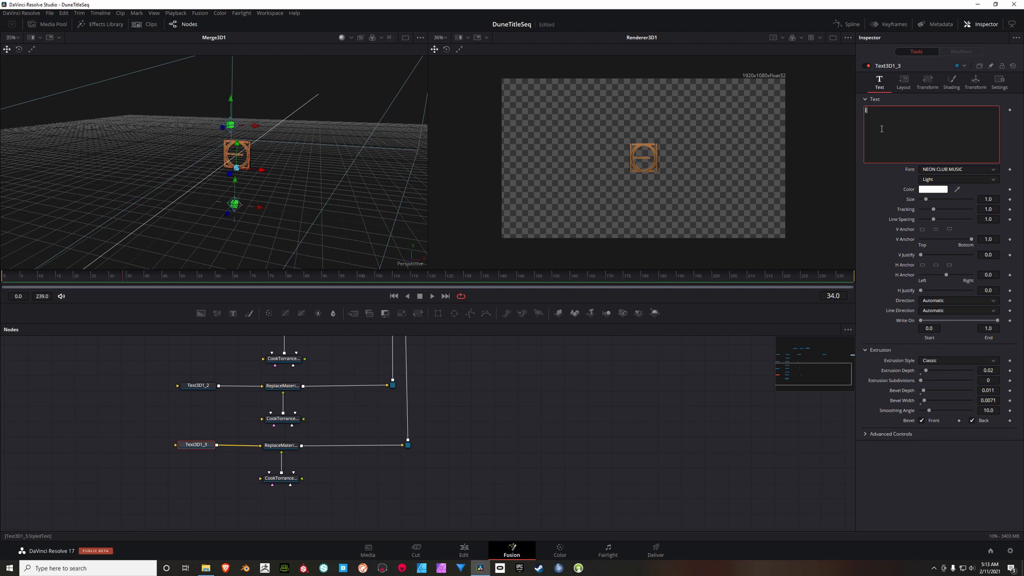
Step: Replace the letter in Text3D1_3 with D and rotate its characters 180 degrees on Y
{"action": "type", "text": "D"}
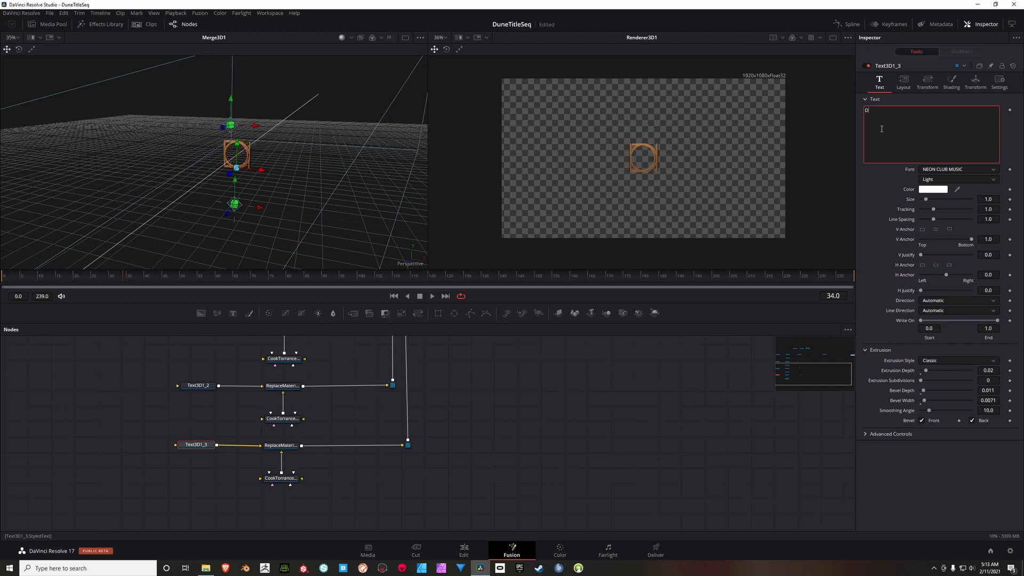
{"action": "left_click", "coordinate": [928, 84]}
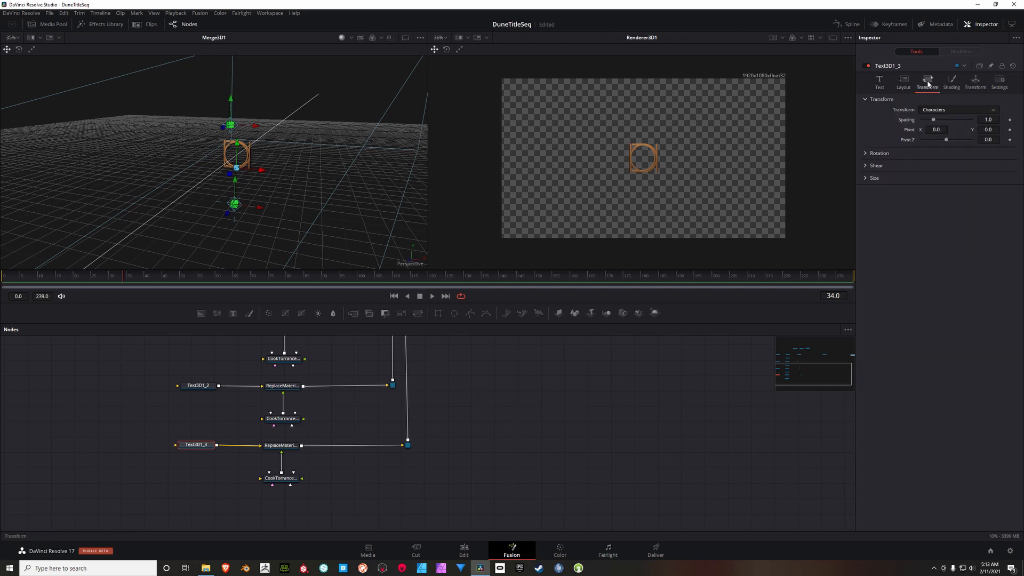
{"action": "left_click", "coordinate": [865, 155]}
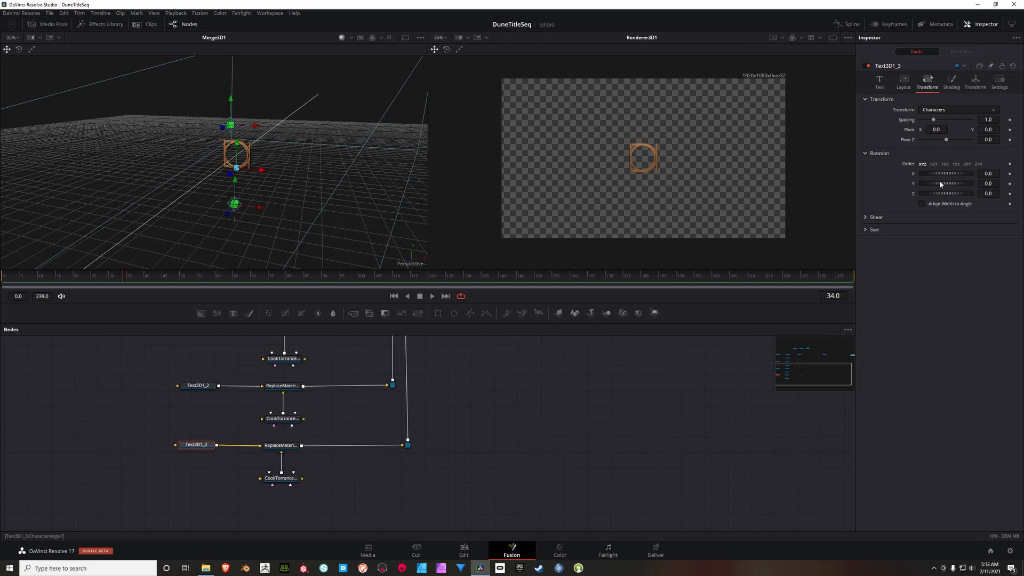
{"action": "left_click_drag", "start_coordinate": [939, 185], "coordinate": [967, 184]}
Step: Spread D, U and N apart along X, with D farthest left, U left of centre and N right of centre
{"action": "scroll", "coordinate": [325, 427], "scroll_direction": "up", "scroll_amount": 3}
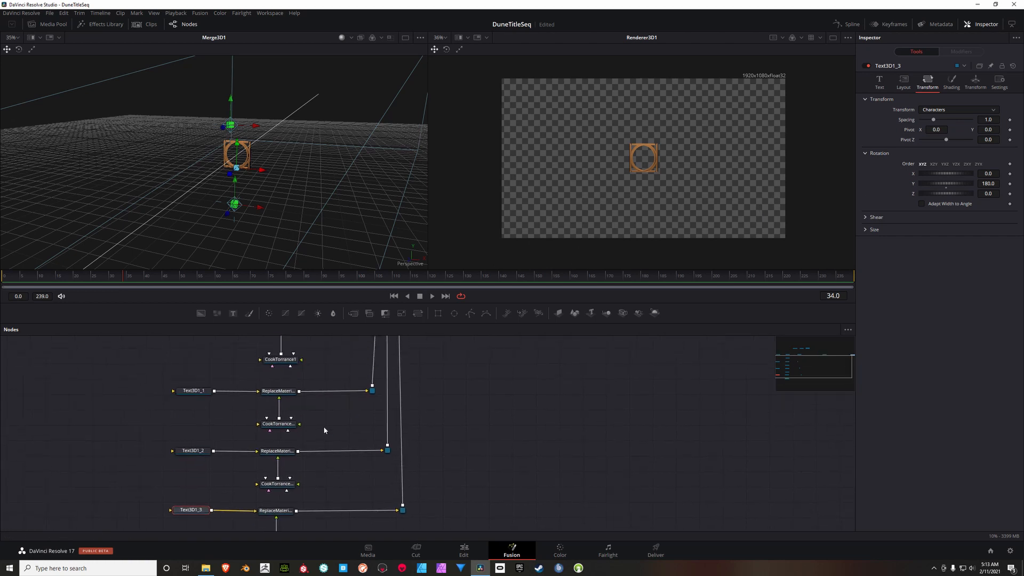
{"action": "scroll", "coordinate": [325, 430], "scroll_direction": "up", "scroll_amount": 2}
{"action": "left_click", "coordinate": [197, 375]}
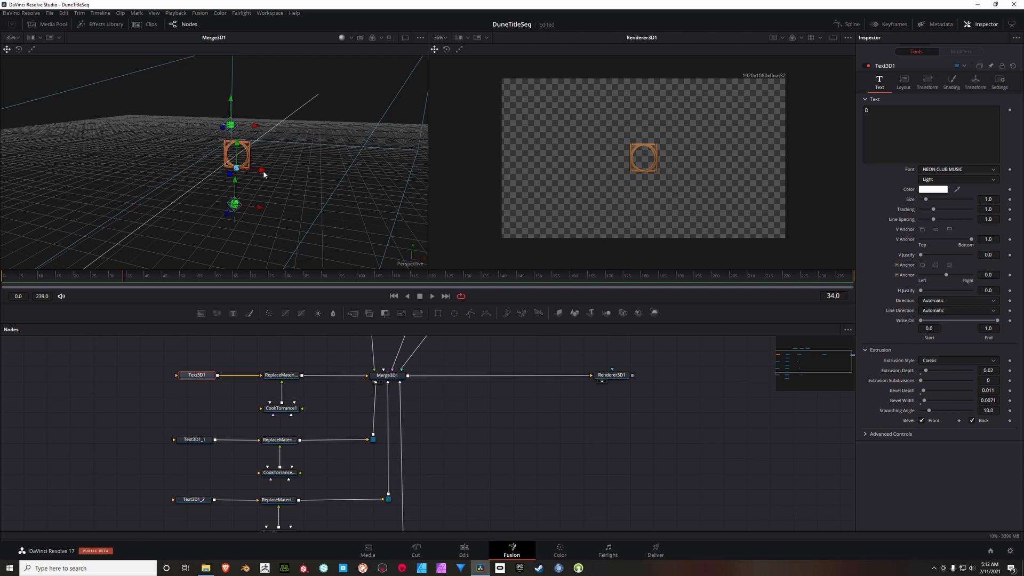
{"action": "left_click_drag", "start_coordinate": [263, 169], "coordinate": [190, 165]}
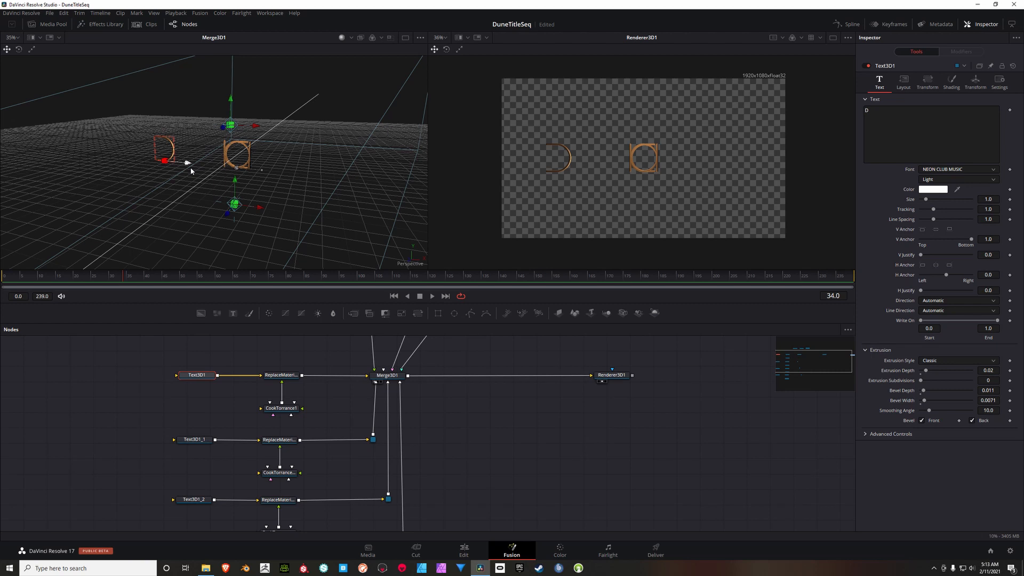
{"action": "left_click", "coordinate": [194, 440]}
{"action": "left_click_drag", "start_coordinate": [262, 171], "coordinate": [295, 176]}
{"action": "left_click", "coordinate": [195, 500]}
Step: Move the mirrored letter of Text3D1_3 along X to the right of N, completing the word's spacing
{"action": "left_click_drag", "start_coordinate": [249, 451], "coordinate": [237, 385]}
{"action": "left_click", "coordinate": [184, 496]}
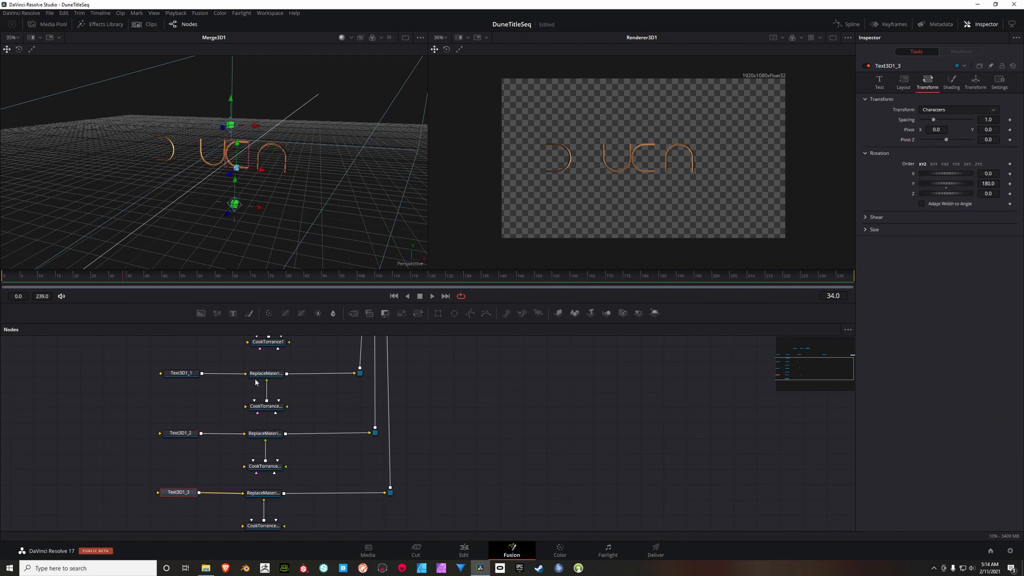
{"action": "left_click_drag", "start_coordinate": [256, 170], "coordinate": [361, 177]}
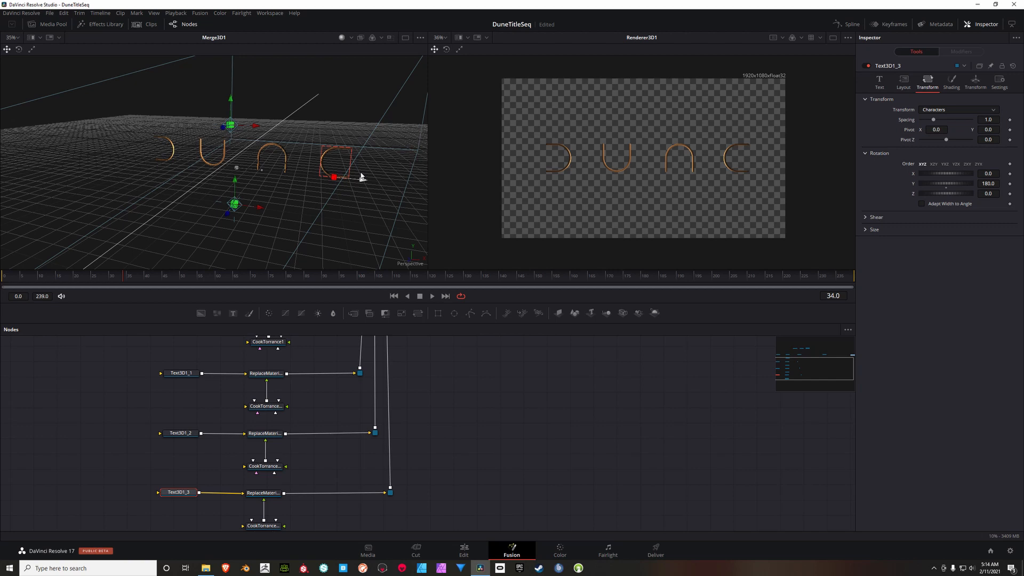
{"action": "left_click_drag", "start_coordinate": [361, 177], "coordinate": [362, 175]}
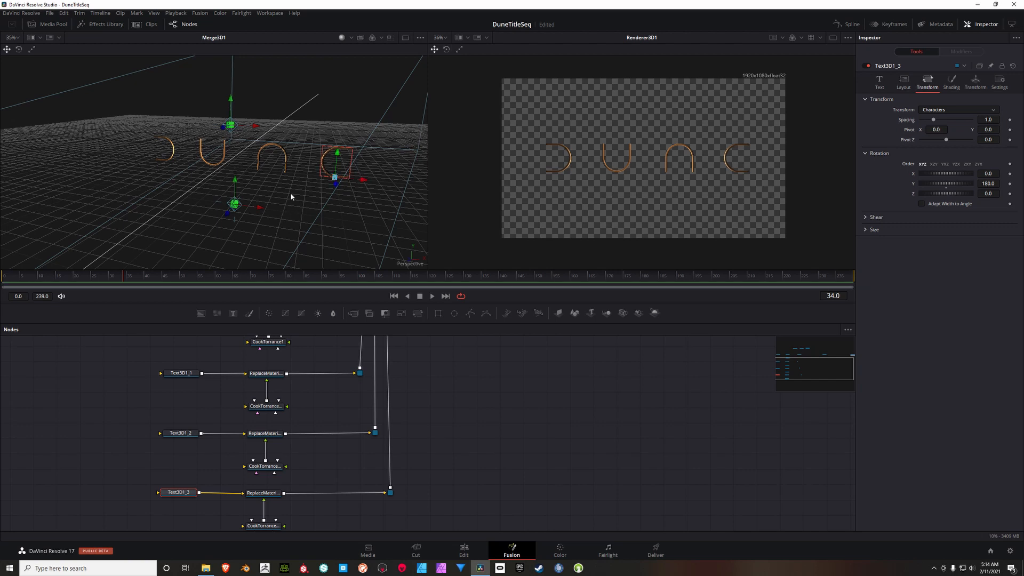
Step: Nudge D and U slightly along X to even out the spacing between the letters
{"action": "left_click_drag", "start_coordinate": [290, 193], "coordinate": [306, 187]}
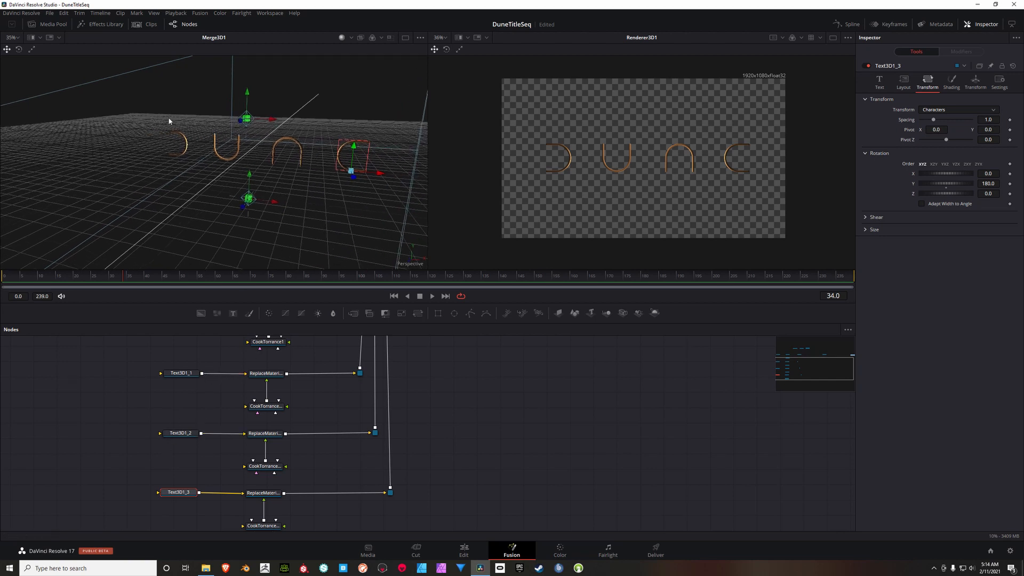
{"action": "left_click", "coordinate": [187, 149]}
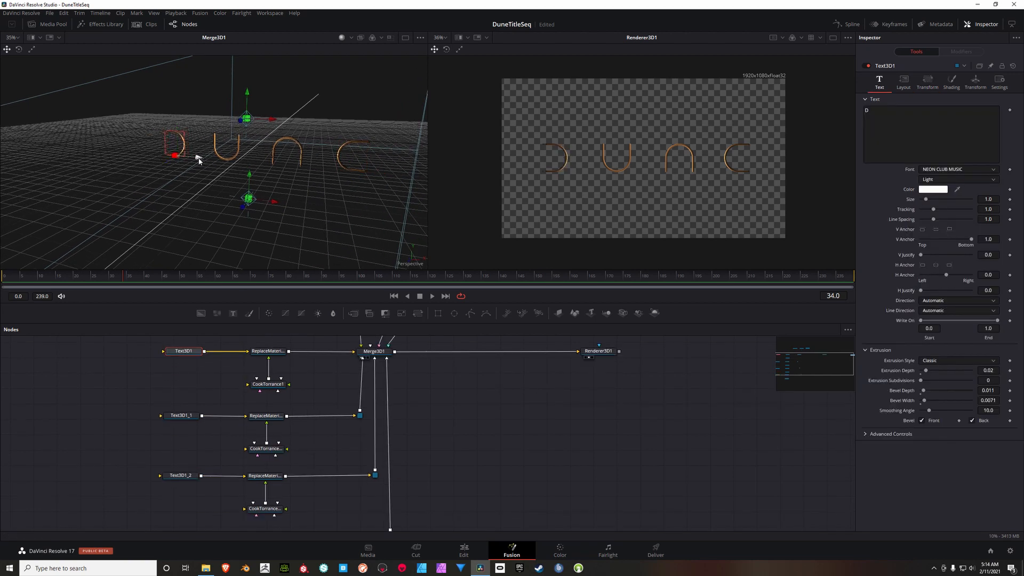
{"action": "left_click", "coordinate": [237, 162]}
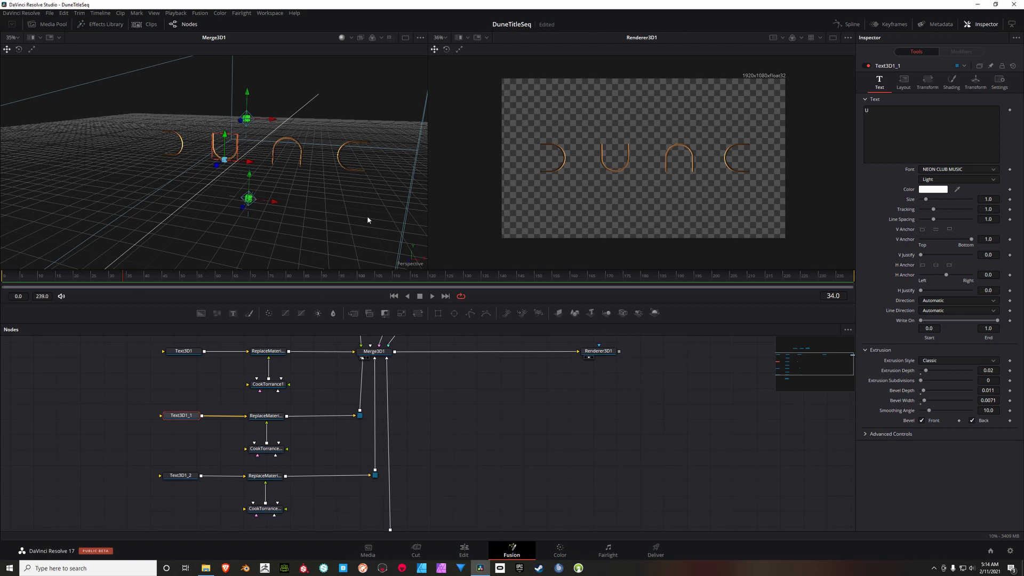
Step: Add a Color Corrector node and feed it from the output of Renderer3D1
{"action": "left_click_drag", "start_coordinate": [513, 435], "coordinate": [397, 457]}
{"action": "left_click_drag", "start_coordinate": [587, 442], "coordinate": [579, 452]}
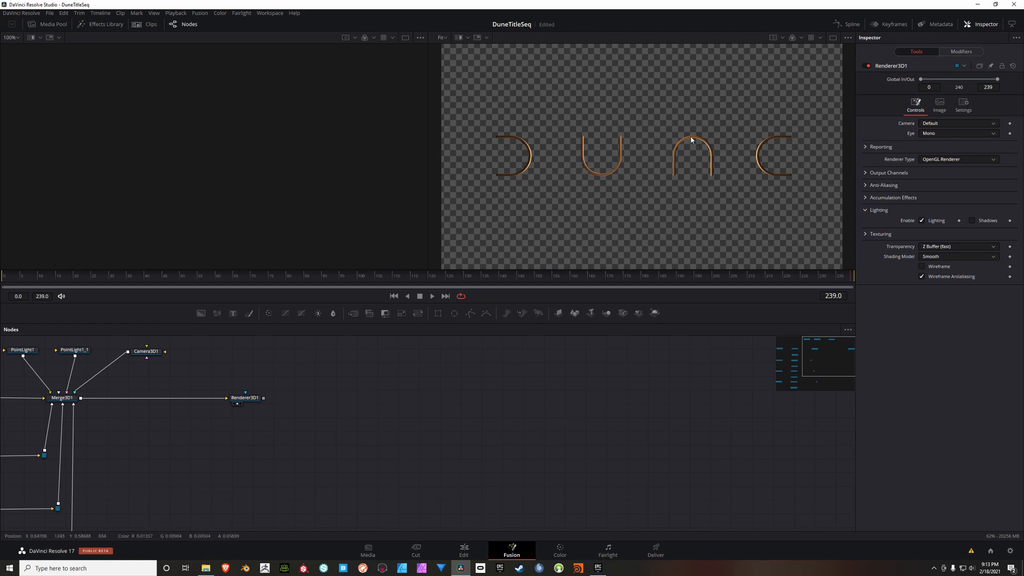
{"action": "left_click_drag", "start_coordinate": [357, 397], "coordinate": [348, 387]}
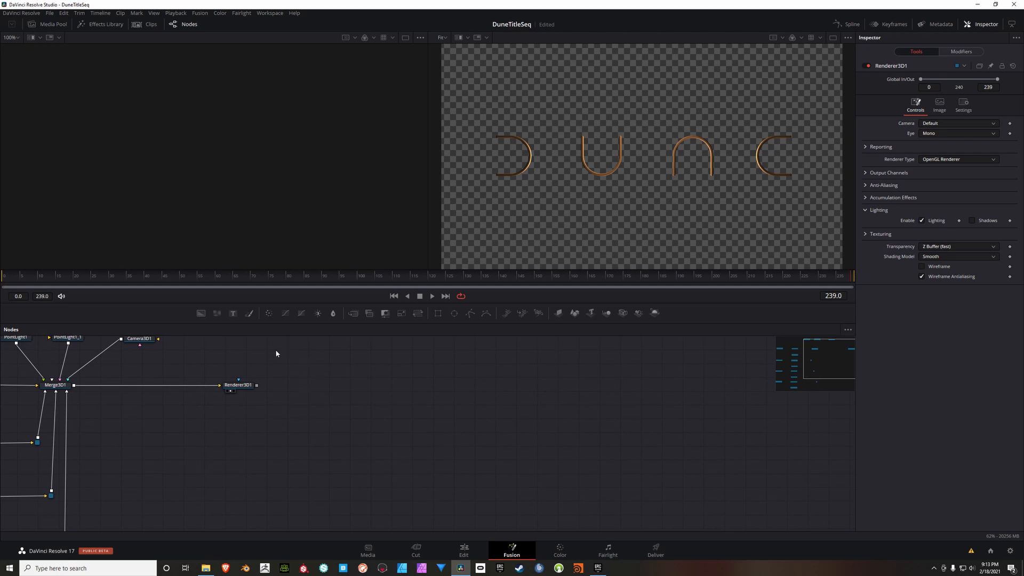
{"action": "right_click", "coordinate": [303, 379]}
{"action": "mouse_move", "coordinate": [323, 381]}
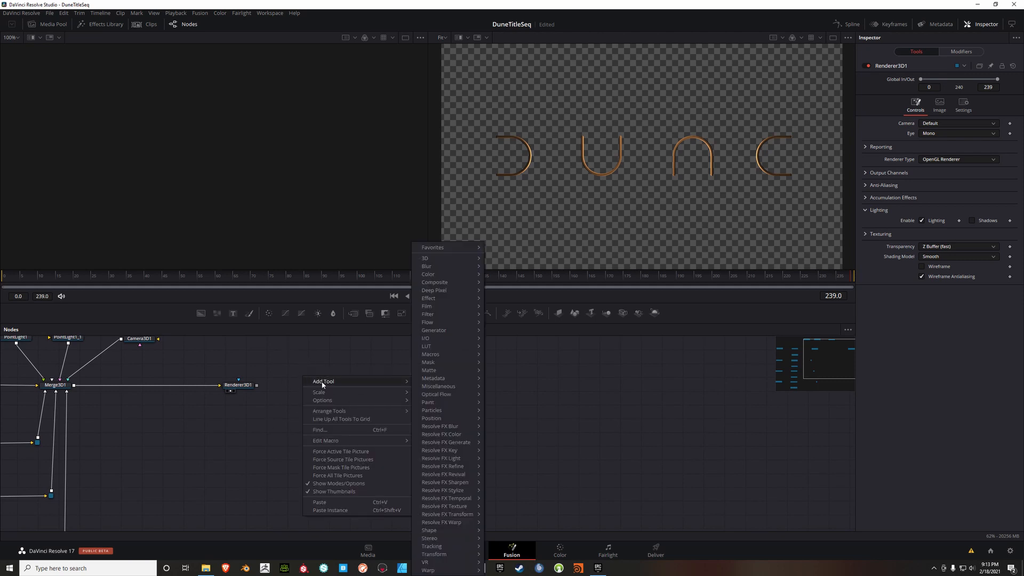
{"action": "mouse_move", "coordinate": [441, 275]}
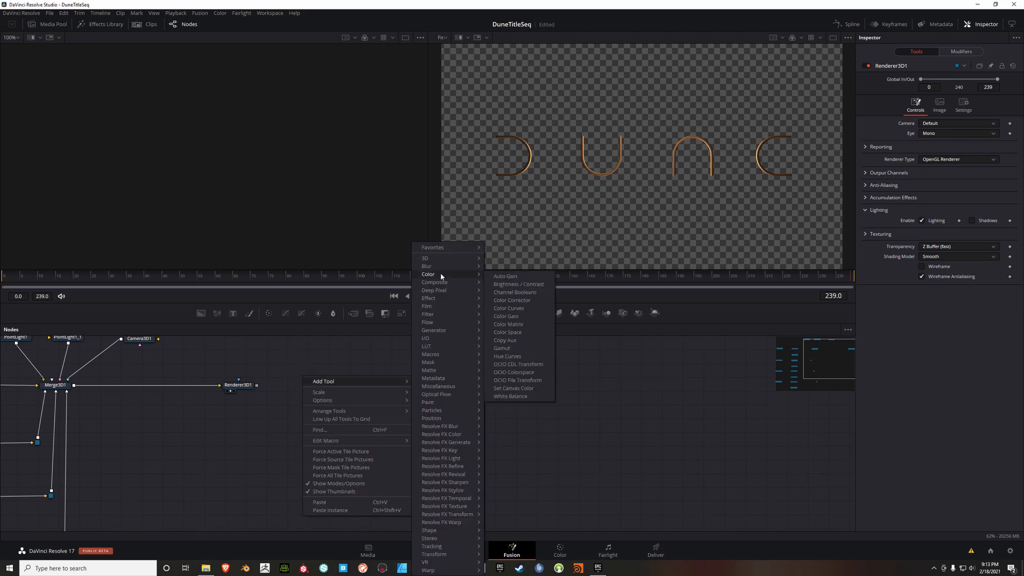
{"action": "left_click", "coordinate": [510, 302]}
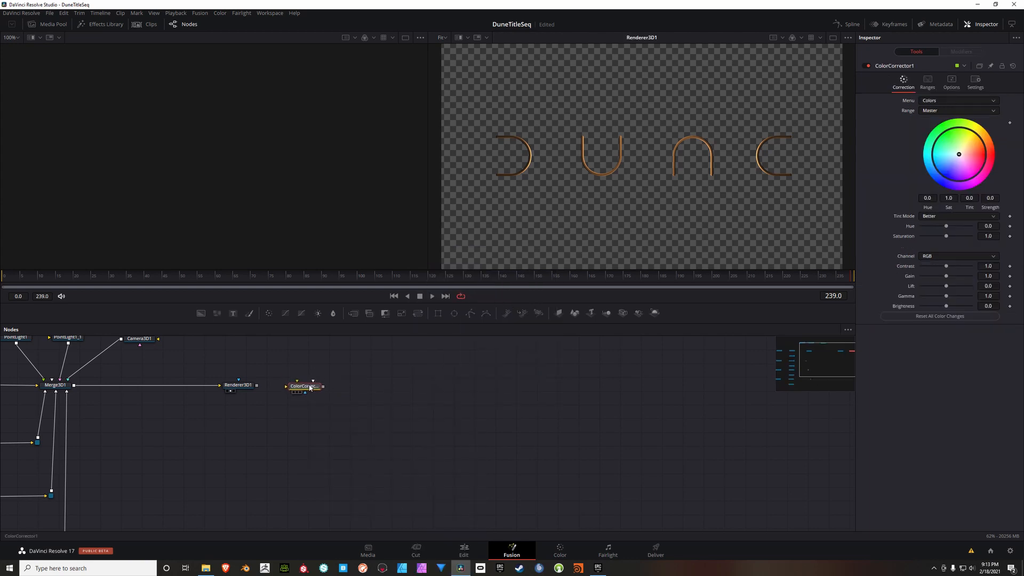
{"action": "left_click_drag", "start_coordinate": [256, 385], "coordinate": [303, 388]}
Step: Show ColorCorrector1 in the first viewer and Renderer3D1 in the second for side-by-side comparison
{"action": "key", "text": "2"}
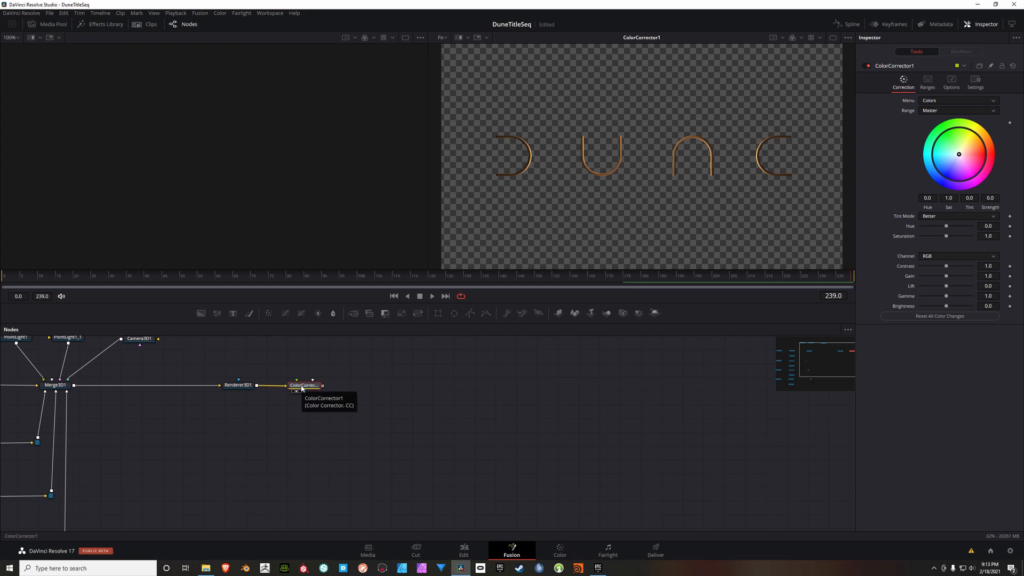
{"action": "key", "text": "1"}
{"action": "left_click", "coordinate": [238, 386]}
{"action": "key", "text": "2"}
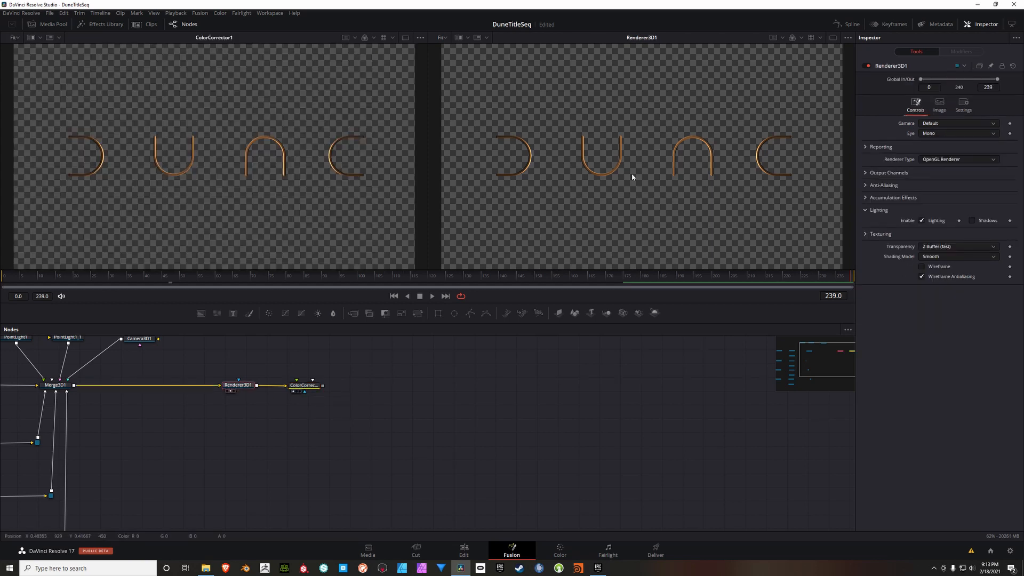
Step: Set ColorCorrector1's saturation to 0.7 and gain to 1.32
{"action": "left_click", "coordinate": [305, 386]}
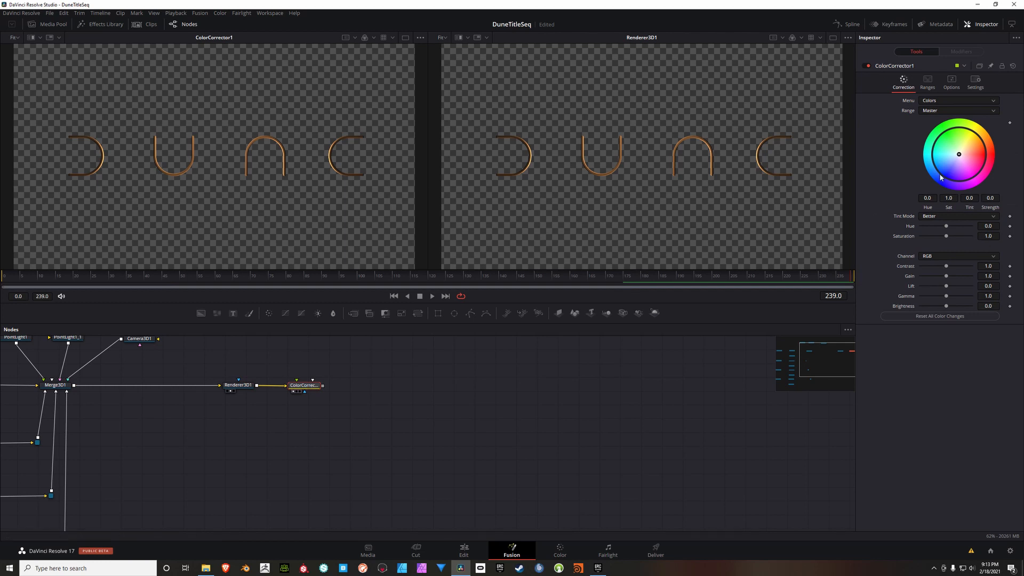
{"action": "left_click", "coordinate": [992, 238]}
{"action": "key", "text": "BackSpace"}
{"action": "key", "text": "Tab"}
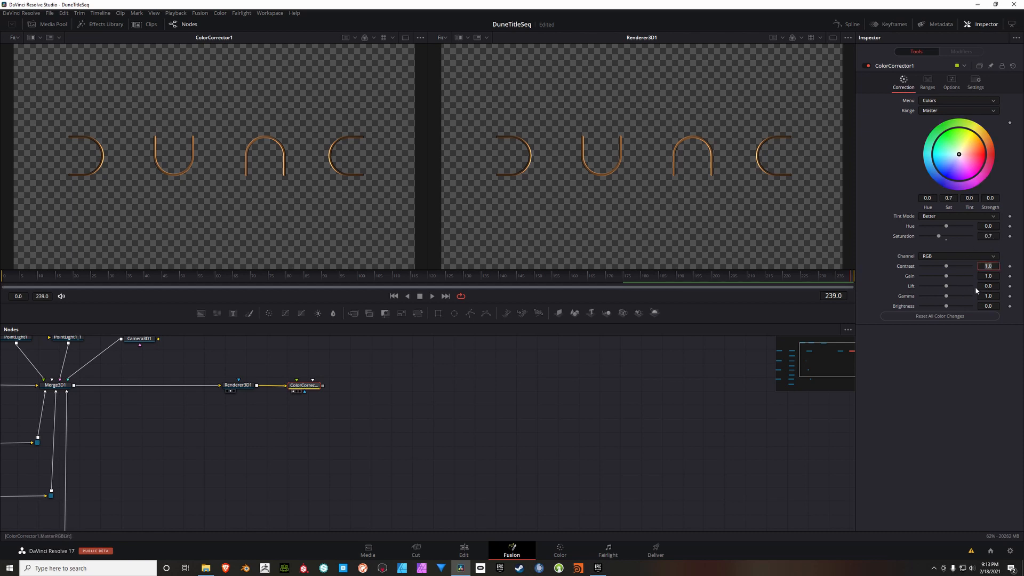
{"action": "key", "text": "Tab"}
{"action": "type", "text": "1.32"}
{"action": "key", "text": "Tab"}
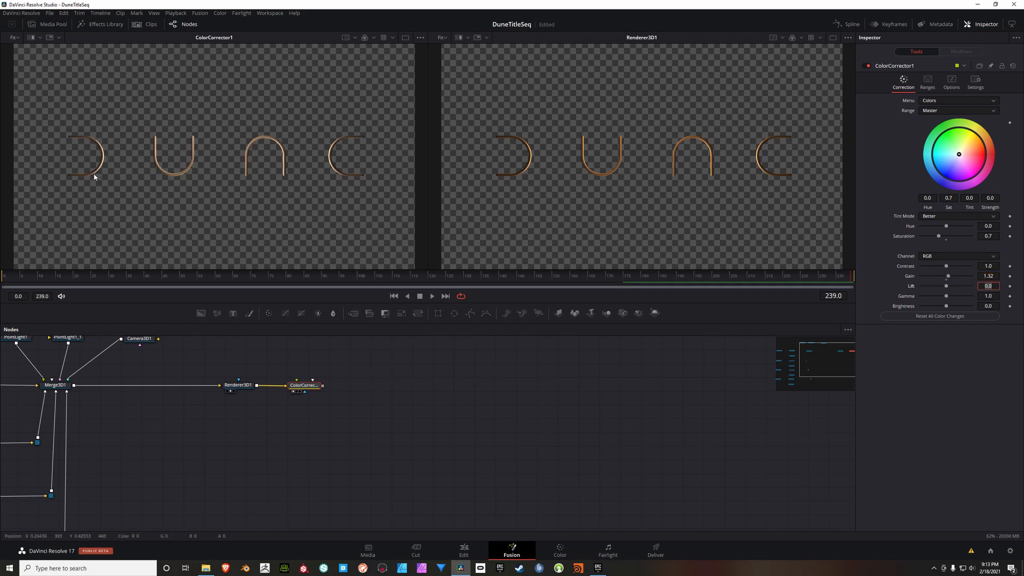
{"action": "left_click_drag", "start_coordinate": [303, 387], "coordinate": [308, 388]}
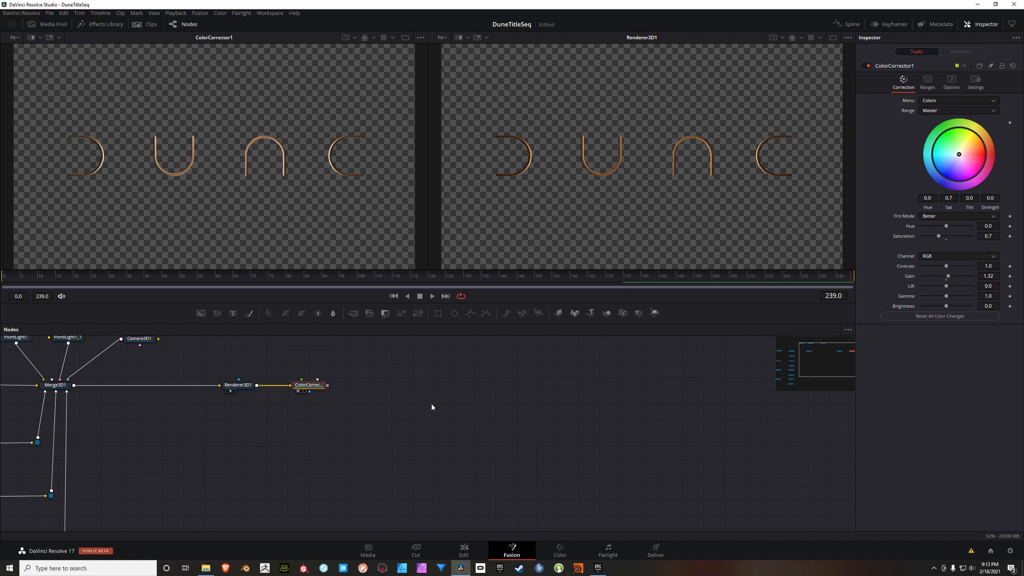
Step: Add a Resolve FX Light Glow node after ColorCorrector1 and show it in the second viewer
{"action": "scroll", "coordinate": [427, 373], "scroll_direction": "right", "scroll_amount": 2}
{"action": "right_click", "coordinate": [330, 377]}
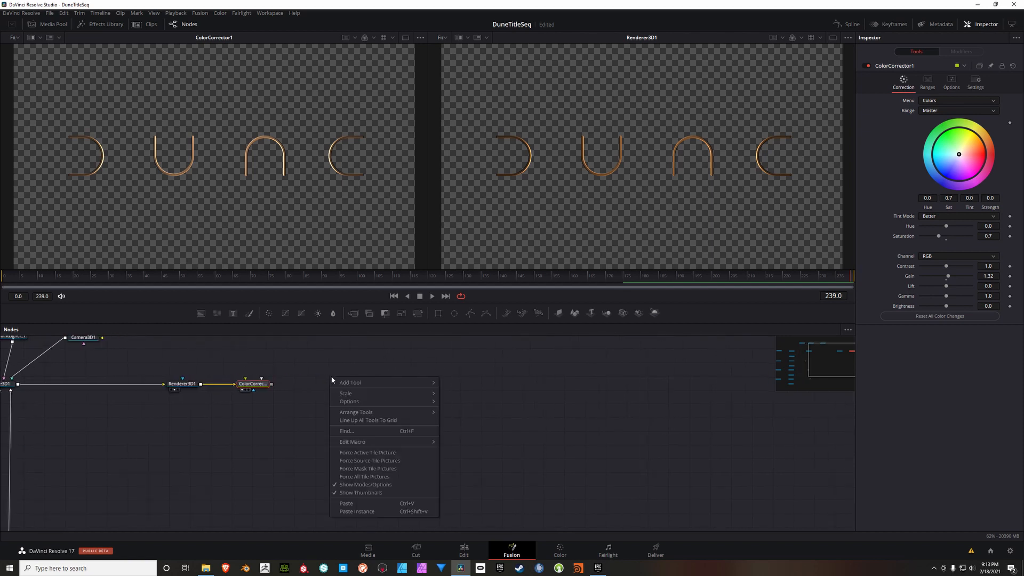
{"action": "mouse_move", "coordinate": [347, 384]}
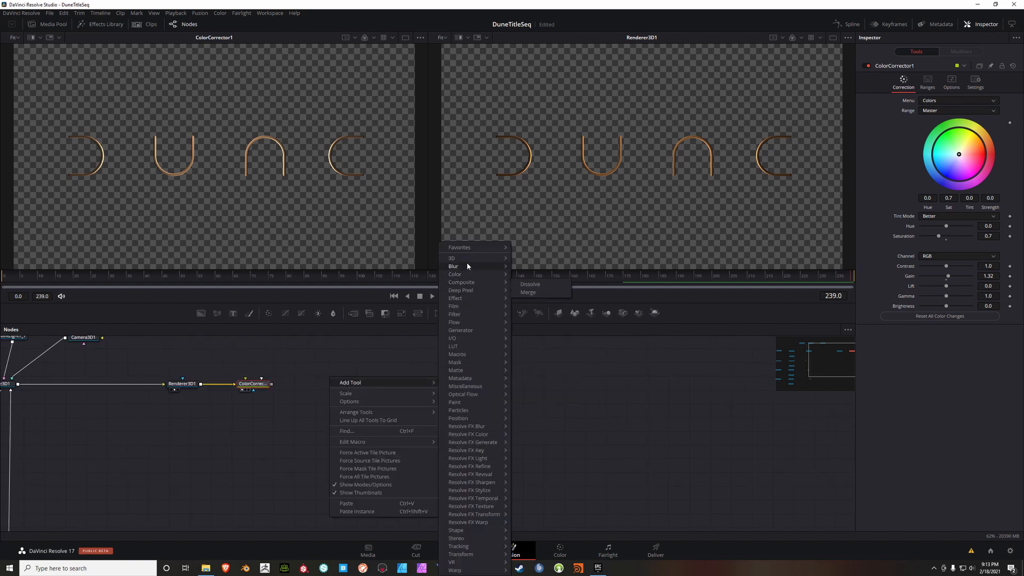
{"action": "mouse_move", "coordinate": [474, 508]}
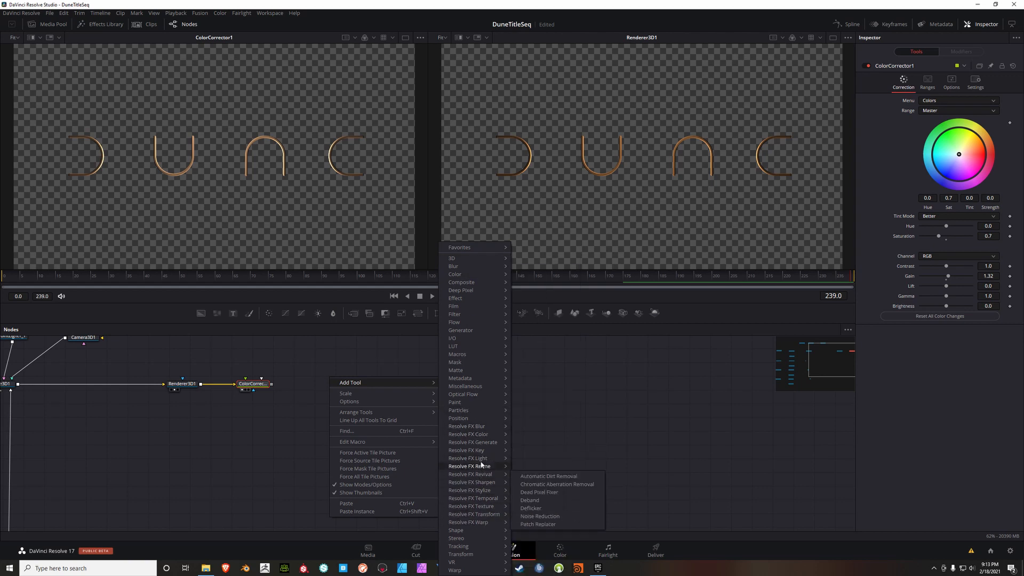
{"action": "mouse_move", "coordinate": [482, 460]}
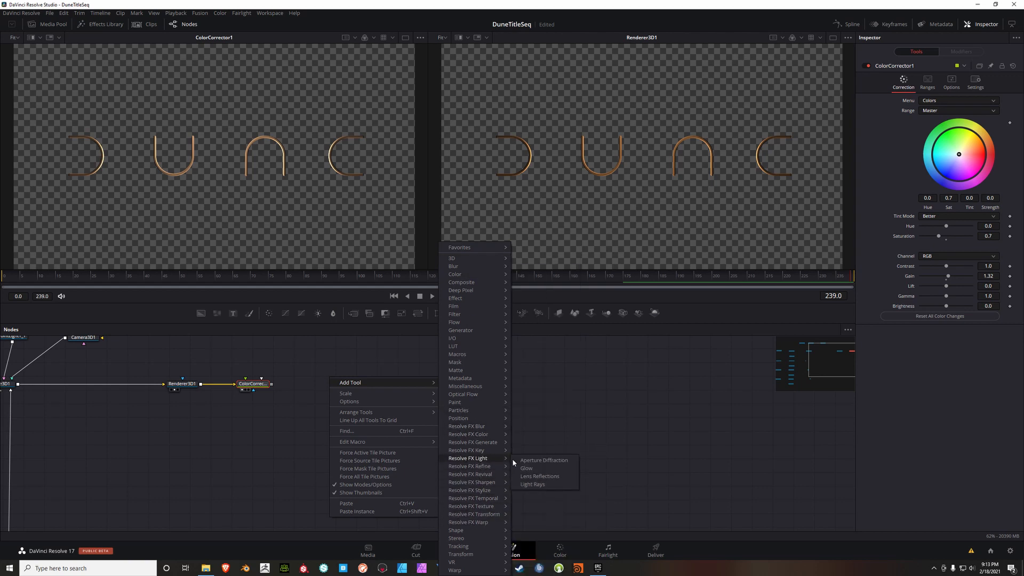
{"action": "left_click", "coordinate": [526, 468]}
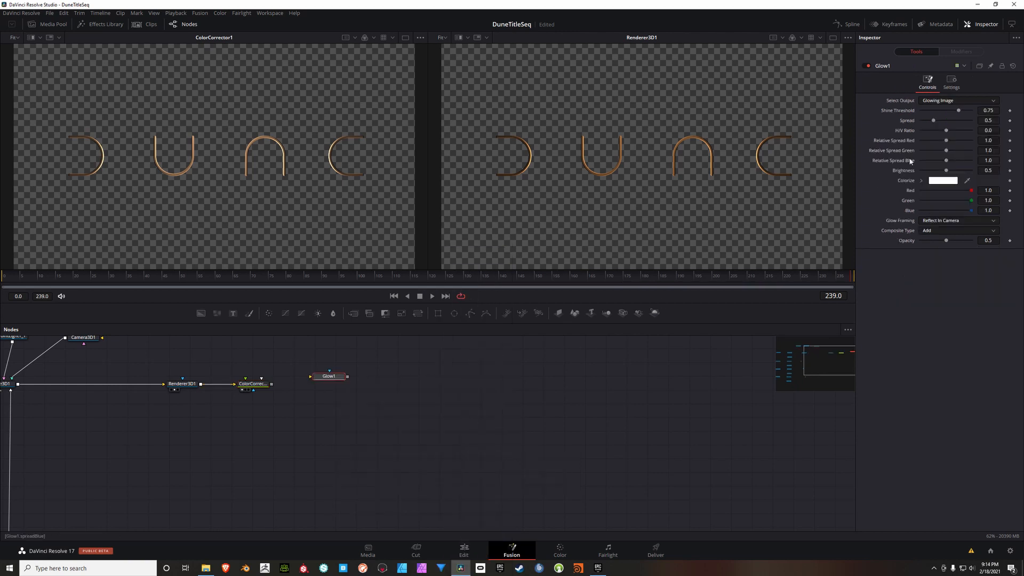
{"action": "left_click_drag", "start_coordinate": [332, 380], "coordinate": [307, 387]}
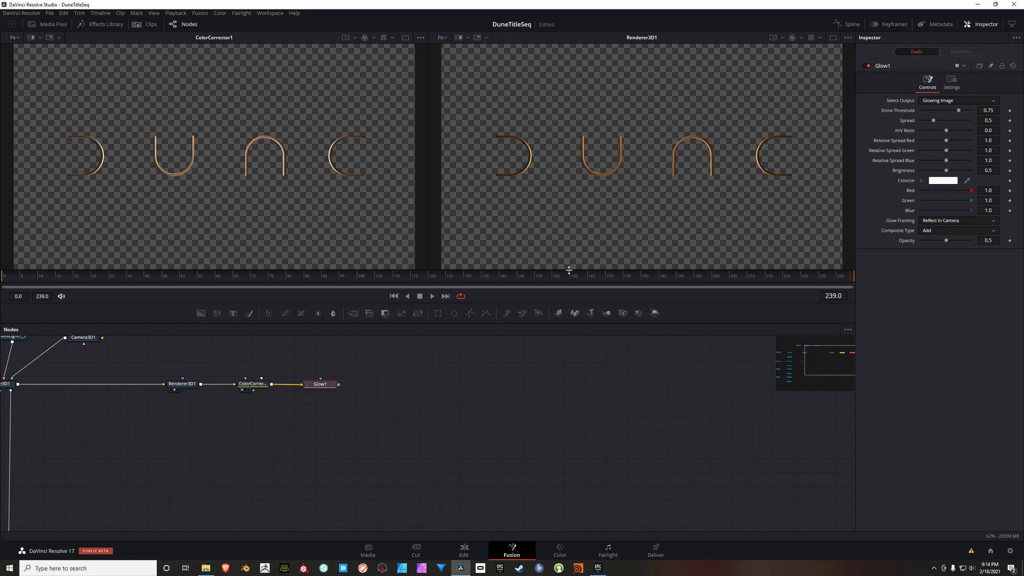
{"action": "key", "text": "2"}
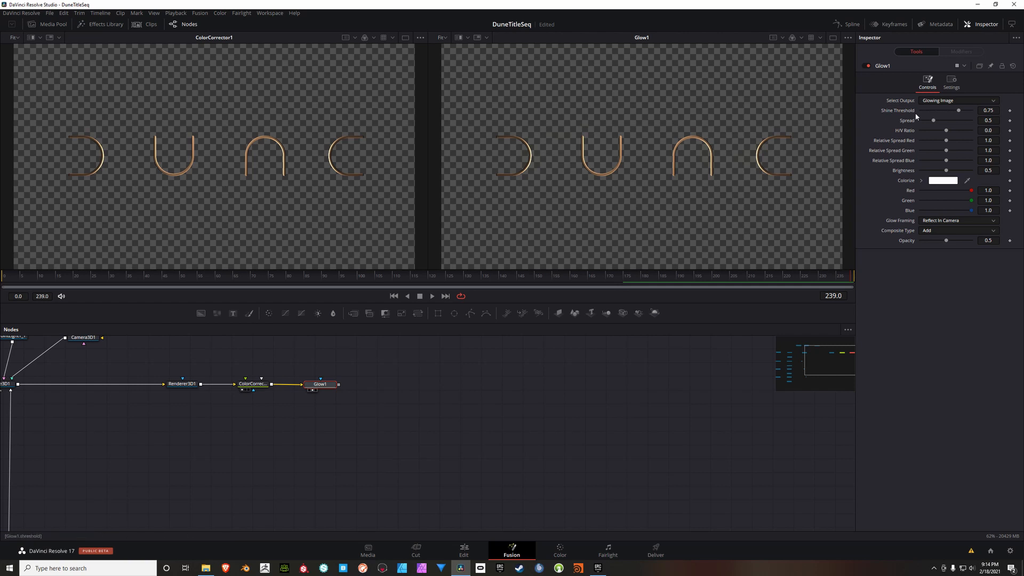
Step: Switch Glow1's output to Shiny Regions and set its shine threshold to 0.378
{"action": "left_click", "coordinate": [959, 100]}
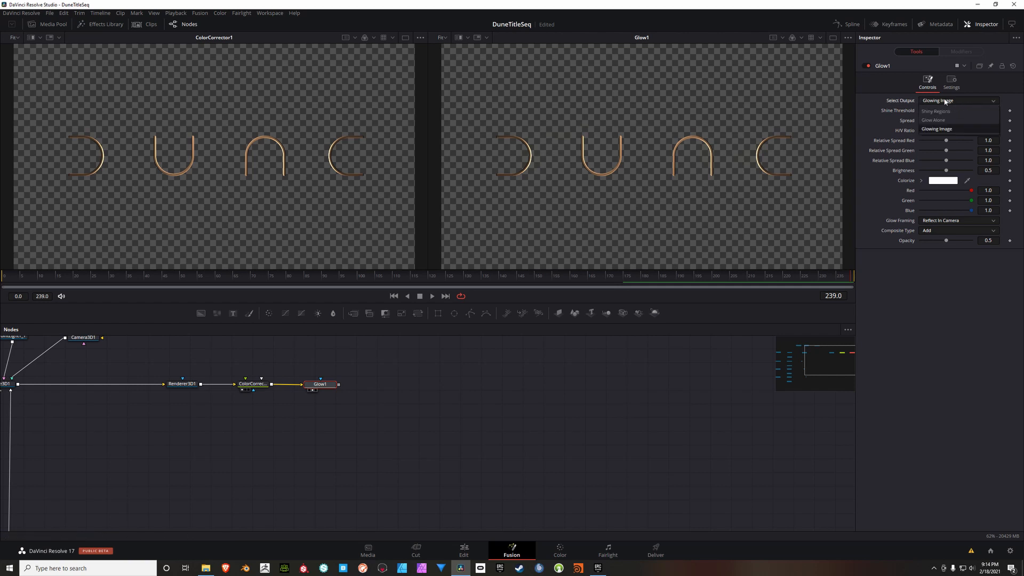
{"action": "left_click", "coordinate": [944, 111]}
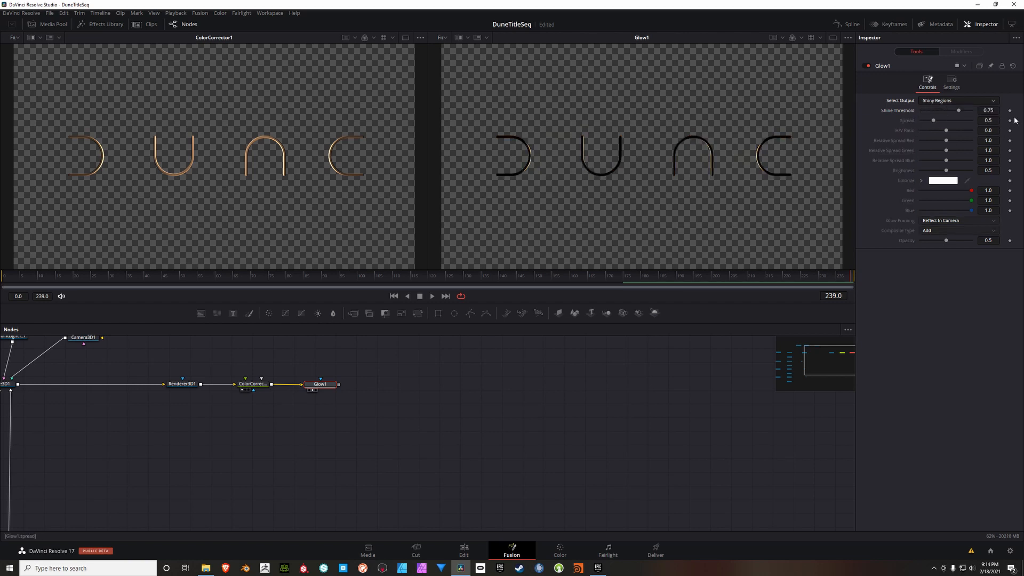
{"action": "left_click", "coordinate": [996, 112]}
{"action": "key", "text": "BackSpace"}
{"action": "type", "text": ".378"}
{"action": "key", "text": "Tab"}
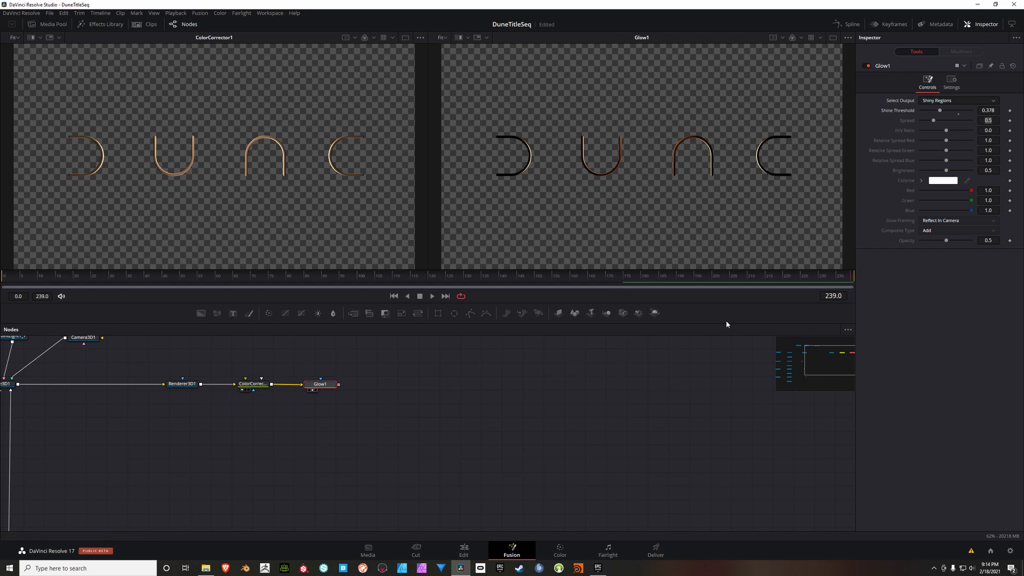
Step: Add a Merge node below Glow1 and connect Glow1's output to it
{"action": "left_click_drag", "start_coordinate": [512, 381], "coordinate": [594, 373]}
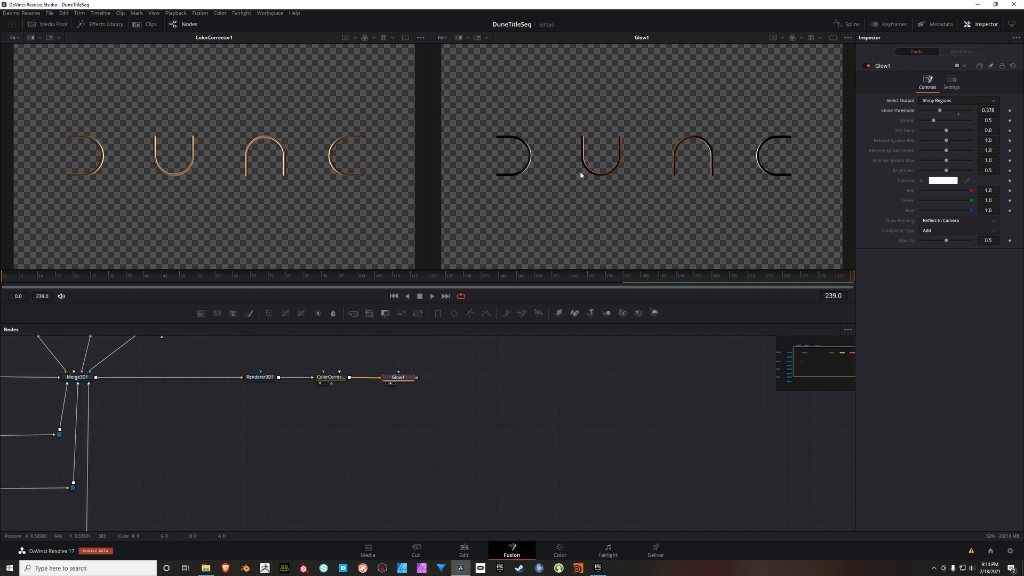
{"action": "left_click_drag", "start_coordinate": [507, 382], "coordinate": [472, 392]}
{"action": "left_click", "coordinate": [473, 392]}
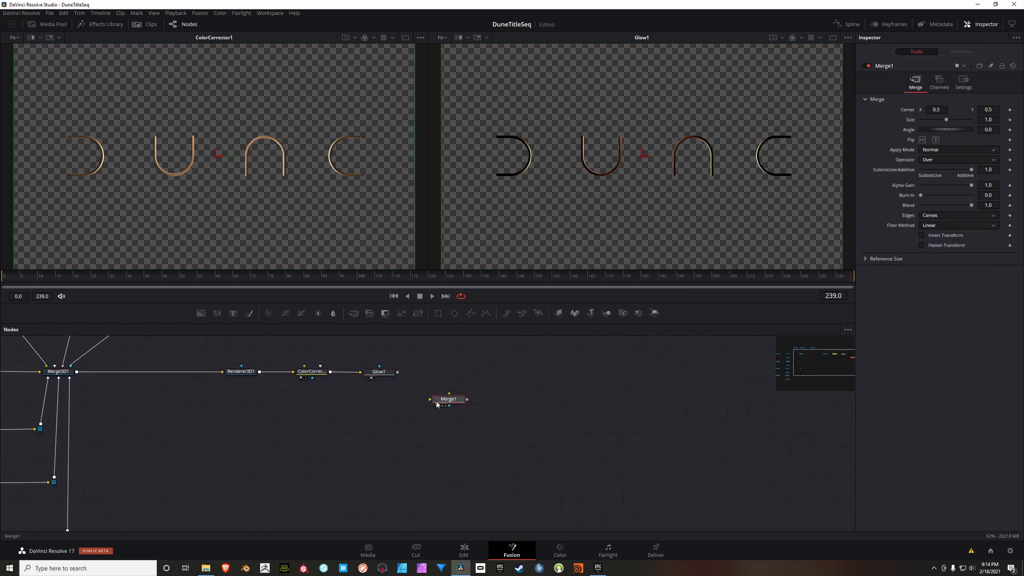
{"action": "left_click_drag", "start_coordinate": [439, 402], "coordinate": [370, 411]}
{"action": "left_click_drag", "start_coordinate": [397, 374], "coordinate": [385, 410]}
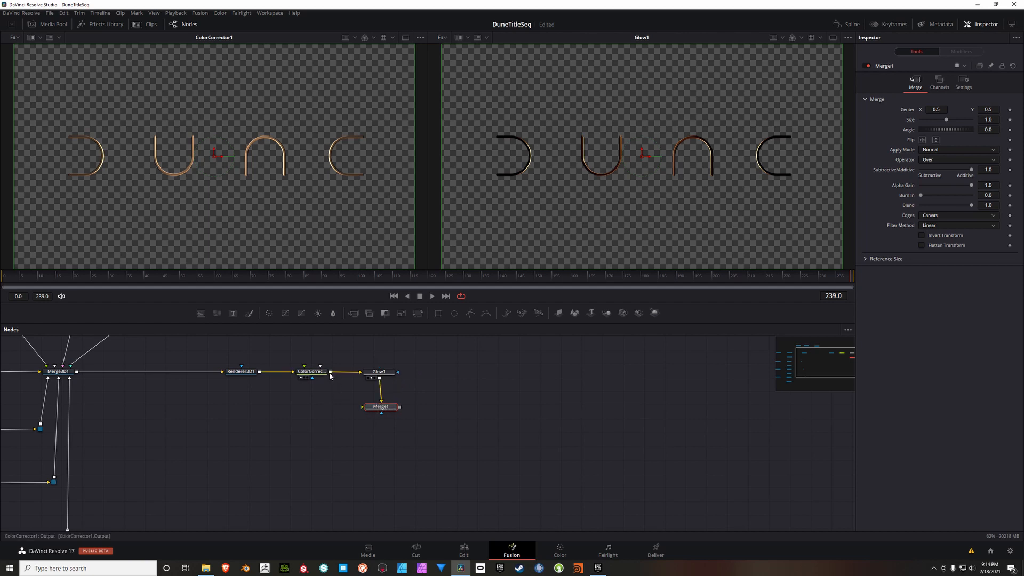
Step: Connect ColorCorrector1's output to Merge1 as its background, with Glow1 as foreground, and show Merge1 in the second viewer
{"action": "left_click_drag", "start_coordinate": [331, 371], "coordinate": [411, 371]}
{"action": "left_click_drag", "start_coordinate": [383, 404], "coordinate": [386, 423]}
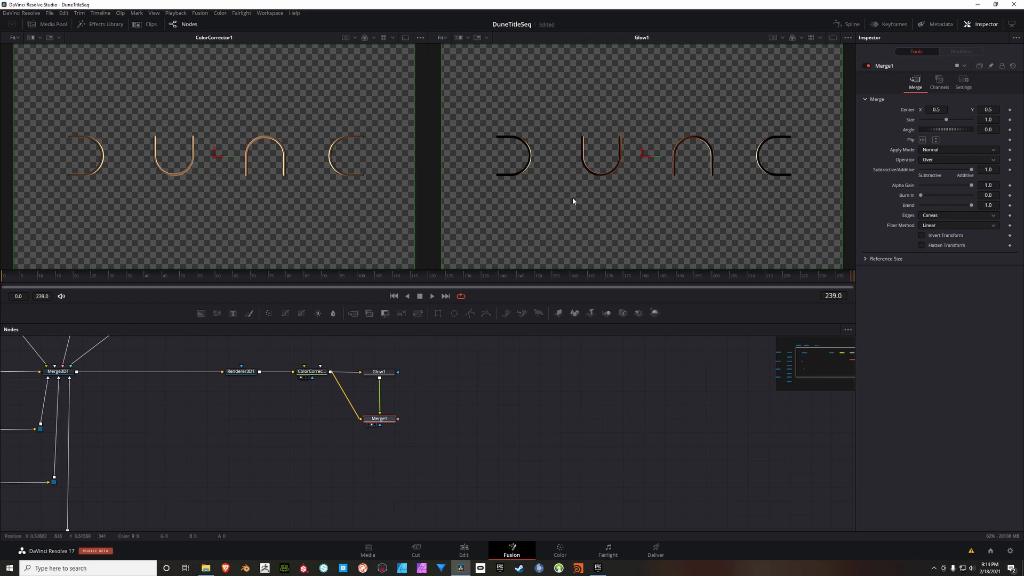
{"action": "key", "text": "2"}
Step: Set Merge1's apply mode to Soft Light, its gain to 0.89 and its blend to 0.575
{"action": "left_click", "coordinate": [941, 150]}
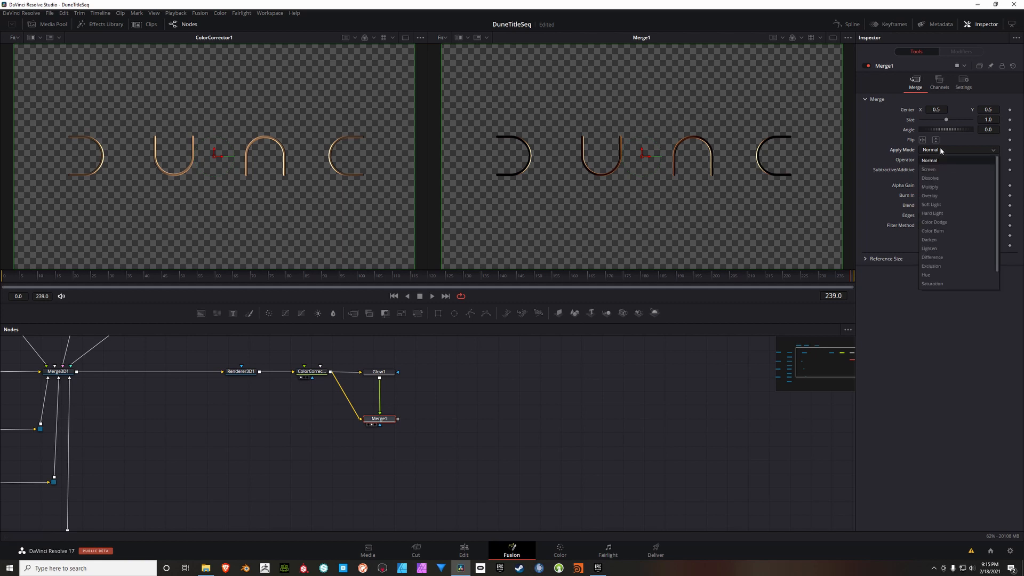
{"action": "left_click", "coordinate": [939, 205]}
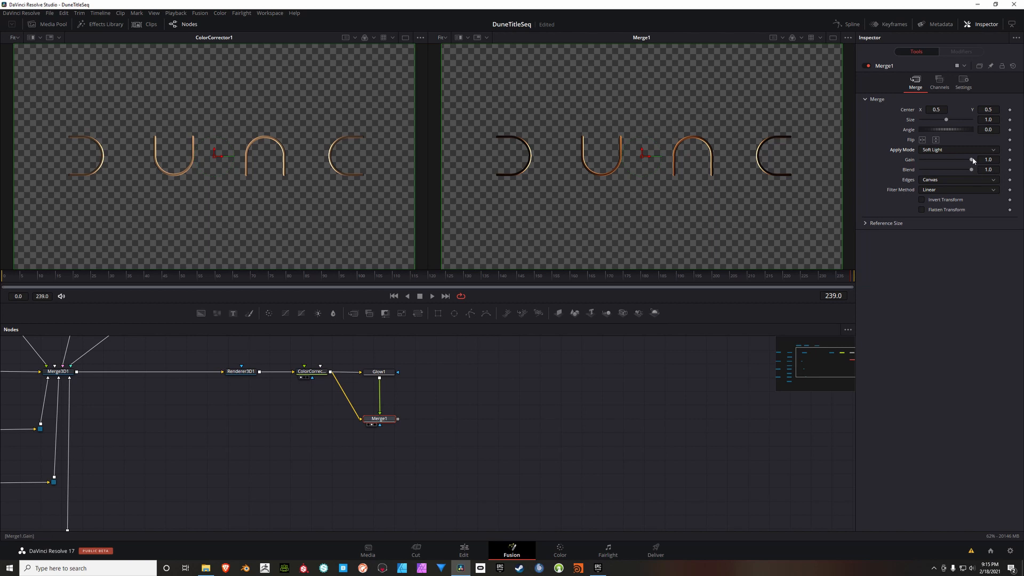
{"action": "left_click", "coordinate": [989, 160]}
{"action": "type", "text": "0.89"}
{"action": "key", "text": "Tab"}
{"action": "key", "text": "BackSpace"}
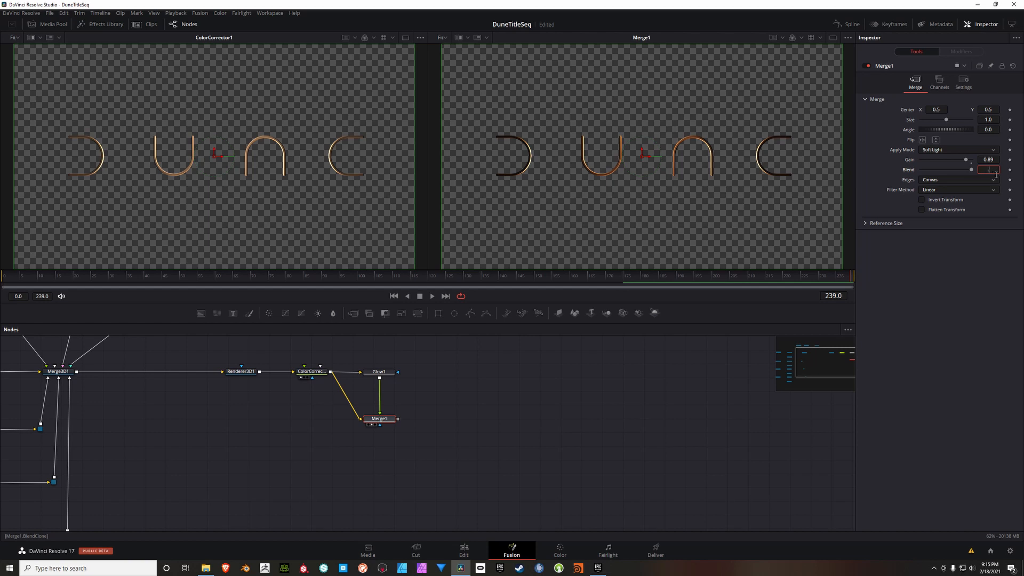
{"action": "type", "text": ".575"}
{"action": "key", "text": "Tab"}
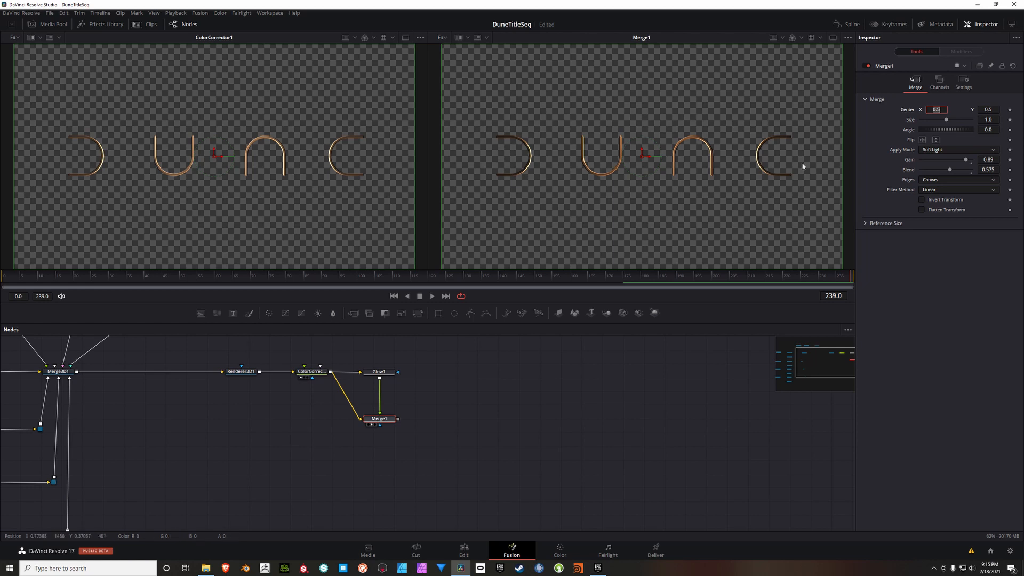
Step: Add a Background node below Merge1 and set its image width and height to 2048
{"action": "left_click_drag", "start_coordinate": [498, 459], "coordinate": [418, 447]}
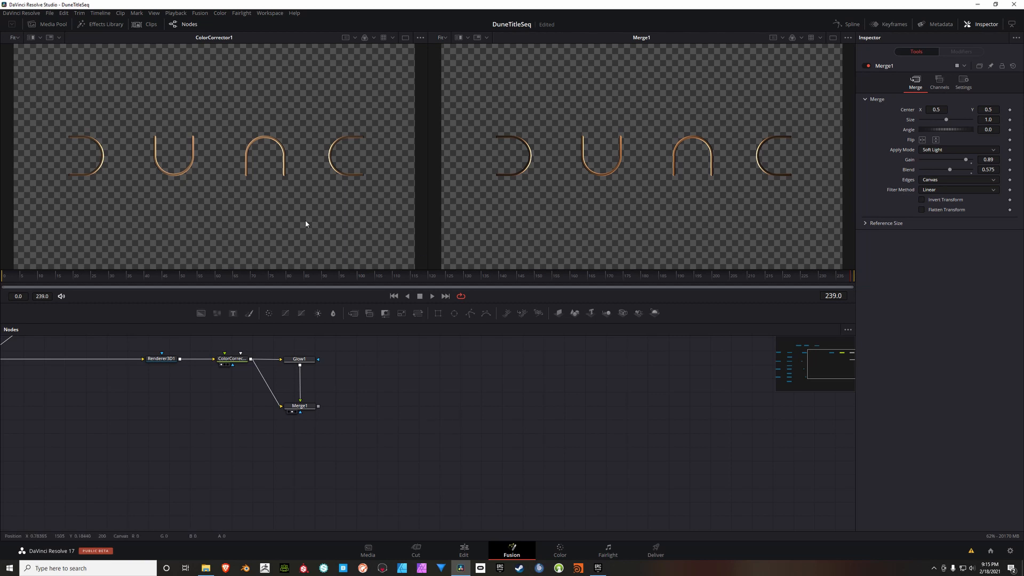
{"action": "left_click_drag", "start_coordinate": [361, 437], "coordinate": [360, 421]}
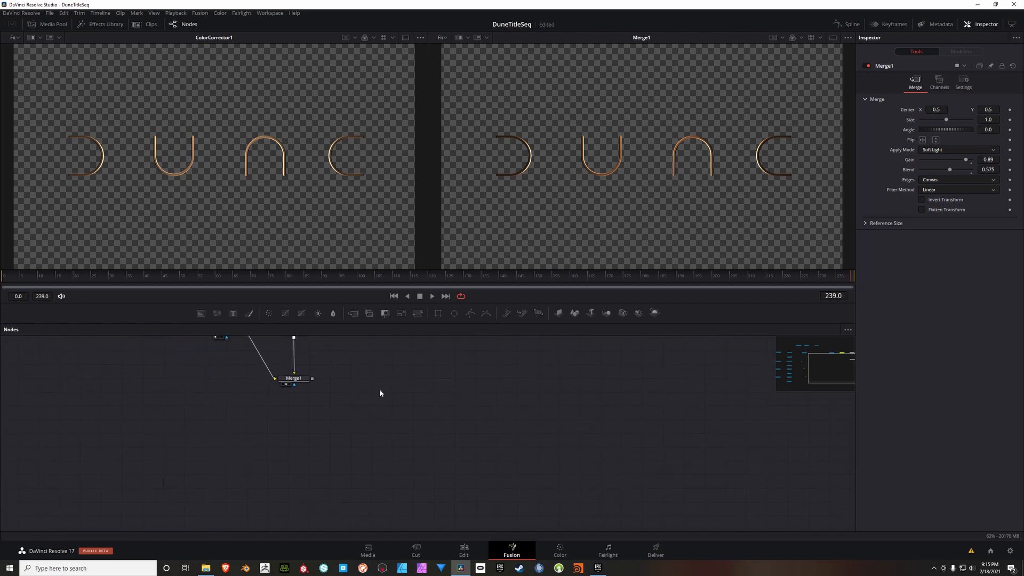
{"action": "left_click_drag", "start_coordinate": [201, 313], "coordinate": [371, 439]}
{"action": "left_click", "coordinate": [940, 104]}
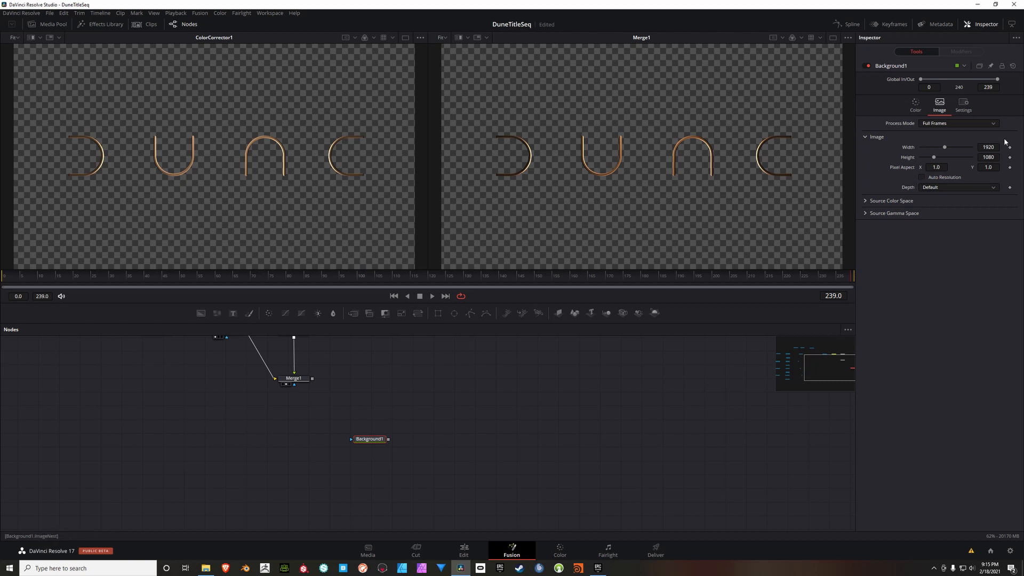
{"action": "left_click", "coordinate": [992, 150]}
{"action": "type", "text": "2048"}
{"action": "key", "text": "Tab"}
{"action": "type", "text": "2048"}
{"action": "key", "text": "Return"}
{"action": "left_click_drag", "start_coordinate": [473, 397], "coordinate": [456, 404]}
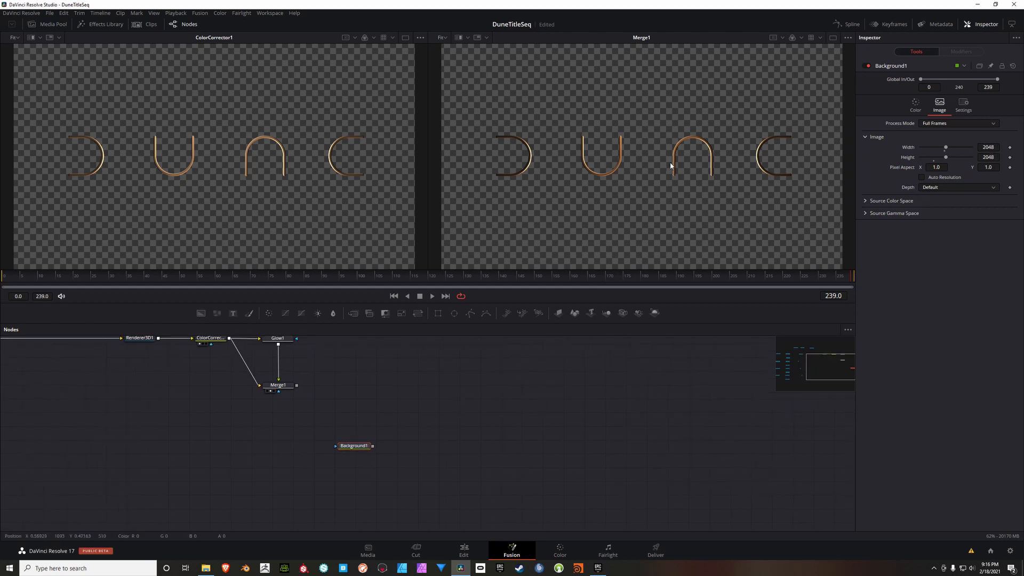
Step: Show the Background1 node in the first viewer
{"action": "scroll", "coordinate": [681, 168], "scroll_direction": "down", "scroll_amount": 3}
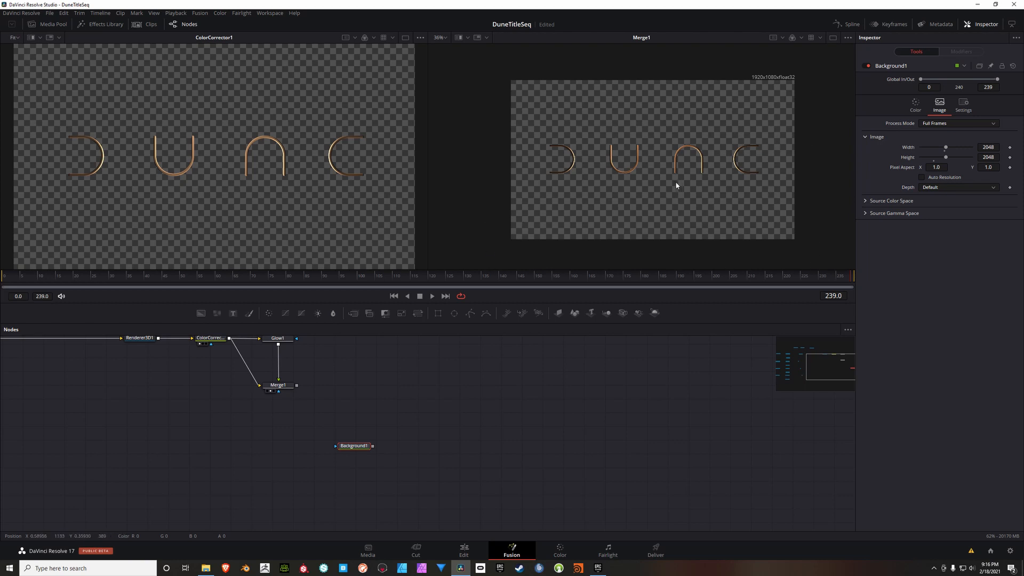
{"action": "scroll", "coordinate": [664, 168], "scroll_direction": "up", "scroll_amount": 2}
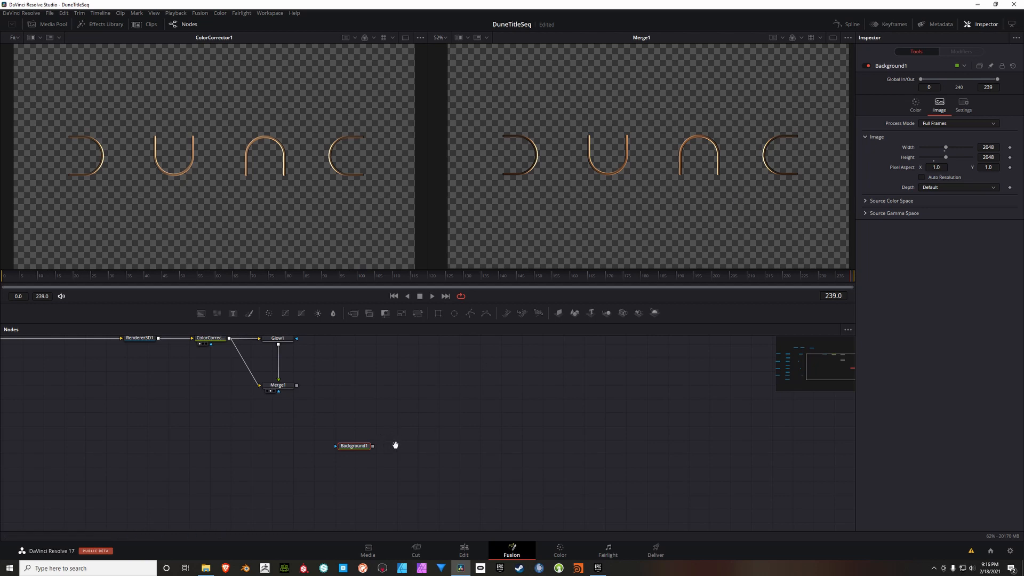
{"action": "left_click_drag", "start_coordinate": [396, 446], "coordinate": [391, 445]}
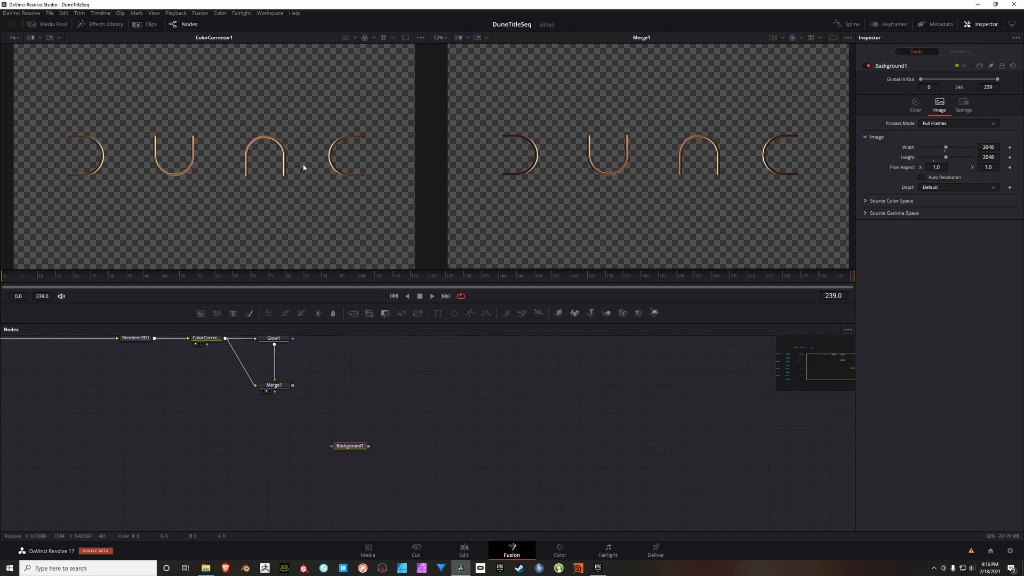
{"action": "key", "text": "1"}
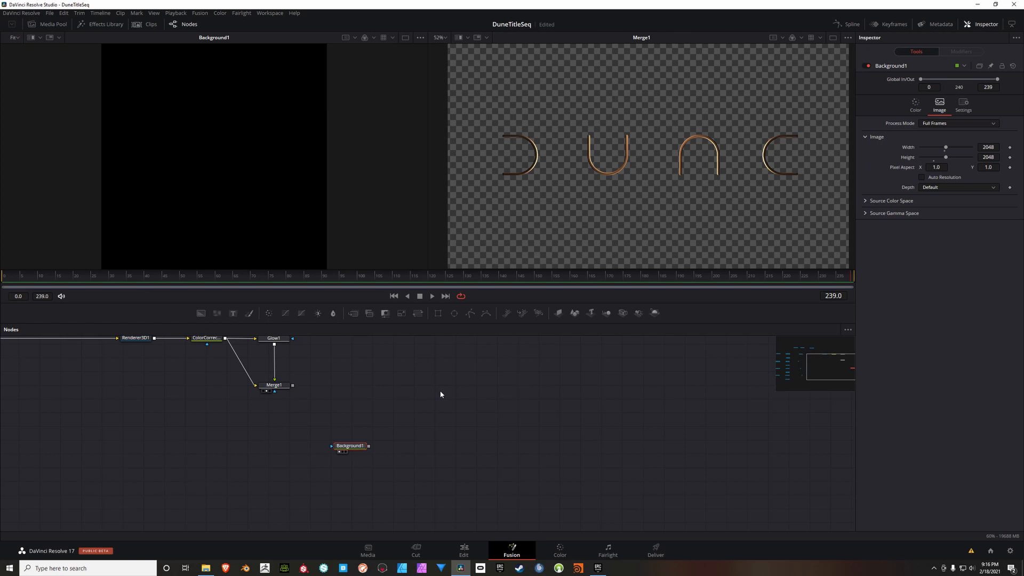
Step: Set Background1's solid colour to red 0.425, green 0.496 and blue 0.638
{"action": "left_click", "coordinate": [916, 105]}
{"action": "left_click_drag", "start_coordinate": [377, 449], "coordinate": [359, 467]}
{"action": "left_click_drag", "start_coordinate": [456, 461], "coordinate": [447, 443]}
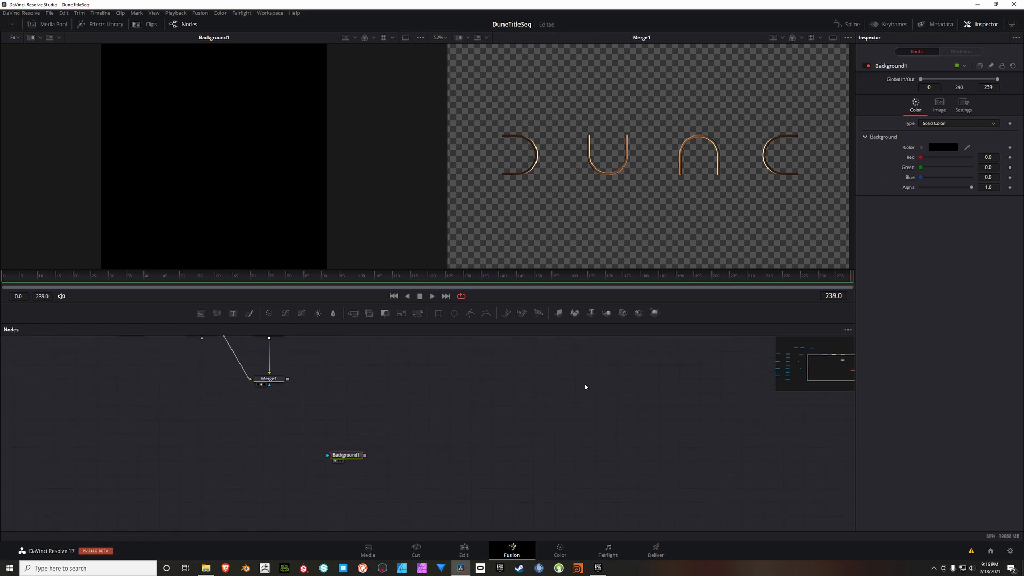
{"action": "left_click", "coordinate": [994, 159]}
{"action": "type", "text": ".425"}
{"action": "left_click", "coordinate": [996, 168]}
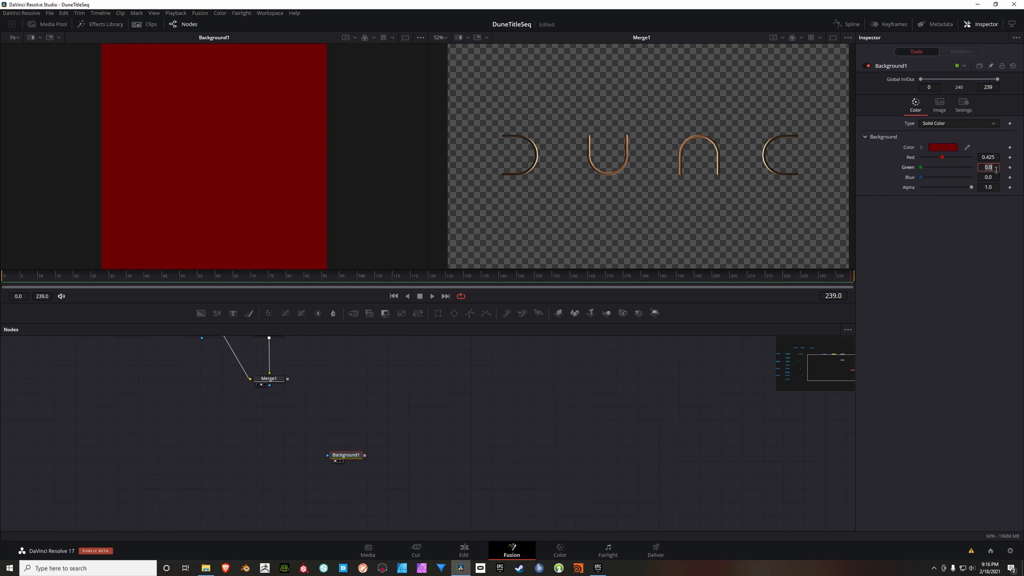
{"action": "type", "text": ".496"}
{"action": "left_click", "coordinate": [995, 178]}
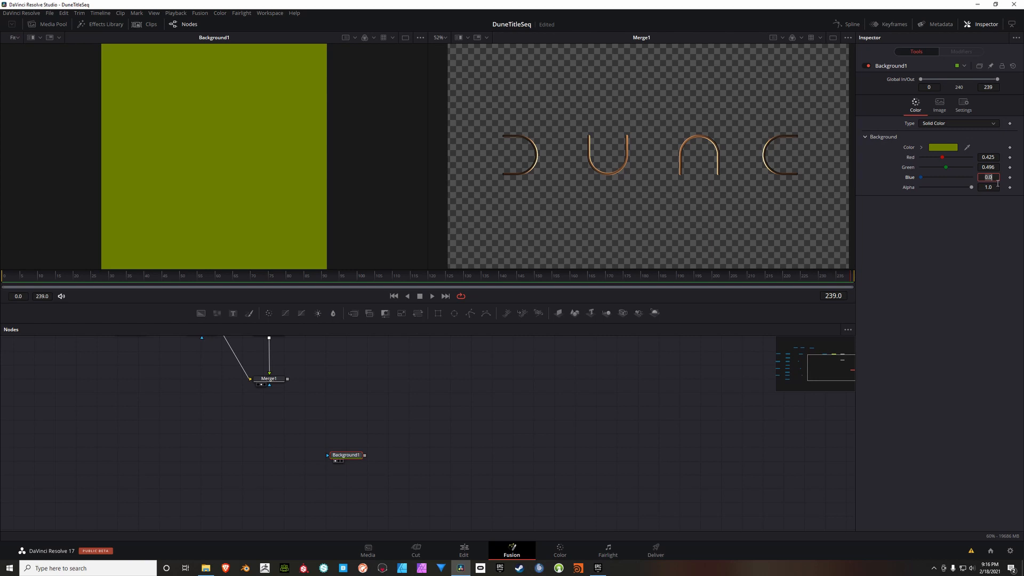
{"action": "type", "text": ".638"}
{"action": "key", "text": "Tab"}
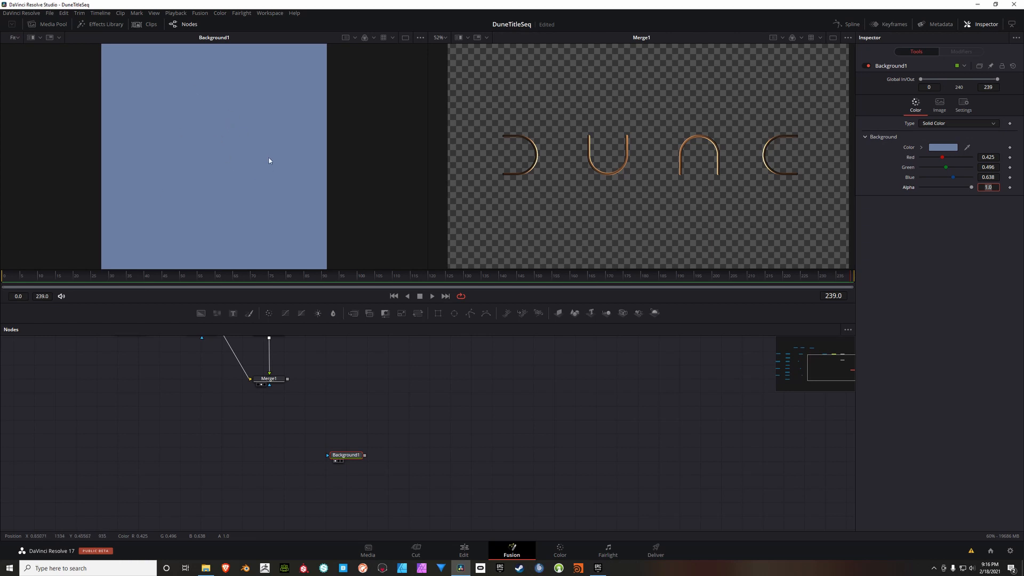
Step: Add an Ellipse mask node and connect it to Background1 as its mask
{"action": "left_click_drag", "start_coordinate": [442, 444], "coordinate": [440, 448]}
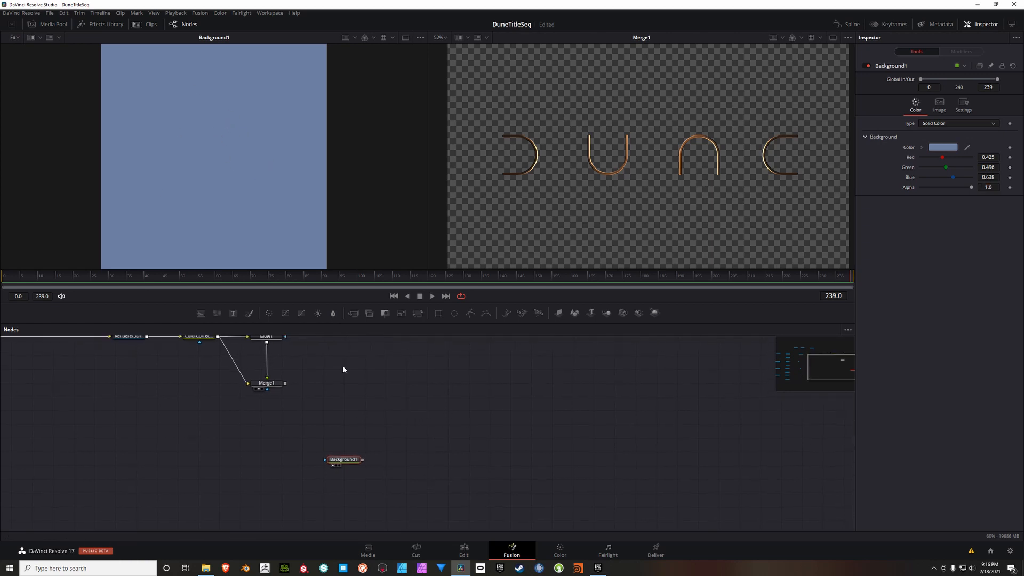
{"action": "right_click", "coordinate": [379, 394]}
{"action": "mouse_move", "coordinate": [392, 399]}
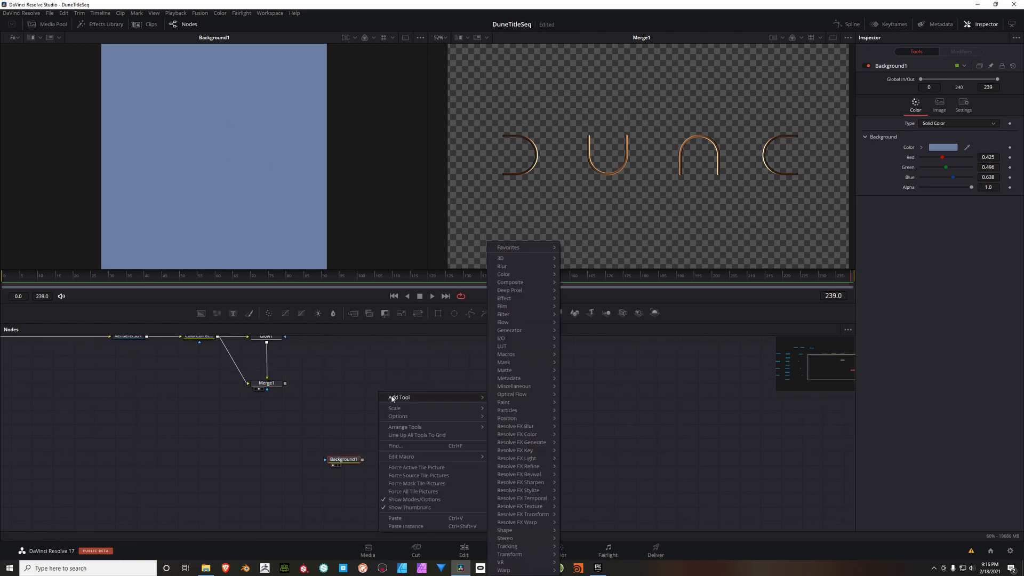
{"action": "mouse_move", "coordinate": [517, 362]}
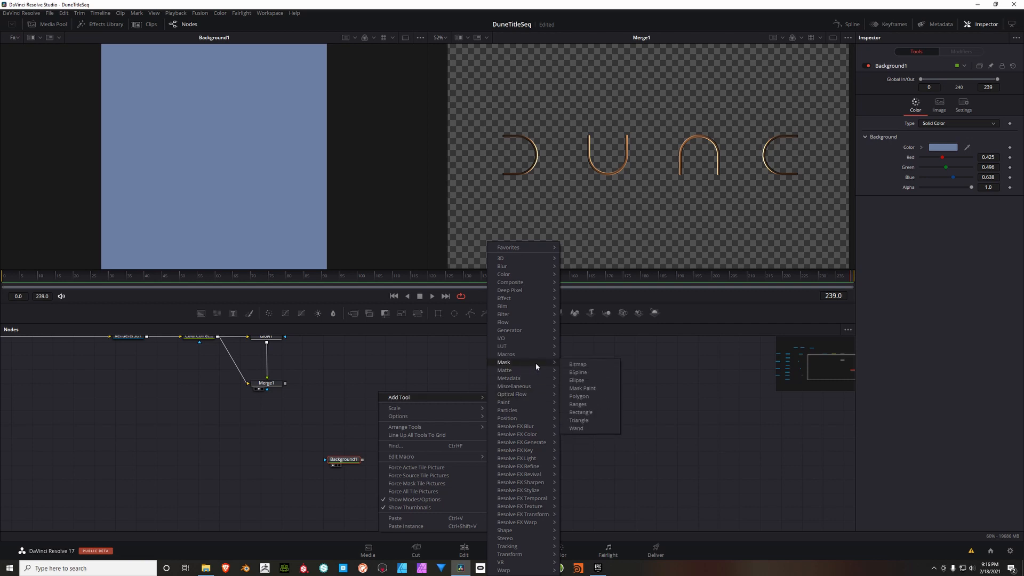
{"action": "left_click", "coordinate": [584, 380]}
{"action": "left_click_drag", "start_coordinate": [392, 388], "coordinate": [320, 447]}
{"action": "left_click_drag", "start_coordinate": [385, 392], "coordinate": [325, 460]}
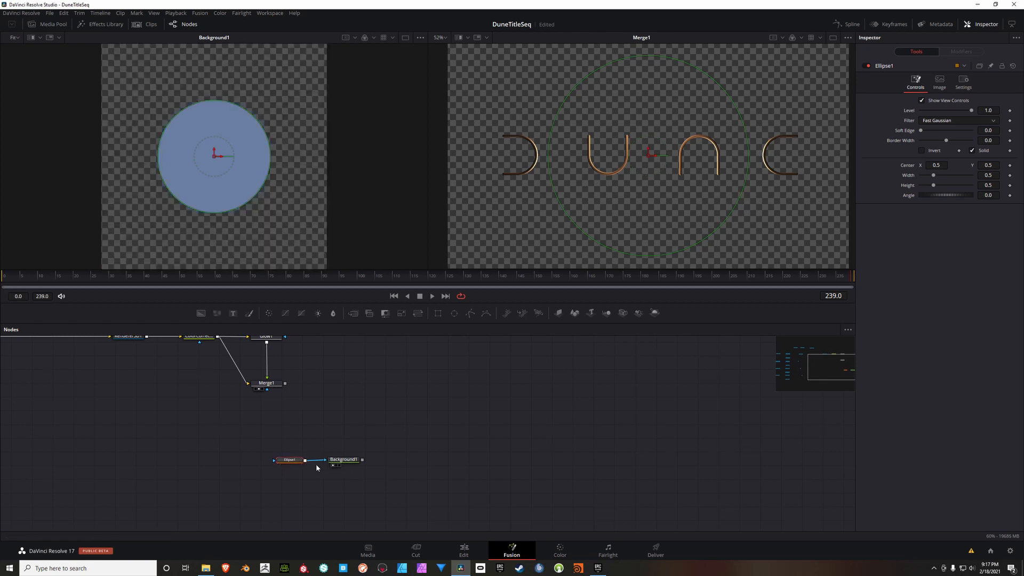
Step: Move the Ellipse1 and Background1 nodes together further below Merge1 in the node graph
{"action": "left_click_drag", "start_coordinate": [285, 399], "coordinate": [400, 435]}
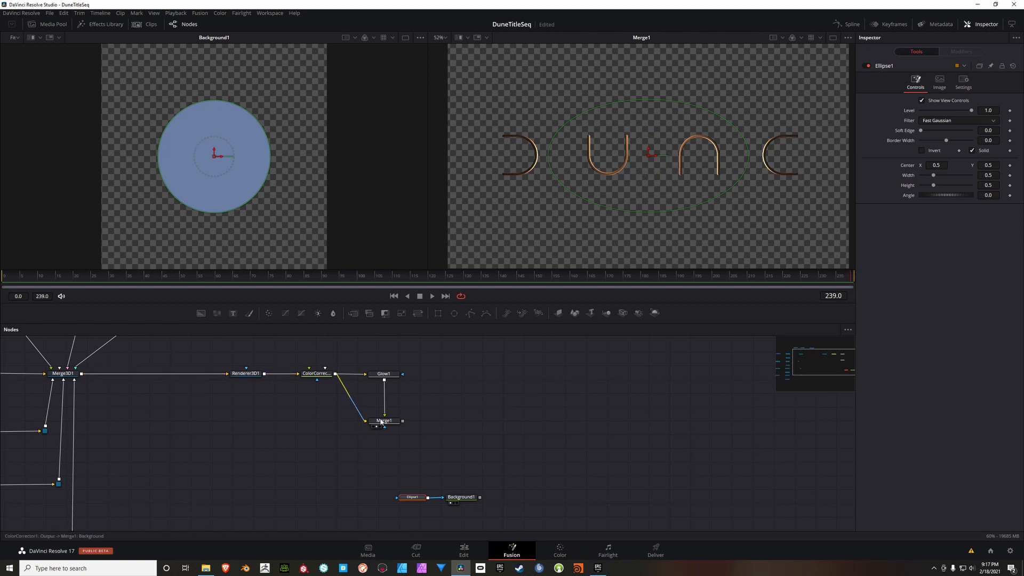
{"action": "left_click_drag", "start_coordinate": [496, 448], "coordinate": [422, 430]}
{"action": "left_click_drag", "start_coordinate": [431, 450], "coordinate": [284, 498]}
{"action": "left_click_drag", "start_coordinate": [460, 484], "coordinate": [465, 451]}
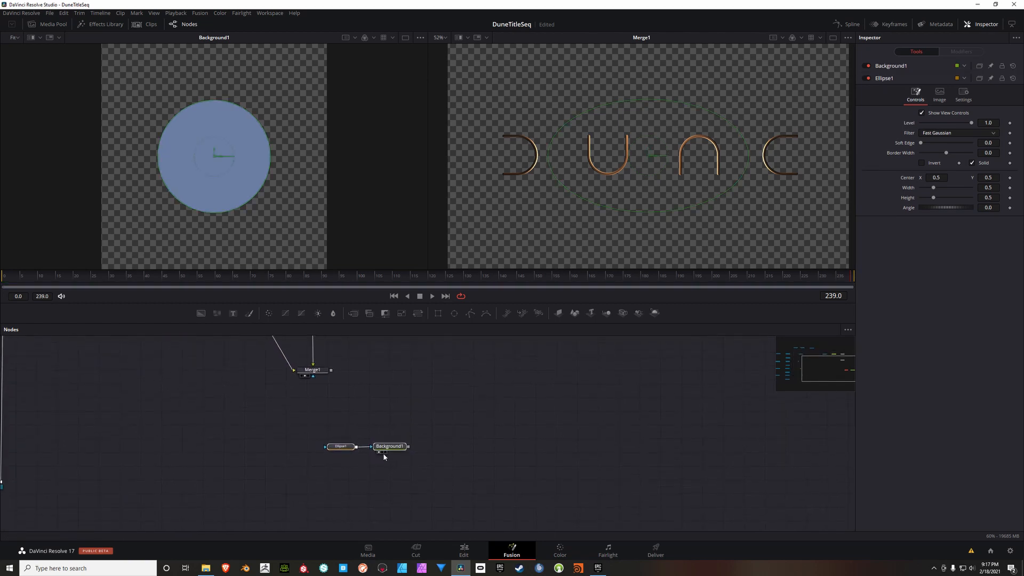
{"action": "left_click_drag", "start_coordinate": [388, 449], "coordinate": [396, 485]}
{"action": "left_click_drag", "start_coordinate": [453, 471], "coordinate": [438, 473]}
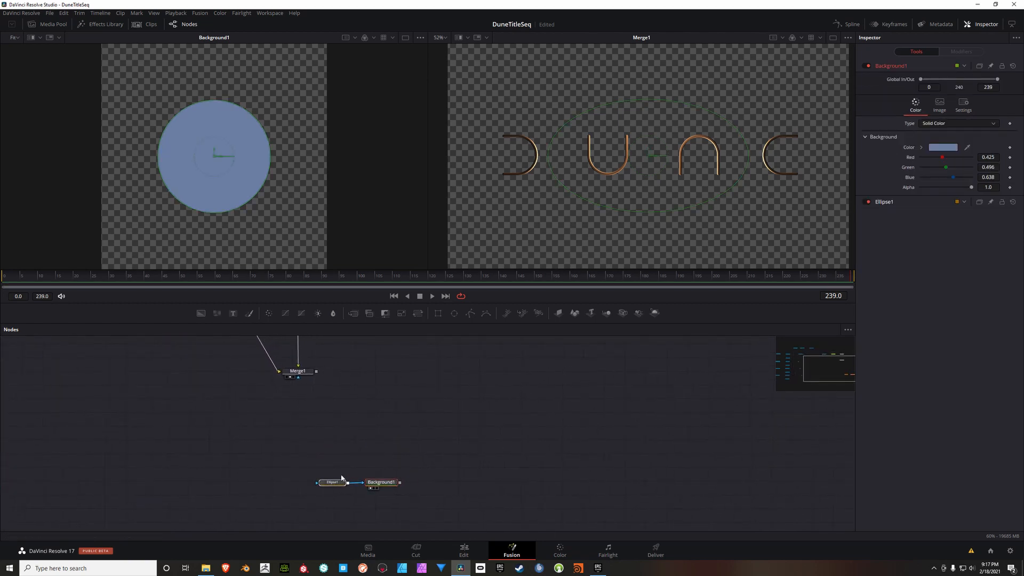
{"action": "left_click_drag", "start_coordinate": [329, 485], "coordinate": [327, 486]}
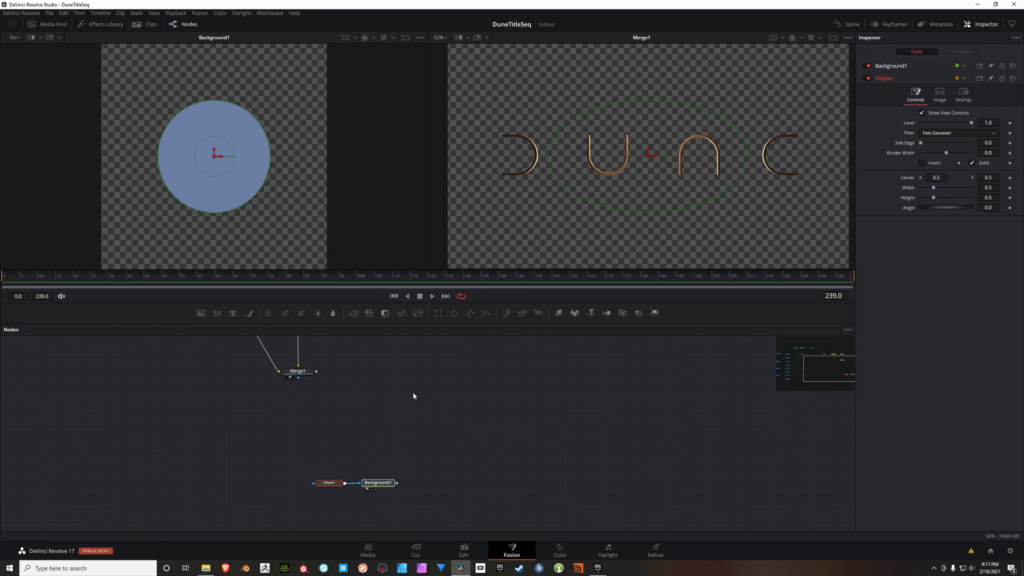
Step: Set Ellipse1's width and height to 0.006
{"action": "left_click", "coordinate": [327, 483]}
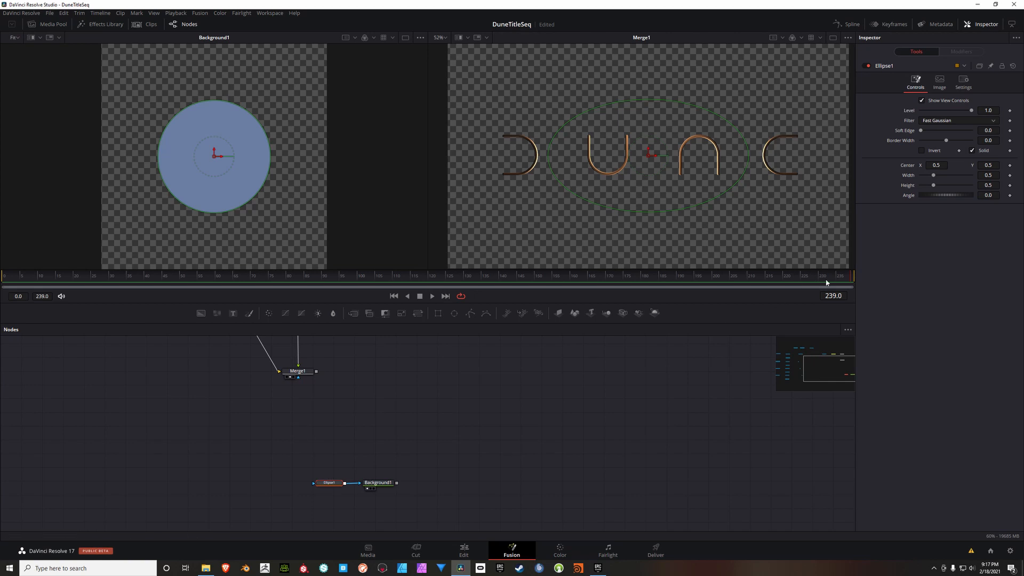
{"action": "left_click", "coordinate": [998, 177]}
{"action": "type", "text": ".006"}
{"action": "key", "text": "Return"}
{"action": "left_click", "coordinate": [999, 186]}
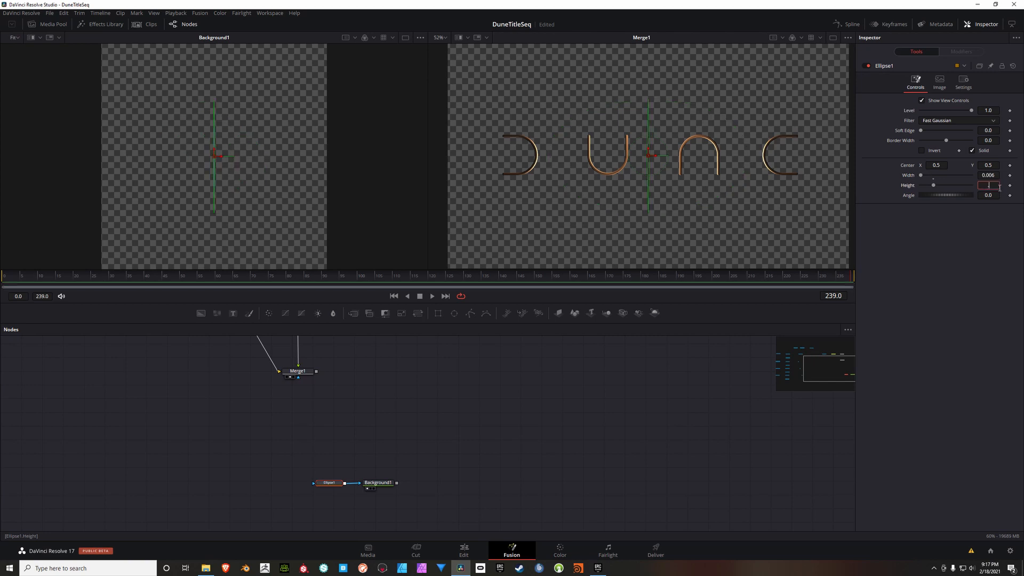
{"action": "type", "text": ".006"}
{"action": "key", "text": "Tab"}
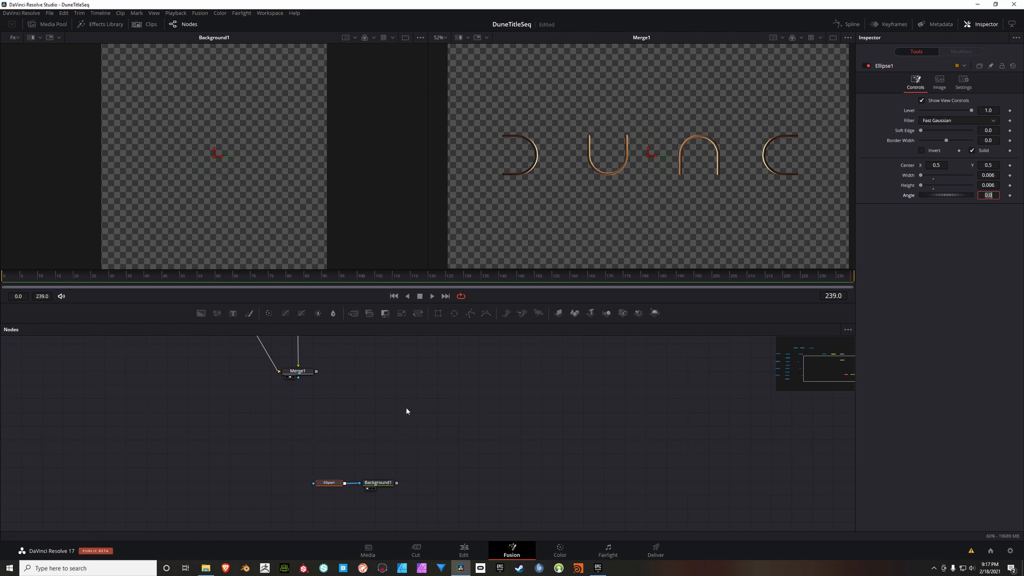
Step: Add a Merge node after Merge1, taking Merge1's output as foreground and Background1's output as background
{"action": "left_click_drag", "start_coordinate": [406, 408], "coordinate": [399, 419]}
{"action": "left_click", "coordinate": [370, 455]}
{"action": "left_click_drag", "start_coordinate": [379, 495], "coordinate": [385, 494]}
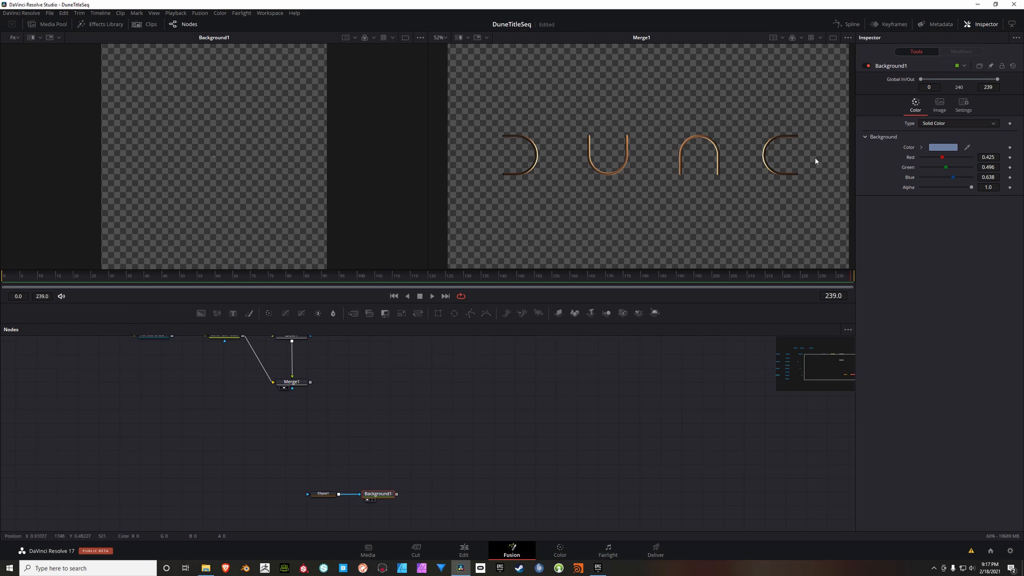
{"action": "scroll", "coordinate": [366, 396], "scroll_direction": "up", "scroll_amount": 1}
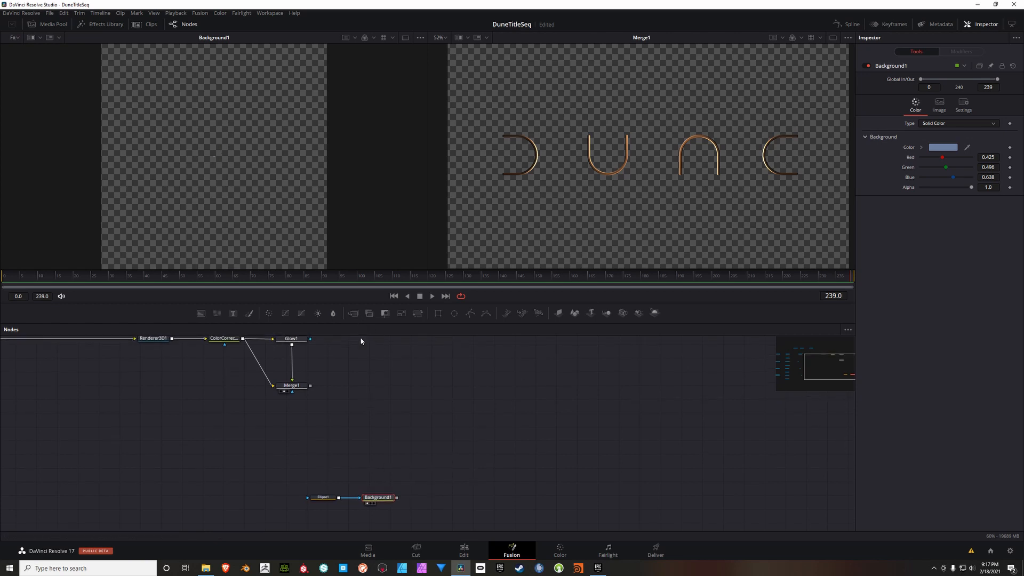
{"action": "left_click", "coordinate": [353, 313]}
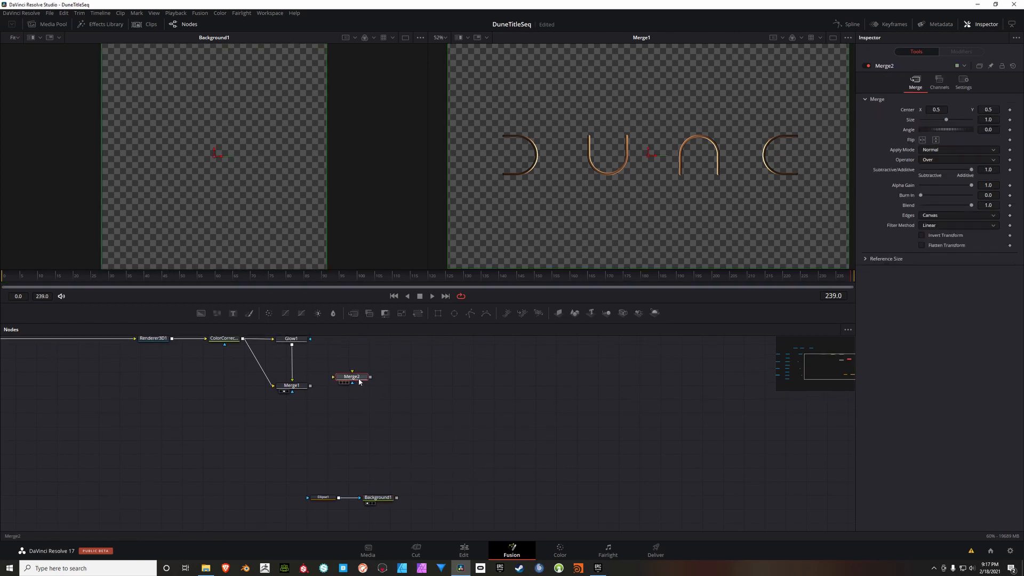
{"action": "mouse_move", "coordinate": [370, 387]}
{"action": "left_mouse_down"}
{"action": "mouse_move", "coordinate": [351, 379]}
{"action": "mouse_move", "coordinate": [384, 395]}
{"action": "left_mouse_up"}
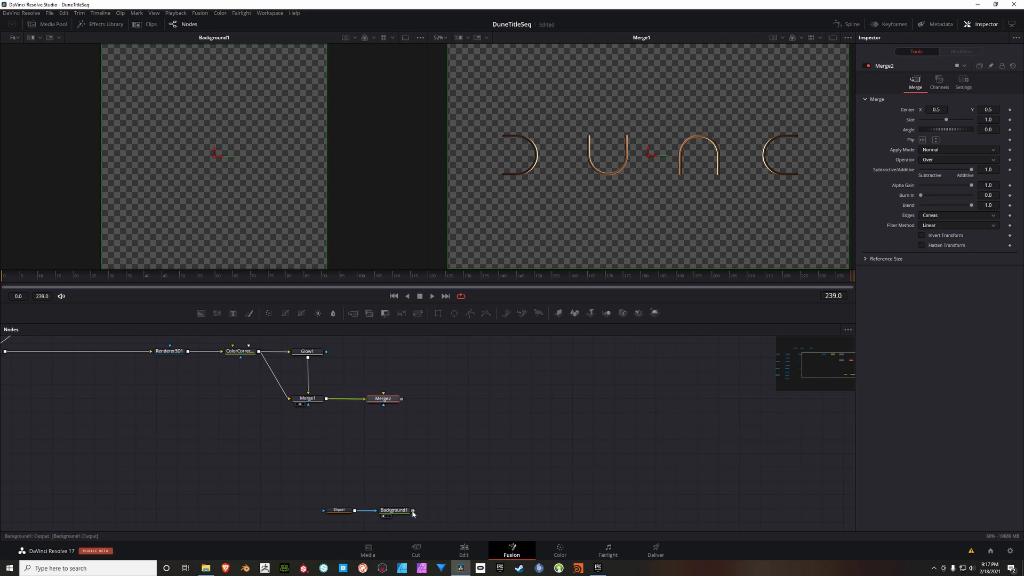
{"action": "left_click_drag", "start_coordinate": [413, 514], "coordinate": [384, 407]}
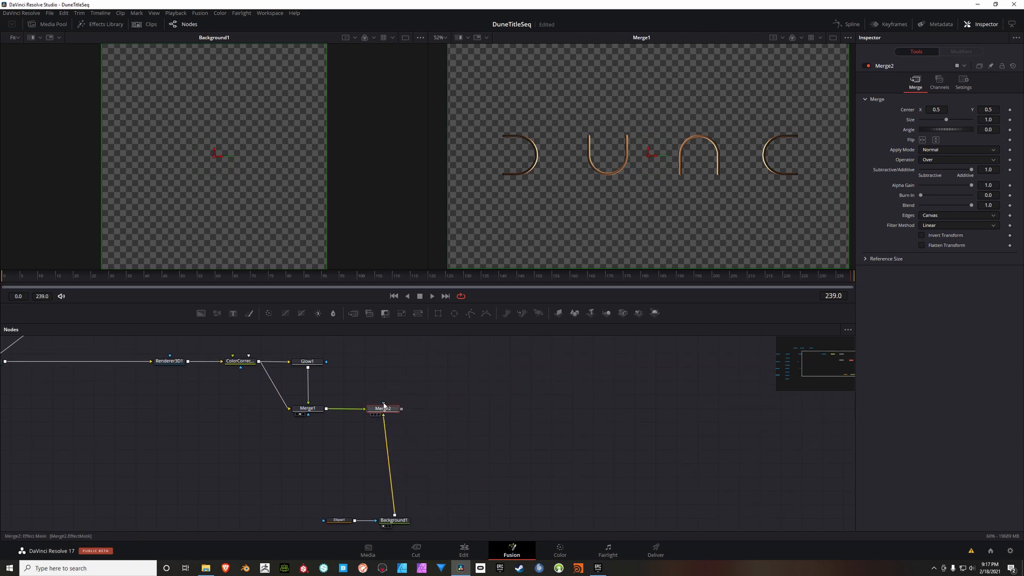
Step: Align Background1 and its Ellipse1 mask directly below Merge2, and select Merge2
{"action": "left_click_drag", "start_coordinate": [437, 484], "coordinate": [322, 514]}
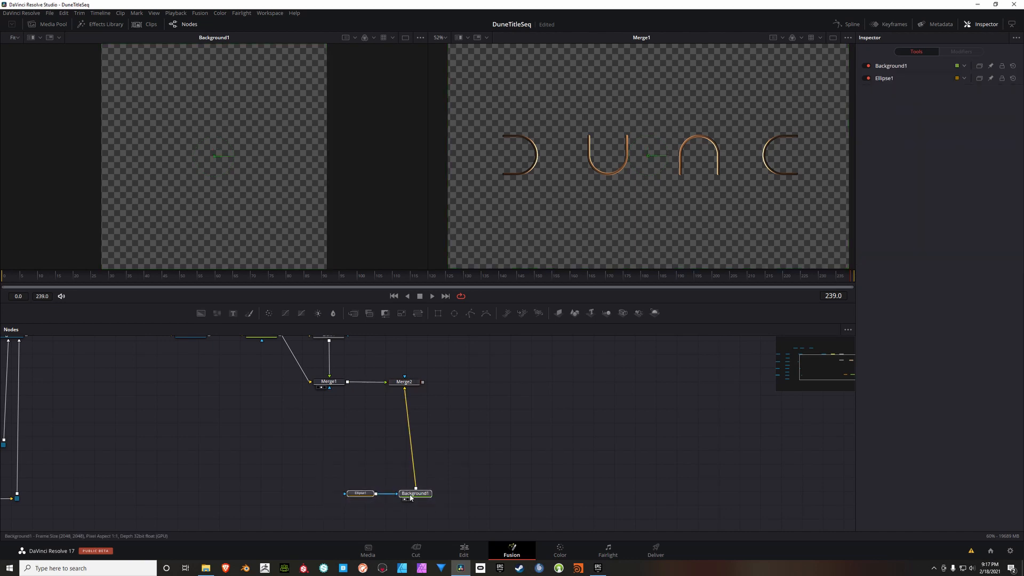
{"action": "left_click_drag", "start_coordinate": [411, 497], "coordinate": [399, 496]}
{"action": "left_click", "coordinate": [414, 382]}
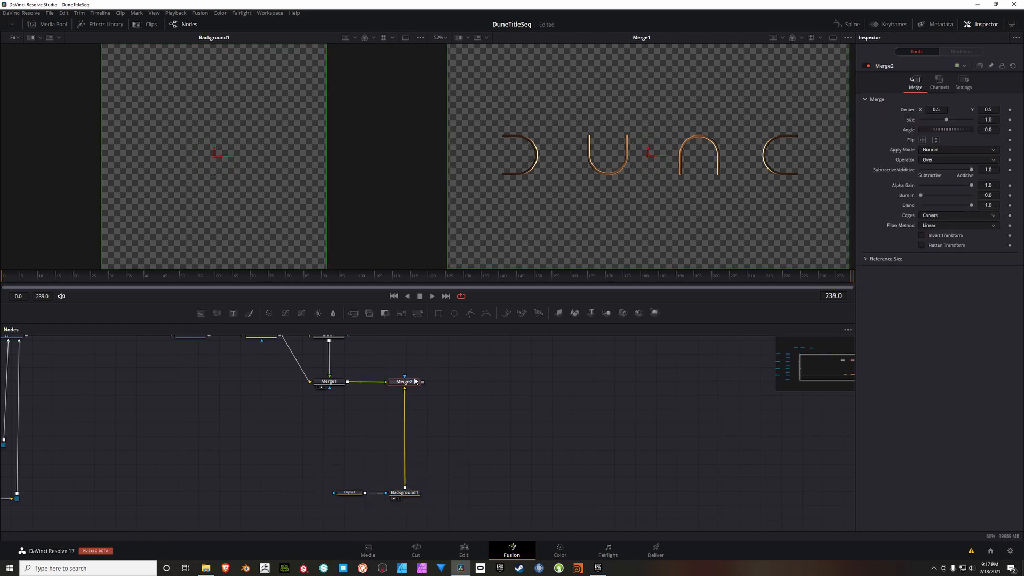
Step: Display Merge2's output in the second viewer in place of Merge1
{"action": "key", "text": "2"}
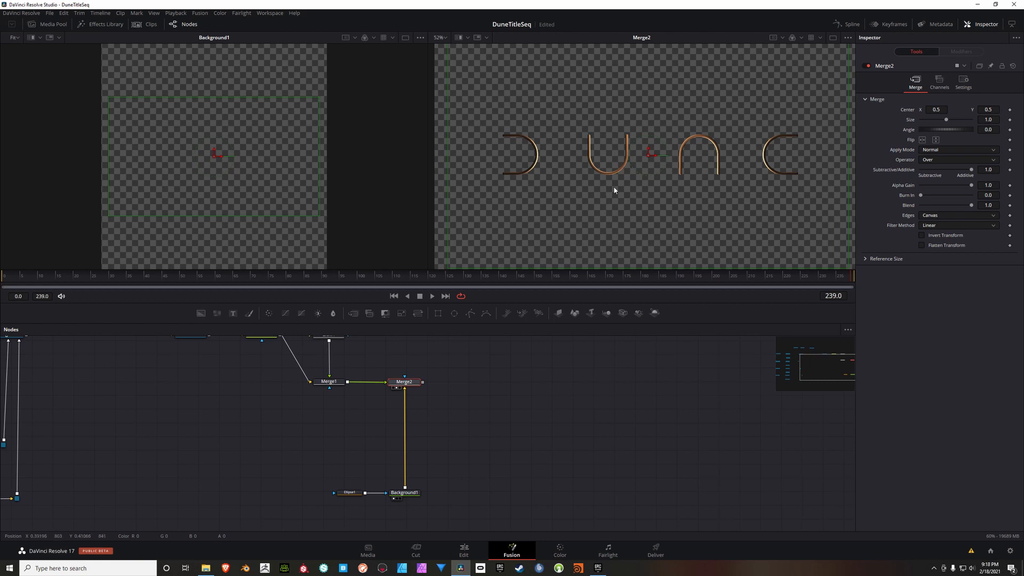
{"action": "scroll", "coordinate": [654, 176], "scroll_direction": "down", "scroll_amount": 2}
{"action": "scroll", "coordinate": [654, 177], "scroll_direction": "up", "scroll_amount": 2}
{"action": "left_click_drag", "start_coordinate": [678, 166], "coordinate": [637, 161]}
Step: Move Ellipse1's centre inside the curve of the title's last letter, at about X 0.82 and Y 0.50
{"action": "left_click", "coordinate": [352, 497]}
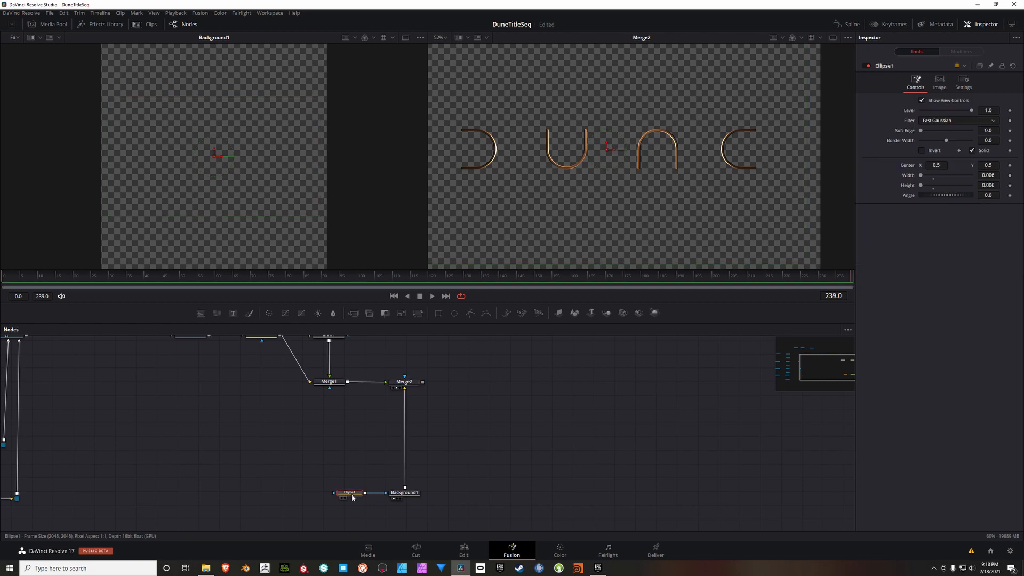
{"action": "scroll", "coordinate": [717, 151], "scroll_direction": "up", "scroll_amount": 2}
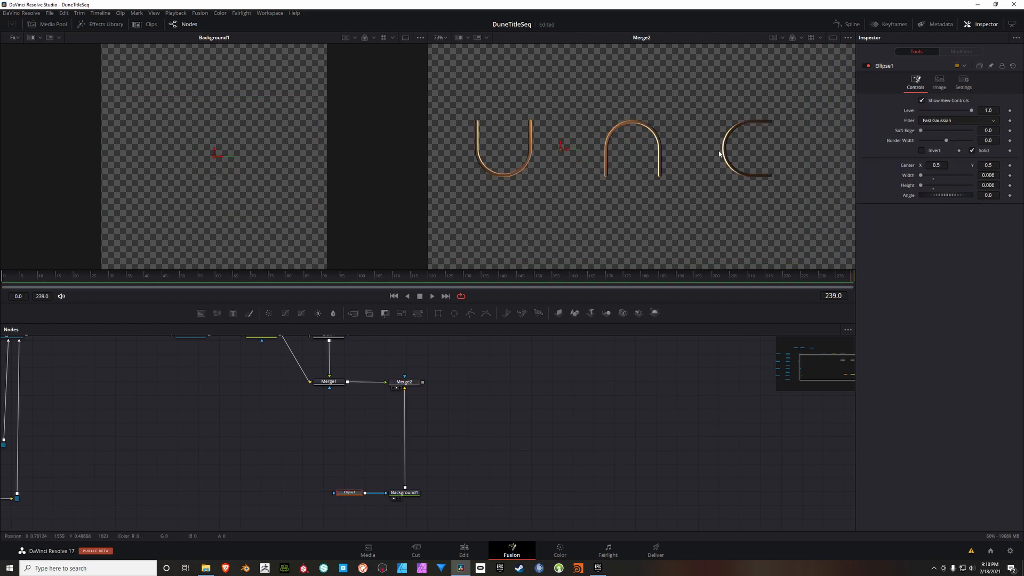
{"action": "left_click_drag", "start_coordinate": [711, 167], "coordinate": [649, 178]}
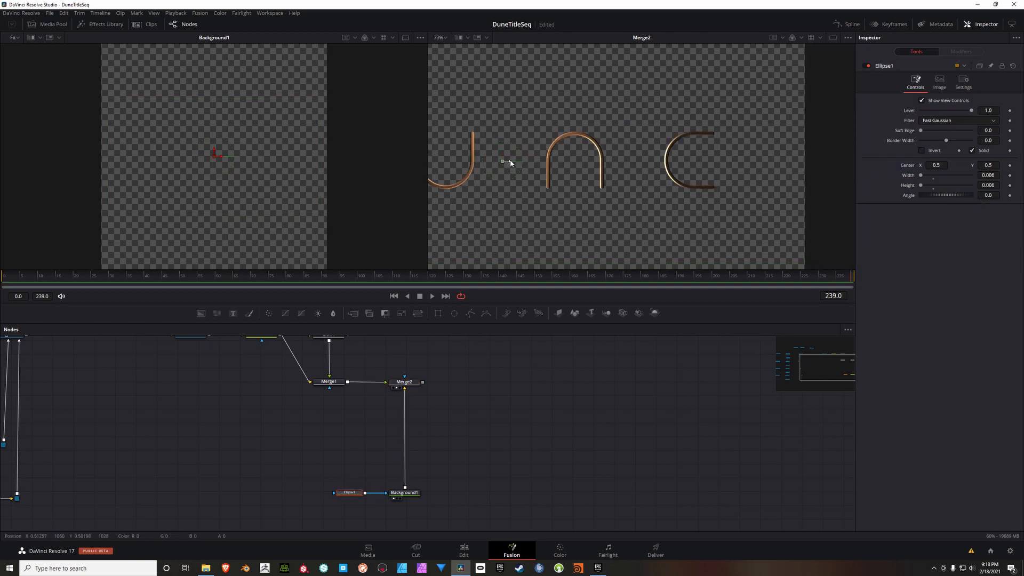
{"action": "left_click_drag", "start_coordinate": [511, 159], "coordinate": [691, 154]}
{"action": "scroll", "coordinate": [704, 169], "scroll_direction": "up", "scroll_amount": 2}
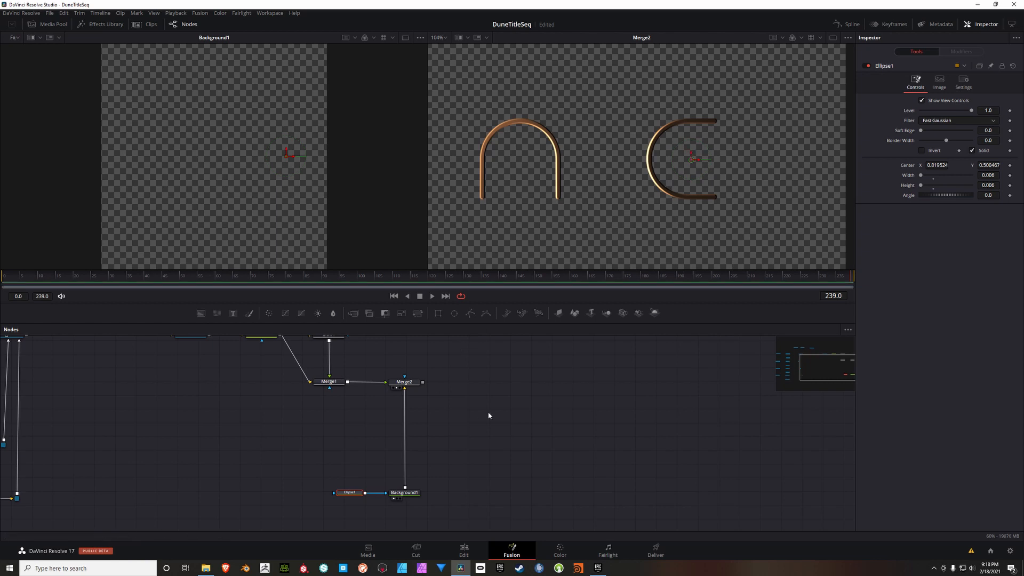
Step: Add a Glow node and insert it on the connection between Background1 and Merge2
{"action": "left_click_drag", "start_coordinate": [467, 438], "coordinate": [505, 411]}
{"action": "left_click", "coordinate": [479, 426]}
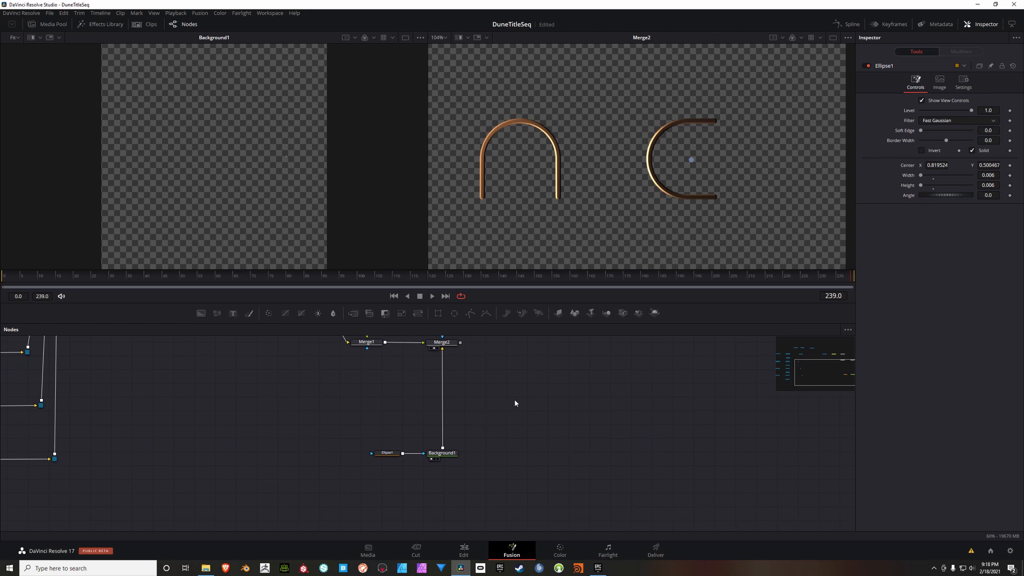
{"action": "right_click", "coordinate": [506, 377]}
{"action": "mouse_move", "coordinate": [534, 383]}
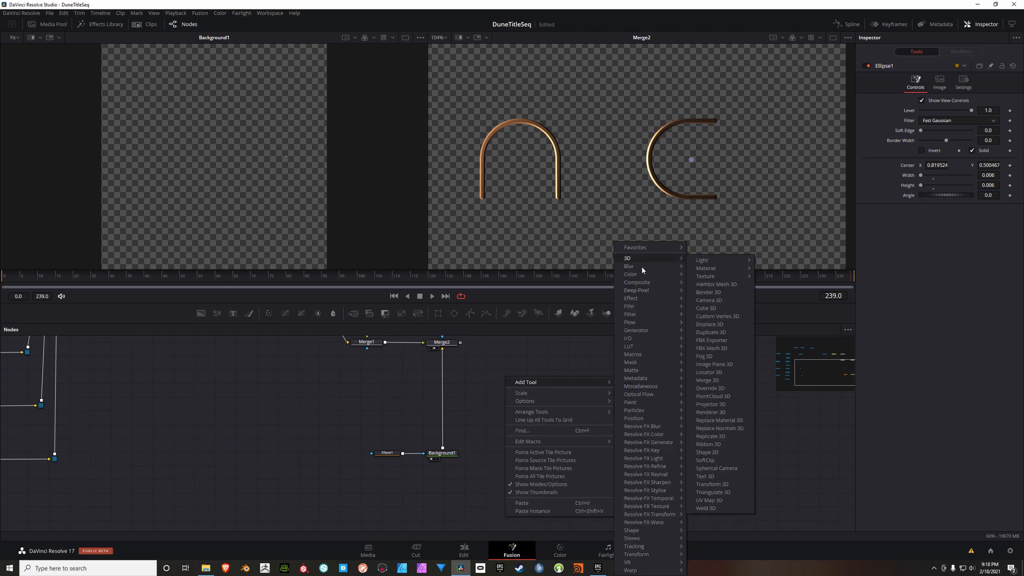
{"action": "mouse_move", "coordinate": [626, 268]}
{"action": "left_click", "coordinate": [702, 293]}
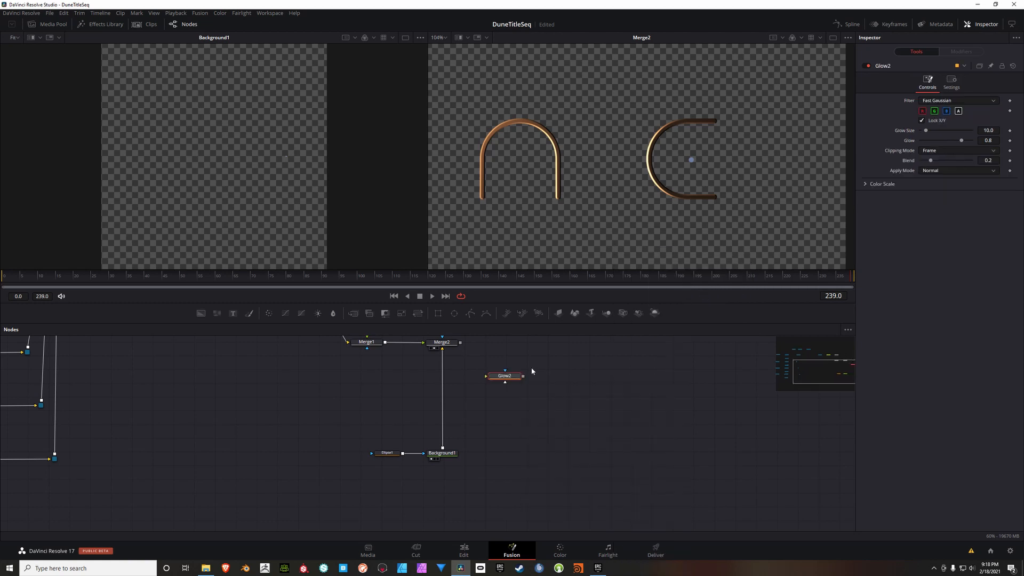
{"action": "left_click_drag", "start_coordinate": [507, 382], "coordinate": [452, 431]}
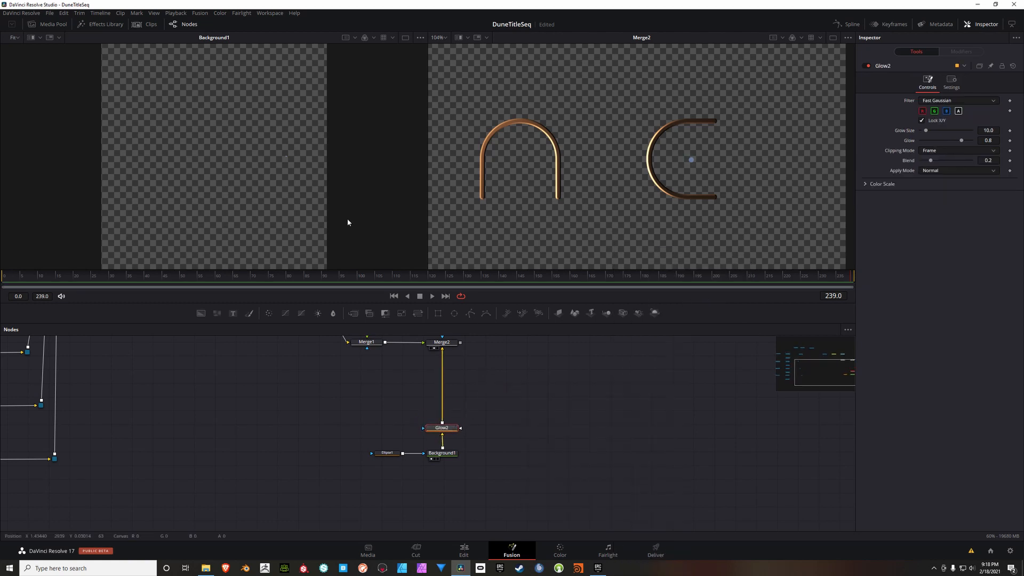
Step: Display Glow2 in the first viewer and set its Glow Size to 2.6, Glow to 0.992 and Blend to 0.15
{"action": "key", "text": "1"}
{"action": "scroll", "coordinate": [295, 153], "scroll_direction": "up", "scroll_amount": 3}
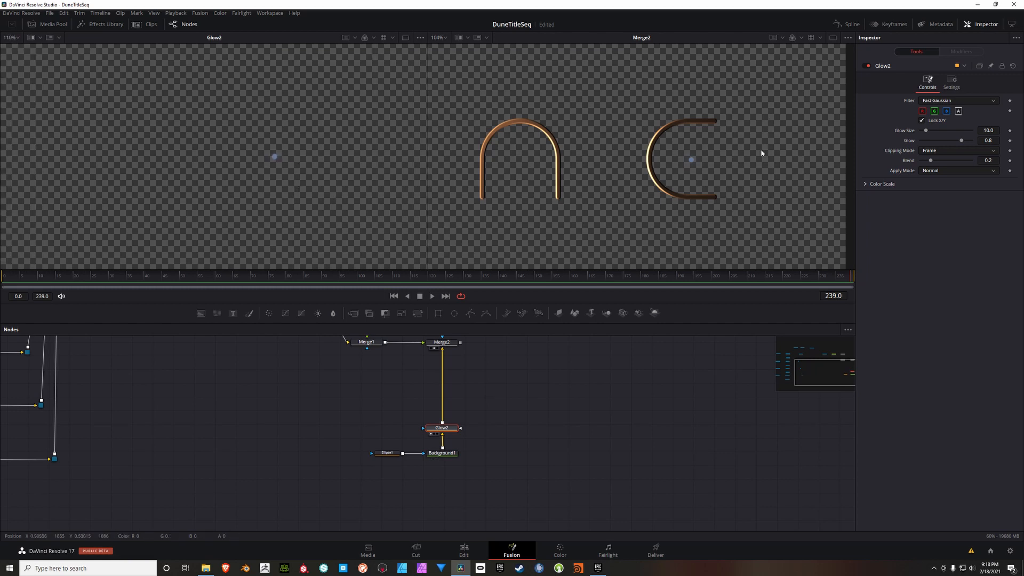
{"action": "left_click", "coordinate": [992, 131]}
{"action": "type", "text": "2.6"}
{"action": "left_click", "coordinate": [992, 141]}
{"action": "type", "text": "0.992"}
{"action": "key", "text": "Tab"}
{"action": "type", "text": "0.15"}
{"action": "key", "text": "Tab"}
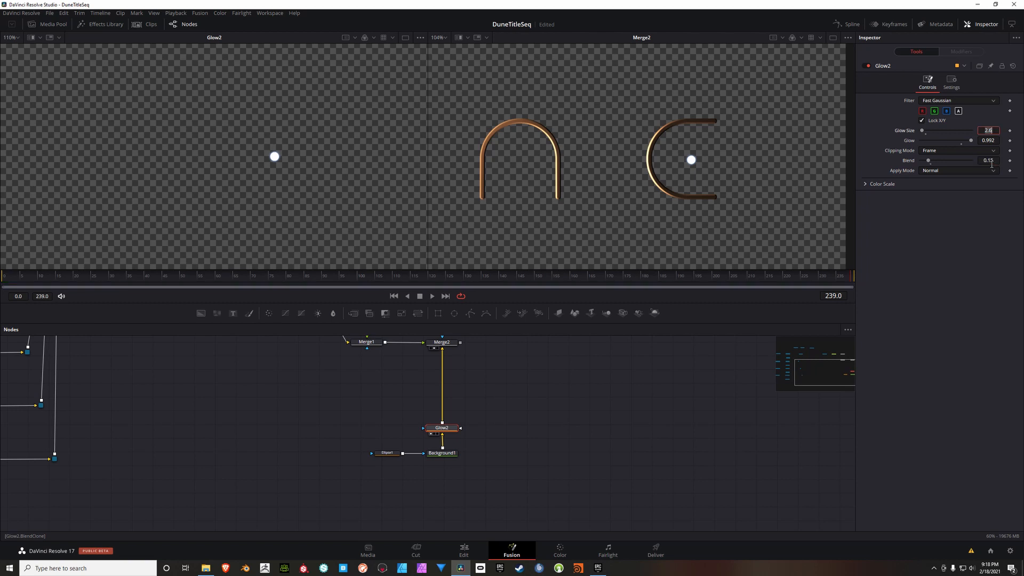
Step: Move Glow2, Background1 and Ellipse1 together further below Merge2 in the node graph
{"action": "left_click_drag", "start_coordinate": [555, 364], "coordinate": [564, 360]}
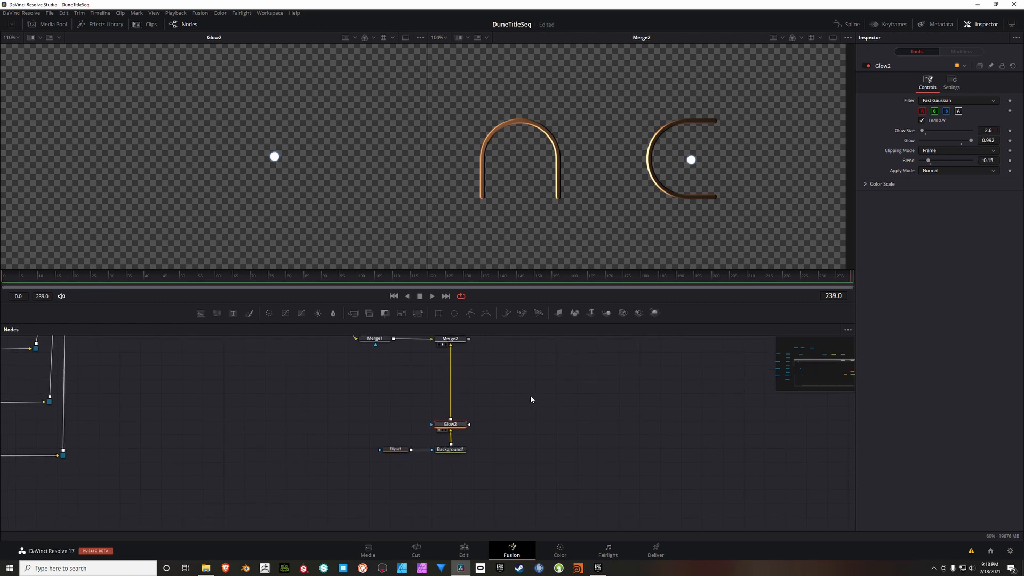
{"action": "left_click_drag", "start_coordinate": [533, 401], "coordinate": [534, 404]}
{"action": "left_click", "coordinate": [451, 428], "text": "alt"}
{"action": "left_click_drag", "start_coordinate": [452, 428], "coordinate": [452, 449]}
{"action": "left_click", "coordinate": [514, 423]}
{"action": "left_click_drag", "start_coordinate": [514, 403], "coordinate": [508, 404]}
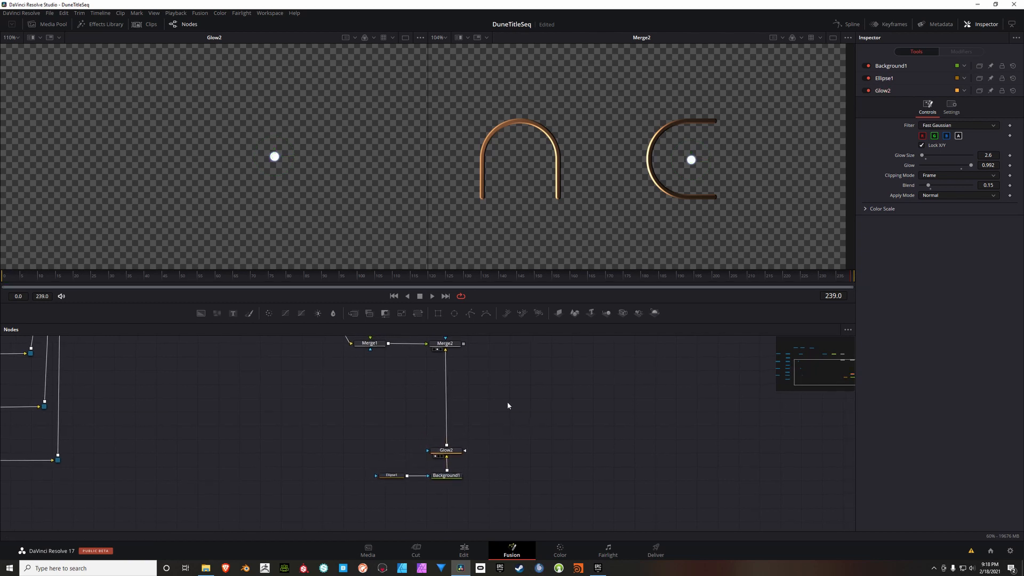
Step: Add a Vector Distortion node and insert it on the connection between Glow2 and Merge2
{"action": "right_click", "coordinate": [492, 398]}
{"action": "left_click", "coordinate": [484, 392]}
{"action": "key", "text": "shift+space"}
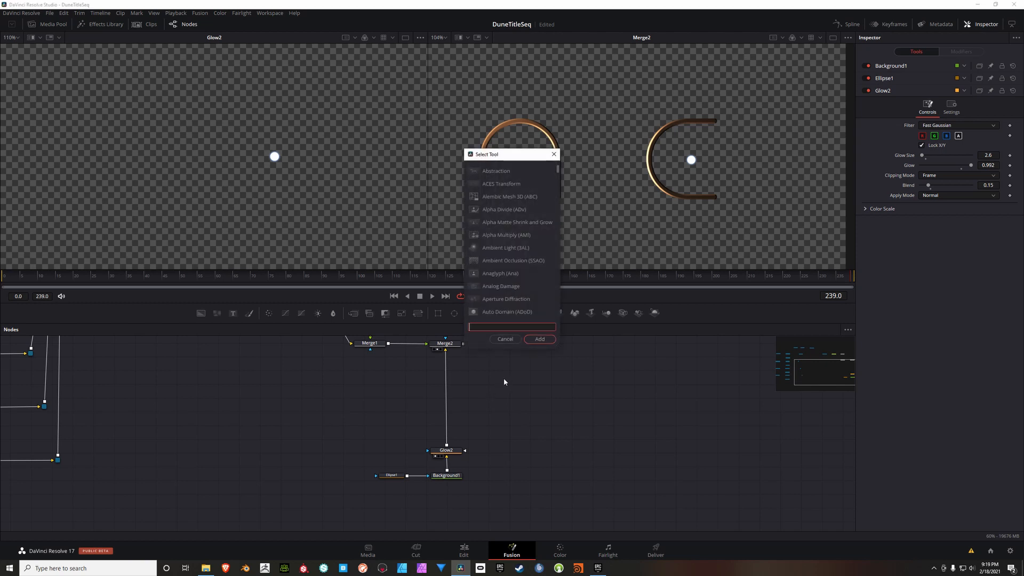
{"action": "type", "text": "vector"}
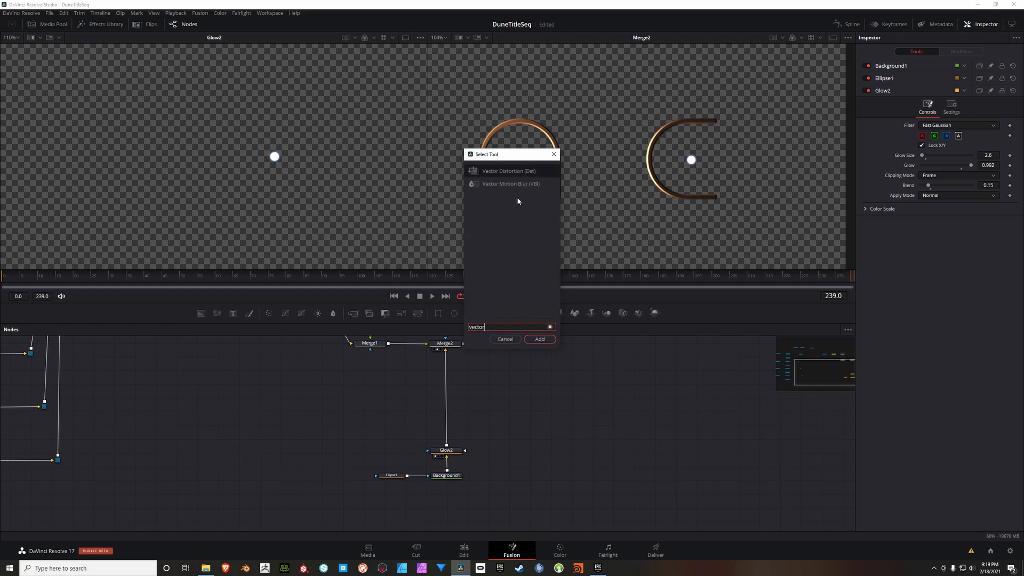
{"action": "left_click", "coordinate": [496, 172]}
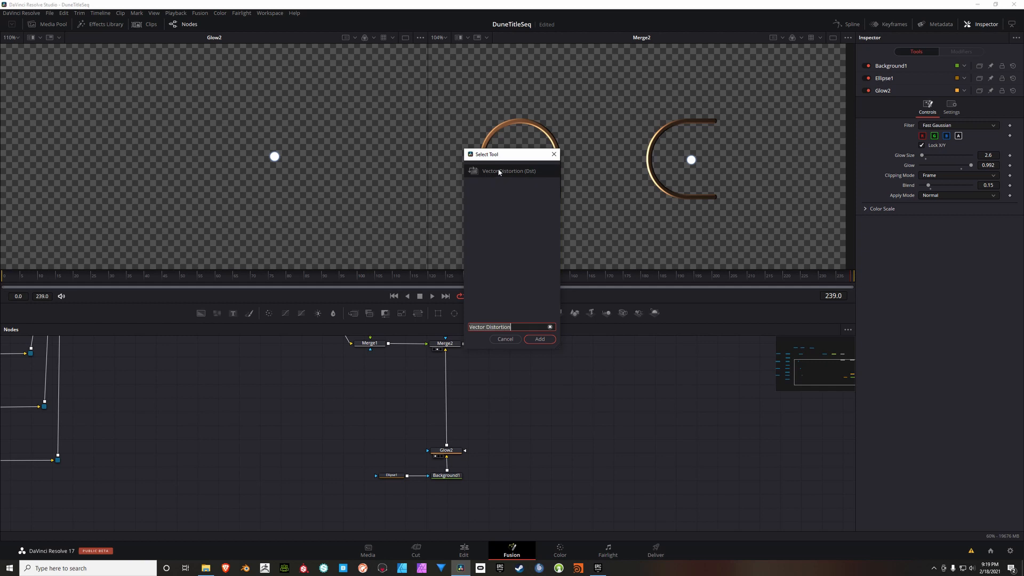
{"action": "left_click", "coordinate": [540, 338]}
{"action": "left_click_drag", "start_coordinate": [494, 396], "coordinate": [453, 432]}
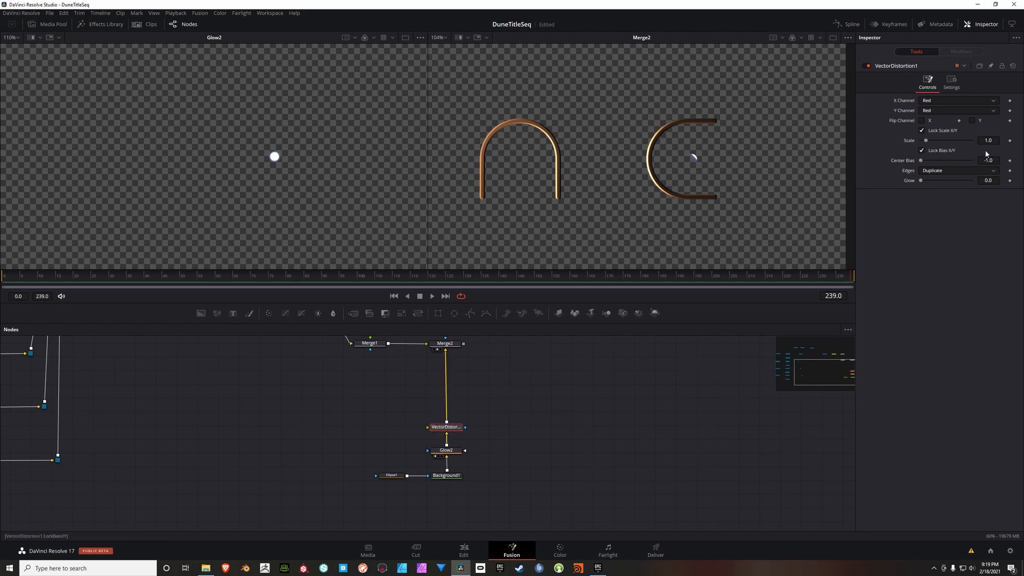
Step: Set the Vector Distortion's Scale to 0.27, Center Bias to -0.92 and Glow to 1.0
{"action": "left_click", "coordinate": [997, 140]}
{"action": "type", "text": ".27"}
{"action": "key", "text": "Tab"}
{"action": "type", "text": "-.92"}
{"action": "key", "text": "Tab"}
{"action": "left_click_drag", "start_coordinate": [921, 180], "coordinate": [971, 181]}
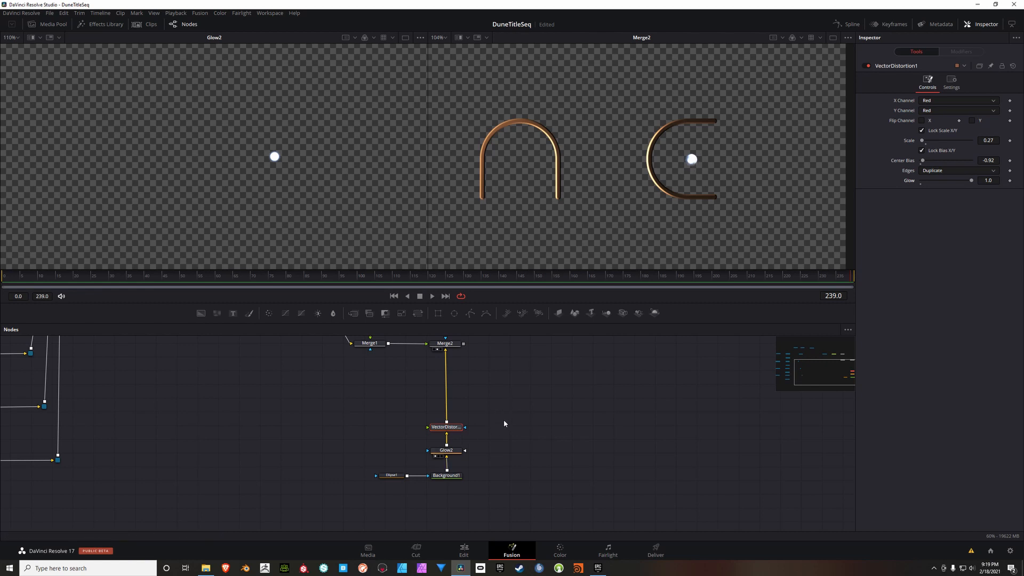
Step: Move Vector Distortion, Glow2, Background1 and Ellipse1 together further below Merge2 in the node graph
{"action": "left_click_drag", "start_coordinate": [517, 399], "coordinate": [376, 489]}
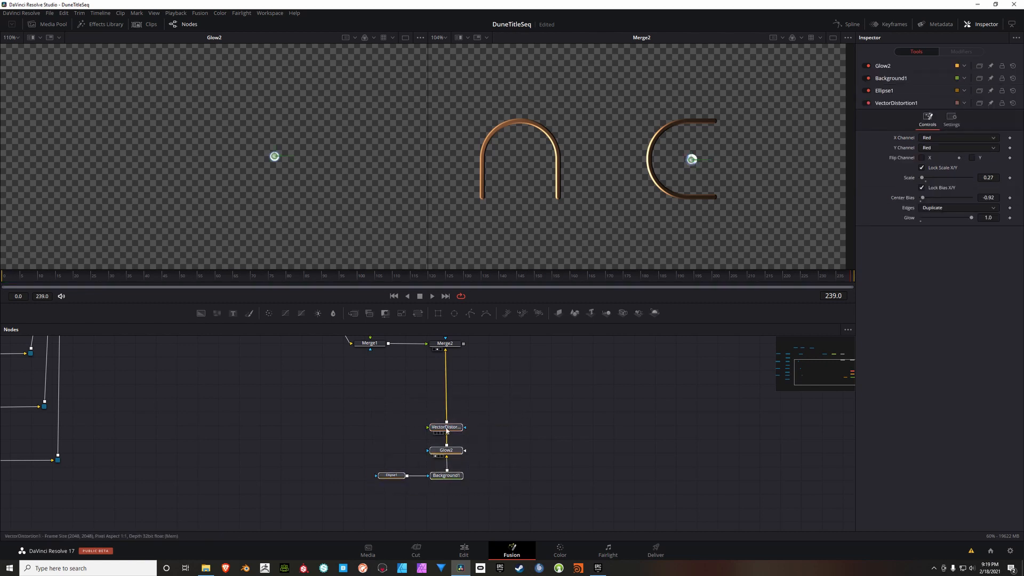
{"action": "left_click_drag", "start_coordinate": [446, 432], "coordinate": [447, 461]}
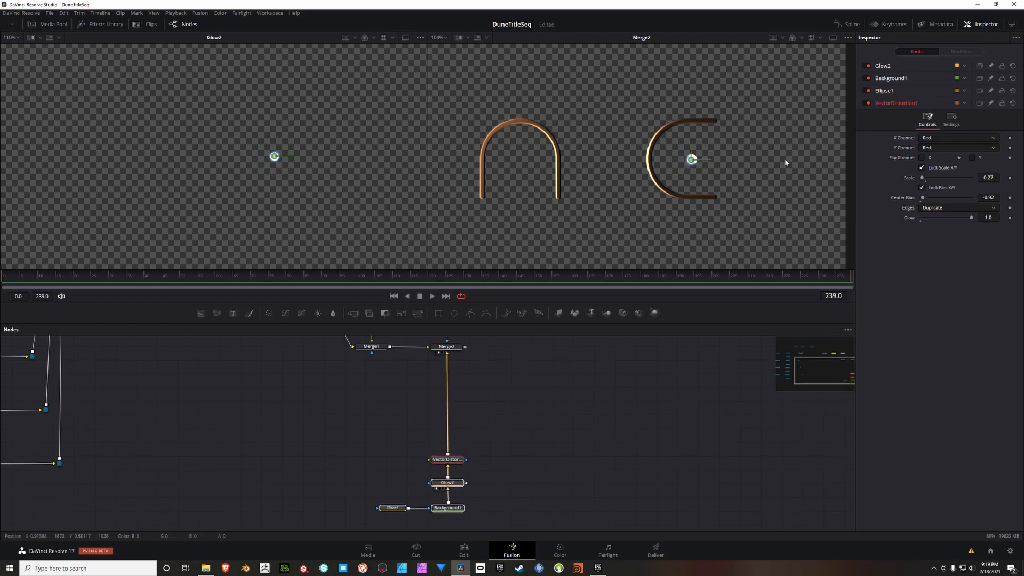
{"action": "left_click", "coordinate": [557, 427]}
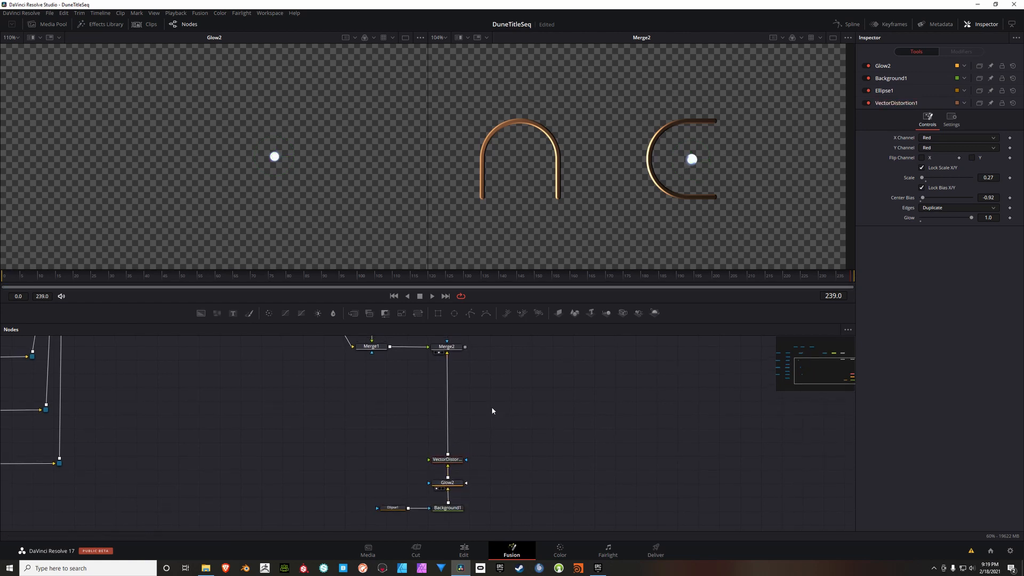
Step: Add a Directional Blur node and insert it on the connection between Vector Distortion and Merge2
{"action": "right_click", "coordinate": [488, 385]}
{"action": "mouse_move", "coordinate": [533, 390]}
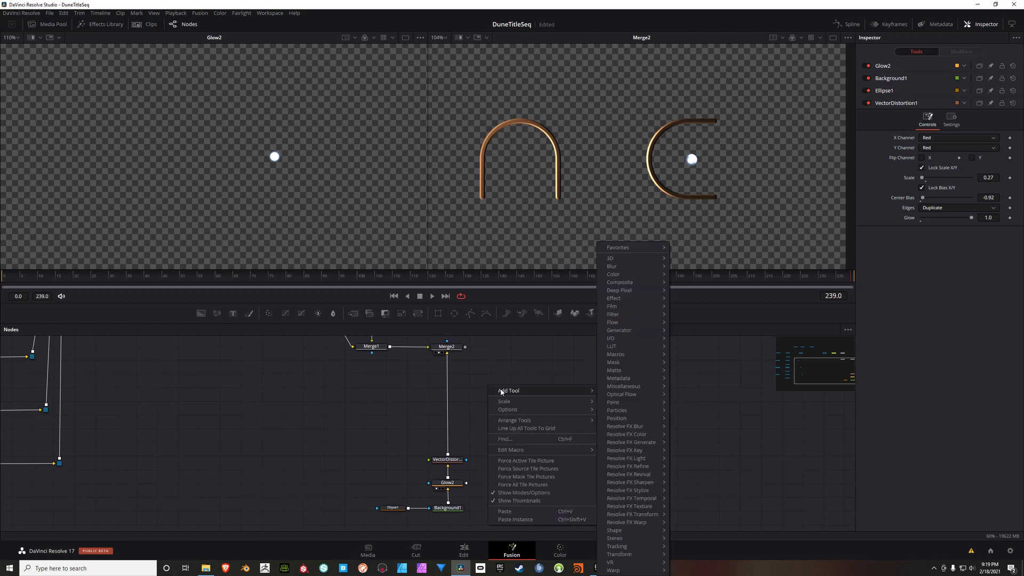
{"action": "mouse_move", "coordinate": [628, 269]}
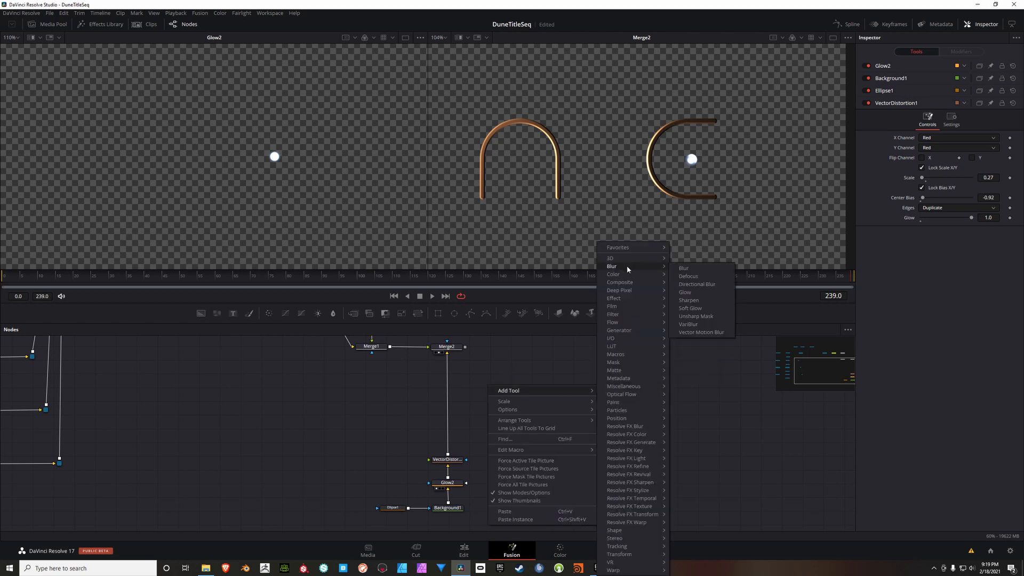
{"action": "left_click", "coordinate": [693, 284]}
{"action": "left_click_drag", "start_coordinate": [496, 393], "coordinate": [458, 434]}
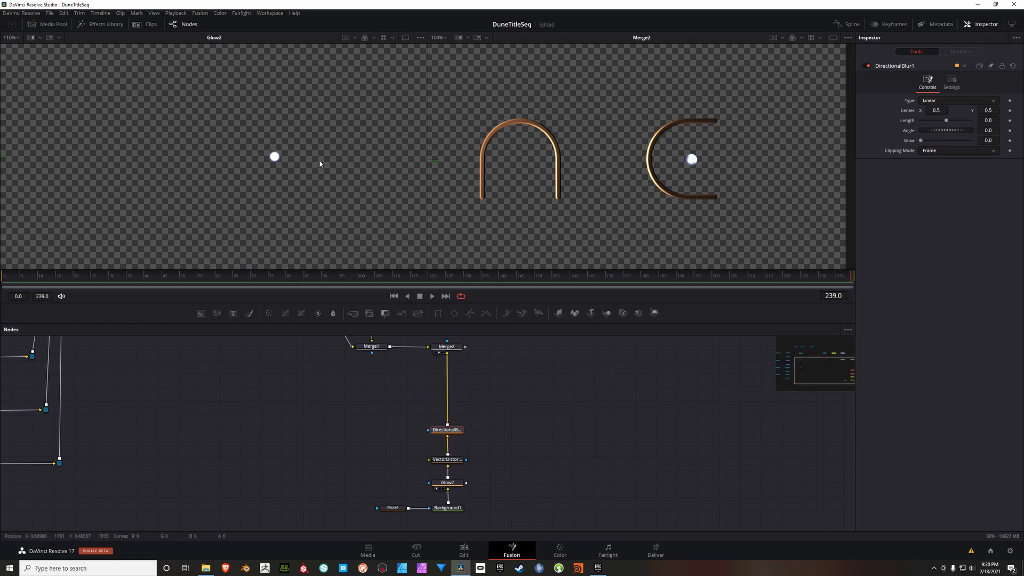
Step: Display the Directional Blur in the first viewer and Merge2 in the second viewer
{"action": "key", "text": "1"}
{"action": "key", "text": "2"}
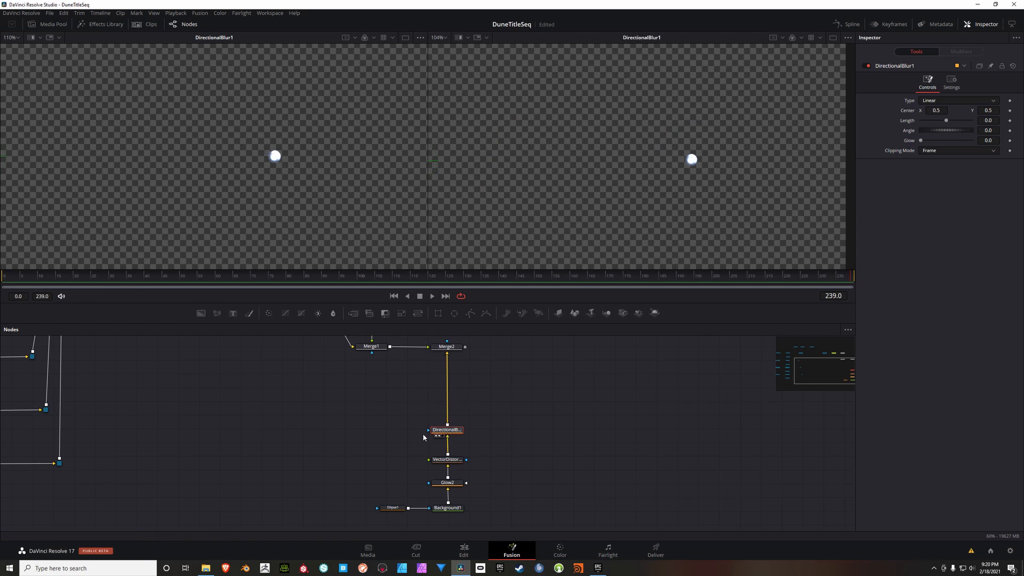
{"action": "left_click_drag", "start_coordinate": [464, 374], "coordinate": [487, 404]}
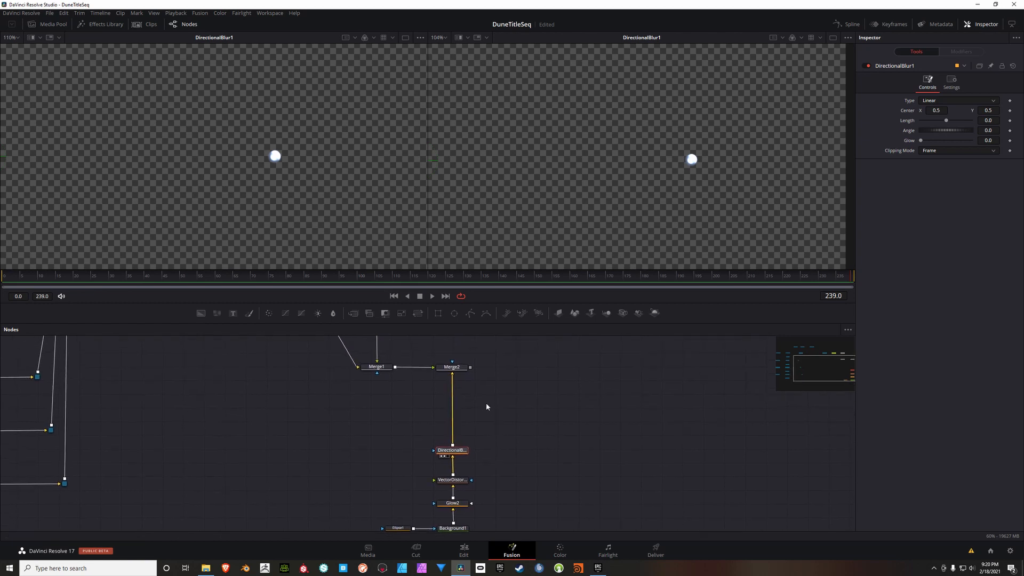
{"action": "left_click", "coordinate": [452, 367]}
{"action": "key", "text": "2"}
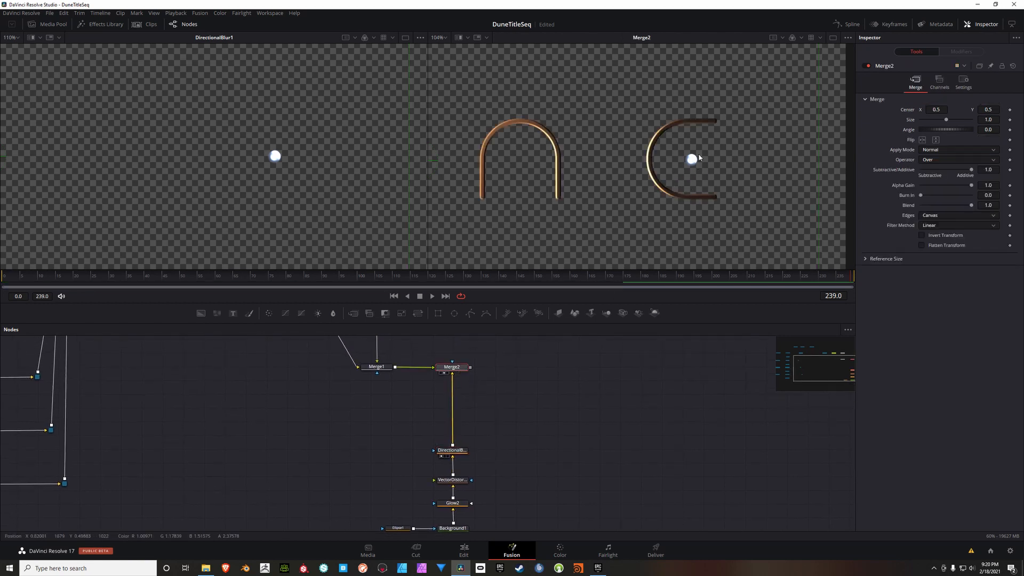
Step: Set the Directional Blur's Type to Centered, Length to 0.2 and Glow to 0.535
{"action": "left_click_drag", "start_coordinate": [454, 453], "coordinate": [461, 430]}
{"action": "left_click", "coordinate": [461, 429]}
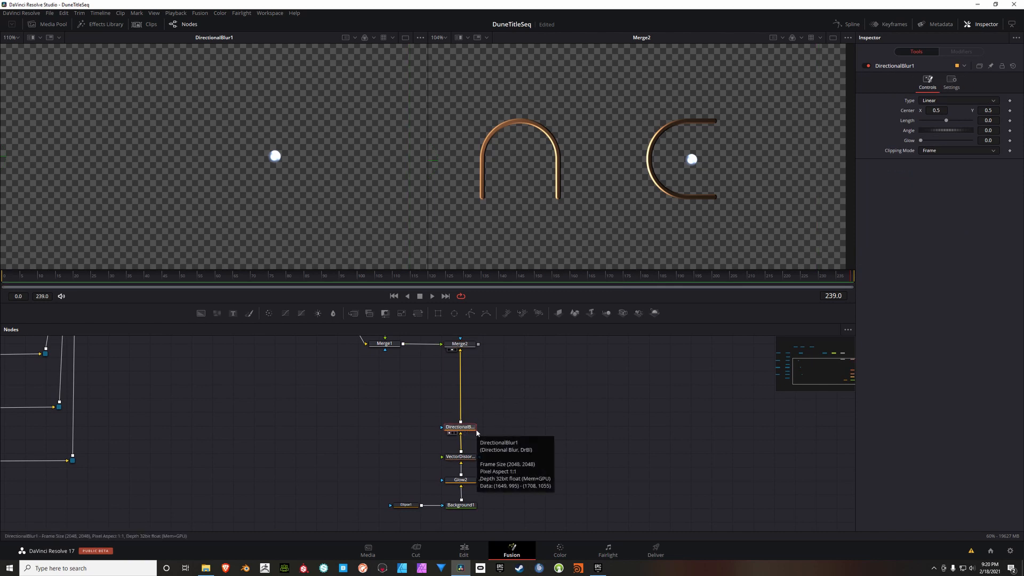
{"action": "left_click", "coordinate": [956, 101]}
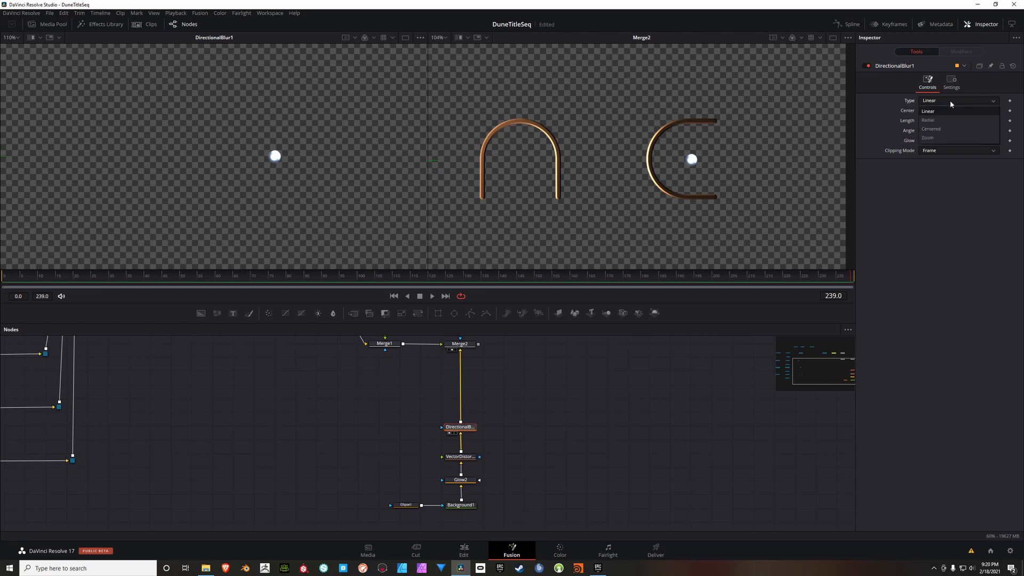
{"action": "left_click", "coordinate": [946, 129]}
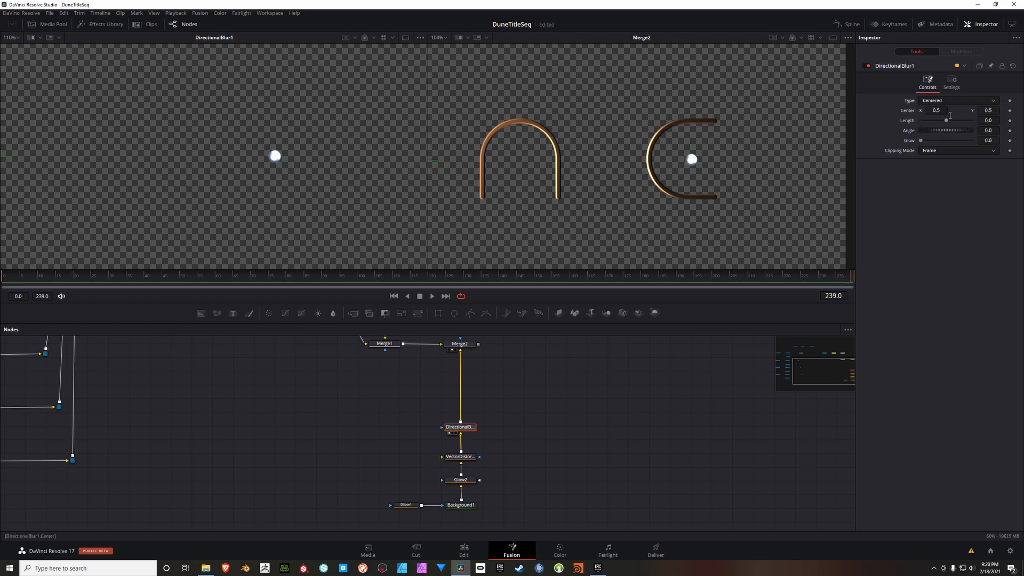
{"action": "left_click", "coordinate": [998, 123]}
{"action": "type", "text": "0.2"}
{"action": "key", "text": "Tab"}
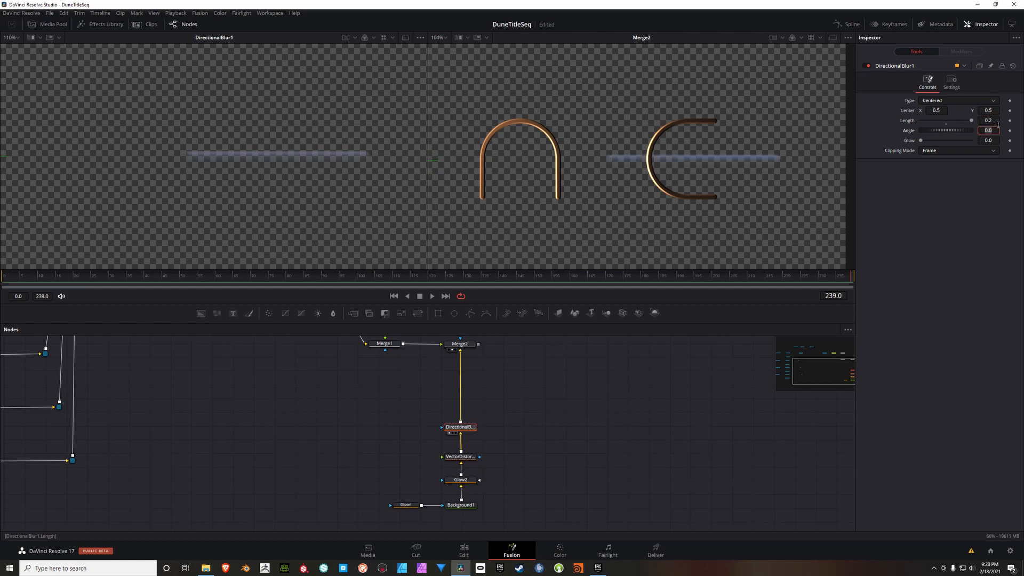
{"action": "left_click", "coordinate": [996, 142]}
{"action": "type", "text": ".535"}
{"action": "key", "text": "Tab"}
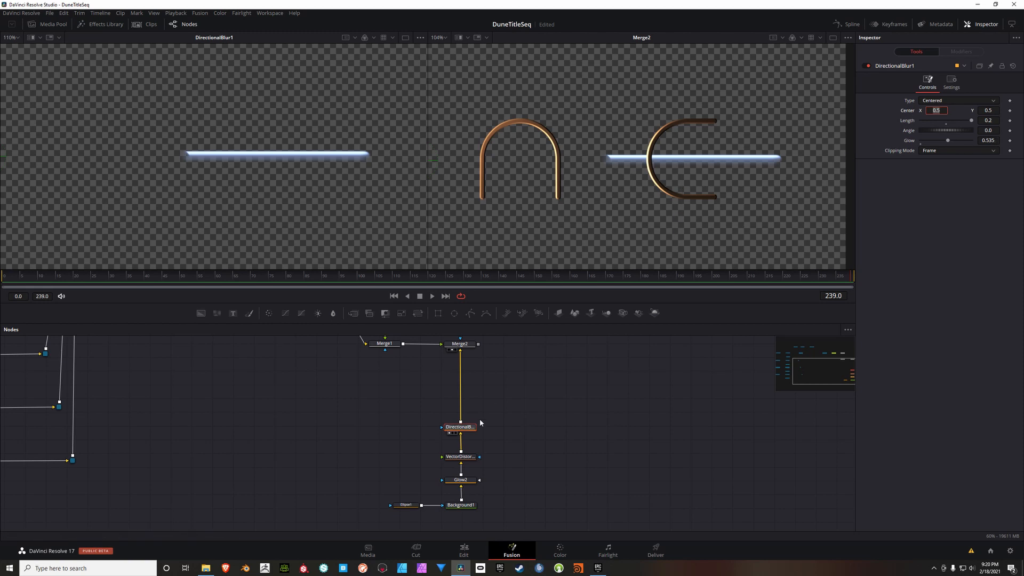
Step: Add a Soft Glow node and insert it on the connection between the Directional Blur and Merge2
{"action": "left_click_drag", "start_coordinate": [495, 422], "coordinate": [539, 406]}
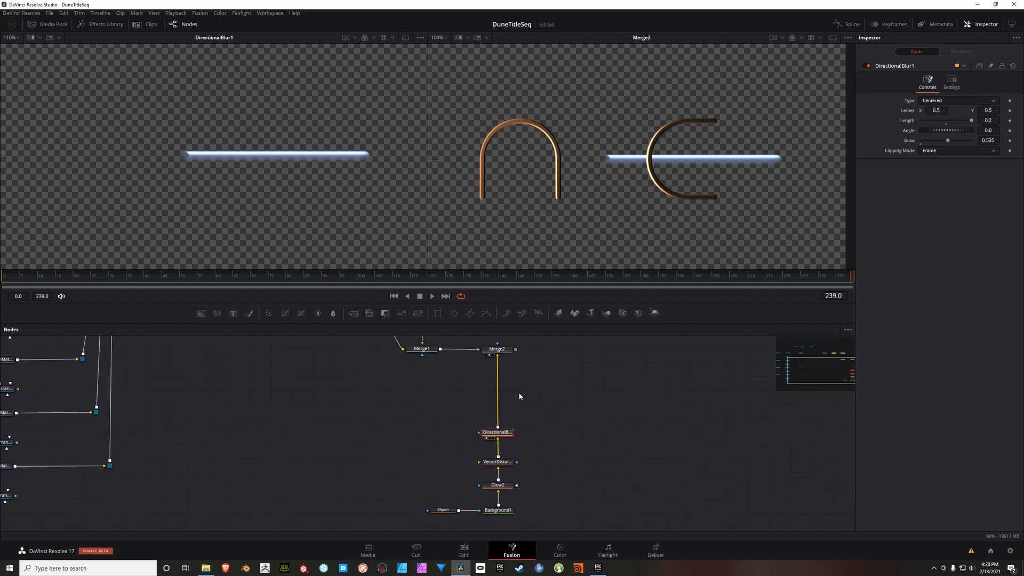
{"action": "right_click", "coordinate": [519, 397]}
{"action": "mouse_move", "coordinate": [587, 398]}
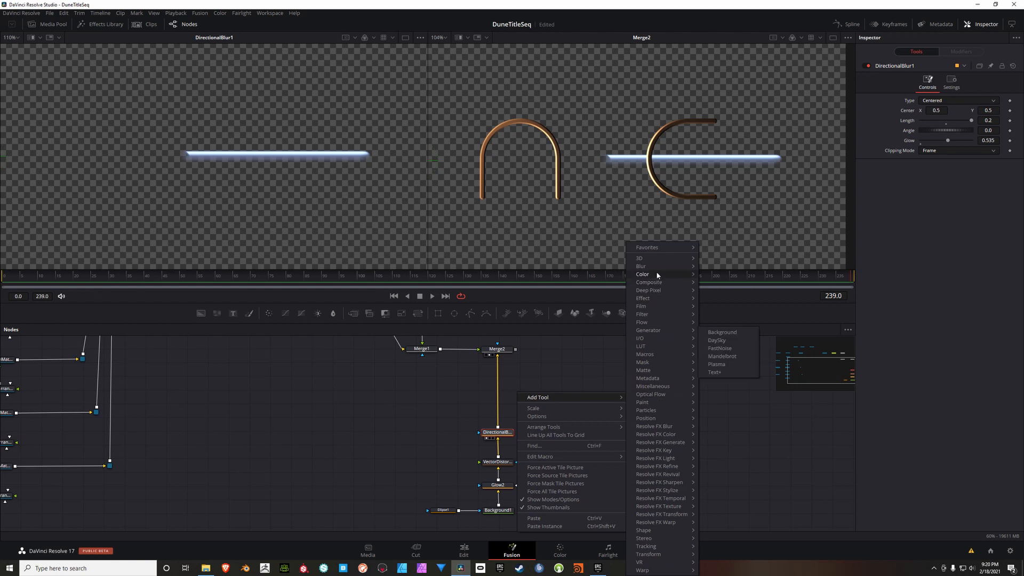
{"action": "mouse_move", "coordinate": [655, 268]}
{"action": "left_click", "coordinate": [720, 308]}
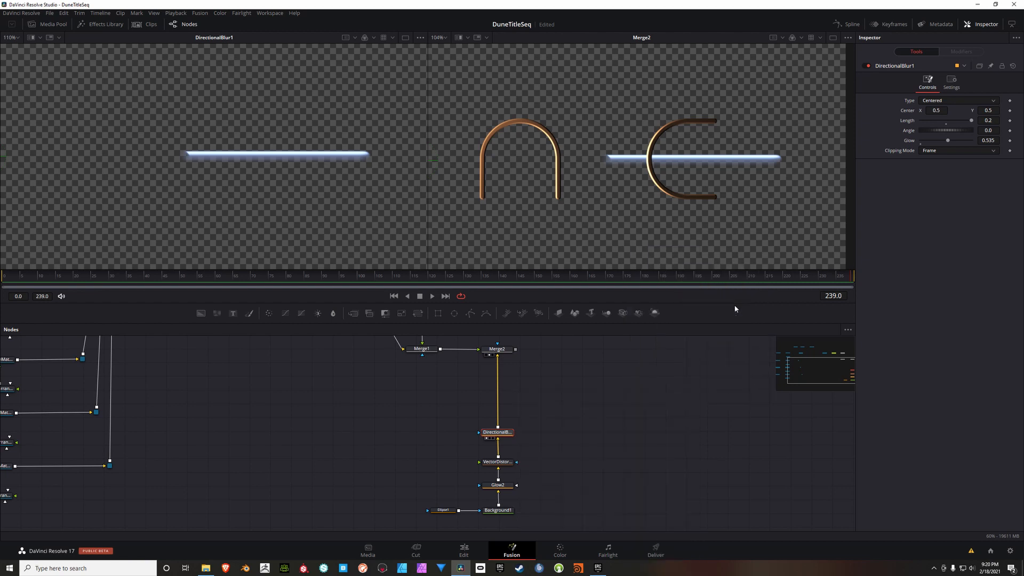
{"action": "left_click_drag", "start_coordinate": [528, 394], "coordinate": [508, 400]}
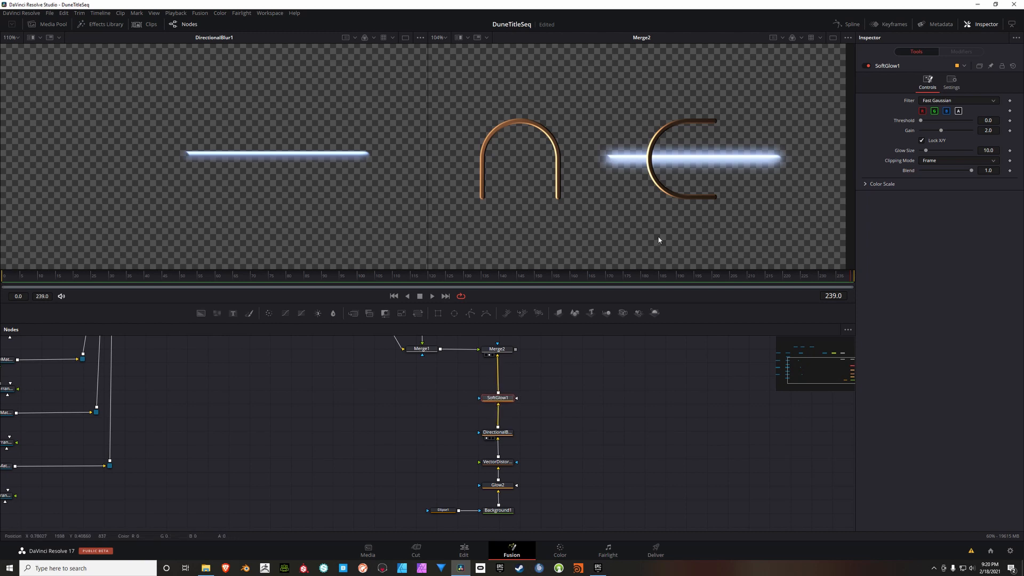
Step: Set the Soft Glow's Gain to 5.0, Glow Size to 7.9 and Blend to 0.165
{"action": "left_click", "coordinate": [990, 132]}
{"action": "type", "text": "5"}
{"action": "key", "text": "Tab"}
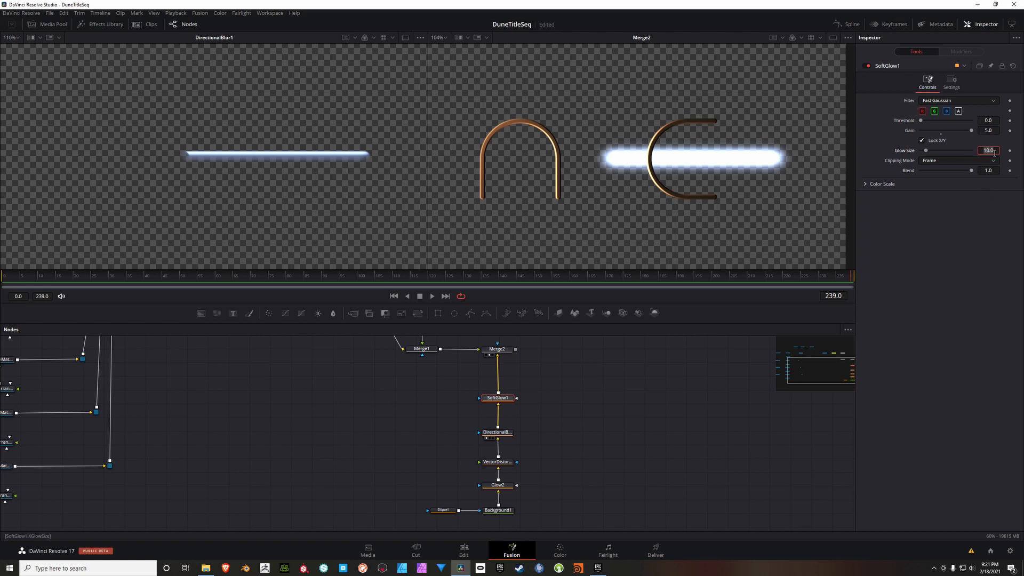
{"action": "type", "text": "7.9"}
{"action": "key", "text": "Tab"}
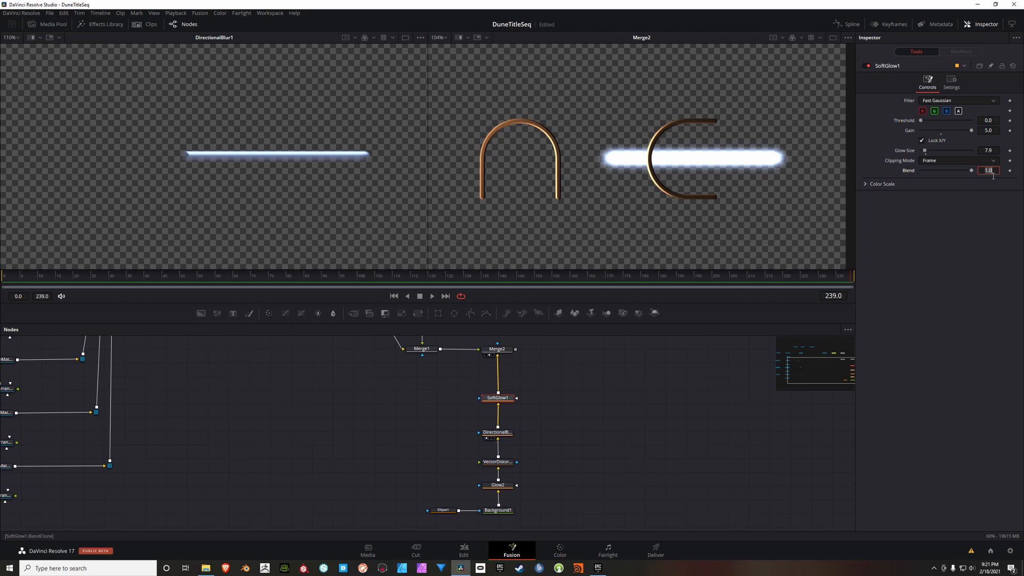
{"action": "type", "text": "0.165"}
{"action": "key", "text": "Tab"}
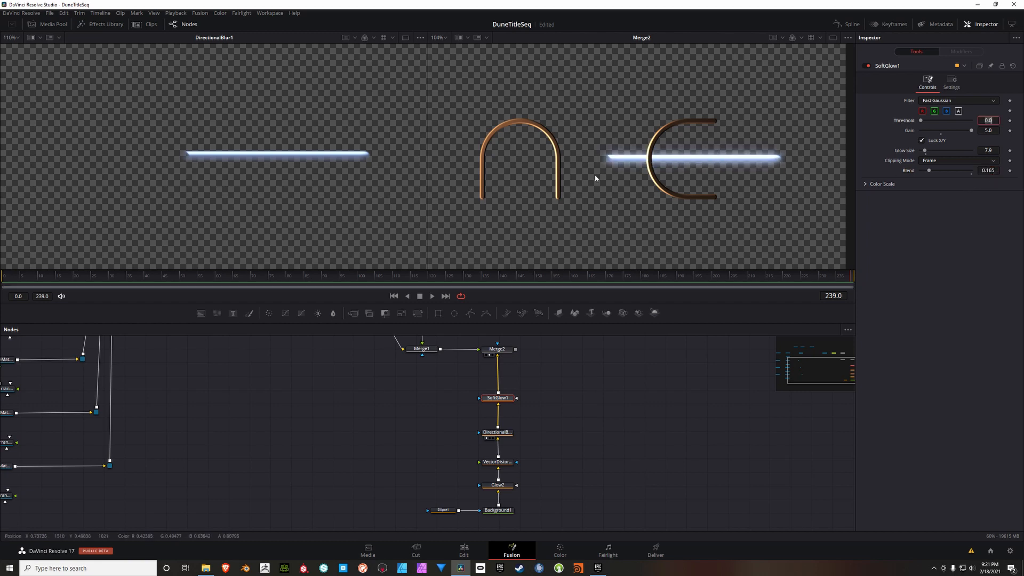
Step: Duplicate the Ellipse1 mask and connect the copy to the Directional Blur's effect mask input
{"action": "left_click_drag", "start_coordinate": [439, 467], "coordinate": [446, 463]}
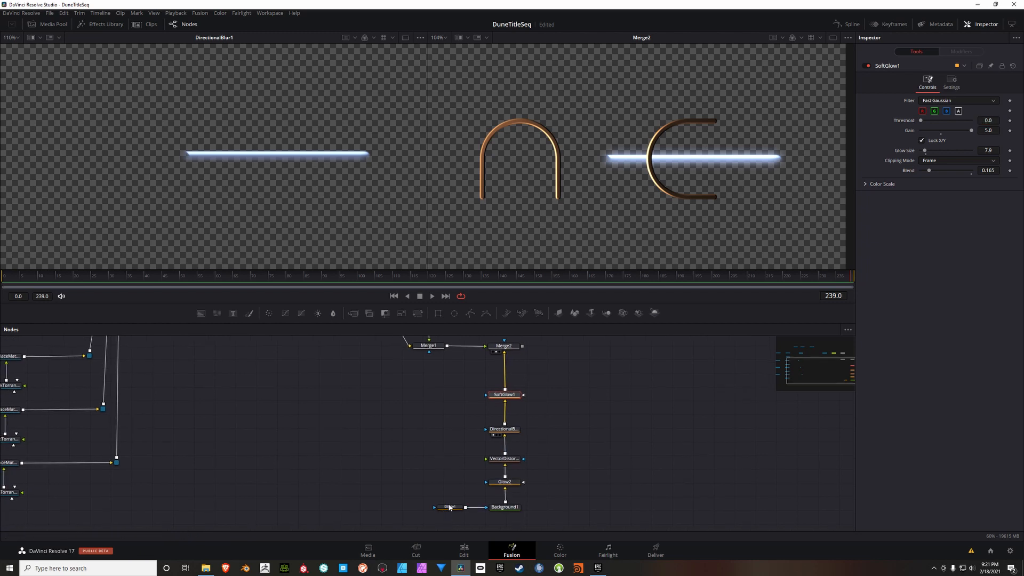
{"action": "left_click", "coordinate": [449, 508]}
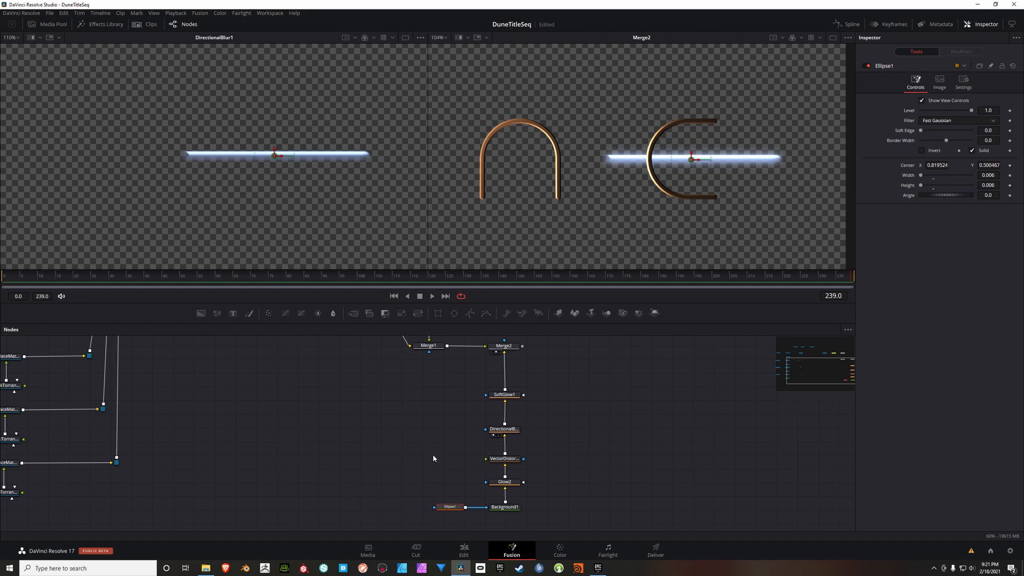
{"action": "left_click", "coordinate": [412, 427]}
{"action": "key", "text": "ctrl+v"}
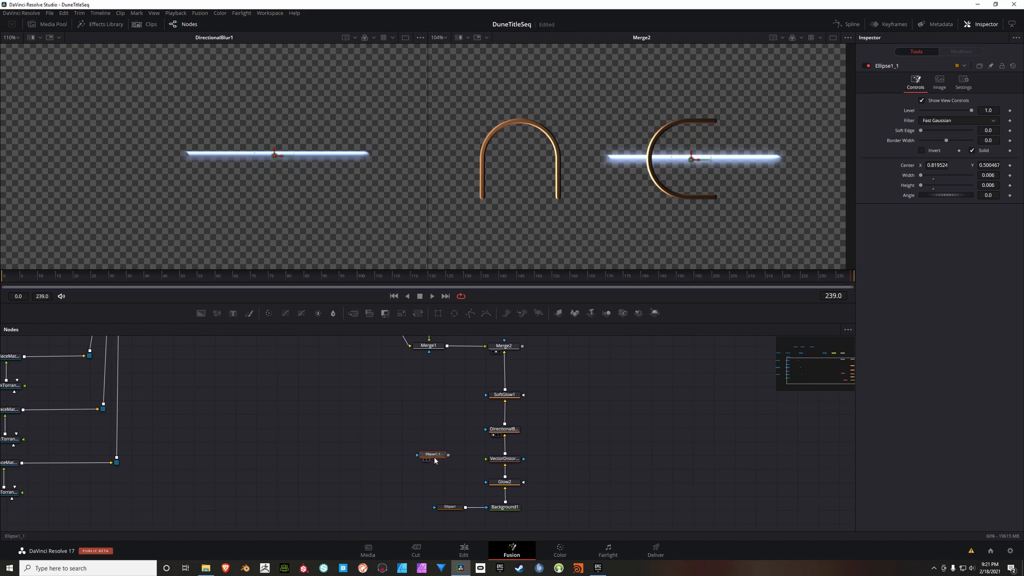
{"action": "left_click_drag", "start_coordinate": [451, 447], "coordinate": [482, 433]}
{"action": "left_click_drag", "start_coordinate": [487, 432], "coordinate": [486, 432]}
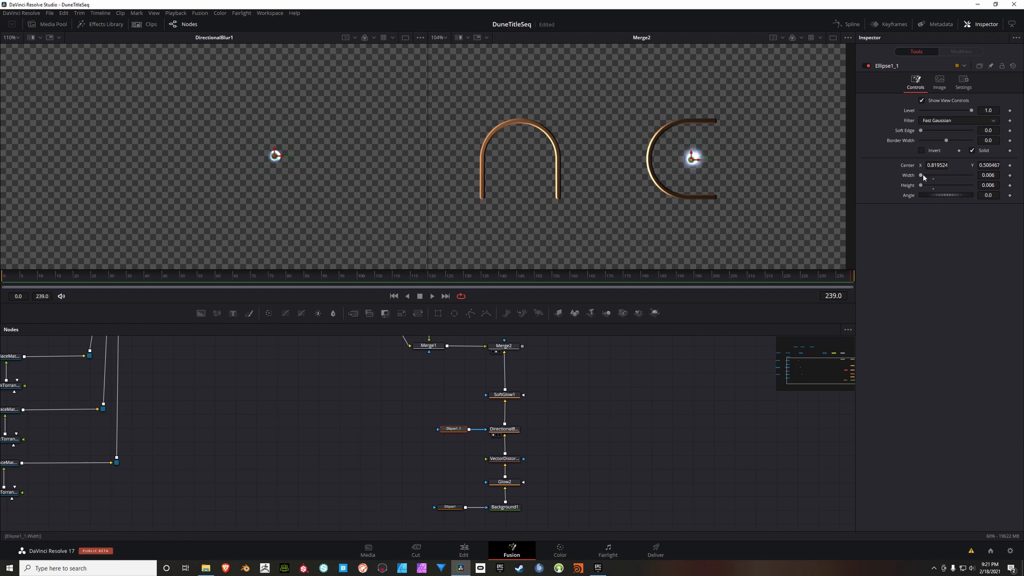
Step: Shift the copied ellipse mask's Center Y to about 0.502 and set its Width to 0.205 and Height to 0.002
{"action": "left_click_drag", "start_coordinate": [922, 177], "coordinate": [929, 176]}
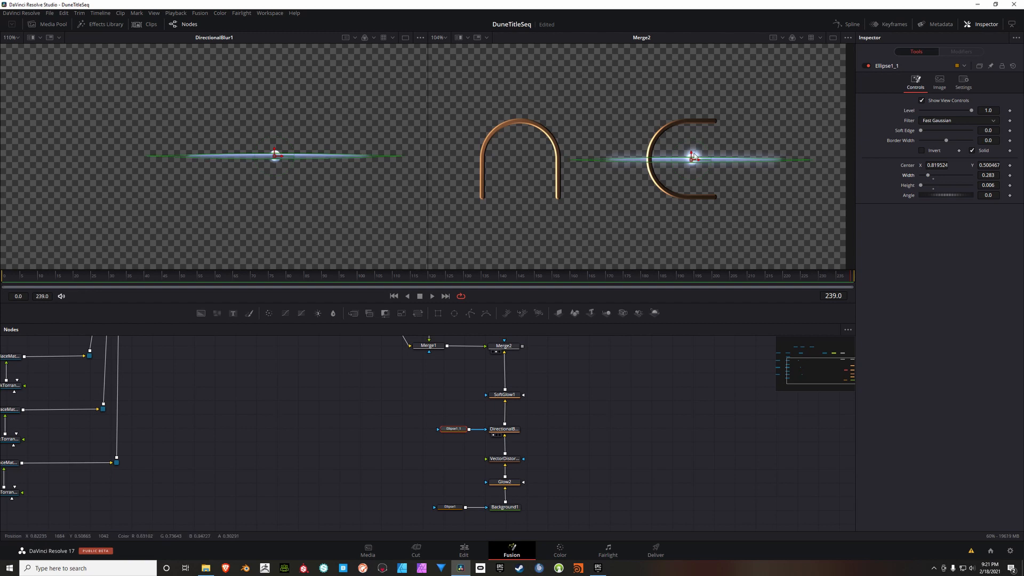
{"action": "left_click_drag", "start_coordinate": [692, 156], "coordinate": [691, 154]}
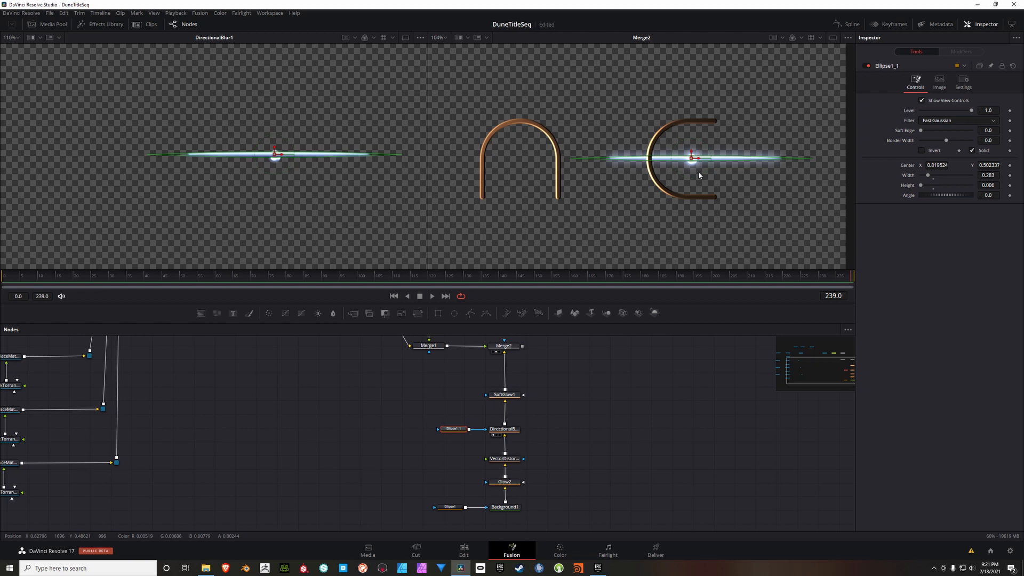
{"action": "left_click", "coordinate": [991, 177]}
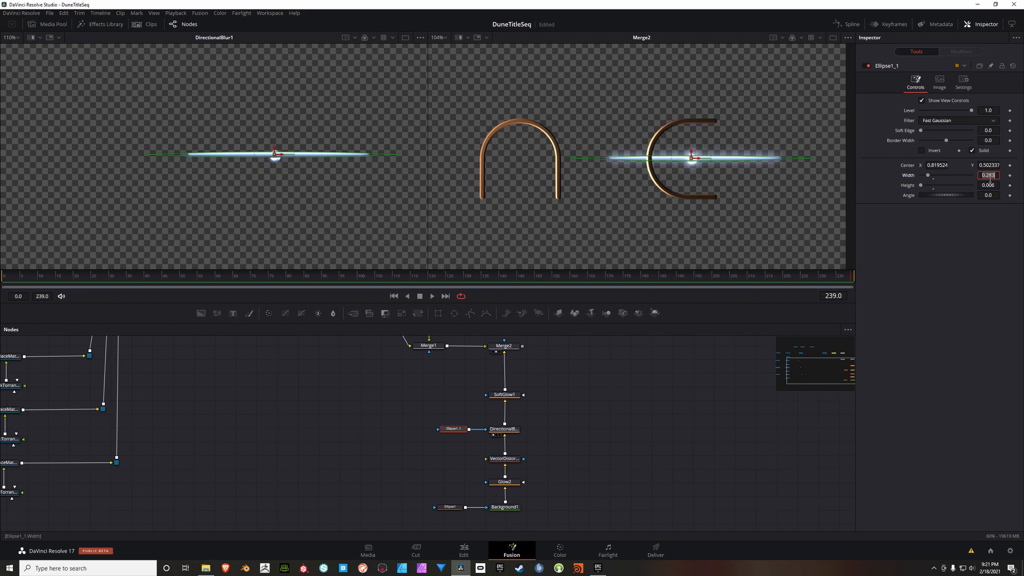
{"action": "type", "text": "0.205"}
{"action": "key", "text": "Tab"}
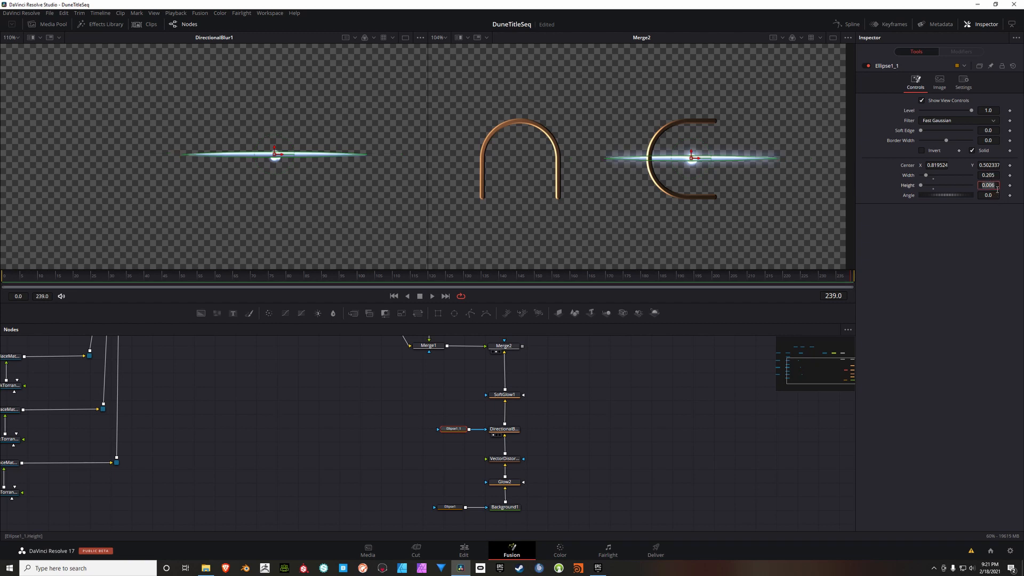
{"action": "type", "text": ".002"}
{"action": "key", "text": "Tab"}
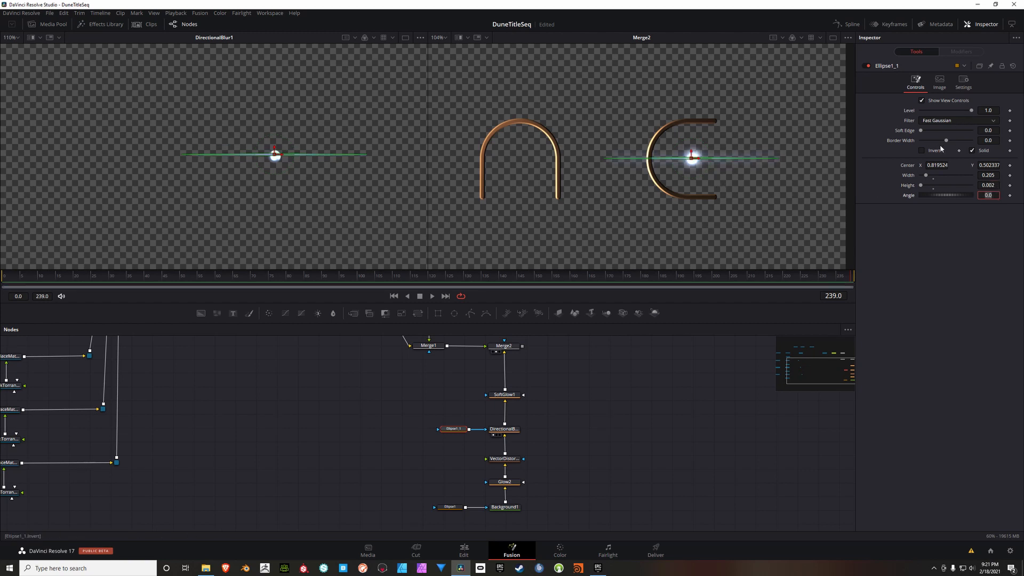
Step: Set the copied ellipse mask's Border Width to 0.0014 and deselect the node
{"action": "left_click", "coordinate": [993, 141]}
{"action": "key", "text": "BackSpace"}
{"action": "type", "text": ".0014"}
{"action": "key", "text": "Tab"}
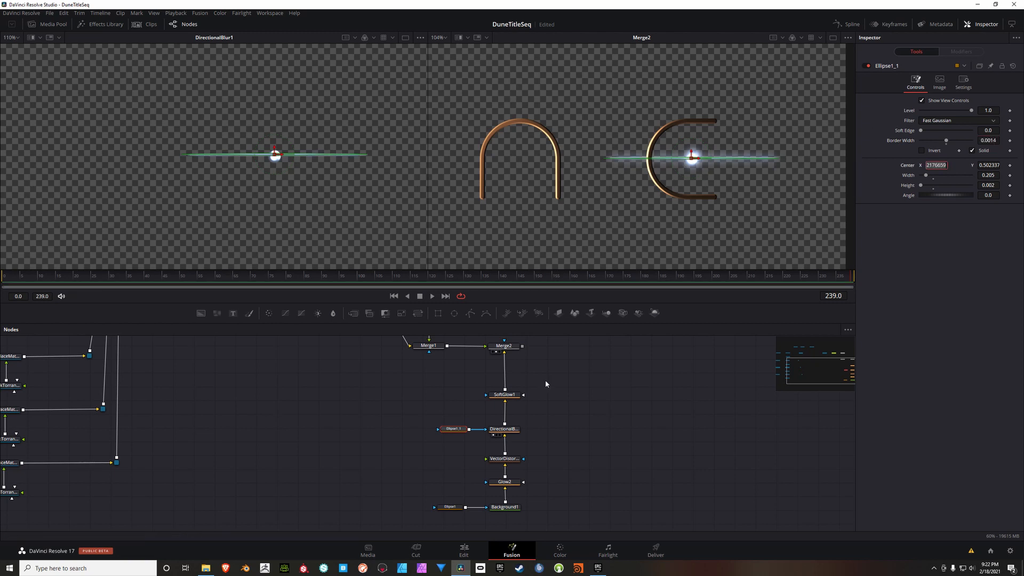
{"action": "left_click", "coordinate": [582, 407]}
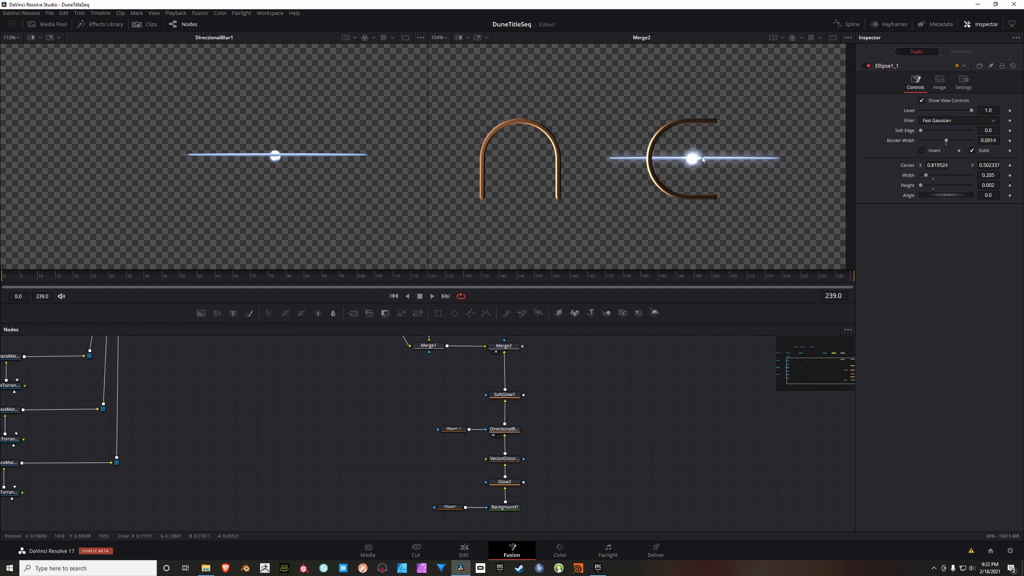
{"action": "scroll", "coordinate": [651, 182], "scroll_direction": "down", "scroll_amount": 5}
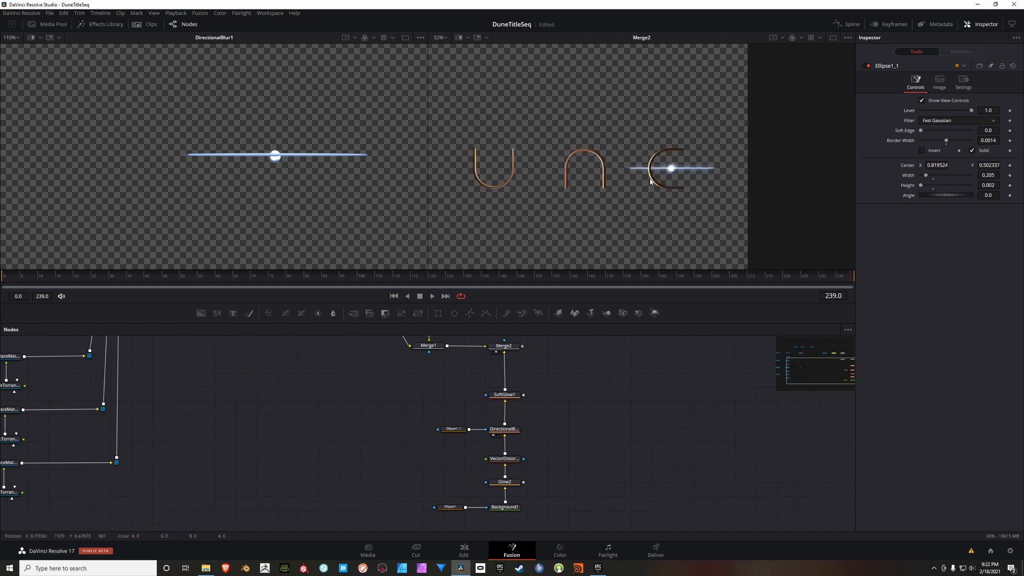
{"action": "scroll", "coordinate": [673, 180], "scroll_direction": "up", "scroll_amount": 5}
{"action": "scroll", "coordinate": [687, 163], "scroll_direction": "down", "scroll_amount": 3}
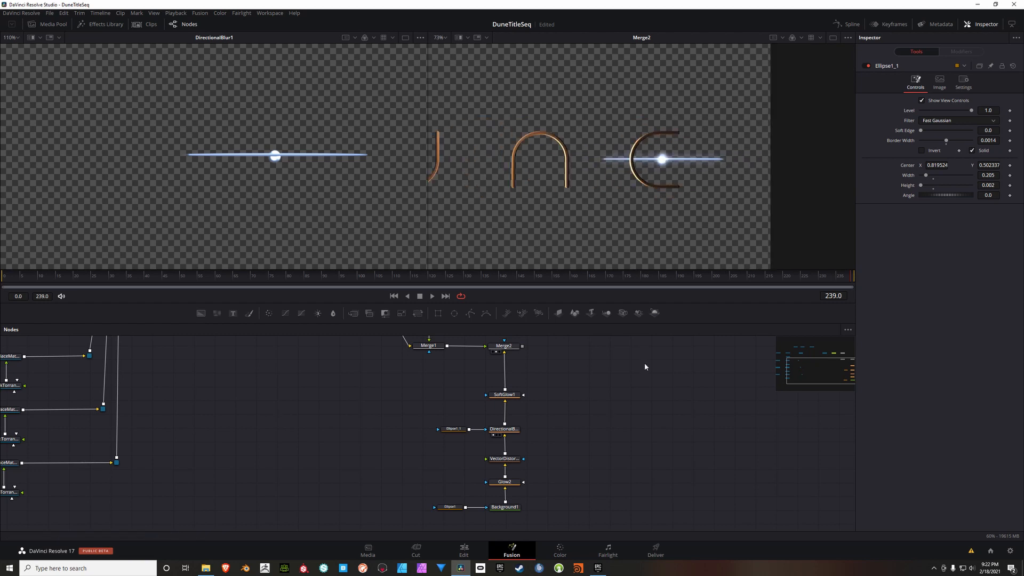
{"action": "left_click_drag", "start_coordinate": [644, 363], "coordinate": [488, 393]}
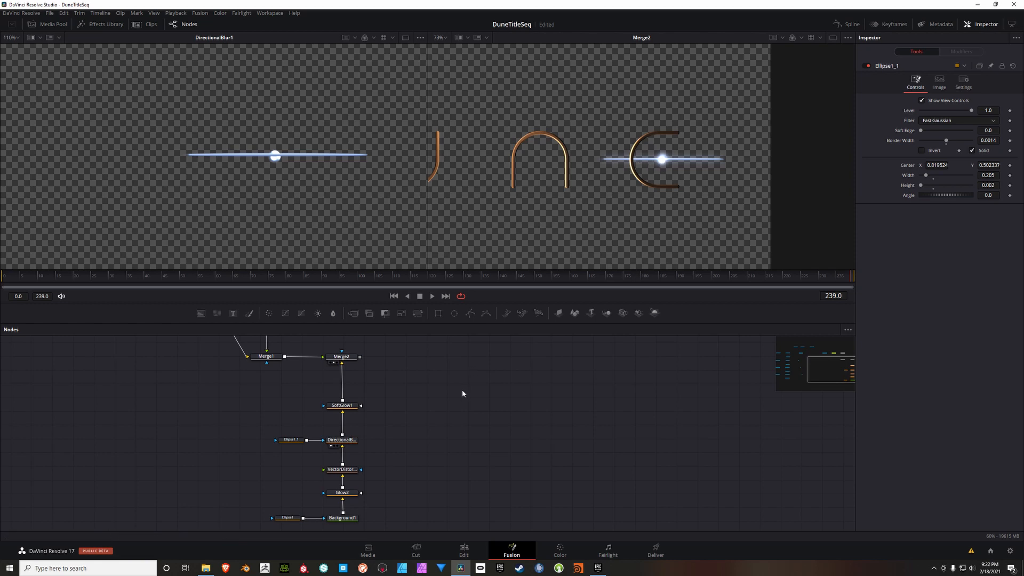
{"action": "left_click_drag", "start_coordinate": [456, 402], "coordinate": [429, 393]}
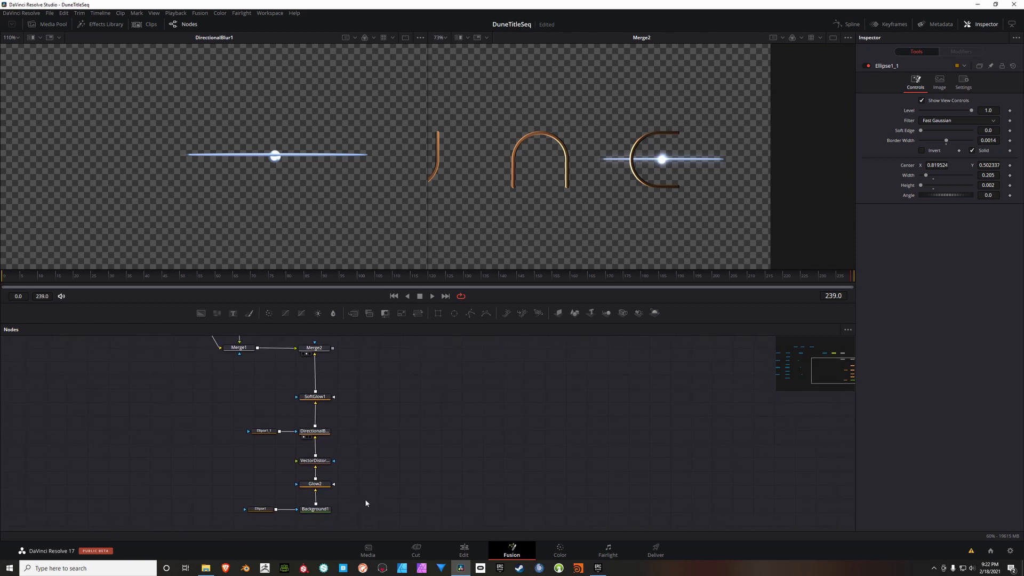
Step: Duplicate the Background1 node together with its Ellipse1 mask into the empty area beside the glow chain
{"action": "left_click_drag", "start_coordinate": [378, 498], "coordinate": [214, 526]}
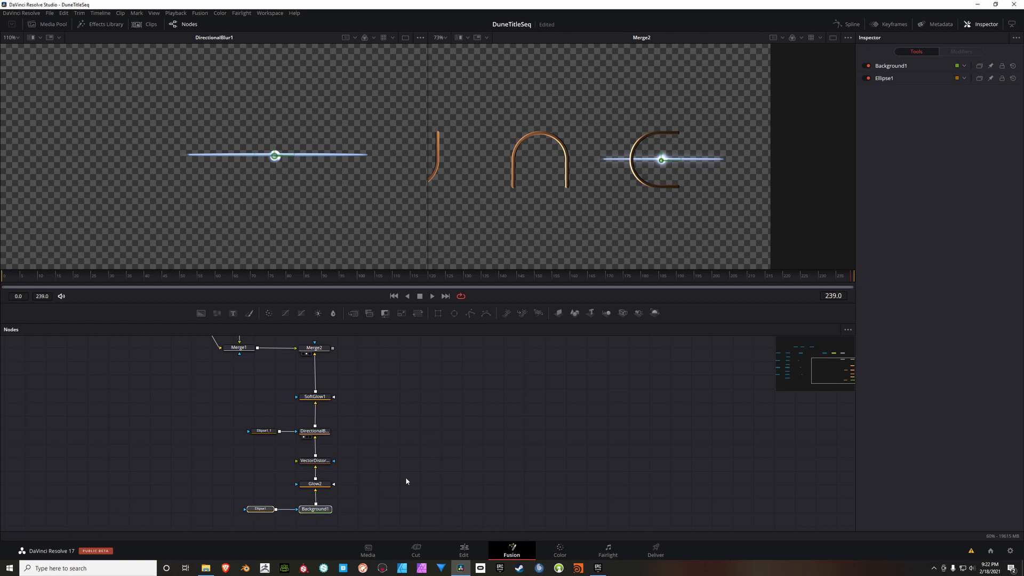
{"action": "left_click", "coordinate": [453, 417]}
{"action": "key", "text": "ctrl+v"}
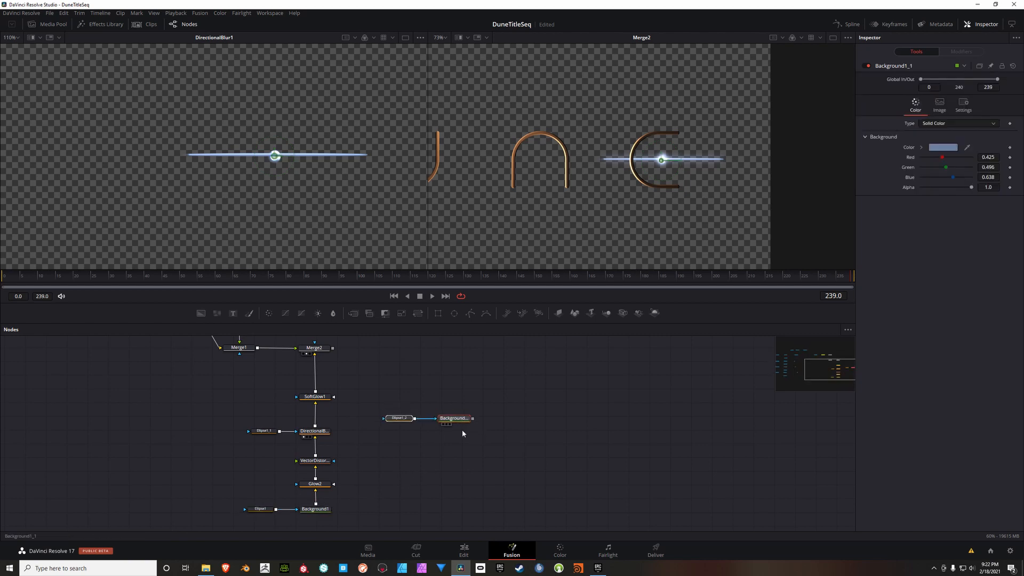
Step: Add a Merge node after Merge2 and connect the duplicated background to it as the foreground
{"action": "left_click", "coordinate": [405, 356]}
{"action": "left_click", "coordinate": [353, 313]}
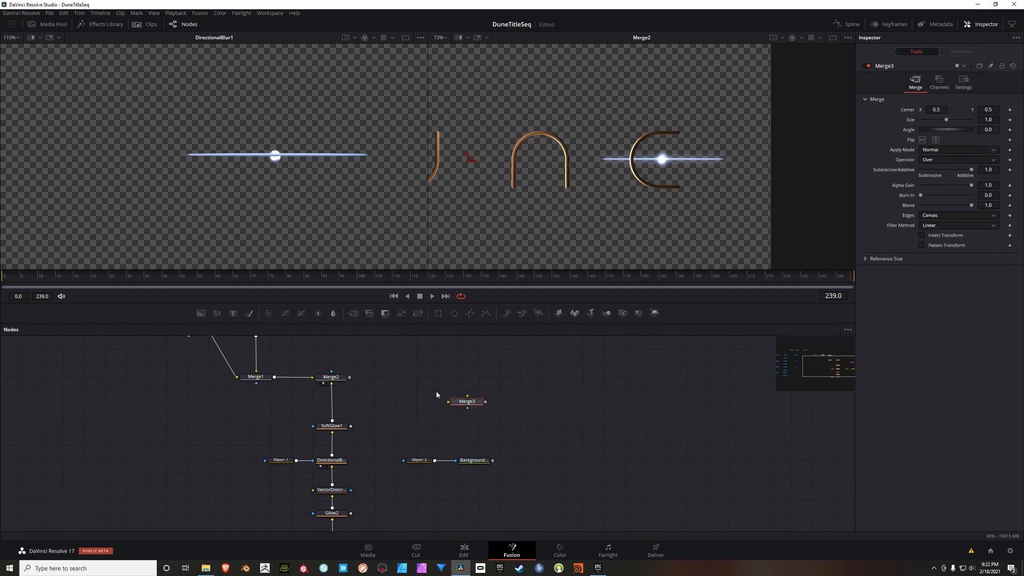
{"action": "left_click_drag", "start_coordinate": [465, 403], "coordinate": [437, 381]}
{"action": "left_click_drag", "start_coordinate": [349, 378], "coordinate": [422, 380]}
{"action": "left_click_drag", "start_coordinate": [519, 433], "coordinate": [411, 479]}
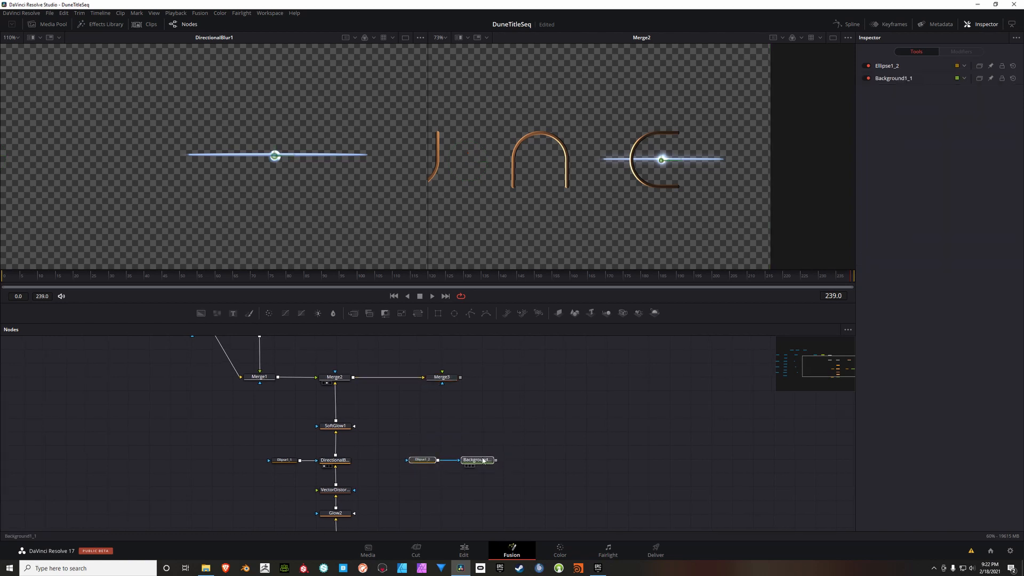
{"action": "left_click_drag", "start_coordinate": [483, 461], "coordinate": [442, 382]}
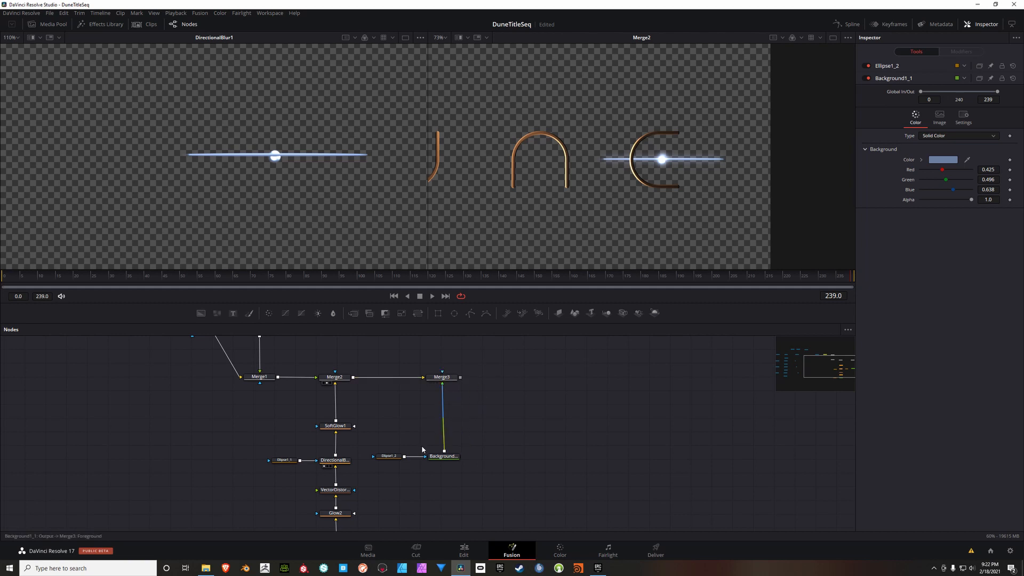
Step: Show Merge3 in the second viewer and set the duplicated background's color to black
{"action": "left_click", "coordinate": [388, 458]}
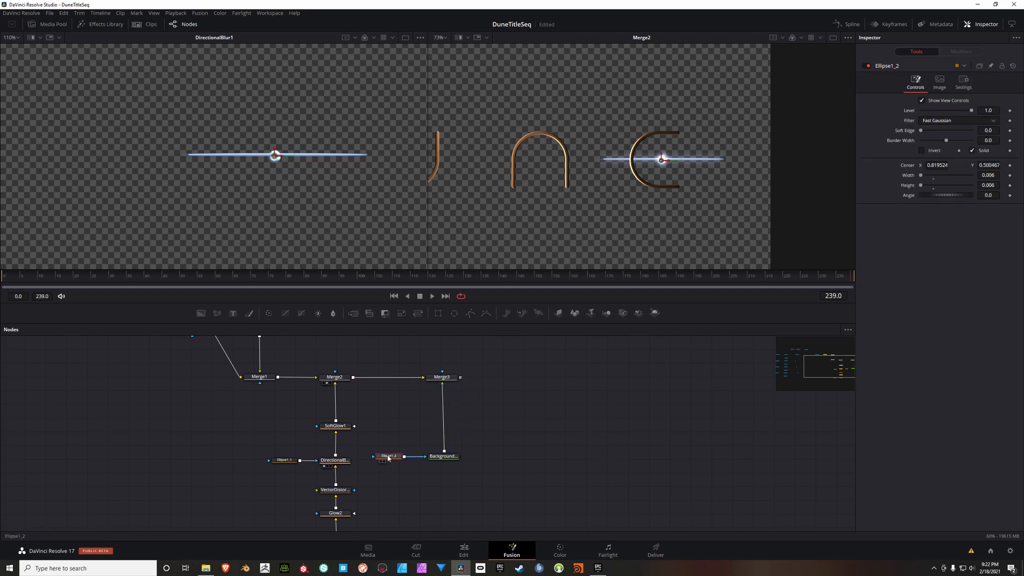
{"action": "left_click", "coordinate": [442, 379]}
{"action": "key", "text": "2"}
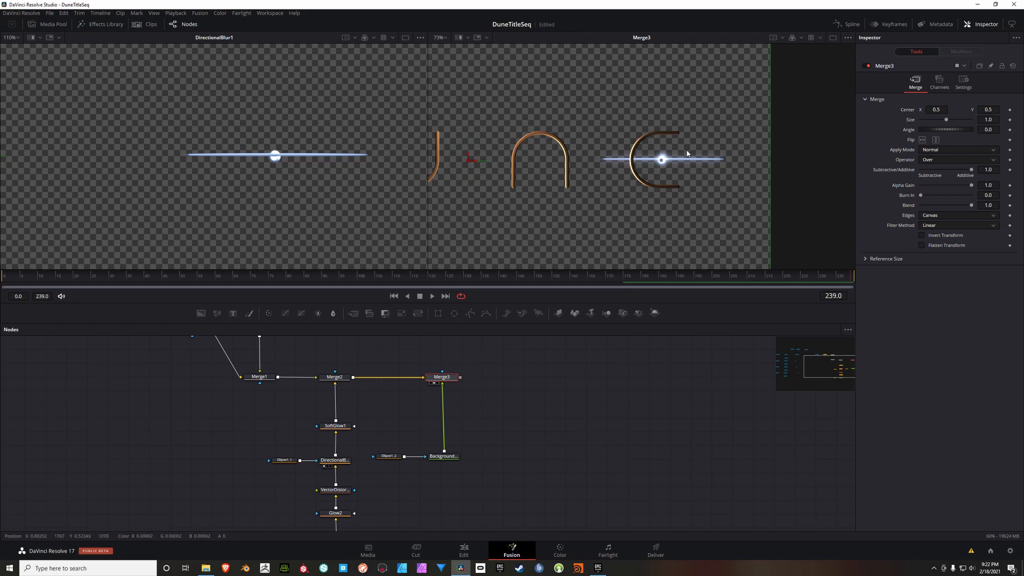
{"action": "left_click", "coordinate": [448, 456]}
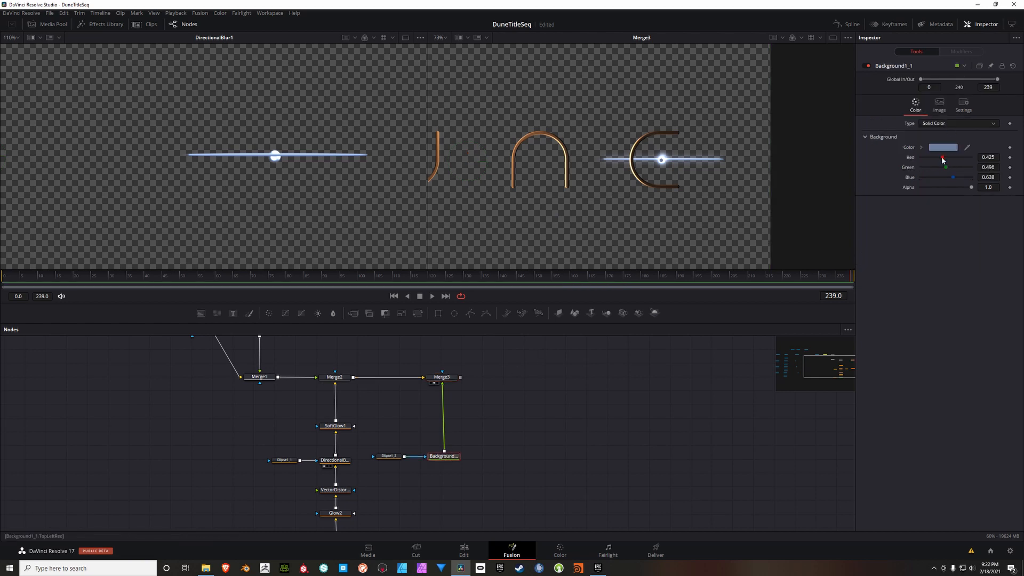
{"action": "left_click_drag", "start_coordinate": [943, 159], "coordinate": [920, 157]}
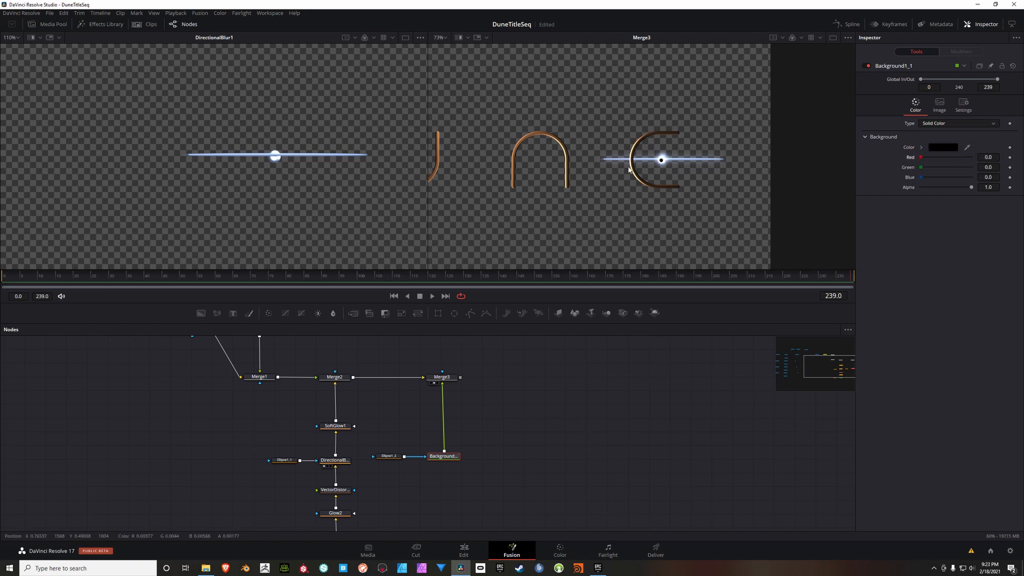
Step: Set the Ellipse1_2 mask's Width and Height to 0.01 and move its center to about X 0.8205, Y 0.5014
{"action": "left_click", "coordinate": [389, 456]}
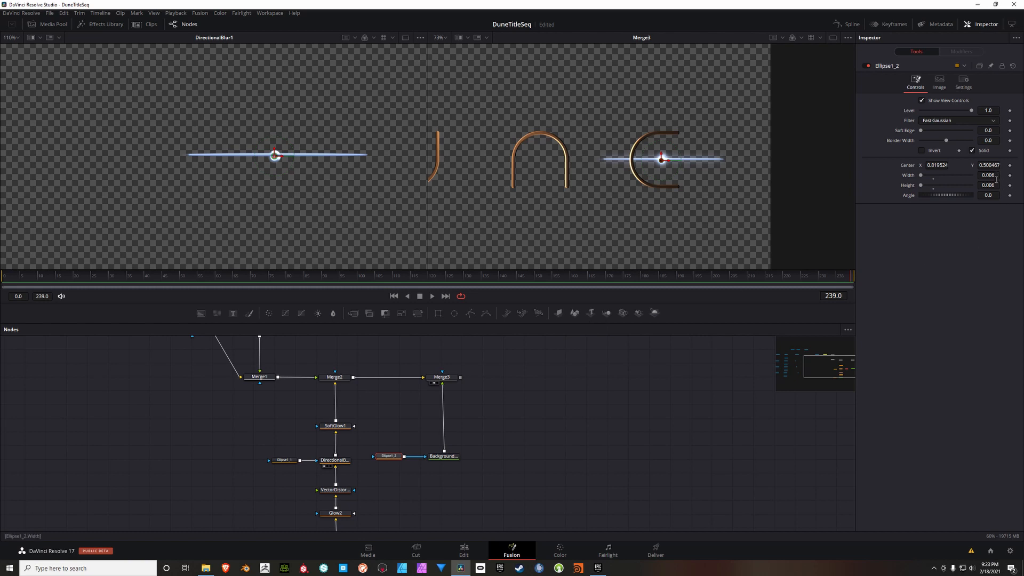
{"action": "left_click_drag", "start_coordinate": [996, 179], "coordinate": [1004, 188]}
{"action": "scroll", "coordinate": [659, 160], "scroll_direction": "up", "scroll_amount": 3}
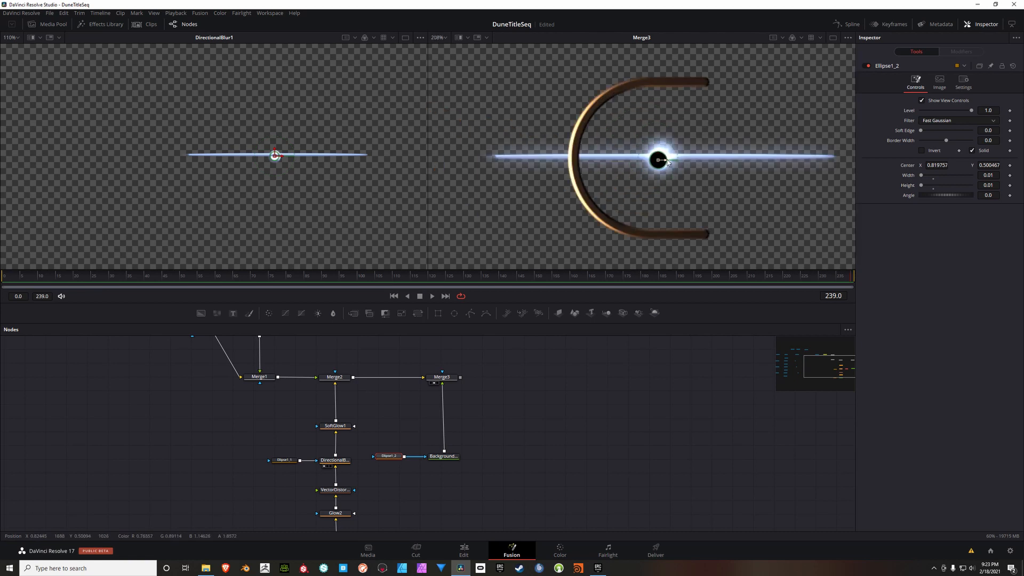
{"action": "left_click_drag", "start_coordinate": [658, 156], "coordinate": [668, 159]}
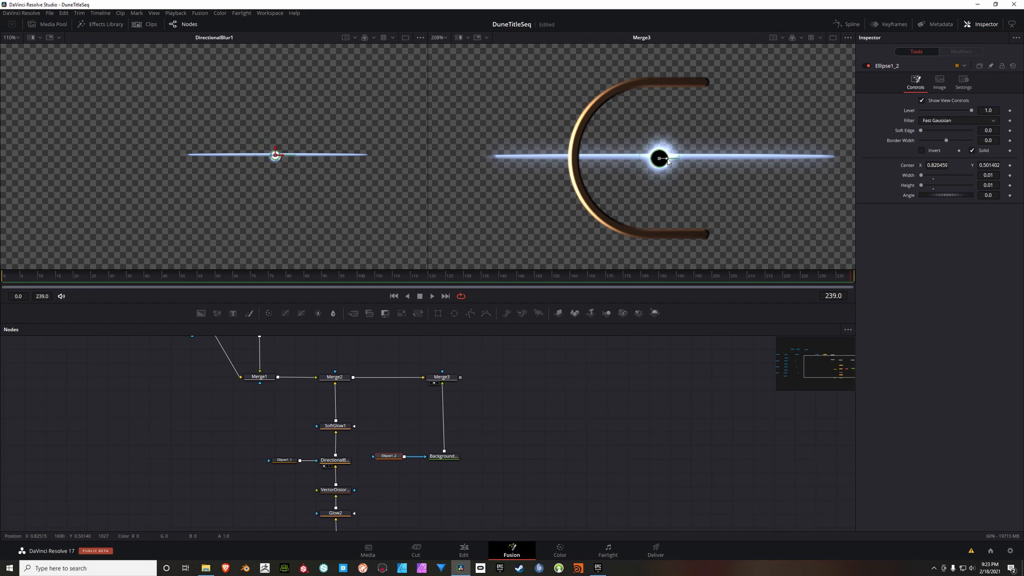
{"action": "key", "text": "ctrl+z"}
Step: Reduce the Ellipse1_2 mask's Width and Height to 0.007 each
{"action": "left_click", "coordinate": [995, 179]}
{"action": "type", "text": "0.007"}
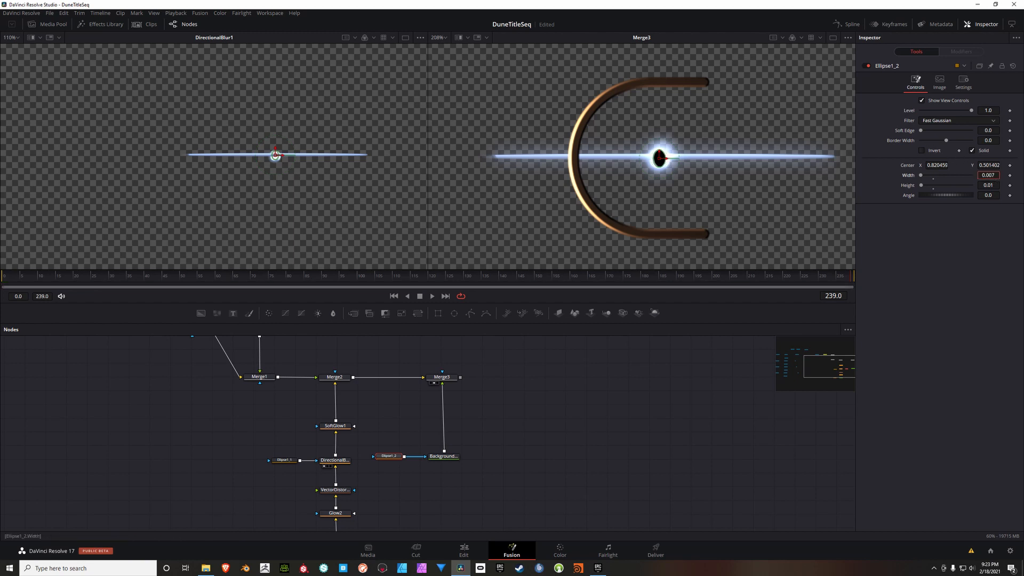
{"action": "key", "text": "Return"}
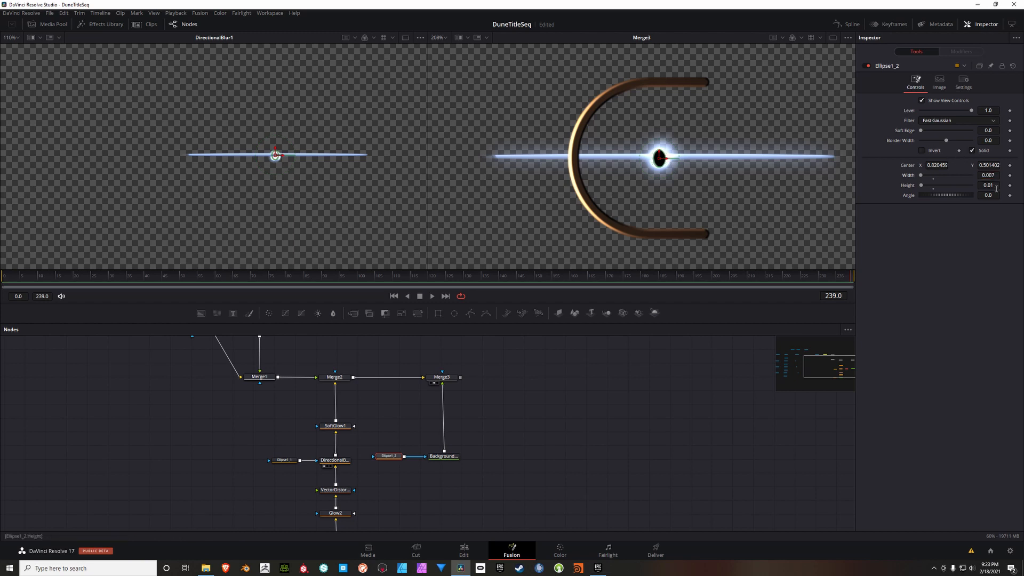
{"action": "left_click", "coordinate": [996, 186]}
{"action": "type", "text": "0.007"}
{"action": "key", "text": "Return"}
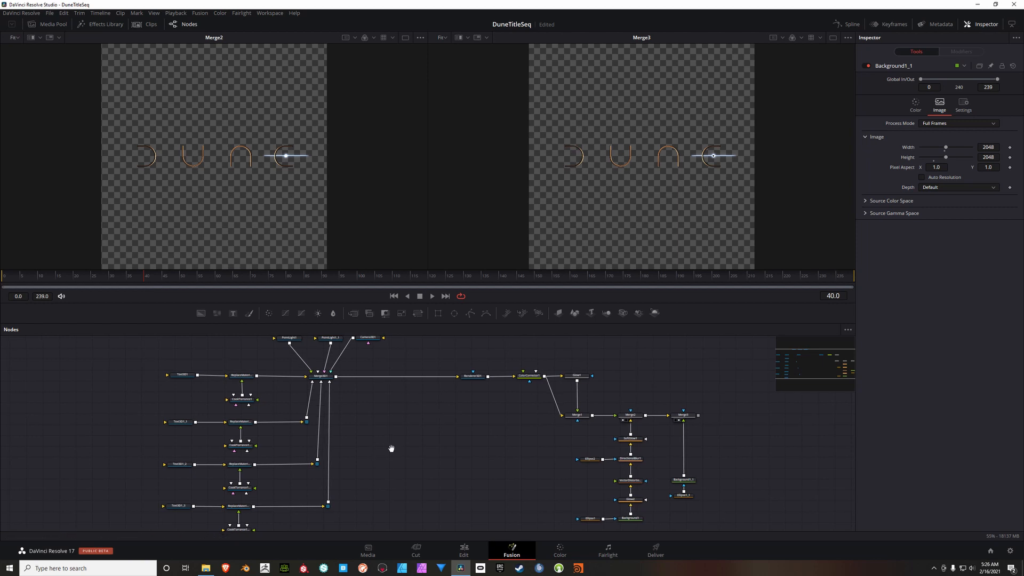
Step: Duplicate the four letter branches with their materials, both point lights and Merge3D1, placing the copy below the original tree
{"action": "left_click_drag", "start_coordinate": [393, 450], "coordinate": [429, 456]}
{"action": "scroll", "coordinate": [430, 432], "scroll_direction": "down", "scroll_amount": 2}
{"action": "scroll", "coordinate": [403, 425], "scroll_direction": "up", "scroll_amount": 2}
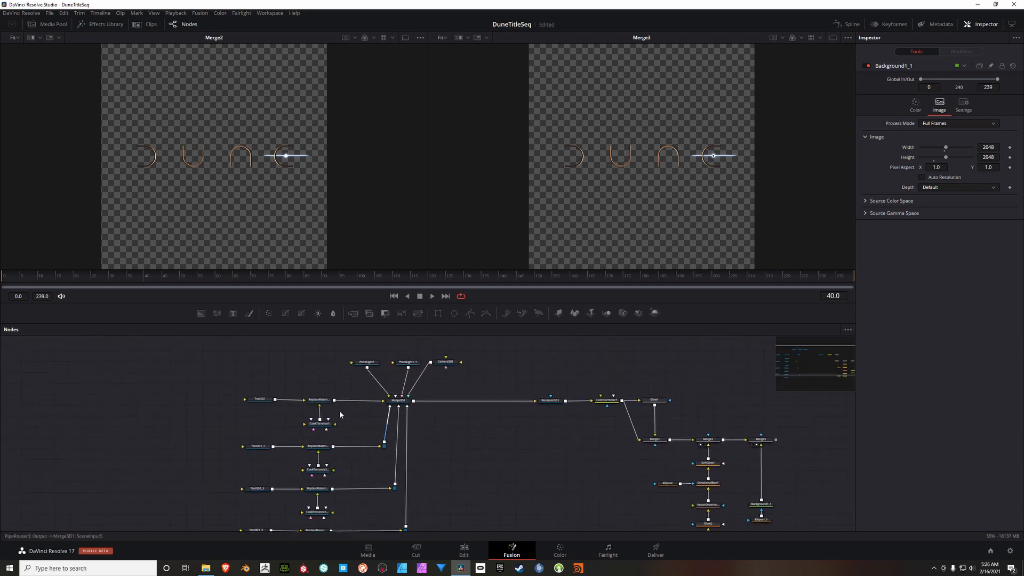
{"action": "left_click_drag", "start_coordinate": [276, 424], "coordinate": [274, 382]}
{"action": "left_click_drag", "start_coordinate": [352, 385], "coordinate": [332, 435]}
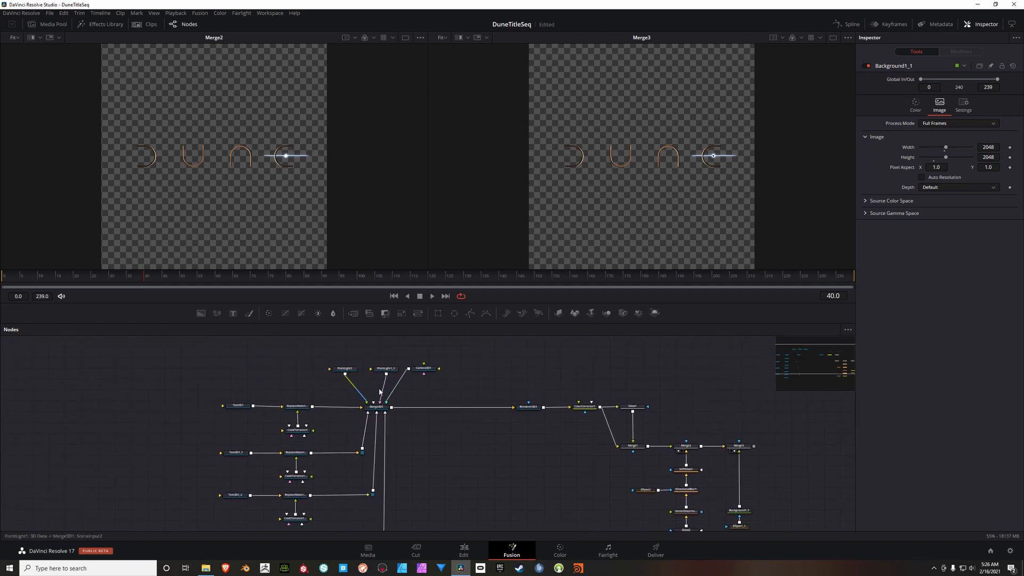
{"action": "scroll", "coordinate": [401, 446], "scroll_direction": "down", "scroll_amount": 2}
{"action": "scroll", "coordinate": [401, 448], "scroll_direction": "down", "scroll_amount": 2}
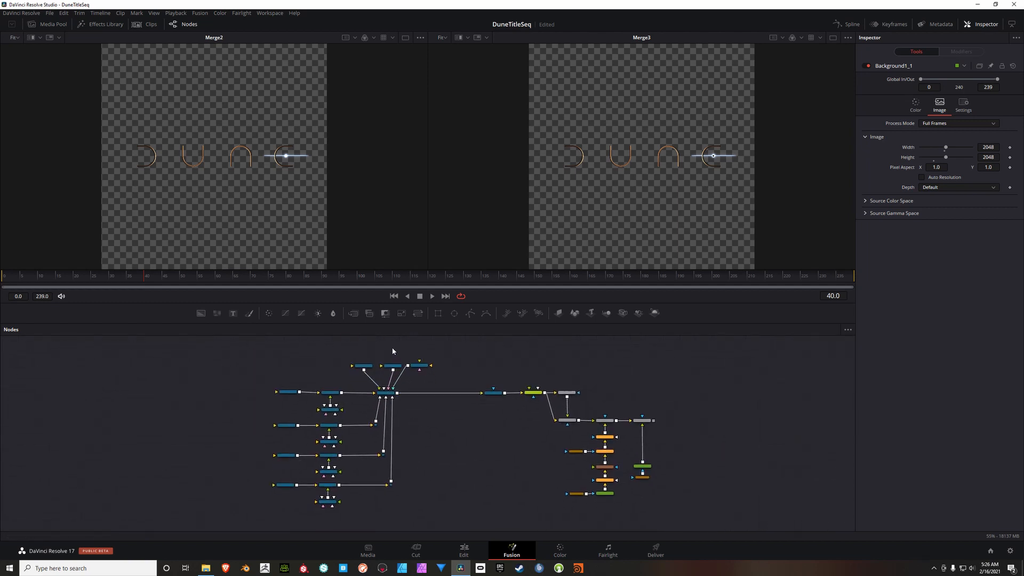
{"action": "left_click_drag", "start_coordinate": [392, 348], "coordinate": [251, 510]}
{"action": "left_click_drag", "start_coordinate": [451, 482], "coordinate": [401, 426]}
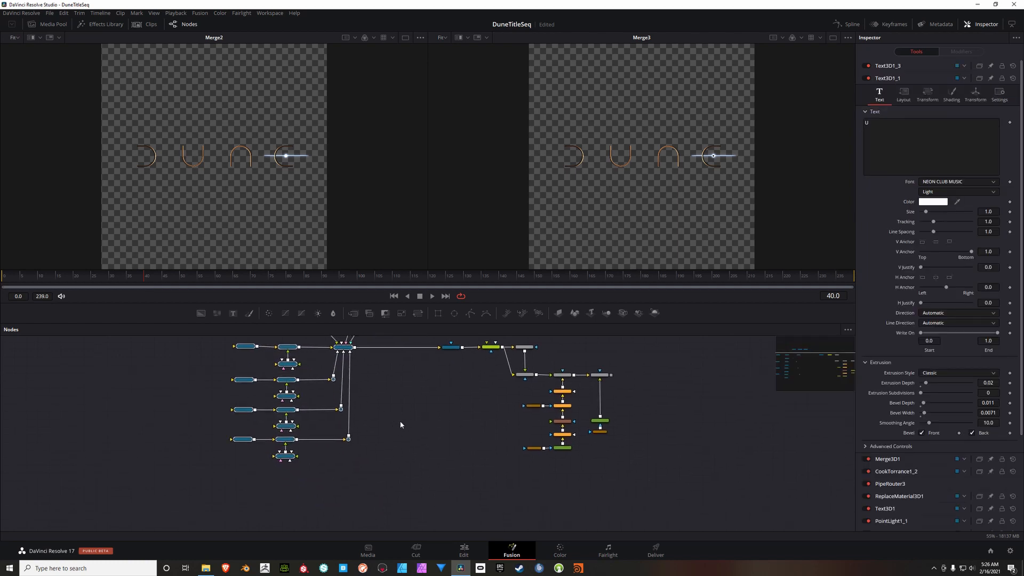
{"action": "scroll", "coordinate": [393, 433], "scroll_direction": "down", "scroll_amount": 10}
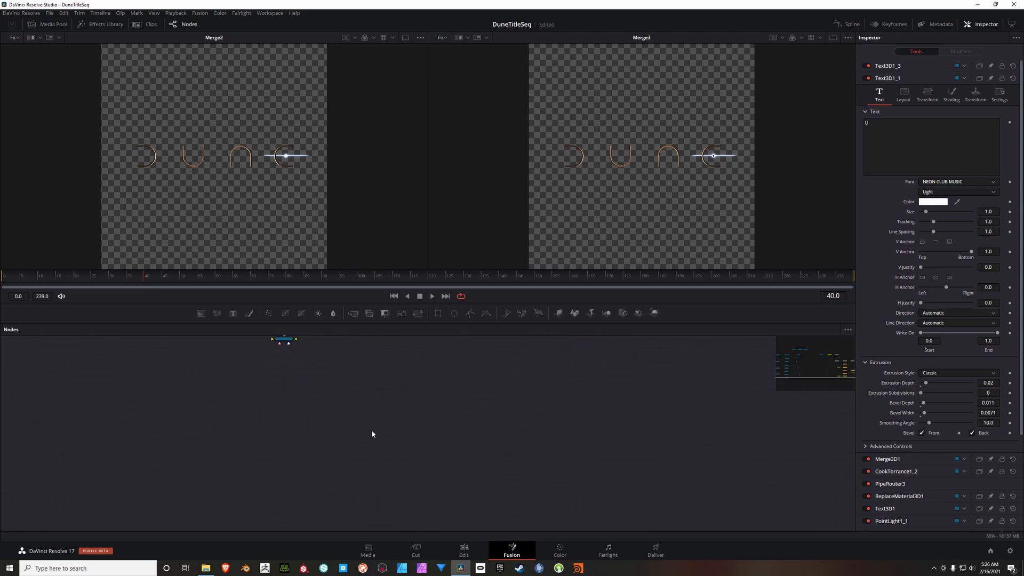
{"action": "key", "text": "ctrl+v"}
{"action": "left_click_drag", "start_coordinate": [431, 423], "coordinate": [420, 495]}
{"action": "left_click_drag", "start_coordinate": [385, 434], "coordinate": [358, 442]}
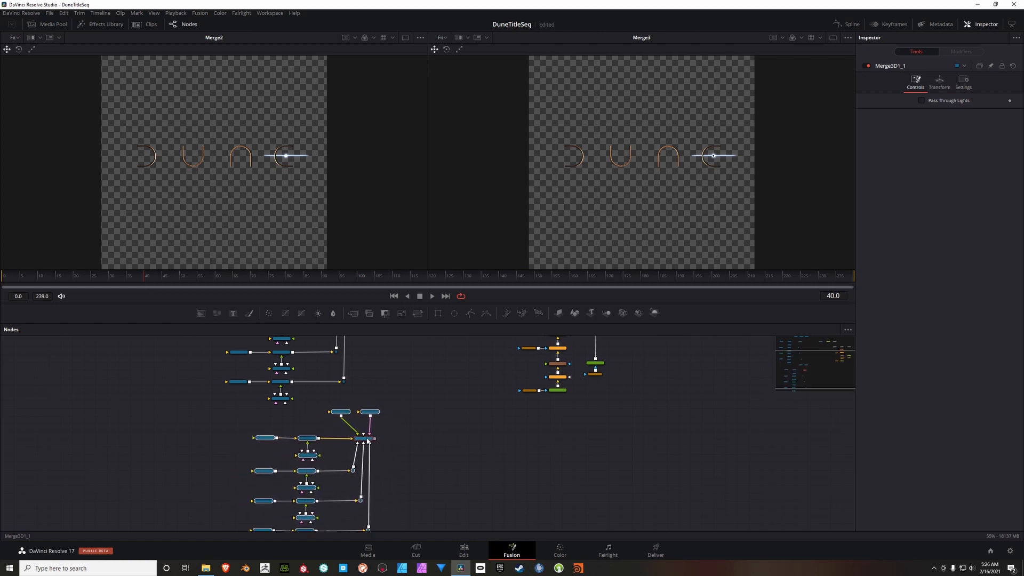
{"action": "left_click", "coordinate": [436, 401]}
Step: Move Camera3D1 between the two node trees and connect it to the duplicated Merge3D1_1 as well
{"action": "left_click_drag", "start_coordinate": [435, 368], "coordinate": [428, 442]}
{"action": "left_click_drag", "start_coordinate": [388, 385], "coordinate": [390, 395]}
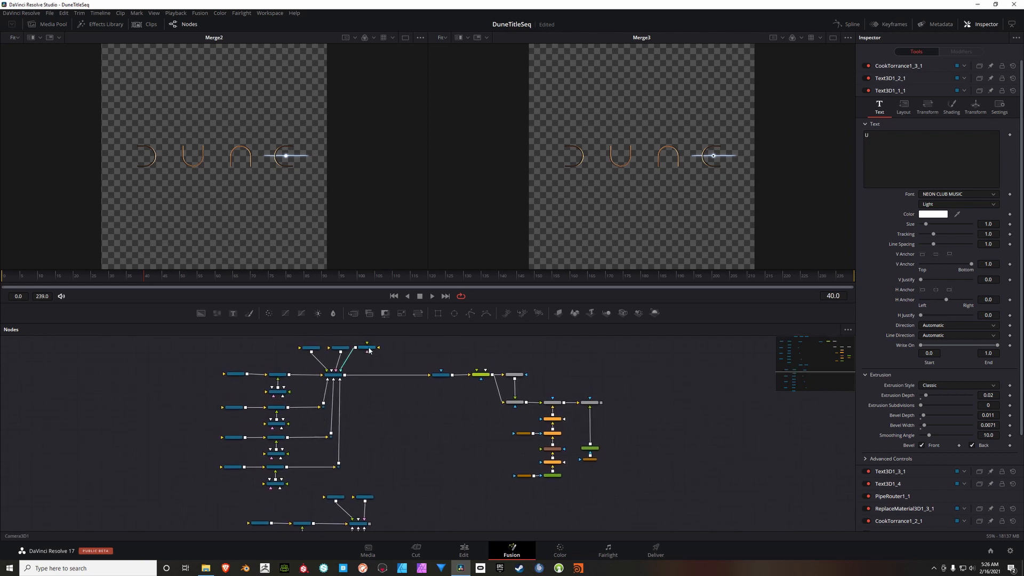
{"action": "left_click_drag", "start_coordinate": [371, 347], "coordinate": [385, 415]}
{"action": "scroll", "coordinate": [392, 443], "scroll_direction": "up", "scroll_amount": 3}
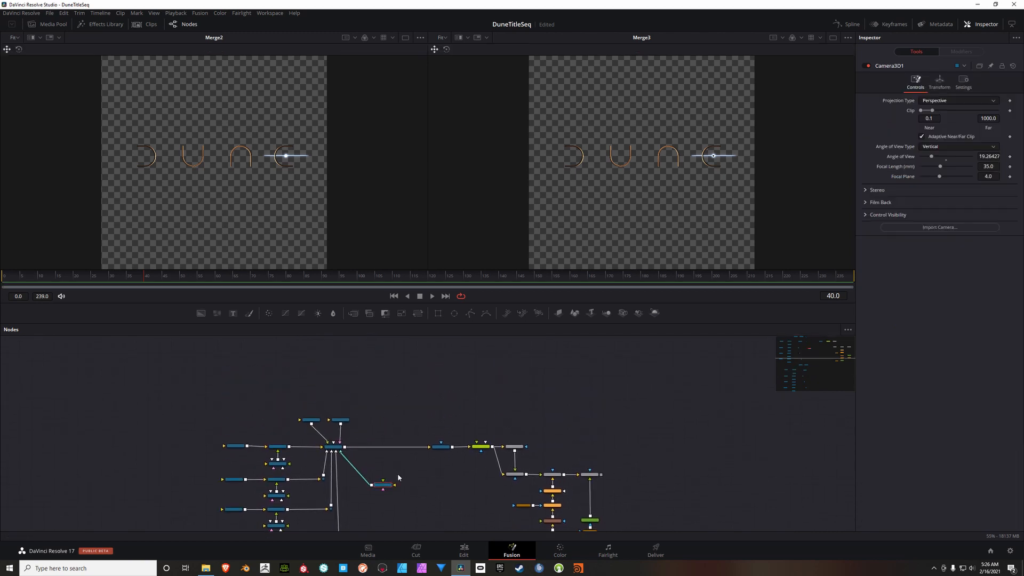
{"action": "scroll", "coordinate": [399, 478], "scroll_direction": "down", "scroll_amount": 3}
{"action": "scroll", "coordinate": [398, 435], "scroll_direction": "up", "scroll_amount": 5}
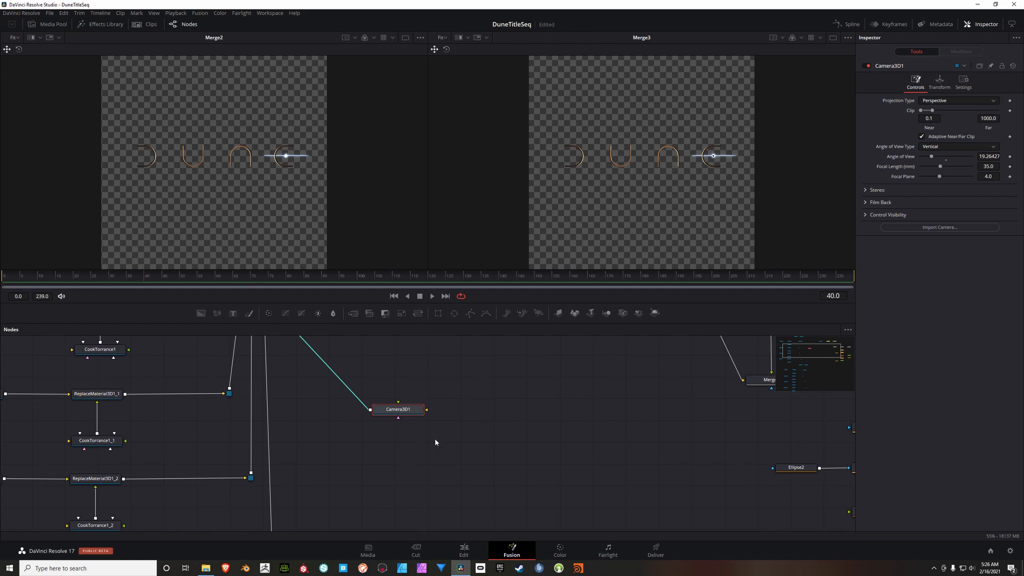
{"action": "scroll", "coordinate": [435, 443], "scroll_direction": "down", "scroll_amount": 1}
{"action": "scroll", "coordinate": [435, 442], "scroll_direction": "down", "scroll_amount": 5}
{"action": "left_click_drag", "start_coordinate": [457, 469], "coordinate": [431, 479]}
{"action": "left_click_drag", "start_coordinate": [386, 364], "coordinate": [420, 332]}
Step: Show Merge3D1_1 in the first viewer and shift its text and material nodes away from it to make room
{"action": "left_click", "coordinate": [328, 438]}
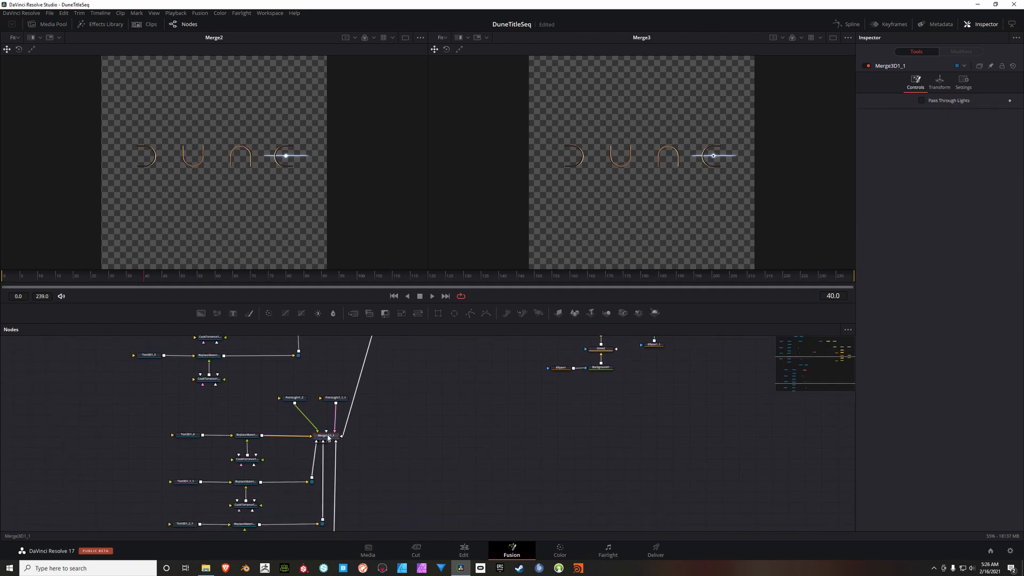
{"action": "left_click_drag", "start_coordinate": [328, 438], "coordinate": [269, 218]}
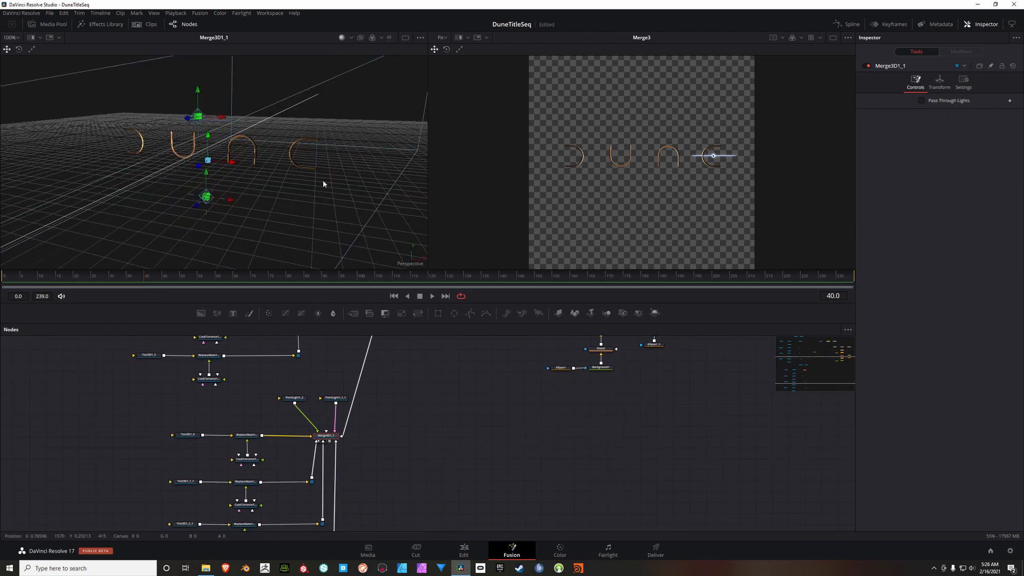
{"action": "left_click_drag", "start_coordinate": [385, 484], "coordinate": [471, 414]}
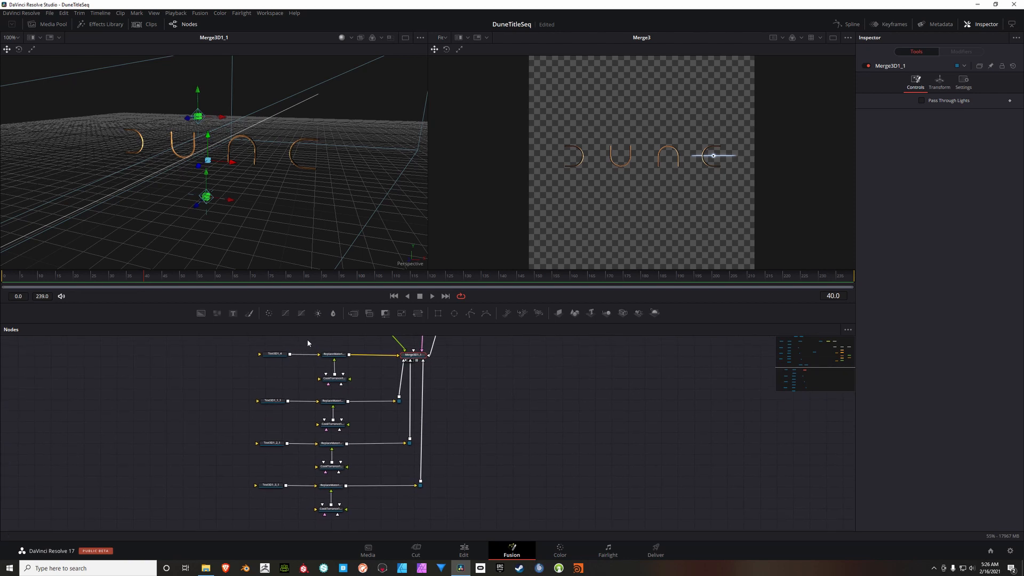
{"action": "left_click_drag", "start_coordinate": [336, 342], "coordinate": [291, 357]}
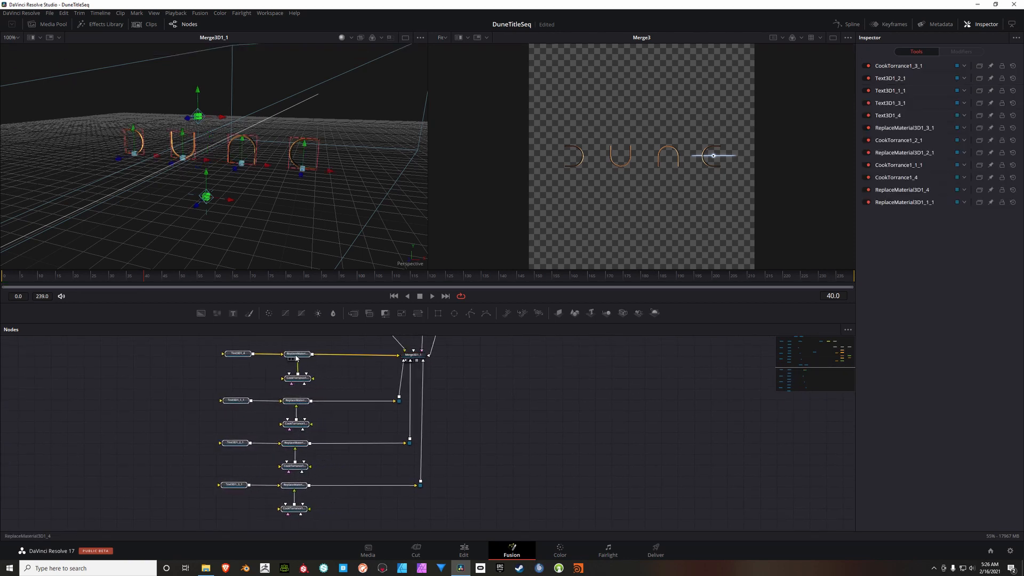
{"action": "left_click_drag", "start_coordinate": [360, 377], "coordinate": [363, 385]}
Step: Insert a Duplicate 3D node between the first copied letter's Replace Material node and Merge3D1_1, and select that merge
{"action": "scroll", "coordinate": [344, 377], "scroll_direction": "up", "scroll_amount": 3}
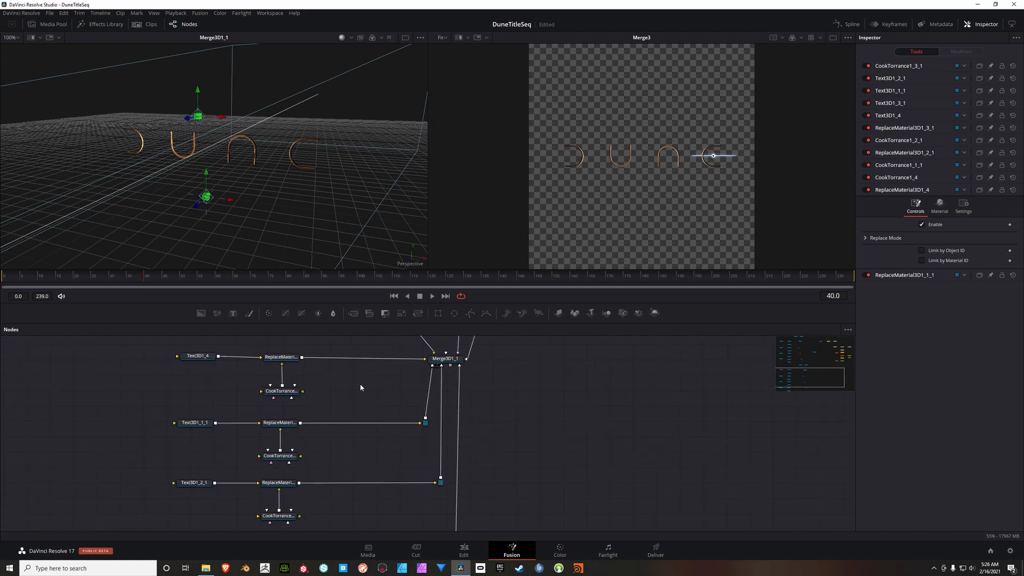
{"action": "left_click_drag", "start_coordinate": [361, 399], "coordinate": [375, 419]}
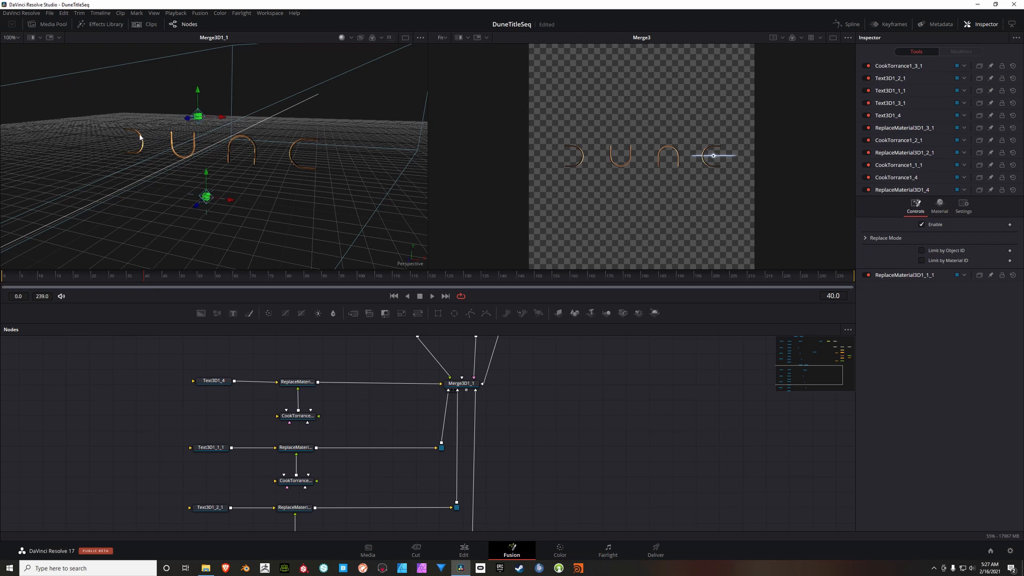
{"action": "left_click_drag", "start_coordinate": [373, 421], "coordinate": [373, 422]}
{"action": "right_click", "coordinate": [348, 361]}
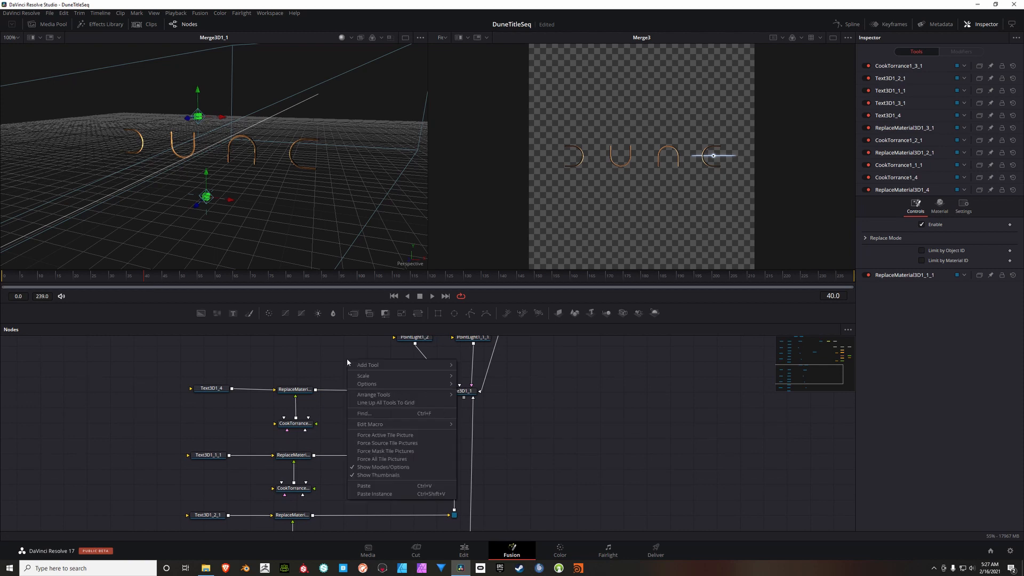
{"action": "mouse_move", "coordinate": [406, 365]}
{"action": "mouse_move", "coordinate": [480, 320]}
{"action": "mouse_move", "coordinate": [481, 263]}
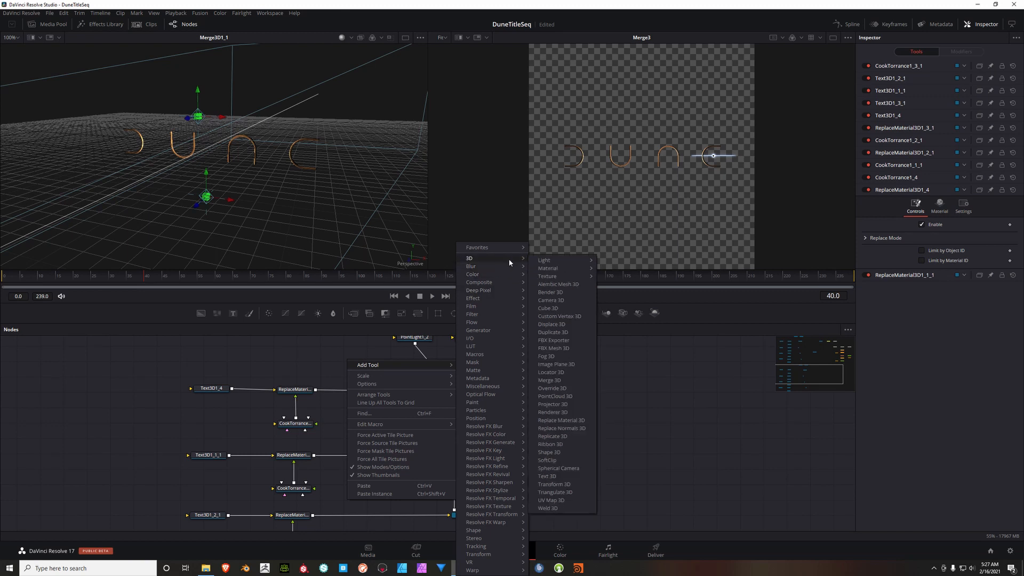
{"action": "left_click", "coordinate": [553, 331]}
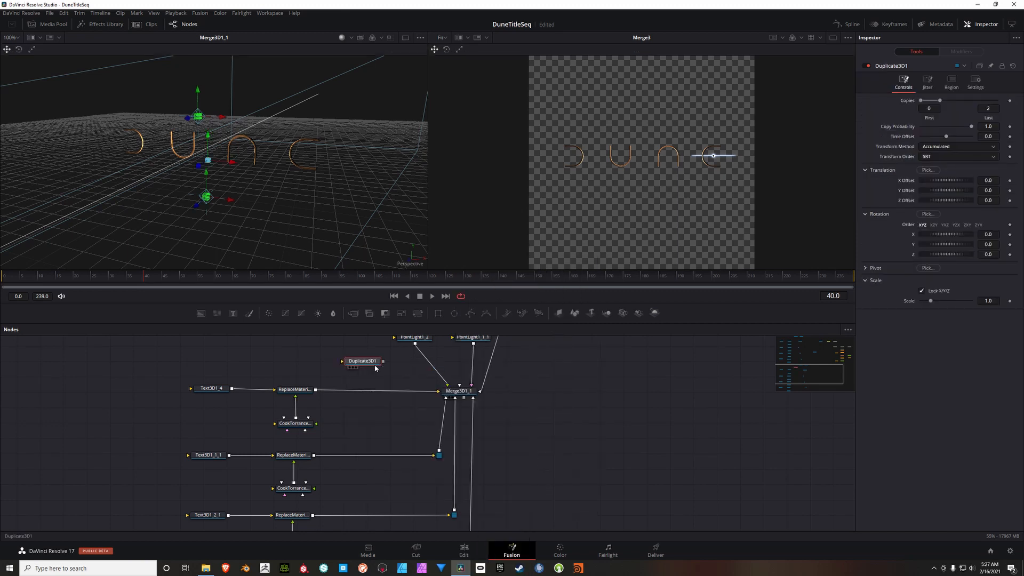
{"action": "left_click", "coordinate": [372, 395]}
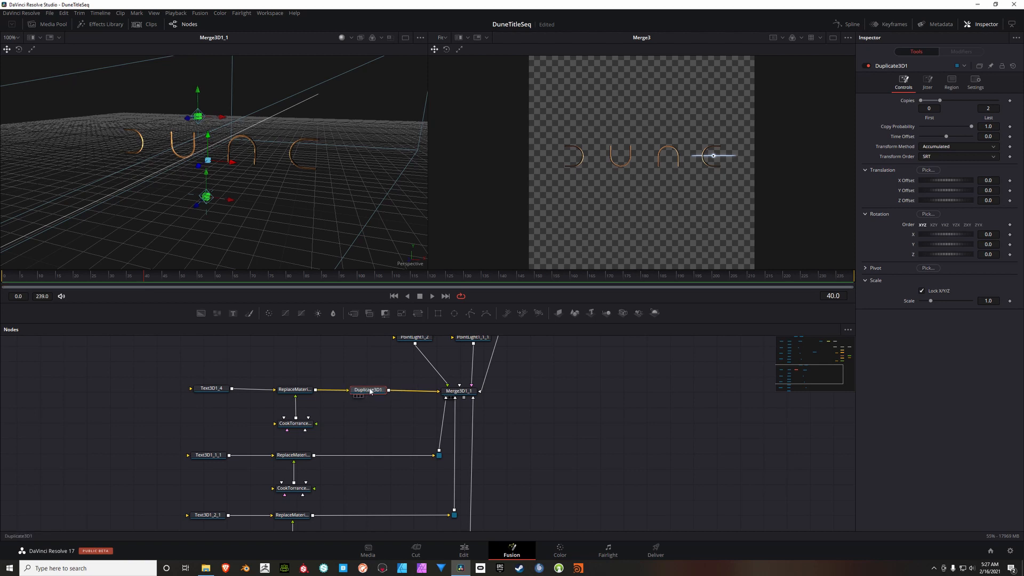
{"action": "left_click", "coordinate": [455, 394]}
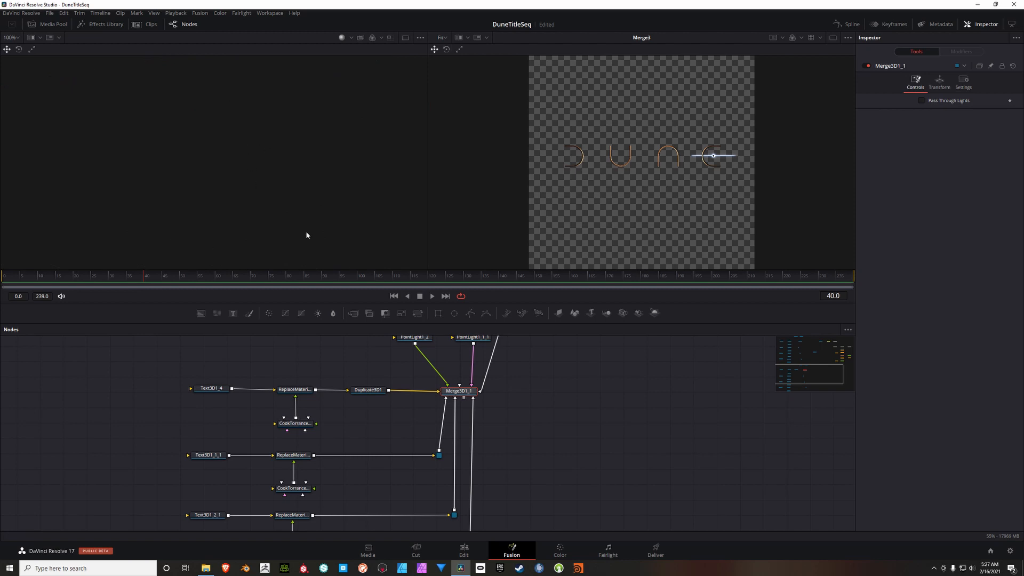
Step: Try out five copies on Duplicate3D1 with rough translation offsets of about X 0.493, Y -0.087, Z -1.16 and X rotation -2.6
{"action": "left_click", "coordinate": [368, 390]}
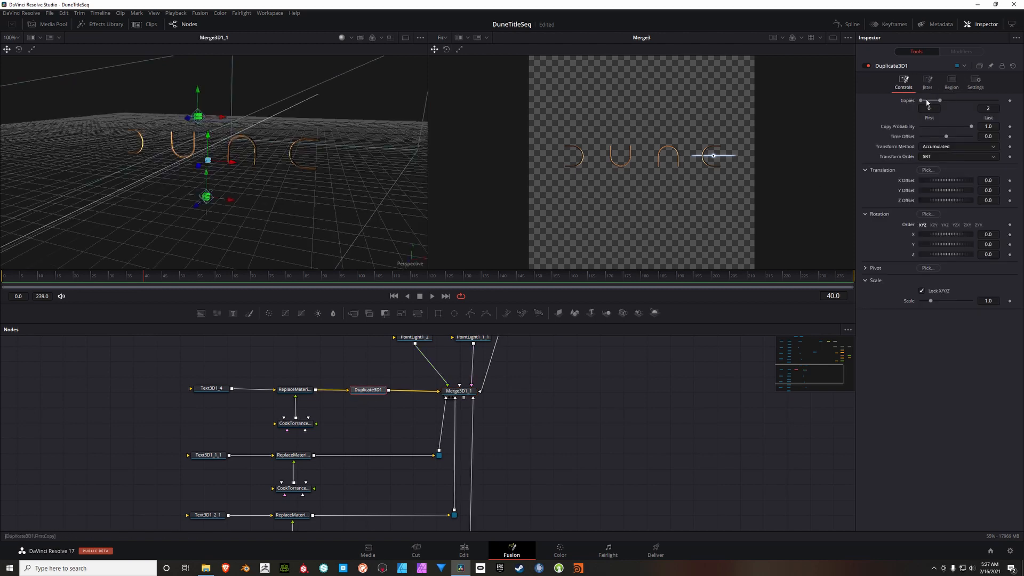
{"action": "left_click_drag", "start_coordinate": [248, 174], "coordinate": [261, 204]}
{"action": "scroll", "coordinate": [200, 157], "scroll_direction": "up", "scroll_amount": 3}
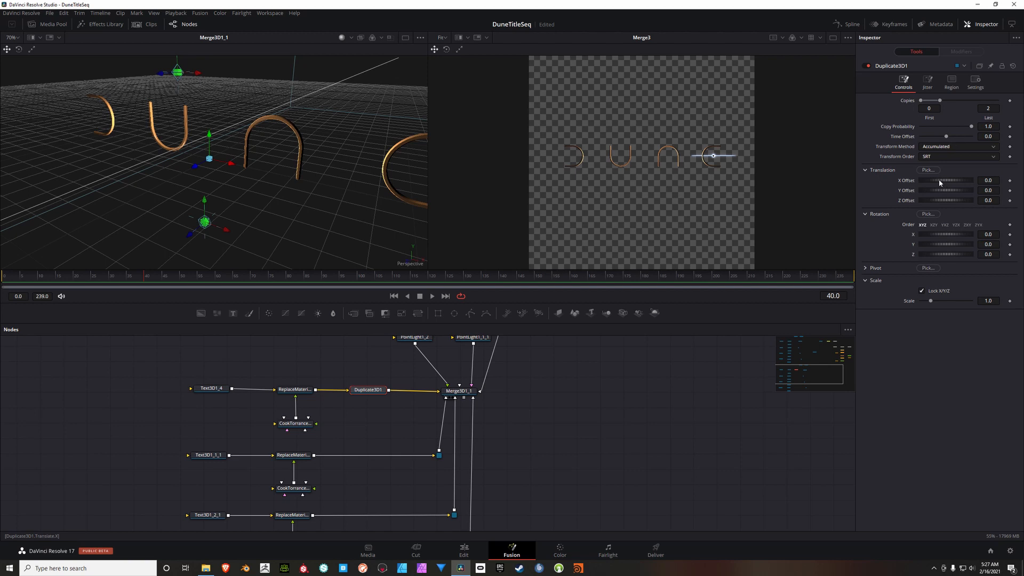
{"action": "mouse_move", "coordinate": [939, 179]}
{"action": "left_mouse_down"}
{"action": "mouse_move", "coordinate": [971, 180]}
{"action": "mouse_move", "coordinate": [948, 184]}
{"action": "left_mouse_up"}
{"action": "left_click_drag", "start_coordinate": [940, 100], "coordinate": [957, 116]}
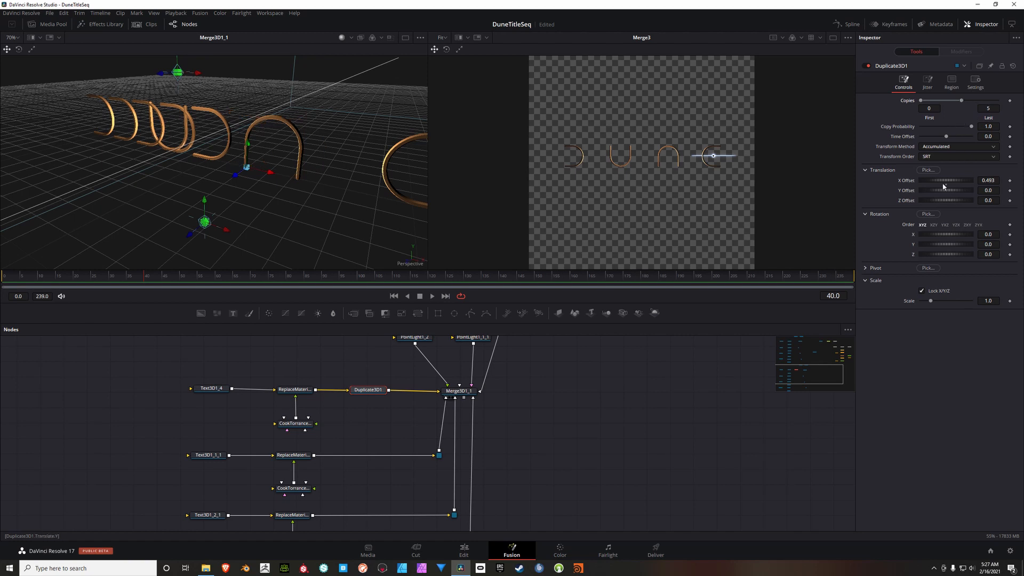
{"action": "left_click_drag", "start_coordinate": [940, 190], "coordinate": [937, 200]}
{"action": "left_click_drag", "start_coordinate": [943, 235], "coordinate": [944, 236]}
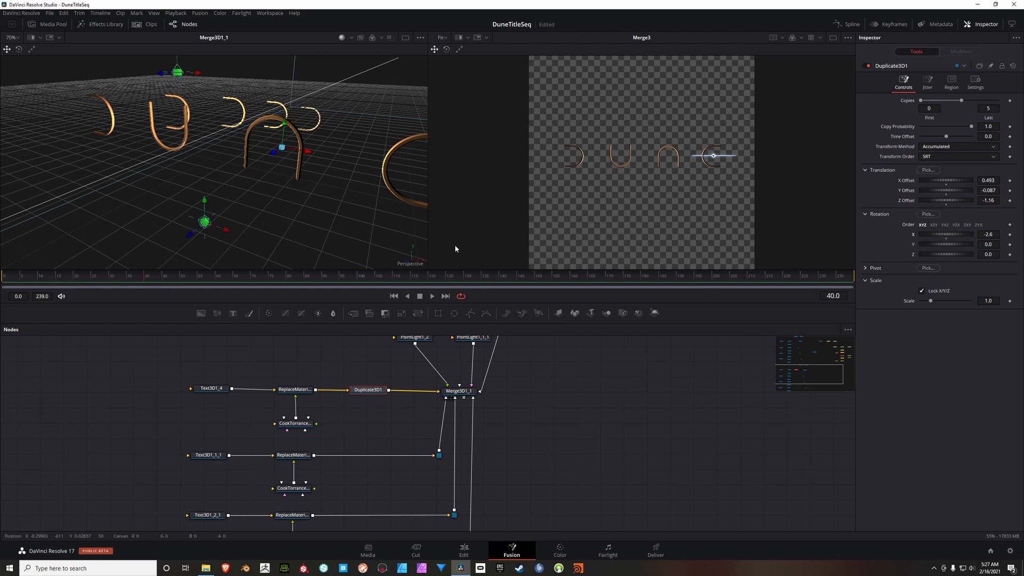
{"action": "left_click_drag", "start_coordinate": [286, 216], "coordinate": [254, 224]}
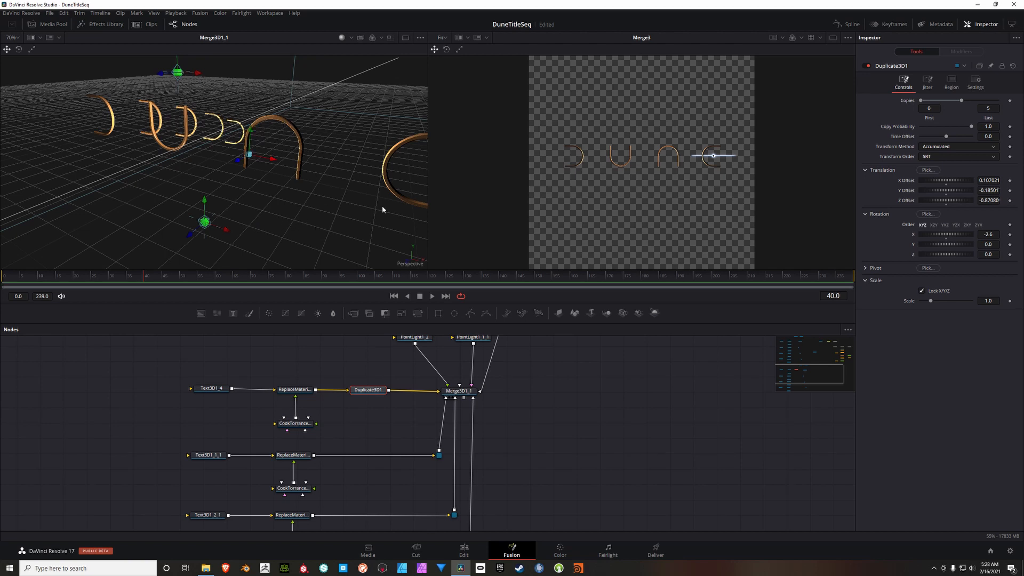
Step: Set Duplicate3D1's last copy to 7, its X Offset to 0.099 and its Y Offset to -0.02
{"action": "left_click", "coordinate": [995, 111]}
{"action": "type", "text": "7"}
{"action": "key", "text": "Tab"}
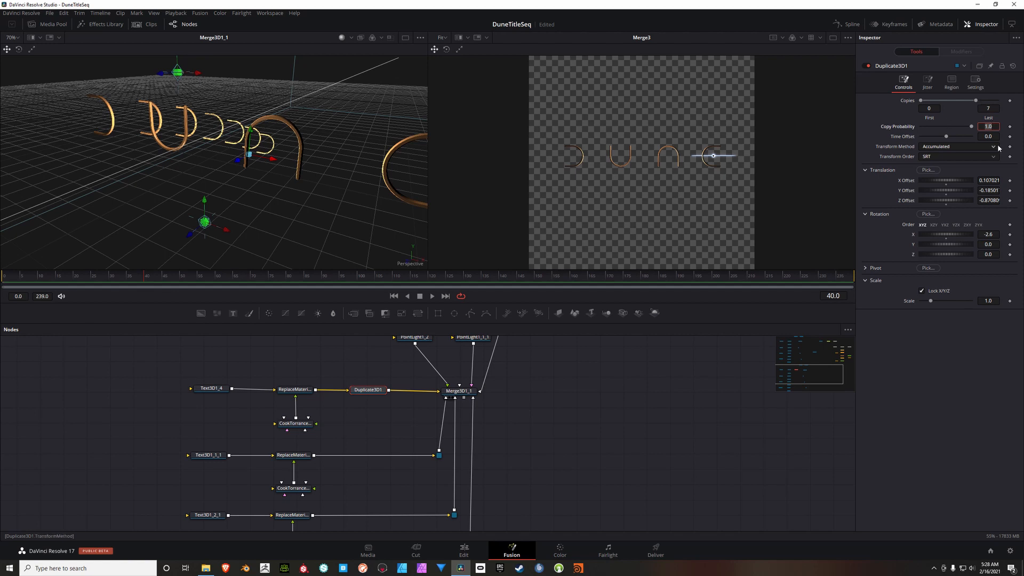
{"action": "left_click", "coordinate": [994, 184]}
{"action": "key", "text": "BackSpace"}
{"action": "type", "text": "0.099"}
{"action": "key", "text": "Tab"}
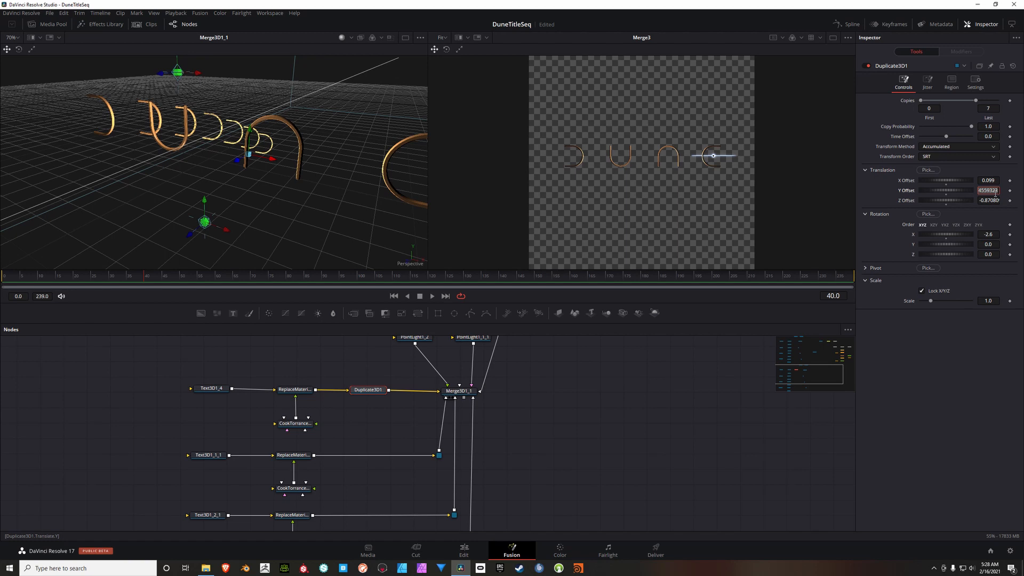
{"action": "type", "text": "-0.02"}
{"action": "key", "text": "Tab"}
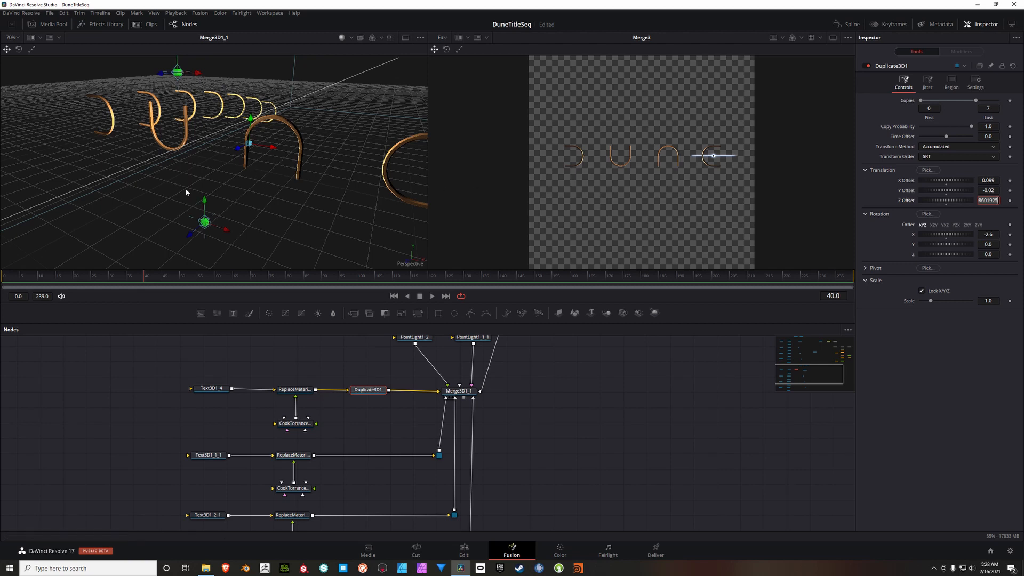
Step: Re-enter Duplicate3D1's X Offset as 0.099 and Y Offset as -0.02, and set its Z Offset to 0
{"action": "mouse_move", "coordinate": [186, 190]}
{"action": "left_mouse_down"}
{"action": "mouse_move", "coordinate": [214, 185]}
{"action": "mouse_move", "coordinate": [189, 191]}
{"action": "left_mouse_up"}
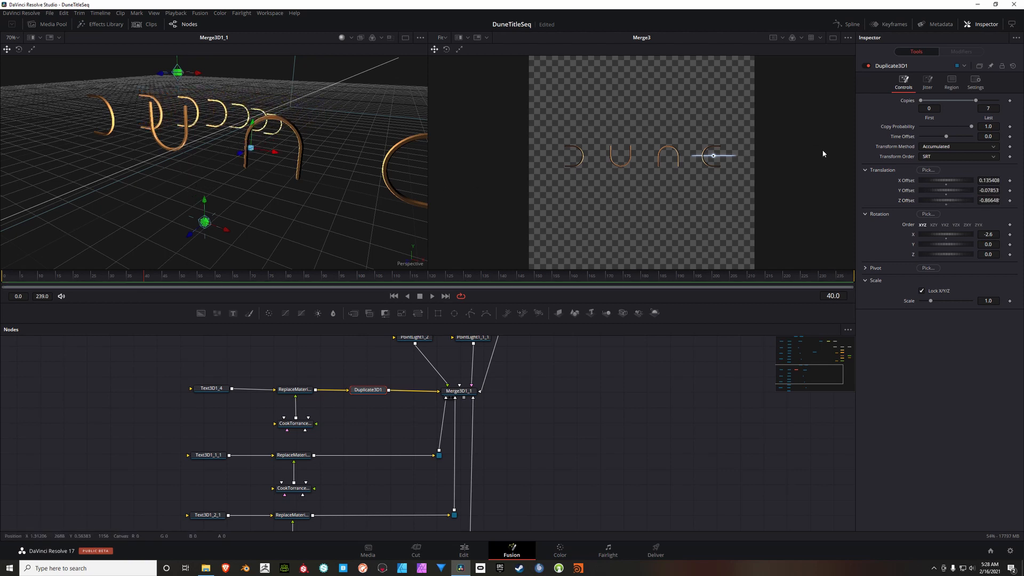
{"action": "left_click", "coordinate": [992, 181]}
{"action": "left_click", "coordinate": [993, 191]}
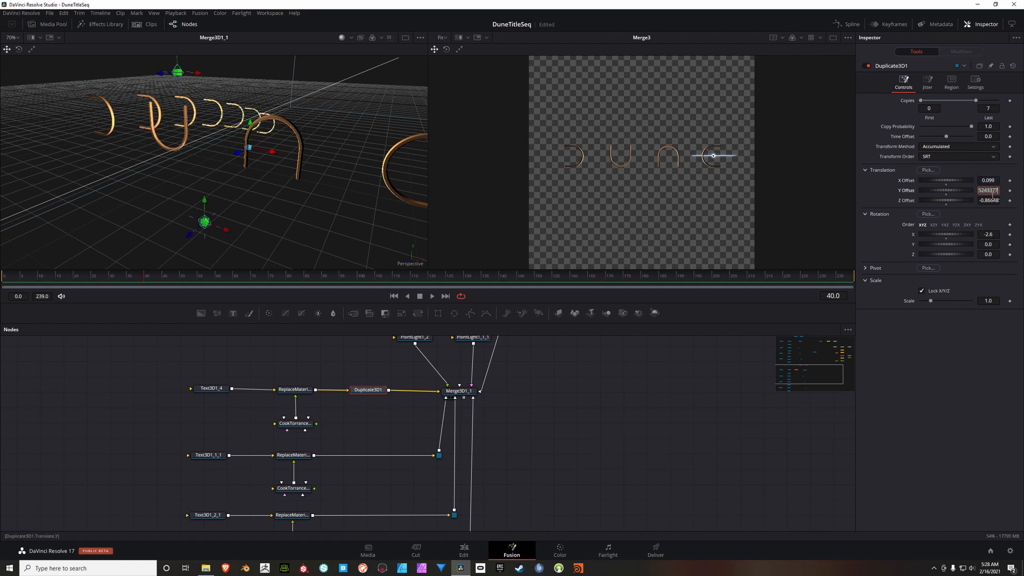
{"action": "type", "text": "-0.02"}
{"action": "key", "text": "Tab"}
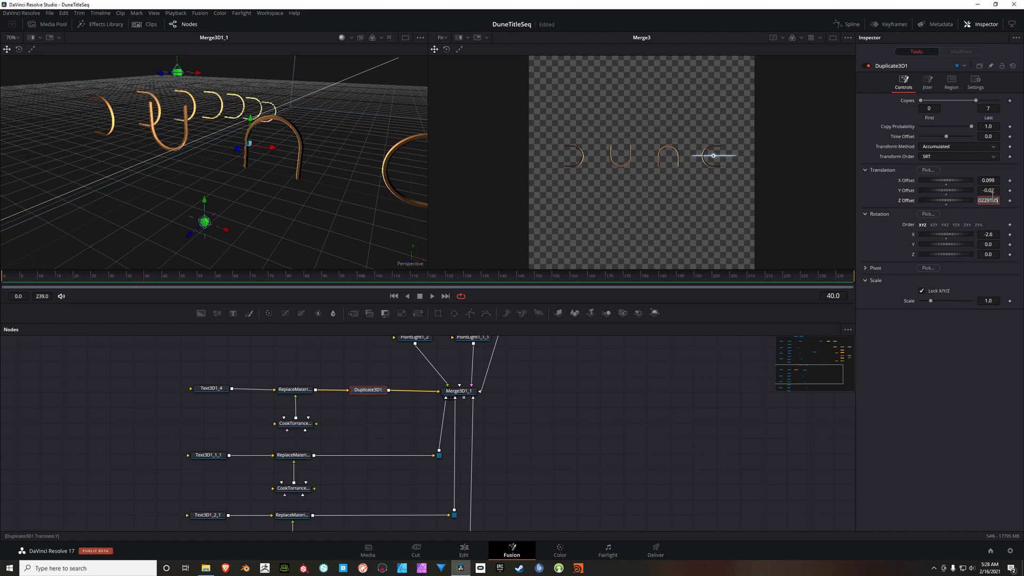
{"action": "type", "text": "0"}
{"action": "key", "text": "Tab"}
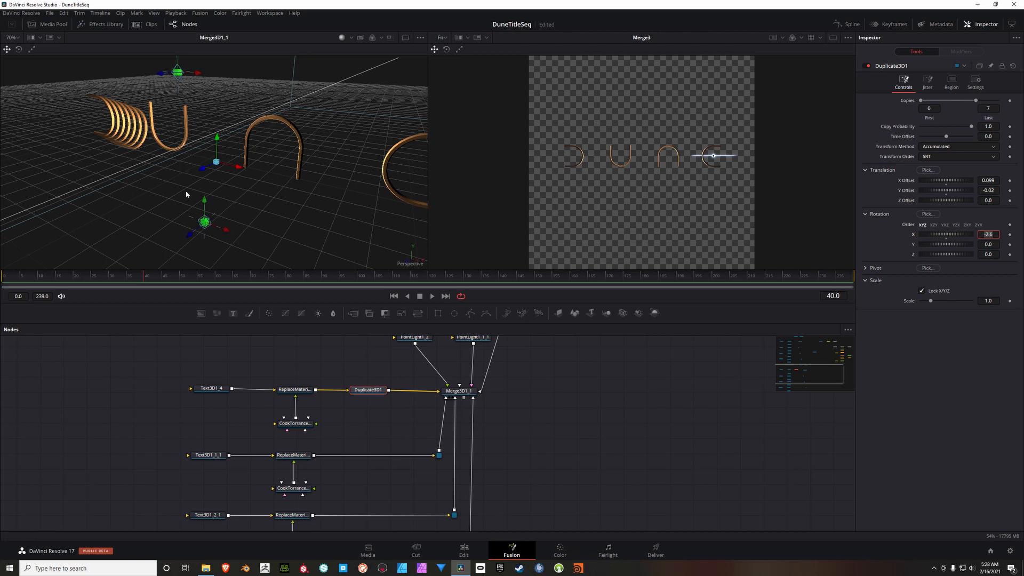
Step: Set Duplicate3D1's rotation to -9.566 on X and 2.98 on Y
{"action": "left_click_drag", "start_coordinate": [187, 195], "coordinate": [312, 189]}
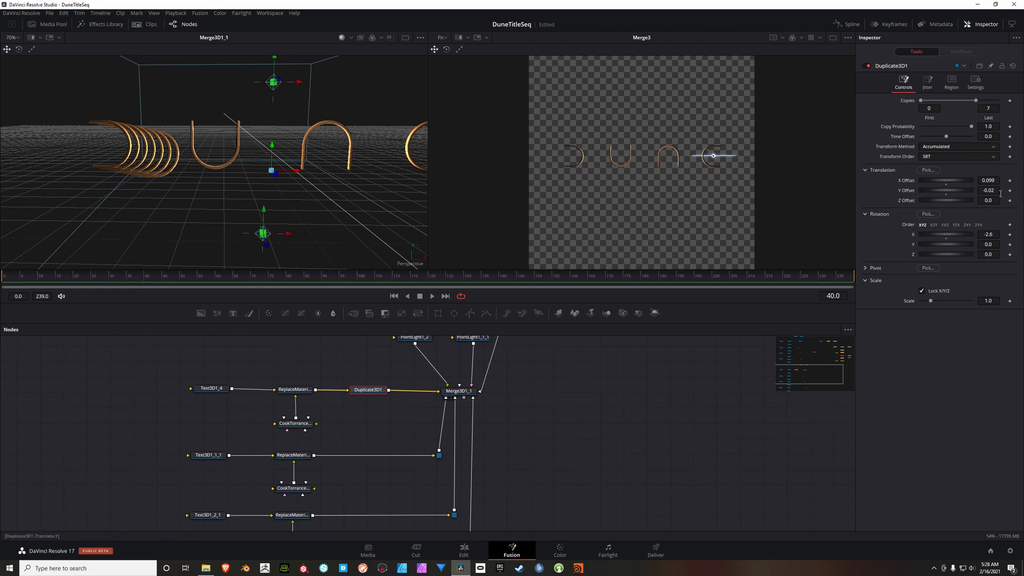
{"action": "left_click", "coordinate": [996, 237]}
{"action": "type", "text": "-9.566"}
{"action": "key", "text": "Tab"}
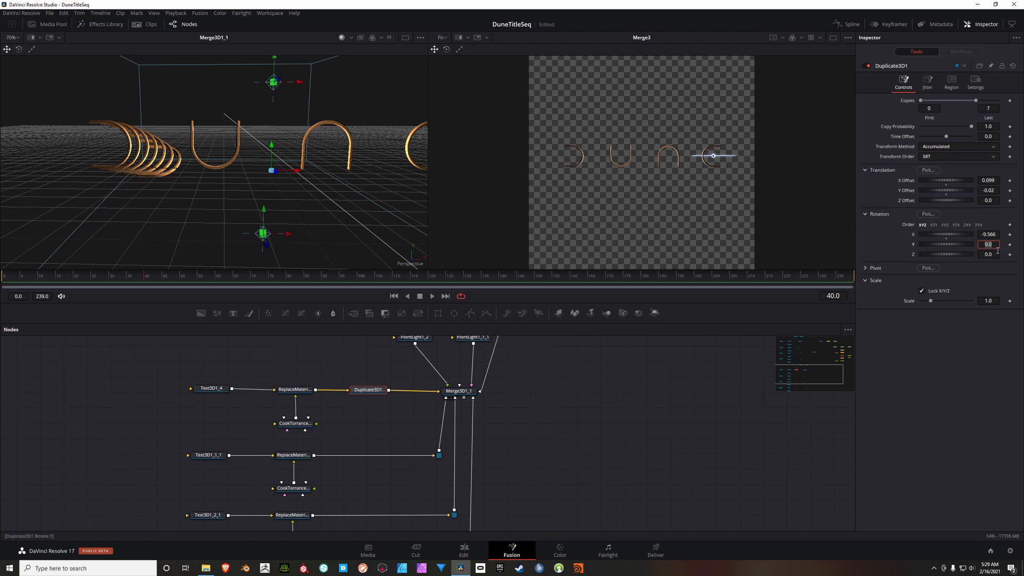
{"action": "type", "text": "2.98"}
{"action": "key", "text": "Return"}
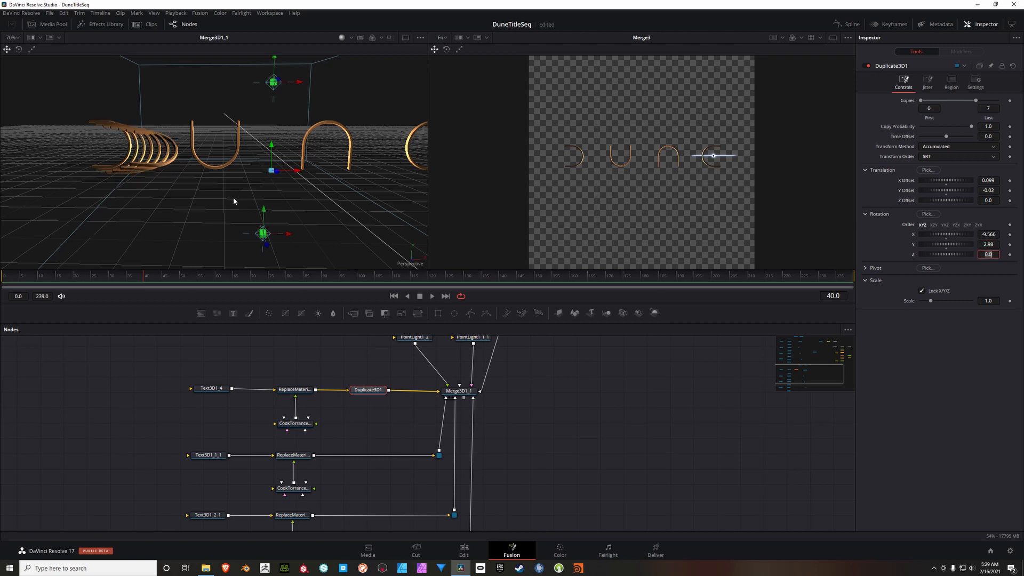
Step: Paste three copies of Duplicate3D1 and insert one after the Replace Material node of each remaining letter in the lower tree
{"action": "left_click_drag", "start_coordinate": [233, 197], "coordinate": [213, 208]}
{"action": "left_click_drag", "start_coordinate": [343, 361], "coordinate": [273, 334]}
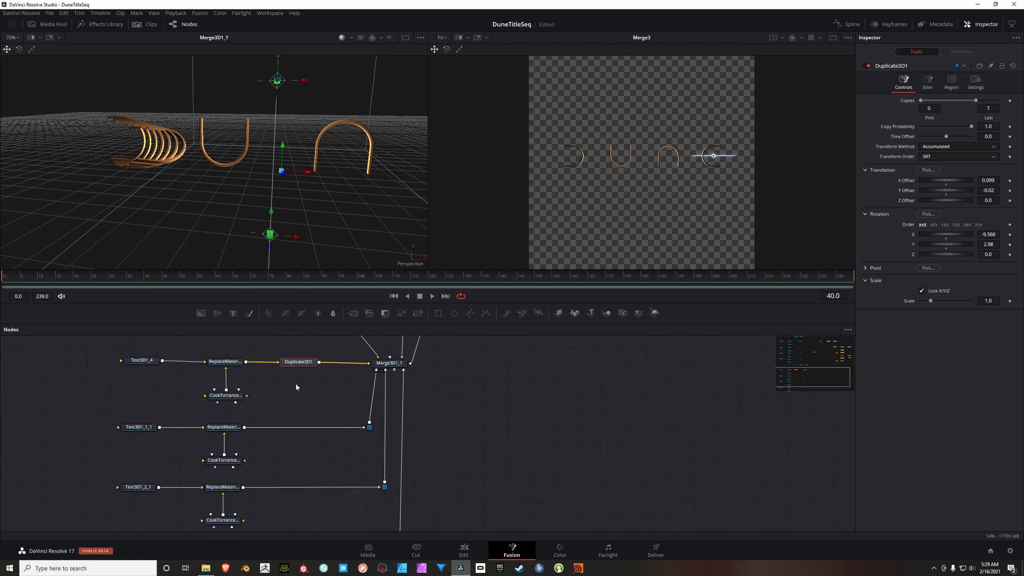
{"action": "left_click_drag", "start_coordinate": [316, 392], "coordinate": [306, 411]}
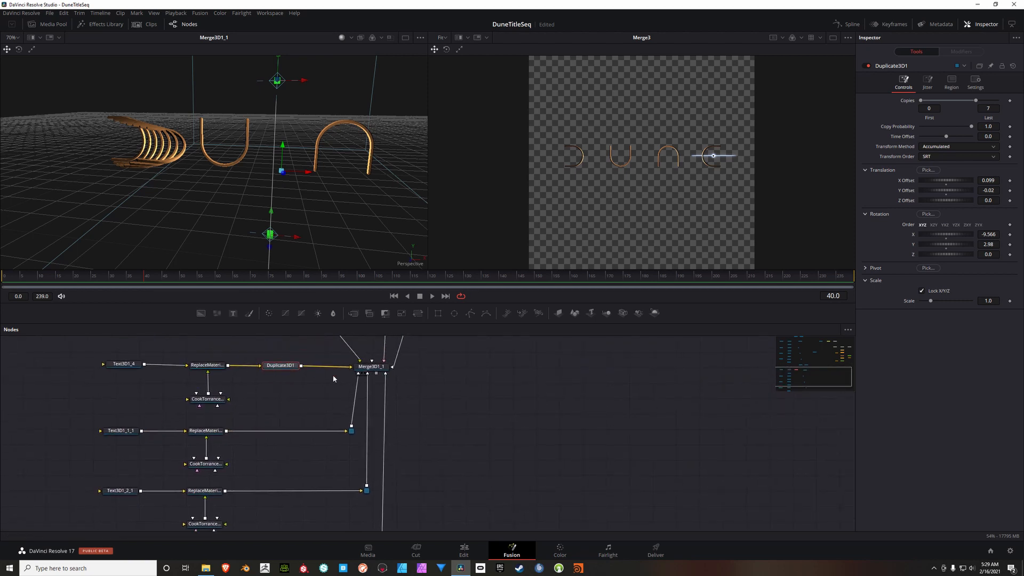
{"action": "scroll", "coordinate": [278, 391], "scroll_direction": "down", "scroll_amount": 2}
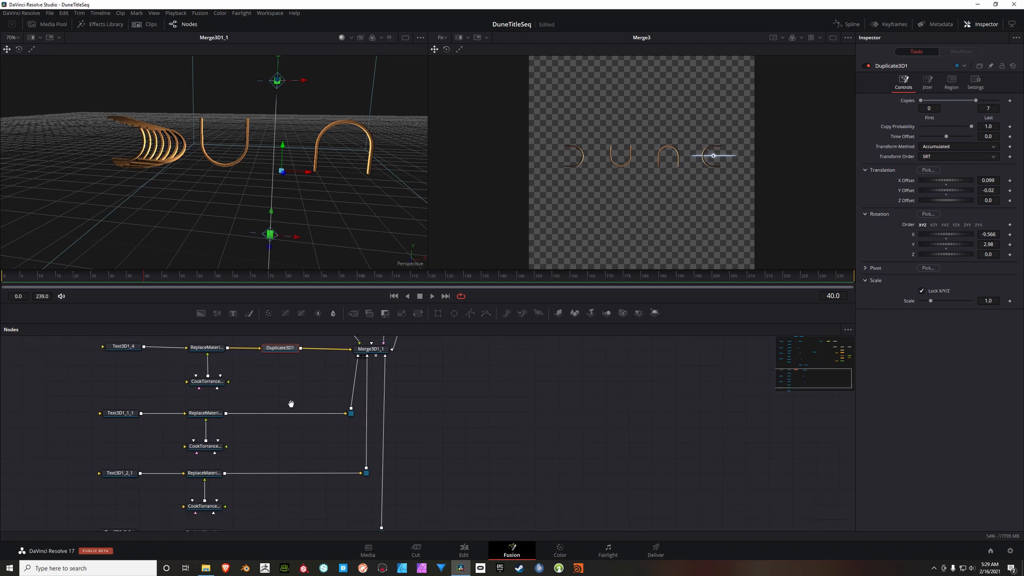
{"action": "key", "text": "ctrl+v"}
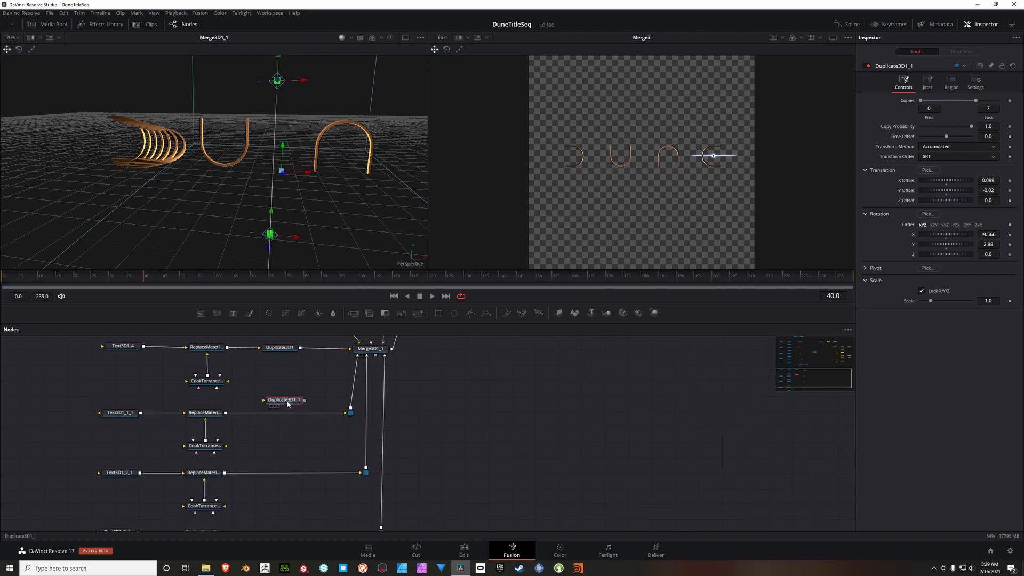
{"action": "left_click", "coordinate": [297, 438]}
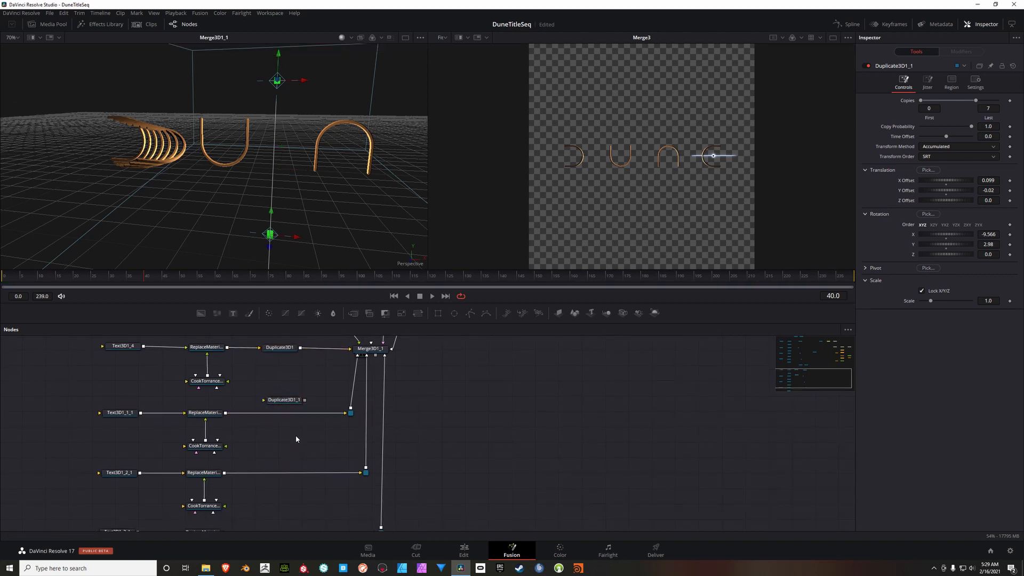
{"action": "key", "text": "ctrl+v"}
{"action": "scroll", "coordinate": [304, 445], "scroll_direction": "down", "scroll_amount": 4}
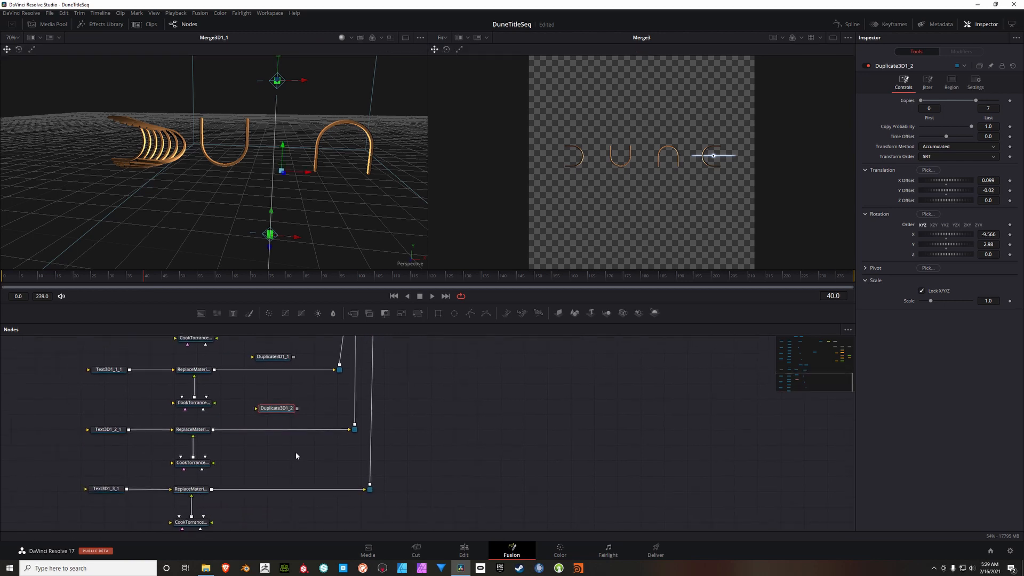
{"action": "key", "text": "ctrl+v"}
{"action": "scroll", "coordinate": [299, 427], "scroll_direction": "up", "scroll_amount": 1}
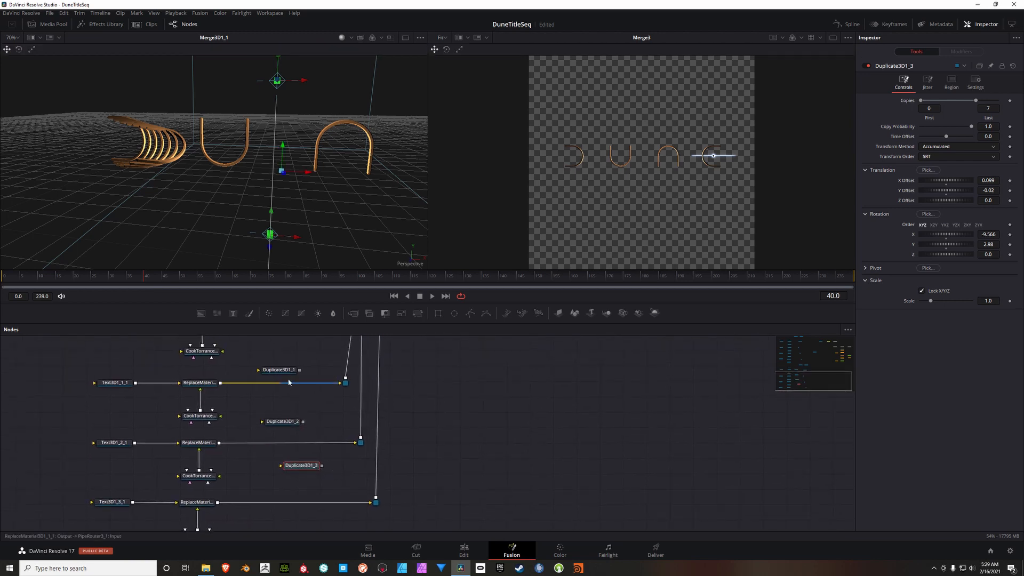
{"action": "left_click_drag", "start_coordinate": [288, 371], "coordinate": [288, 382]}
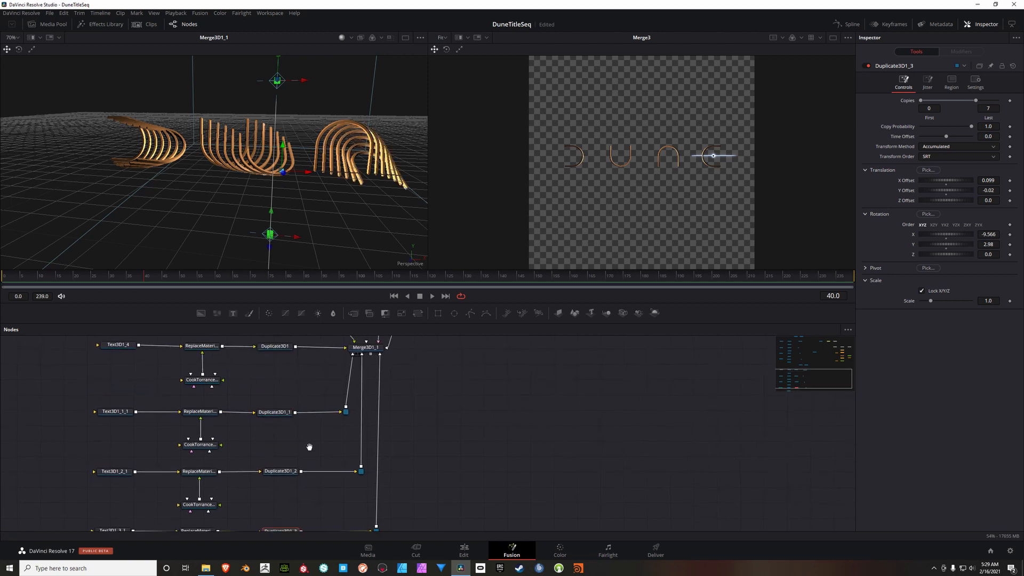
{"action": "left_click_drag", "start_coordinate": [309, 447], "coordinate": [304, 458]}
Step: Set Duplicate3D1_1's last copy to 4 and its X Offset to 0.109
{"action": "left_click", "coordinate": [280, 426]}
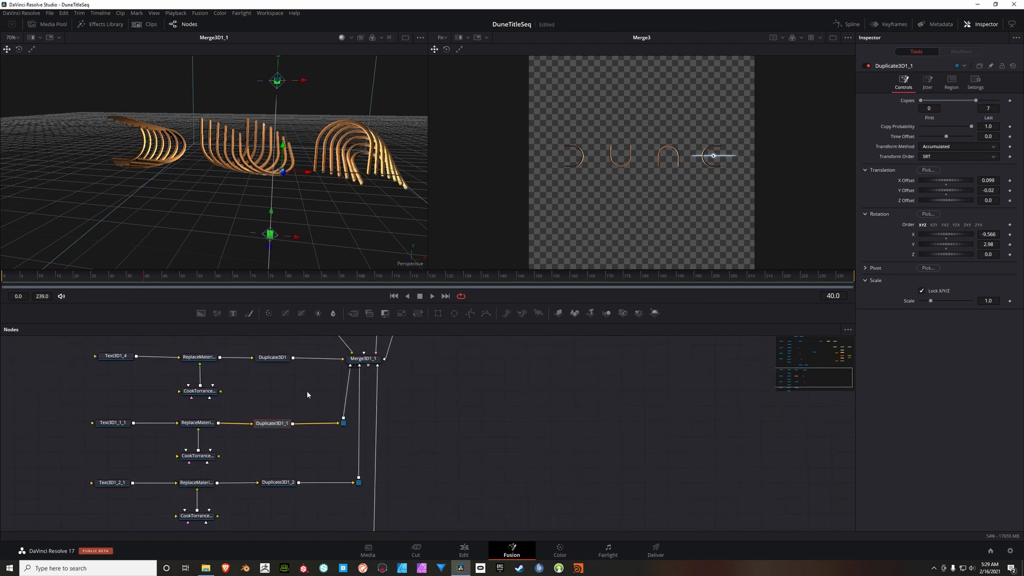
{"action": "left_click_drag", "start_coordinate": [305, 379], "coordinate": [292, 396]}
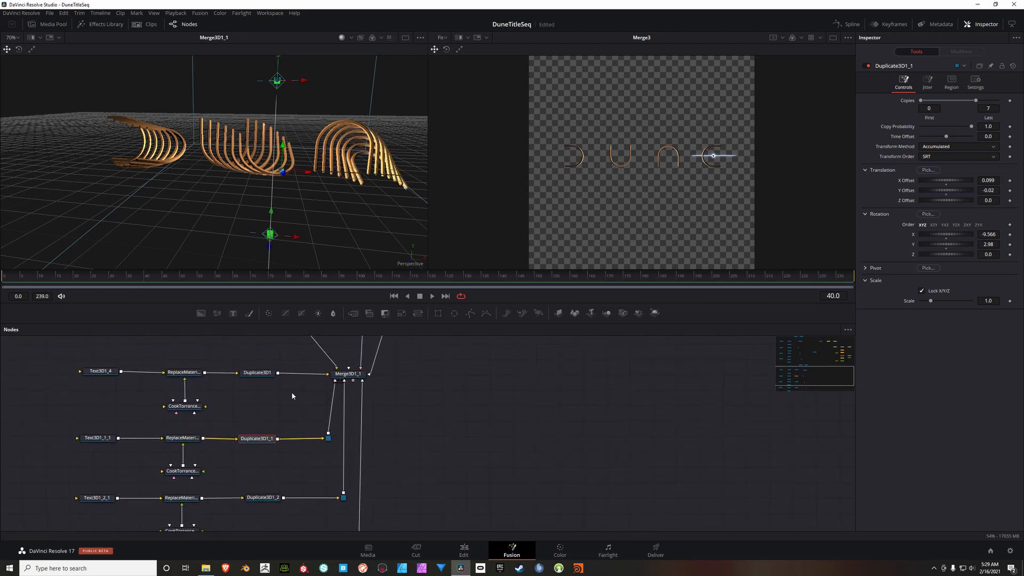
{"action": "left_click", "coordinate": [994, 110]}
{"action": "type", "text": "4"}
{"action": "key", "text": "Tab"}
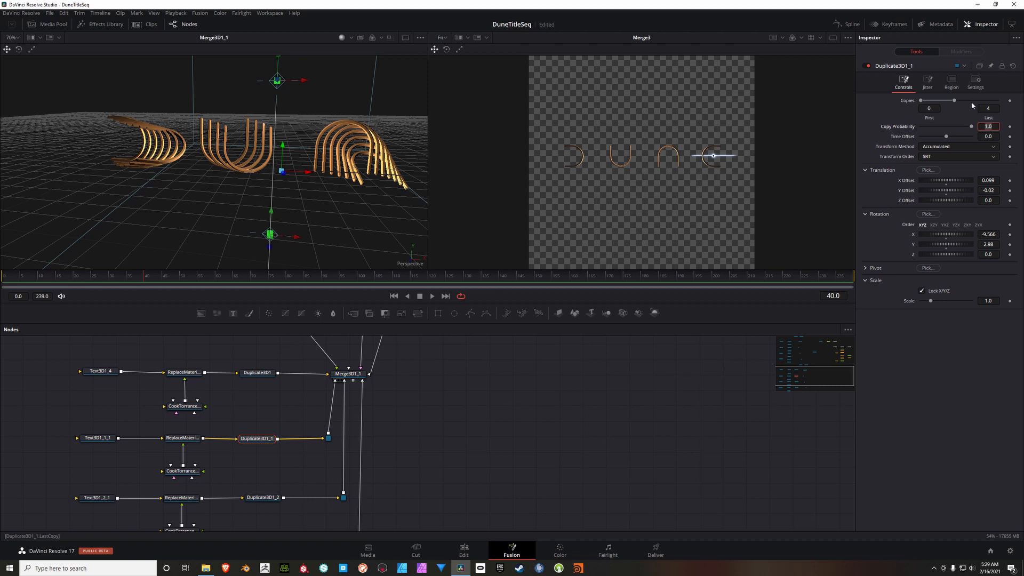
{"action": "left_click", "coordinate": [990, 181]}
{"action": "double_click", "coordinate": [988, 181]}
{"action": "type", "text": "0.199"}
{"action": "key", "text": "Tab"}
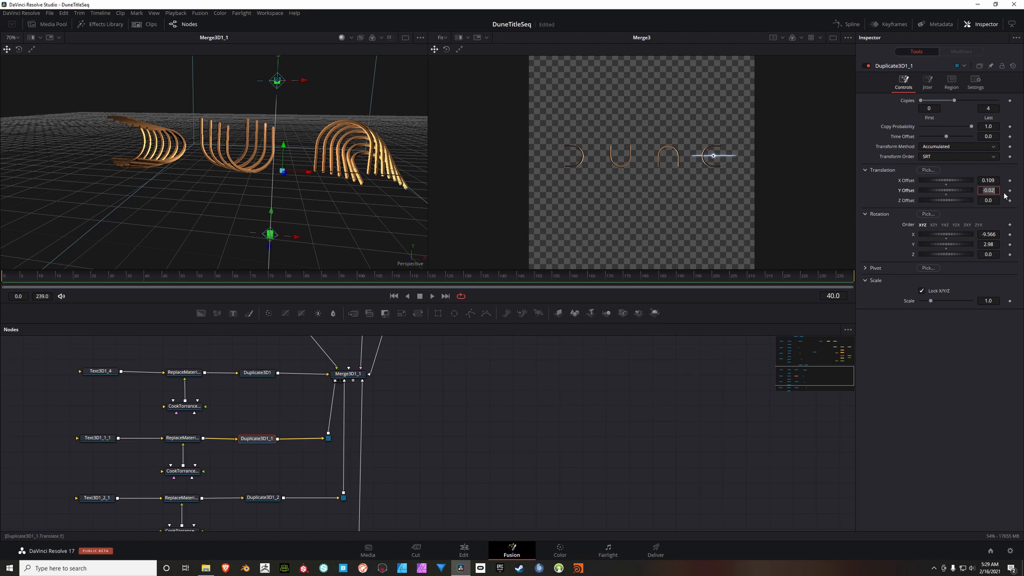
Step: Set Duplicate3D1_1's Y Offset to 0.086, trying -0.086 as an alternative before returning to the positive value
{"action": "key", "text": "BackSpace"}
{"action": "type", "text": ".086"}
{"action": "key", "text": "Return"}
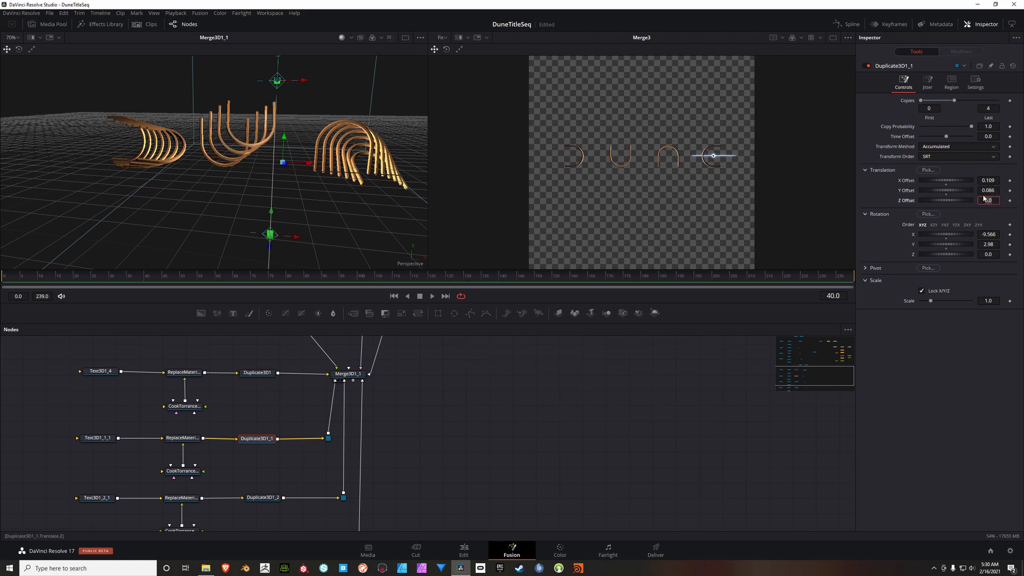
{"action": "left_click", "coordinate": [989, 200]}
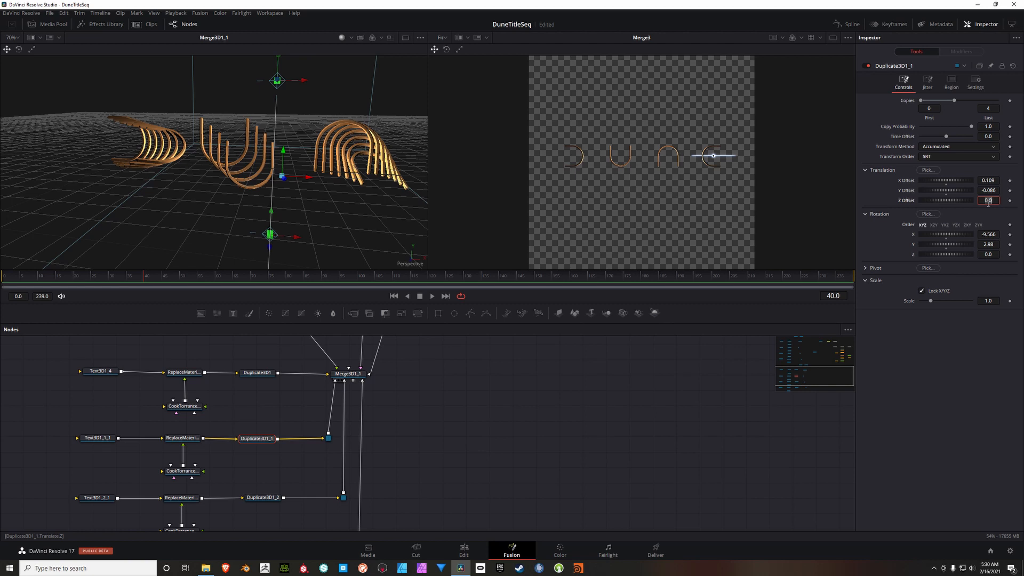
{"action": "left_click", "coordinate": [1000, 193]}
{"action": "type", "text": ".086"}
{"action": "key", "text": "Tab"}
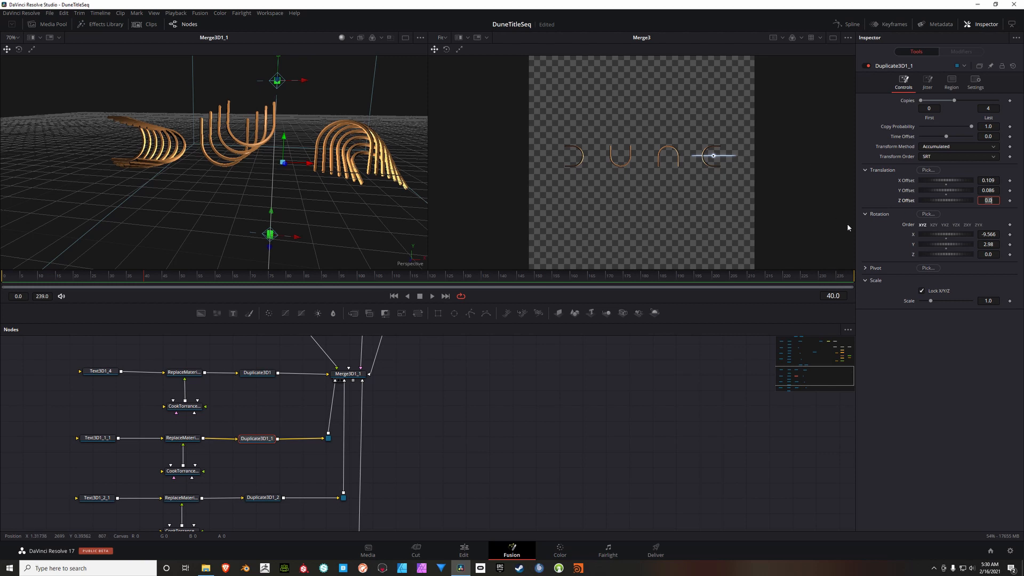
Step: Set Duplicate3D1_1's rotation to -15.651 on X and -10.36 on Y
{"action": "left_click", "coordinate": [994, 235]}
{"action": "type", "text": "-15.651"}
{"action": "left_click", "coordinate": [995, 245]}
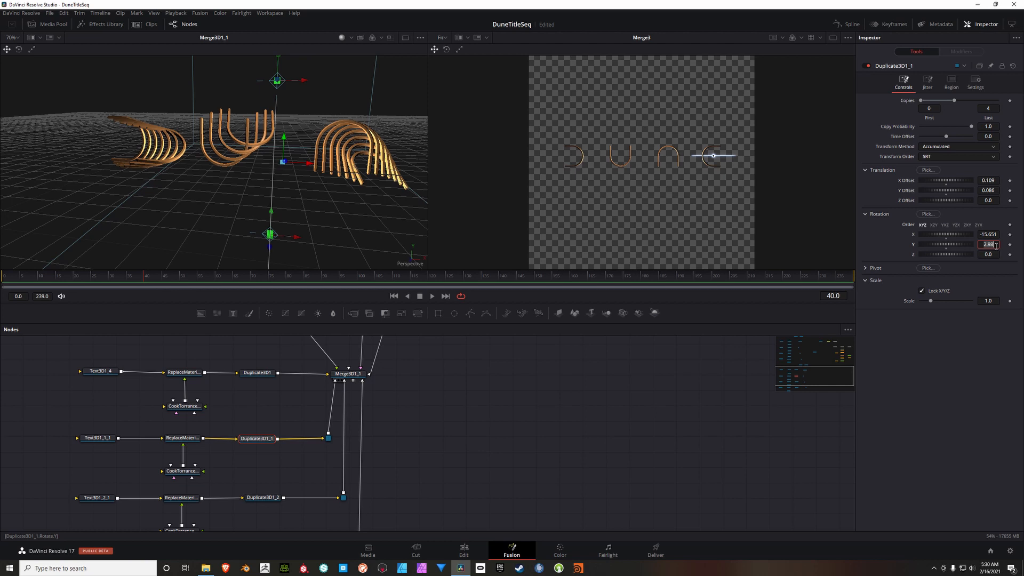
{"action": "type", "text": "-10.36"}
{"action": "key", "text": "Return"}
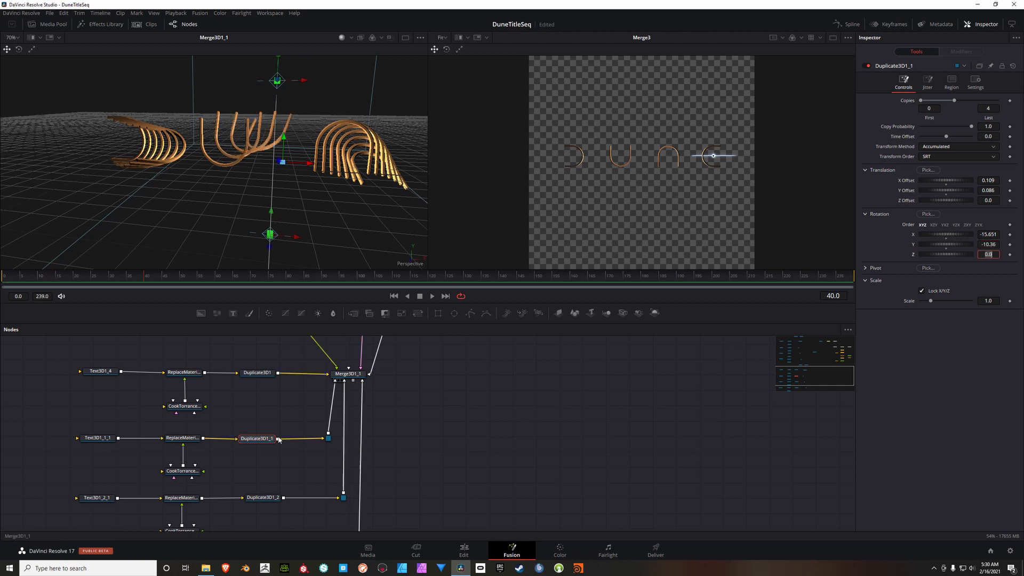
Step: Set the last copy of Duplicate3D1_2, on the third letter's branch, to 4
{"action": "left_click_drag", "start_coordinate": [443, 500], "coordinate": [437, 426]}
{"action": "left_click", "coordinate": [257, 423]}
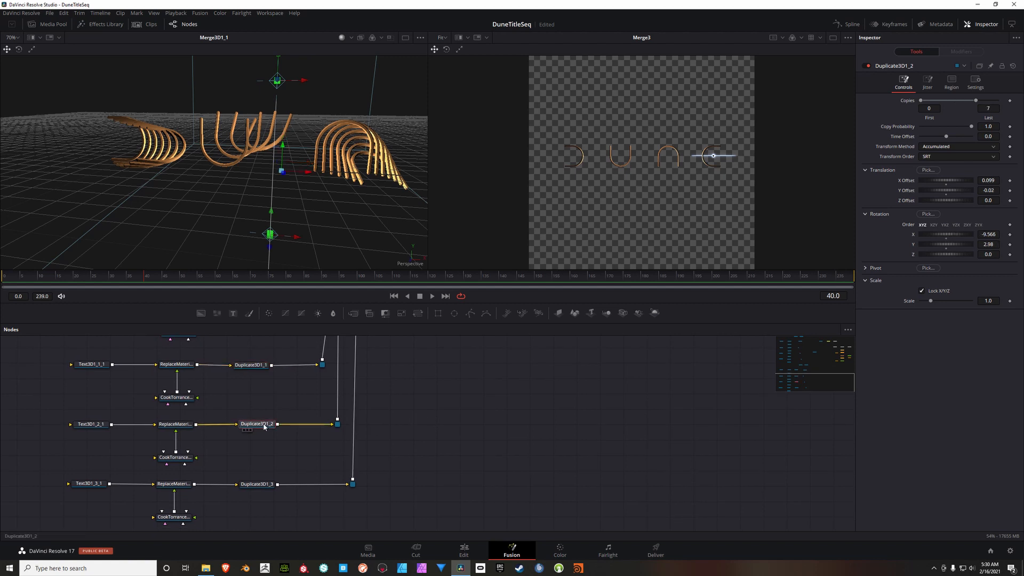
{"action": "left_click_drag", "start_coordinate": [292, 404], "coordinate": [284, 393]}
{"action": "left_click_drag", "start_coordinate": [337, 166], "coordinate": [258, 206]}
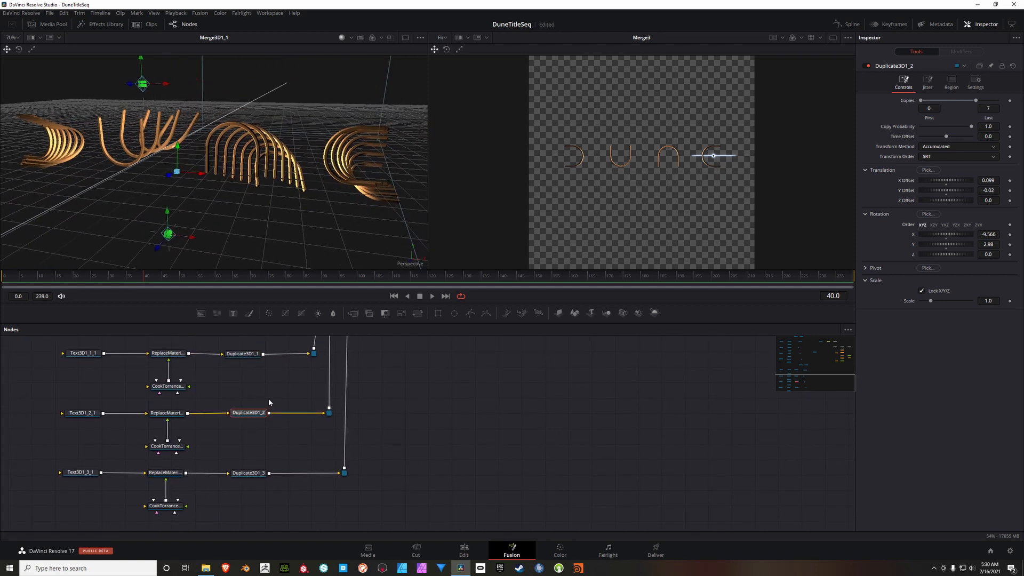
{"action": "left_click", "coordinate": [990, 108]}
{"action": "type", "text": "4"}
{"action": "key", "text": "Tab"}
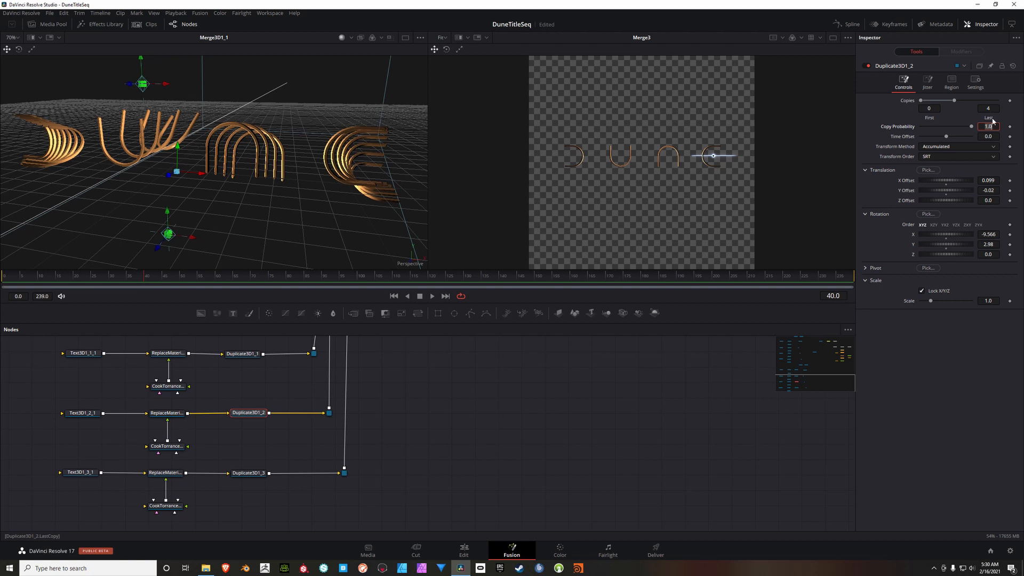
Step: Set Duplicate3D1_2's translation to an X Offset of -0.029 and a Y Offset of -0.058
{"action": "left_click", "coordinate": [994, 183]}
{"action": "type", "text": "-0.029"}
{"action": "key", "text": "Tab"}
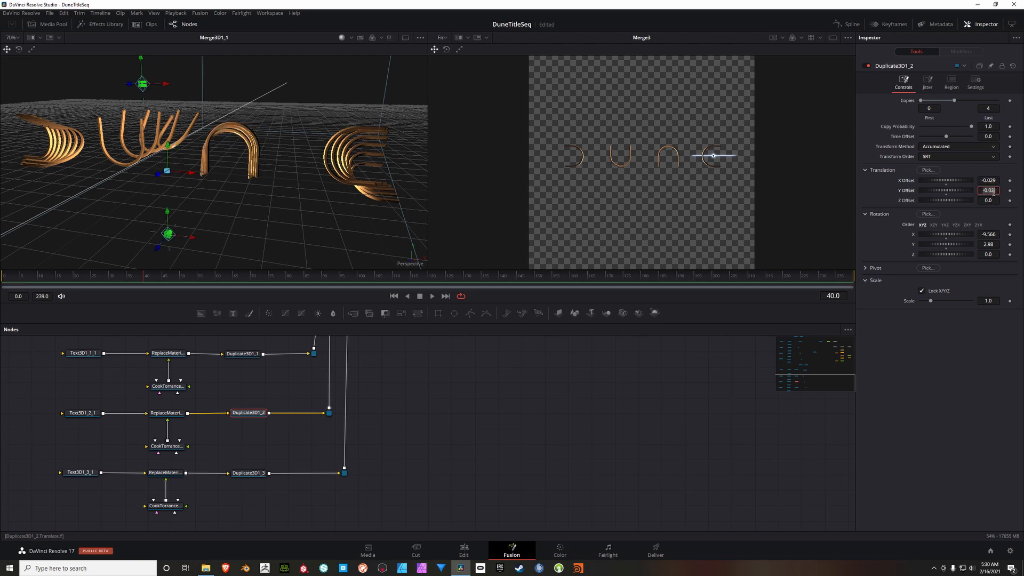
{"action": "type", "text": "-0.058"}
{"action": "key", "text": "Tab"}
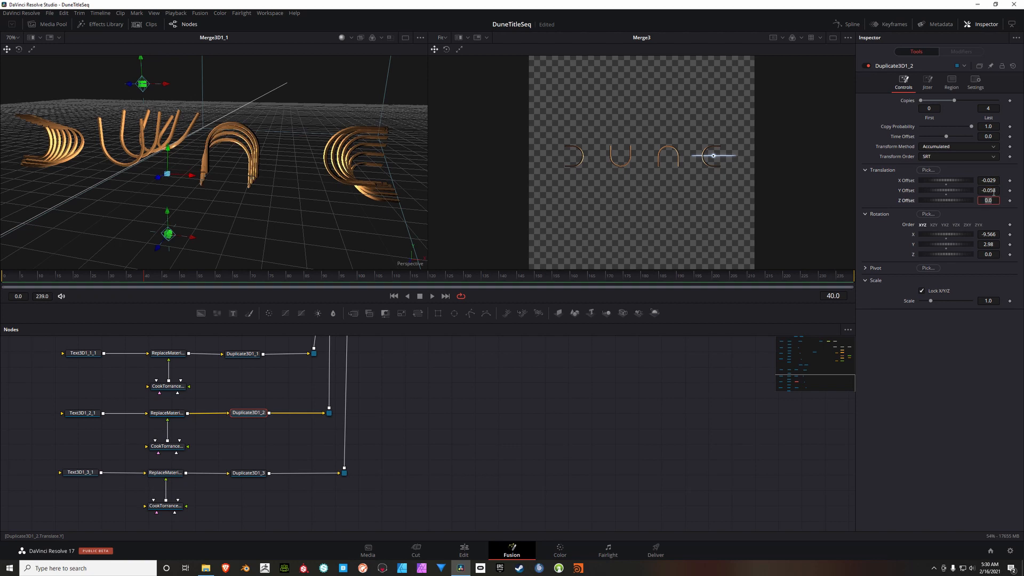
Step: Set Duplicate3D1_2's rotation to -15.7 on X and -10.4 on Y
{"action": "left_click", "coordinate": [995, 237]}
{"action": "type", "text": "-15.7"}
{"action": "key", "text": "Tab"}
{"action": "key", "text": "BackSpace"}
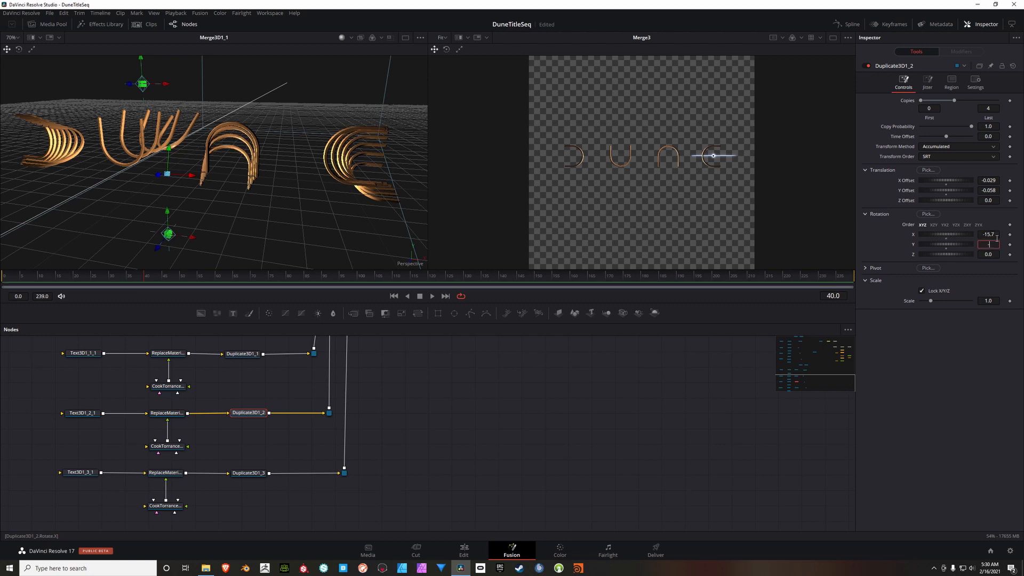
{"action": "type", "text": "-10.4"}
{"action": "key", "text": "Tab"}
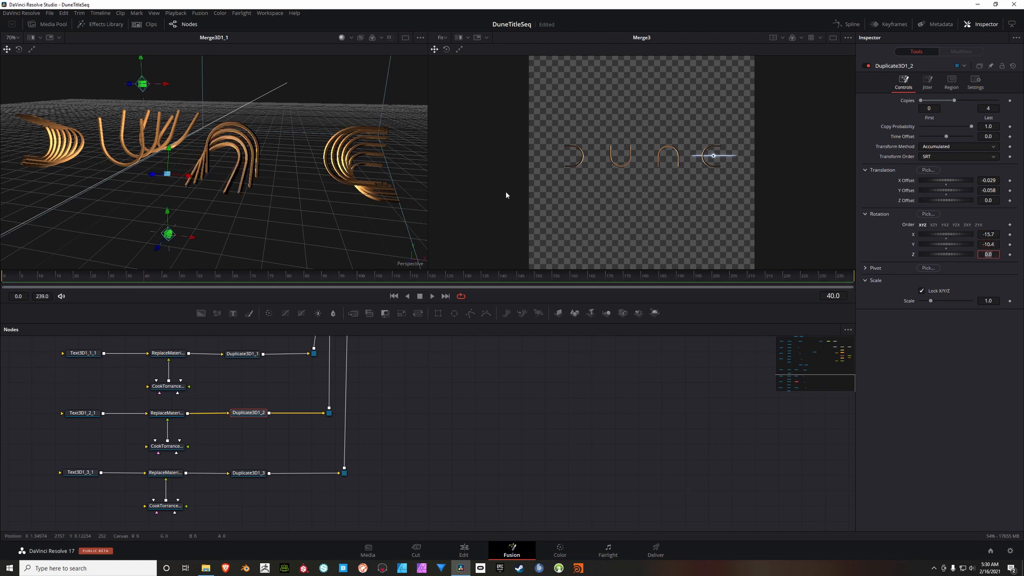
{"action": "left_click_drag", "start_coordinate": [267, 183], "coordinate": [293, 172]}
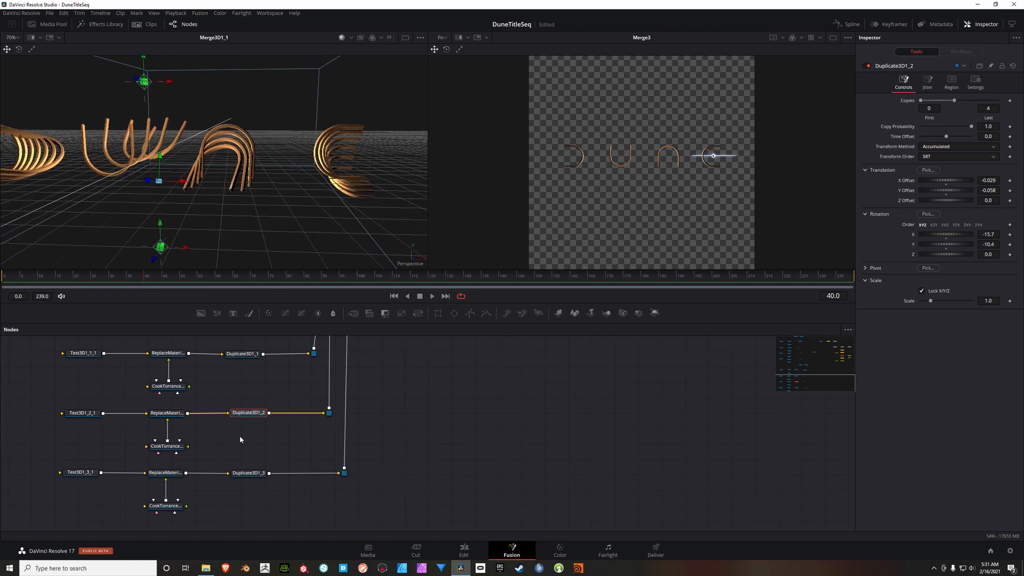
Step: Set the last copy of Duplicate3D1_3, on the fourth letter's branch, to 4
{"action": "left_click", "coordinate": [246, 473]}
{"action": "left_click", "coordinate": [990, 108]}
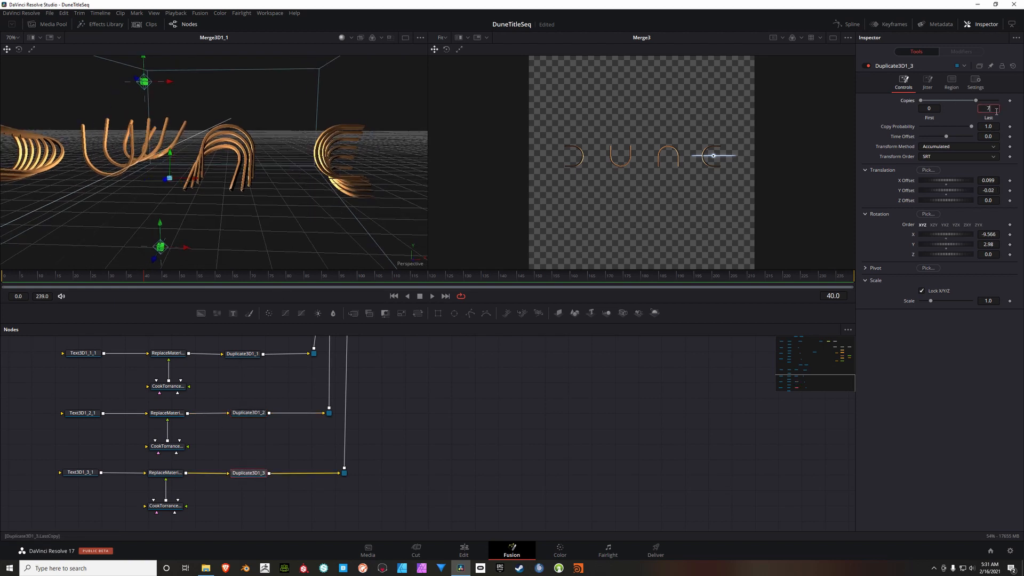
{"action": "type", "text": "4"}
{"action": "key", "text": "Tab"}
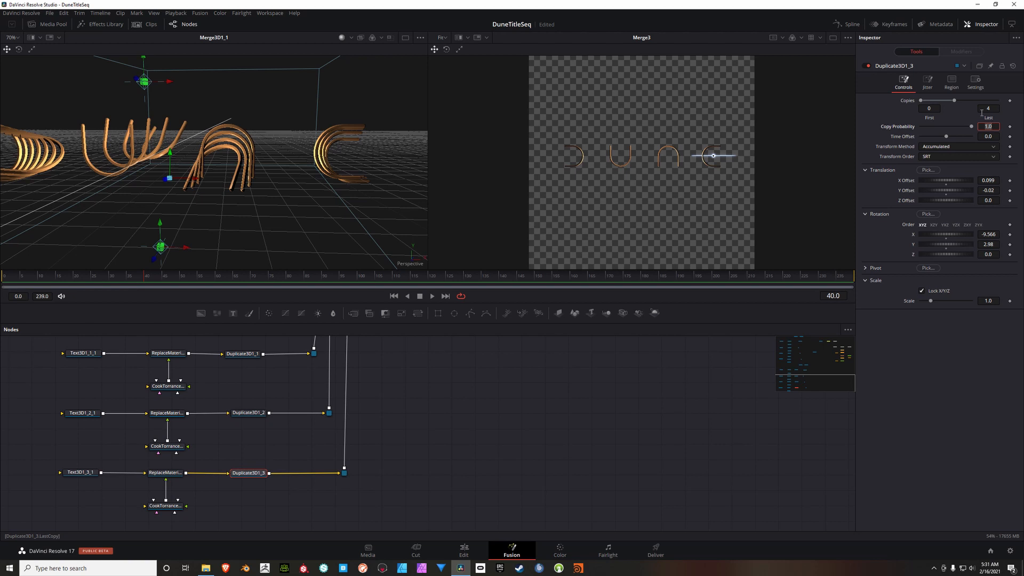
Step: Set Duplicate3D1_3's X Offset to -0.176 and its Y Offset to -0.057
{"action": "left_click", "coordinate": [994, 181]}
{"action": "key", "text": "BackSpace"}
{"action": "type", "text": "-.176"}
{"action": "key", "text": "Return"}
{"action": "left_click", "coordinate": [996, 190]}
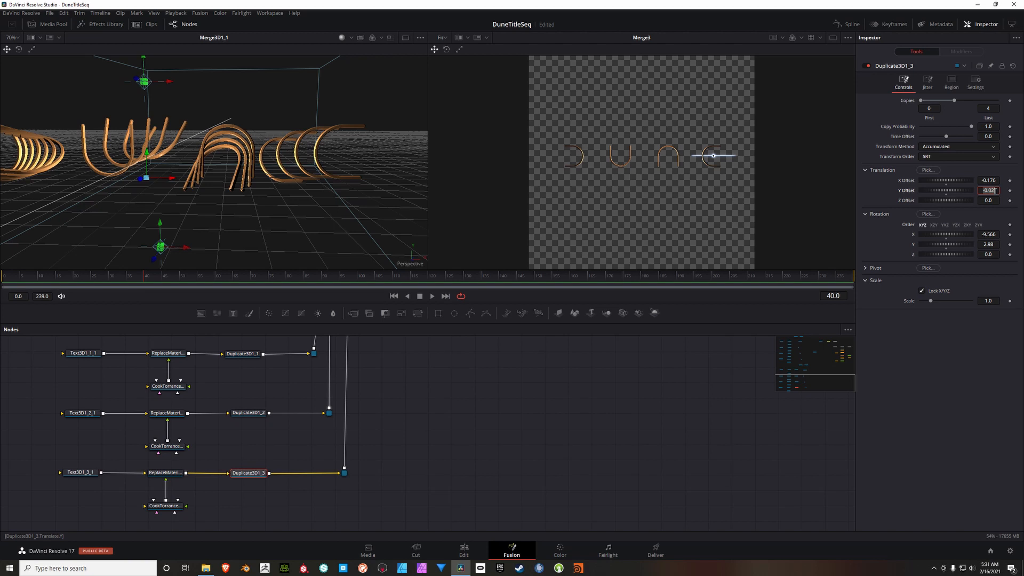
{"action": "type", "text": "-0.057"}
{"action": "key", "text": "Tab"}
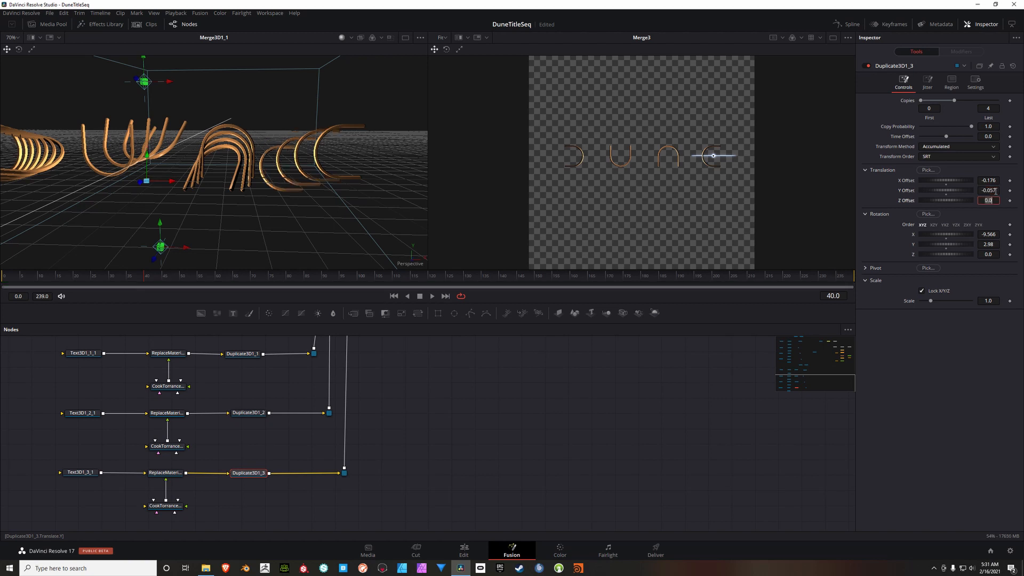
Step: Set Duplicate3D1_3's rotation to -15.649 on X and -10.366 on Y
{"action": "left_click", "coordinate": [996, 237]}
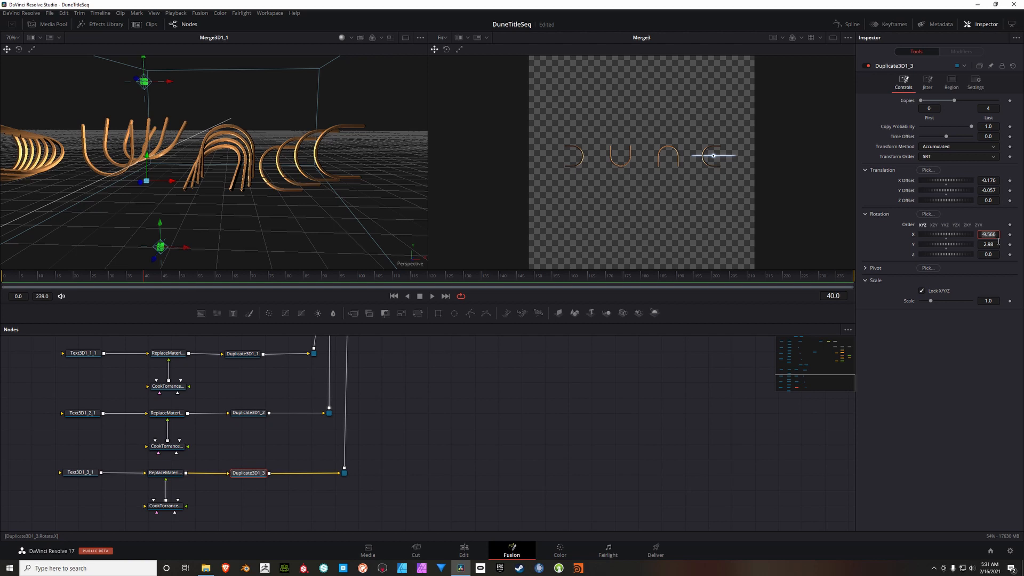
{"action": "type", "text": "-15.649"}
{"action": "left_click", "coordinate": [994, 246]}
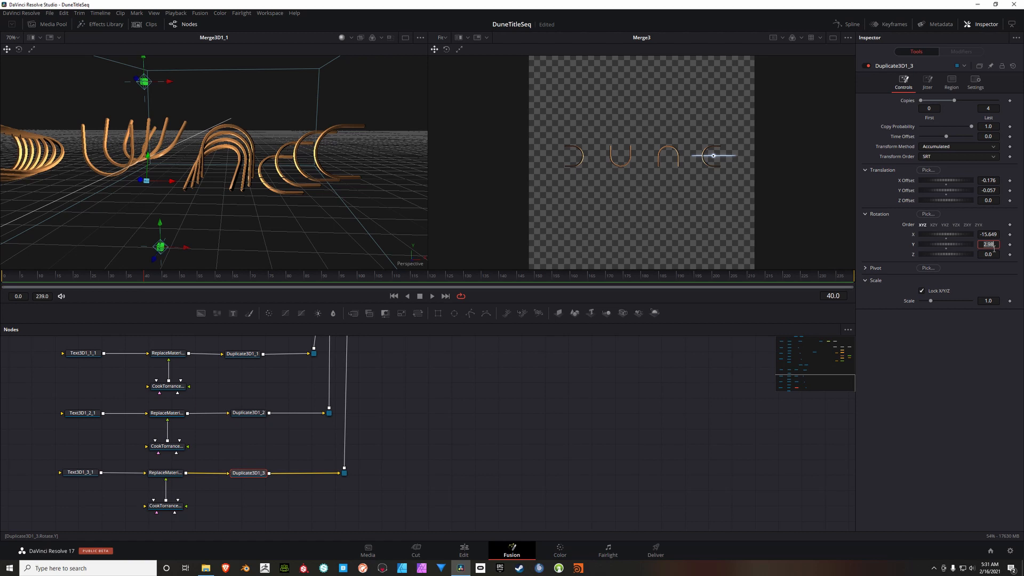
{"action": "type", "text": "-10.366"}
{"action": "key", "text": "Tab"}
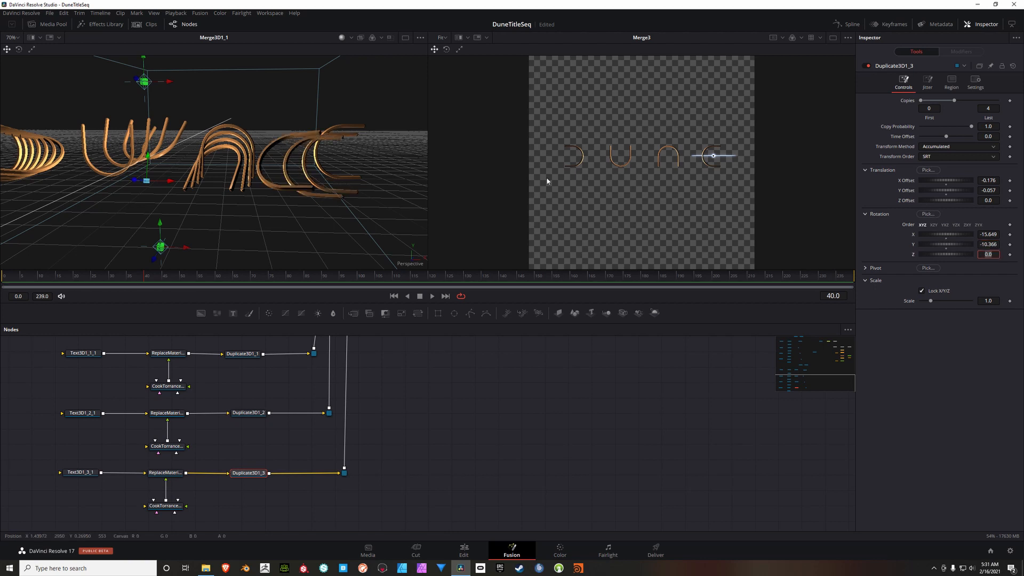
{"action": "left_click_drag", "start_coordinate": [372, 159], "coordinate": [392, 262]}
Step: Add a Renderer 3D node fed by Merge3D1_1 and display its output in the second viewer
{"action": "scroll", "coordinate": [471, 434], "scroll_direction": "down", "scroll_amount": 6}
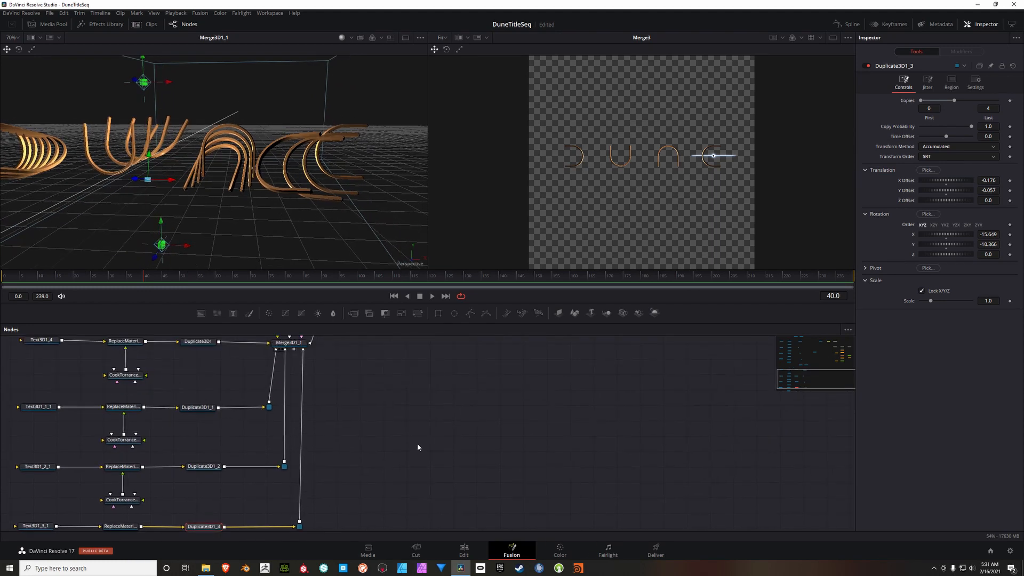
{"action": "scroll", "coordinate": [331, 430], "scroll_direction": "up", "scroll_amount": 5}
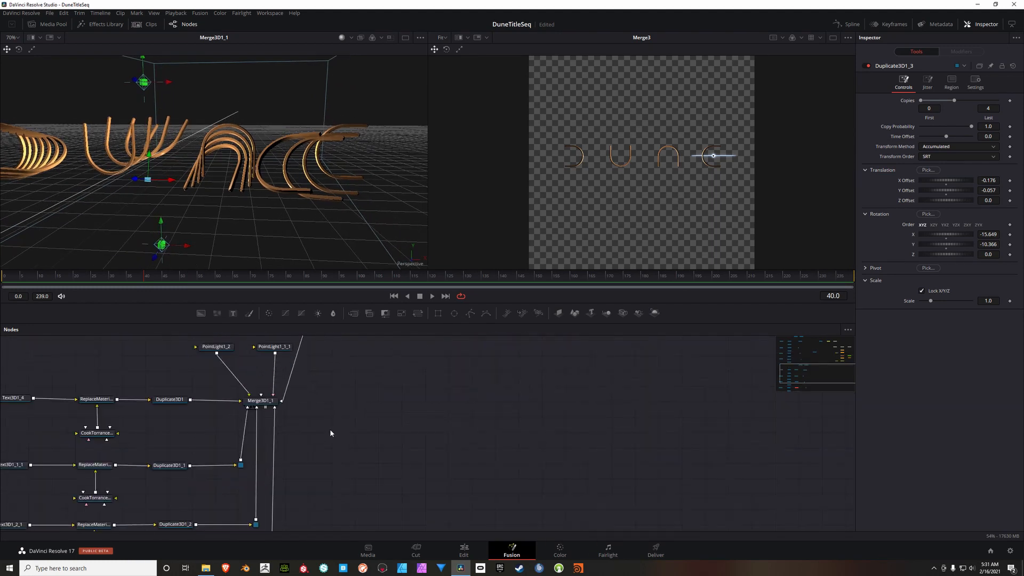
{"action": "scroll", "coordinate": [334, 434], "scroll_direction": "up", "scroll_amount": 2}
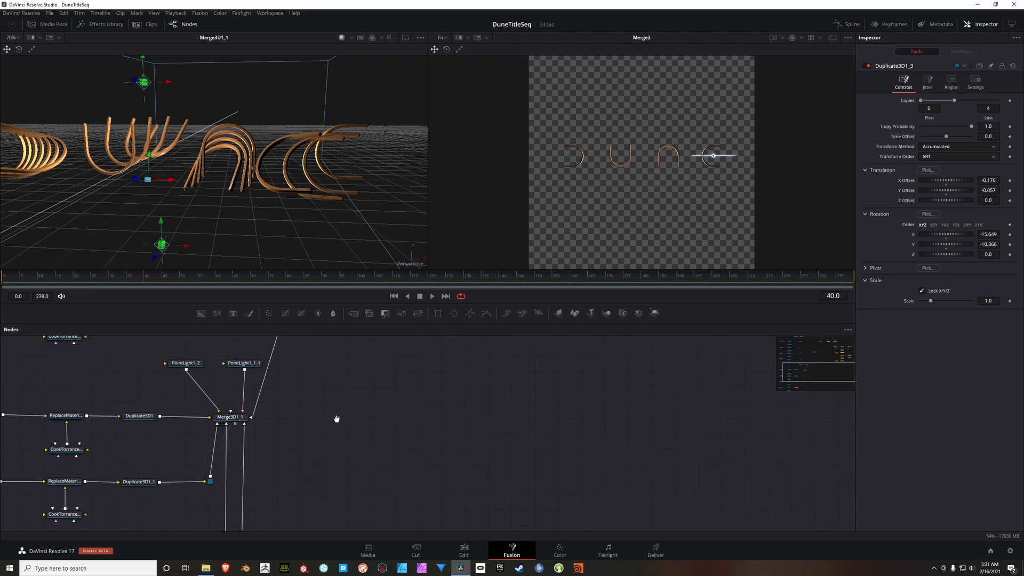
{"action": "right_click", "coordinate": [345, 395]}
{"action": "mouse_move", "coordinate": [416, 398]}
{"action": "mouse_move", "coordinate": [482, 259]}
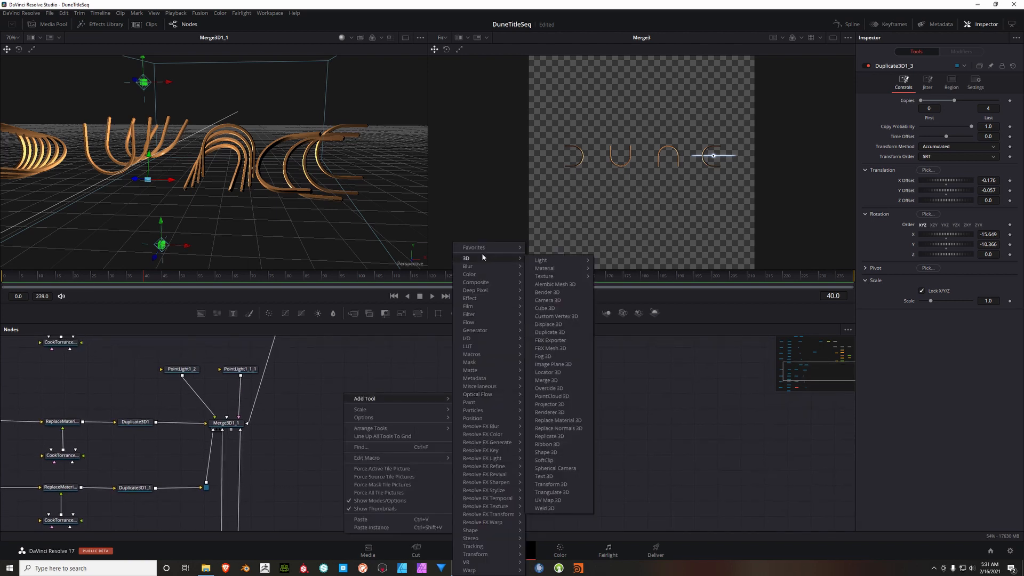
{"action": "left_click", "coordinate": [560, 414]}
{"action": "left_click_drag", "start_coordinate": [348, 393], "coordinate": [349, 421]}
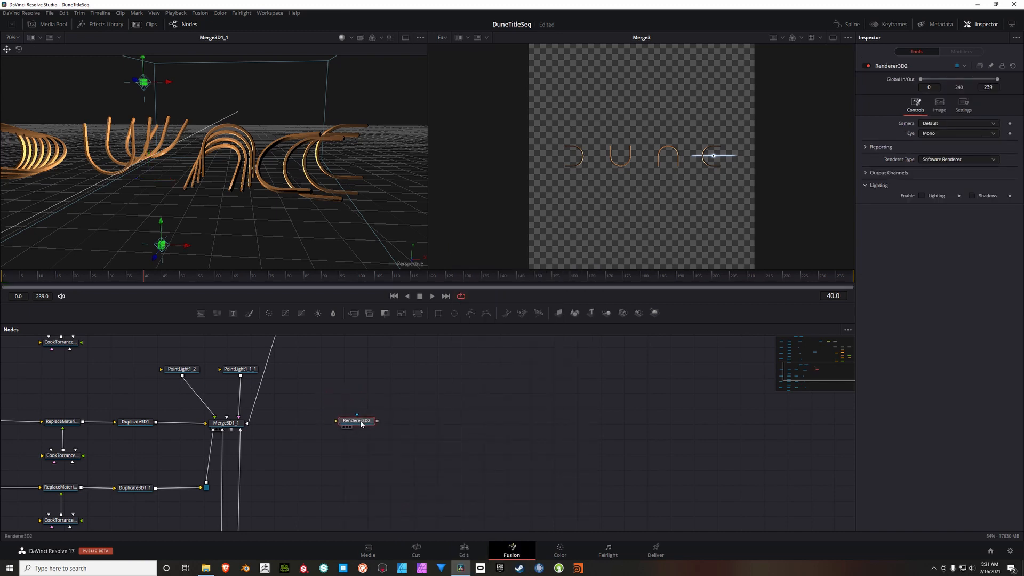
{"action": "left_click_drag", "start_coordinate": [231, 430], "coordinate": [649, 169]}
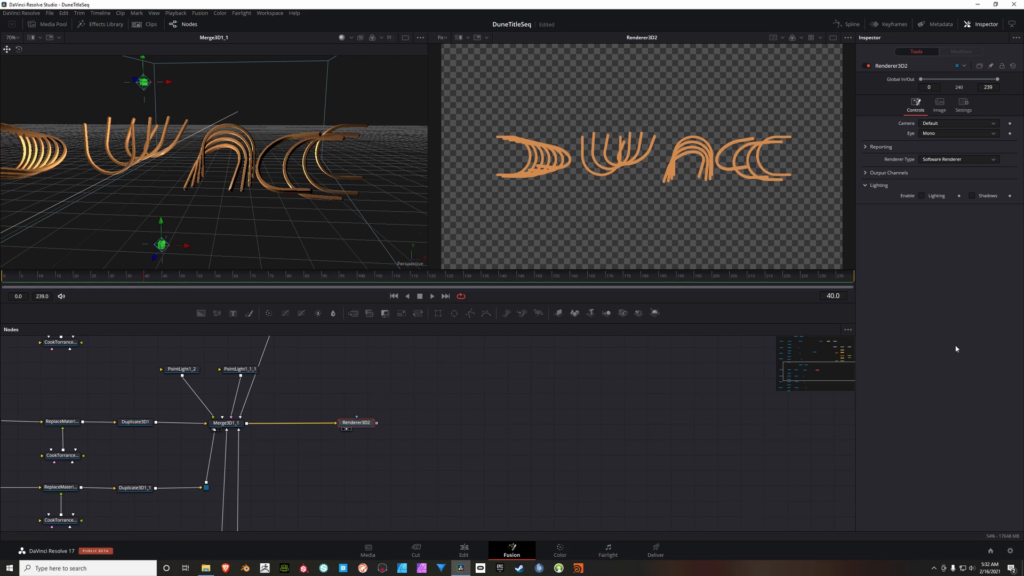
Step: Enable lighting on Renderer3D2 and set its renderer type to OpenGL Renderer
{"action": "left_click", "coordinate": [922, 196]}
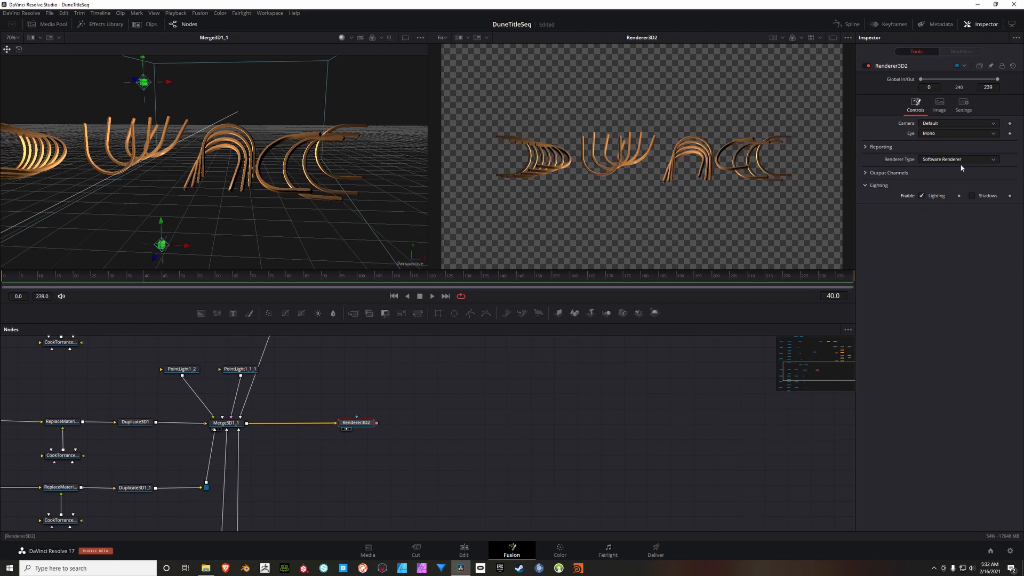
{"action": "left_click", "coordinate": [960, 159]}
{"action": "left_click", "coordinate": [945, 187]}
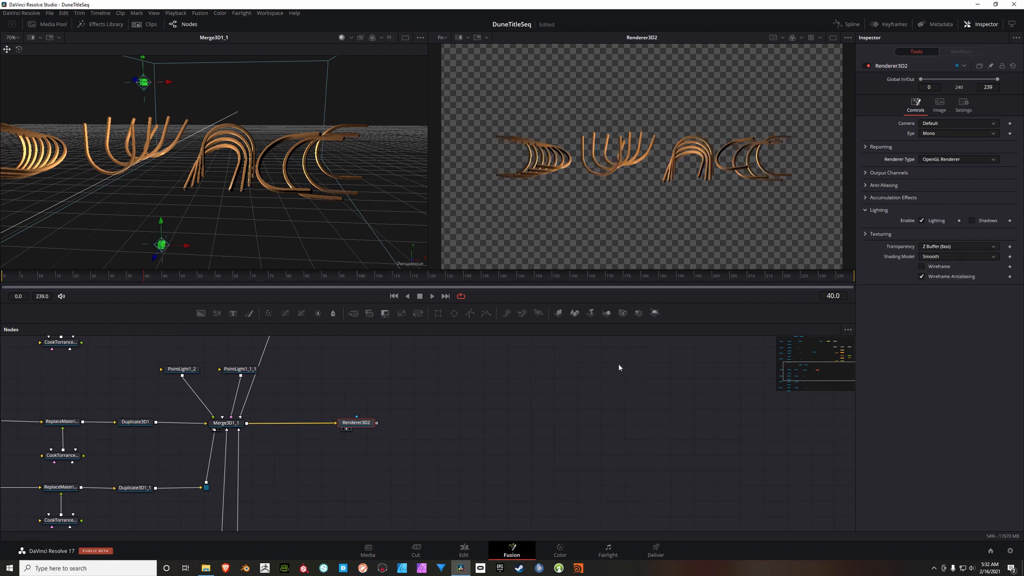
{"action": "left_click", "coordinate": [519, 409]}
Step: Add a Prism Blur node after Renderer3D2 and display it in the second viewer
{"action": "left_click_drag", "start_coordinate": [452, 400], "coordinate": [331, 395]}
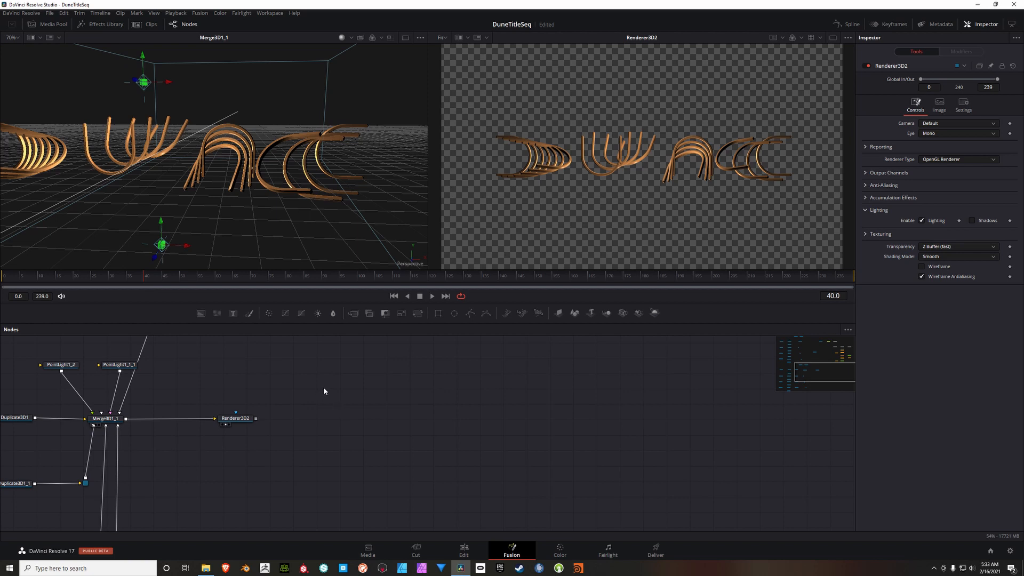
{"action": "key", "text": "shift+space"}
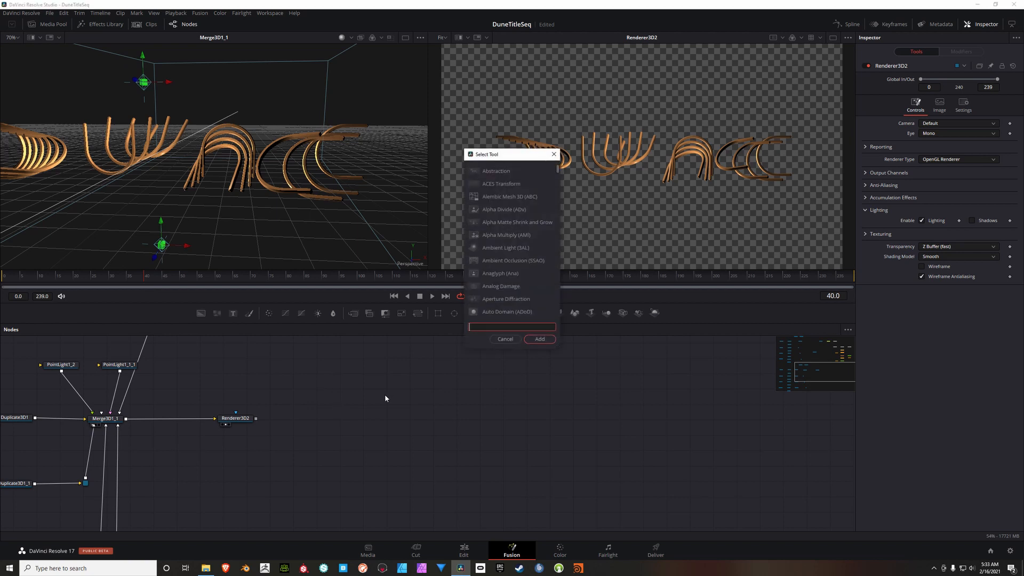
{"action": "type", "text": "prism"}
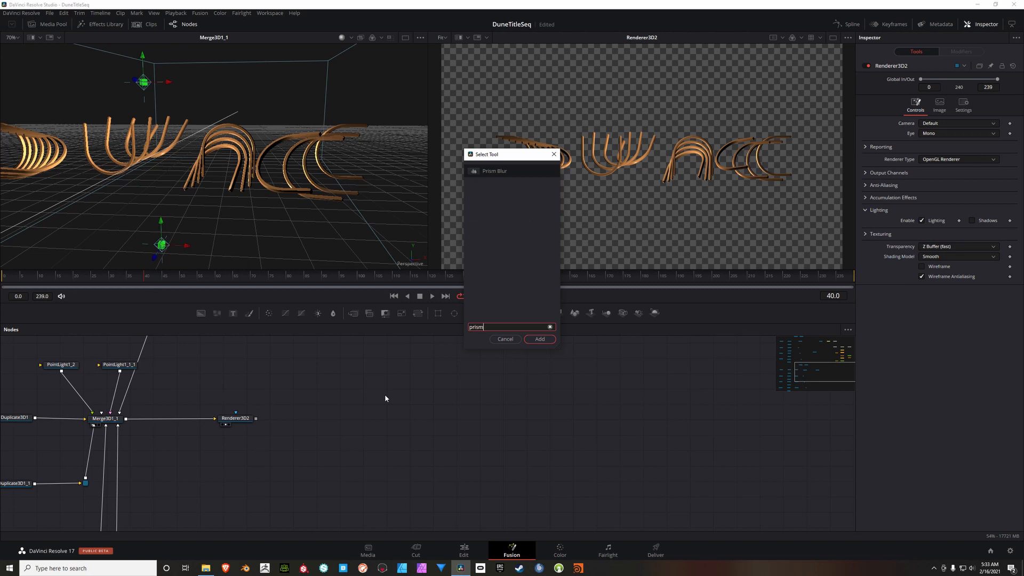
{"action": "left_click", "coordinate": [501, 172]}
{"action": "left_click", "coordinate": [539, 340]}
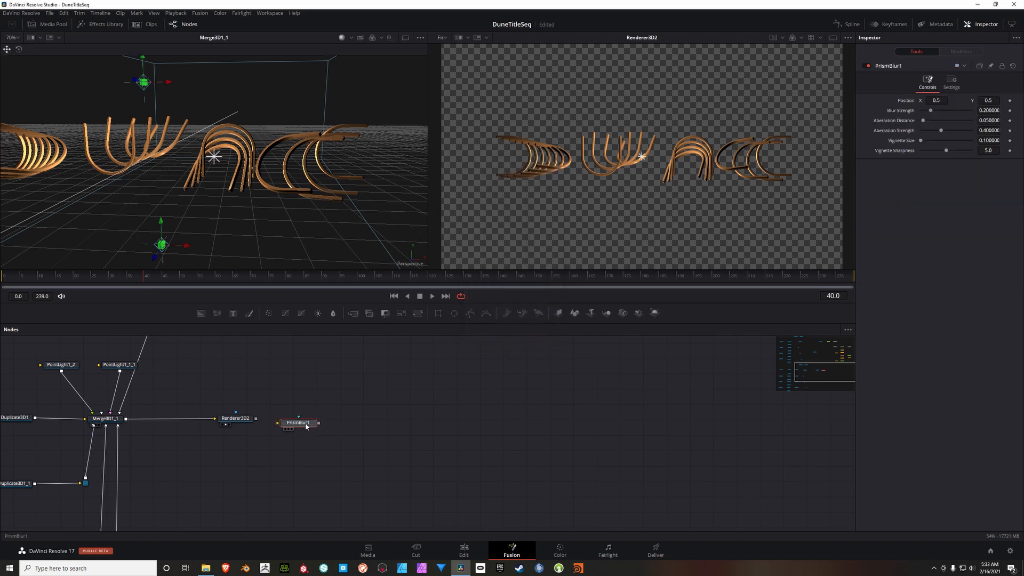
{"action": "left_click_drag", "start_coordinate": [313, 424], "coordinate": [287, 418]}
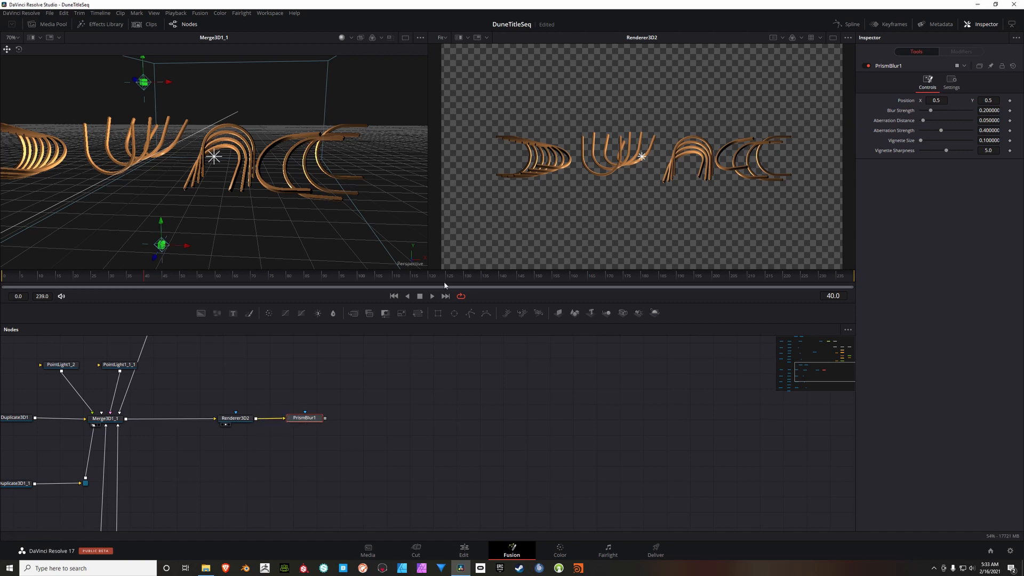
{"action": "key", "text": "2"}
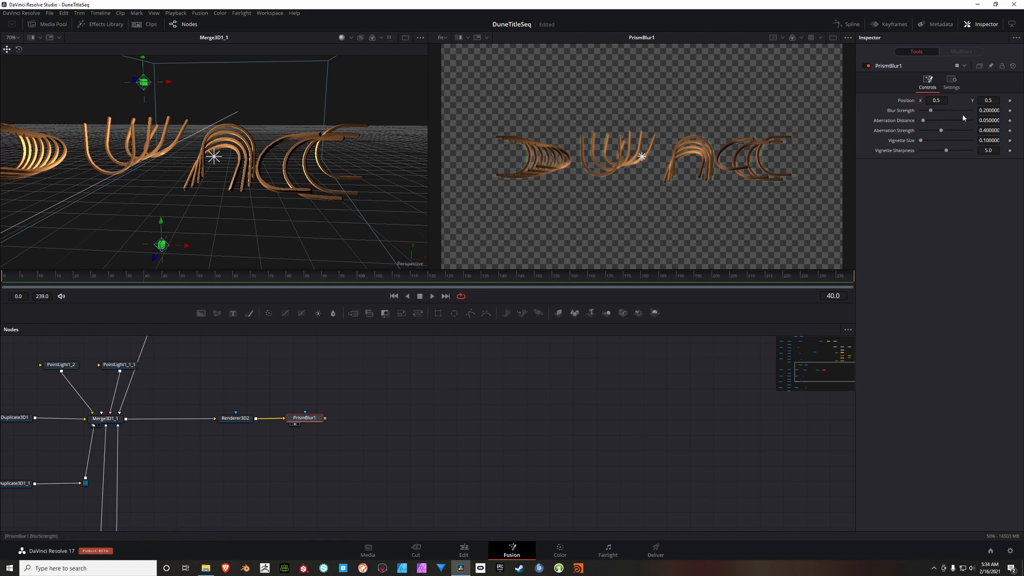
Step: Set the Prism Blur's Blur Strength to 0.01, Aberration Distance to 0.071 and Aberration Strength to 0.236
{"action": "left_click", "coordinate": [993, 113]}
{"action": "key", "text": "BackSpace"}
{"action": "type", "text": ".01"}
{"action": "key", "text": "Tab"}
{"action": "type", "text": ".071"}
{"action": "key", "text": "Tab"}
{"action": "type", "text": ".236"}
{"action": "key", "text": "Tab"}
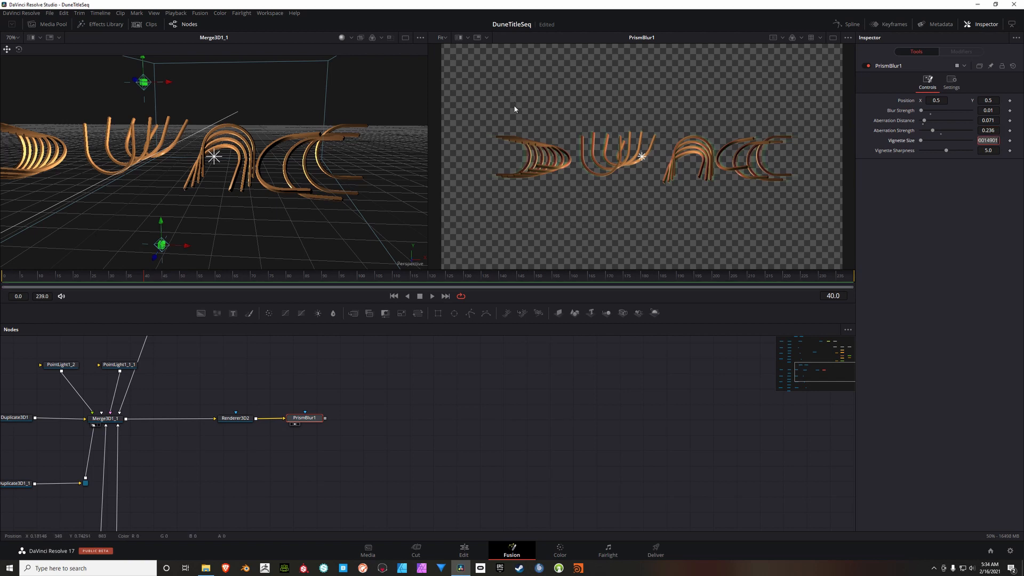
Step: Add a Mosaic Blur node after PrismBlur1 and display it in the second viewer
{"action": "left_click_drag", "start_coordinate": [427, 389], "coordinate": [395, 392]}
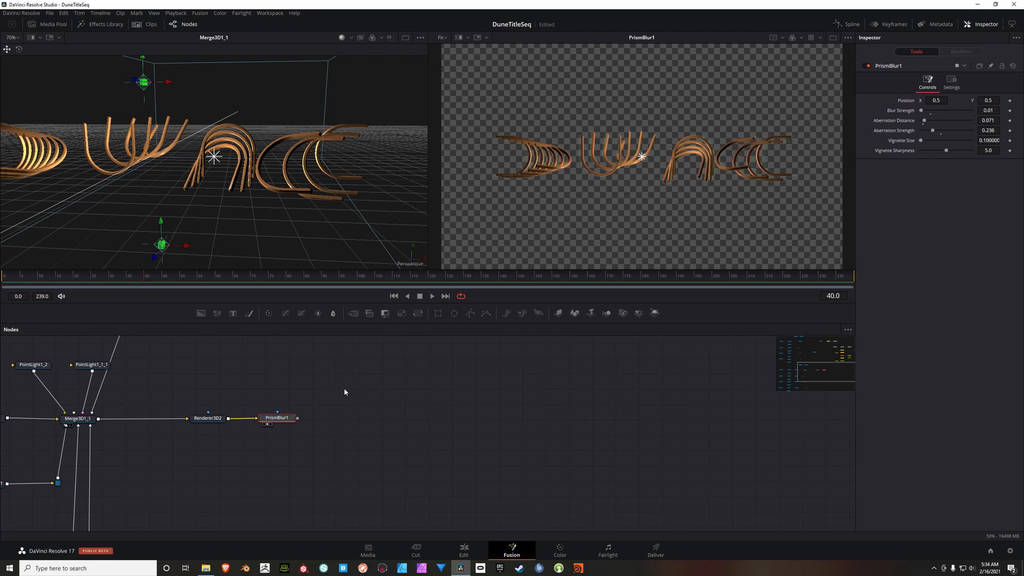
{"action": "key", "text": "shift+space"}
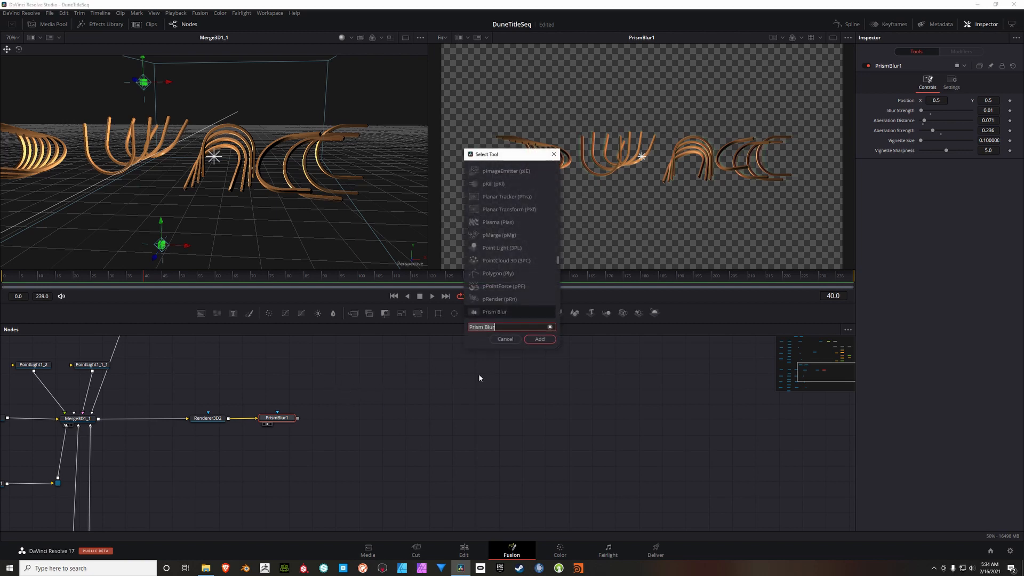
{"action": "key", "text": "ctrl+a"}
{"action": "type", "text": "mos"}
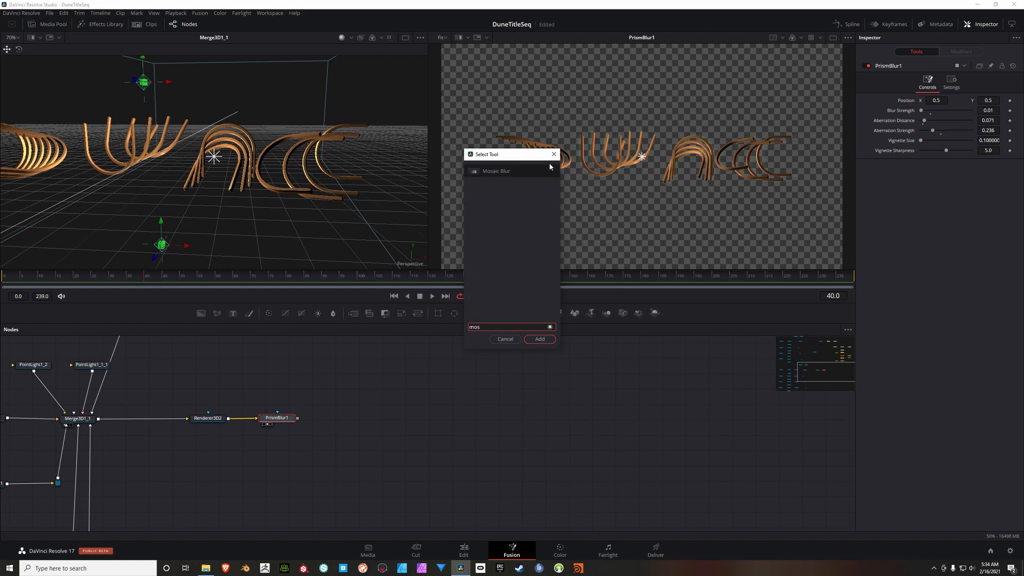
{"action": "left_click", "coordinate": [496, 171]}
{"action": "left_click", "coordinate": [539, 341]}
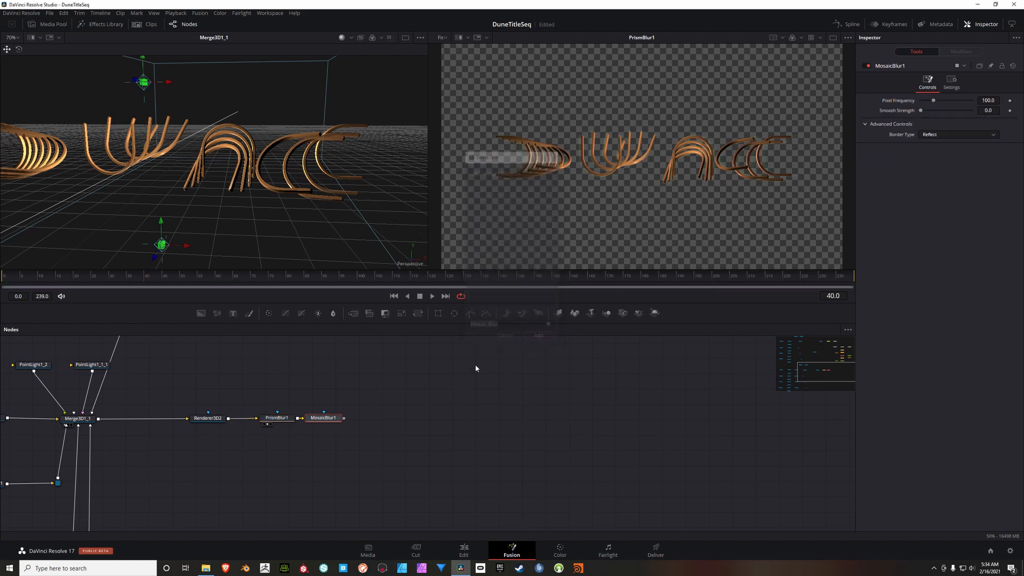
{"action": "left_click_drag", "start_coordinate": [349, 419], "coordinate": [584, 146]}
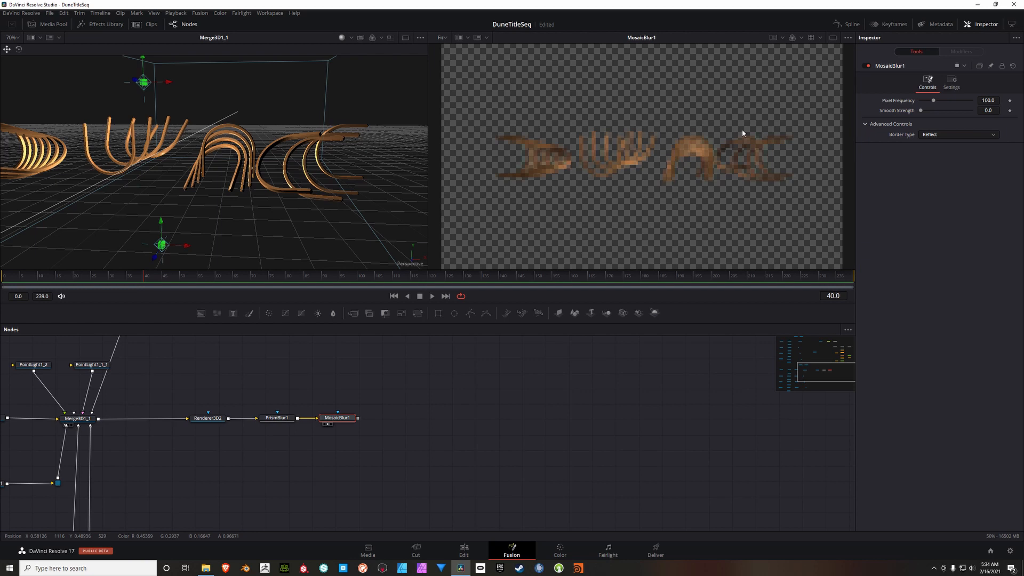
{"action": "left_click", "coordinate": [997, 104]}
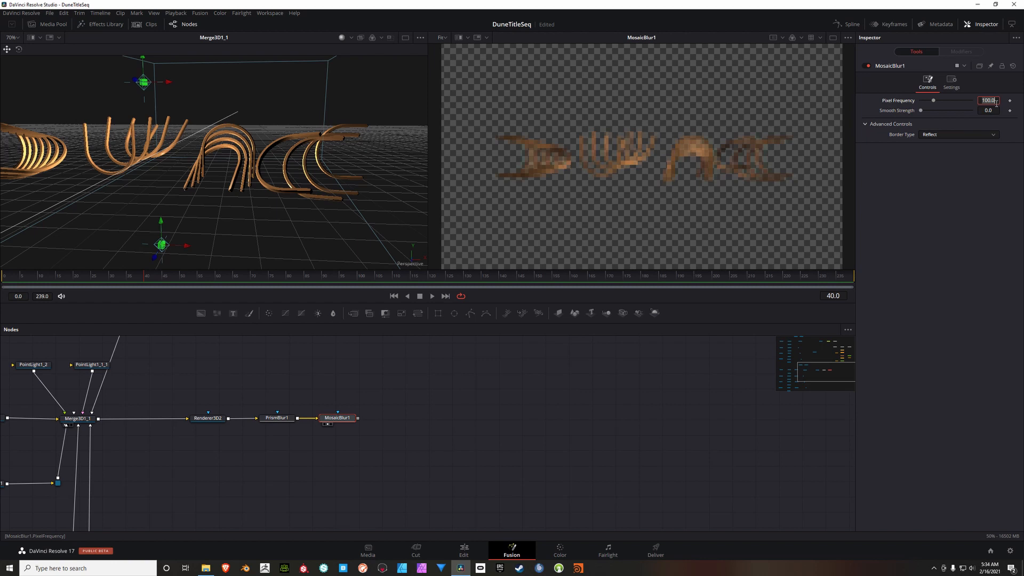
{"action": "type", "text": "226.8"}
{"action": "key", "text": "Return"}
{"action": "left_click", "coordinate": [995, 111]}
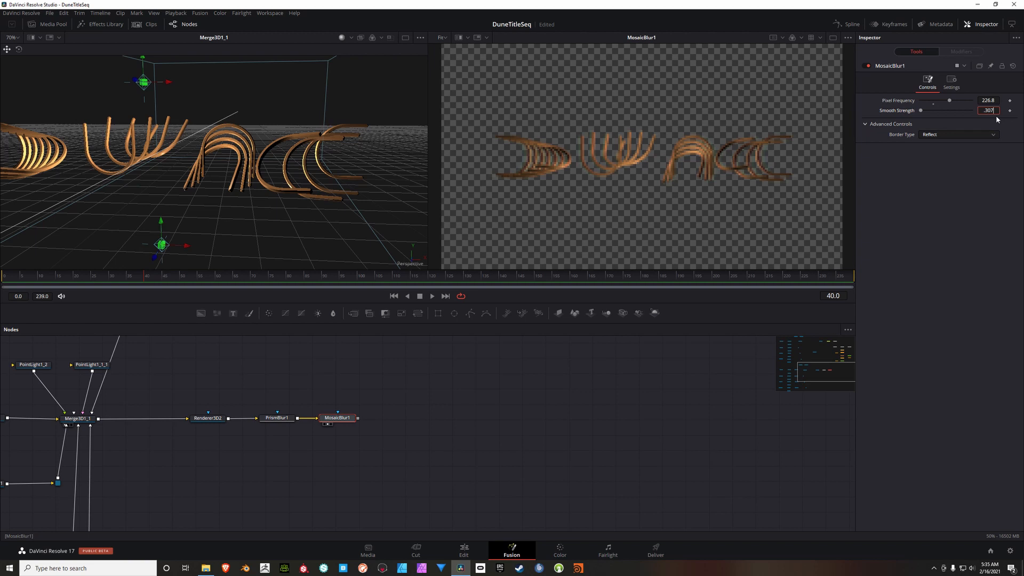
{"action": "type", "text": "7"}
{"action": "key", "text": "Tab"}
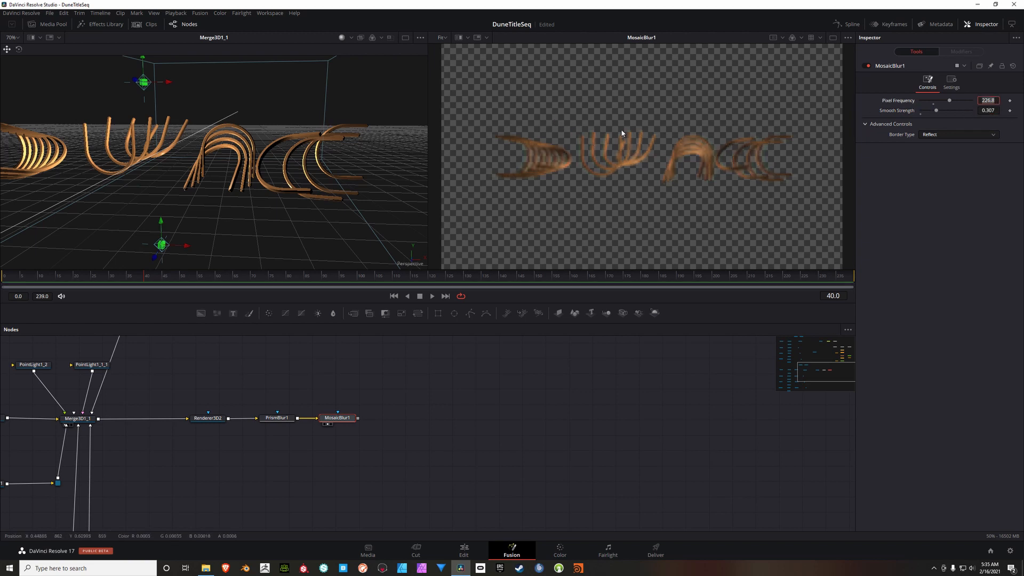
Step: Add a VariBlur node after MosaicBlur1 and display it in the second viewer
{"action": "scroll", "coordinate": [537, 167], "scroll_direction": "up", "scroll_amount": 5}
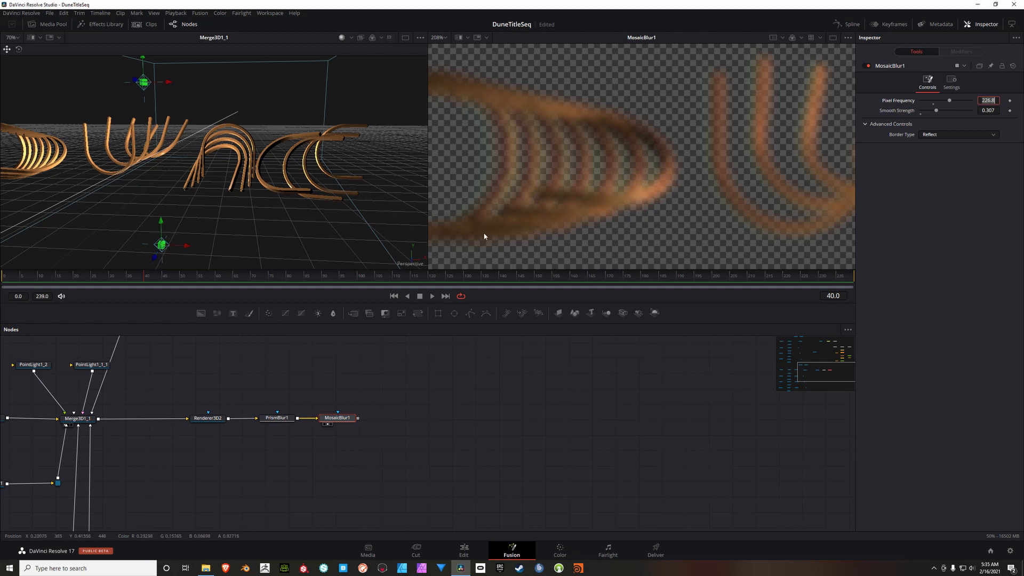
{"action": "scroll", "coordinate": [589, 180], "scroll_direction": "down", "scroll_amount": 5}
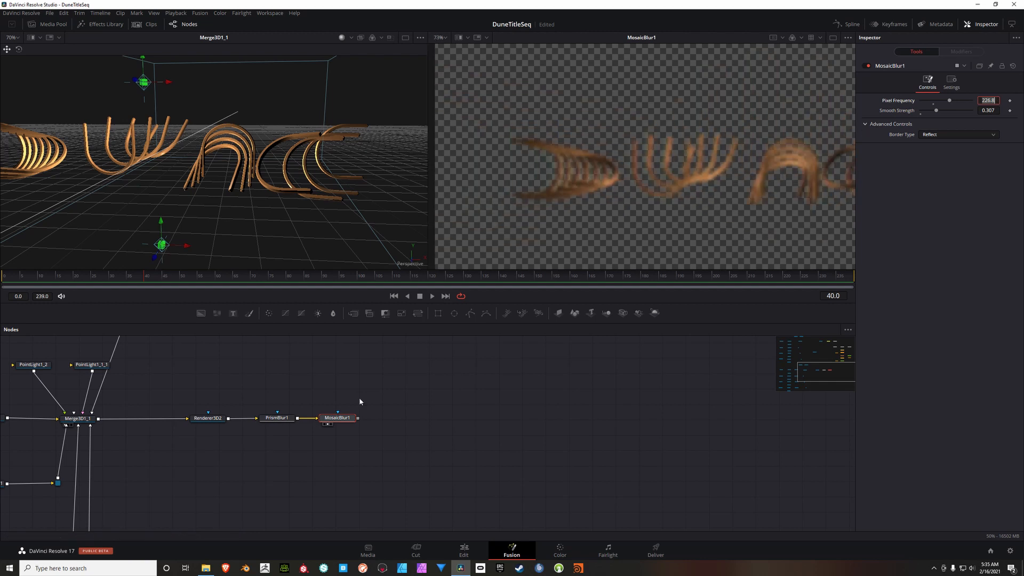
{"action": "scroll", "coordinate": [616, 206], "scroll_direction": "down", "scroll_amount": 2}
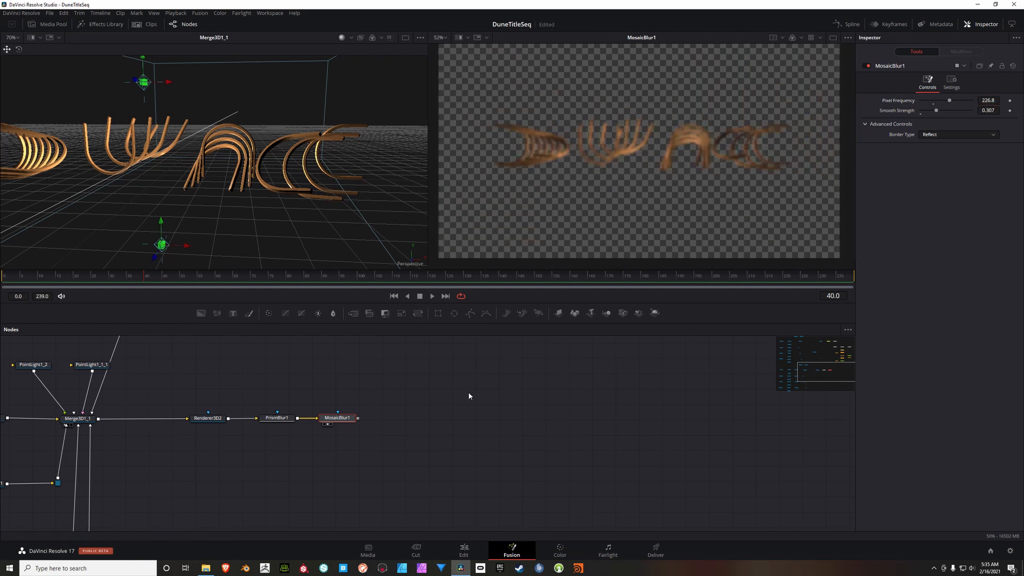
{"action": "left_click_drag", "start_coordinate": [349, 420], "coordinate": [350, 420]}
{"action": "key", "text": "shift+space"}
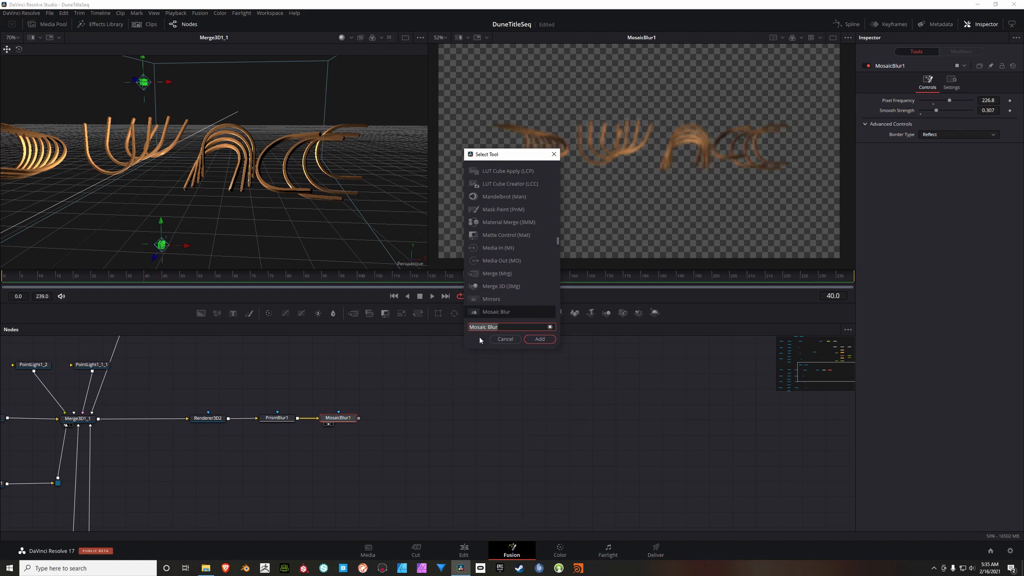
{"action": "type", "text": "vari"}
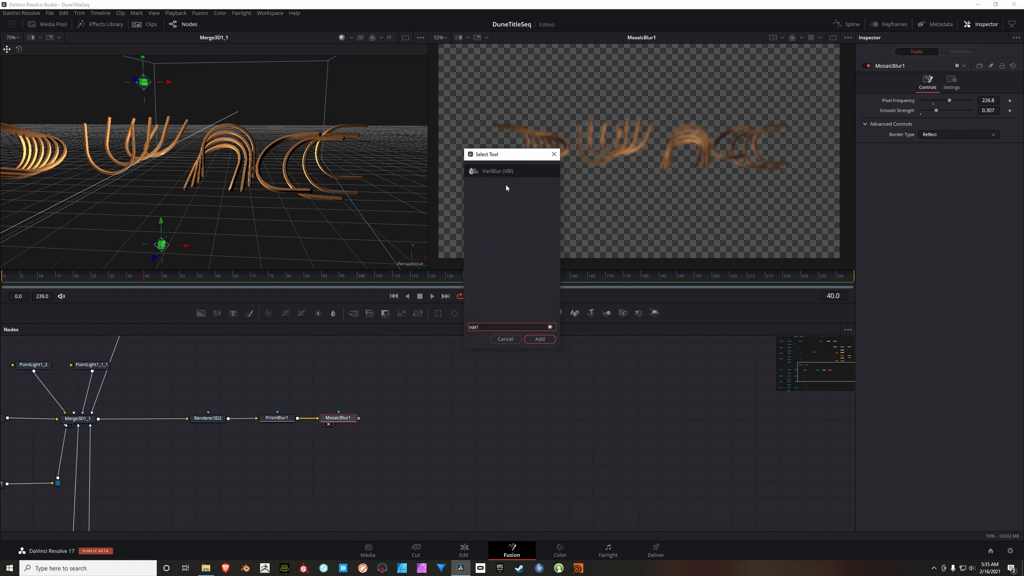
{"action": "left_click", "coordinate": [540, 339]}
{"action": "key", "text": "2"}
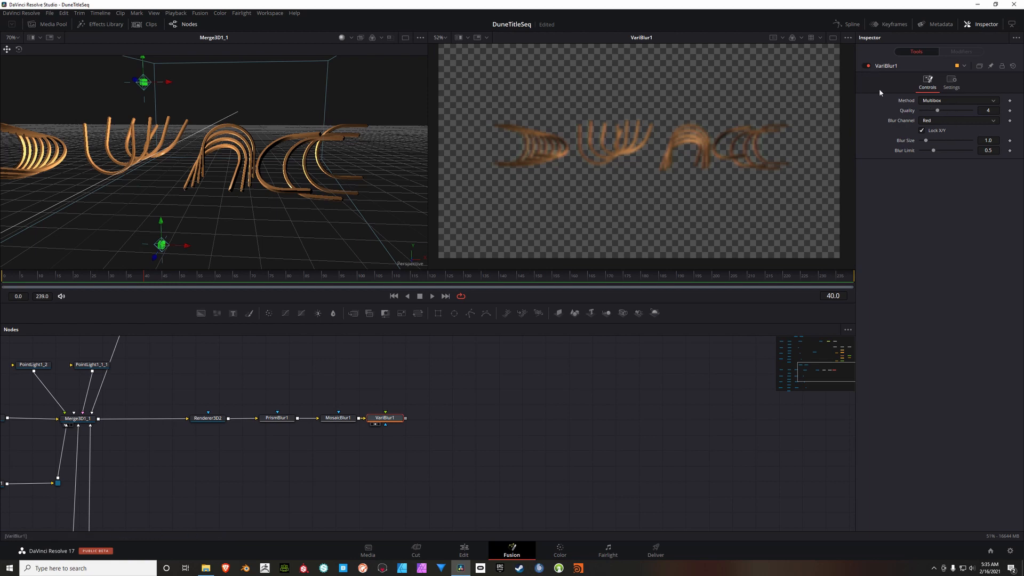
Step: Set the VariBlur's Method to Defocus, Blur Channel to Luma, Blur Size to 2.99 and Blur Limit to 1.0
{"action": "left_click", "coordinate": [939, 100]}
{"action": "left_click", "coordinate": [938, 129]}
{"action": "left_click", "coordinate": [947, 121]}
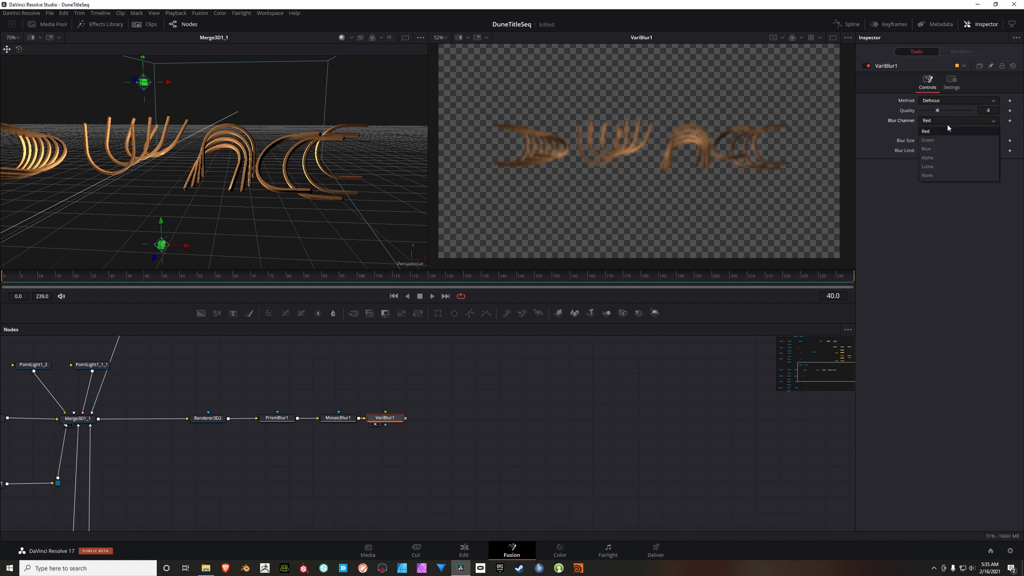
{"action": "left_click", "coordinate": [941, 166]}
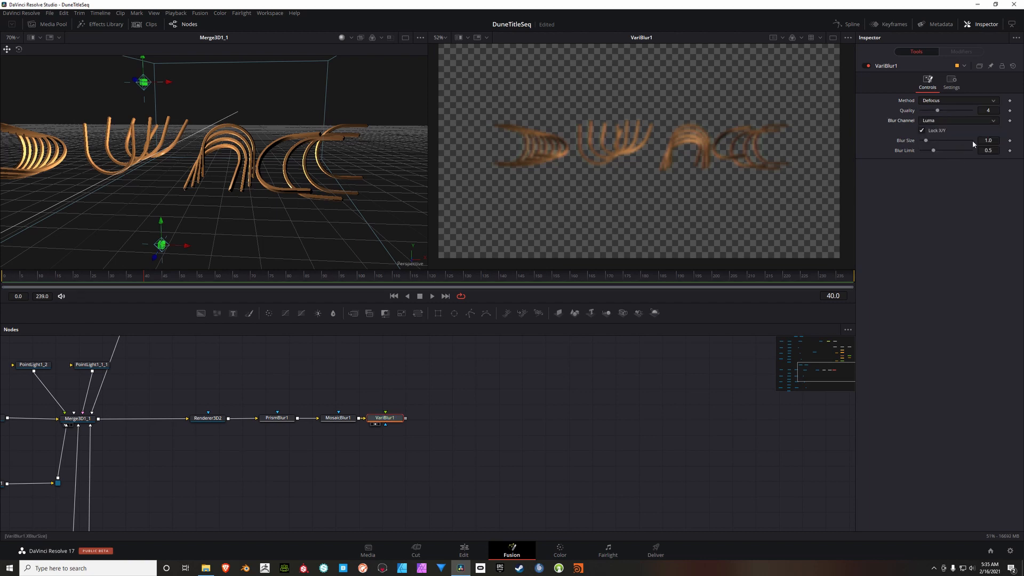
{"action": "left_click", "coordinate": [991, 140]}
{"action": "type", "text": "2.99"}
{"action": "key", "text": "Tab"}
{"action": "type", "text": "1"}
{"action": "key", "text": "Return"}
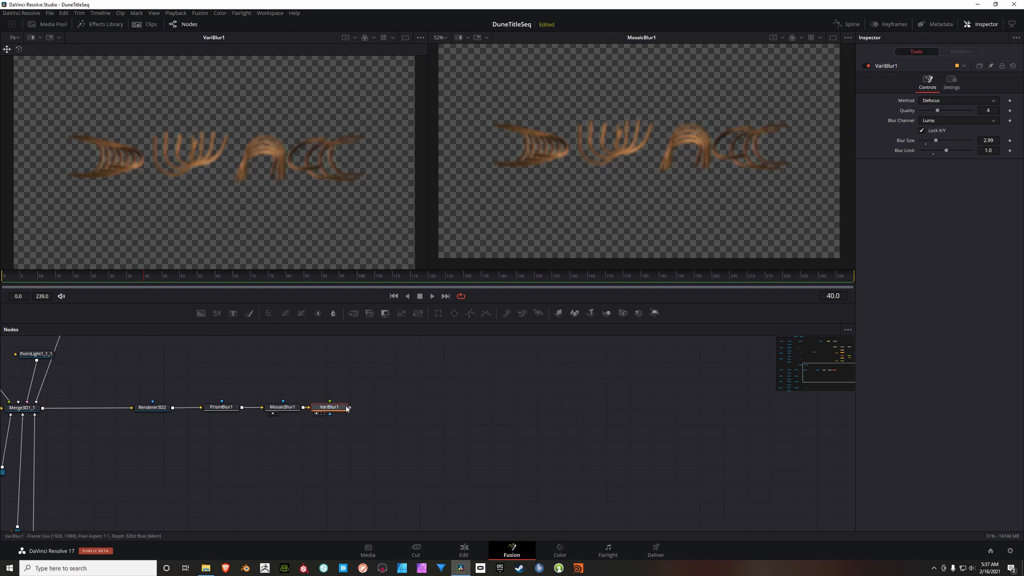
Step: Add a Color Corrector node after VariBlur1
{"action": "key", "text": "shift+space"}
{"action": "type", "text": "vari"}
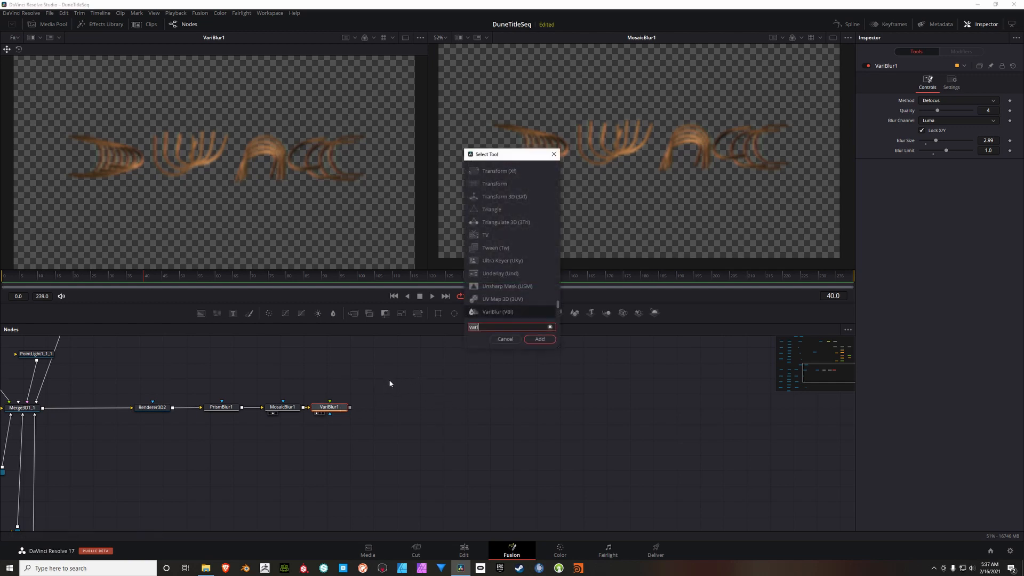
{"action": "key", "text": "BackSpace"}
{"action": "key", "text": "BackSpace"}
{"action": "key", "text": "BackSpace"}
{"action": "key", "text": "BackSpace"}
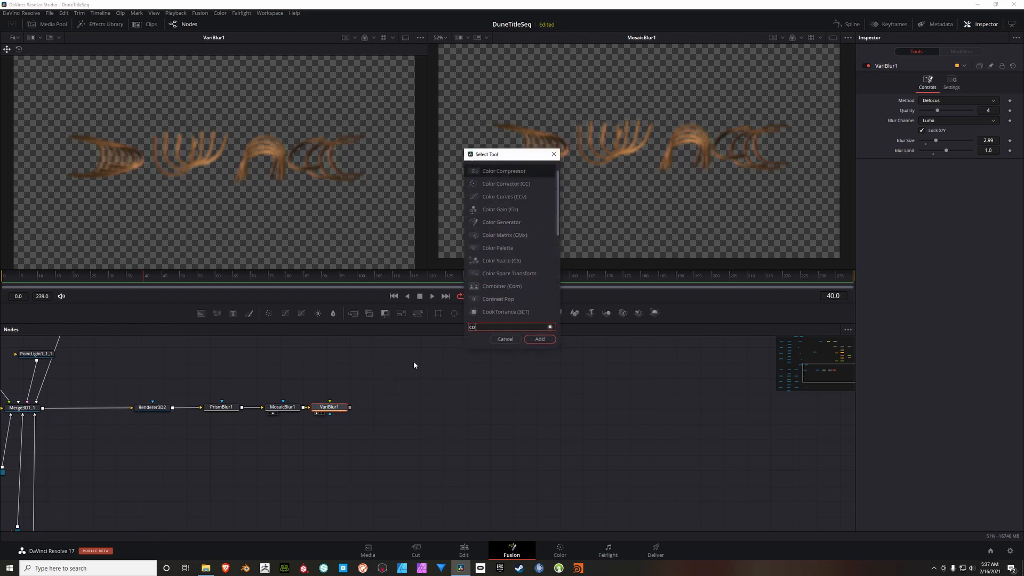
{"action": "type", "text": "colorc"}
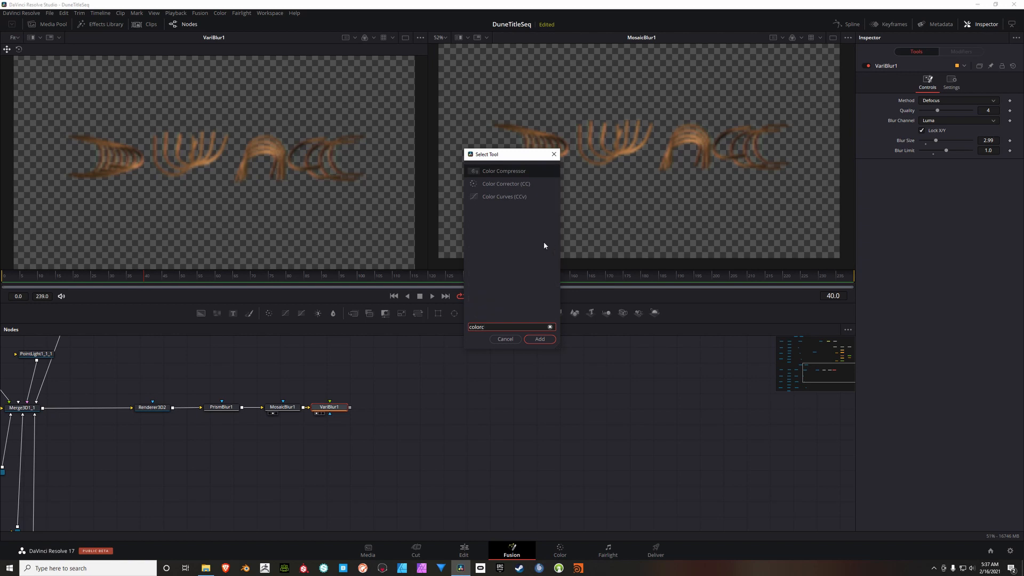
{"action": "left_click", "coordinate": [527, 184]}
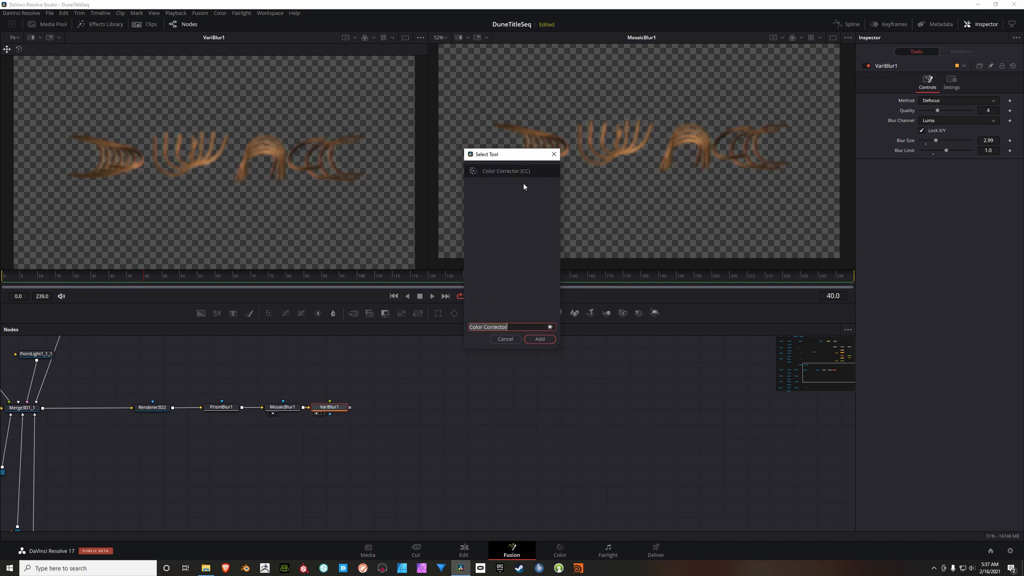
{"action": "left_click", "coordinate": [540, 340]}
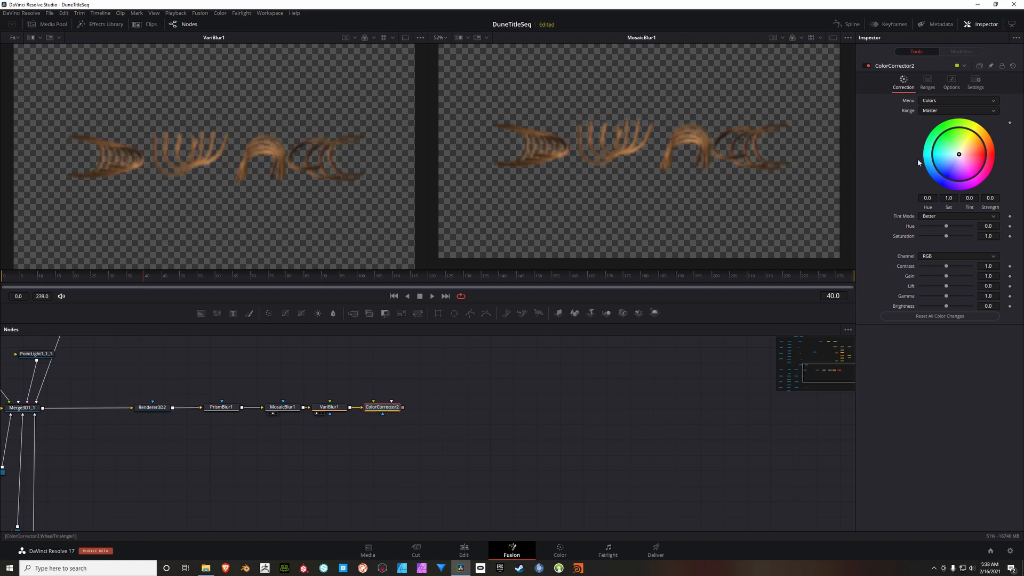
Step: Set ColorCorrector2's Saturation to 0.53 and display the node in the second viewer
{"action": "left_click", "coordinate": [988, 236]}
{"action": "type", "text": "0.53"}
{"action": "key", "text": "Tab"}
{"action": "left_click", "coordinate": [387, 410]}
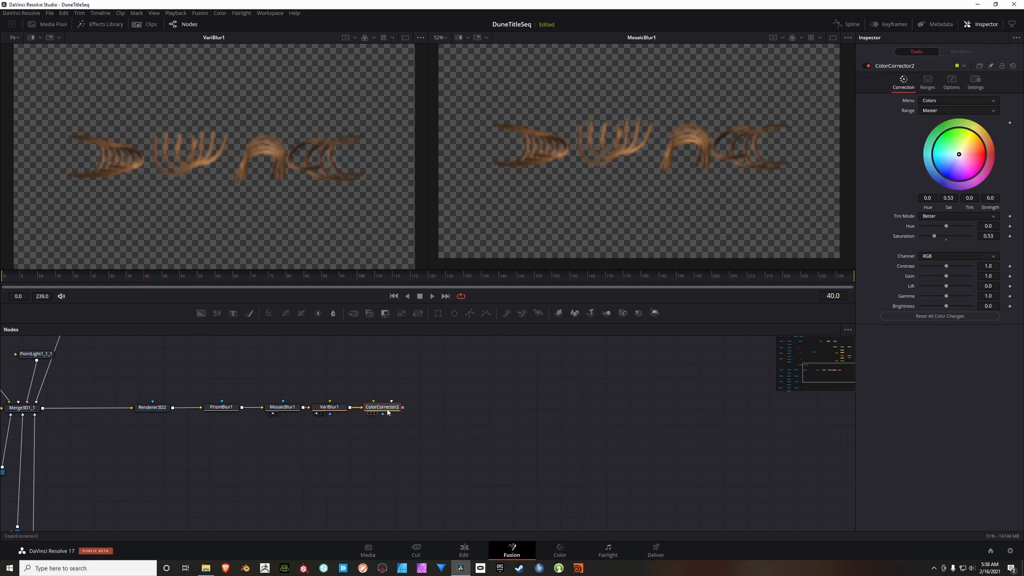
{"action": "key", "text": "2"}
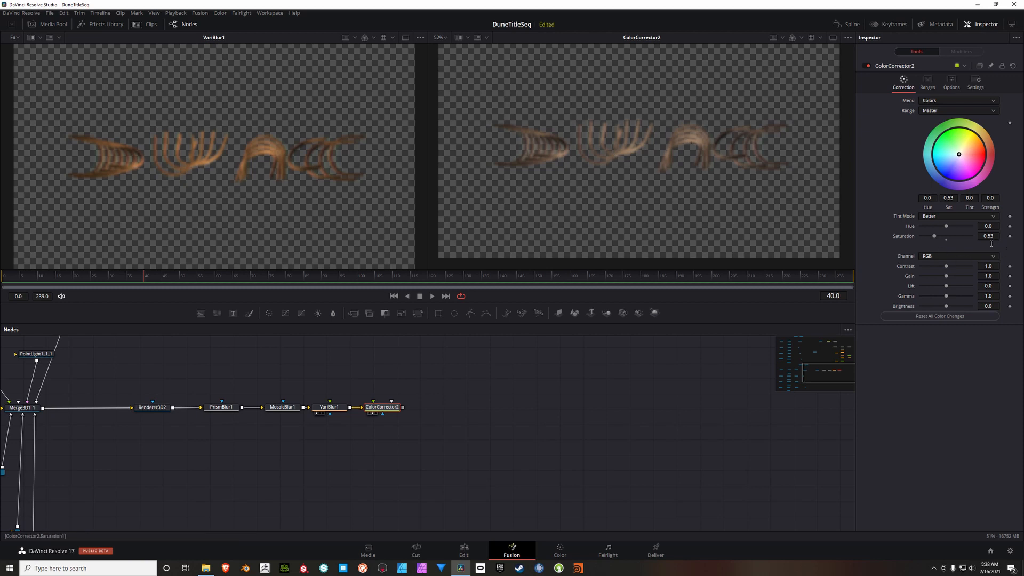
Step: Set ColorCorrector2's Gain to 1.32, Lift to 0.06 and Gamma to 0.97
{"action": "left_click", "coordinate": [996, 279]}
{"action": "type", "text": "1.32"}
{"action": "key", "text": "Tab"}
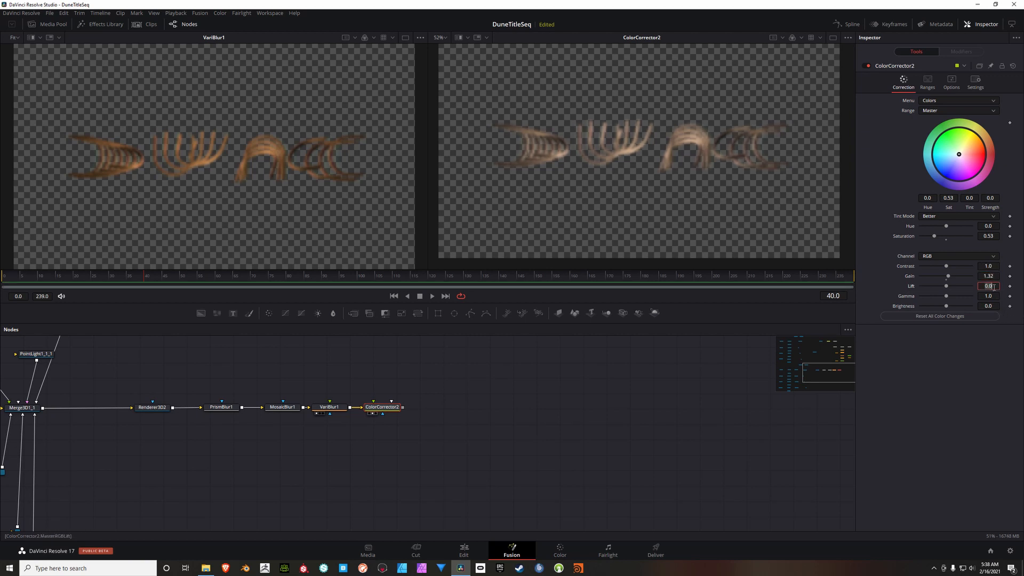
{"action": "type", "text": "0.06"}
{"action": "key", "text": "Tab"}
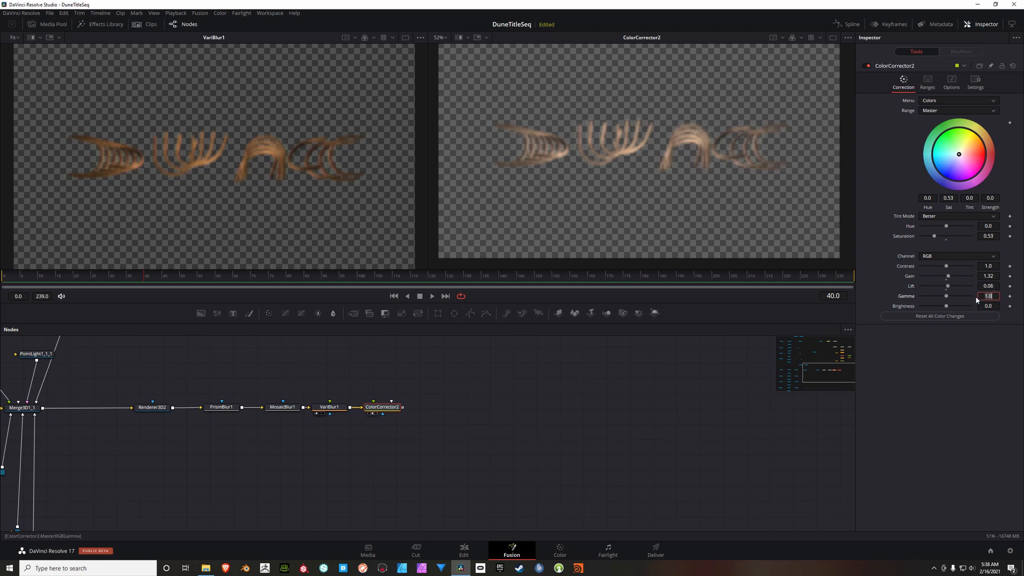
{"action": "type", "text": "0.97"}
{"action": "key", "text": "Tab"}
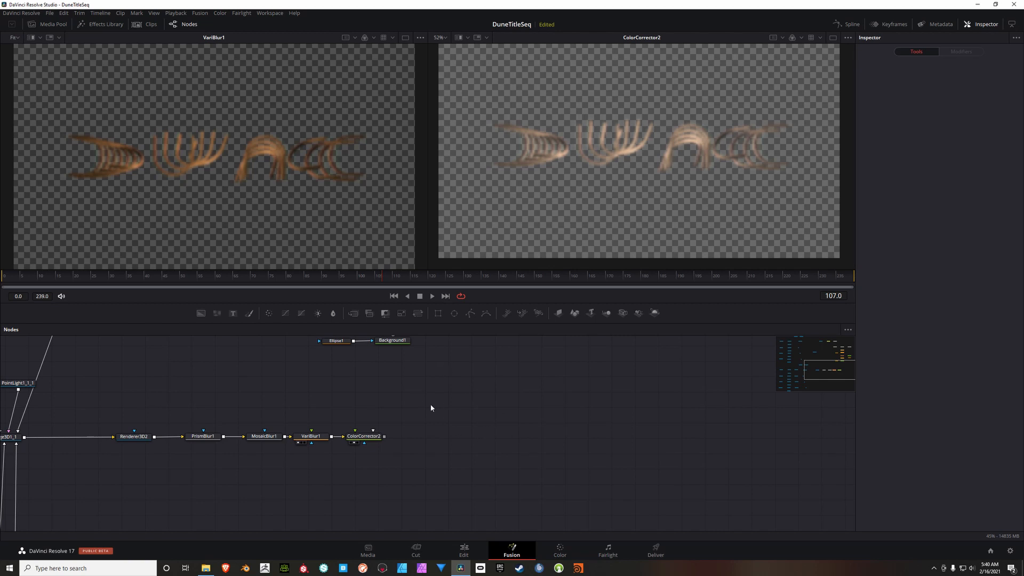
Step: Add a Resolve FX Warp Vortex node, connect it after ColorCorrector2 and display it in the second viewer
{"action": "right_click", "coordinate": [442, 390]}
{"action": "mouse_move", "coordinate": [462, 395]}
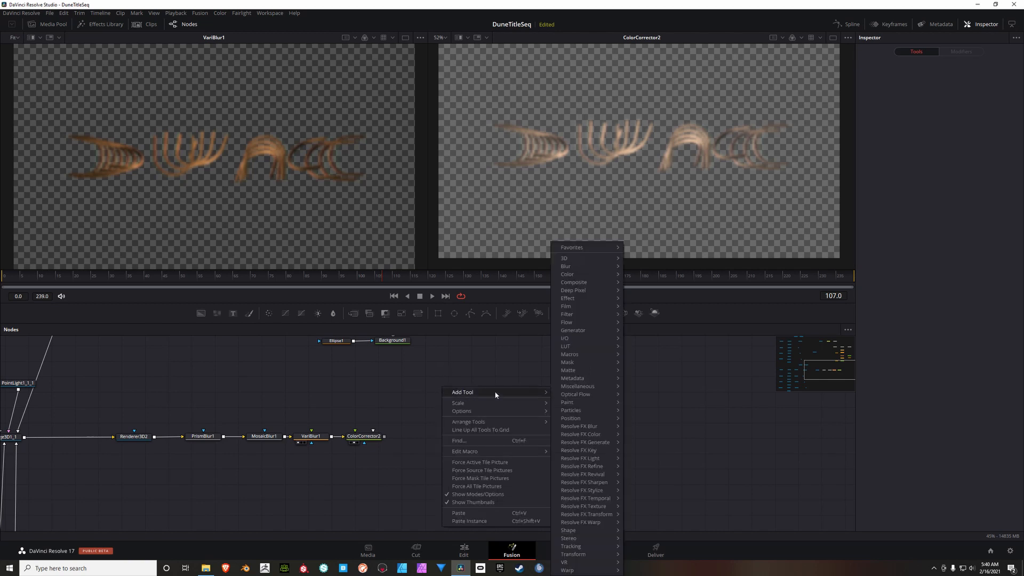
{"action": "mouse_move", "coordinate": [599, 493]}
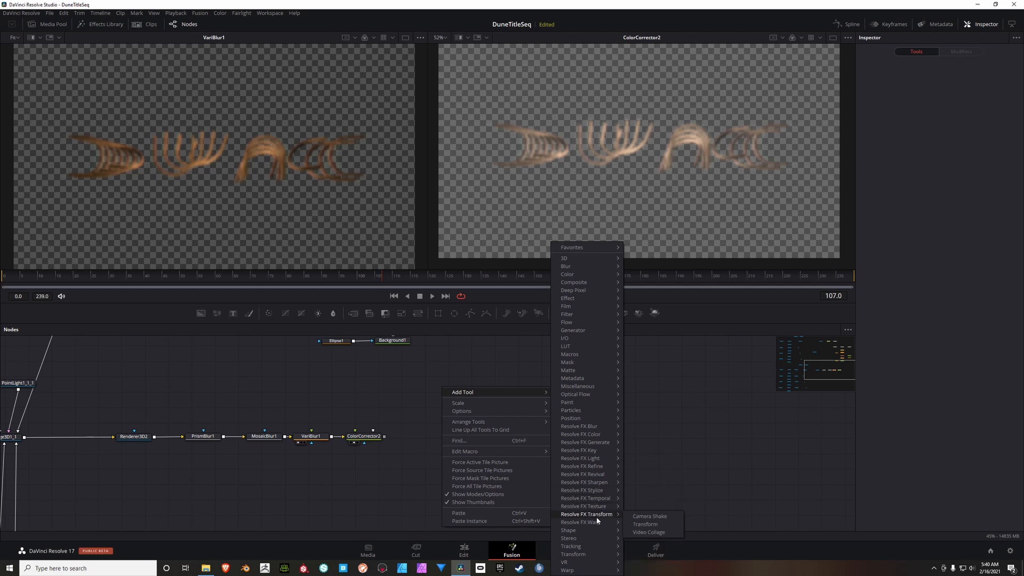
{"action": "mouse_move", "coordinate": [600, 525]}
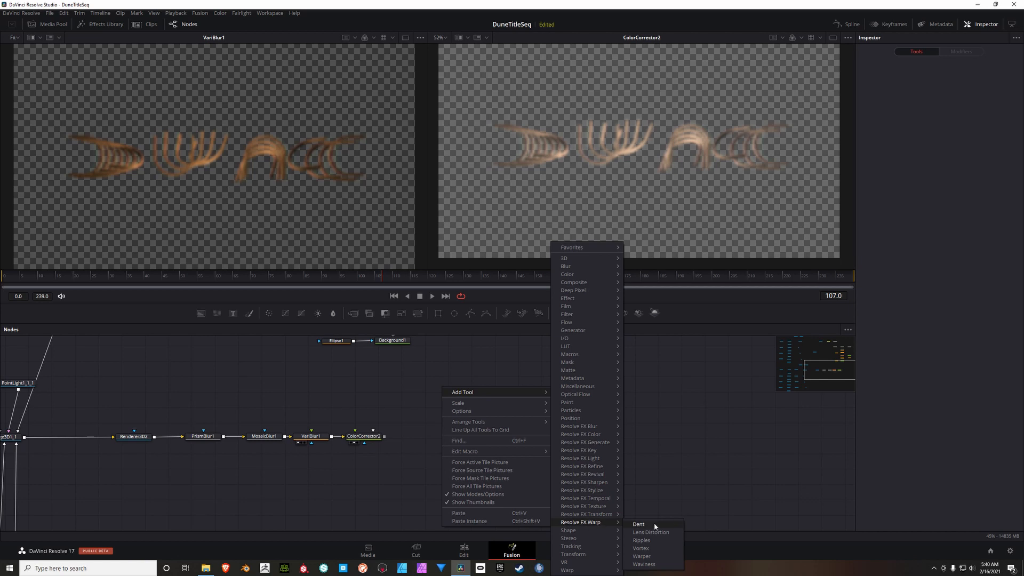
{"action": "left_click", "coordinate": [641, 548]}
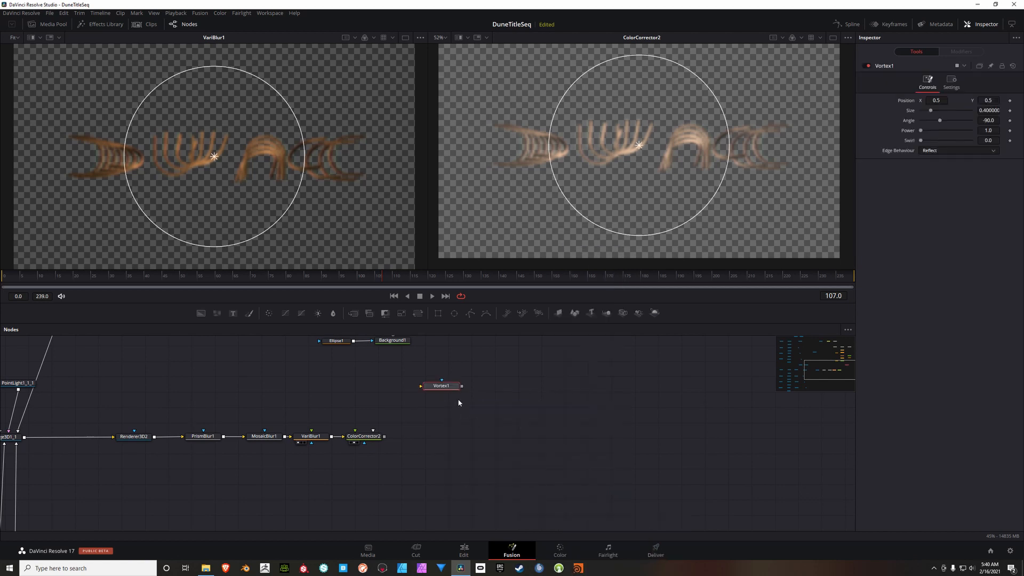
{"action": "mouse_move", "coordinate": [451, 428]}
{"action": "left_mouse_down"}
{"action": "mouse_move", "coordinate": [444, 442]}
{"action": "mouse_move", "coordinate": [414, 440]}
{"action": "left_mouse_up"}
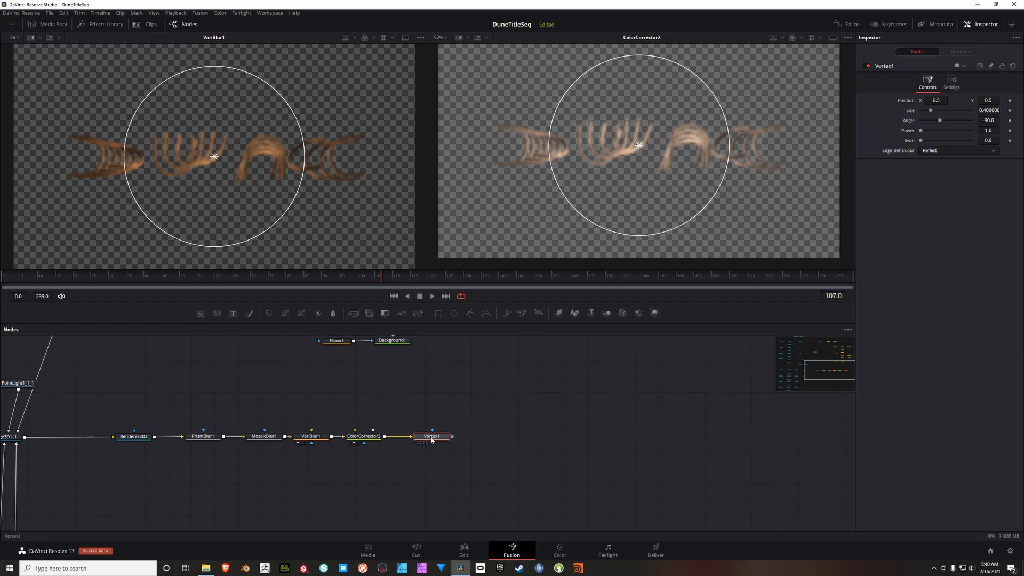
{"action": "key", "text": "2"}
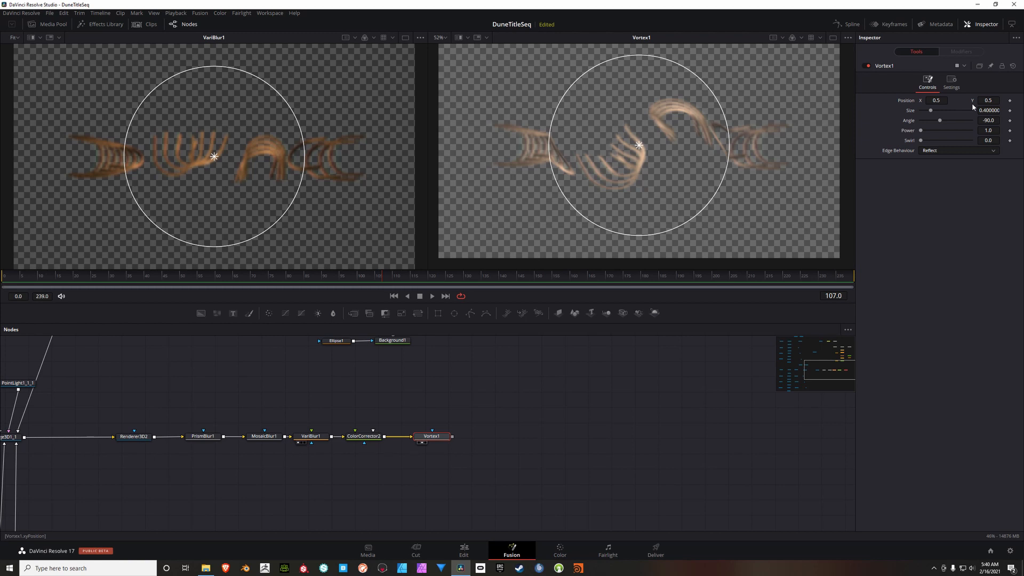
Step: Set the Vortex's Size to 0.11, Angle to -28, Power to 1.496 and Swirl to 0.147, and centre it on the first letter
{"action": "left_click", "coordinate": [991, 111]}
{"action": "type", "text": "0.11"}
{"action": "key", "text": "Tab"}
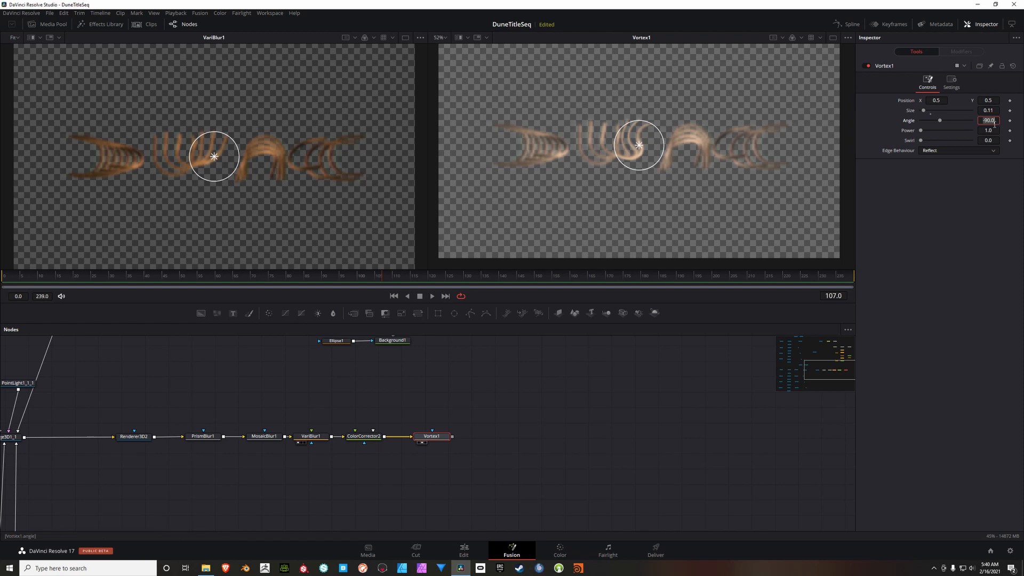
{"action": "type", "text": "-28"}
{"action": "key", "text": "Tab"}
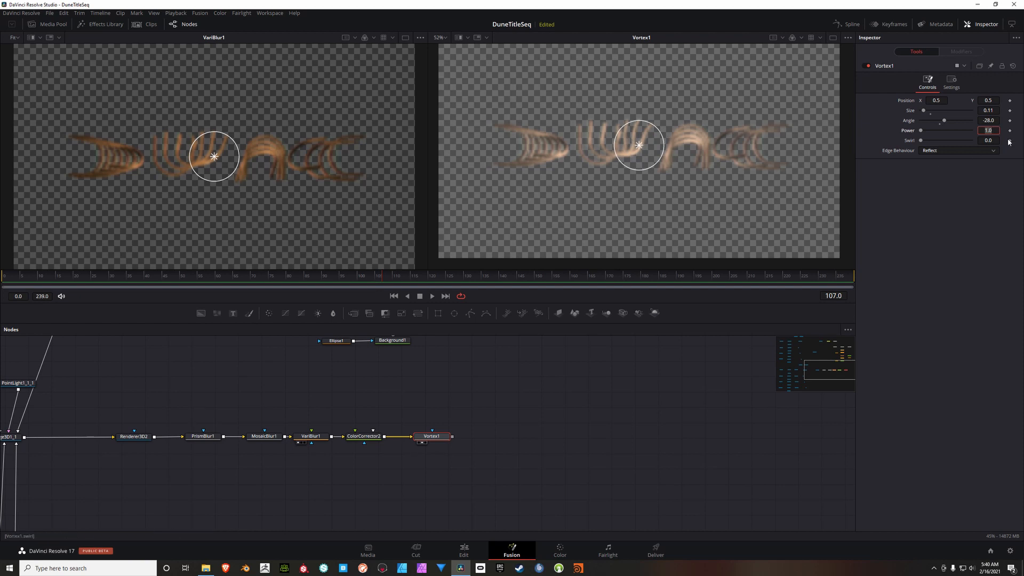
{"action": "type", "text": "1.496"}
{"action": "left_click", "coordinate": [997, 142]}
{"action": "type", "text": "0.147"}
{"action": "key", "text": "Tab"}
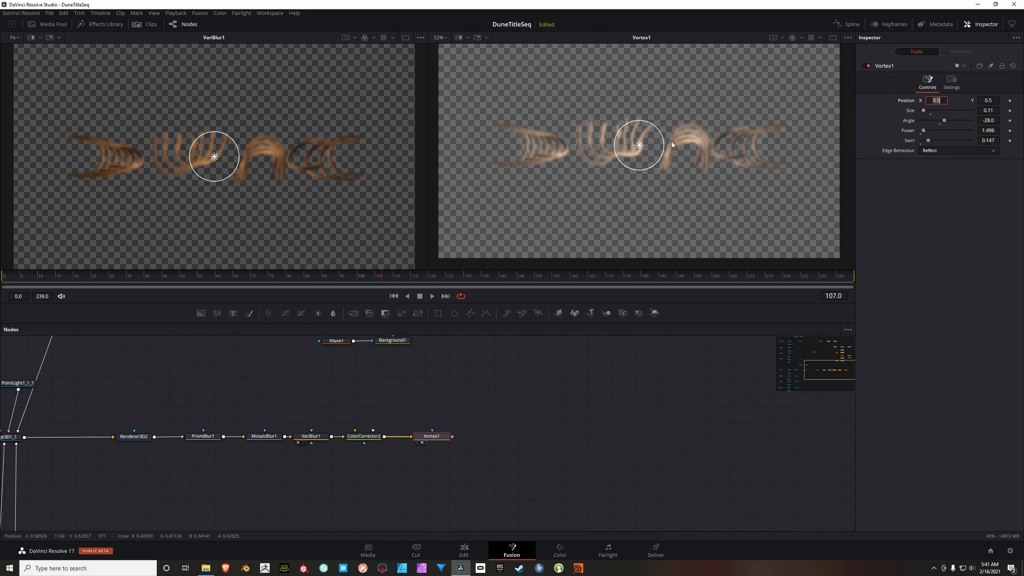
{"action": "left_click_drag", "start_coordinate": [629, 143], "coordinate": [544, 148]}
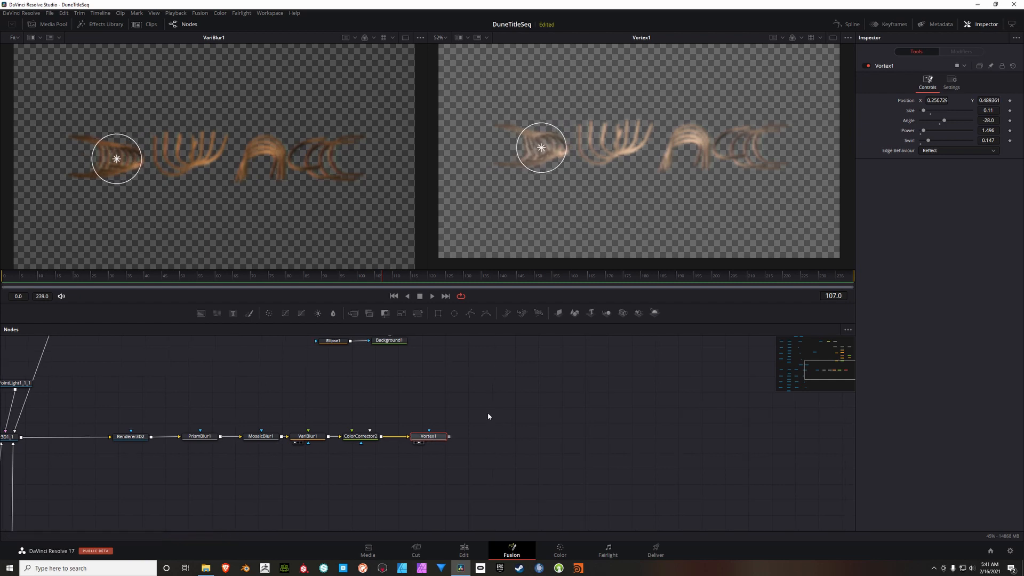
Step: Paste a copy of the Vortex after Vortex1, show it in the second viewer, and centre it on the second letter with Size 0.173
{"action": "key", "text": "ctrl+v"}
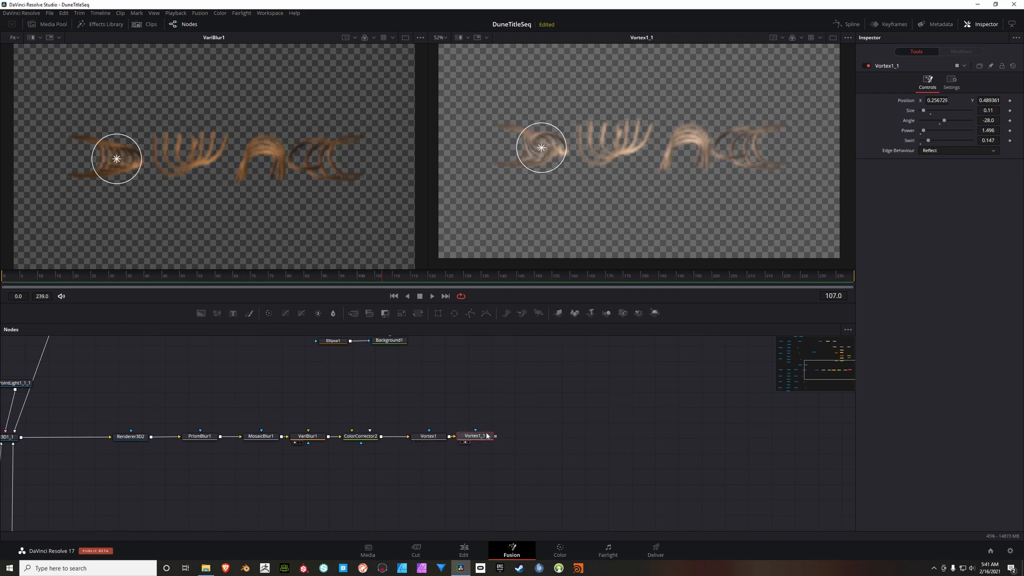
{"action": "key", "text": "2"}
{"action": "left_click_drag", "start_coordinate": [543, 151], "coordinate": [625, 141]}
{"action": "left_click_drag", "start_coordinate": [923, 110], "coordinate": [927, 113]}
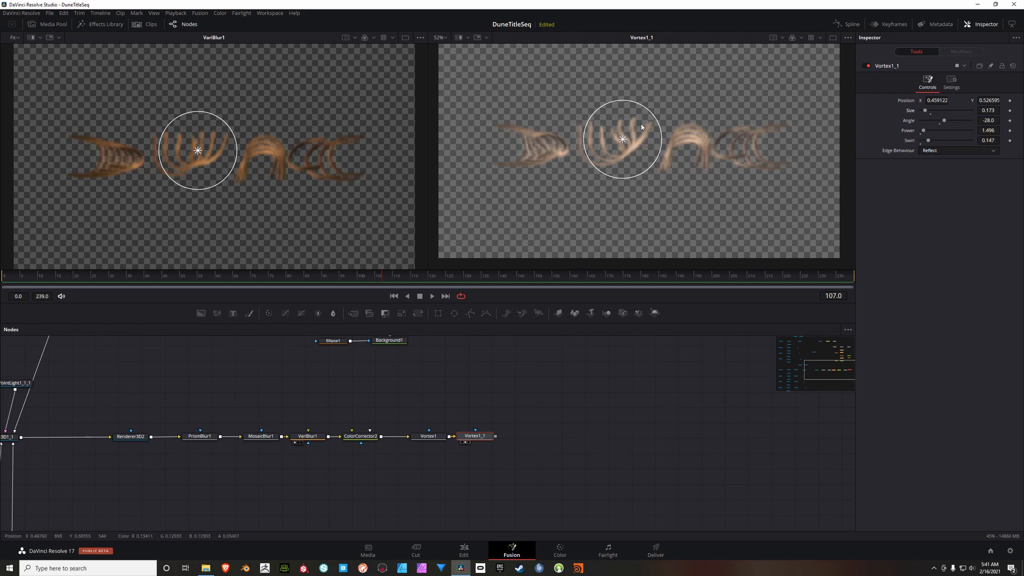
{"action": "left_click_drag", "start_coordinate": [624, 141], "coordinate": [624, 142]}
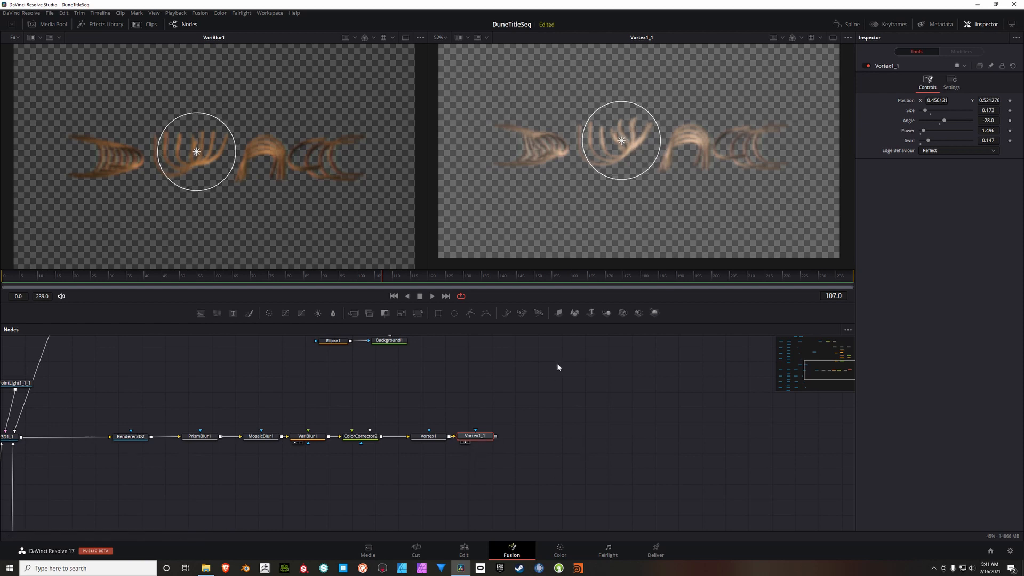
Step: Paste another Vortex copy after Vortex1_1, show it in the second viewer, and centre it on the third letter with Size about 0.13
{"action": "key", "text": "ctrl+v"}
{"action": "key", "text": "2"}
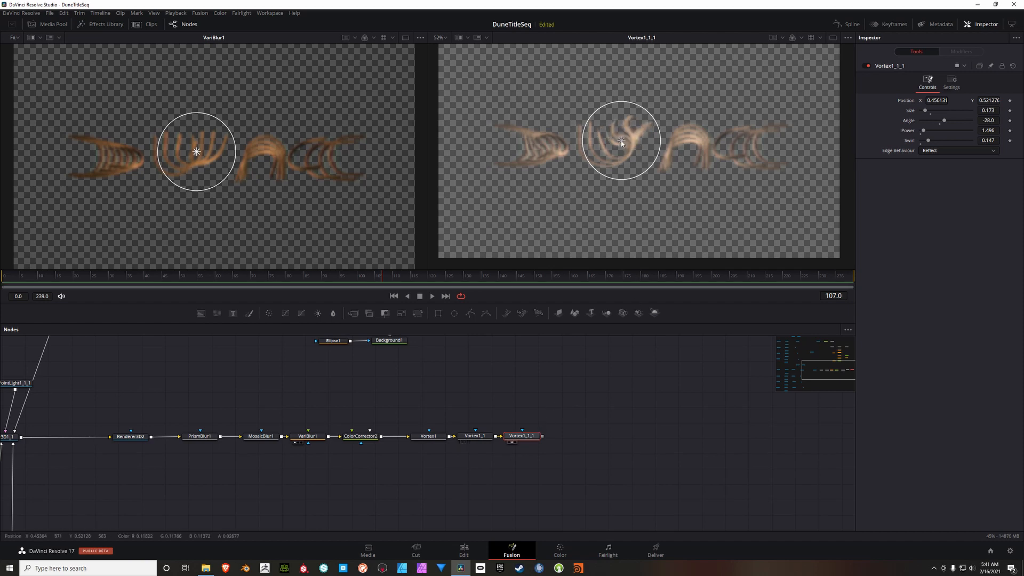
{"action": "left_click_drag", "start_coordinate": [621, 140], "coordinate": [678, 146]}
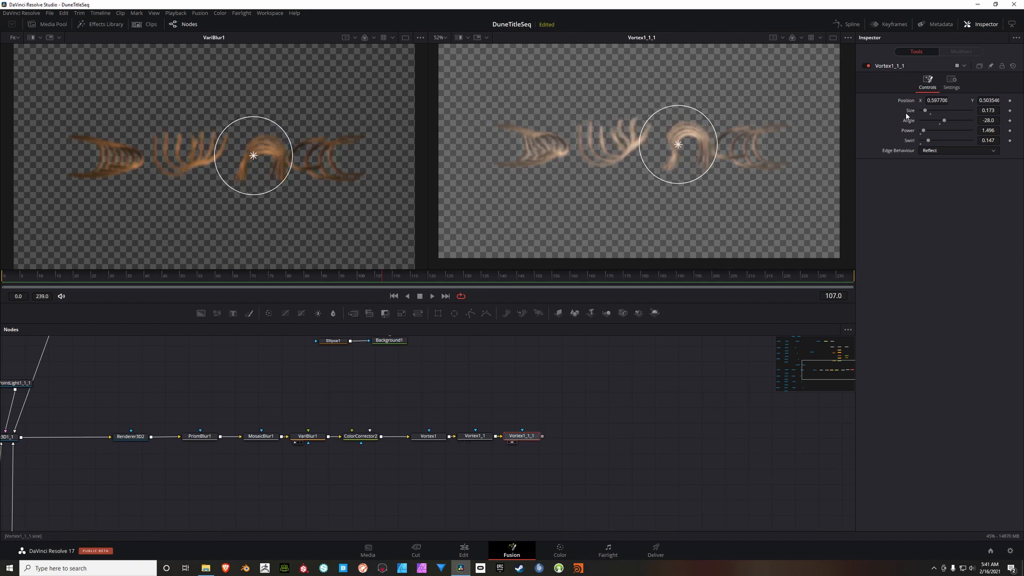
{"action": "left_click_drag", "start_coordinate": [926, 112], "coordinate": [923, 112]}
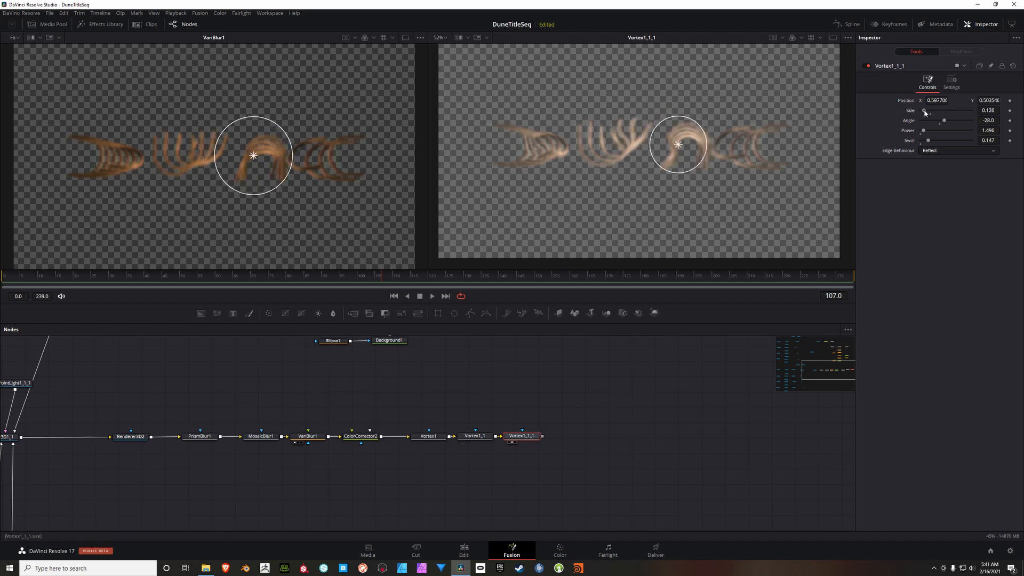
Step: Lower the Vortex centre on the third letter and paste another copy after it, shown in the second viewer and centred on the fourth letter
{"action": "mouse_move", "coordinate": [682, 147]}
{"action": "left_mouse_down"}
{"action": "mouse_move", "coordinate": [639, 136]}
{"action": "mouse_move", "coordinate": [685, 150]}
{"action": "mouse_move", "coordinate": [679, 156]}
{"action": "left_mouse_up"}
{"action": "left_click_drag", "start_coordinate": [616, 401], "coordinate": [510, 405]}
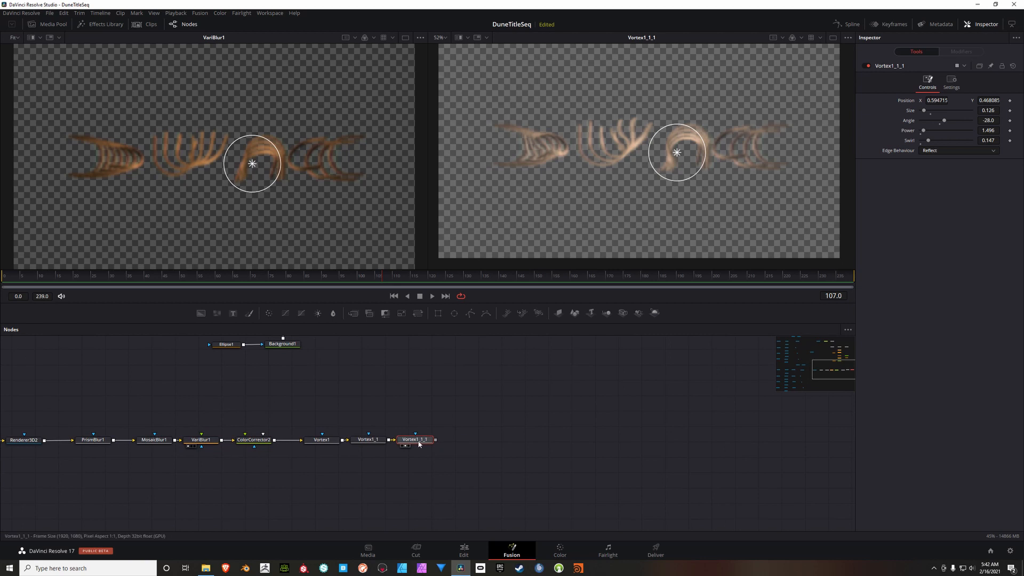
{"action": "key", "text": "ctrl+v"}
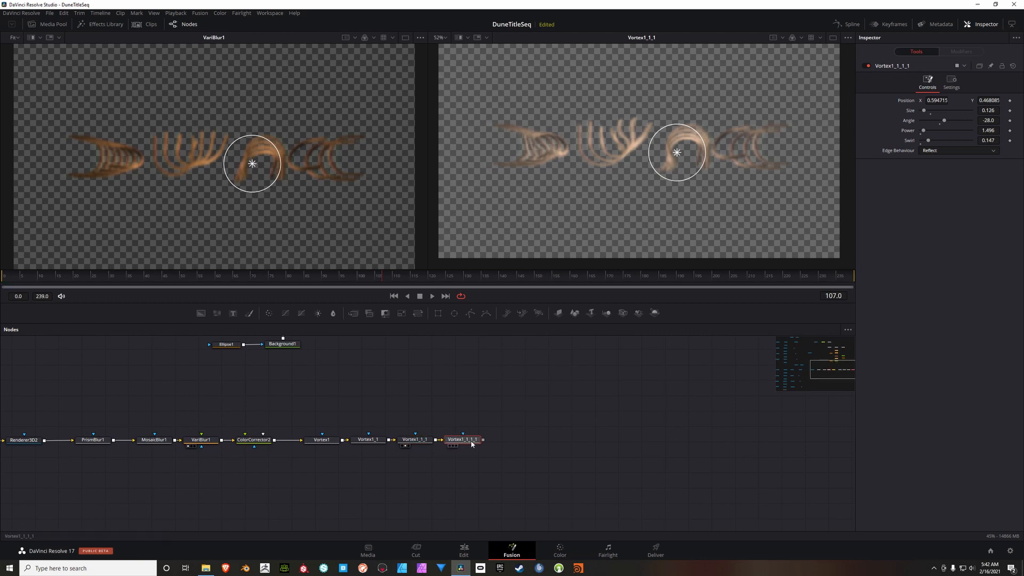
{"action": "left_click_drag", "start_coordinate": [469, 441], "coordinate": [476, 443]}
{"action": "key", "text": "2"}
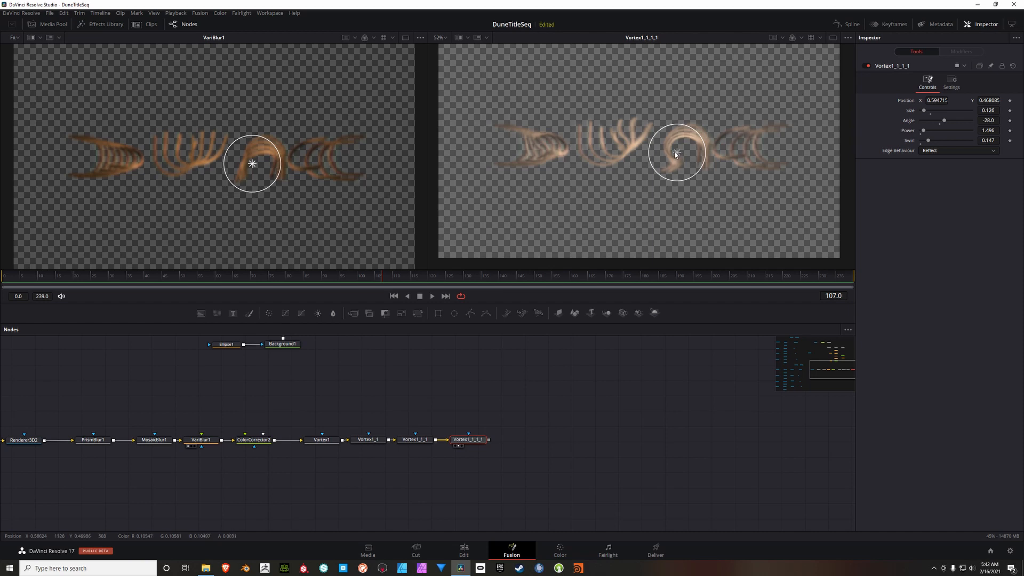
{"action": "left_click_drag", "start_coordinate": [677, 153], "coordinate": [723, 172]}
{"action": "left_click_drag", "start_coordinate": [741, 145], "coordinate": [736, 161]}
Step: Add an Erode/Dilate node after the last Vortex, set its Amount to -0.00326 and display it in the second viewer
{"action": "left_click_drag", "start_coordinate": [498, 447], "coordinate": [372, 435]}
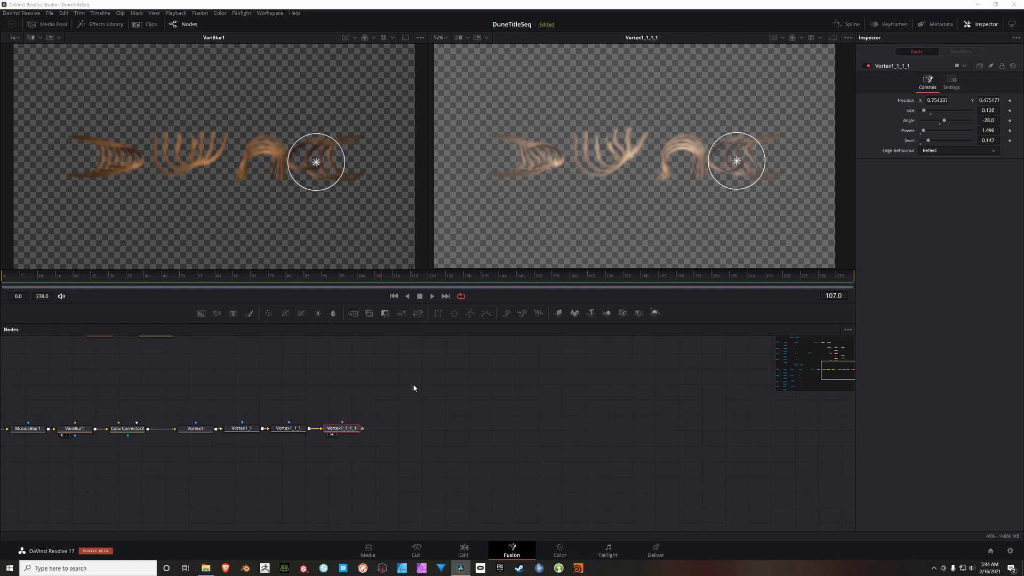
{"action": "key", "text": "shift+space"}
{"action": "type", "text": "erod"}
{"action": "type", "text": "e"}
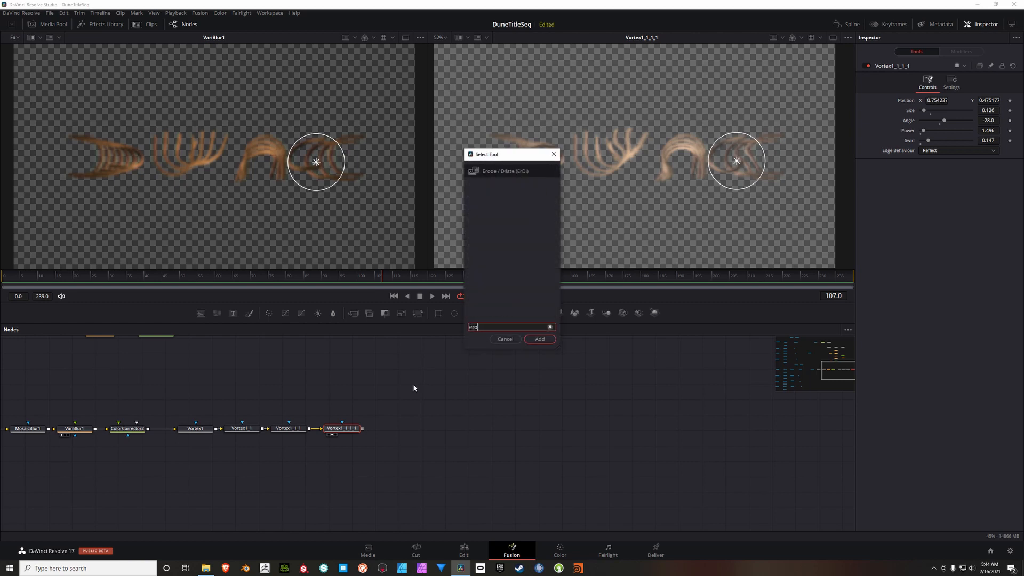
{"action": "left_click", "coordinate": [540, 339]}
{"action": "left_click", "coordinate": [990, 130]}
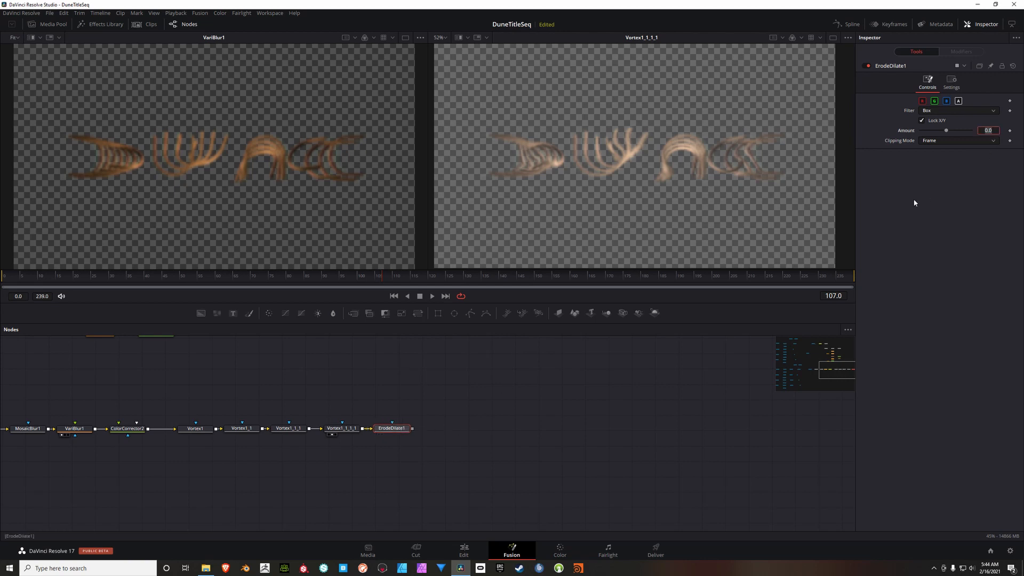
{"action": "key", "text": "BackSpace"}
{"action": "type", "text": "-0.0036"}
{"action": "left_click_drag", "start_coordinate": [392, 430], "coordinate": [555, 171]}
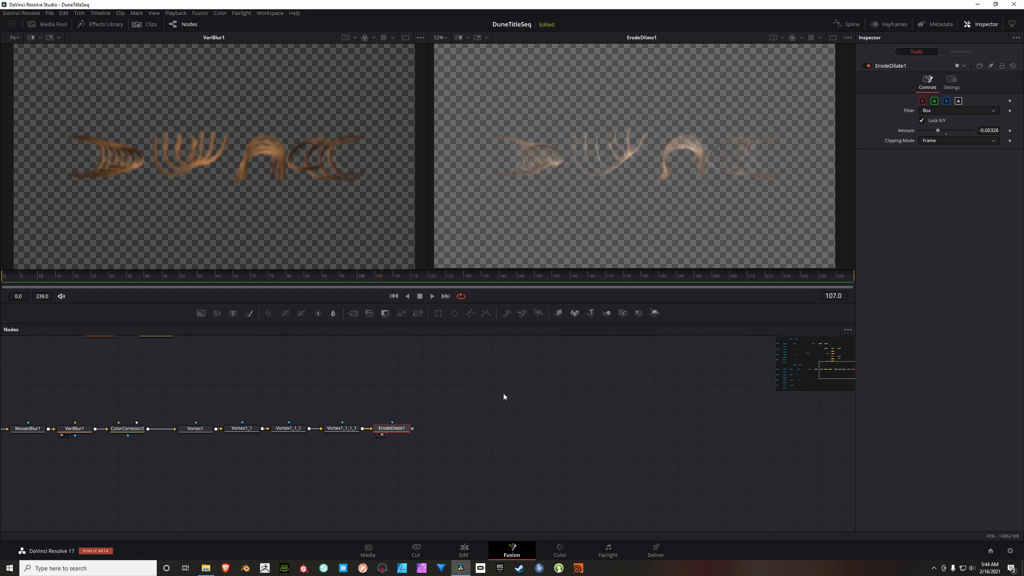
{"action": "left_click_drag", "start_coordinate": [465, 405], "coordinate": [411, 404]}
{"action": "scroll", "coordinate": [629, 147], "scroll_direction": "up", "scroll_amount": 4}
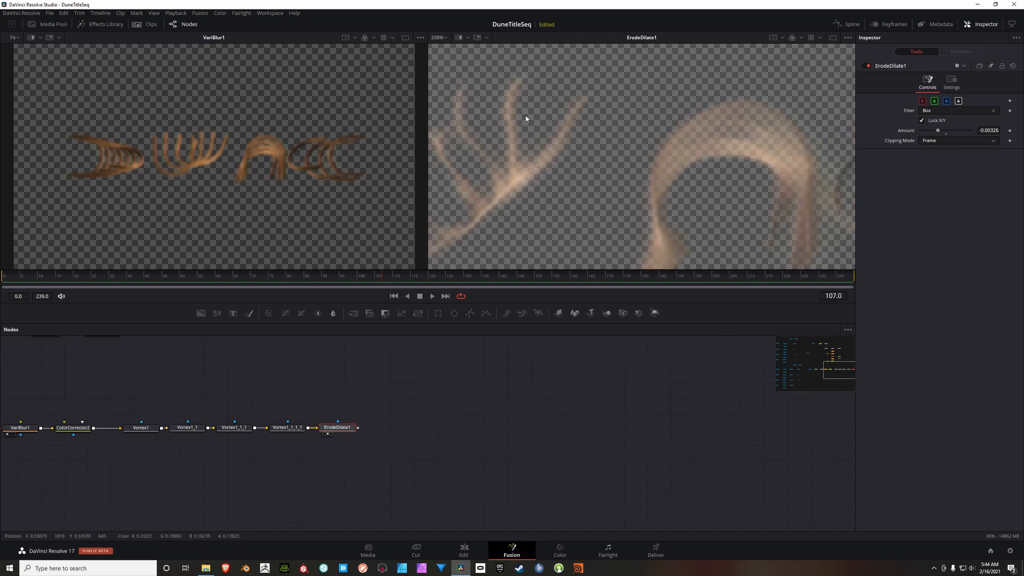
{"action": "left_click_drag", "start_coordinate": [683, 192], "coordinate": [629, 183]}
{"action": "scroll", "coordinate": [629, 183], "scroll_direction": "down", "scroll_amount": 4}
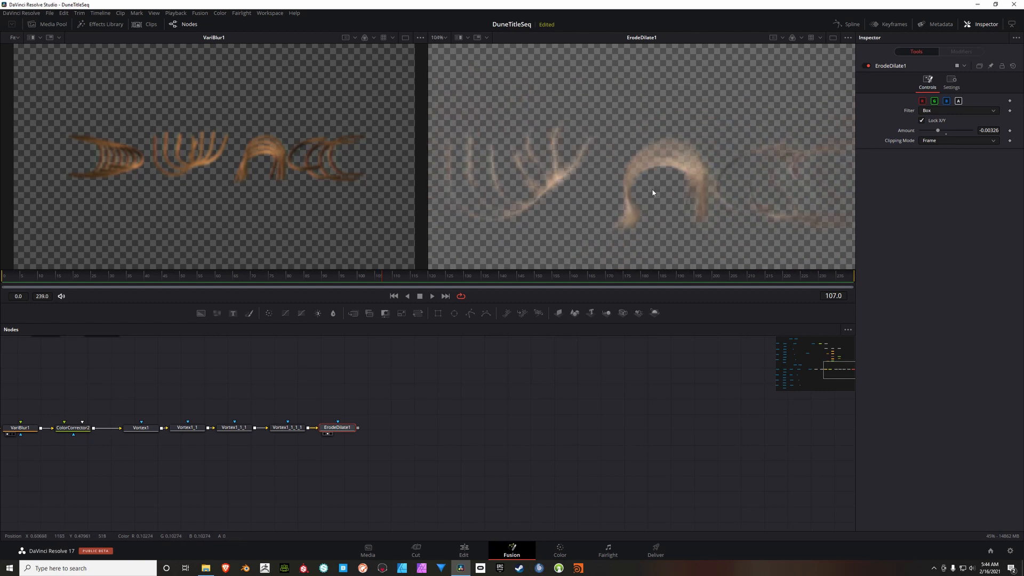
{"action": "scroll", "coordinate": [679, 163], "scroll_direction": "up", "scroll_amount": 2}
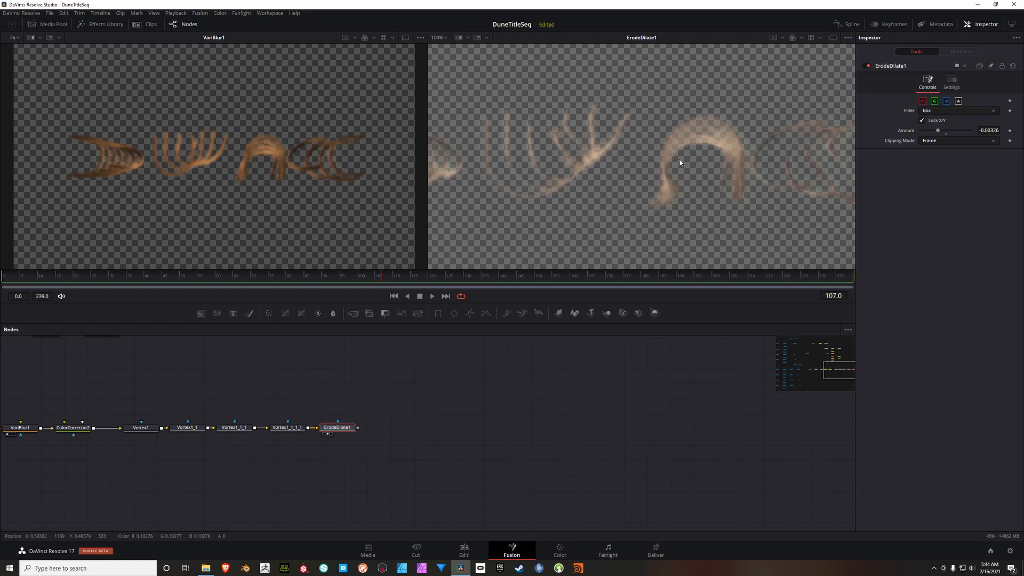
Step: Add a Filter node and connect it after ErodeDilate1 at the end of the dust chain
{"action": "scroll", "coordinate": [566, 176], "scroll_direction": "down", "scroll_amount": 2}
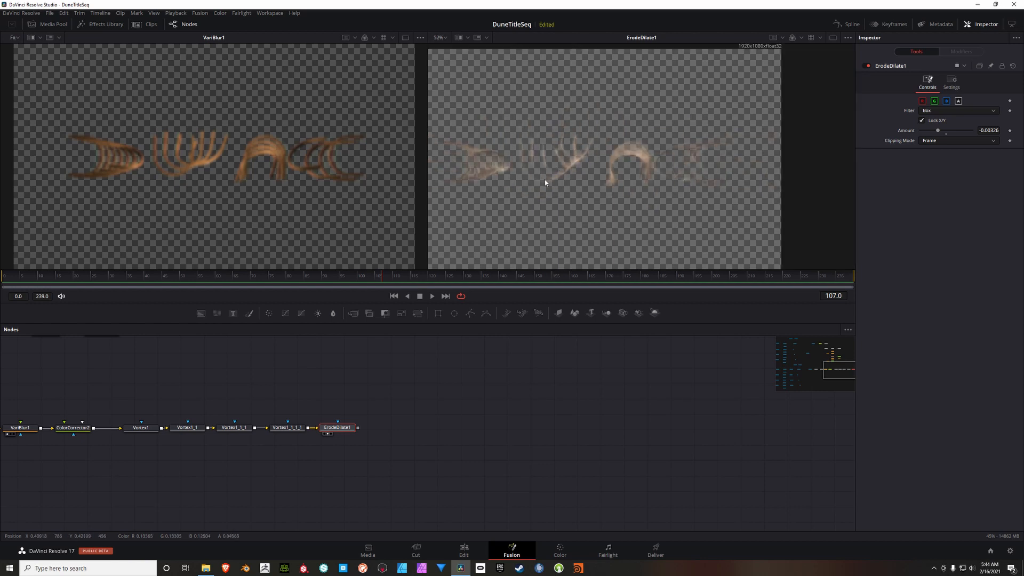
{"action": "scroll", "coordinate": [581, 150], "scroll_direction": "up", "scroll_amount": 1}
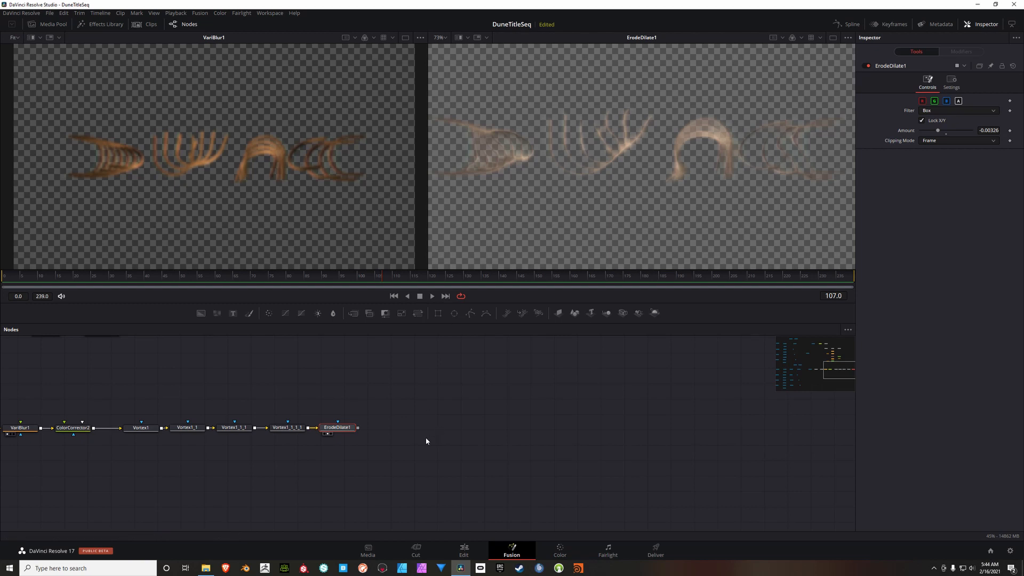
{"action": "right_click", "coordinate": [382, 400]}
{"action": "mouse_move", "coordinate": [399, 406]}
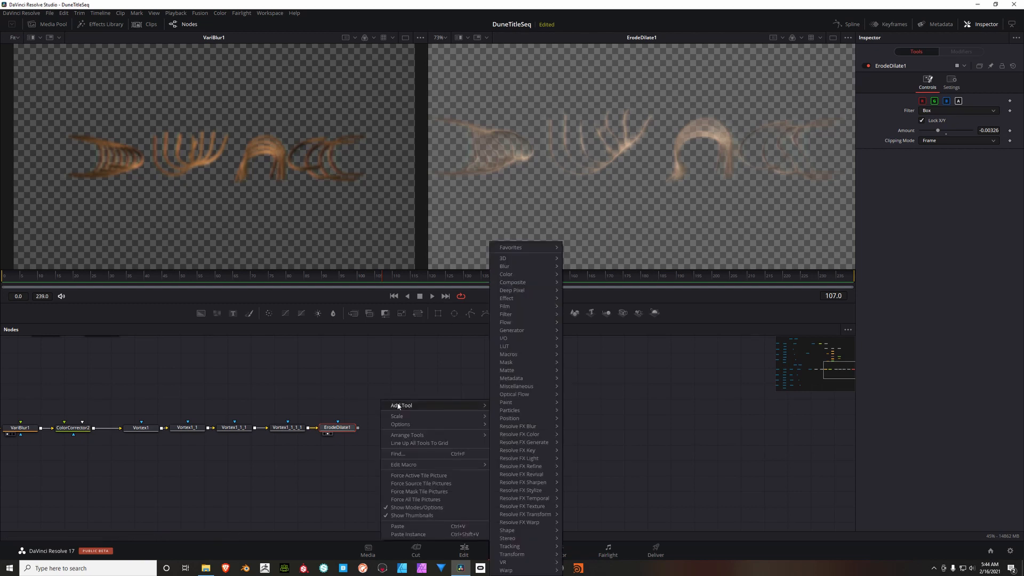
{"action": "key", "text": "Escape"}
{"action": "key", "text": "shift+space"}
{"action": "type", "text": "erode"}
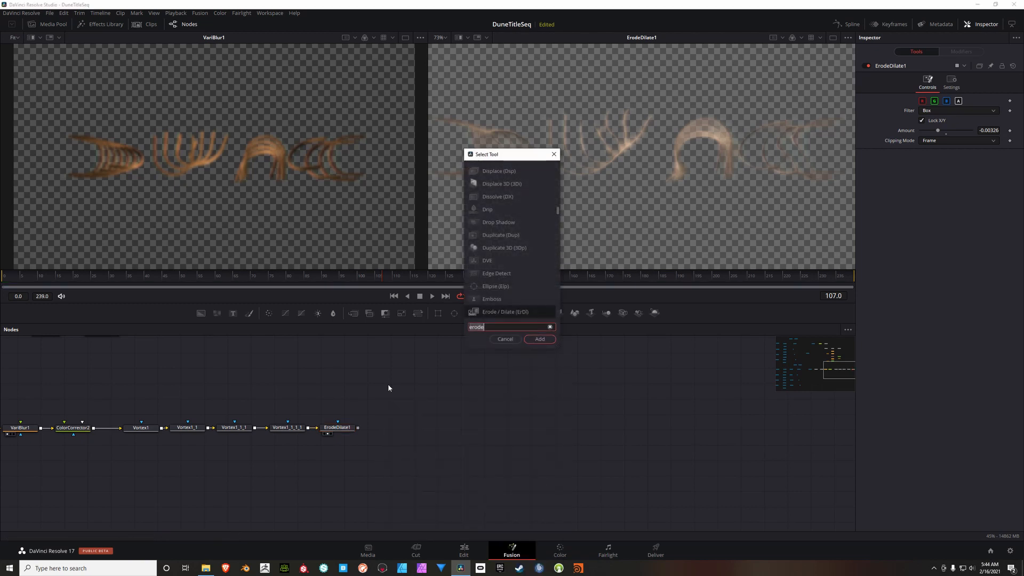
{"action": "key", "text": "BackSpace"}
{"action": "key", "text": "BackSpace"}
{"action": "key", "text": "BackSpace"}
{"action": "key", "text": "BackSpace"}
{"action": "key", "text": "BackSpace"}
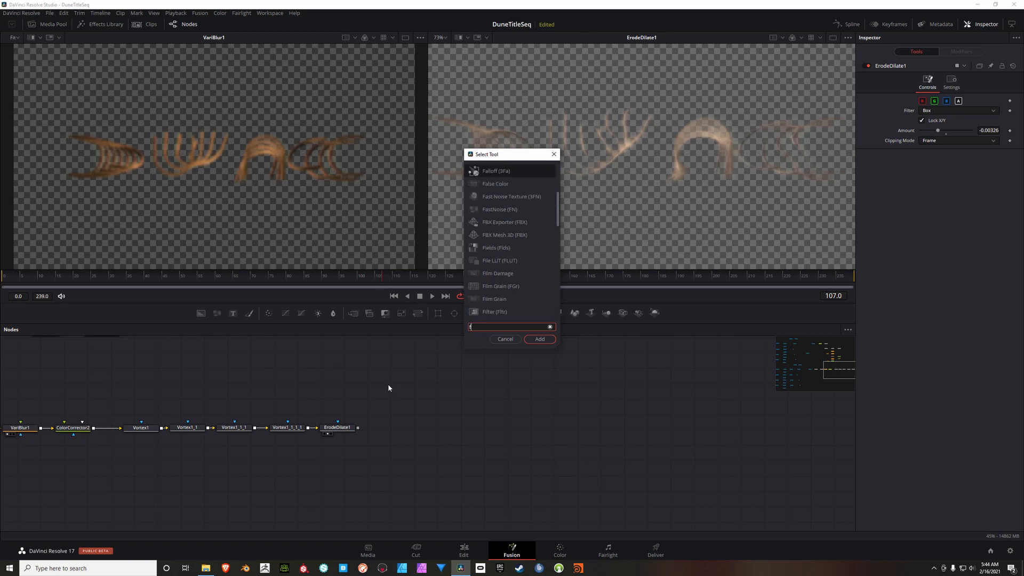
{"action": "type", "text": "filter"}
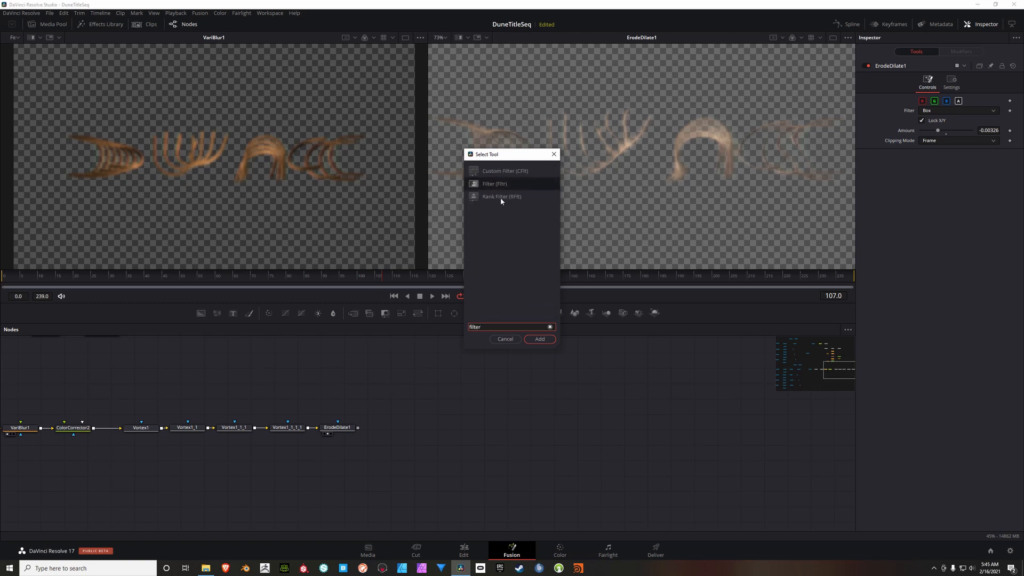
{"action": "left_click", "coordinate": [503, 185]}
{"action": "left_click", "coordinate": [534, 343]}
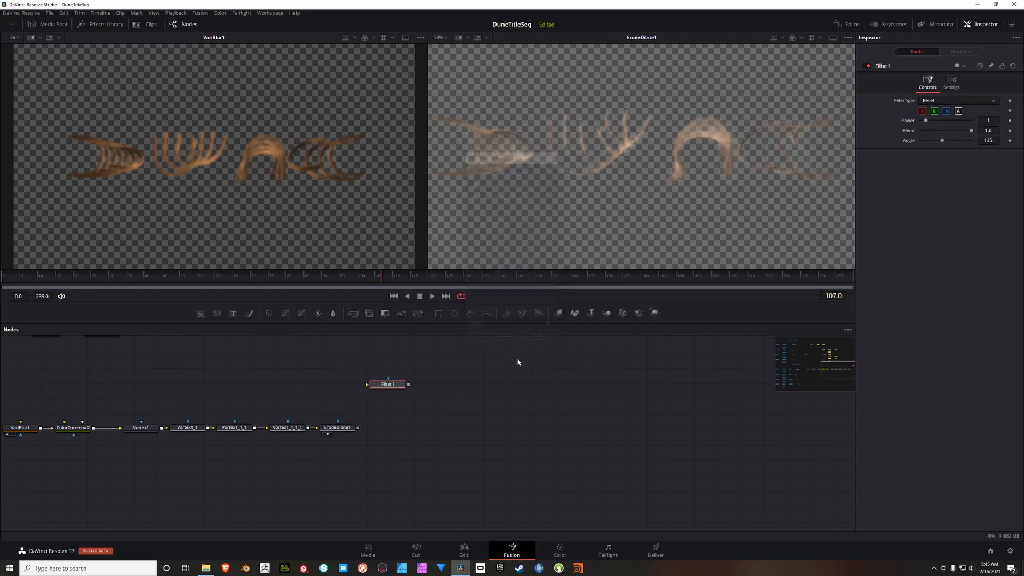
{"action": "left_click_drag", "start_coordinate": [394, 385], "coordinate": [389, 429]}
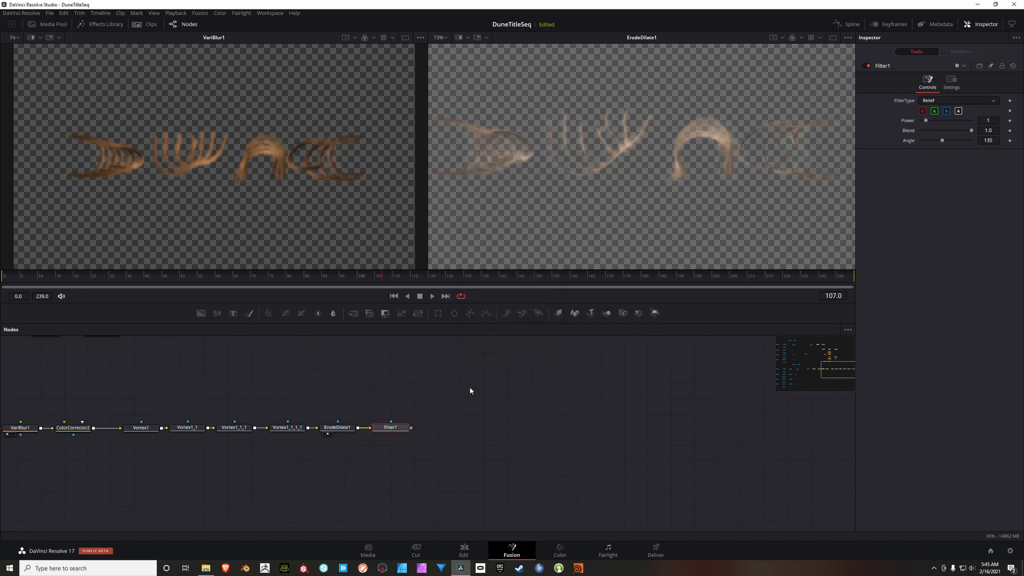
Step: Display Filter1 in the second viewer and set its filter type to Noise
{"action": "key", "text": "2"}
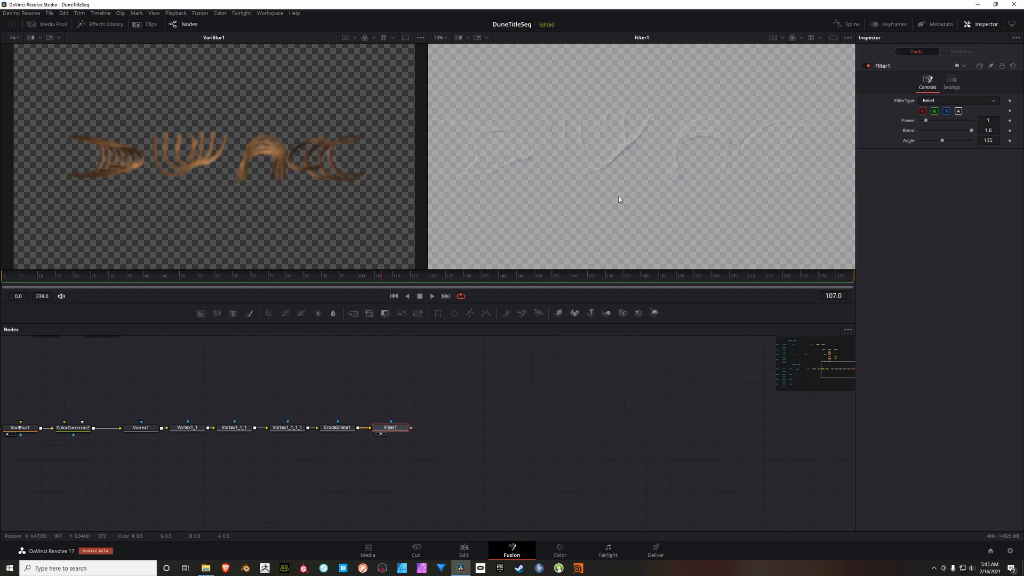
{"action": "left_click", "coordinate": [940, 100]}
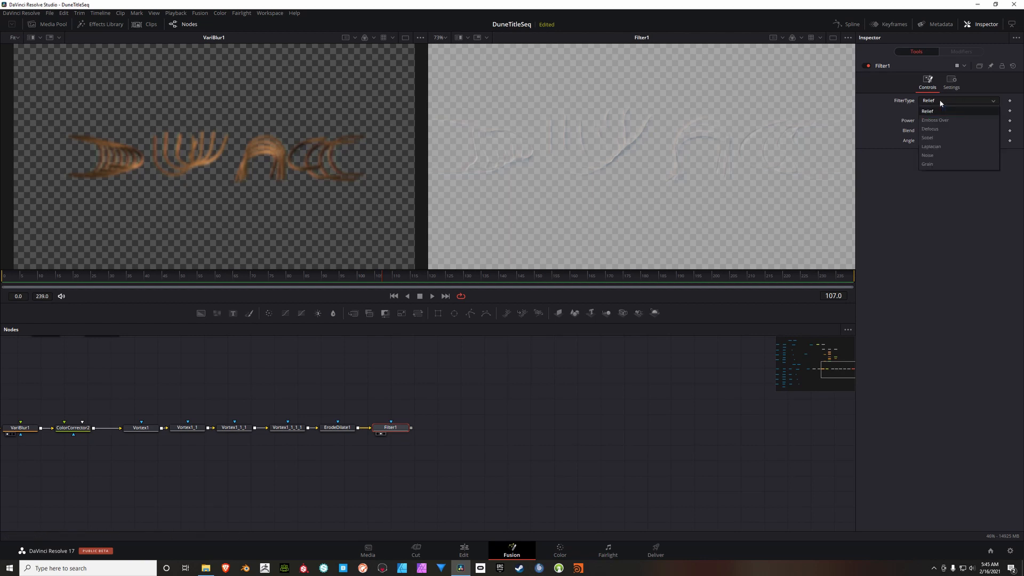
{"action": "left_click", "coordinate": [931, 156]}
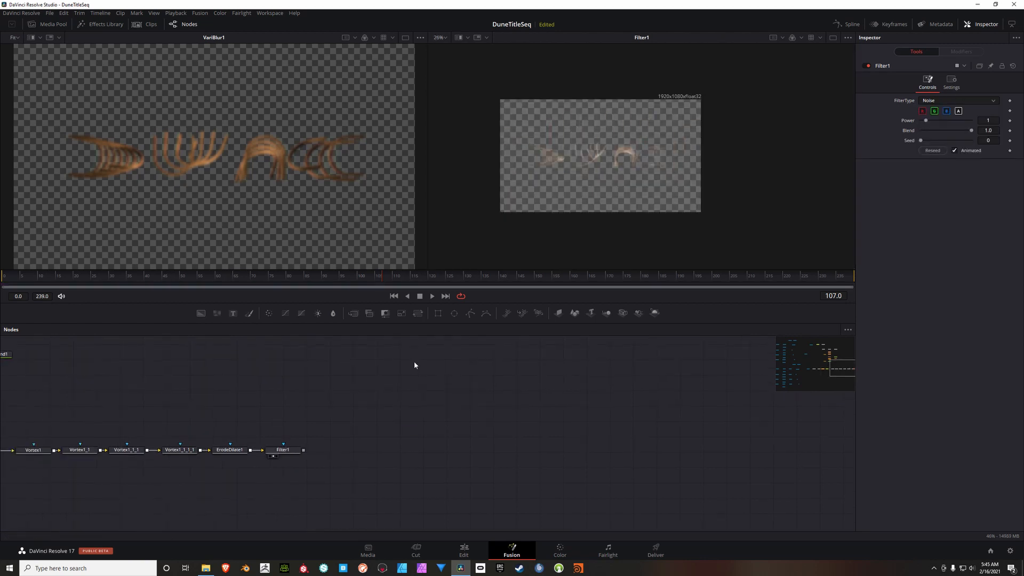
Step: Add an unconnected Merge node beyond the end of the dust node chain
{"action": "left_click", "coordinate": [353, 313]}
{"action": "scroll", "coordinate": [387, 429], "scroll_direction": "down", "scroll_amount": 6}
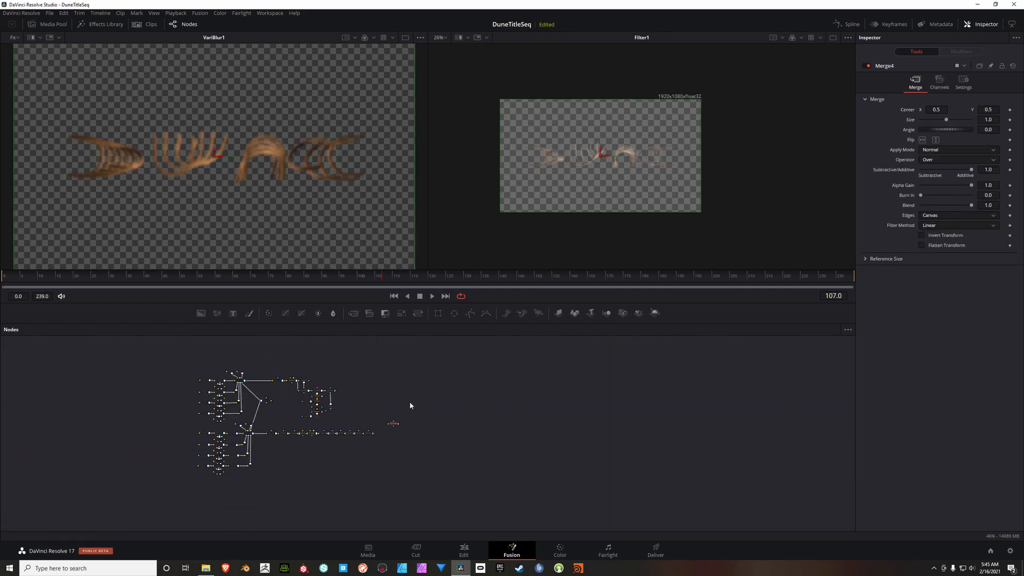
{"action": "scroll", "coordinate": [381, 426], "scroll_direction": "up", "scroll_amount": 4}
{"action": "left_click_drag", "start_coordinate": [382, 426], "coordinate": [391, 465]}
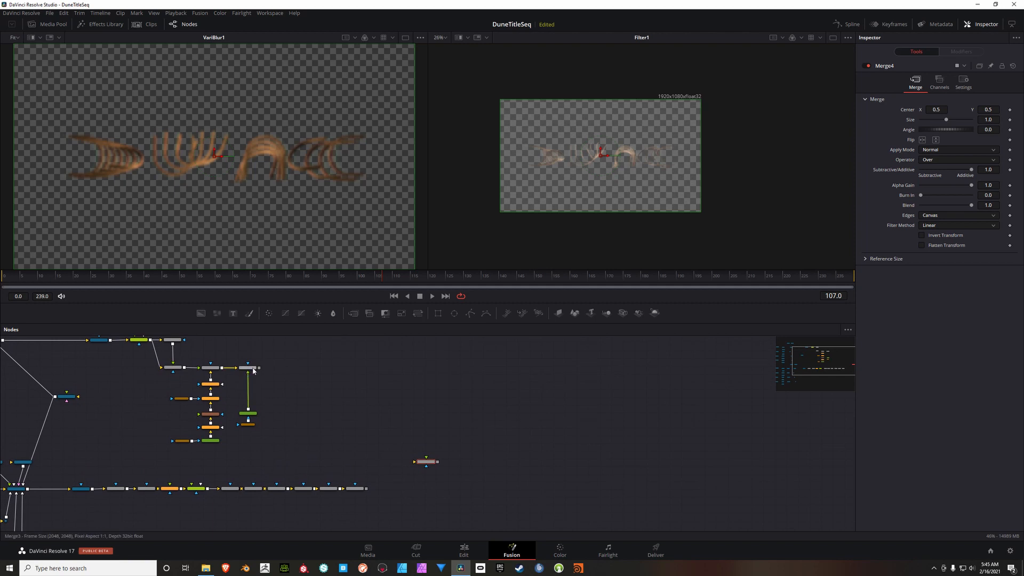
{"action": "scroll", "coordinate": [286, 388], "scroll_direction": "up", "scroll_amount": 3}
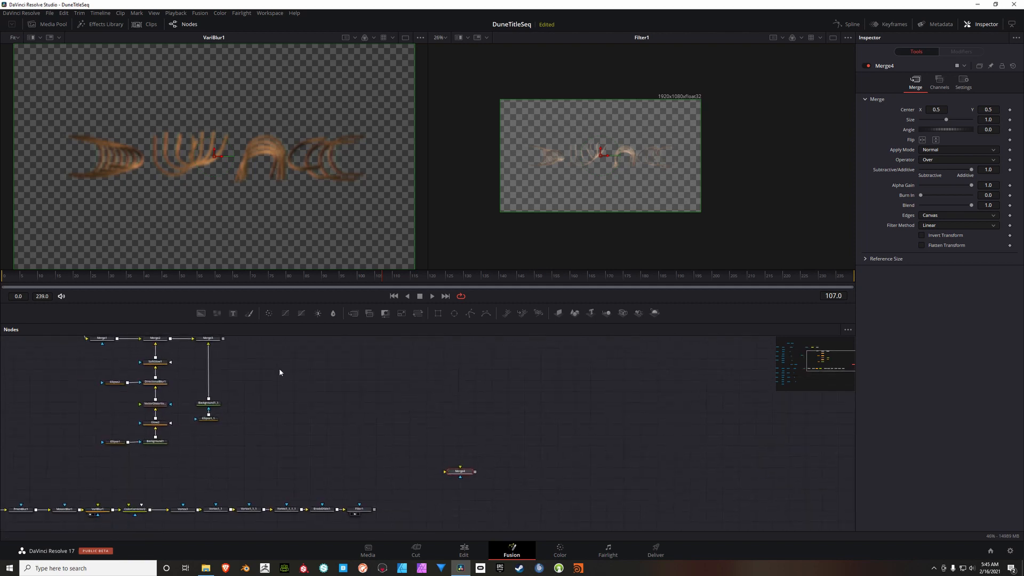
{"action": "left_click_drag", "start_coordinate": [376, 401], "coordinate": [456, 416]}
{"action": "scroll", "coordinate": [539, 409], "scroll_direction": "down", "scroll_amount": 5}
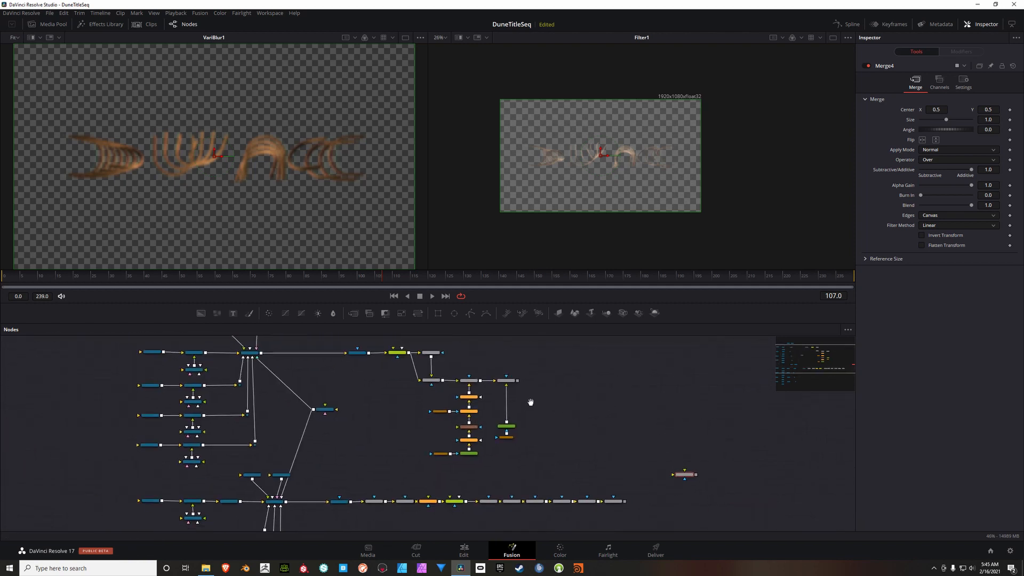
Step: Move Merge3 together with Background1_1 and Ellipse1_1 farther along the chain, roughly in line with Filter1
{"action": "left_click_drag", "start_coordinate": [510, 365], "coordinate": [468, 431]}
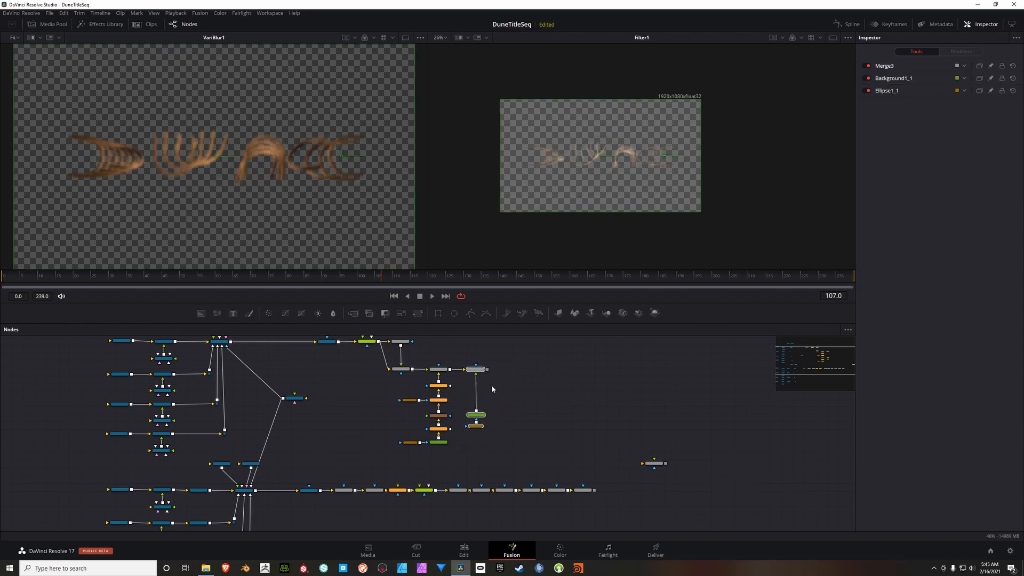
{"action": "left_click_drag", "start_coordinate": [482, 370], "coordinate": [587, 373]}
{"action": "left_click_drag", "start_coordinate": [671, 393], "coordinate": [506, 423]}
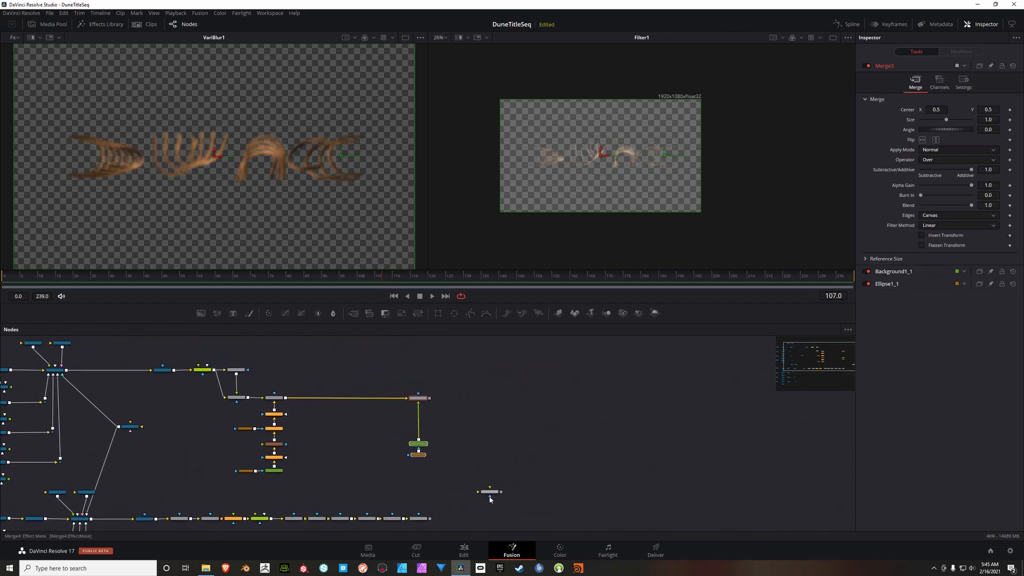
Step: Move Merge4 above and beyond Merge3 and connect Filter1's output to its background input
{"action": "left_click_drag", "start_coordinate": [491, 493], "coordinate": [470, 362]}
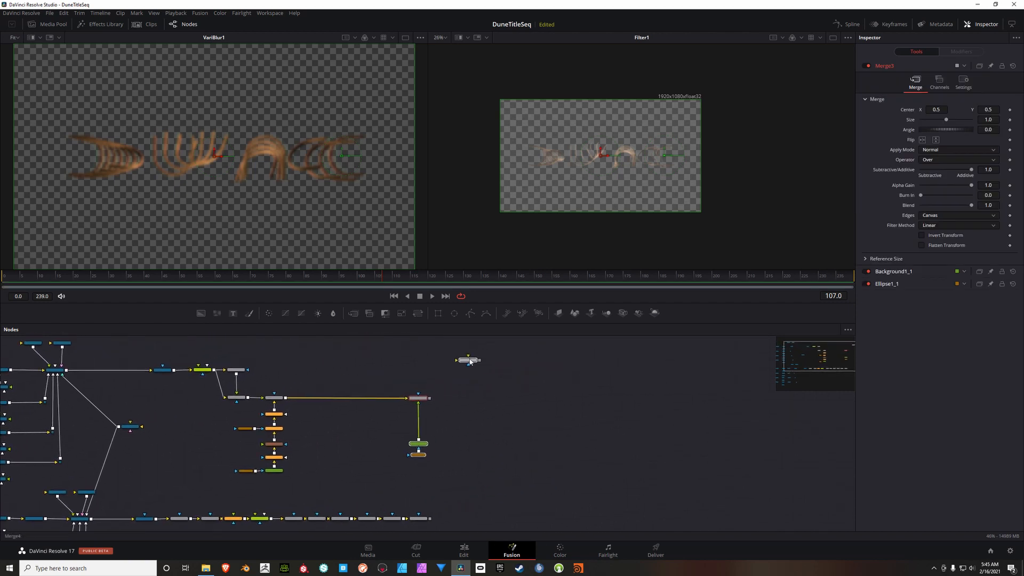
{"action": "left_click_drag", "start_coordinate": [599, 414], "coordinate": [529, 392]}
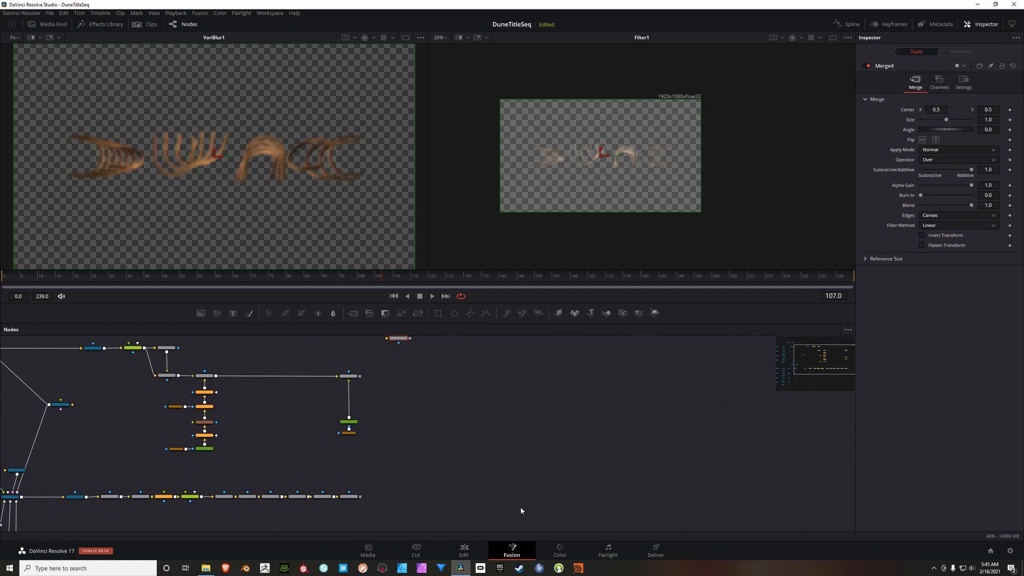
{"action": "left_click_drag", "start_coordinate": [419, 397], "coordinate": [511, 429]}
{"action": "left_click_drag", "start_coordinate": [468, 391], "coordinate": [445, 469]}
{"action": "scroll", "coordinate": [471, 457], "scroll_direction": "up", "scroll_amount": 4}
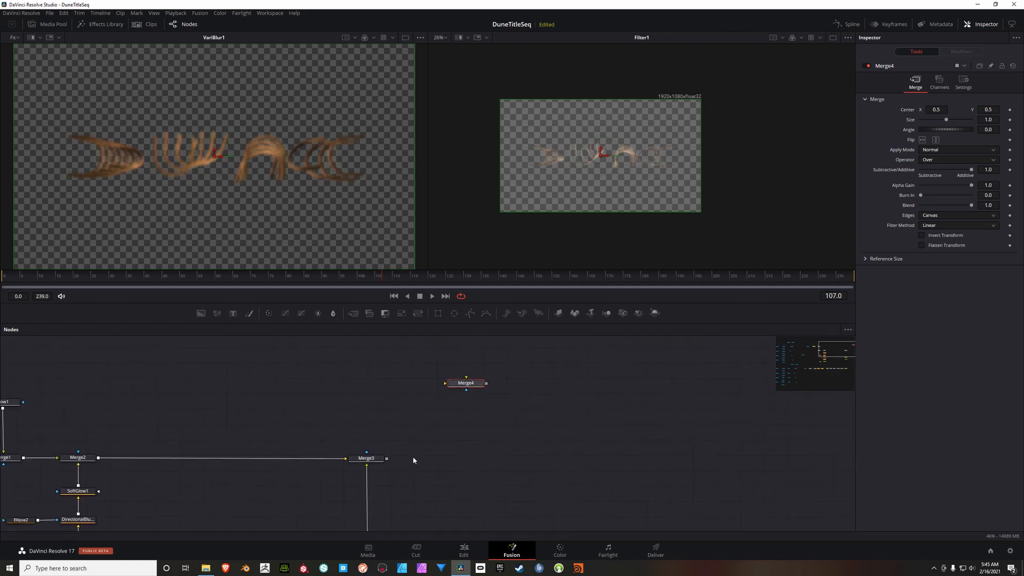
{"action": "scroll", "coordinate": [444, 465], "scroll_direction": "down", "scroll_amount": 5}
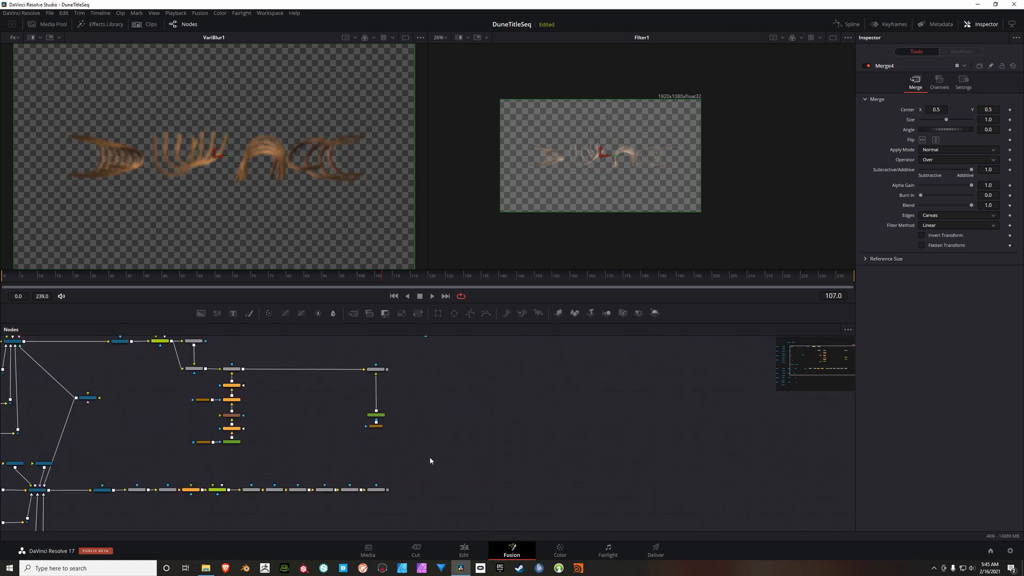
{"action": "left_click_drag", "start_coordinate": [193, 460], "coordinate": [347, 442]}
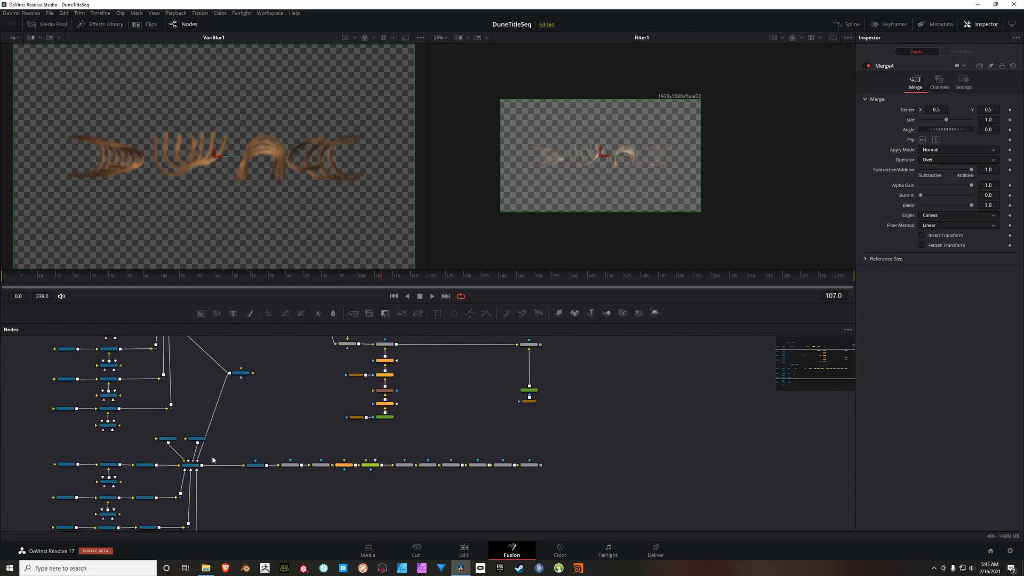
{"action": "left_click_drag", "start_coordinate": [553, 473], "coordinate": [344, 352]}
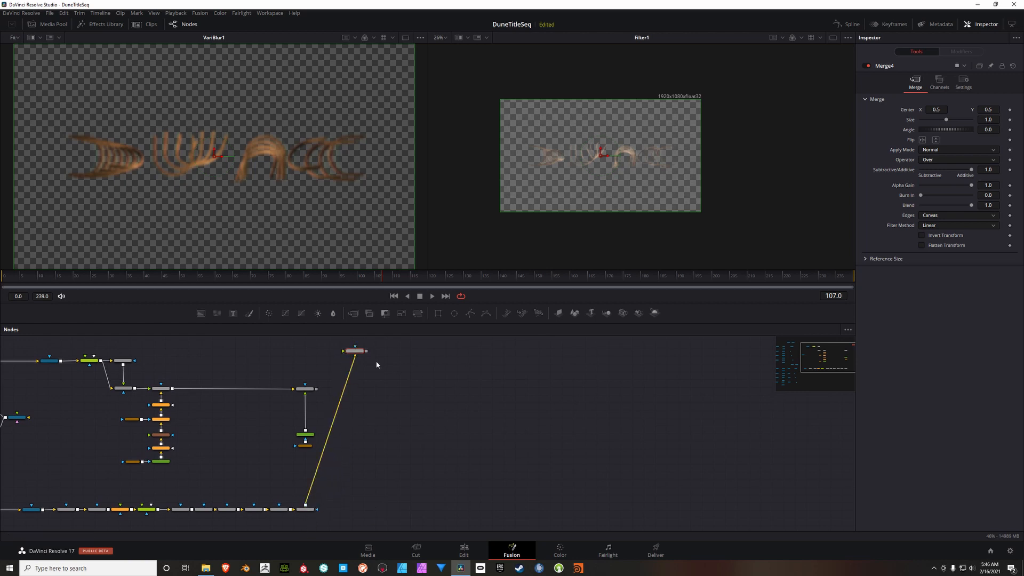
Step: Connect Merge3's output to Merge4's foreground input and display Merge4 in the second viewer
{"action": "scroll", "coordinate": [317, 392], "scroll_direction": "up", "scroll_amount": 5}
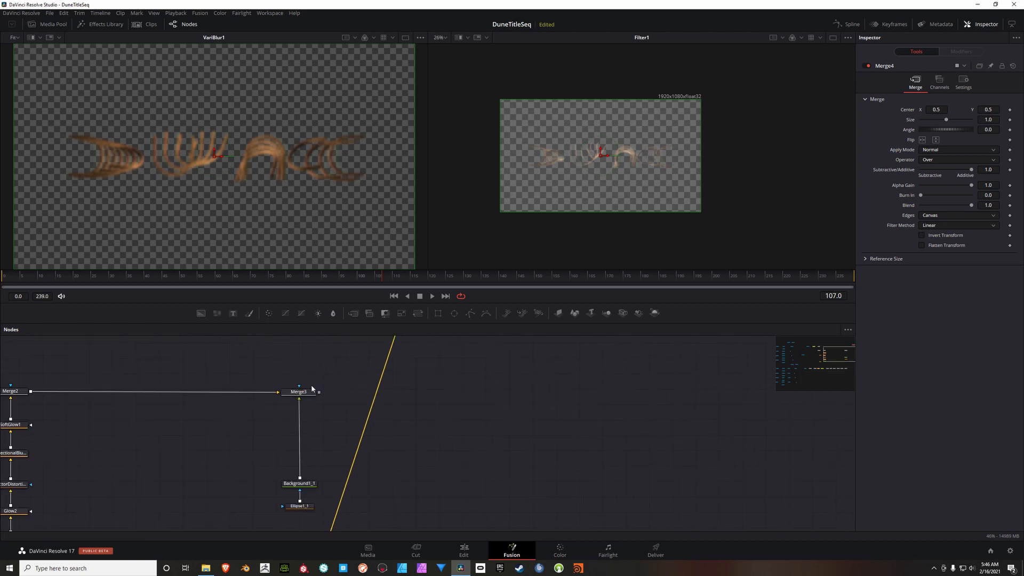
{"action": "left_click_drag", "start_coordinate": [276, 448], "coordinate": [334, 373]}
{"action": "key", "text": "2"}
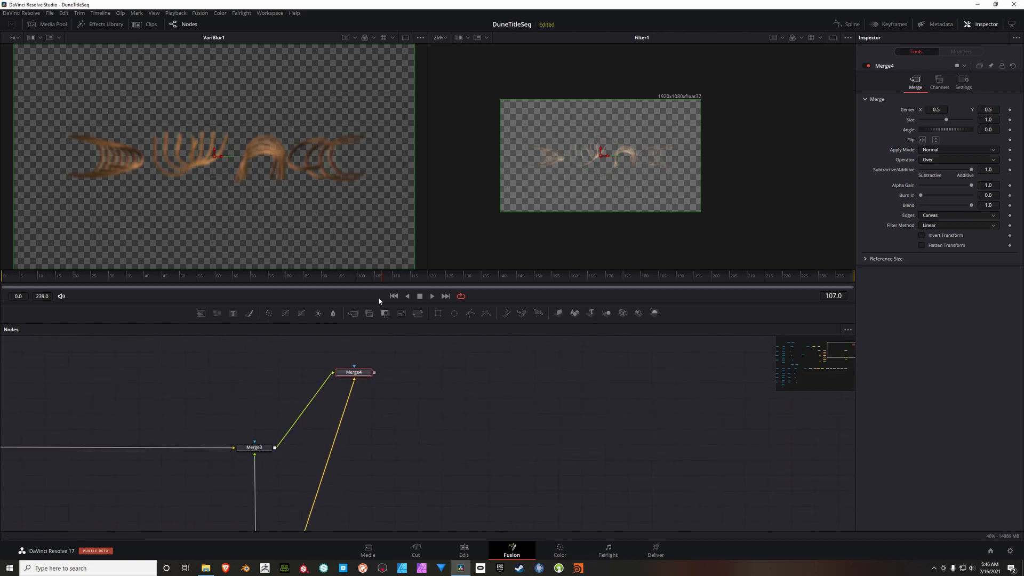
{"action": "scroll", "coordinate": [603, 165], "scroll_direction": "up", "scroll_amount": 2}
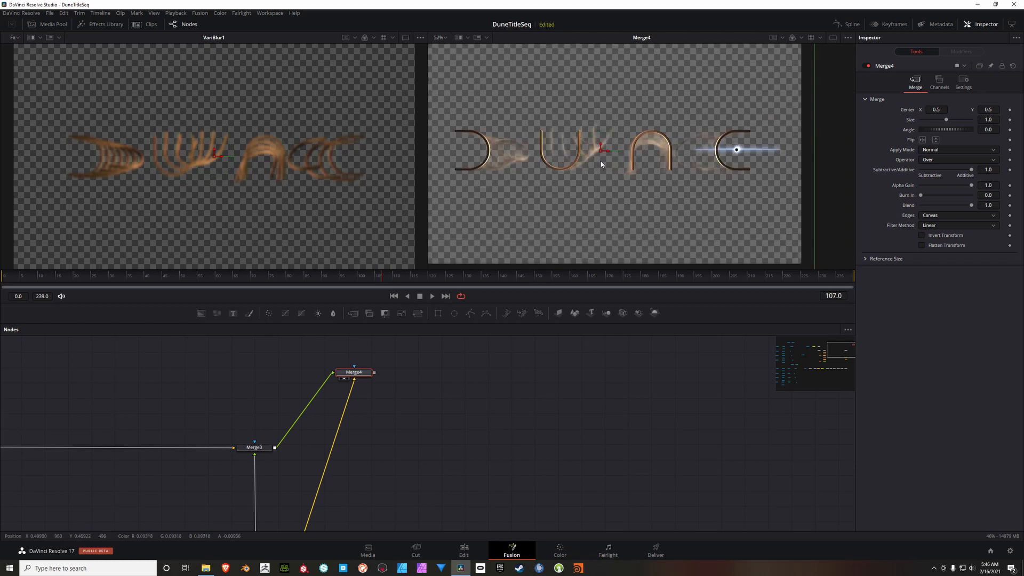
Step: Insert a pipe router on the Filter1 to Merge4 connection and place it below Merge4
{"action": "left_click_drag", "start_coordinate": [420, 430], "coordinate": [386, 422]}
{"action": "scroll", "coordinate": [406, 416], "scroll_direction": "down", "scroll_amount": 2}
{"action": "scroll", "coordinate": [399, 417], "scroll_direction": "down", "scroll_amount": 4}
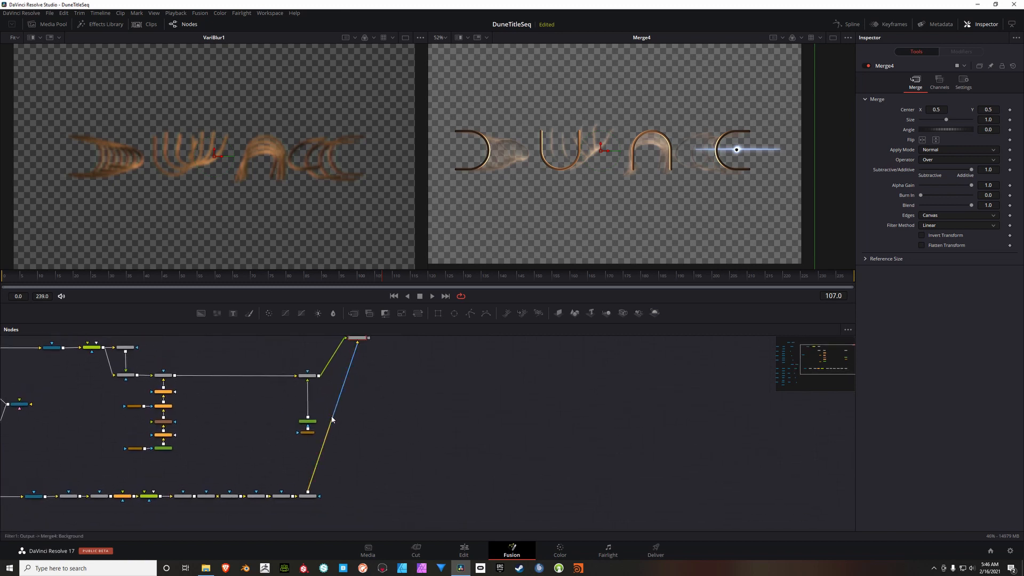
{"action": "left_click_drag", "start_coordinate": [332, 420], "coordinate": [357, 393]}
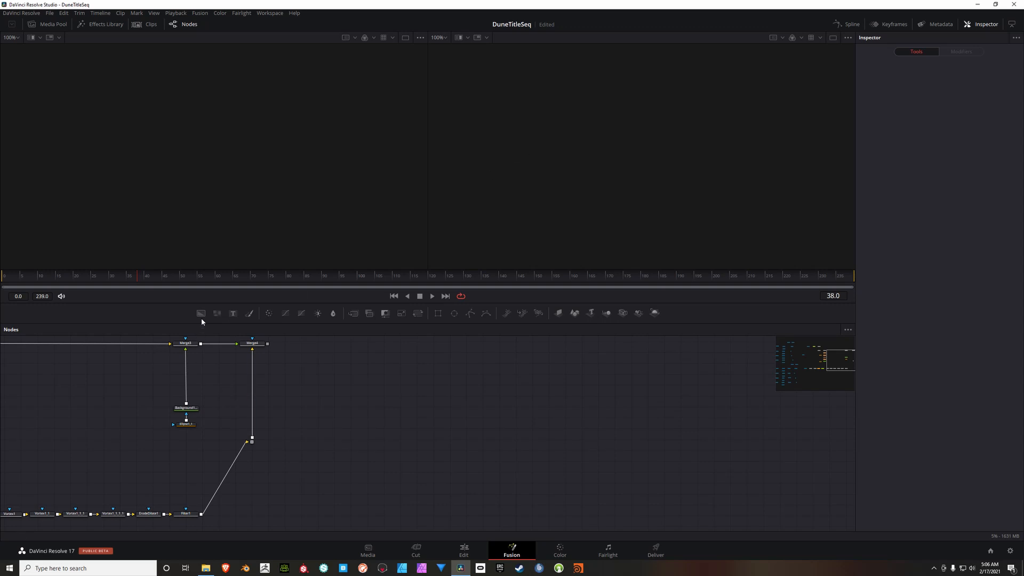
Step: Add a separate Background node and set its width and height to 2048 each
{"action": "left_click", "coordinate": [201, 314]}
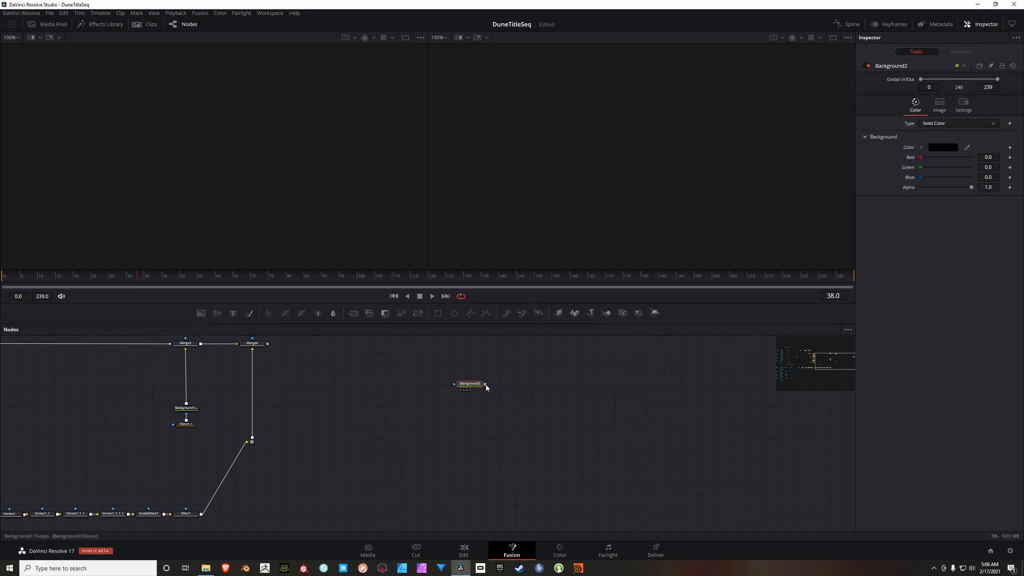
{"action": "left_click", "coordinate": [941, 107]}
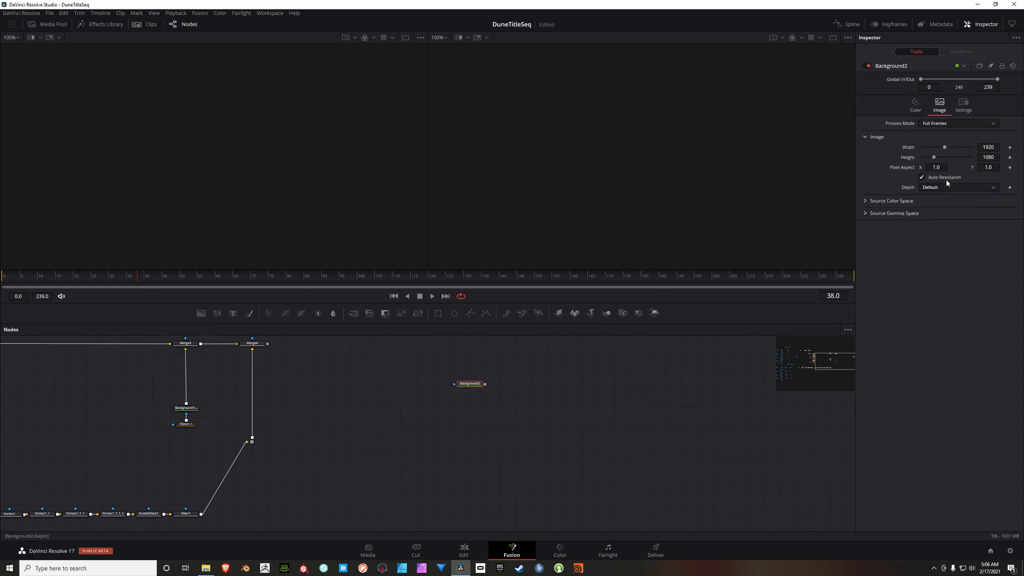
{"action": "left_click", "coordinate": [993, 148]}
{"action": "type", "text": "2048"}
{"action": "key", "text": "Tab"}
{"action": "type", "text": "2048"}
{"action": "key", "text": "Return"}
{"action": "left_click_drag", "start_coordinate": [467, 384], "coordinate": [403, 389]}
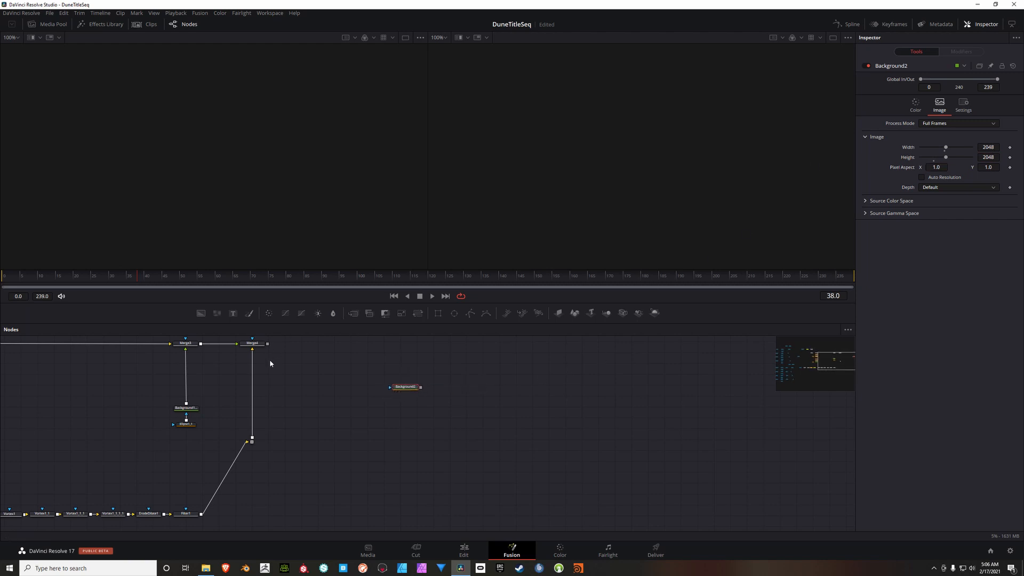
Step: Add a Paint node fed by and placed below Background2, display it in the first viewer and choose the Polyline Stroke tool
{"action": "left_click", "coordinate": [249, 315]}
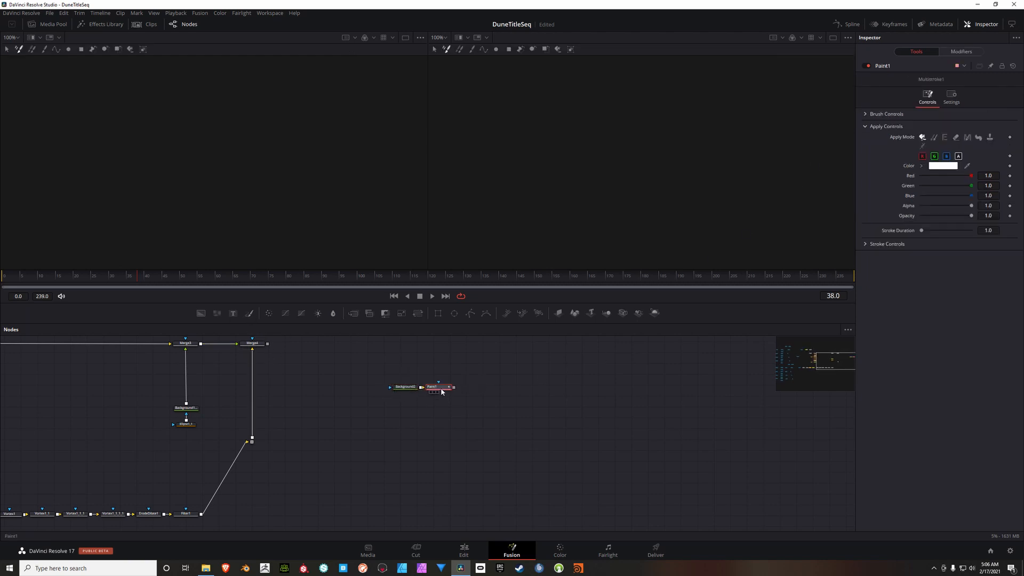
{"action": "left_click_drag", "start_coordinate": [441, 391], "coordinate": [409, 415]}
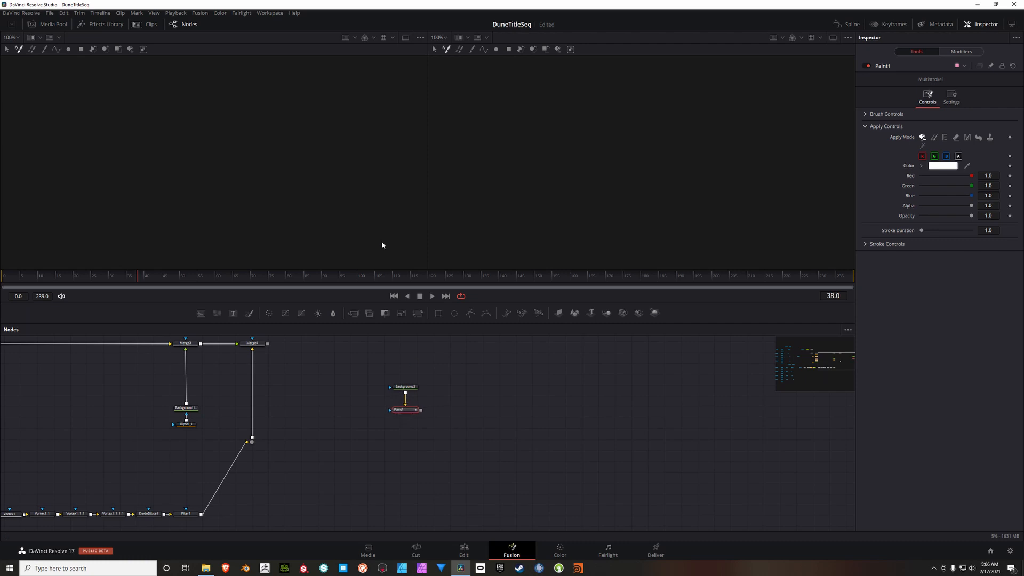
{"action": "key", "text": "1"}
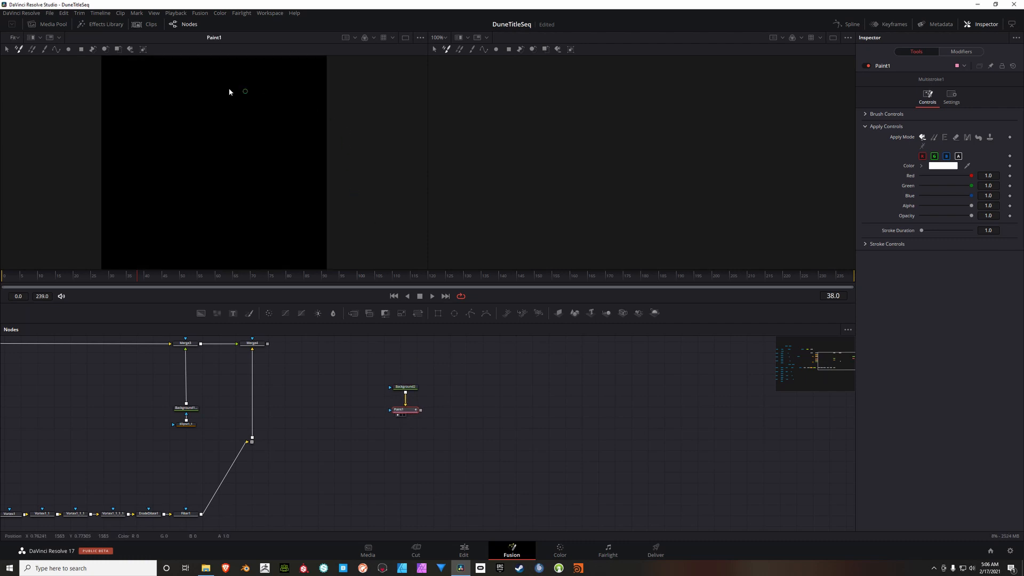
{"action": "left_click", "coordinate": [56, 49]}
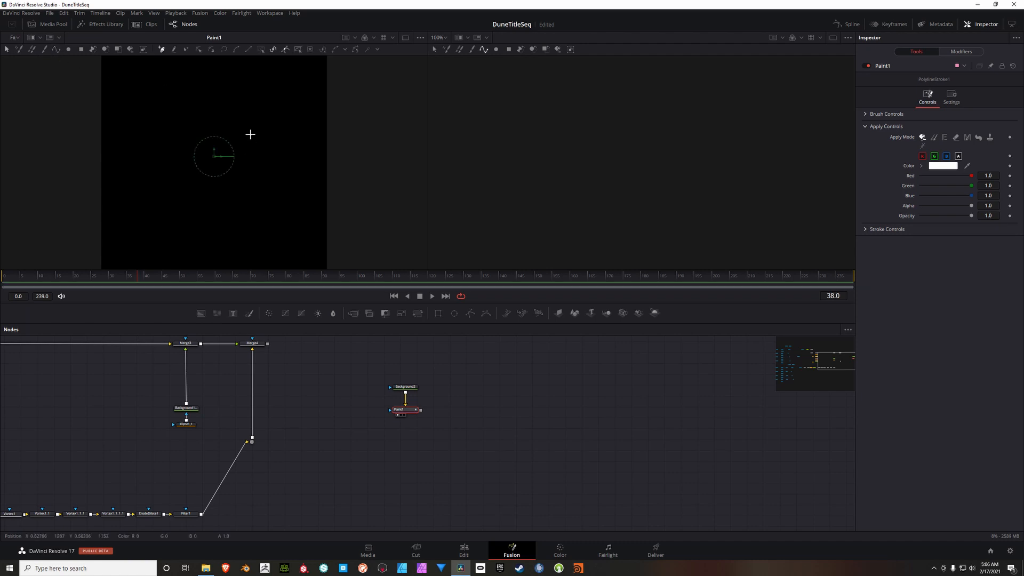
Step: Draw a diagonal two-point polyline stroke from the canvas's upper middle down to the right and set its brush size to 0.0031
{"action": "left_click", "coordinate": [228, 86]}
{"action": "left_click", "coordinate": [272, 202]}
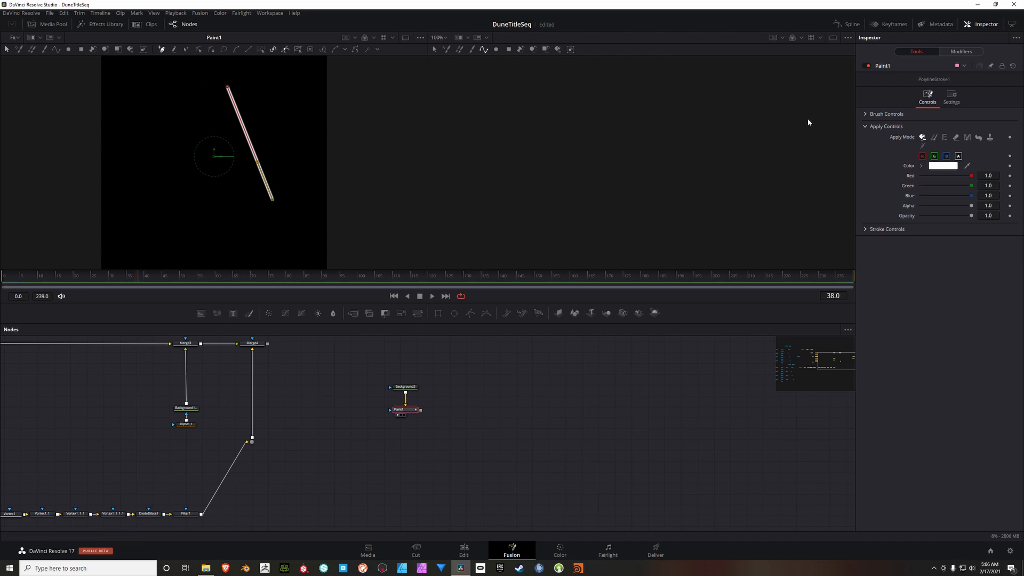
{"action": "left_click", "coordinate": [867, 114]}
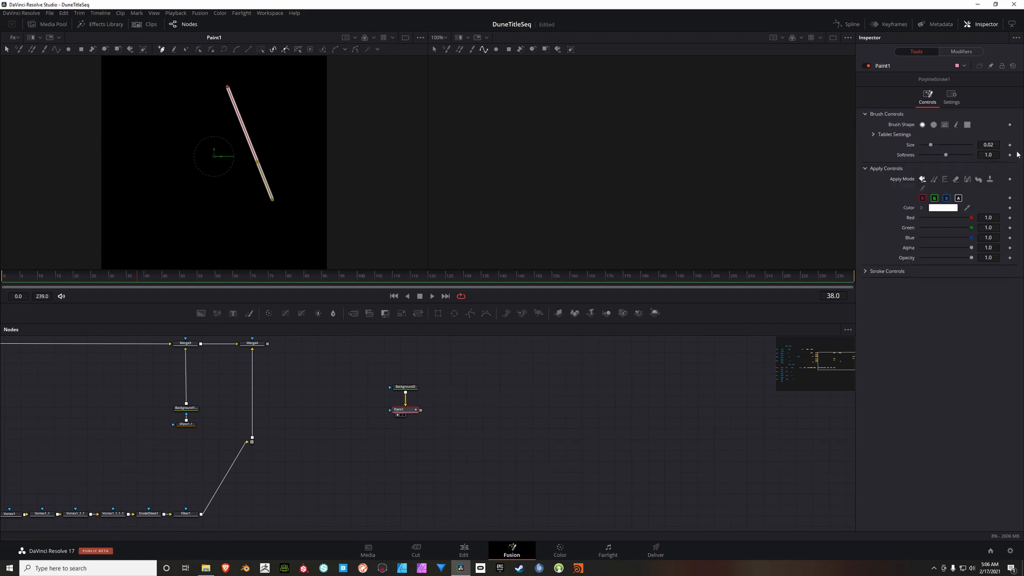
{"action": "left_click", "coordinate": [999, 146]}
{"action": "key", "text": "BackSpace"}
{"action": "type", "text": ".0031"}
{"action": "key", "text": "Tab"}
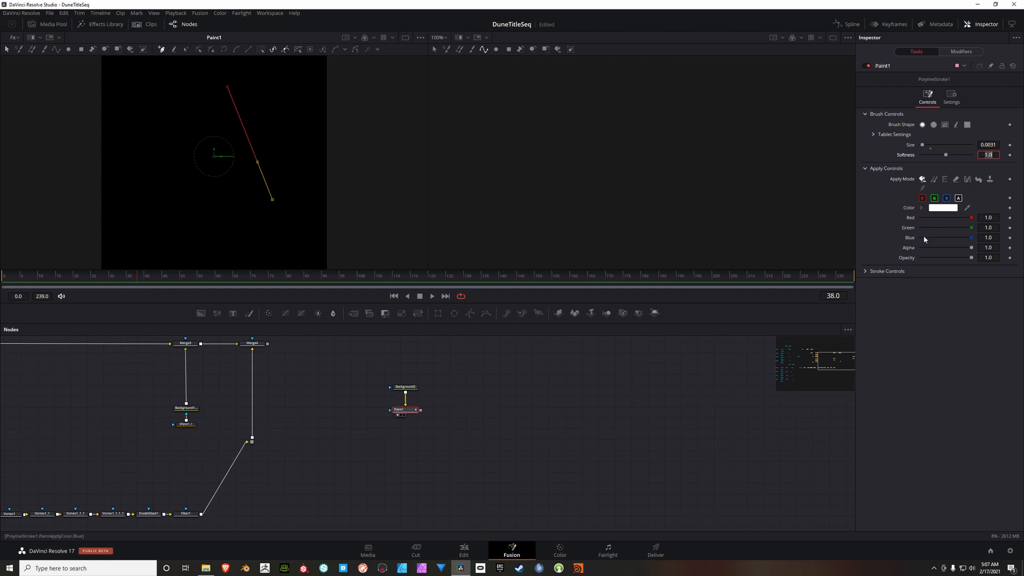
Step: Tint the polyline stroke pale yellow by setting Green to 0.988 and Blue to 0.815
{"action": "left_click", "coordinate": [998, 218]}
{"action": "left_click", "coordinate": [1001, 229]}
{"action": "key", "text": "BackSpace"}
{"action": "key", "text": "Return"}
{"action": "left_click", "coordinate": [1000, 238]}
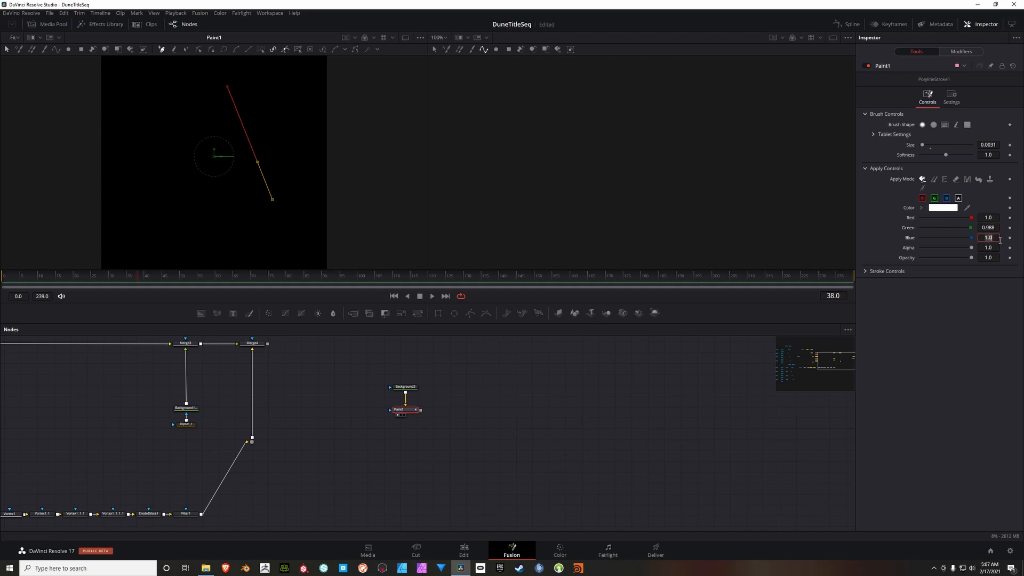
{"action": "key", "text": "BackSpace"}
{"action": "type", "text": ".815"}
{"action": "key", "text": "Tab"}
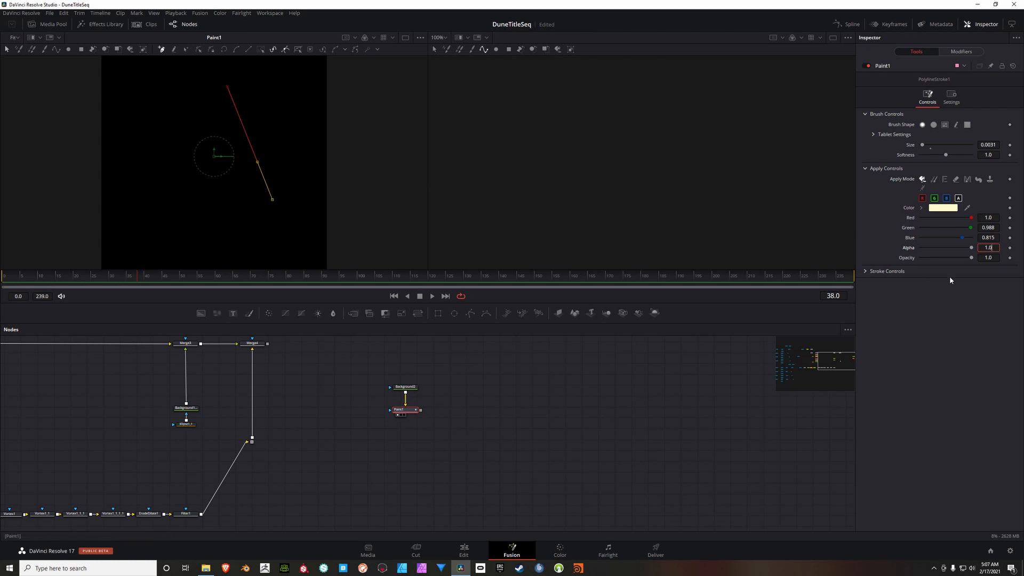
Step: Set the diagonal polyline stroke's opacity to 0.008 and deselect the stroke
{"action": "left_click", "coordinate": [999, 259]}
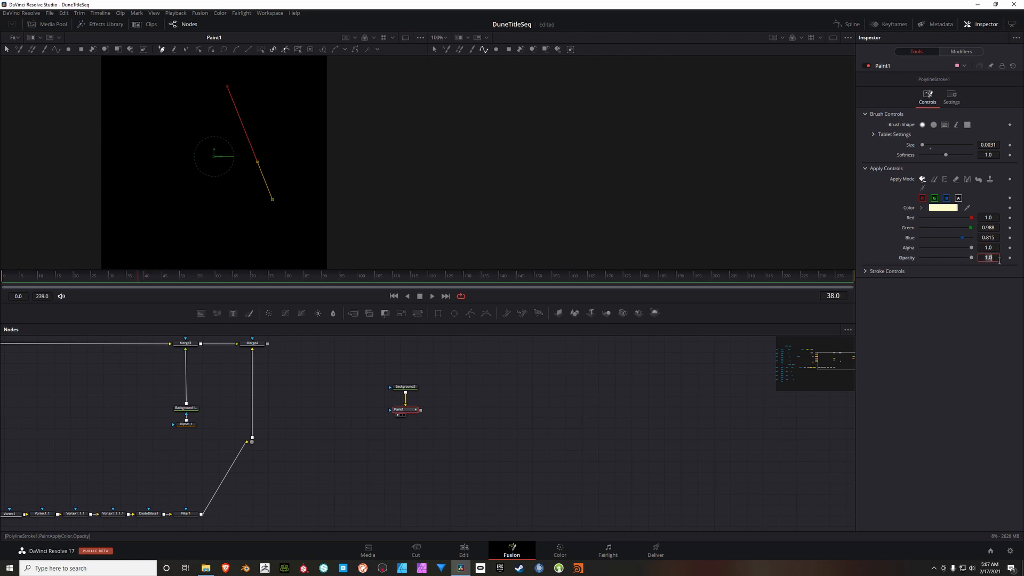
{"action": "key", "text": "BackSpace"}
{"action": "type", "text": ".008"}
{"action": "key", "text": "Return"}
{"action": "left_click", "coordinate": [3, 51]}
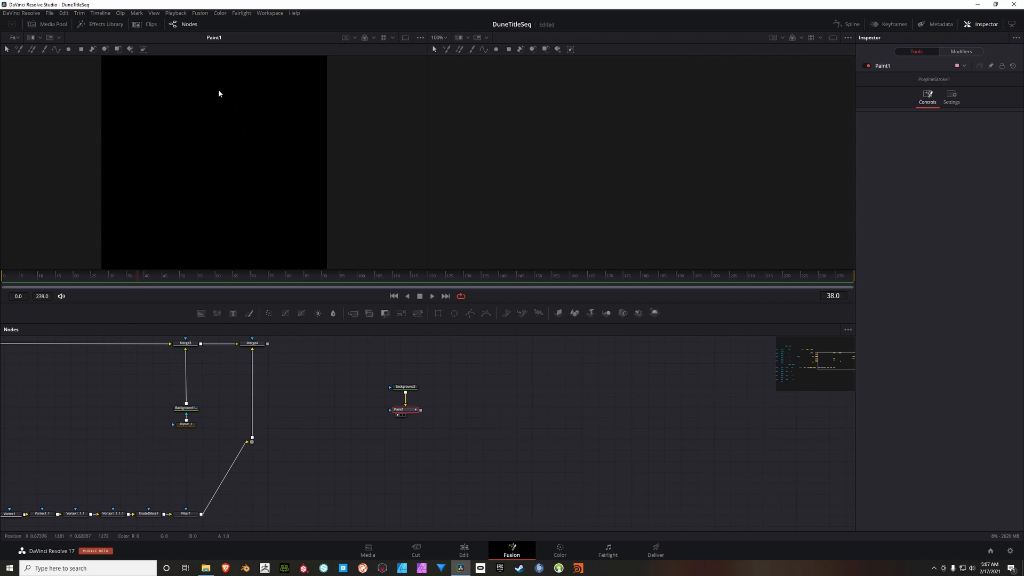
Step: Reselect the diagonal stroke on the canvas, set its opacity to 0.15 and deselect it
{"action": "left_click_drag", "start_coordinate": [191, 72], "coordinate": [336, 249]}
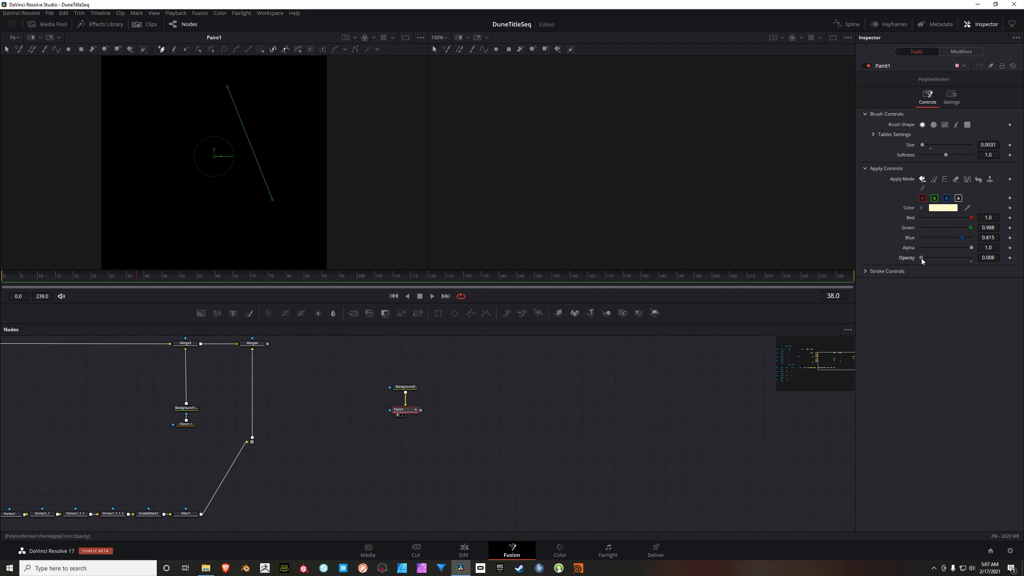
{"action": "left_click_drag", "start_coordinate": [924, 258], "coordinate": [928, 257]}
{"action": "left_click", "coordinate": [7, 50]}
{"action": "left_click", "coordinate": [39, 94]}
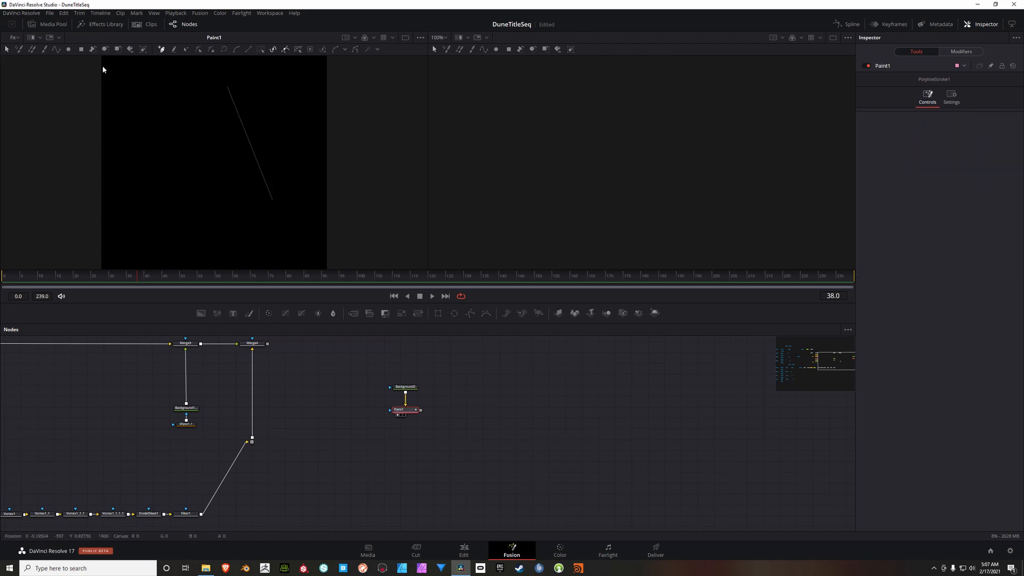
Step: Draw a second straight polyline stroke from just right of the first stroke's upper end, slanting more gently down to the right
{"action": "left_click", "coordinate": [57, 49]}
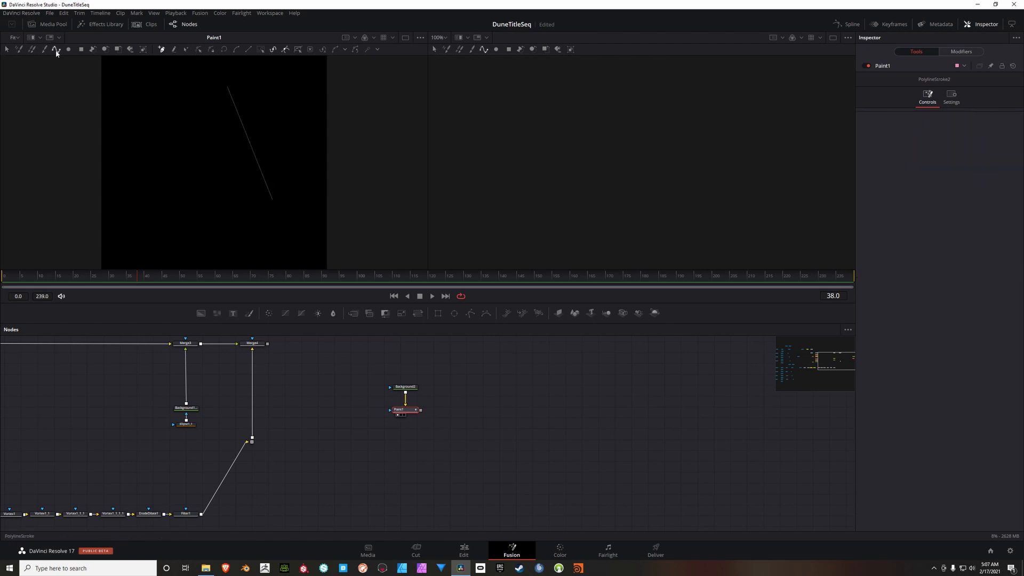
{"action": "left_click", "coordinate": [235, 89]}
{"action": "left_click", "coordinate": [266, 129]}
{"action": "left_click", "coordinate": [283, 149]}
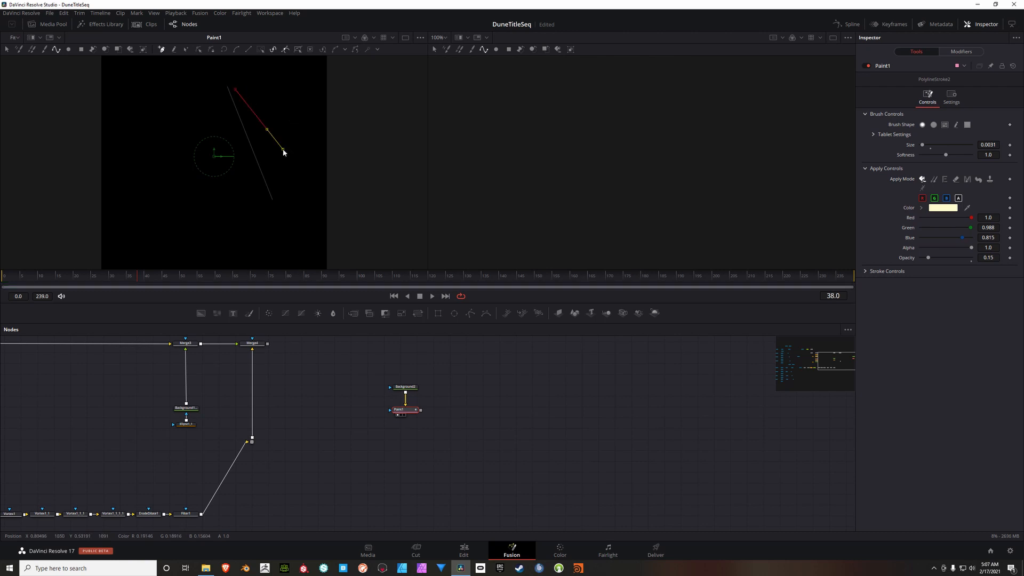
{"action": "left_click", "coordinate": [5, 49]}
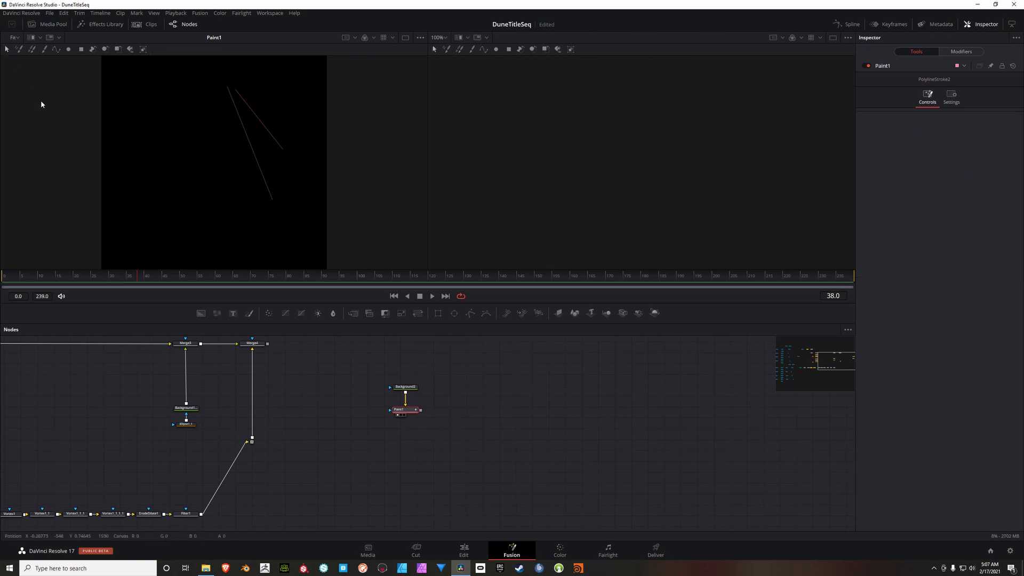
Step: Draw a third, shorter polyline stroke slanting down to the right, on the upper-left side of the first stroke
{"action": "left_click", "coordinate": [56, 49]}
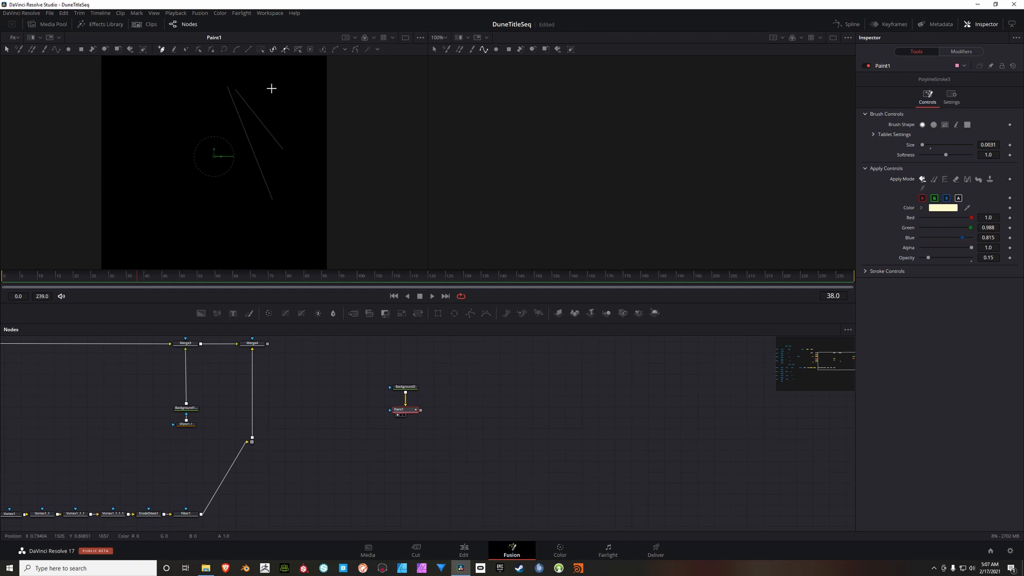
{"action": "left_click", "coordinate": [191, 82]}
{"action": "left_click", "coordinate": [225, 106]}
{"action": "left_click", "coordinate": [7, 49]}
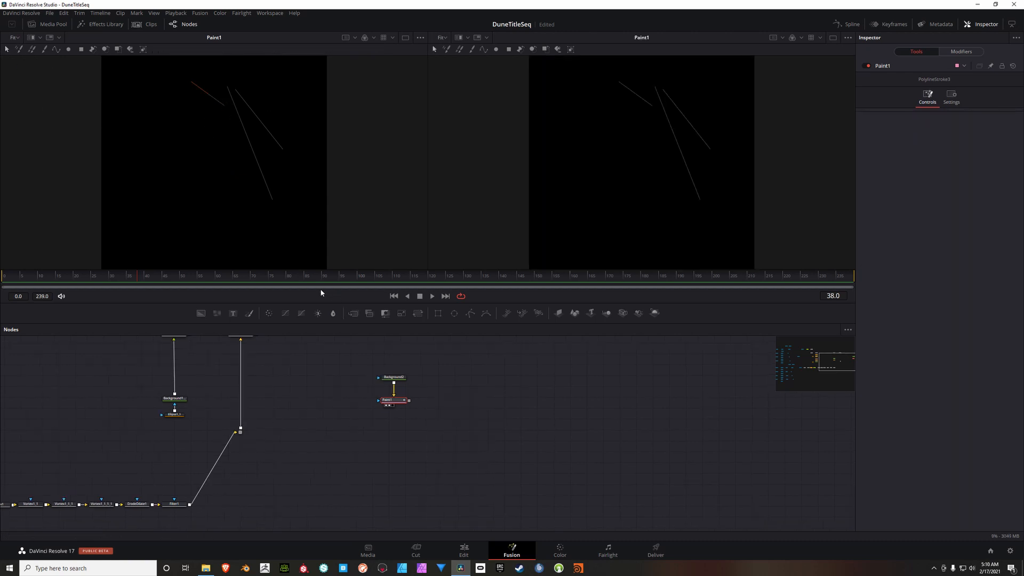
Step: Add a Duplicate node fed by and placed below Paint1, and display it in the second viewer
{"action": "left_click", "coordinate": [468, 400]}
{"action": "key", "text": "shift+space"}
{"action": "type", "text": "Duplicate"}
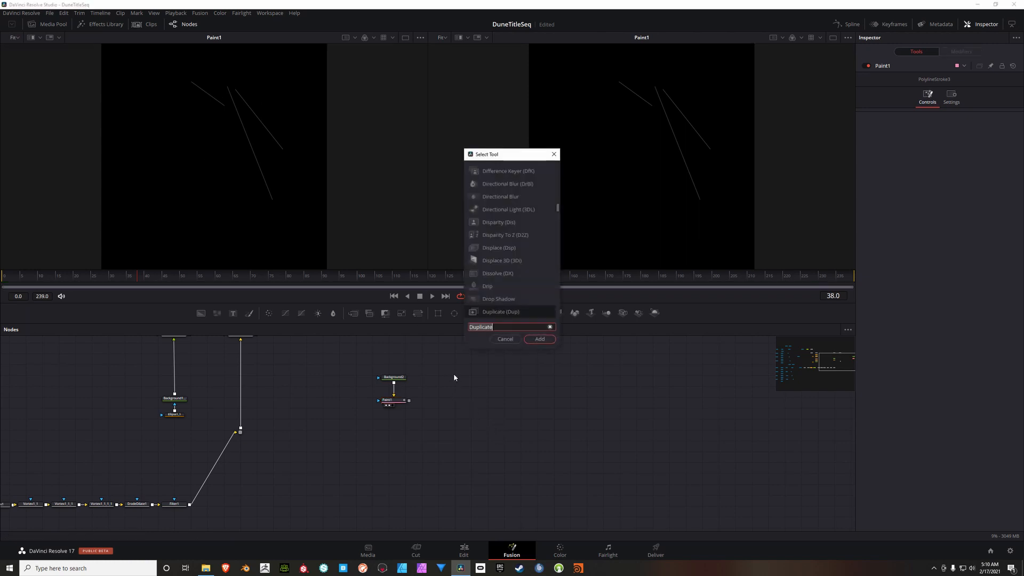
{"action": "type", "text": "dupli"}
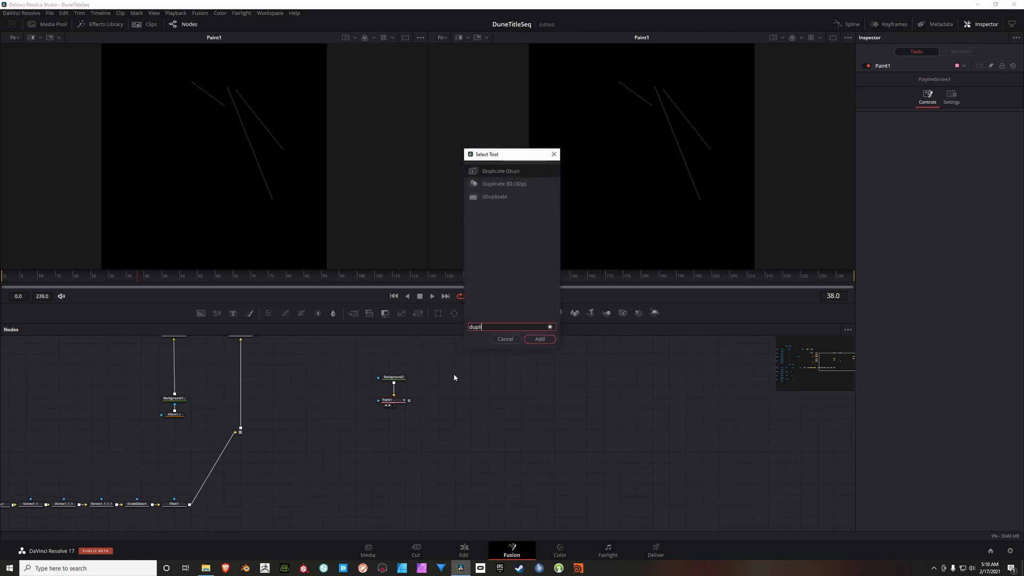
{"action": "type", "text": "cate"}
{"action": "left_click", "coordinate": [500, 172]}
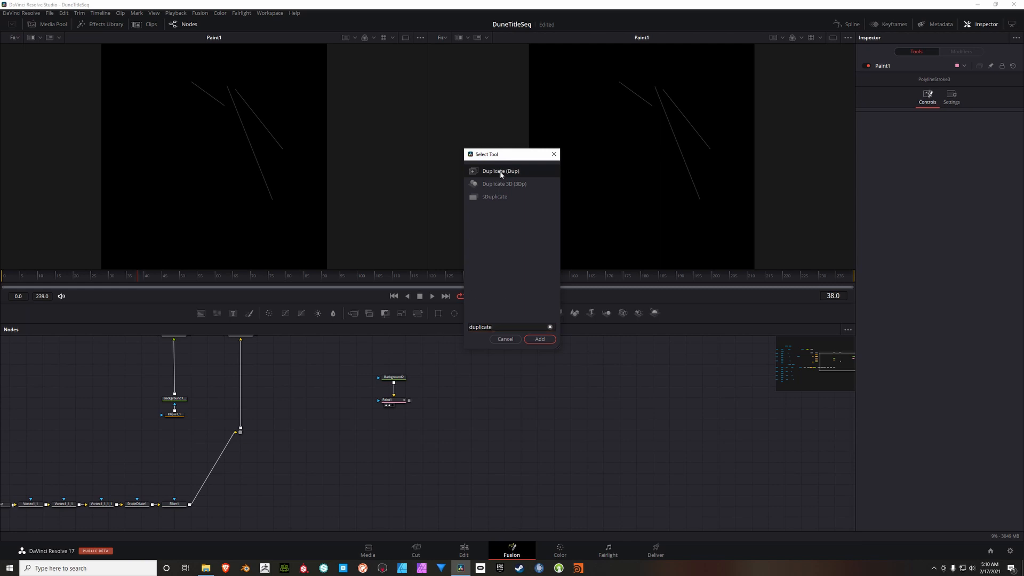
{"action": "left_click", "coordinate": [540, 339]}
{"action": "left_click_drag", "start_coordinate": [473, 410], "coordinate": [396, 426]}
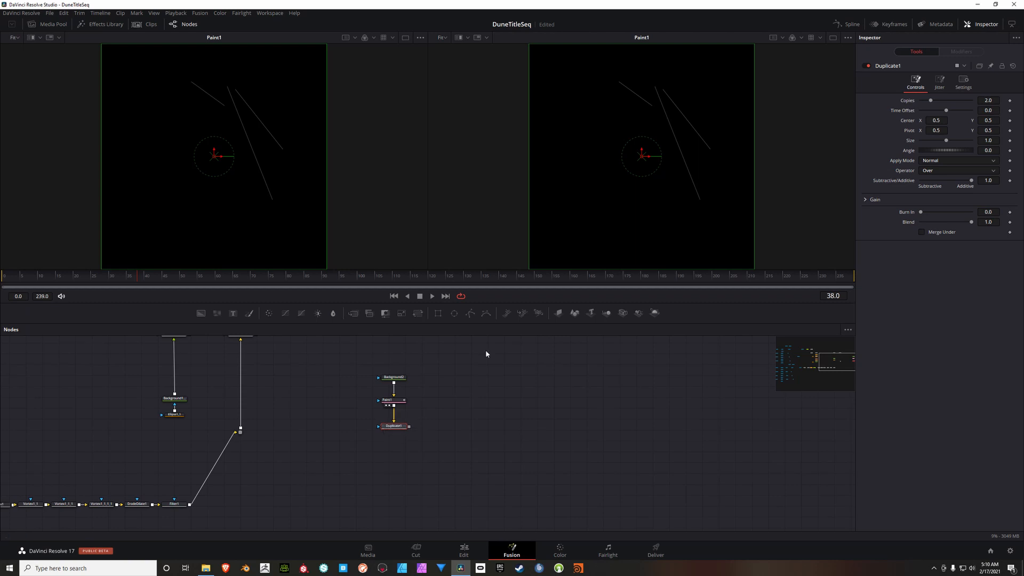
{"action": "key", "text": "2"}
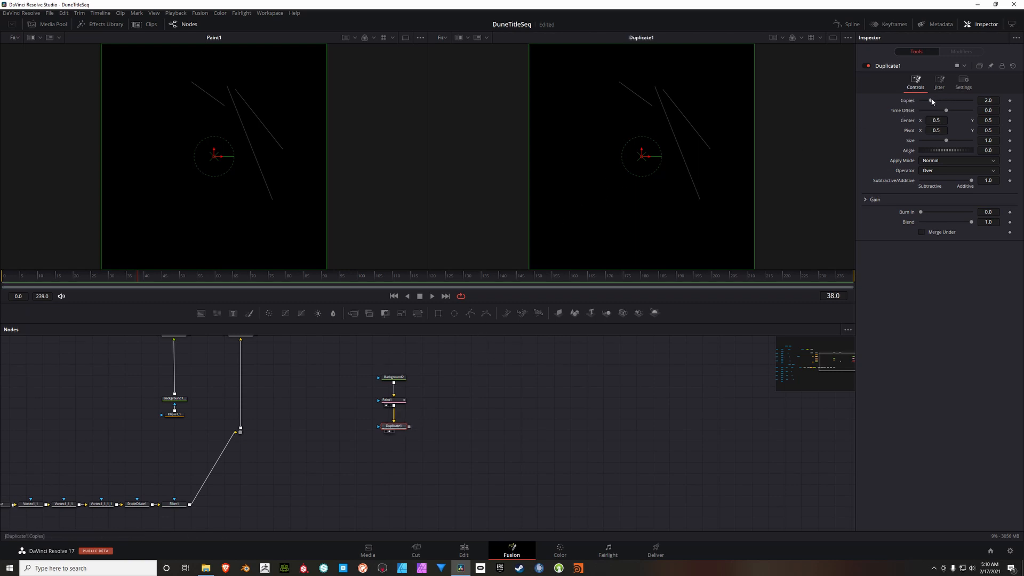
Step: Set Duplicate1 to 17 copies with a size of 0.98 and an angle of 67.8
{"action": "left_click", "coordinate": [997, 101]}
{"action": "type", "text": "17"}
{"action": "key", "text": "Tab"}
{"action": "left_click", "coordinate": [997, 140]}
{"action": "key", "text": "BackSpace"}
{"action": "type", "text": ".98"}
{"action": "key", "text": "Tab"}
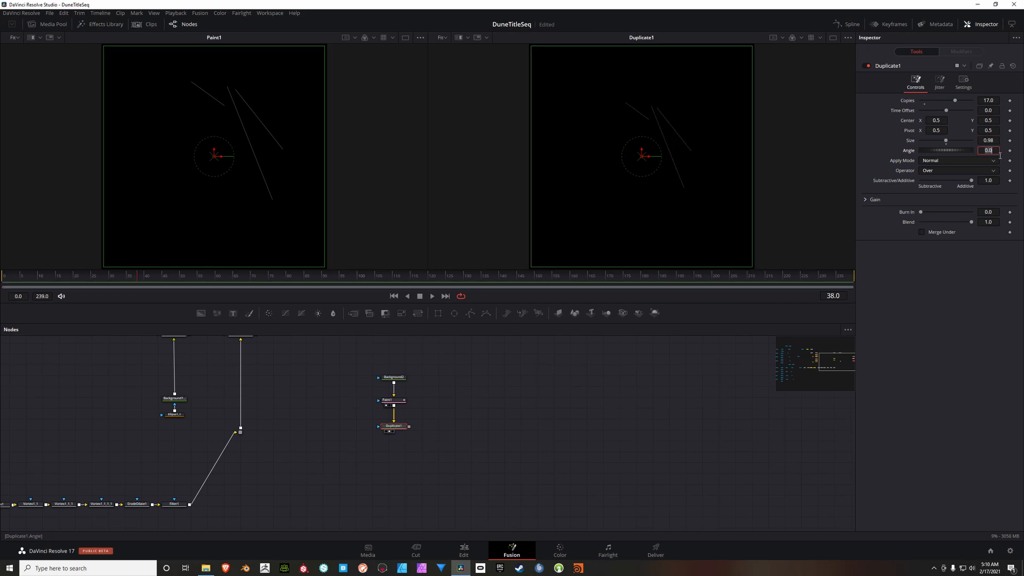
{"action": "type", "text": "67.8"}
{"action": "key", "text": "Tab"}
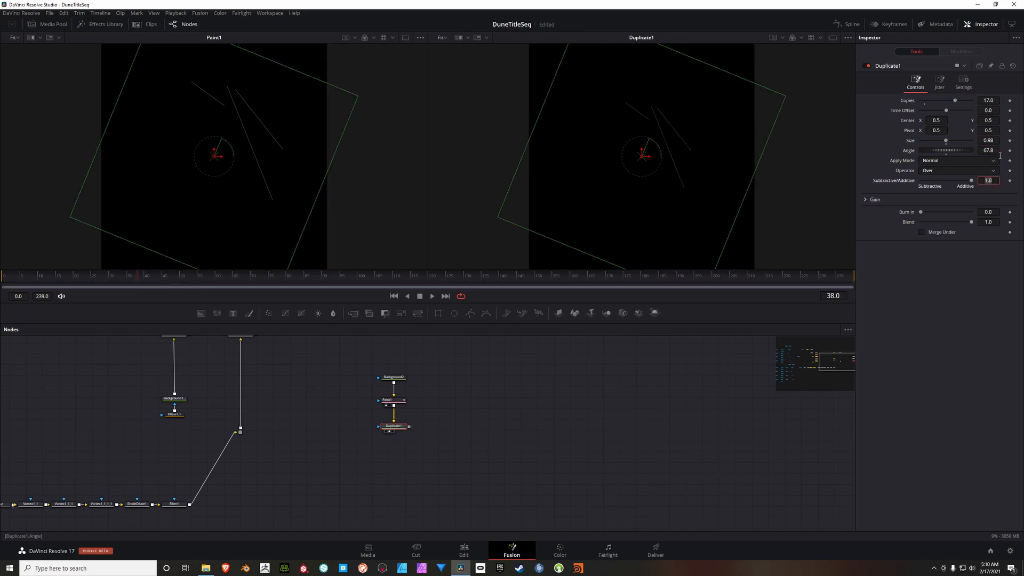
Step: Set Duplicate1's jitter X Size to 0.16
{"action": "left_click", "coordinate": [940, 86]}
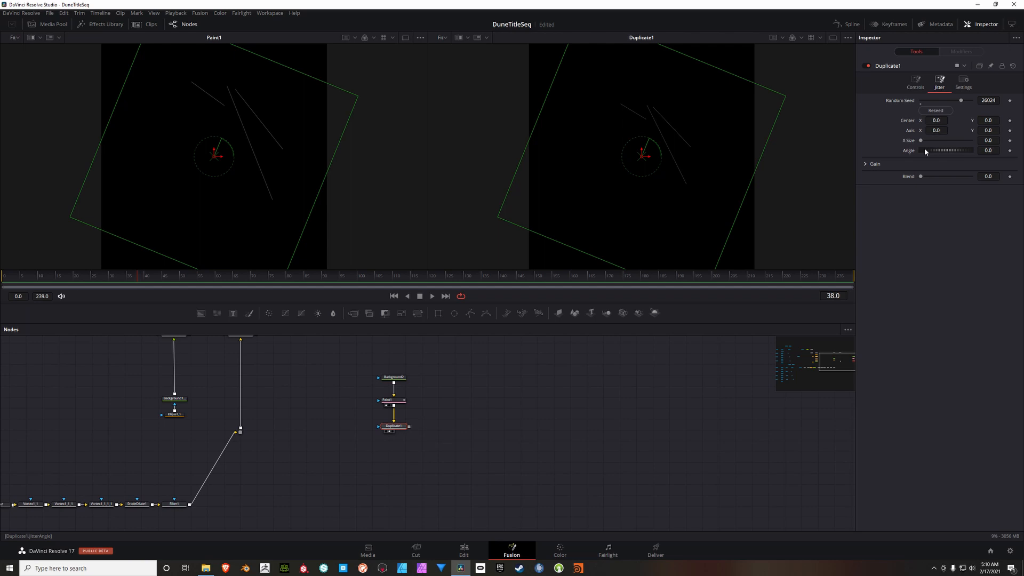
{"action": "left_click", "coordinate": [995, 141]}
{"action": "type", "text": "0.16"}
{"action": "key", "text": "Tab"}
Step: Reduce Duplicate1's Alpha Gain to 0.748 so the rotated line copies show through
{"action": "left_click", "coordinate": [916, 81]}
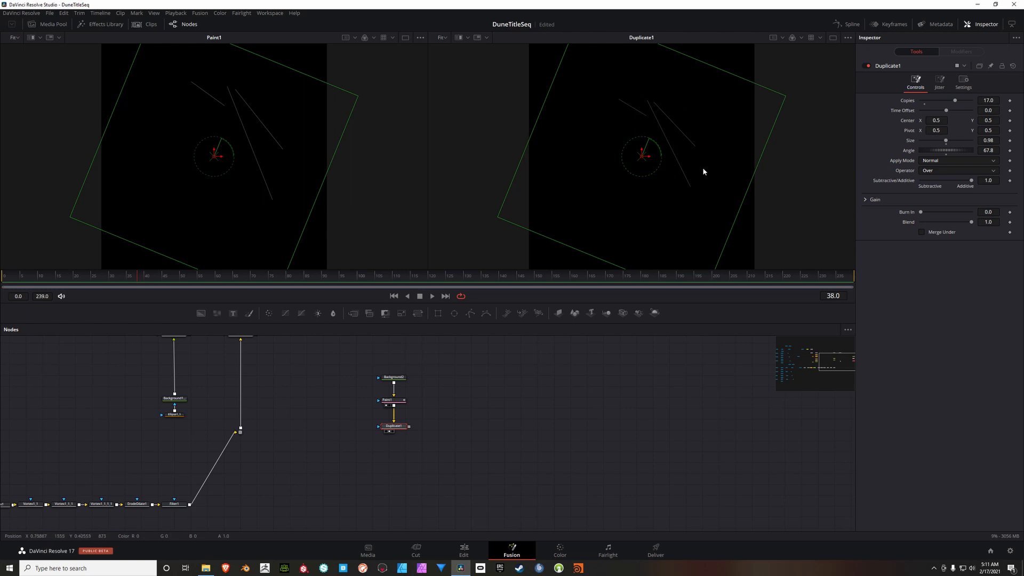
{"action": "left_click", "coordinate": [866, 200]}
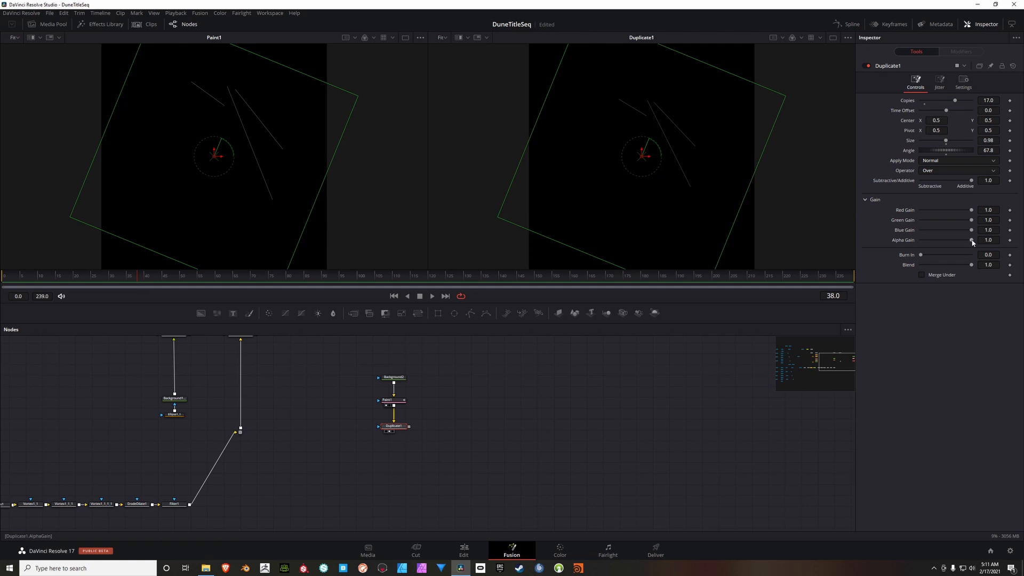
{"action": "left_click_drag", "start_coordinate": [973, 243], "coordinate": [913, 240]}
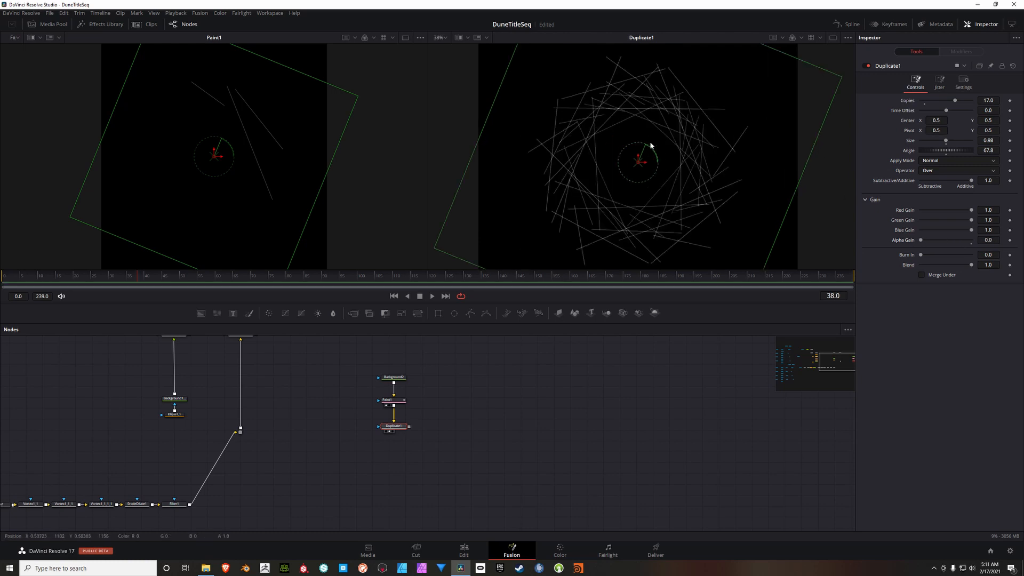
{"action": "scroll", "coordinate": [653, 150], "scroll_direction": "up", "scroll_amount": 4}
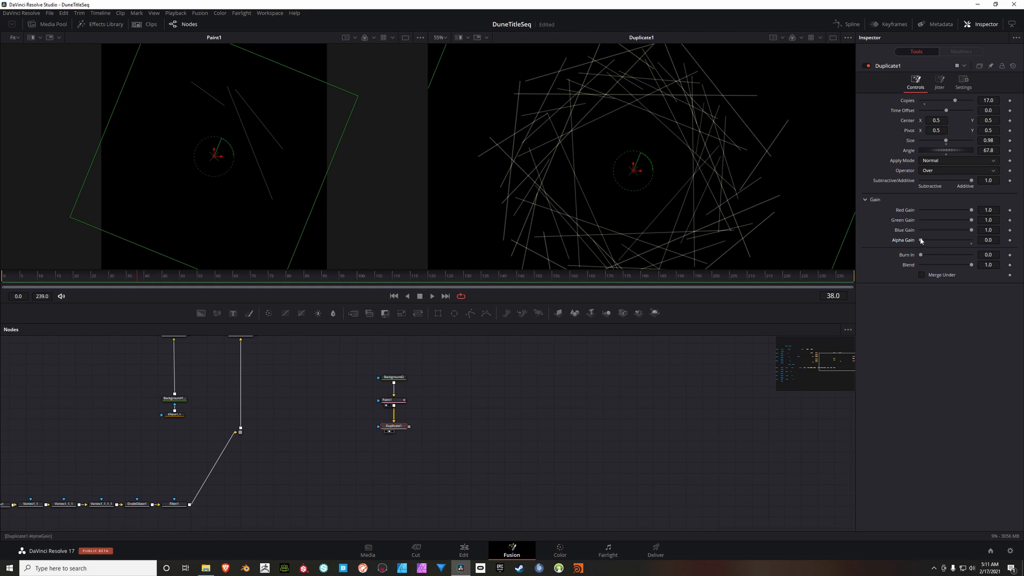
{"action": "left_click_drag", "start_coordinate": [920, 240], "coordinate": [965, 241]}
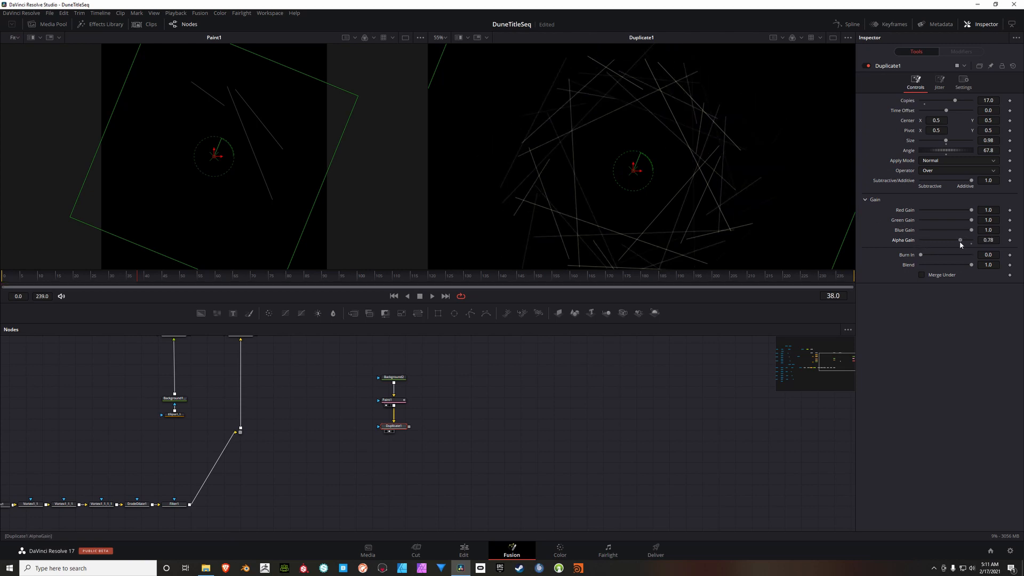
{"action": "left_click_drag", "start_coordinate": [960, 245], "coordinate": [959, 244]}
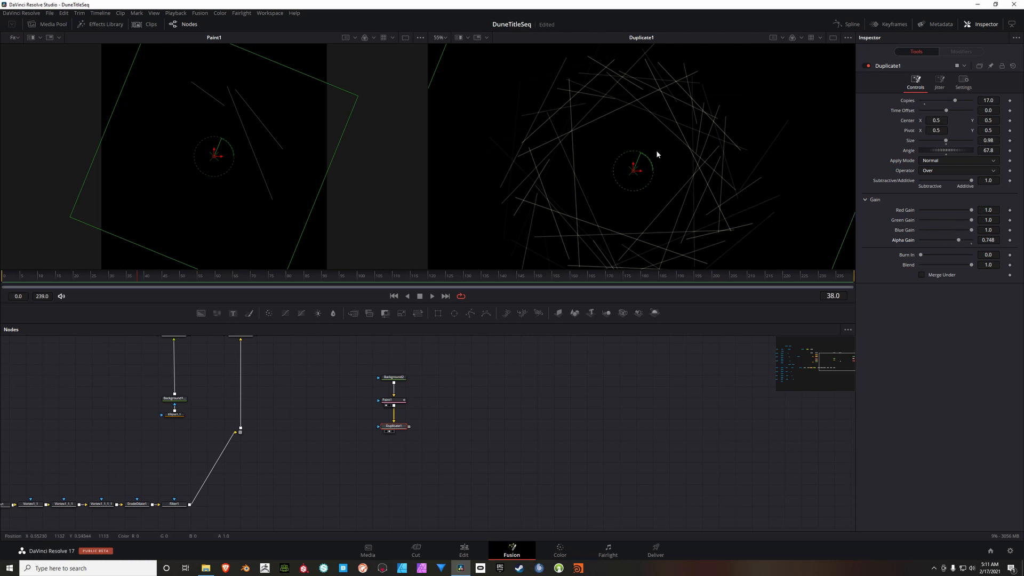
{"action": "scroll", "coordinate": [655, 153], "scroll_direction": "down", "scroll_amount": 3}
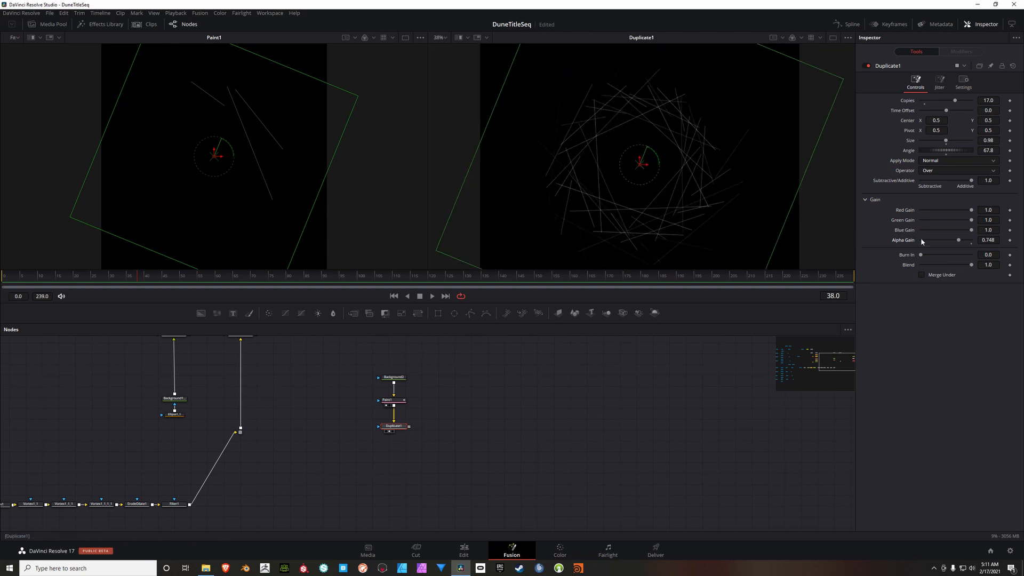
{"action": "left_click_drag", "start_coordinate": [731, 349], "coordinate": [738, 346]}
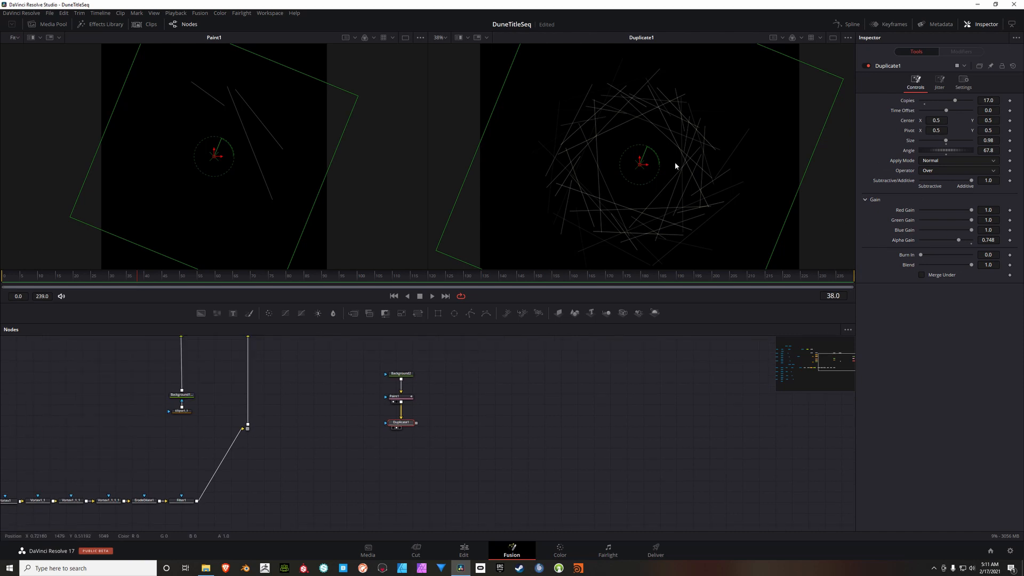
{"action": "left_click_drag", "start_coordinate": [637, 157], "coordinate": [637, 145]}
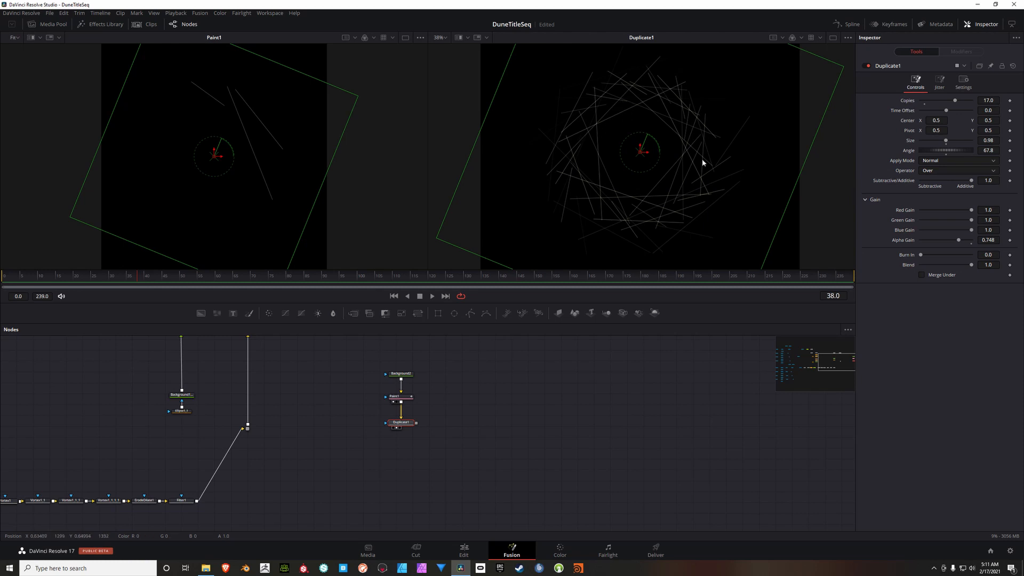
Step: Add a FastNoise node beside Paint1, connect it to Paint1's effect mask input and display it in the first viewer
{"action": "left_click_drag", "start_coordinate": [447, 412], "coordinate": [509, 418]}
{"action": "left_click", "coordinate": [414, 397]}
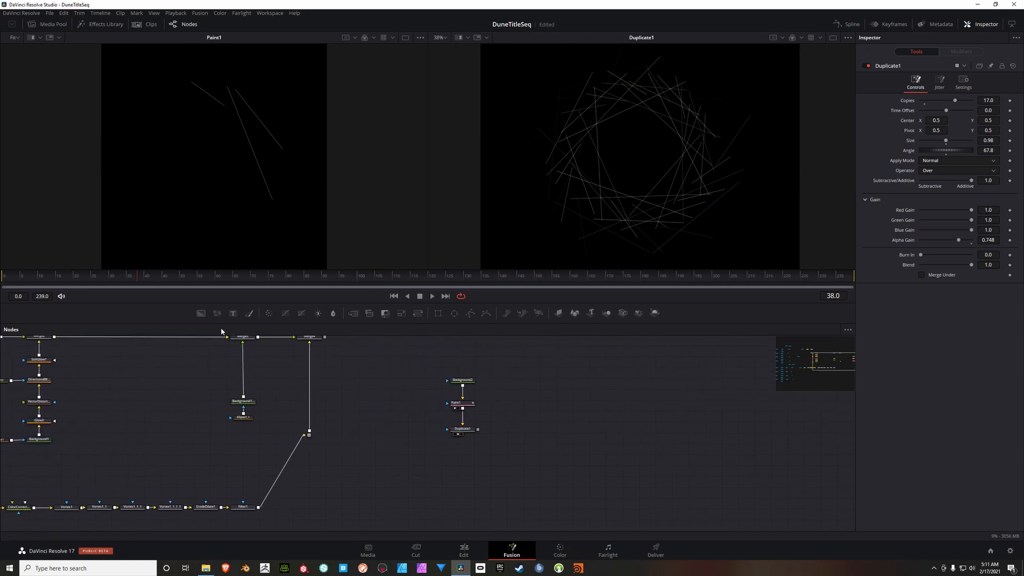
{"action": "mouse_move", "coordinate": [217, 313]}
{"action": "left_mouse_down"}
{"action": "mouse_move", "coordinate": [420, 415]}
{"action": "mouse_move", "coordinate": [402, 409]}
{"action": "mouse_move", "coordinate": [429, 388]}
{"action": "mouse_move", "coordinate": [448, 407]}
{"action": "mouse_move", "coordinate": [411, 407]}
{"action": "left_mouse_up"}
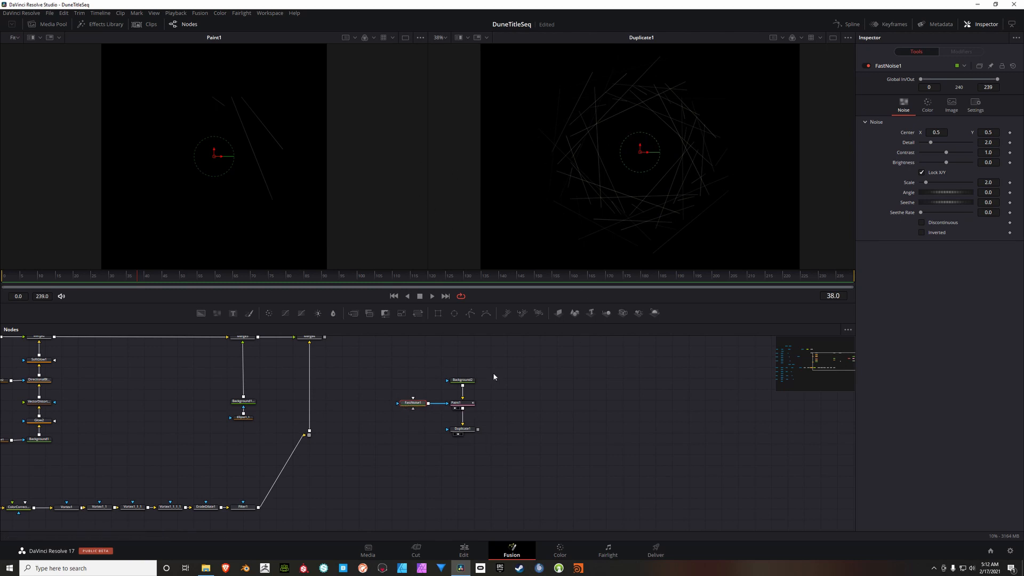
{"action": "key", "text": "1"}
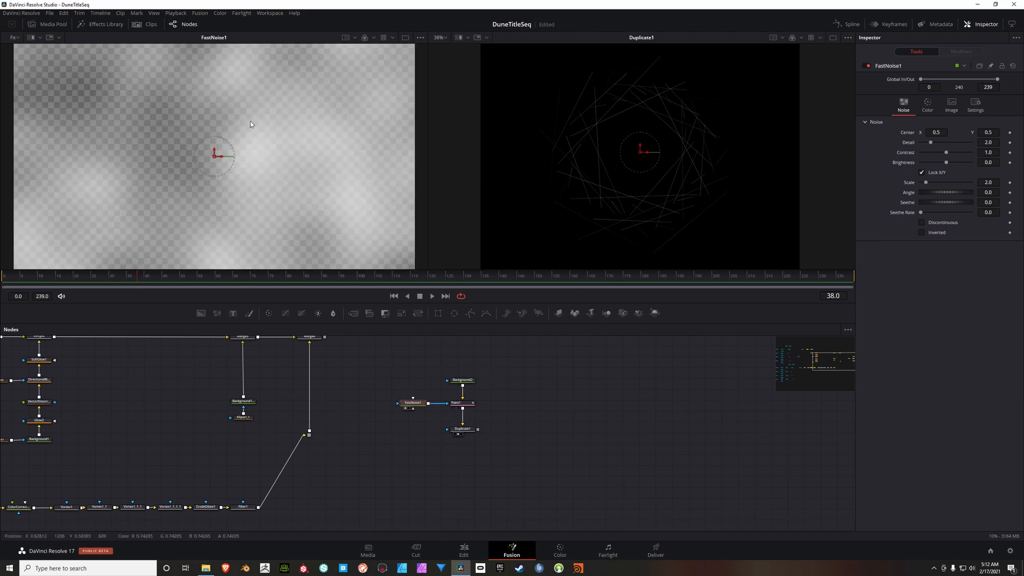
{"action": "scroll", "coordinate": [265, 159], "scroll_direction": "down", "scroll_amount": 3}
{"action": "scroll", "coordinate": [278, 159], "scroll_direction": "up", "scroll_amount": 1}
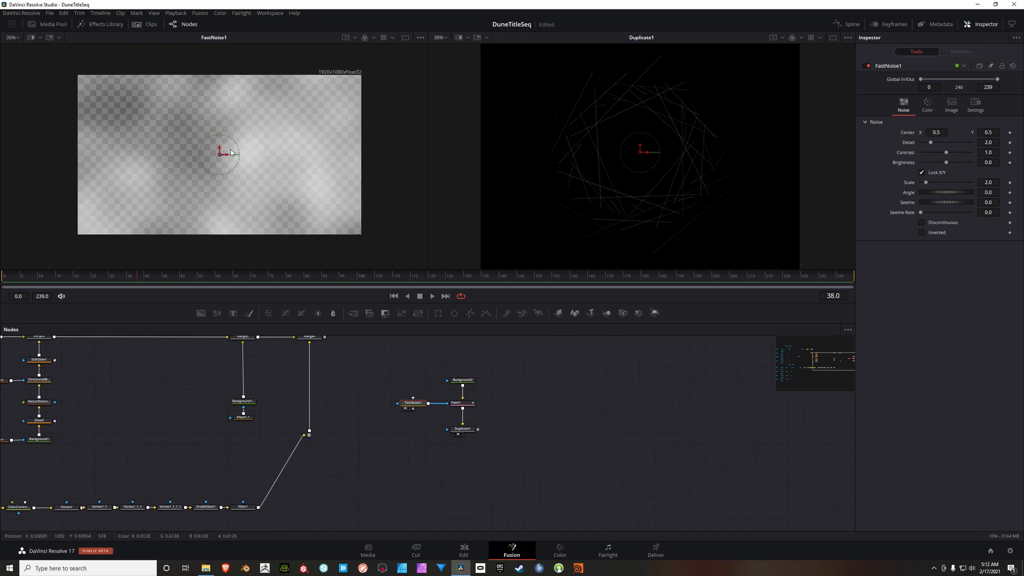
{"action": "scroll", "coordinate": [236, 154], "scroll_direction": "up", "scroll_amount": 2}
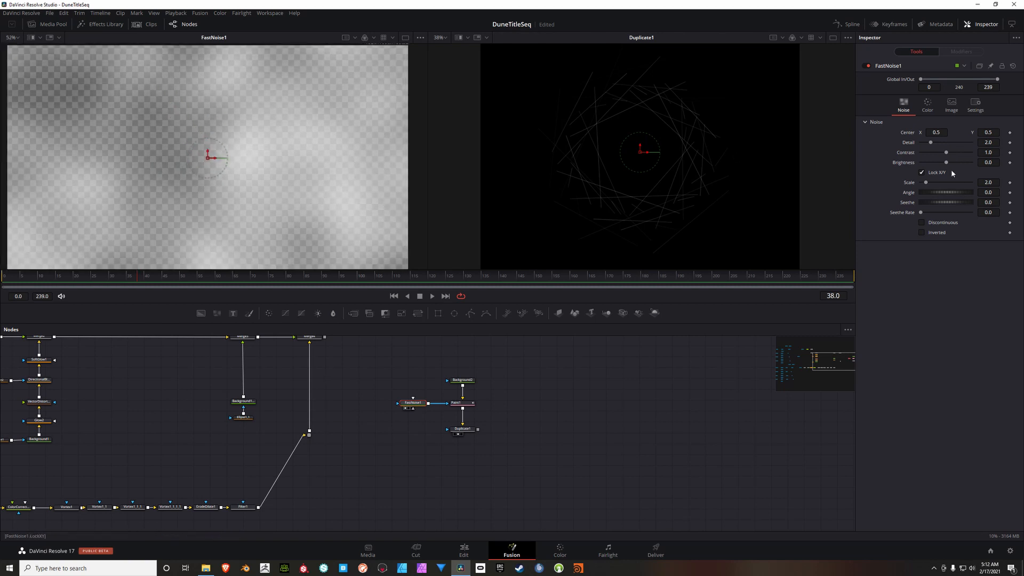
Step: Set FastNoise1's detail to 4.41 and its contrast to 2.02
{"action": "left_click", "coordinate": [989, 143]}
{"action": "type", "text": "4.4"}
{"action": "key", "text": "Tab"}
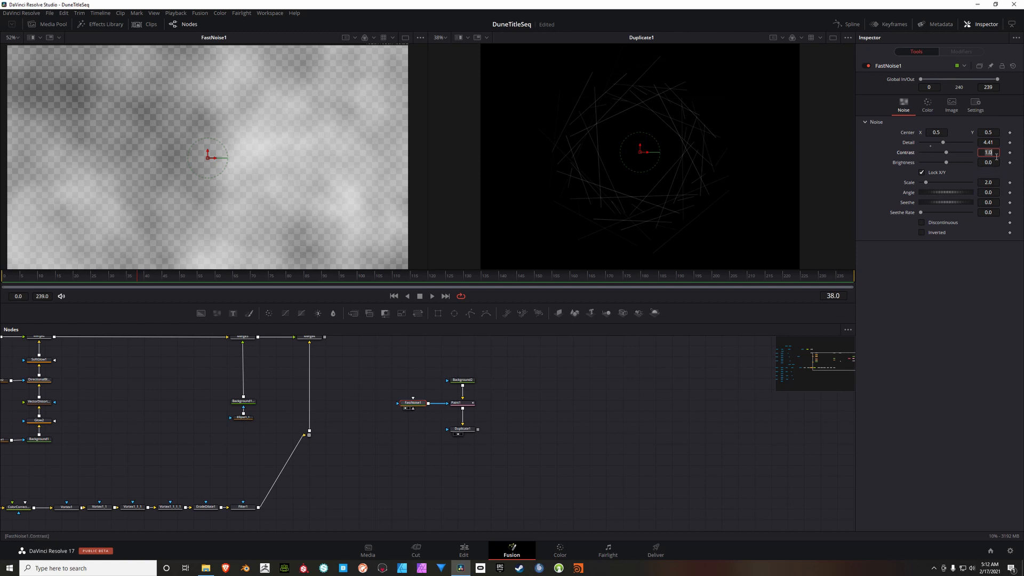
{"action": "type", "text": "2.02"}
{"action": "key", "text": "Tab"}
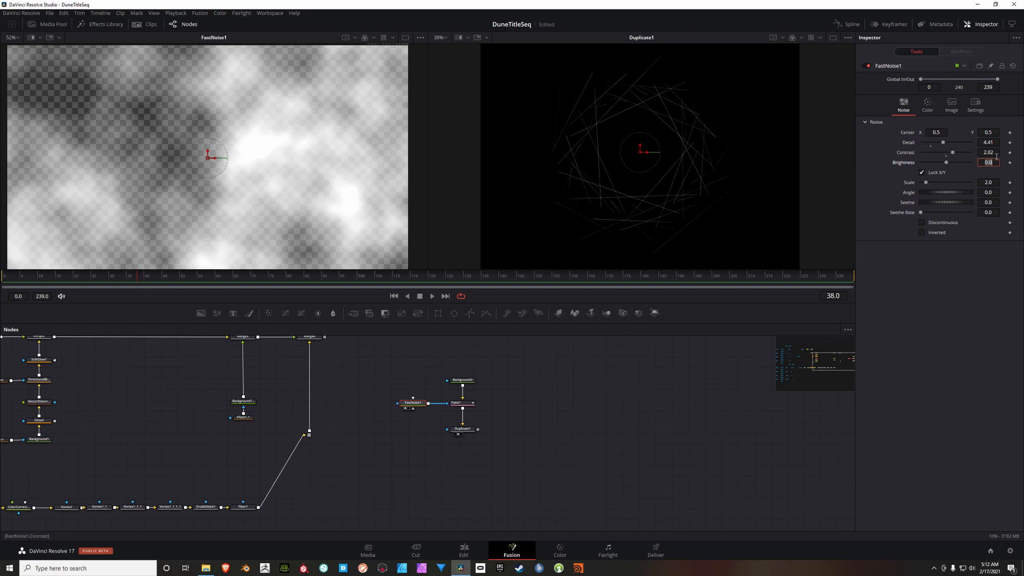
Step: Set FastNoise1's brightness to -0.22 and scale to 3.62, and check the noise-masked lines in the second viewer
{"action": "type", "text": "-0"}
{"action": "type", "text": ".22"}
{"action": "key", "text": "Tab"}
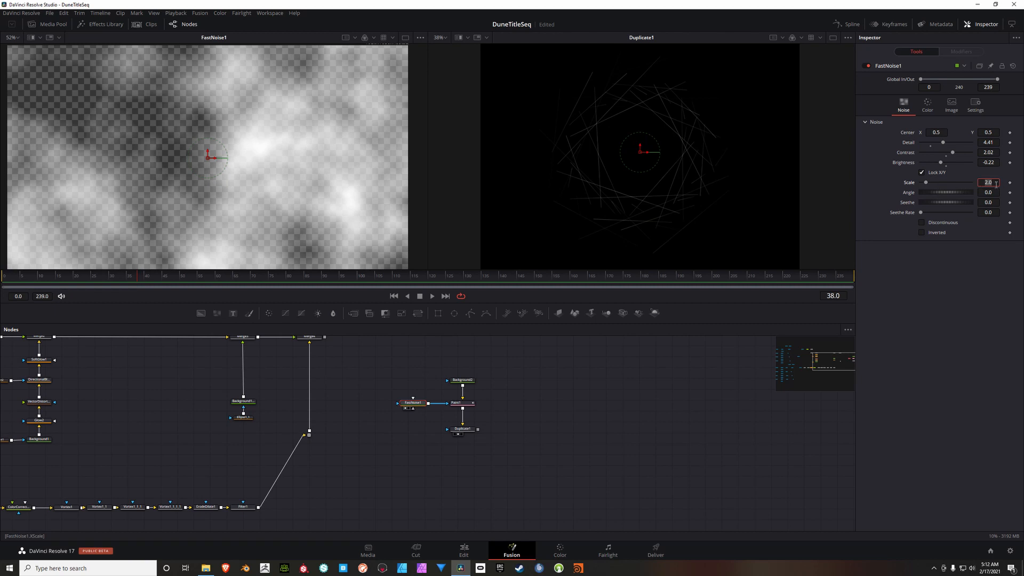
{"action": "type", "text": "3.62"}
{"action": "key", "text": "Tab"}
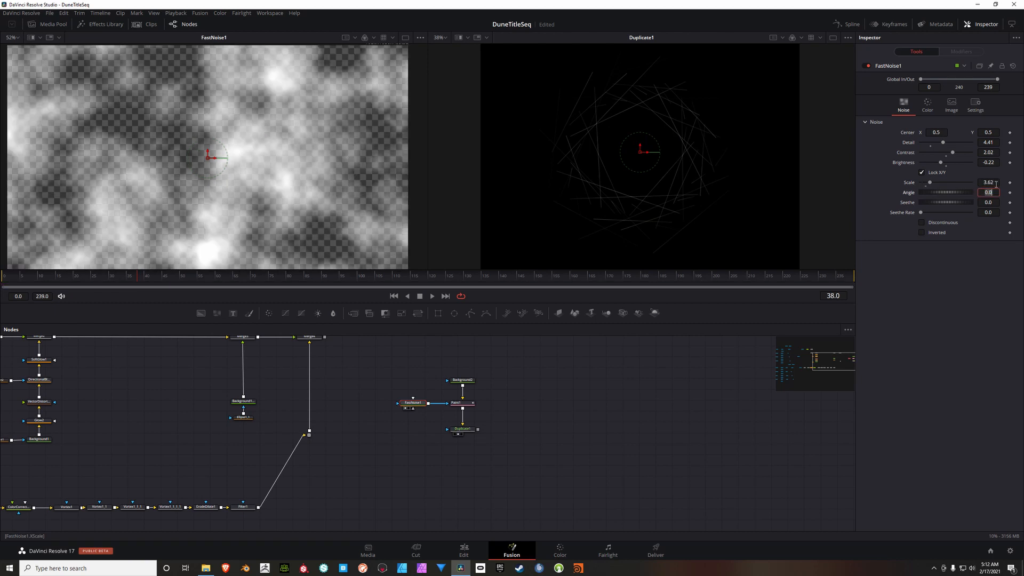
{"action": "scroll", "coordinate": [594, 124], "scroll_direction": "up", "scroll_amount": 5}
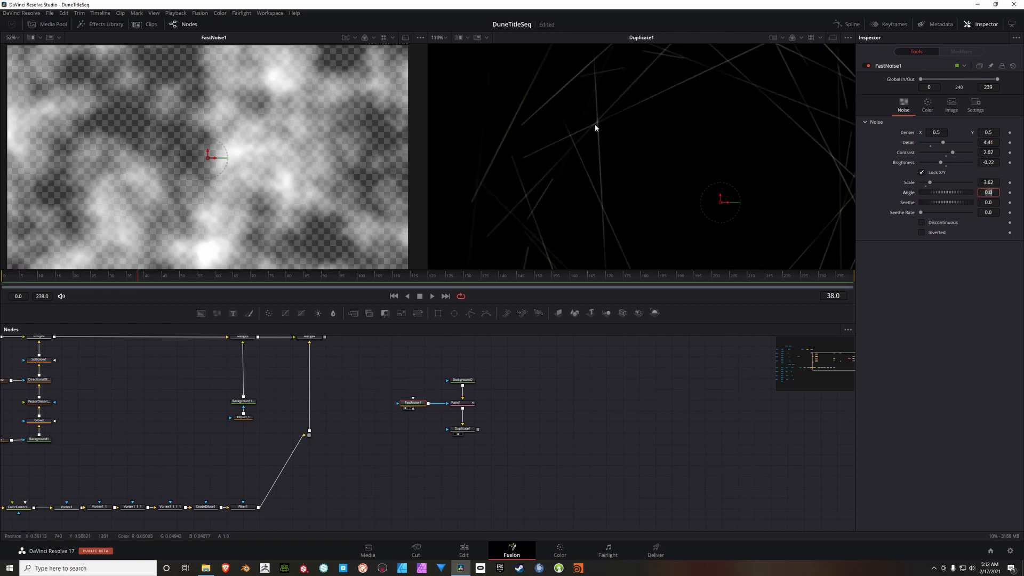
{"action": "left_click_drag", "start_coordinate": [595, 158], "coordinate": [607, 174]}
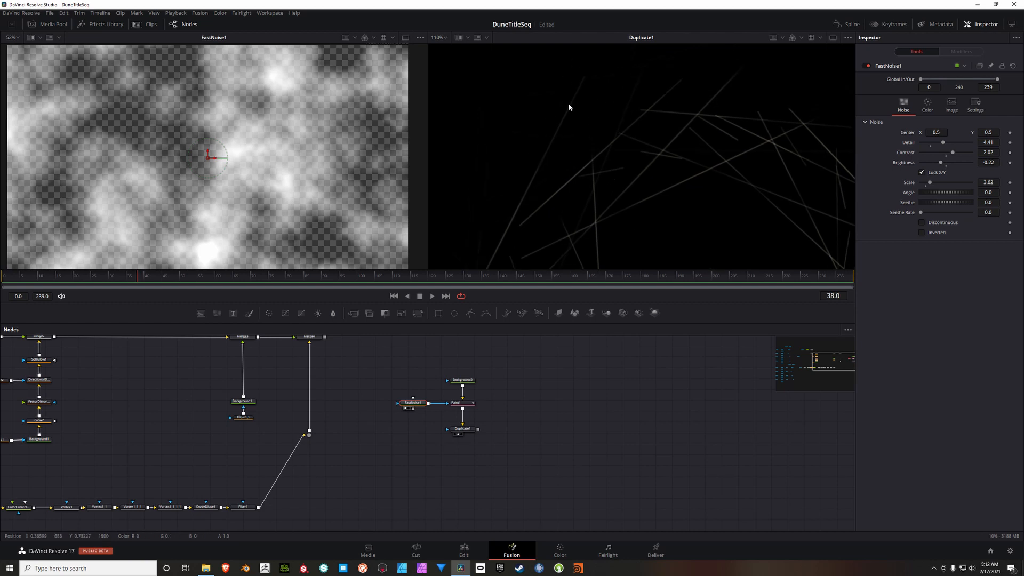
{"action": "left_click_drag", "start_coordinate": [496, 262], "coordinate": [557, 96]}
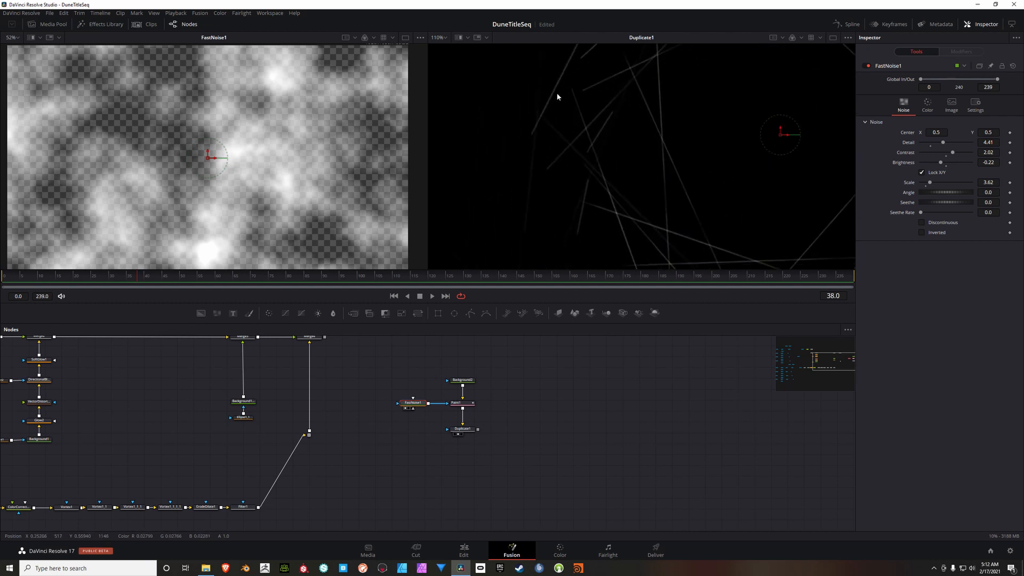
{"action": "scroll", "coordinate": [560, 171], "scroll_direction": "down", "scroll_amount": 3}
{"action": "scroll", "coordinate": [626, 171], "scroll_direction": "down", "scroll_amount": 2}
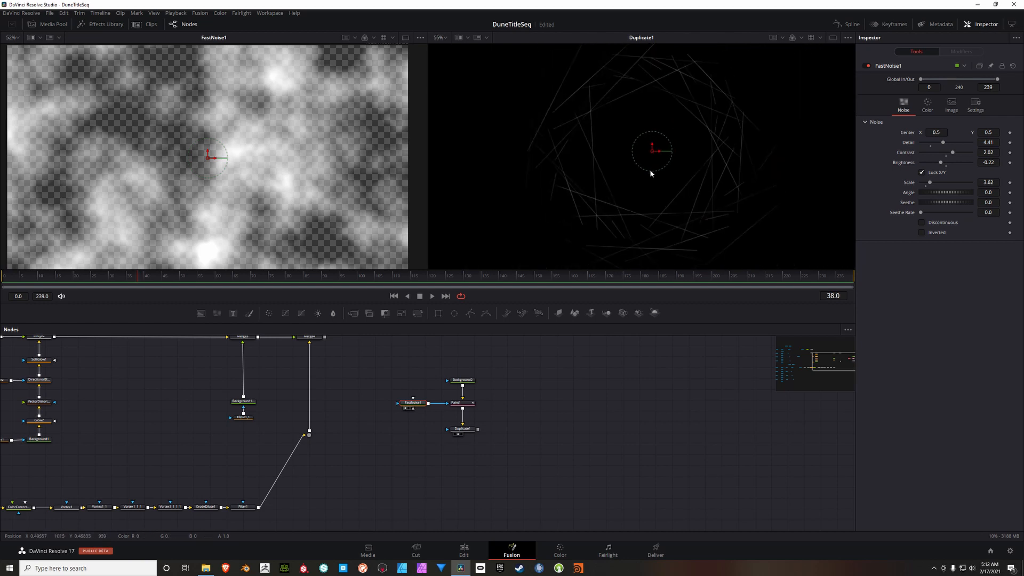
Step: Add an Ellipse mask node beside Duplicate1 and connect it to Duplicate1's effect mask input
{"action": "mouse_move", "coordinate": [515, 452]}
{"action": "left_mouse_down"}
{"action": "mouse_move", "coordinate": [486, 443]}
{"action": "mouse_move", "coordinate": [525, 435]}
{"action": "left_mouse_up"}
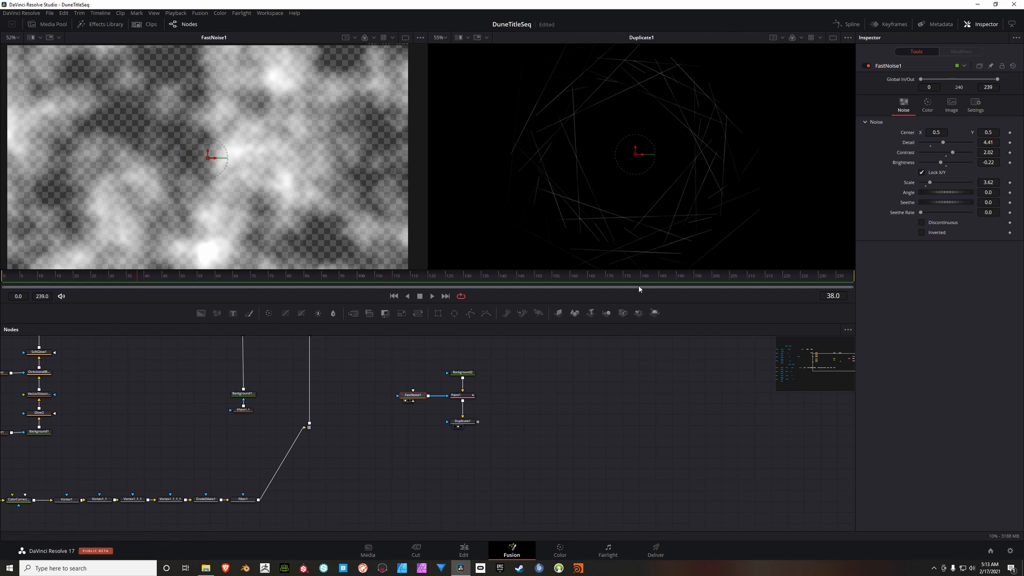
{"action": "left_click_drag", "start_coordinate": [536, 397], "coordinate": [537, 395]}
{"action": "left_click_drag", "start_coordinate": [555, 434], "coordinate": [498, 432]}
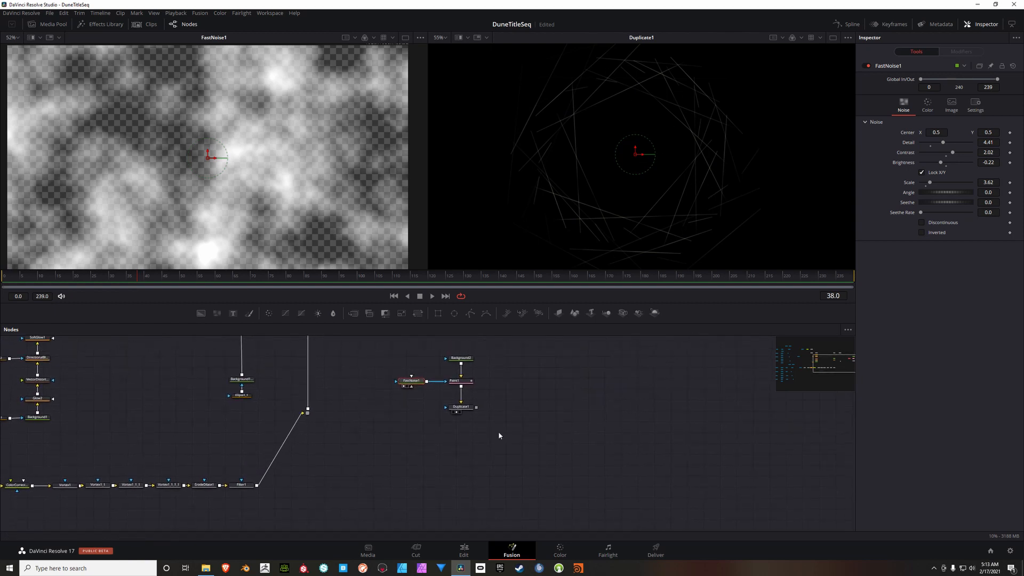
{"action": "right_click", "coordinate": [384, 407]}
{"action": "mouse_move", "coordinate": [454, 406]}
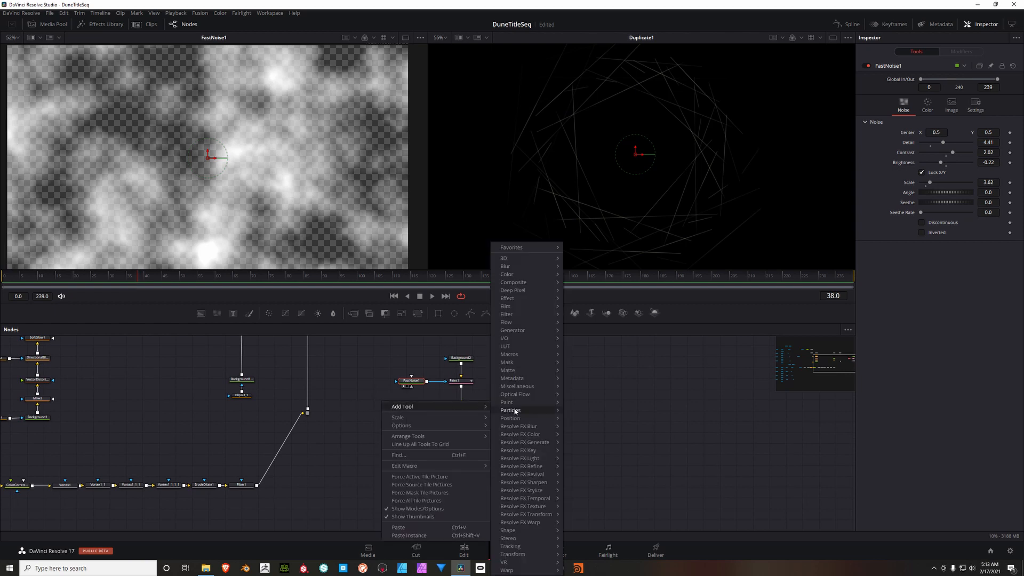
{"action": "mouse_move", "coordinate": [521, 361]}
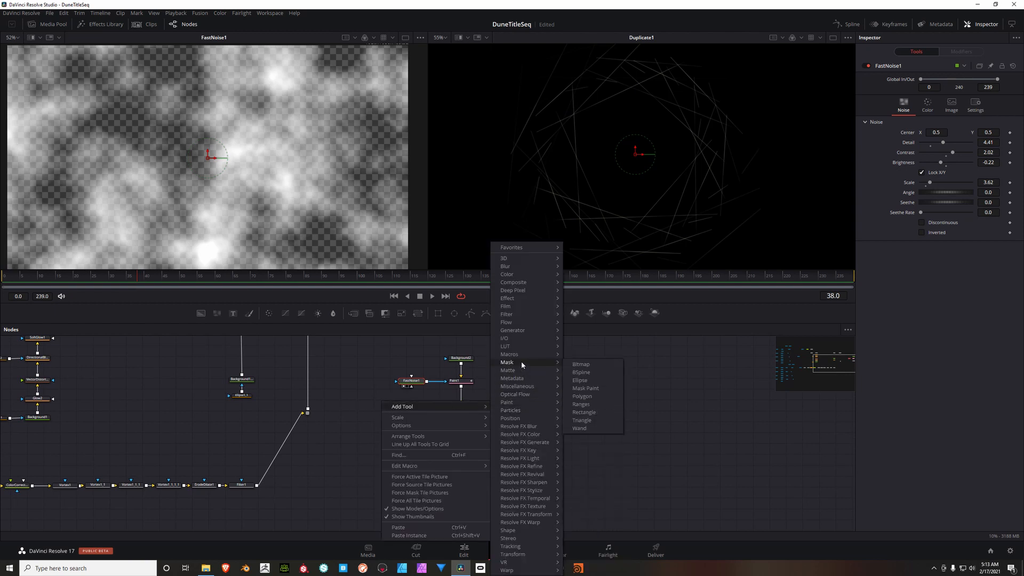
{"action": "left_click", "coordinate": [579, 381]}
{"action": "left_click_drag", "start_coordinate": [385, 404], "coordinate": [451, 410]}
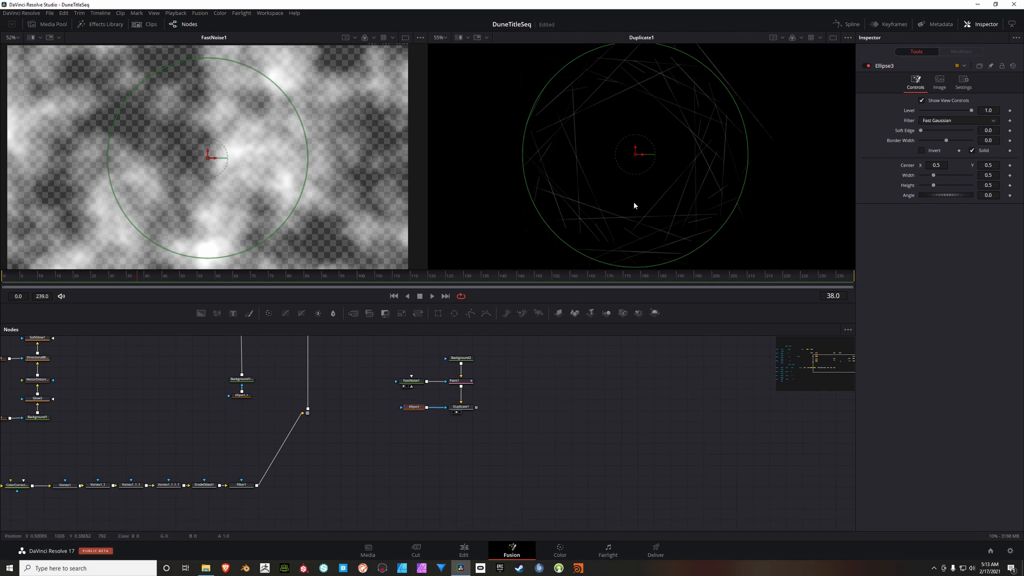
Step: Invert the Ellipse3 mask and set both its width and height to 0.346
{"action": "scroll", "coordinate": [630, 153], "scroll_direction": "down", "scroll_amount": 2}
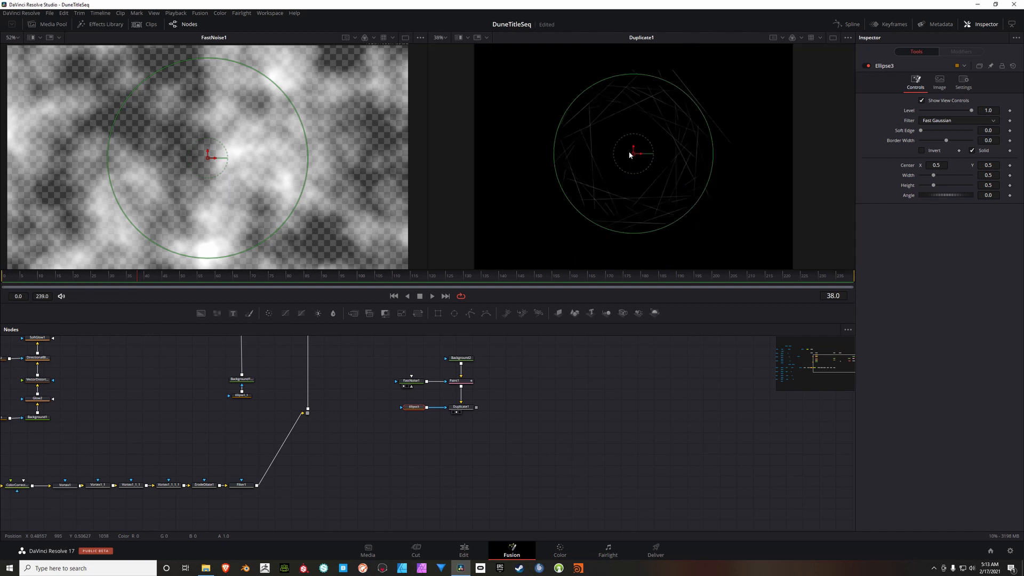
{"action": "left_click", "coordinate": [922, 151]}
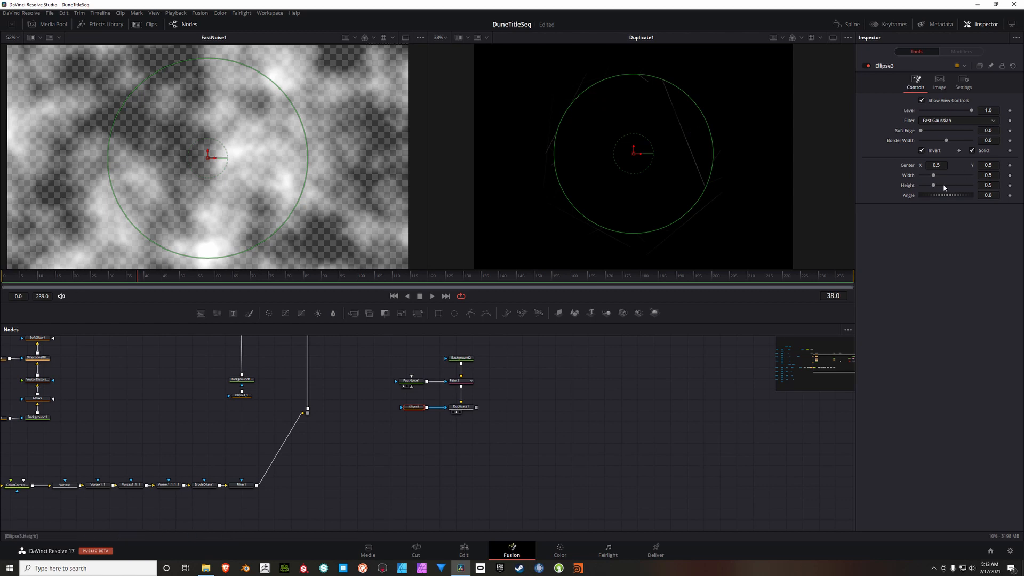
{"action": "left_click", "coordinate": [995, 175]}
{"action": "type", "text": ".346"}
{"action": "left_click", "coordinate": [991, 185]}
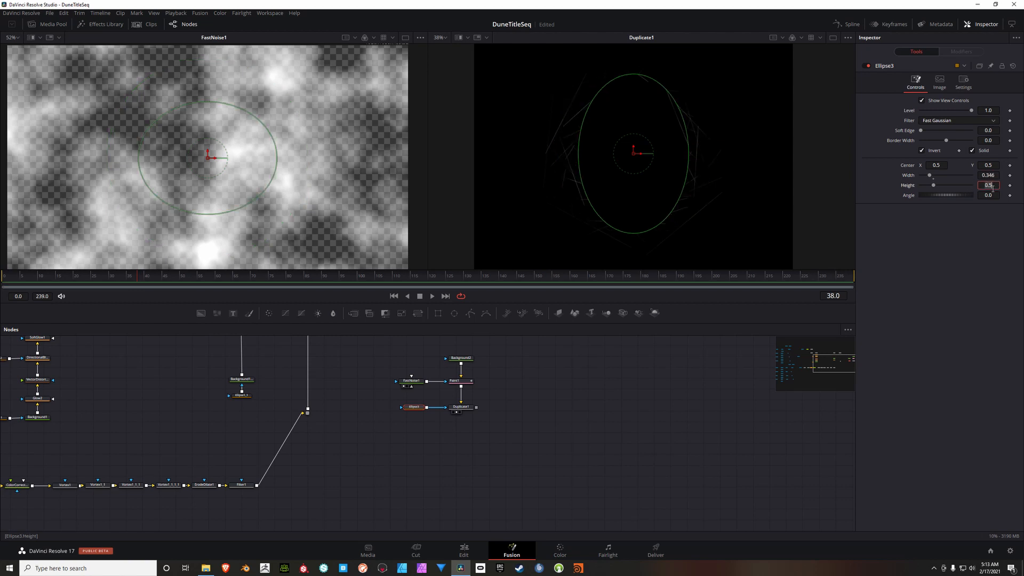
{"action": "key", "text": "BackSpace"}
{"action": "type", "text": ".346"}
{"action": "key", "text": "Tab"}
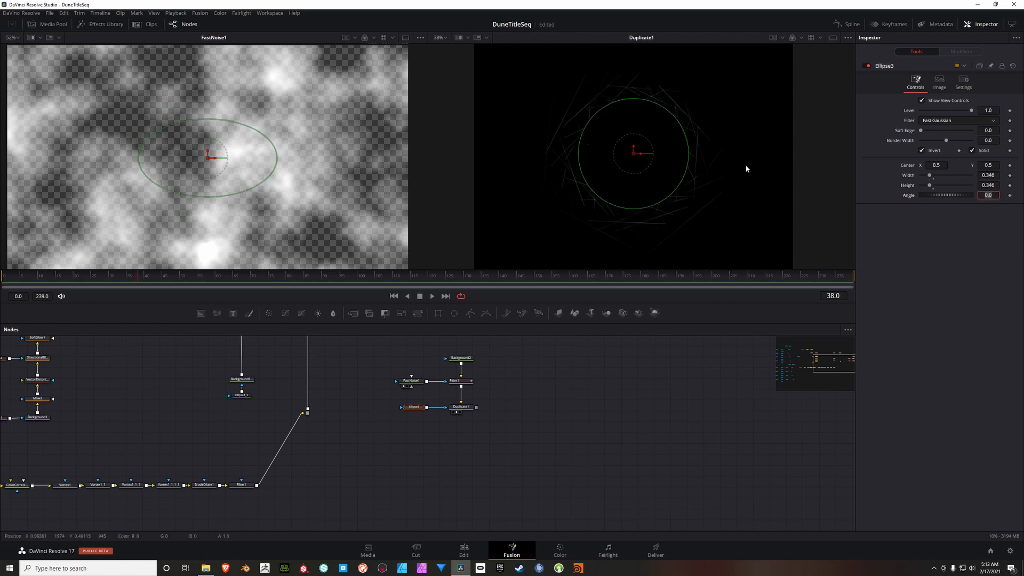
{"action": "left_click", "coordinate": [745, 147]}
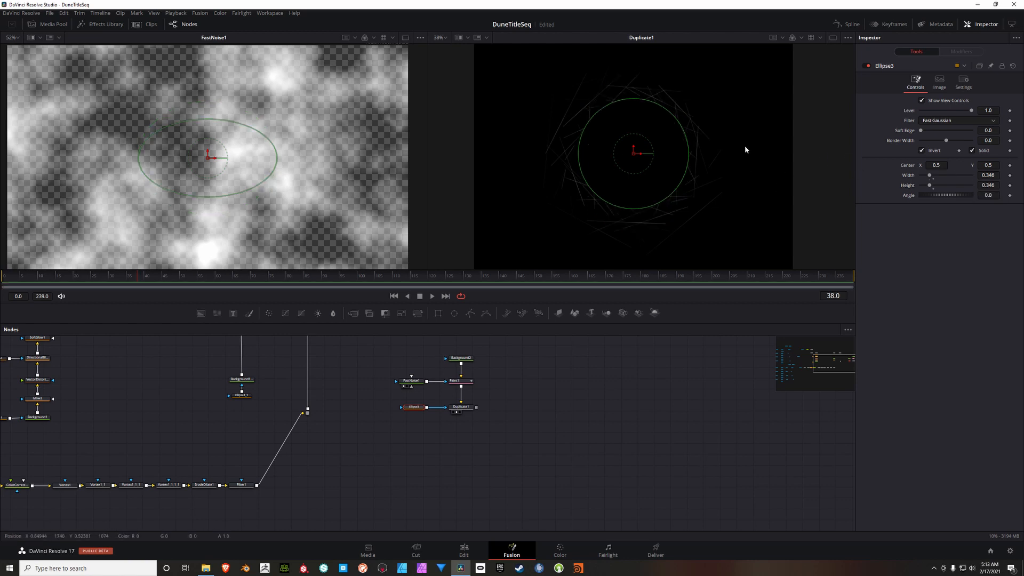
Step: Select Duplicate1 and examine its masked ring of lines and the surrounding nodes up close
{"action": "left_click", "coordinate": [463, 409]}
{"action": "scroll", "coordinate": [632, 163], "scroll_direction": "up", "scroll_amount": 2}
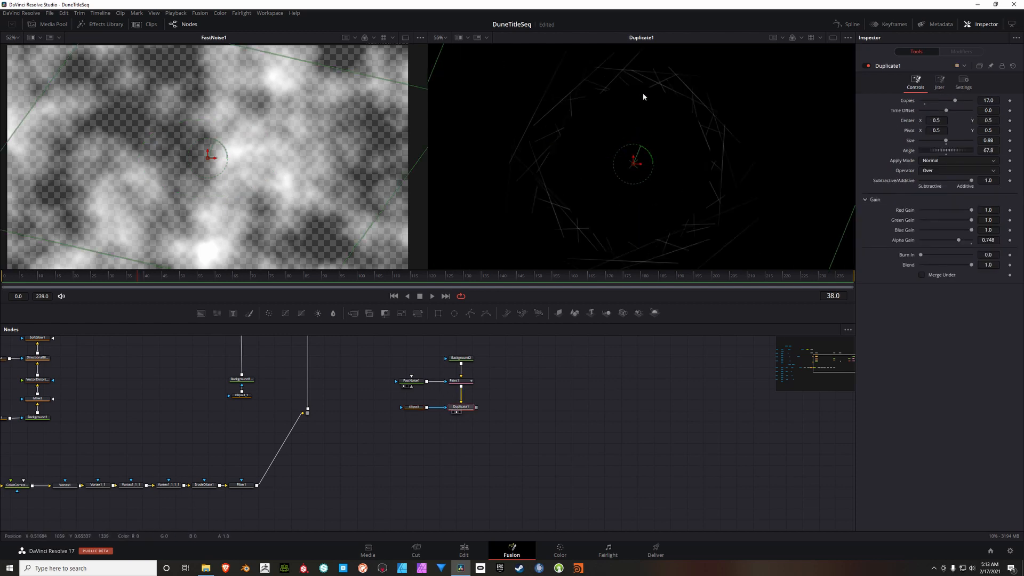
{"action": "scroll", "coordinate": [569, 114], "scroll_direction": "down", "scroll_amount": 2}
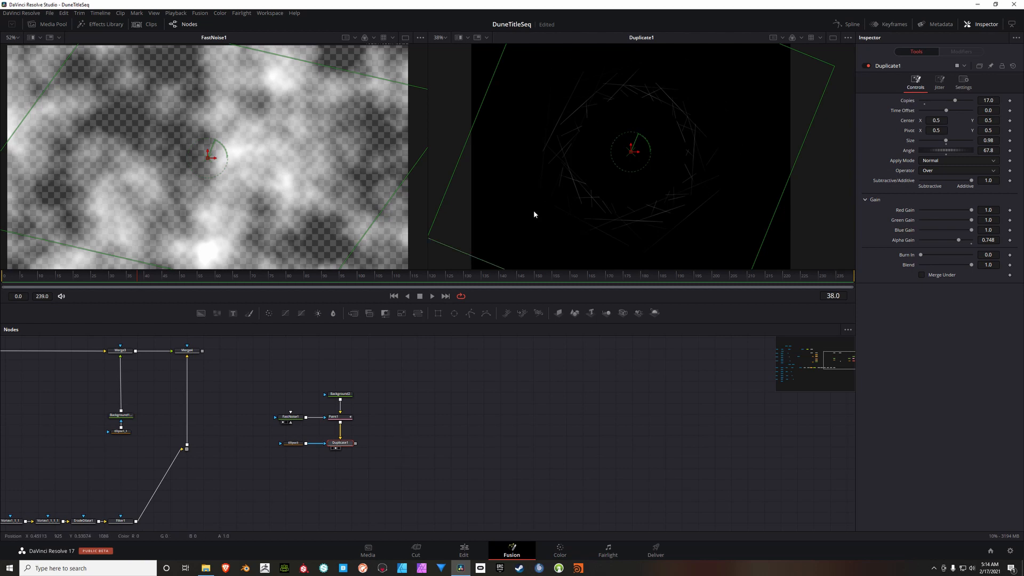
{"action": "scroll", "coordinate": [399, 433], "scroll_direction": "up", "scroll_amount": 5}
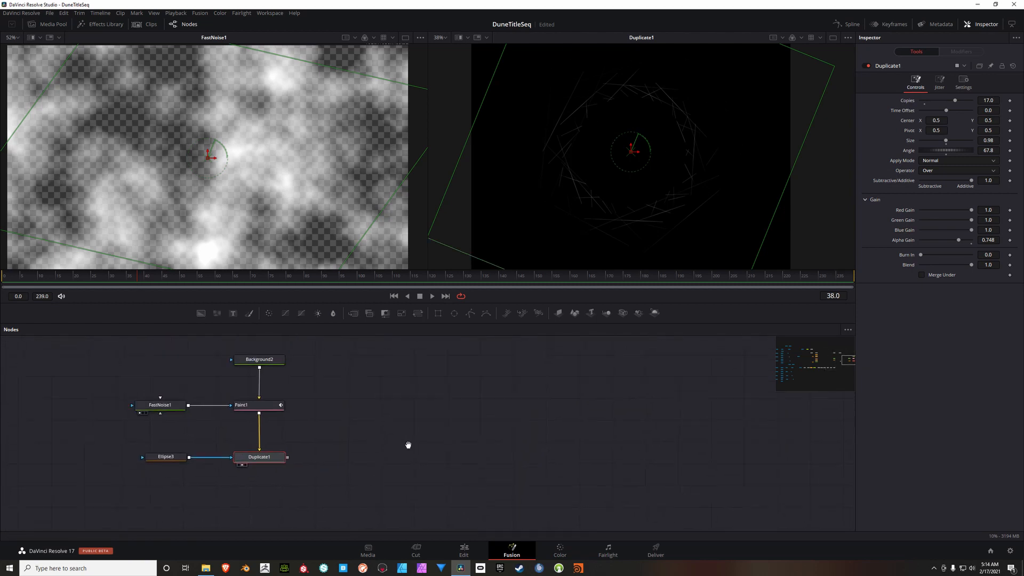
{"action": "left_click_drag", "start_coordinate": [408, 445], "coordinate": [389, 458]}
{"action": "left_click_drag", "start_coordinate": [403, 407], "coordinate": [374, 412]}
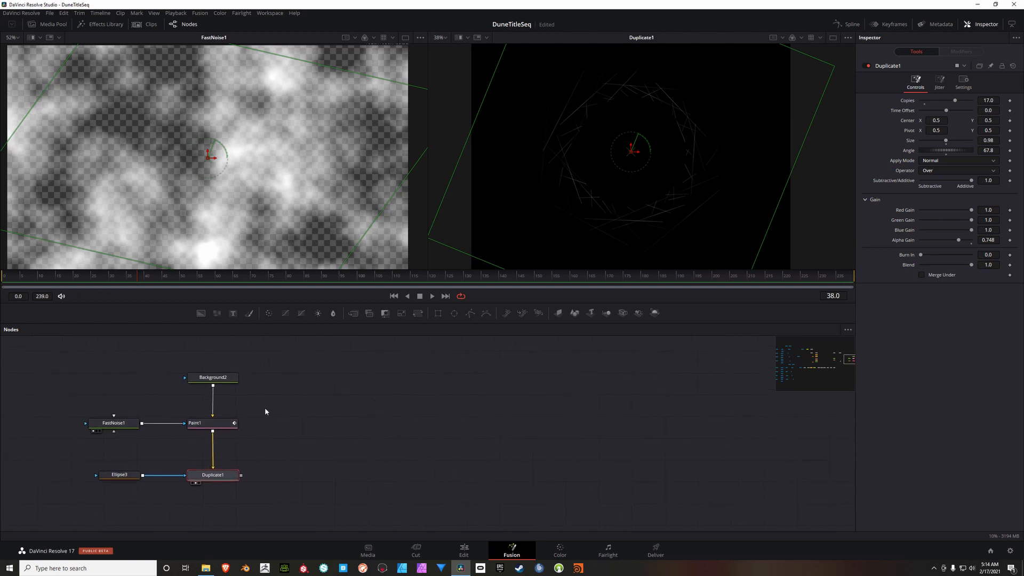
{"action": "left_click", "coordinate": [201, 313]}
{"action": "left_click_drag", "start_coordinate": [288, 497], "coordinate": [407, 403]}
{"action": "left_click_drag", "start_coordinate": [217, 506], "coordinate": [366, 369]}
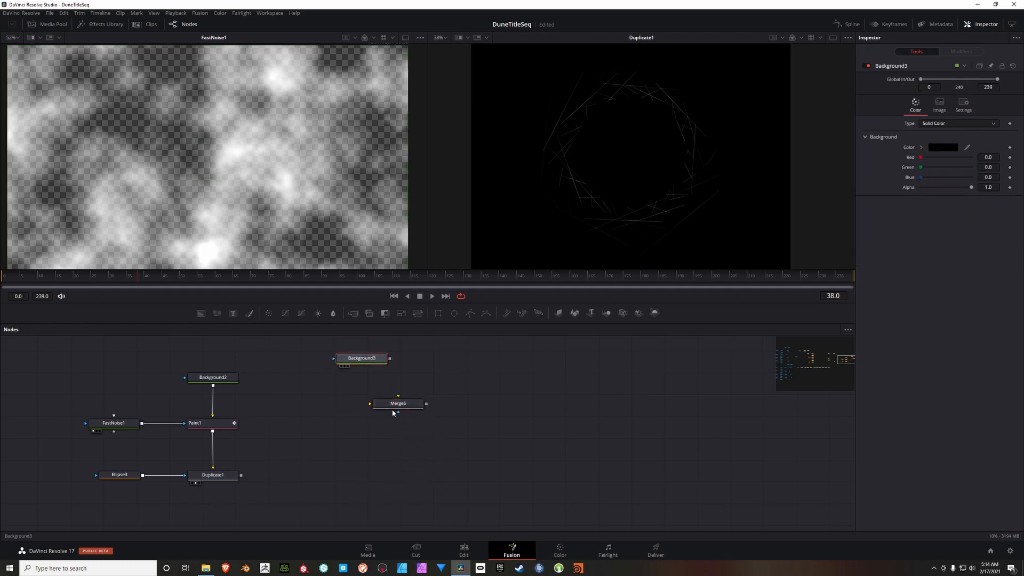
{"action": "left_click_drag", "start_coordinate": [399, 409], "coordinate": [358, 479]}
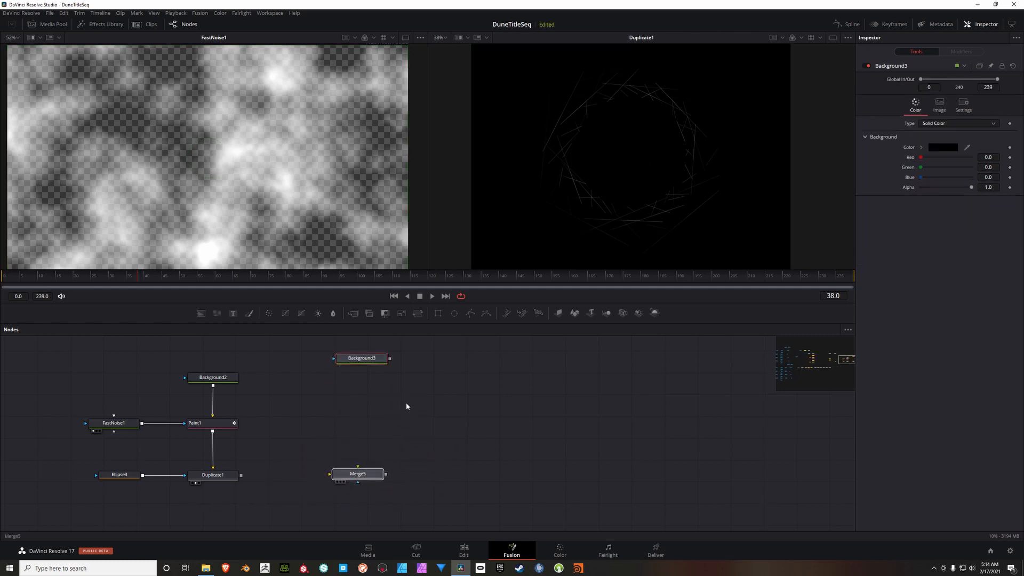
{"action": "left_click_drag", "start_coordinate": [418, 349], "coordinate": [327, 483]}
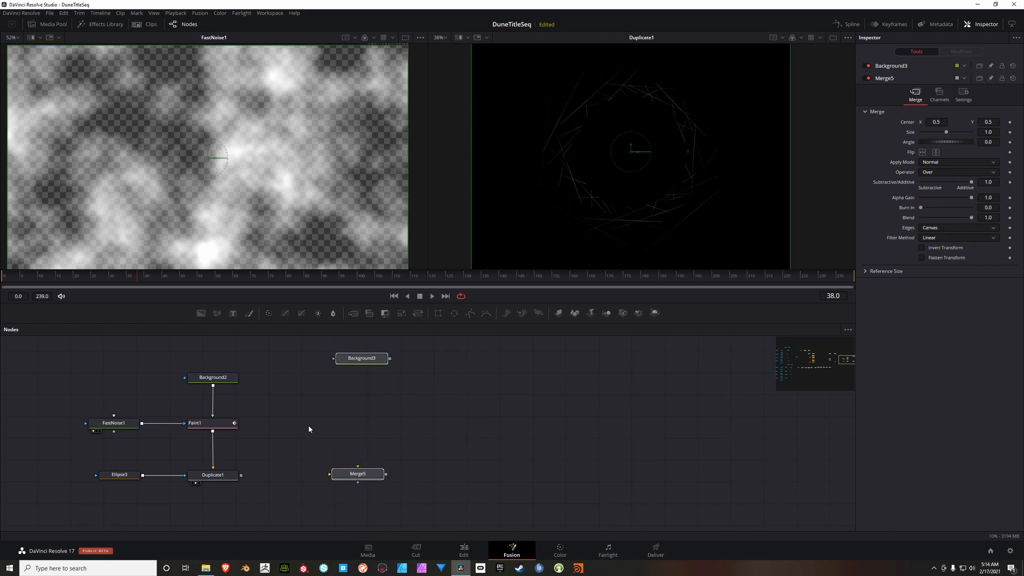
{"action": "key", "text": "Delete"}
Step: Merge a new Background node over Duplicate1, placing the merge beside Duplicate1 and the background above the merge
{"action": "left_click", "coordinate": [216, 479]}
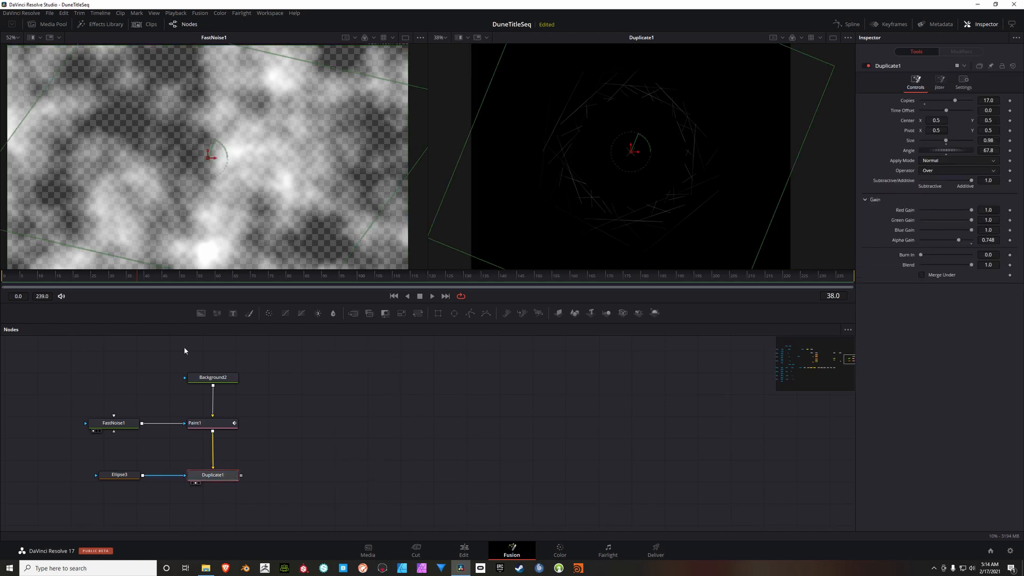
{"action": "left_click_drag", "start_coordinate": [343, 411], "coordinate": [333, 415]}
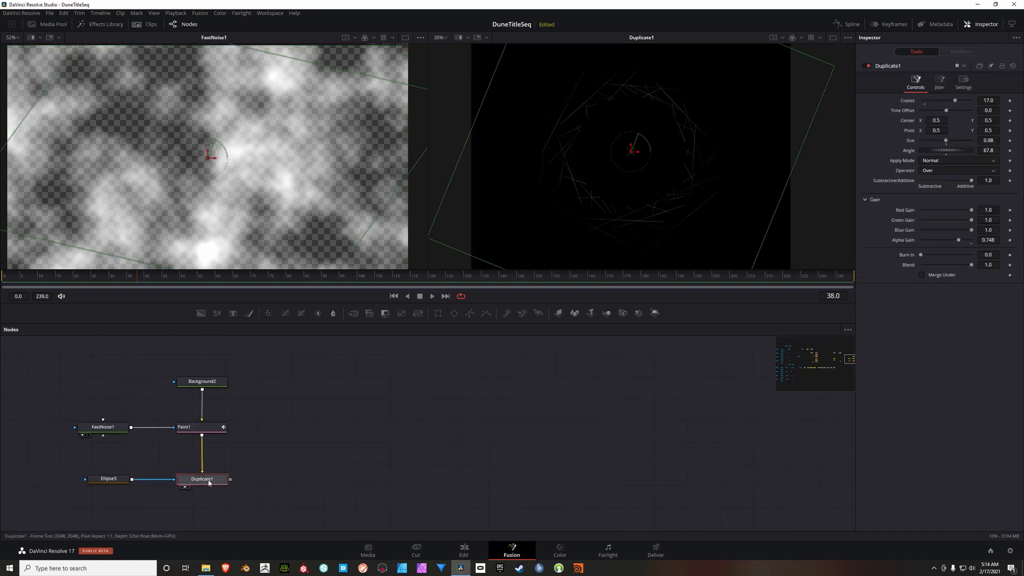
{"action": "left_click", "coordinate": [201, 314]}
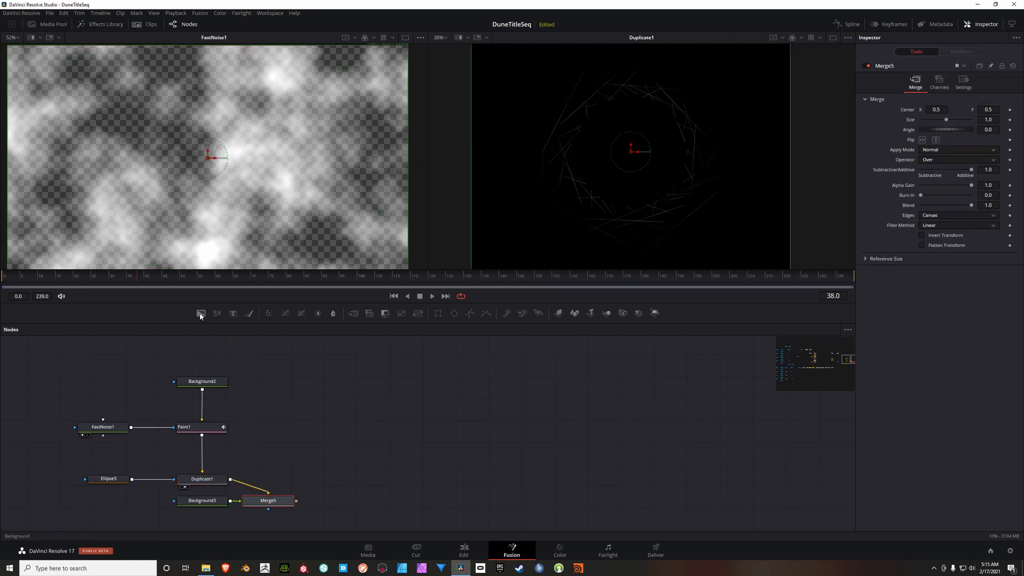
{"action": "left_click_drag", "start_coordinate": [267, 500], "coordinate": [314, 479]}
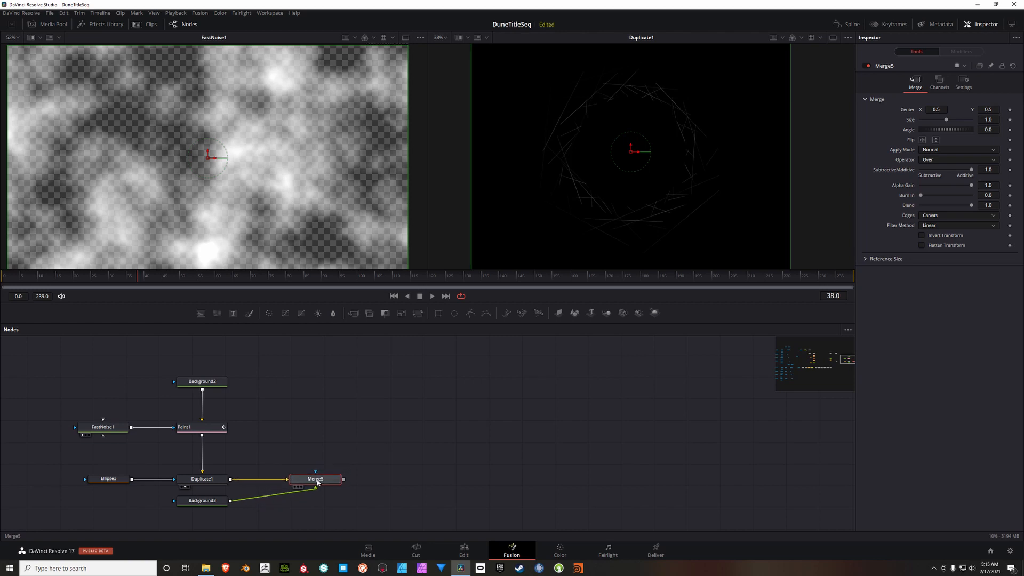
{"action": "left_click_drag", "start_coordinate": [205, 505], "coordinate": [320, 385]}
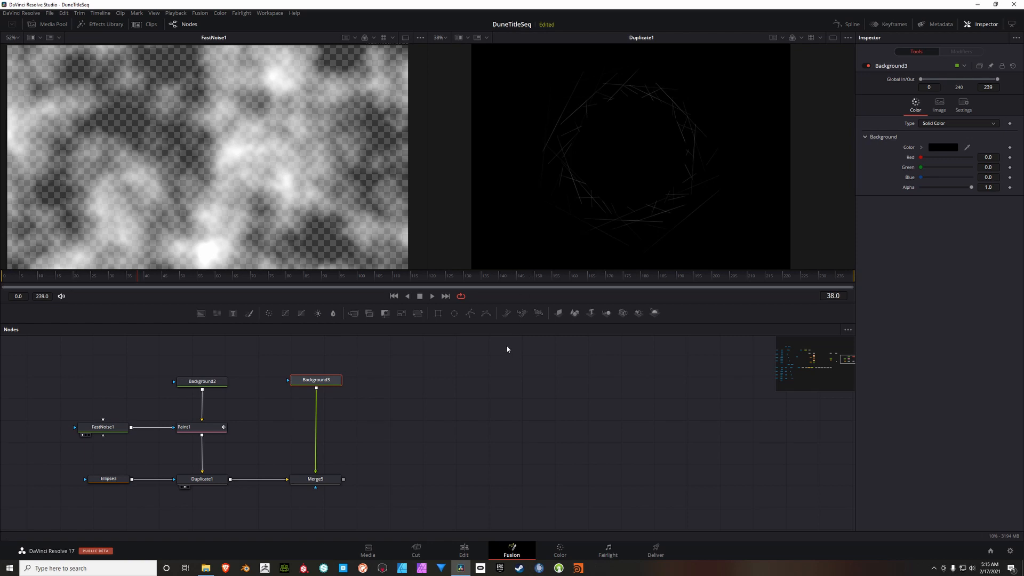
Step: Display Merge5 in the first viewer at a scale that fits the whole frame
{"action": "scroll", "coordinate": [507, 349], "scroll_direction": "left", "scroll_amount": 2}
{"action": "left_click", "coordinate": [341, 485]}
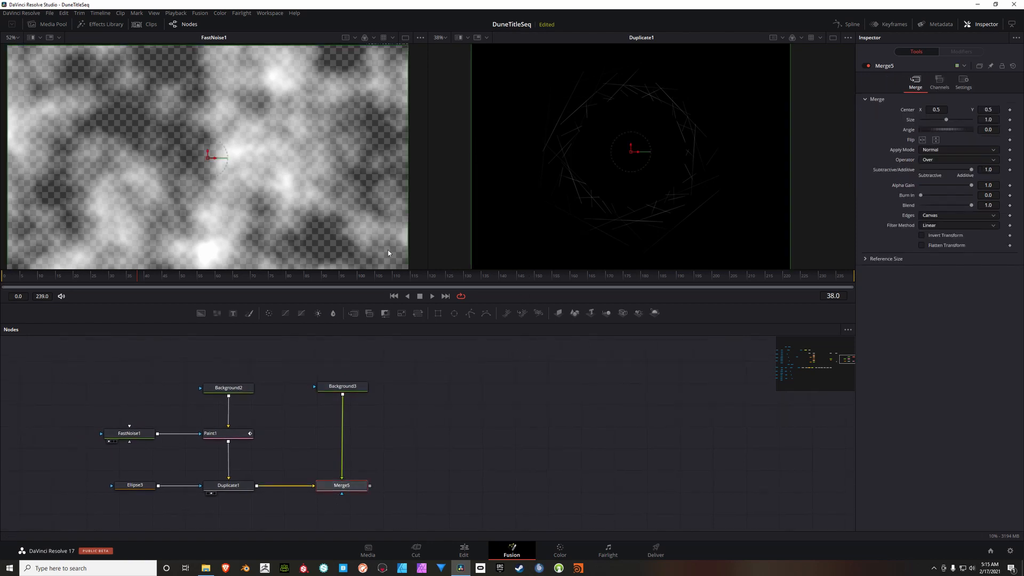
{"action": "key", "text": "1"}
{"action": "scroll", "coordinate": [300, 176], "scroll_direction": "down", "scroll_amount": 2}
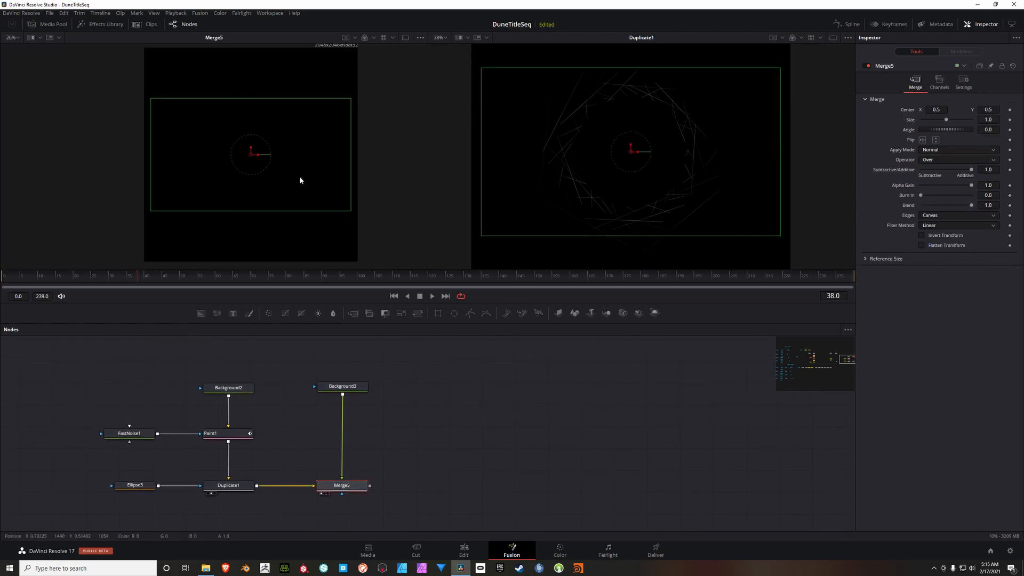
Step: Turn off Background3's auto resolution, set its size to 2048 by 2048, and lower its alpha to 0
{"action": "left_click", "coordinate": [350, 387]}
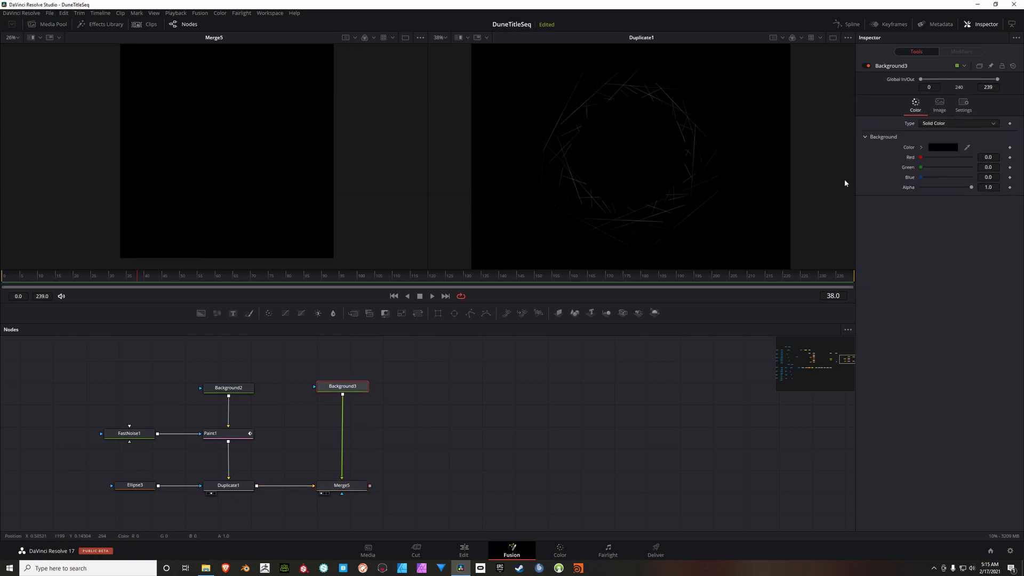
{"action": "left_click", "coordinate": [940, 104]}
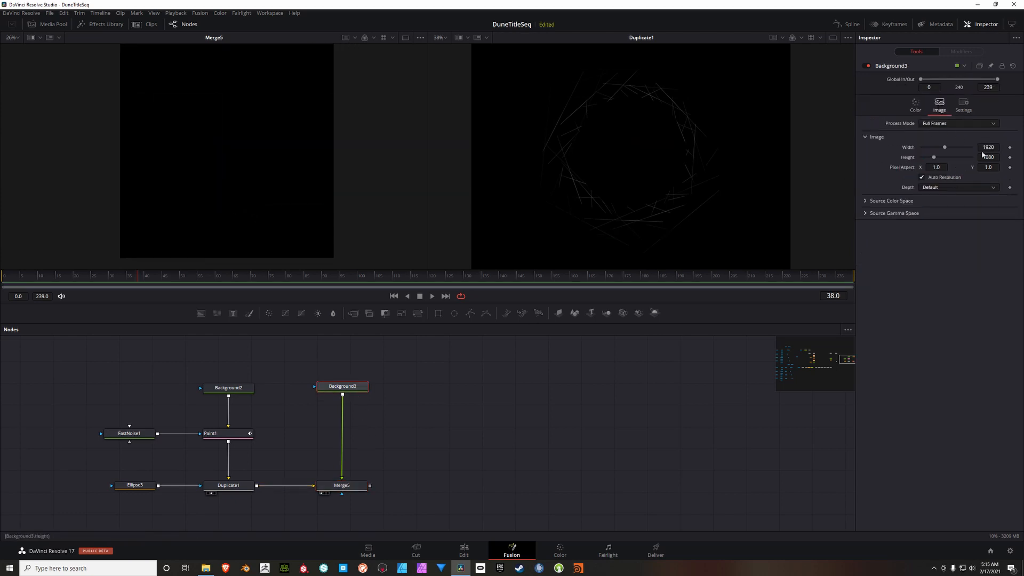
{"action": "left_click", "coordinate": [922, 177]}
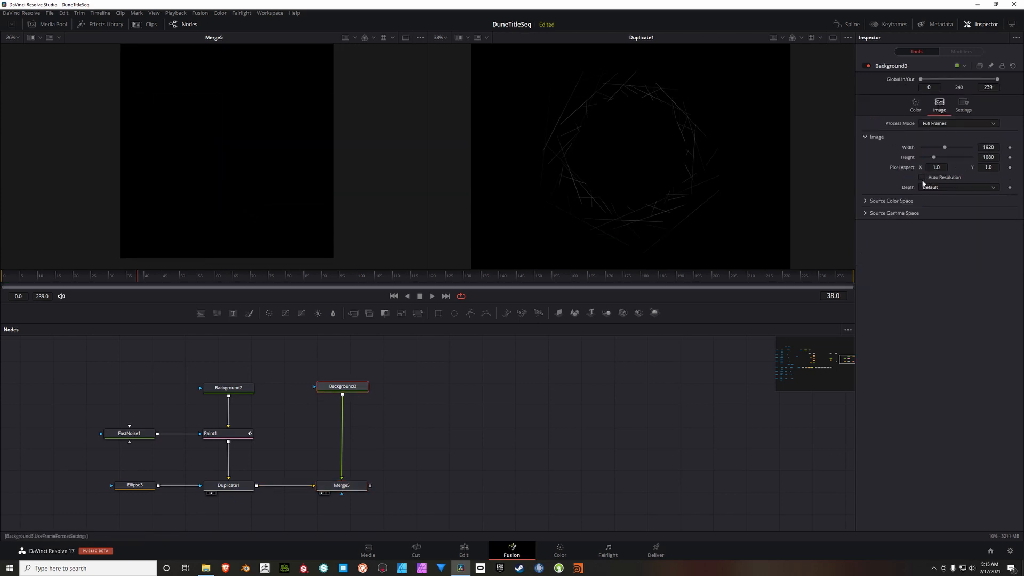
{"action": "left_click", "coordinate": [989, 147]}
{"action": "type", "text": "2048"}
{"action": "key", "text": "Tab"}
{"action": "type", "text": "2048"}
{"action": "key", "text": "Tab"}
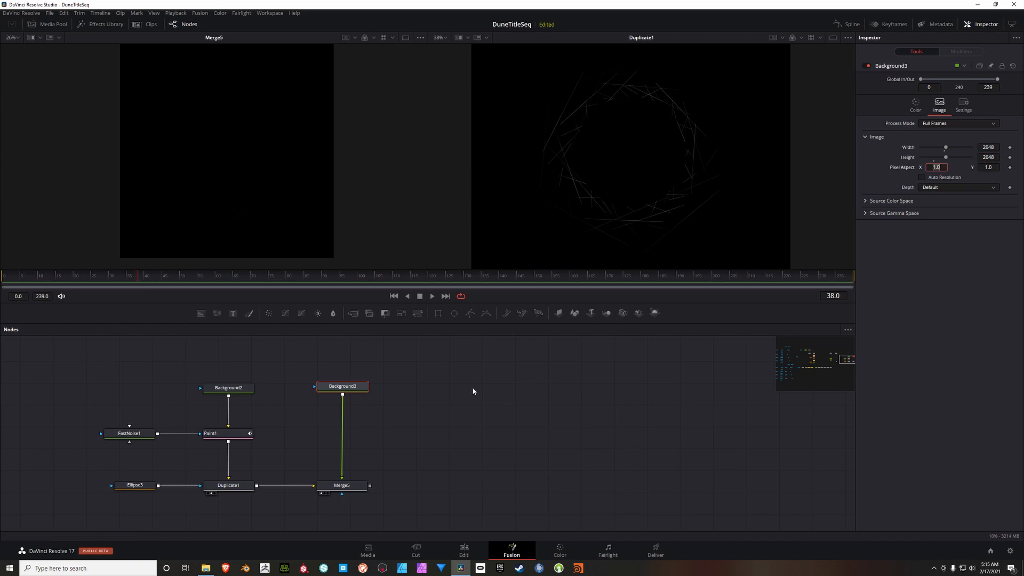
{"action": "left_click", "coordinate": [915, 105]}
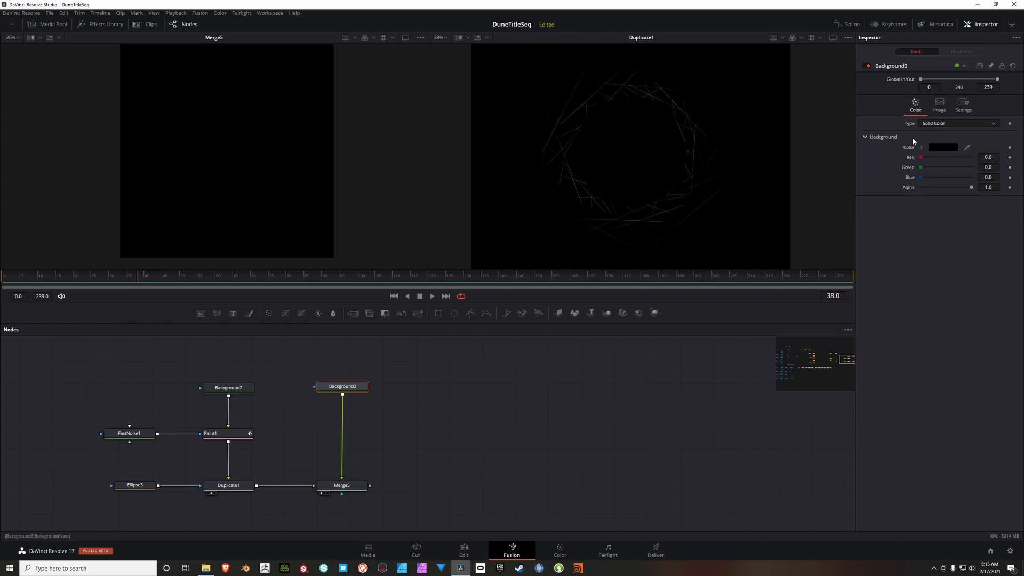
{"action": "left_click_drag", "start_coordinate": [971, 188], "coordinate": [876, 196]}
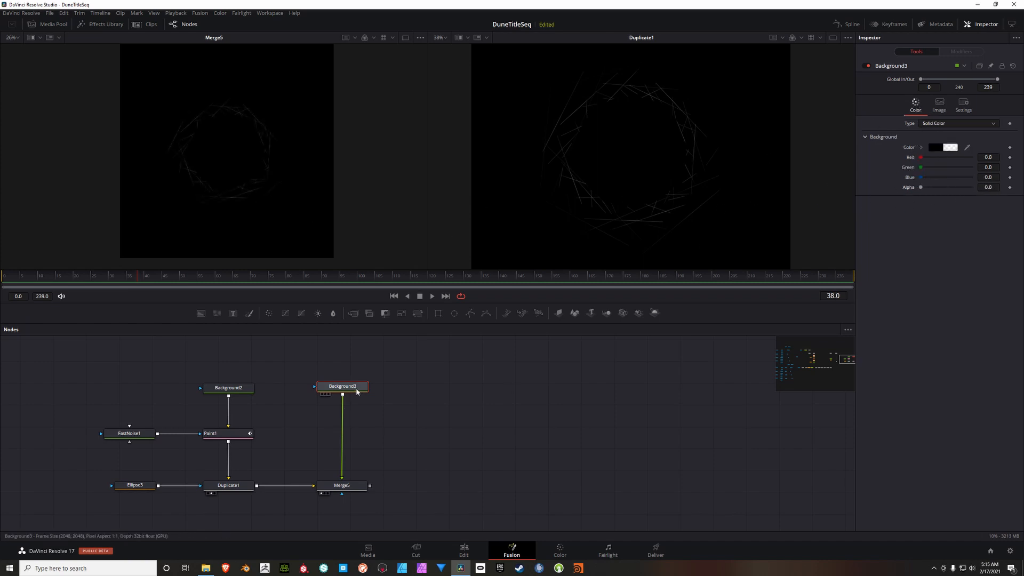
Step: Move Background3 higher in the node tree, insert a Paint node between it and Merge5, and show Paint2 in the first viewer
{"action": "mouse_move", "coordinate": [357, 391]}
{"action": "left_mouse_down"}
{"action": "mouse_move", "coordinate": [348, 376]}
{"action": "mouse_move", "coordinate": [350, 393]}
{"action": "left_mouse_up"}
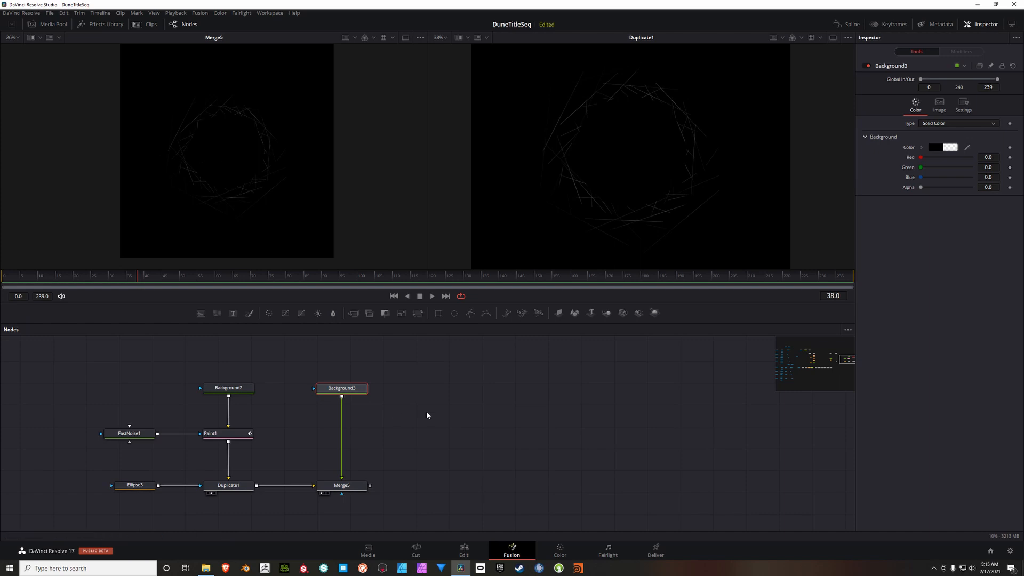
{"action": "left_click_drag", "start_coordinate": [452, 414], "coordinate": [443, 413]}
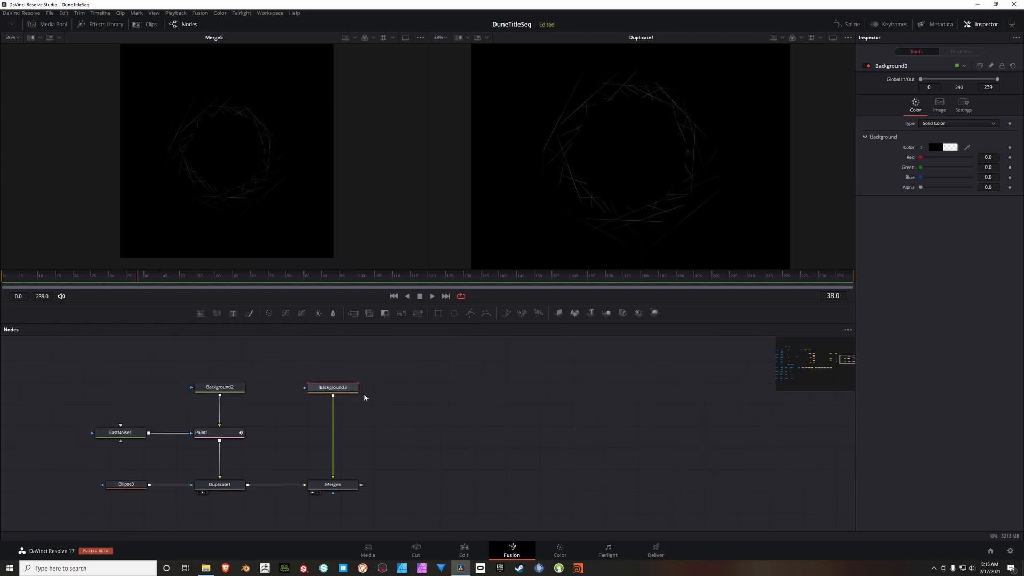
{"action": "left_click_drag", "start_coordinate": [352, 393], "coordinate": [350, 363]}
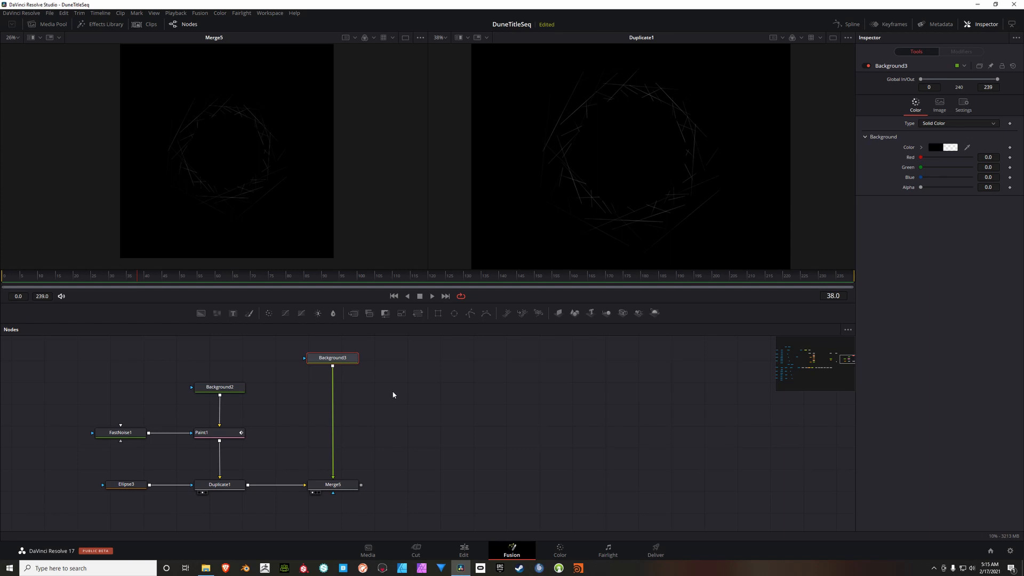
{"action": "left_click", "coordinate": [249, 313]}
{"action": "left_click_drag", "start_coordinate": [348, 385], "coordinate": [348, 392]}
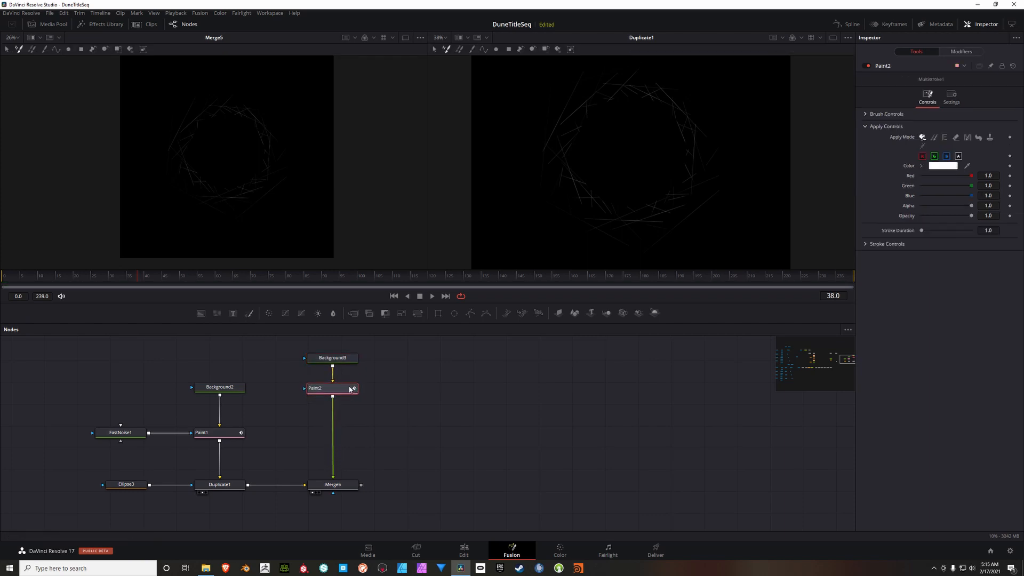
{"action": "key", "text": "1"}
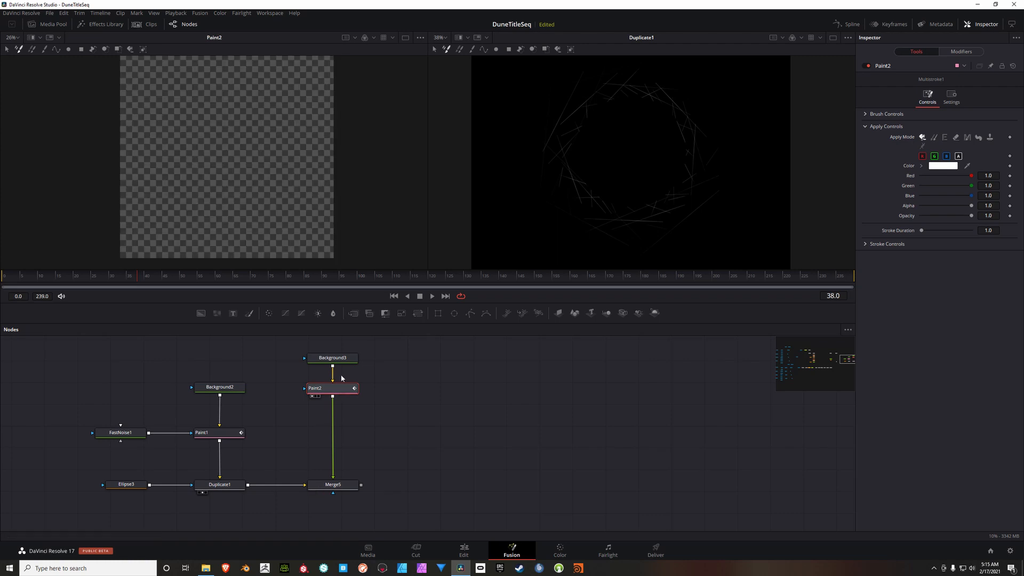
Step: Draw a horizontal polyline stroke across the lower part of the Paint2 canvas, extending past both edges, with brush size 0.0031
{"action": "left_click_drag", "start_coordinate": [237, 161], "coordinate": [235, 173]}
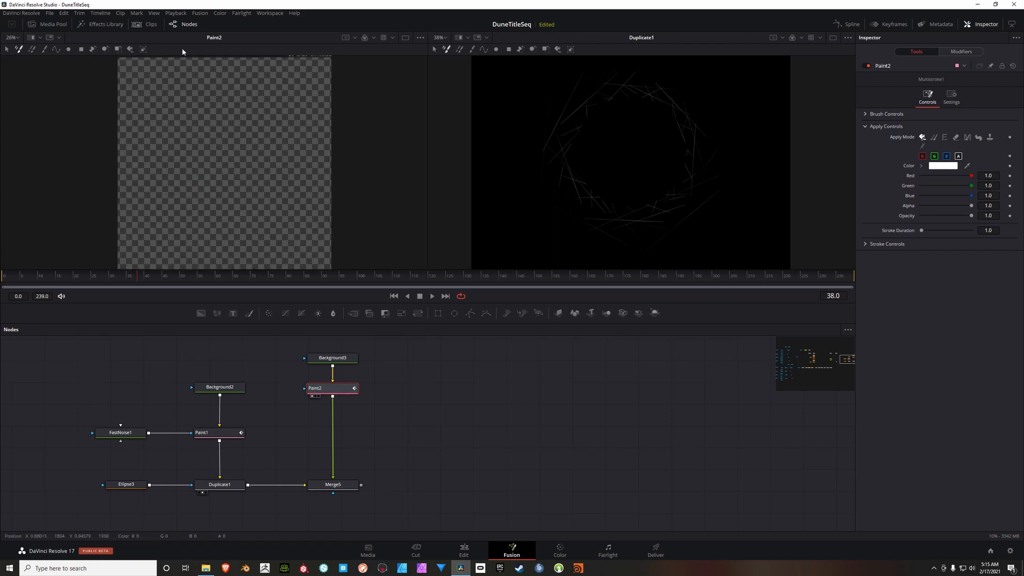
{"action": "left_click", "coordinate": [57, 49]}
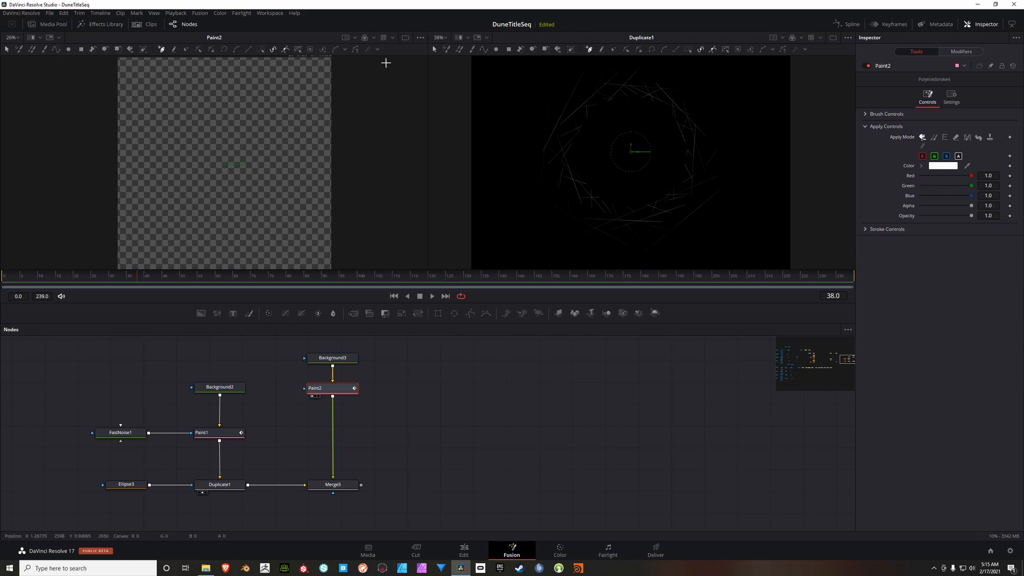
{"action": "left_click", "coordinate": [87, 205]}
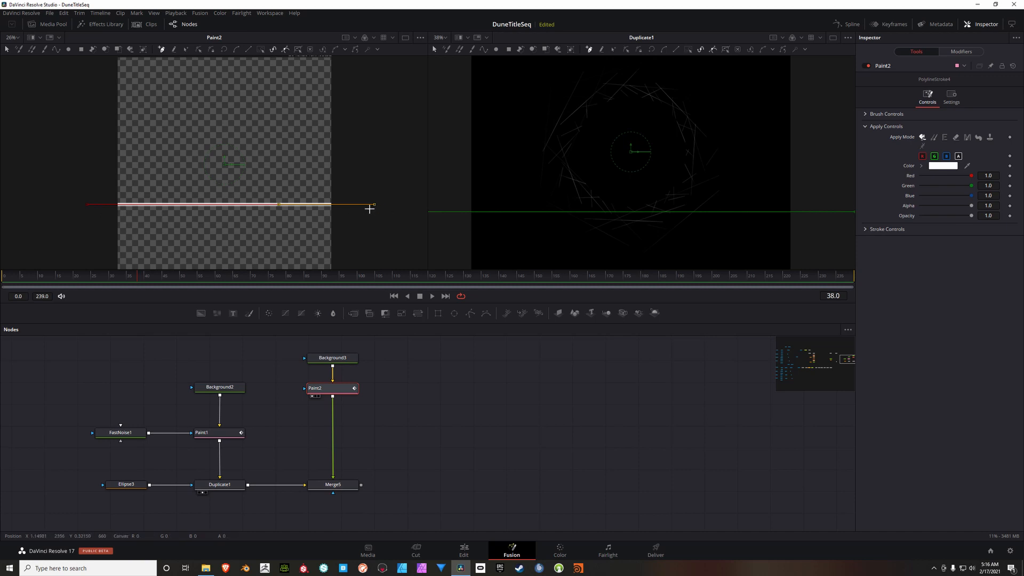
{"action": "left_click", "coordinate": [868, 115]}
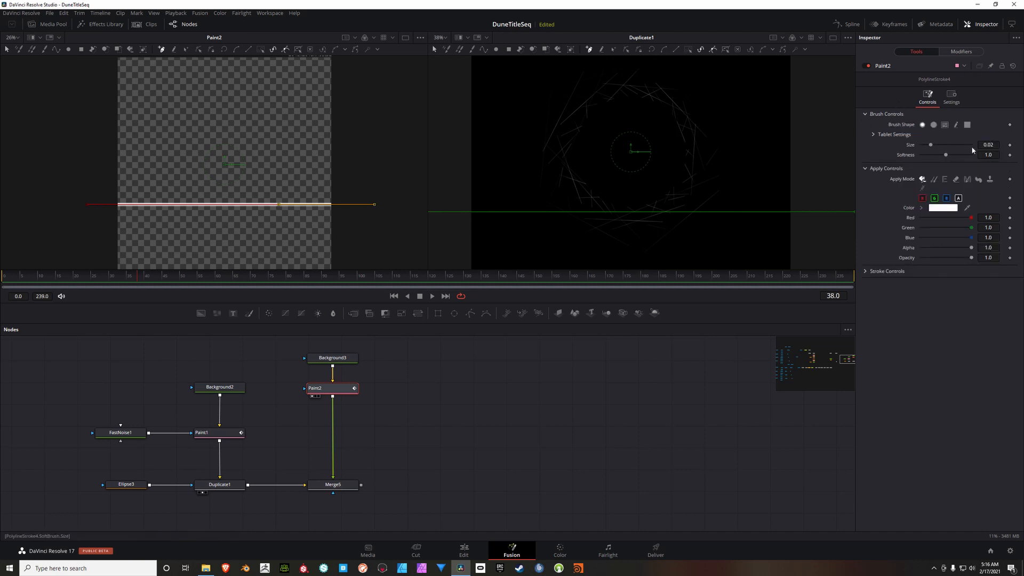
{"action": "left_click", "coordinate": [999, 145]}
{"action": "type", "text": "0.0031"}
{"action": "key", "text": "Tab"}
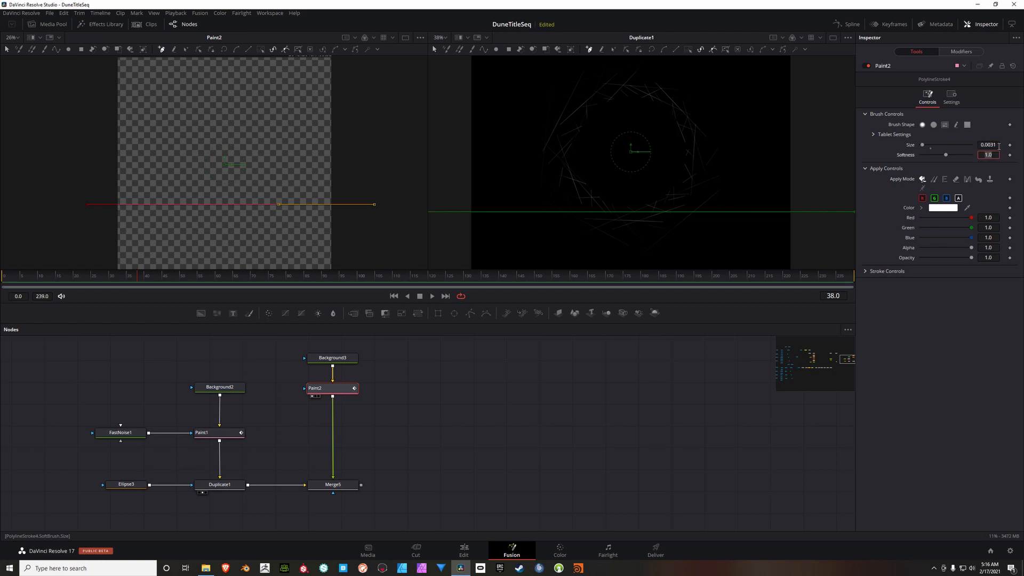
Step: Tint the line stroke with green 0.988 and blue 0.815, lower its opacity to 0.15, and leave stroke drawing
{"action": "left_click", "coordinate": [996, 231]}
{"action": "type", "text": ".988"}
{"action": "key", "text": "Return"}
{"action": "left_click", "coordinate": [999, 242]}
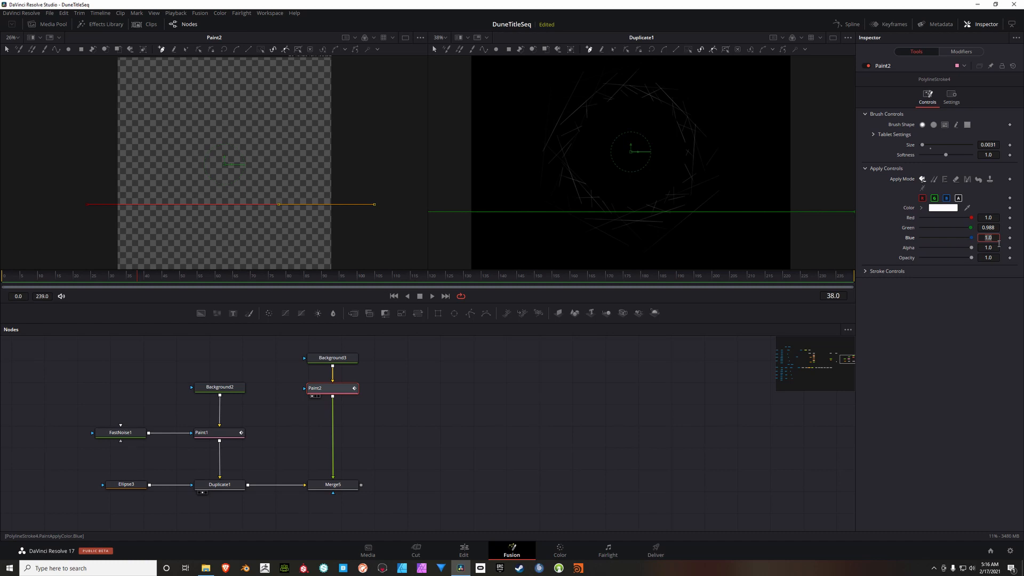
{"action": "type", "text": ".815"}
{"action": "left_click_drag", "start_coordinate": [972, 260], "coordinate": [929, 260]}
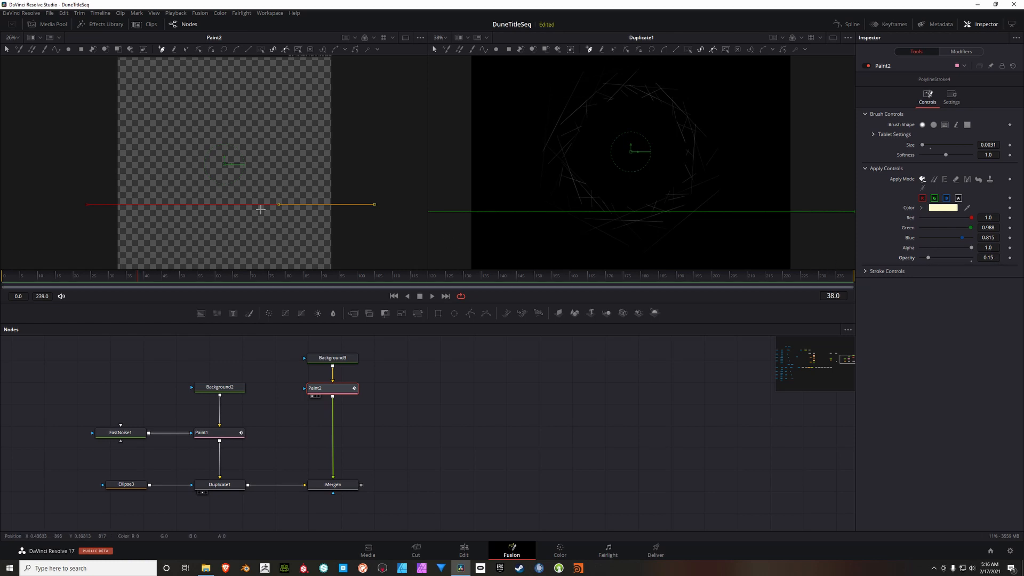
{"action": "left_click", "coordinate": [8, 50]}
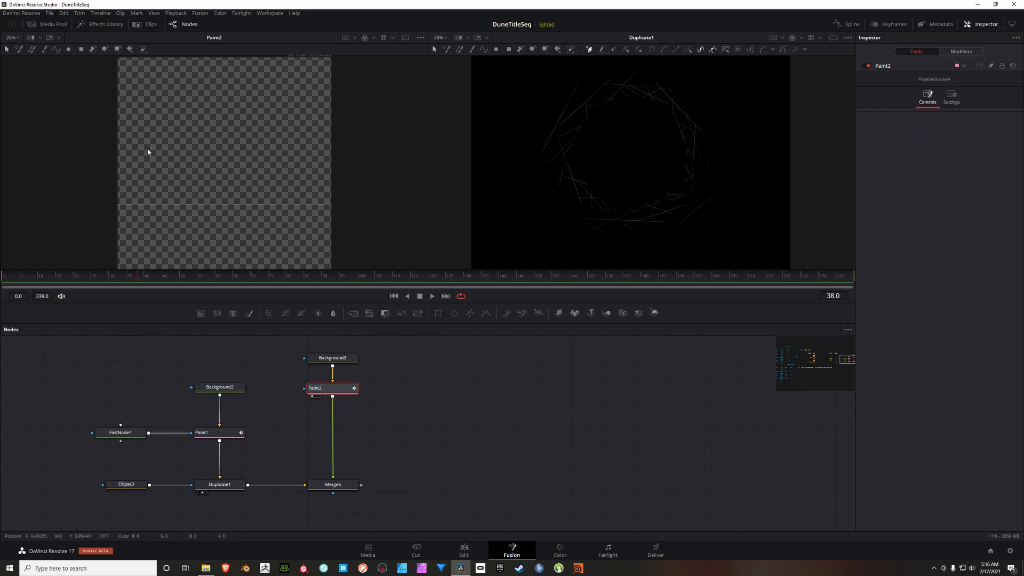
Step: Raise Background3's alpha to 1.0
{"action": "left_click", "coordinate": [345, 358]}
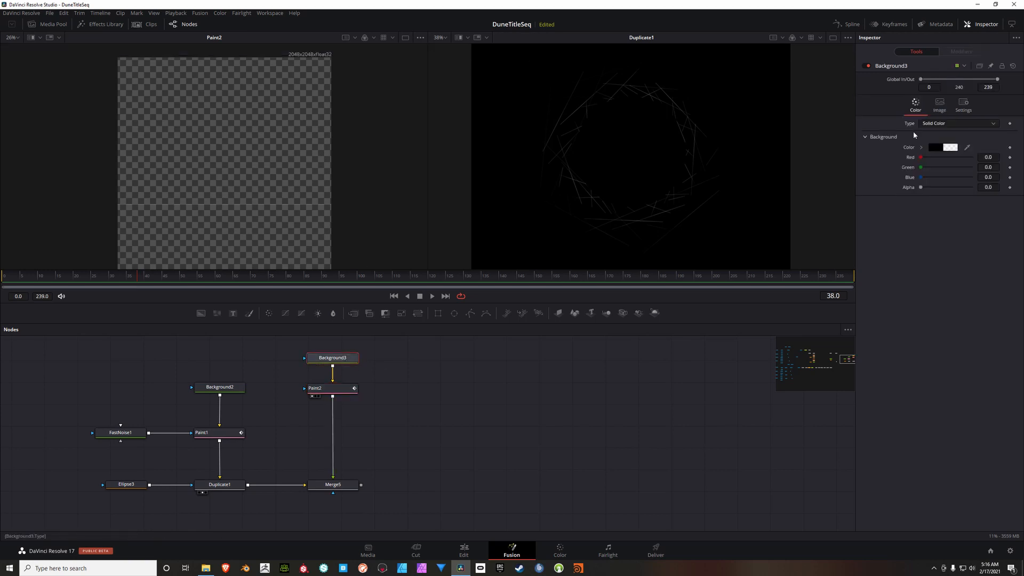
{"action": "left_click_drag", "start_coordinate": [921, 187], "coordinate": [971, 188]}
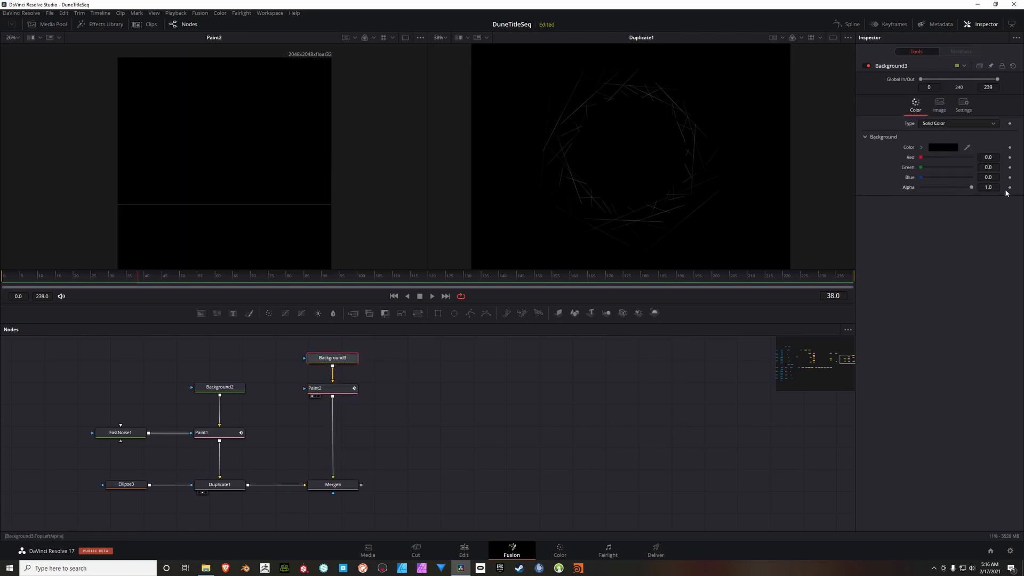
{"action": "scroll", "coordinate": [380, 181], "scroll_direction": "down", "scroll_amount": 2}
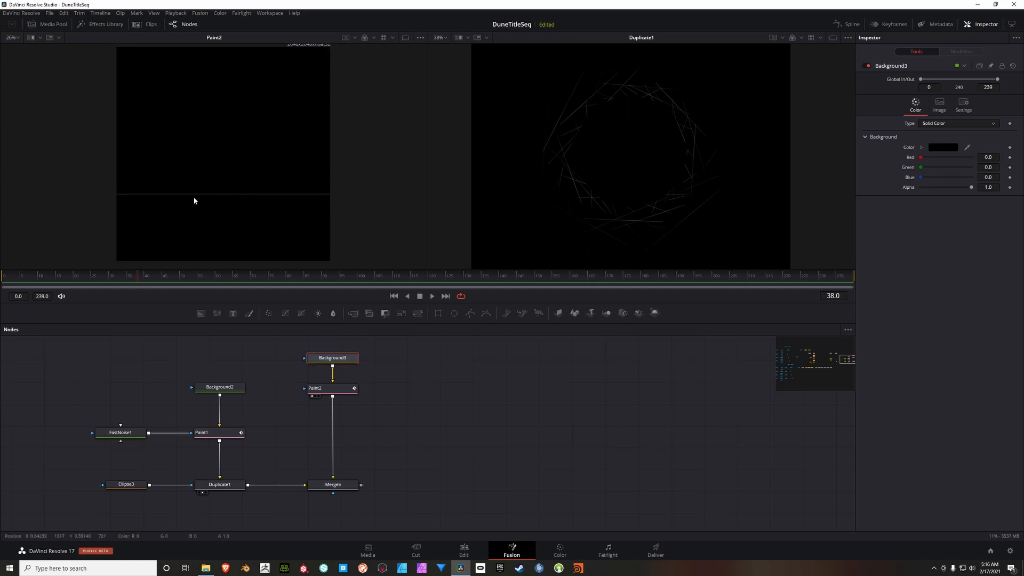
Step: Insert a Coordinate Space node after Paint2 and place it midway between Paint2 and Merge5
{"action": "left_click", "coordinate": [336, 389]}
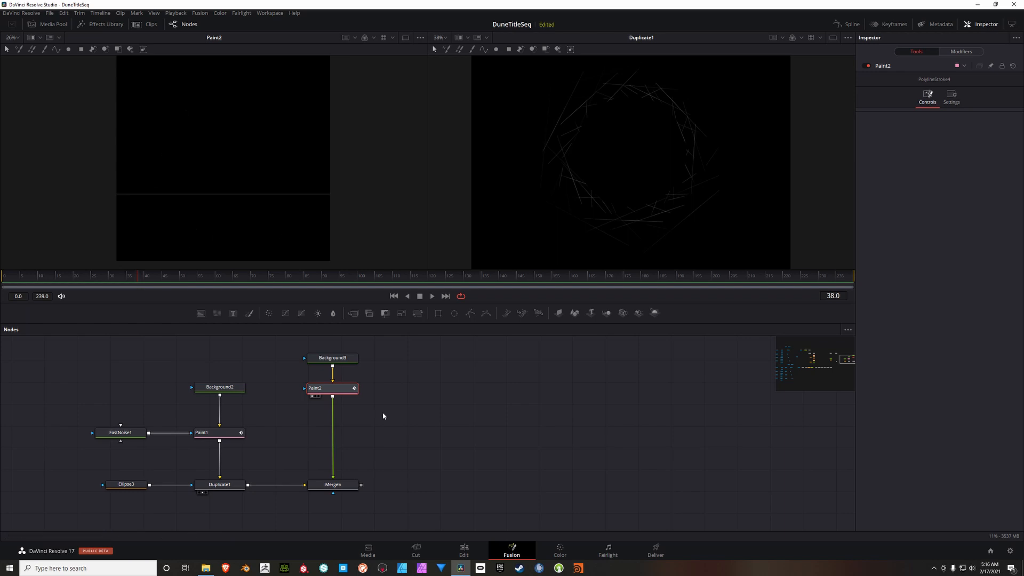
{"action": "middle_click", "coordinate": [403, 420]}
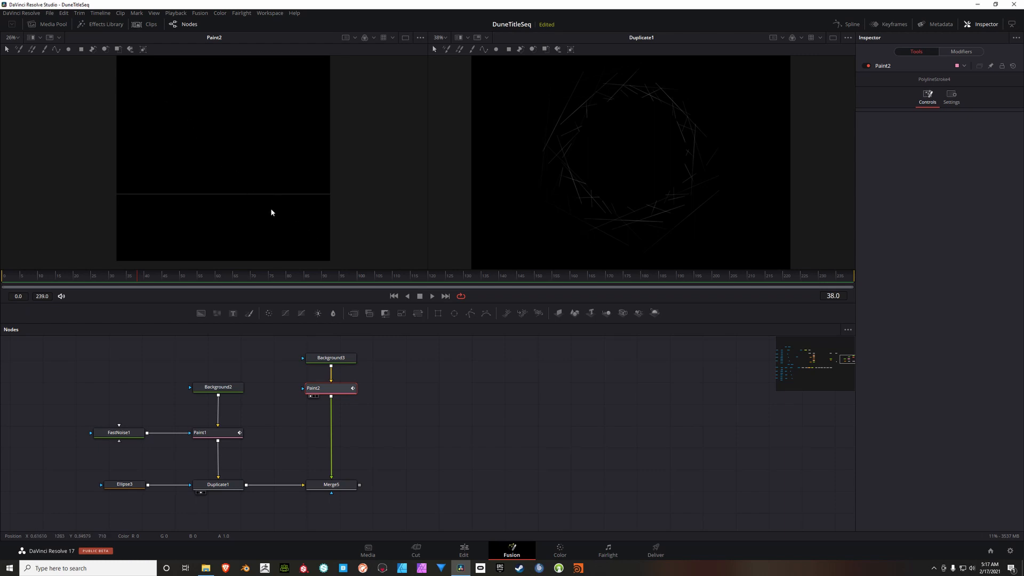
{"action": "left_click_drag", "start_coordinate": [446, 469], "coordinate": [442, 454]}
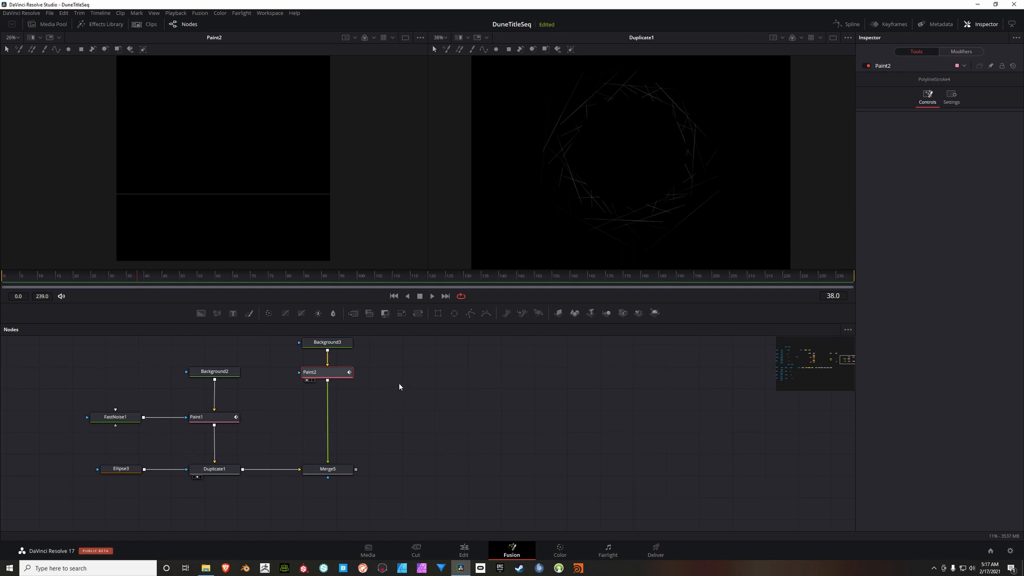
{"action": "key", "text": "shift+space"}
{"action": "type", "text": "Duplicatecoor"}
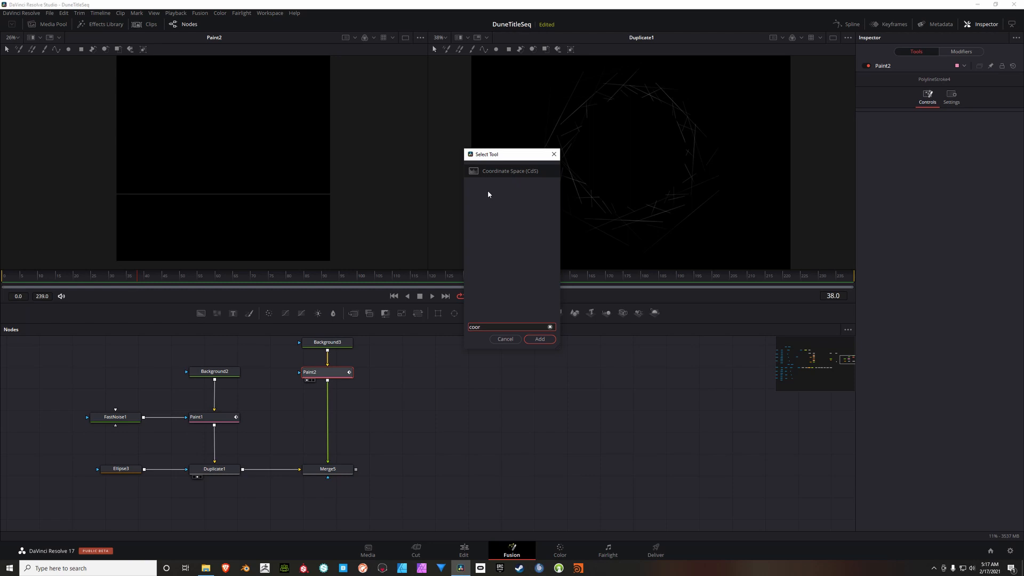
{"action": "left_click", "coordinate": [488, 172]}
{"action": "left_click", "coordinate": [540, 339]}
{"action": "mouse_move", "coordinate": [347, 401]}
{"action": "left_mouse_down"}
{"action": "mouse_move", "coordinate": [346, 426]}
{"action": "mouse_move", "coordinate": [346, 417]}
{"action": "left_mouse_up"}
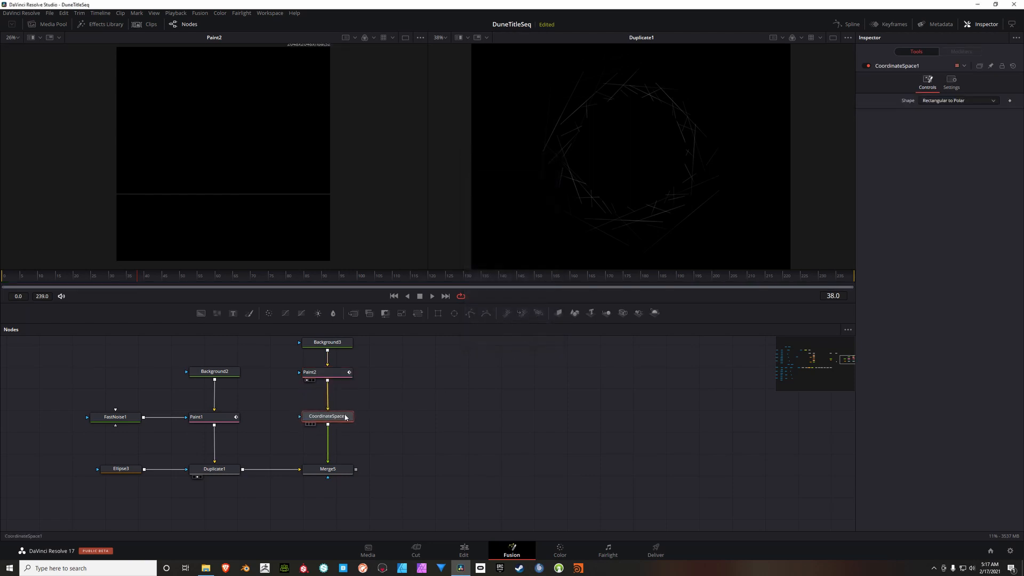
Step: Display Merge5 in the second viewer and set CoordinateSpace1's shape to Polar to Rectangular
{"action": "left_click", "coordinate": [343, 470]}
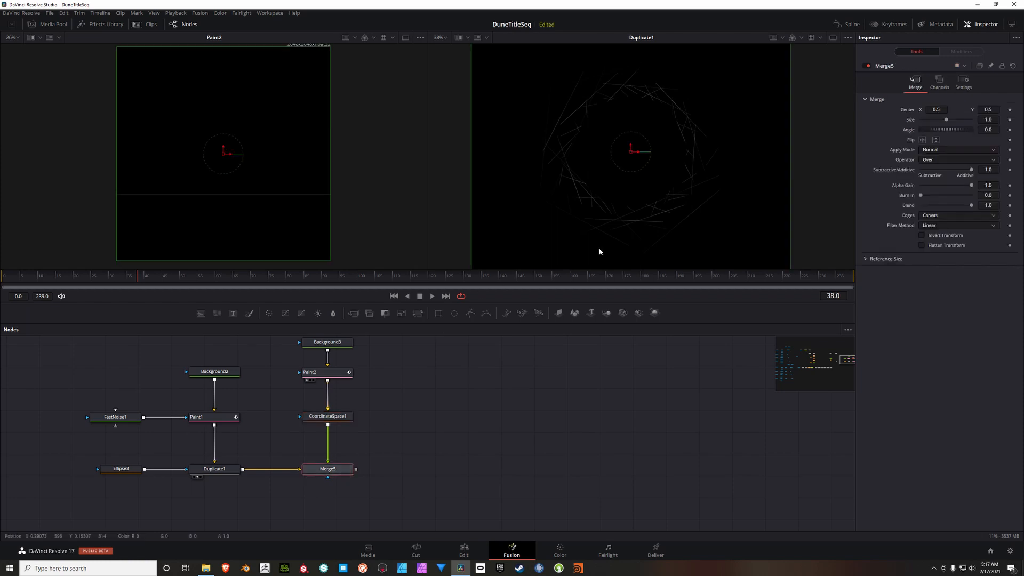
{"action": "key", "text": "2"}
{"action": "left_click", "coordinate": [327, 417]}
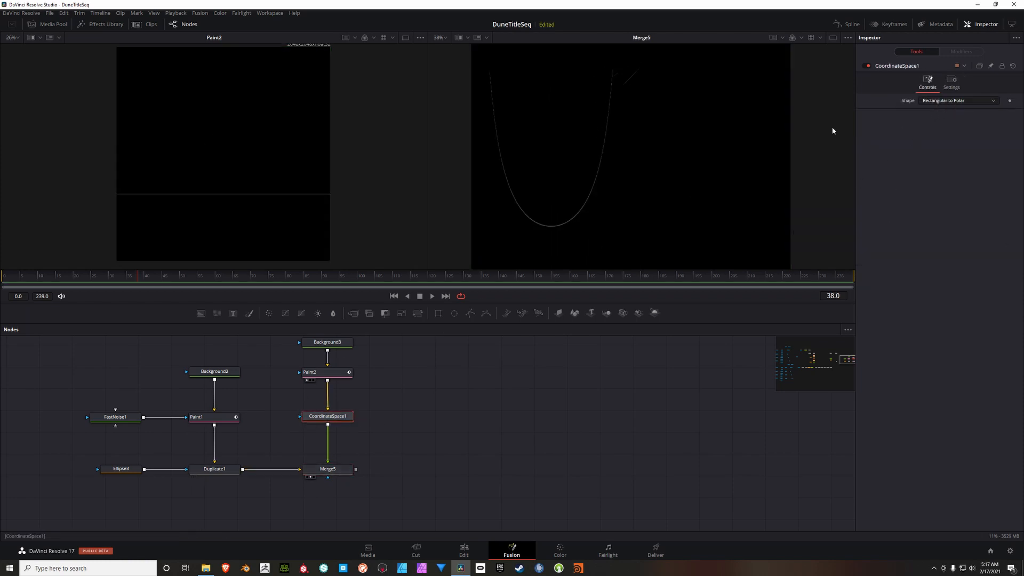
{"action": "left_click", "coordinate": [946, 102]}
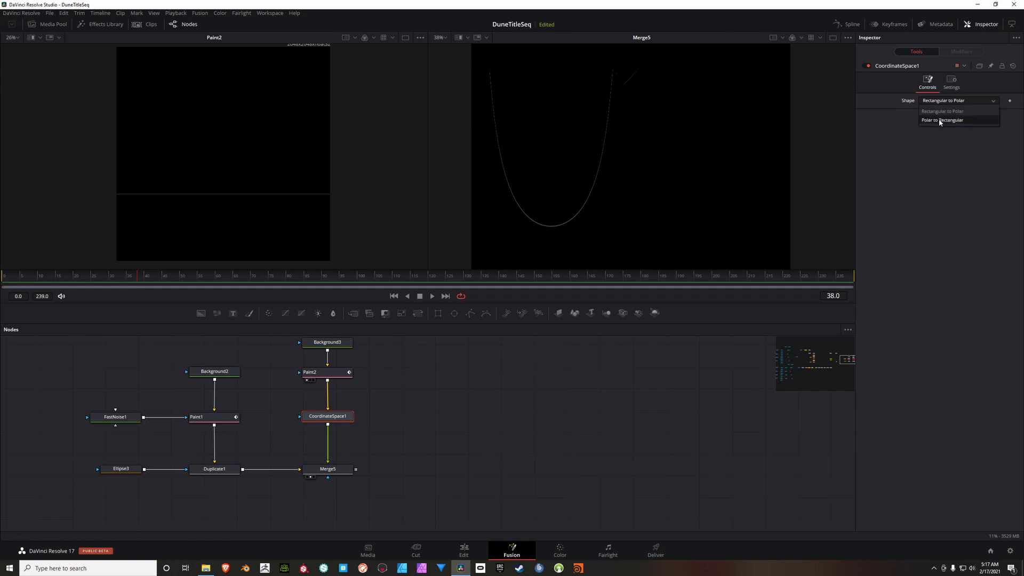
{"action": "left_click", "coordinate": [940, 120]}
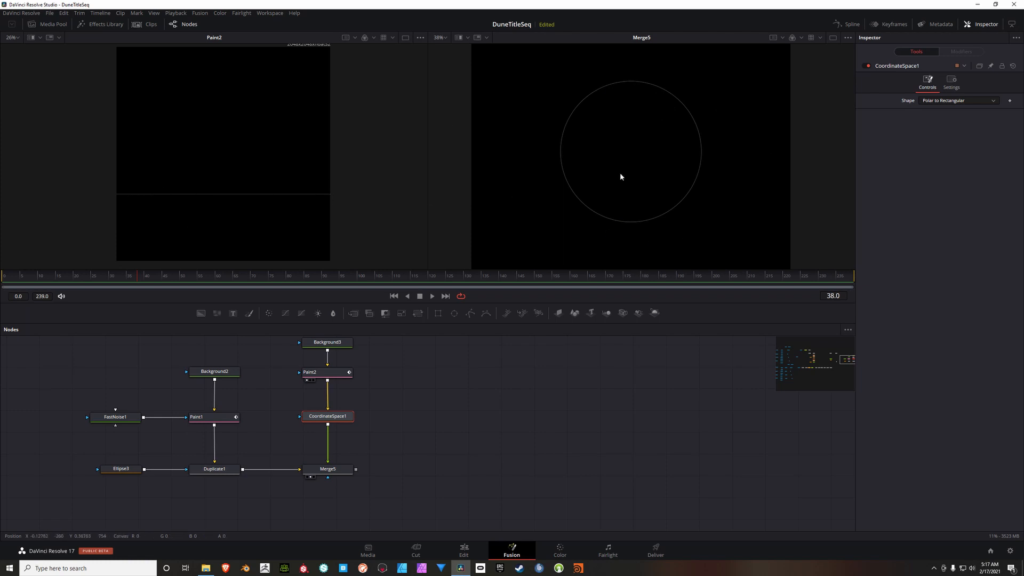
Step: Select the line stroke in Paint2 and raise its stroke spacing to 1.0
{"action": "left_click", "coordinate": [322, 372]}
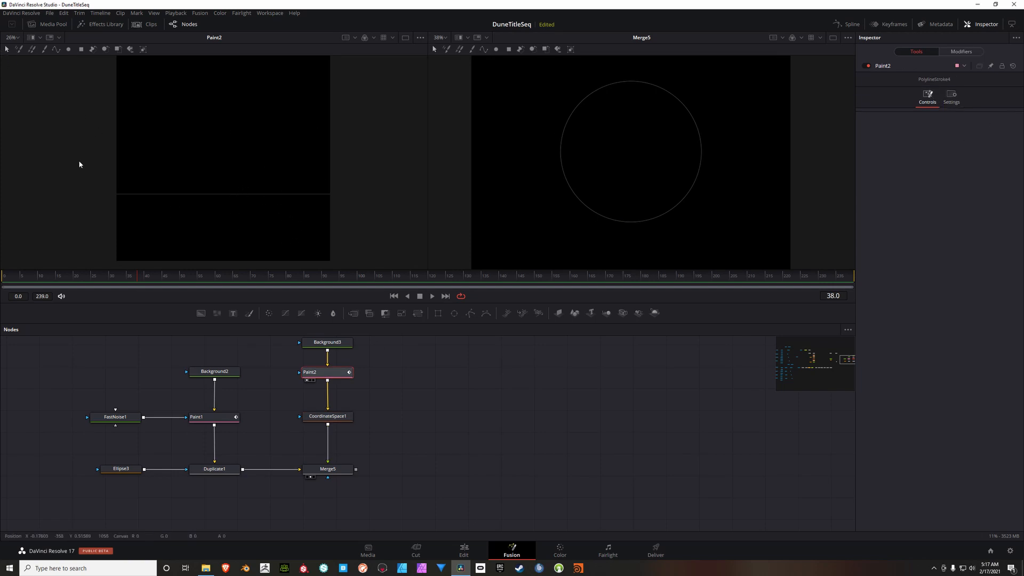
{"action": "left_click_drag", "start_coordinate": [31, 149], "coordinate": [419, 224]}
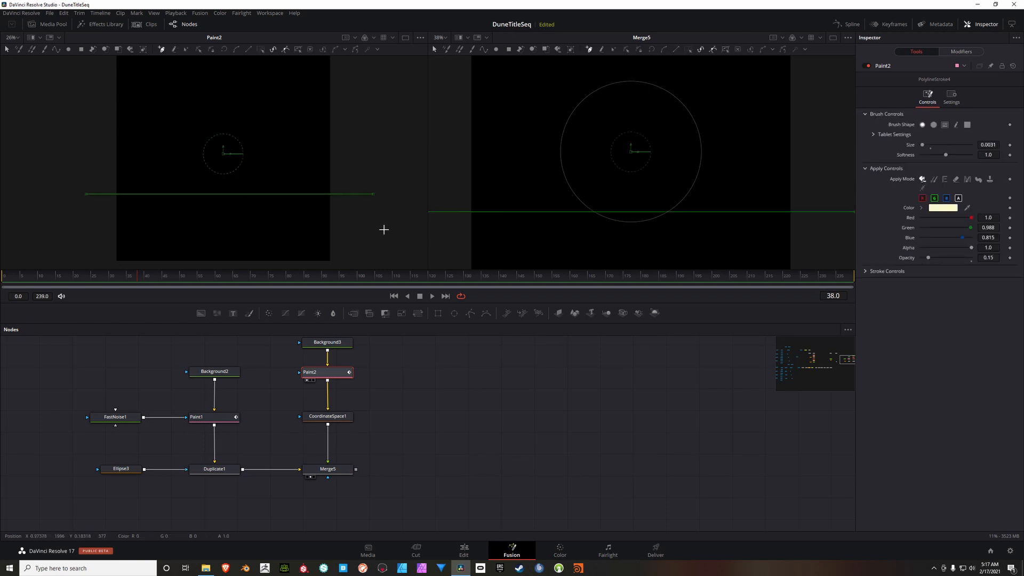
{"action": "left_click", "coordinate": [866, 272]}
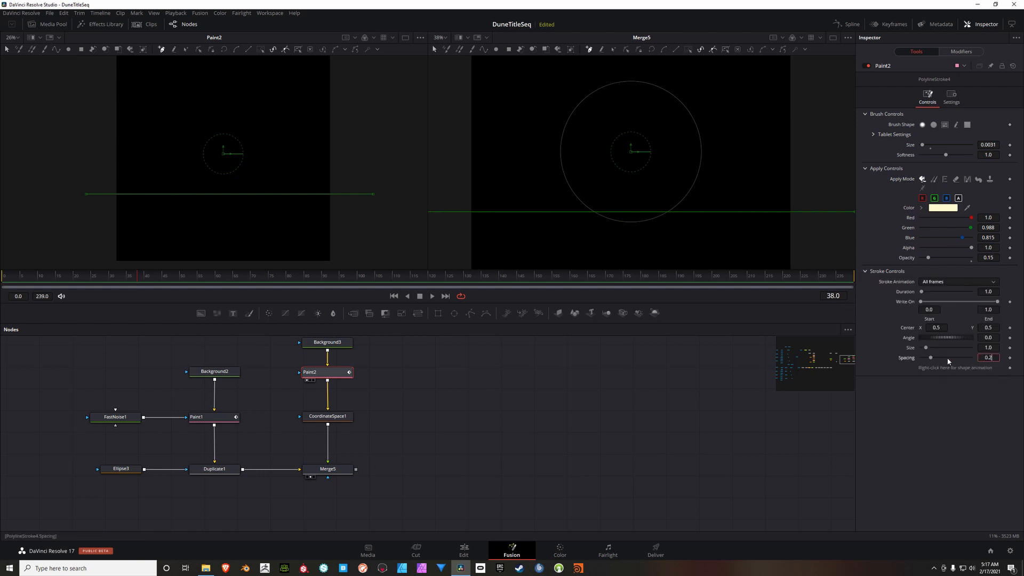
{"action": "left_click_drag", "start_coordinate": [933, 360], "coordinate": [945, 359]}
{"action": "scroll", "coordinate": [593, 152], "scroll_direction": "up", "scroll_amount": 10}
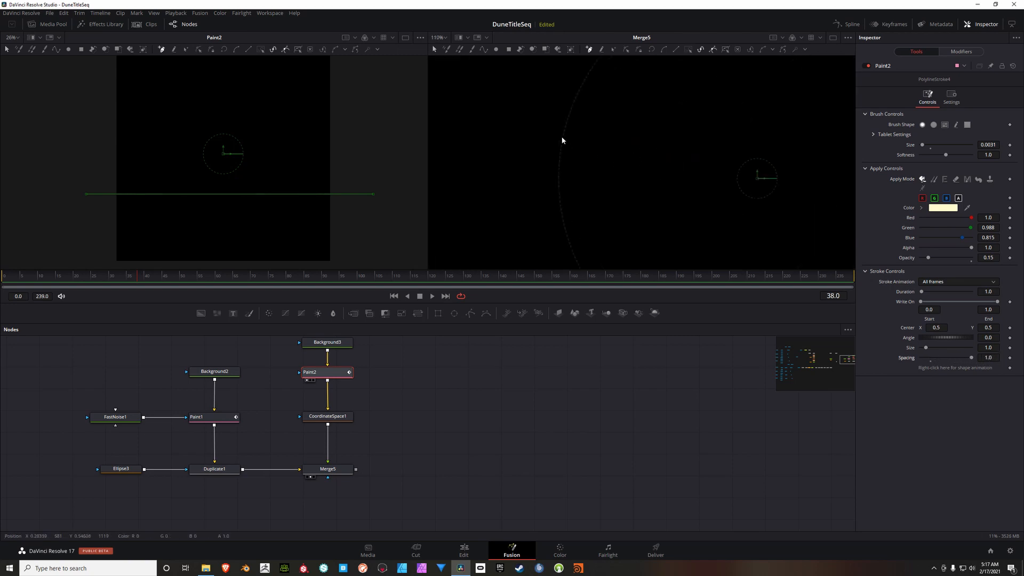
{"action": "scroll", "coordinate": [567, 137], "scroll_direction": "down", "scroll_amount": 8}
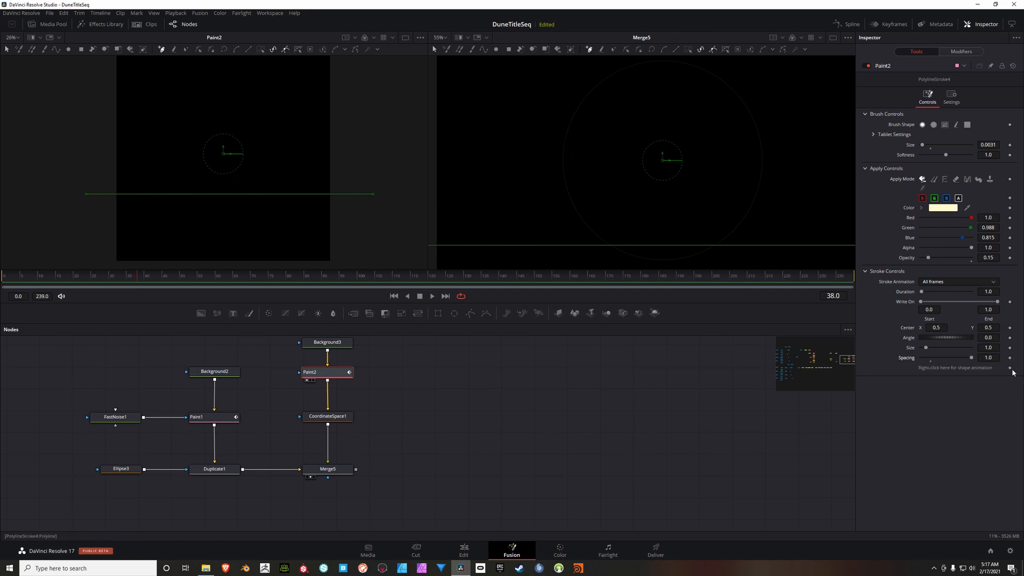
Step: Set the line stroke's spacing to 1.5 and inspect the dotted circle in the Merge5 view
{"action": "left_click", "coordinate": [999, 359]}
{"action": "type", "text": "1.5"}
{"action": "key", "text": "Return"}
{"action": "scroll", "coordinate": [655, 168], "scroll_direction": "down", "scroll_amount": 2}
{"action": "scroll", "coordinate": [656, 168], "scroll_direction": "up", "scroll_amount": 2}
{"action": "left_click_drag", "start_coordinate": [689, 166], "coordinate": [666, 166]}
{"action": "scroll", "coordinate": [666, 166], "scroll_direction": "down", "scroll_amount": 1}
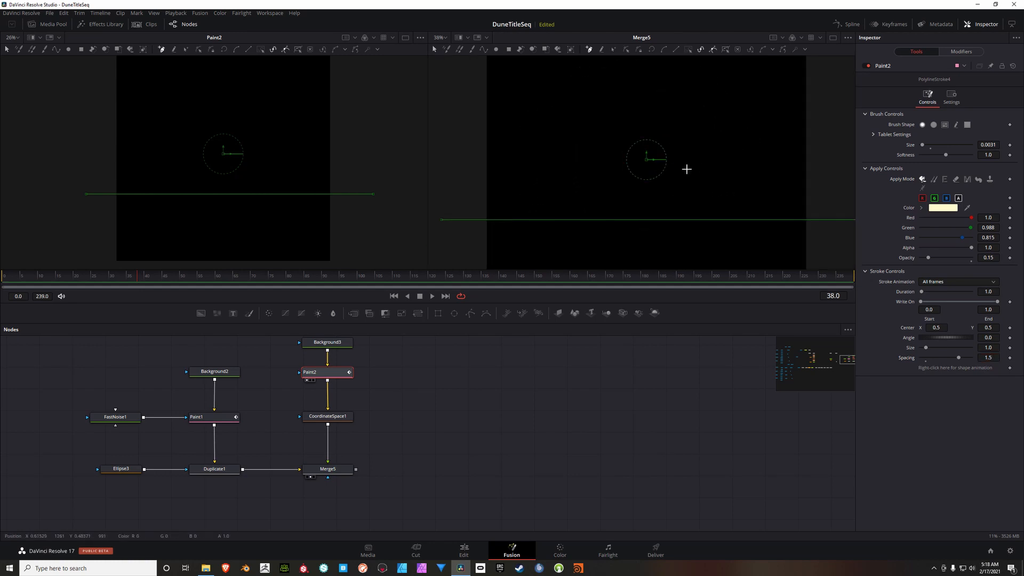
{"action": "scroll", "coordinate": [667, 165], "scroll_direction": "up", "scroll_amount": 1}
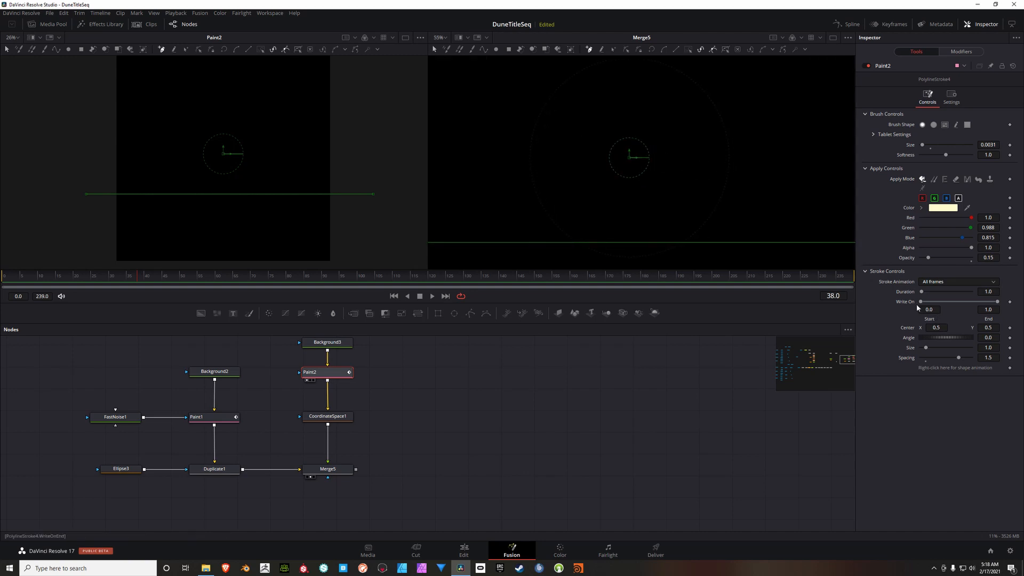
Step: Limit the line stroke's Write On range to start at 0.211 and end at 0.733
{"action": "mouse_move", "coordinate": [998, 302]}
{"action": "left_mouse_down"}
{"action": "mouse_move", "coordinate": [928, 303]}
{"action": "mouse_move", "coordinate": [979, 301]}
{"action": "left_mouse_up"}
{"action": "scroll", "coordinate": [645, 173], "scroll_direction": "down", "scroll_amount": 2}
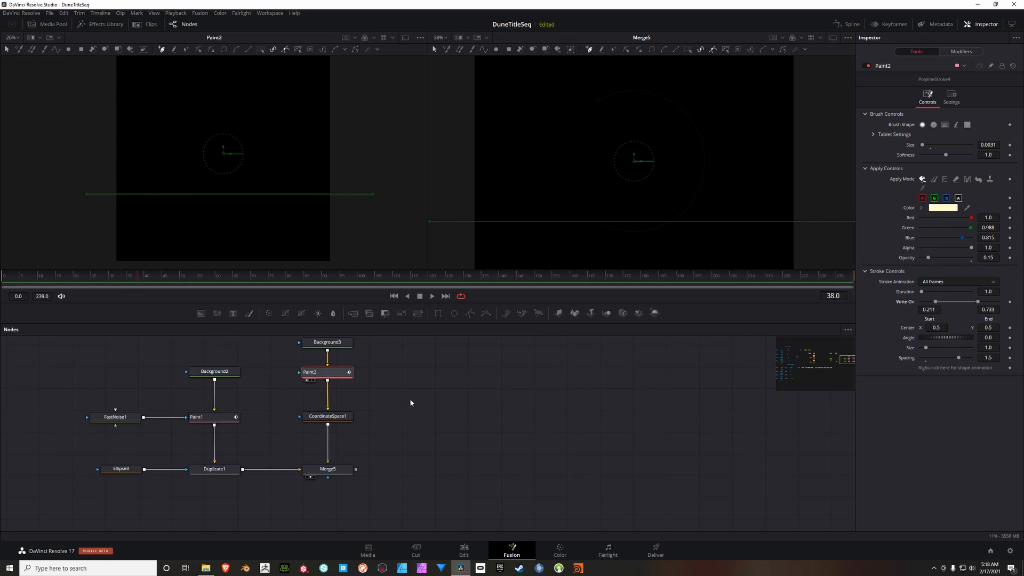
{"action": "left_click_drag", "start_coordinate": [417, 409], "coordinate": [452, 450]}
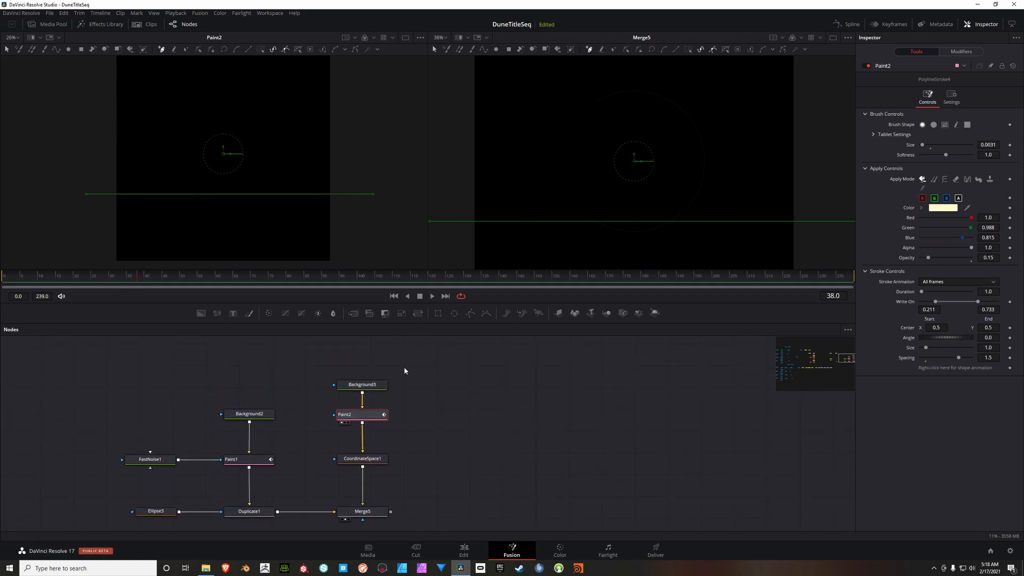
Step: Move Background3, Paint2 and CoordinateSpace1 higher in the node graph and insert a Duplicate node between CoordinateSpace1 and Merge5
{"action": "left_click_drag", "start_coordinate": [405, 367], "coordinate": [307, 469]}
{"action": "left_click_drag", "start_coordinate": [367, 460], "coordinate": [366, 439]}
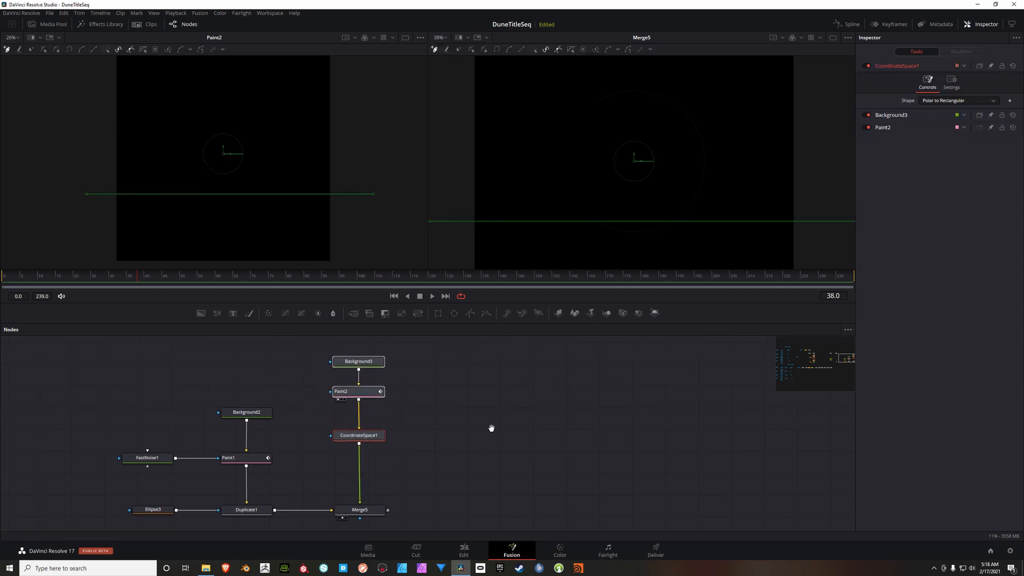
{"action": "left_click_drag", "start_coordinate": [491, 427], "coordinate": [490, 422]}
{"action": "left_click", "coordinate": [420, 430]}
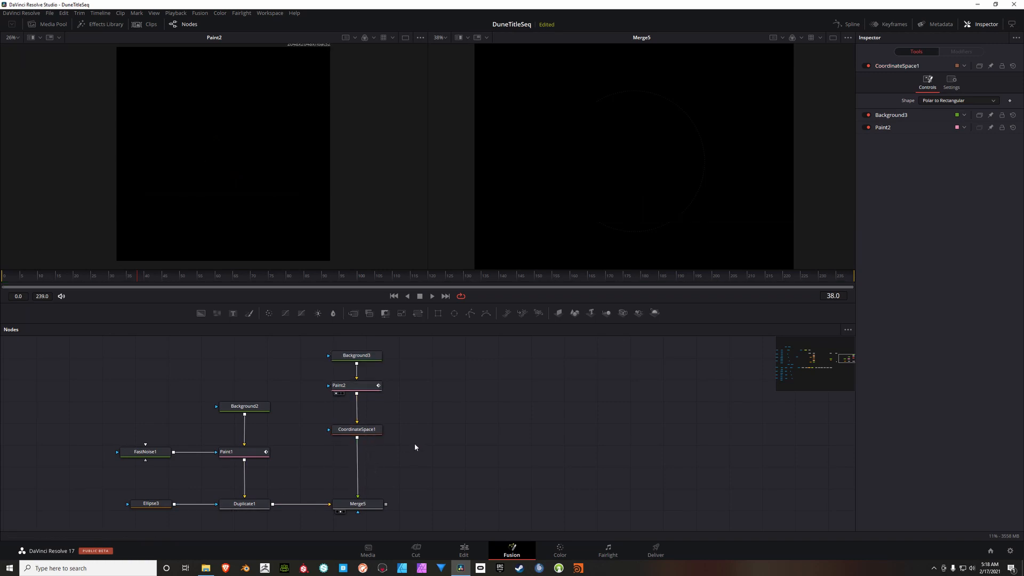
{"action": "left_click", "coordinate": [376, 430]}
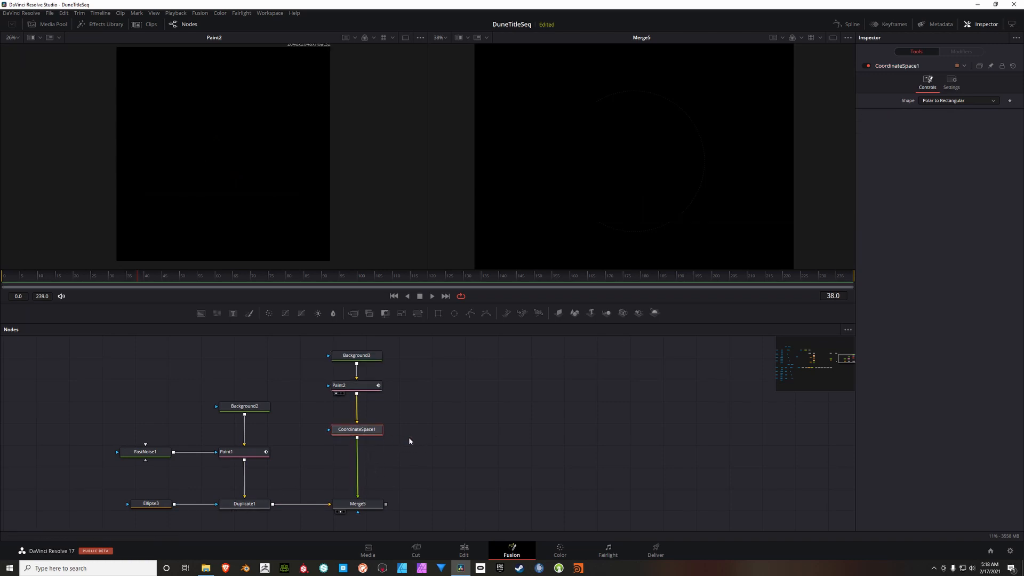
{"action": "key", "text": "shift+space"}
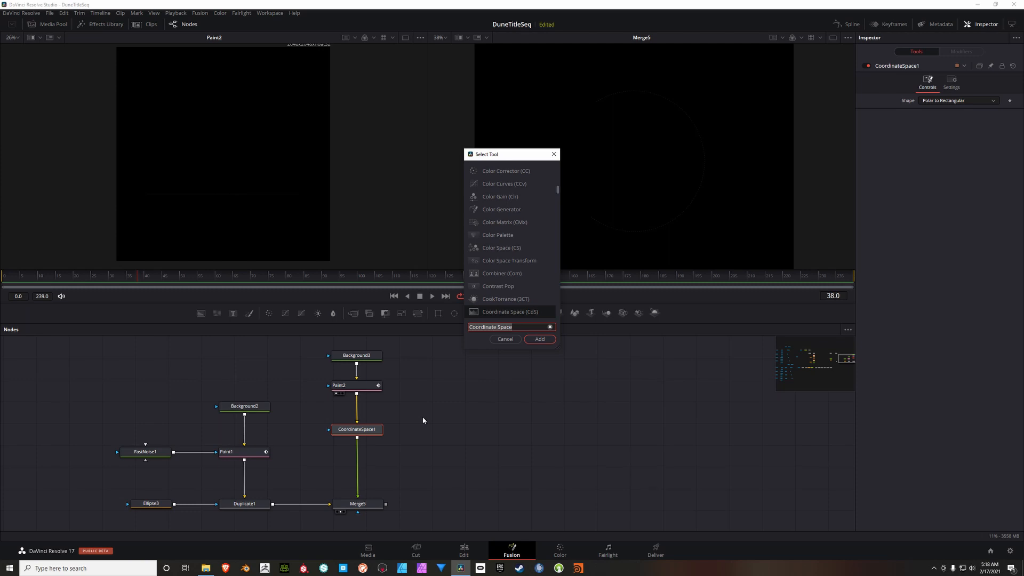
{"action": "type", "text": "Duplicate"}
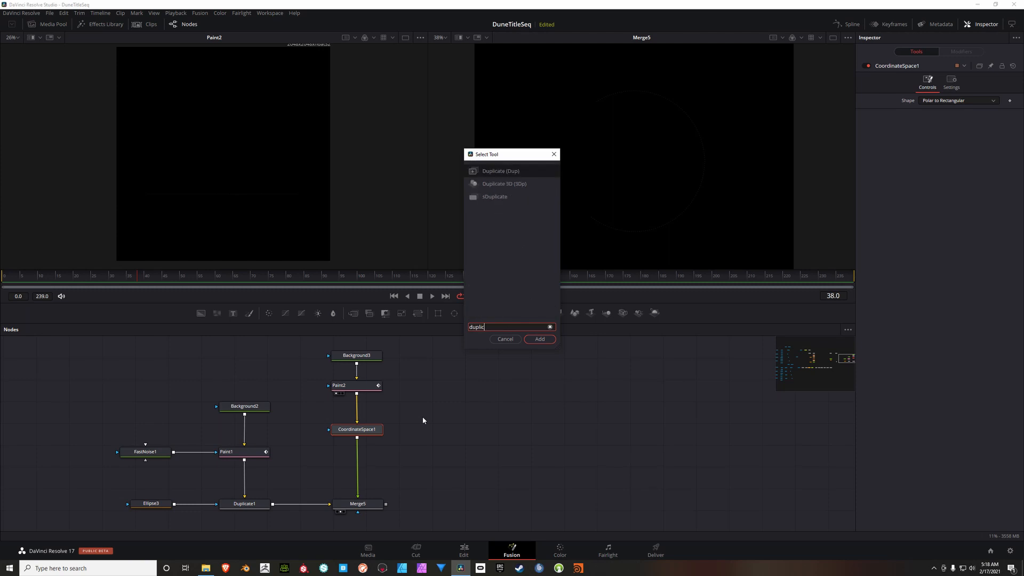
{"action": "key", "text": "Return"}
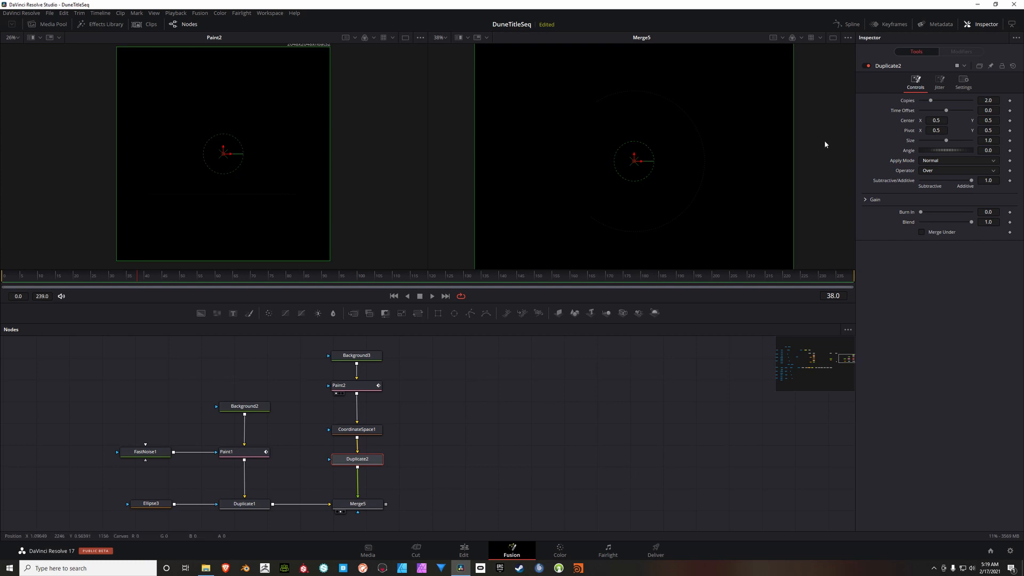
Step: Set Duplicate2 to 3 copies with a size of 0.94
{"action": "left_click", "coordinate": [995, 101]}
{"action": "type", "text": "3"}
{"action": "key", "text": "Tab"}
{"action": "left_click_drag", "start_coordinate": [947, 140], "coordinate": [943, 142]}
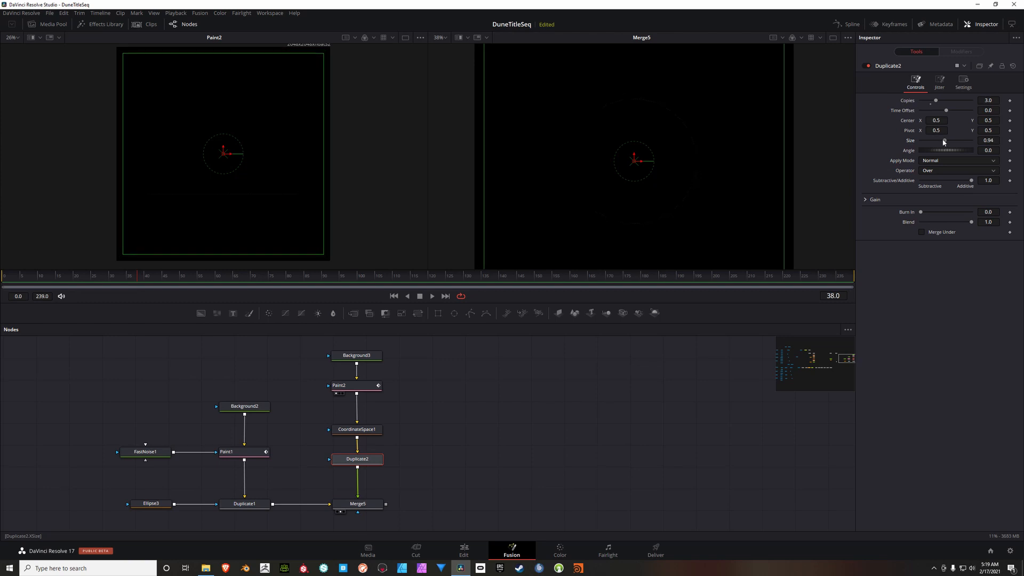
Step: Lower Duplicate2's alpha gain to 0.0 and rotate its copies by an angle of 39.1
{"action": "left_click", "coordinate": [870, 200]}
{"action": "left_click_drag", "start_coordinate": [971, 241], "coordinate": [912, 242]}
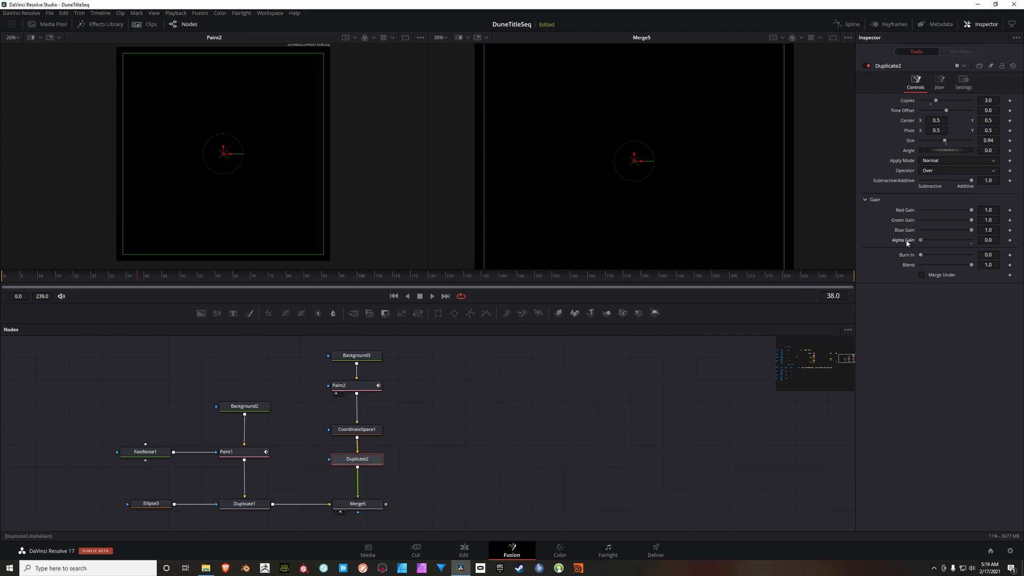
{"action": "scroll", "coordinate": [643, 159], "scroll_direction": "up", "scroll_amount": 2}
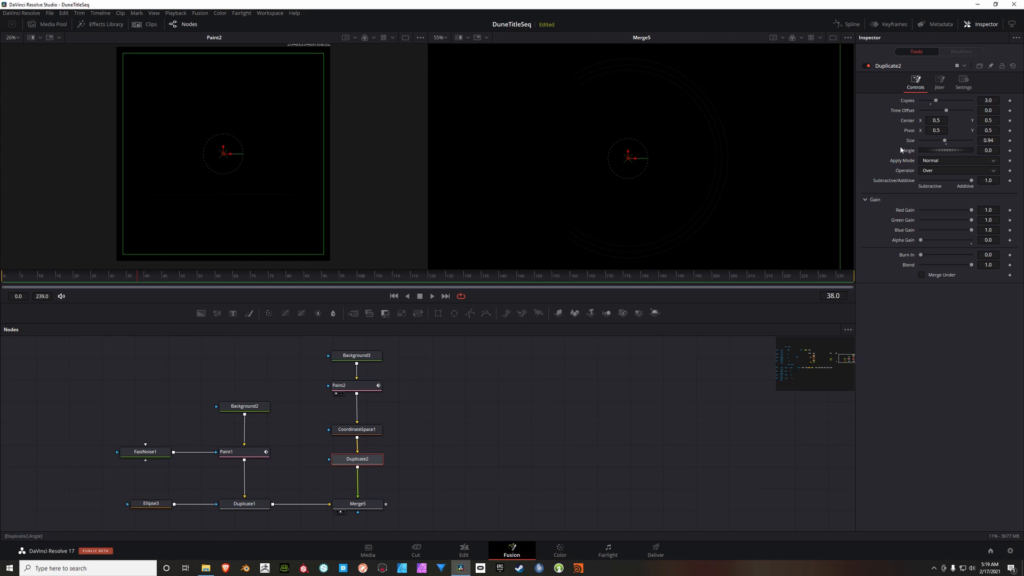
{"action": "left_click_drag", "start_coordinate": [943, 152], "coordinate": [949, 151]}
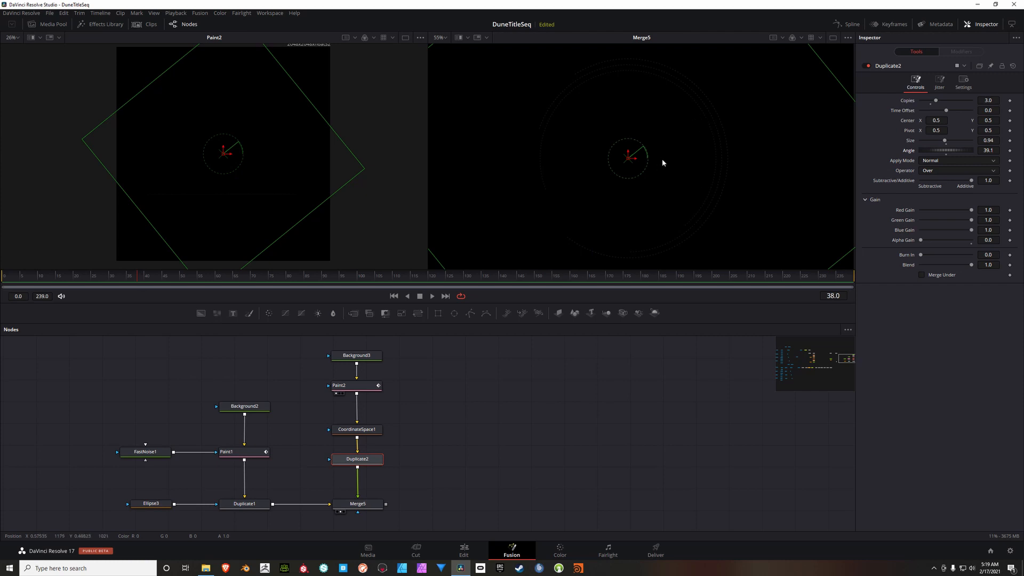
{"action": "scroll", "coordinate": [662, 159], "scroll_direction": "down", "scroll_amount": 2}
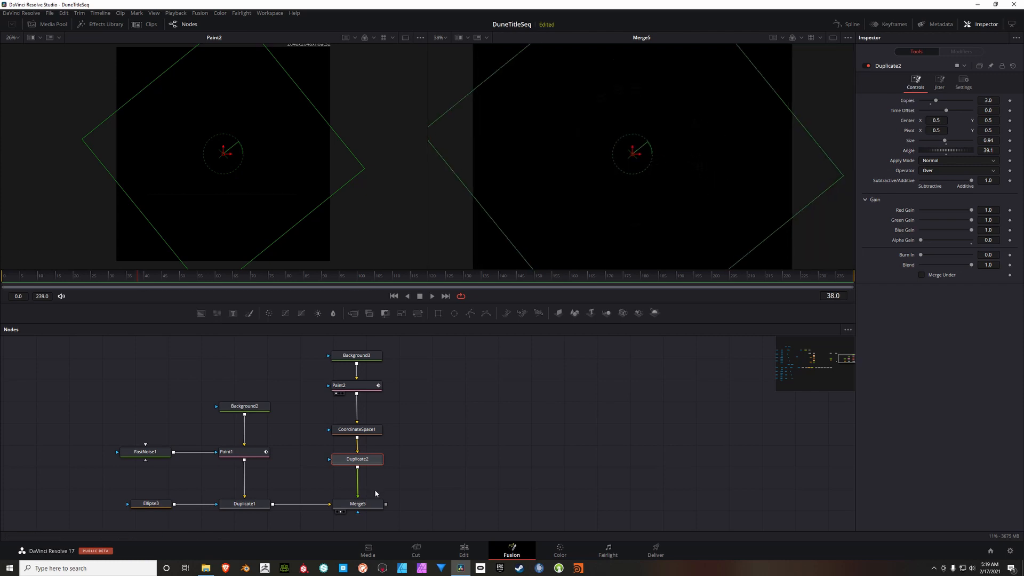
Step: Set Background3's alpha to 0.0 and inspect the combined ring in the Merge5 view
{"action": "left_click", "coordinate": [357, 355]}
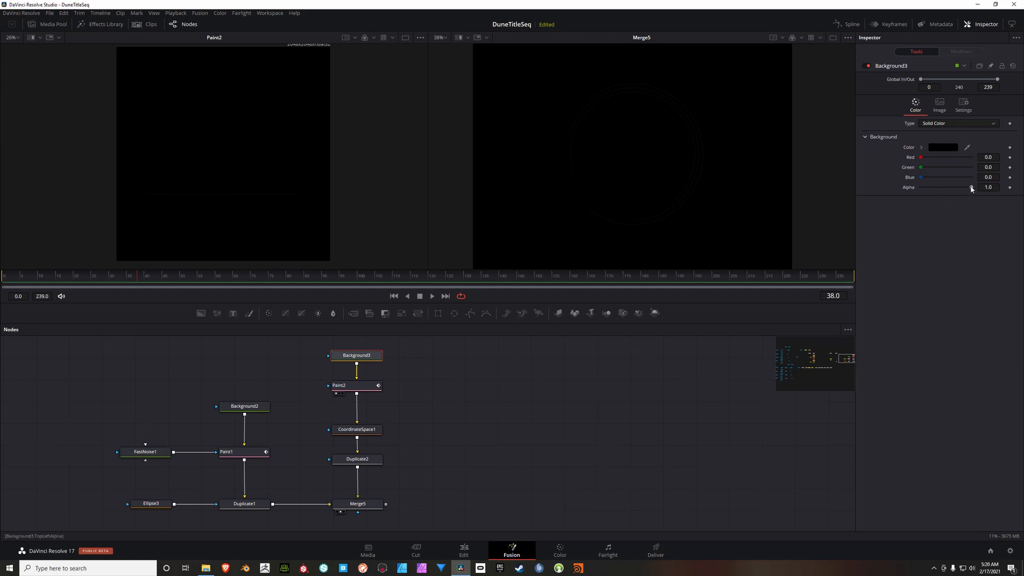
{"action": "left_click_drag", "start_coordinate": [971, 188], "coordinate": [921, 187]}
{"action": "scroll", "coordinate": [611, 91], "scroll_direction": "up", "scroll_amount": 2}
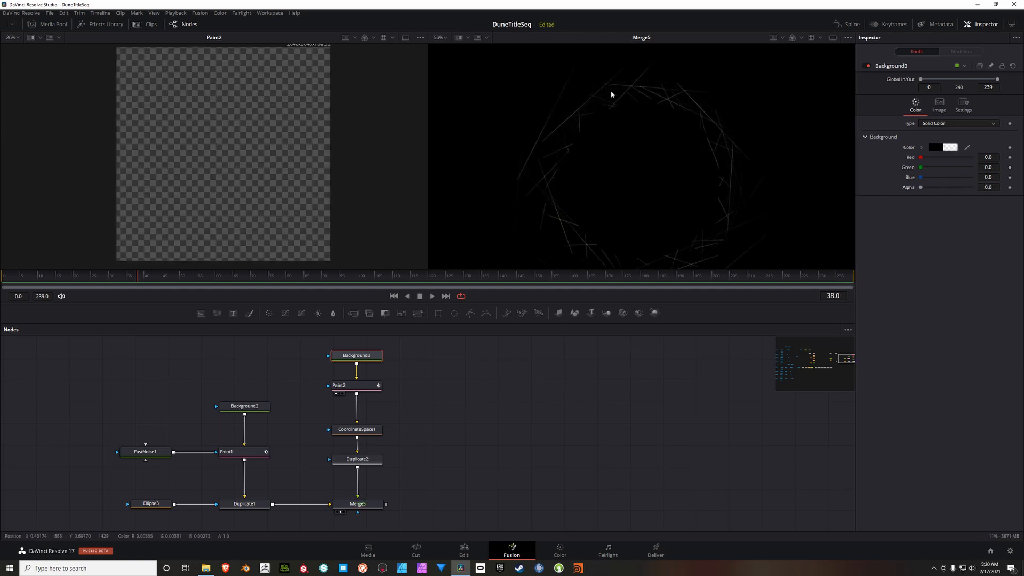
{"action": "scroll", "coordinate": [611, 94], "scroll_direction": "up", "scroll_amount": 2}
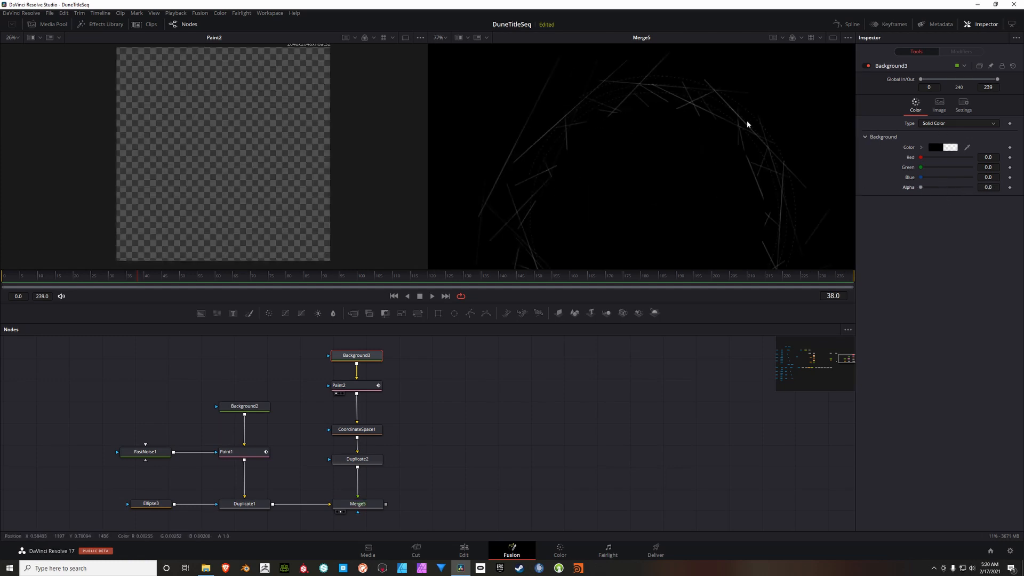
{"action": "scroll", "coordinate": [676, 173], "scroll_direction": "down", "scroll_amount": 2}
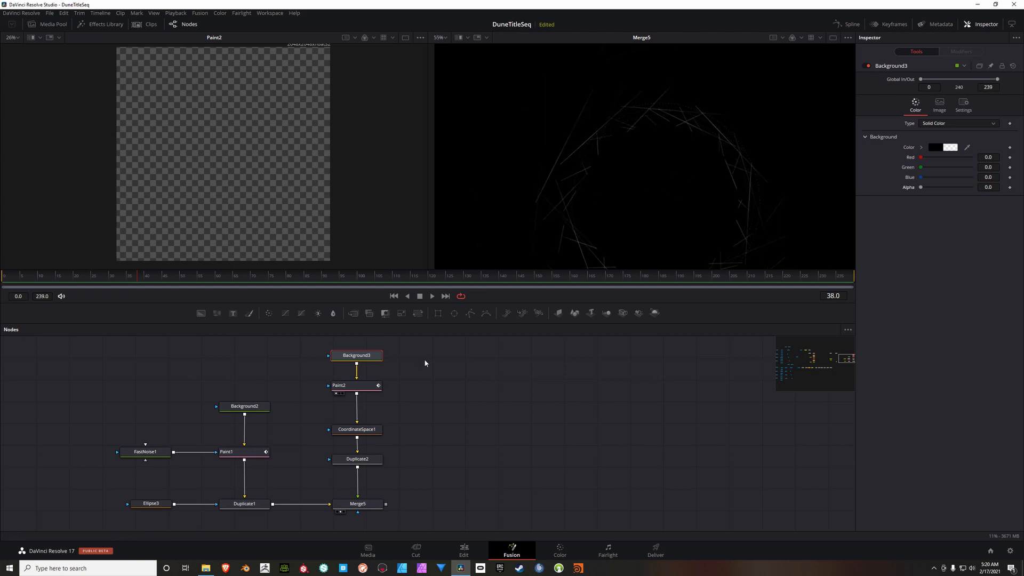
Step: Select the line stroke's points in Paint2 and nudge the line up to slightly below the frame's centre, enlarging the dotted circles
{"action": "left_click", "coordinate": [371, 387]}
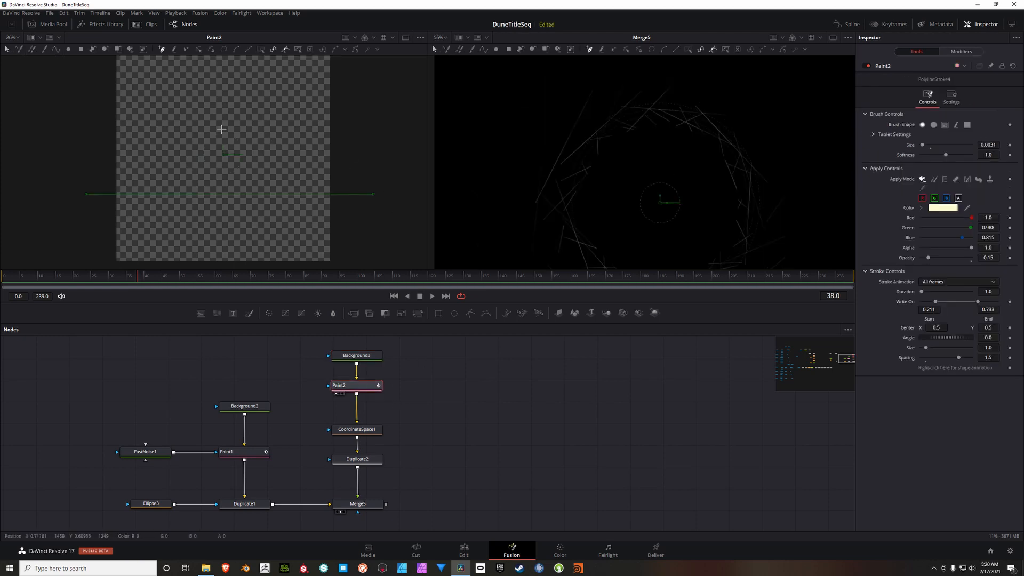
{"action": "left_click", "coordinate": [186, 50]}
{"action": "scroll", "coordinate": [681, 142], "scroll_direction": "down", "scroll_amount": 2}
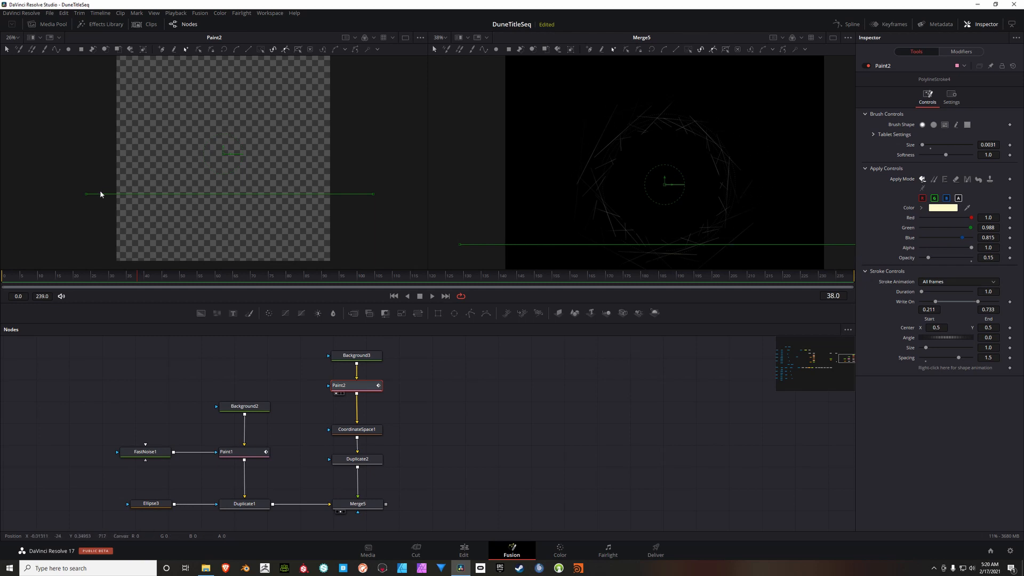
{"action": "left_click", "coordinate": [86, 194]}
{"action": "left_click", "coordinate": [262, 49]}
{"action": "key", "text": "Up"}
{"action": "key", "text": "Up"}
{"action": "key", "text": "Up"}
{"action": "key", "text": "Up"}
{"action": "key", "text": "Up"}
{"action": "key", "text": "Up"}
{"action": "key", "text": "Up"}
{"action": "key", "text": "Up"}
{"action": "key", "text": "Up"}
{"action": "key", "text": "Up"}
{"action": "key", "text": "Up"}
{"action": "key", "text": "Up"}
{"action": "key", "text": "Up"}
{"action": "key", "text": "Up"}
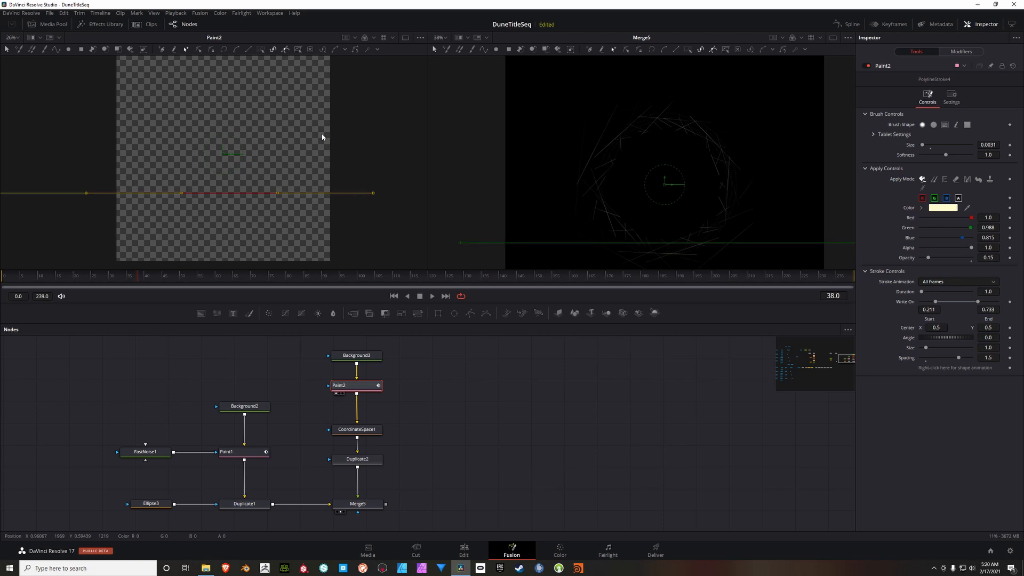
{"action": "key", "text": "Up"}
{"action": "key", "text": "Up"}
{"action": "key", "text": "Up"}
{"action": "key", "text": "Up"}
{"action": "key", "text": "Up"}
{"action": "key", "text": "Up"}
{"action": "key", "text": "Up"}
{"action": "key", "text": "Up"}
{"action": "key", "text": "Up"}
{"action": "key", "text": "Up"}
{"action": "key", "text": "Up"}
{"action": "key", "text": "Up"}
{"action": "key", "text": "Up"}
{"action": "key", "text": "Up"}
{"action": "key", "text": "Up"}
{"action": "key", "text": "Up"}
{"action": "key", "text": "Up"}
{"action": "key", "text": "Up"}
{"action": "key", "text": "Up"}
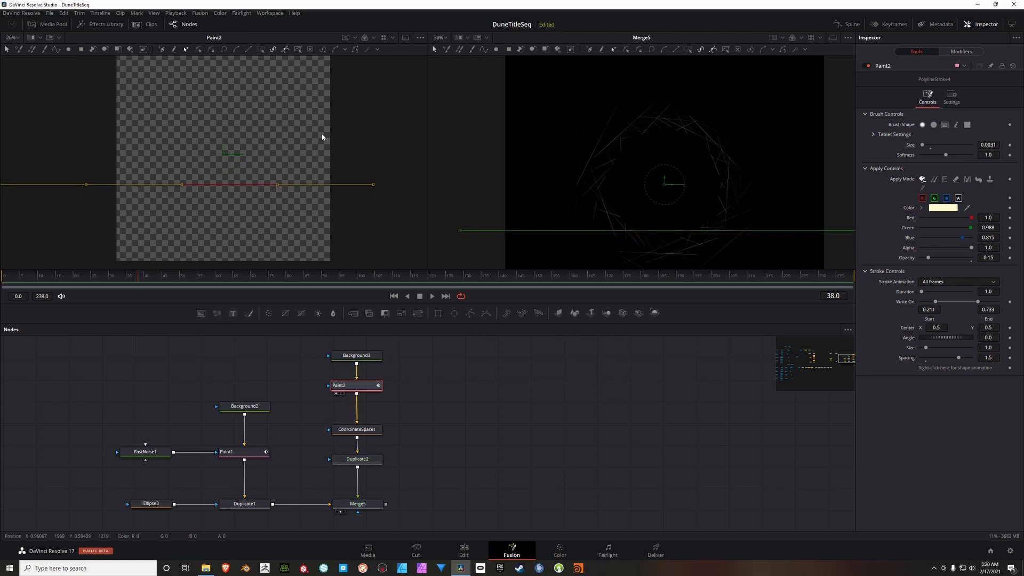
{"action": "key", "text": "Up"}
{"action": "key", "text": "Up"}
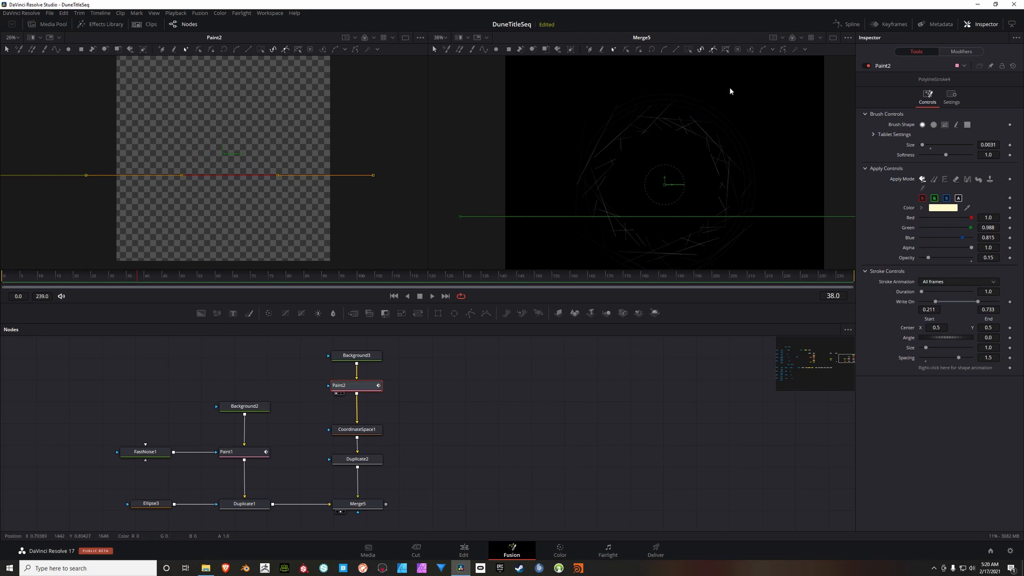
{"action": "key", "text": "Up"}
{"action": "key", "text": "Up"}
{"action": "key", "text": "Up"}
{"action": "key", "text": "Up"}
{"action": "key", "text": "Up"}
{"action": "key", "text": "Up"}
{"action": "key", "text": "Up"}
{"action": "key", "text": "Up"}
{"action": "key", "text": "Up"}
{"action": "key", "text": "Up"}
{"action": "key", "text": "Up"}
{"action": "key", "text": "Up"}
{"action": "key", "text": "Up"}
{"action": "key", "text": "Up"}
{"action": "key", "text": "Up"}
{"action": "key", "text": "Up"}
{"action": "key", "text": "Up"}
{"action": "key", "text": "Up"}
{"action": "key", "text": "Up"}
{"action": "key", "text": "Up"}
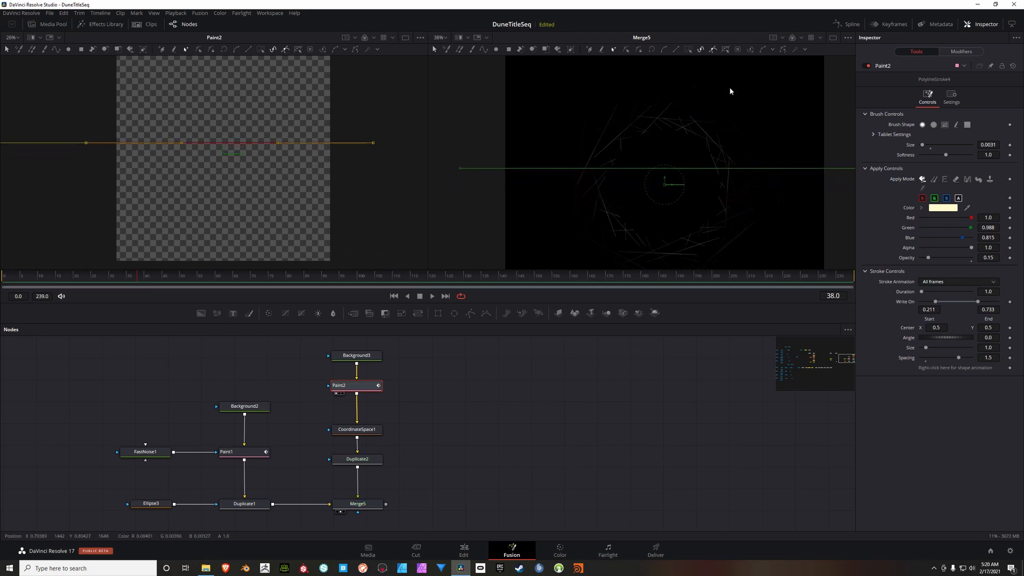
{"action": "key", "text": "Down"}
{"action": "key", "text": "Down"}
{"action": "key", "text": "Down"}
{"action": "key", "text": "Down"}
{"action": "key", "text": "Down"}
{"action": "key", "text": "Down"}
{"action": "key", "text": "Down"}
{"action": "key", "text": "Down"}
{"action": "key", "text": "Down"}
{"action": "key", "text": "Down"}
{"action": "key", "text": "Down"}
{"action": "key", "text": "Down"}
{"action": "key", "text": "Down"}
{"action": "key", "text": "Down"}
{"action": "key", "text": "Down"}
{"action": "key", "text": "Down"}
{"action": "key", "text": "Down"}
{"action": "key", "text": "Down"}
{"action": "key", "text": "Down"}
{"action": "key", "text": "Down"}
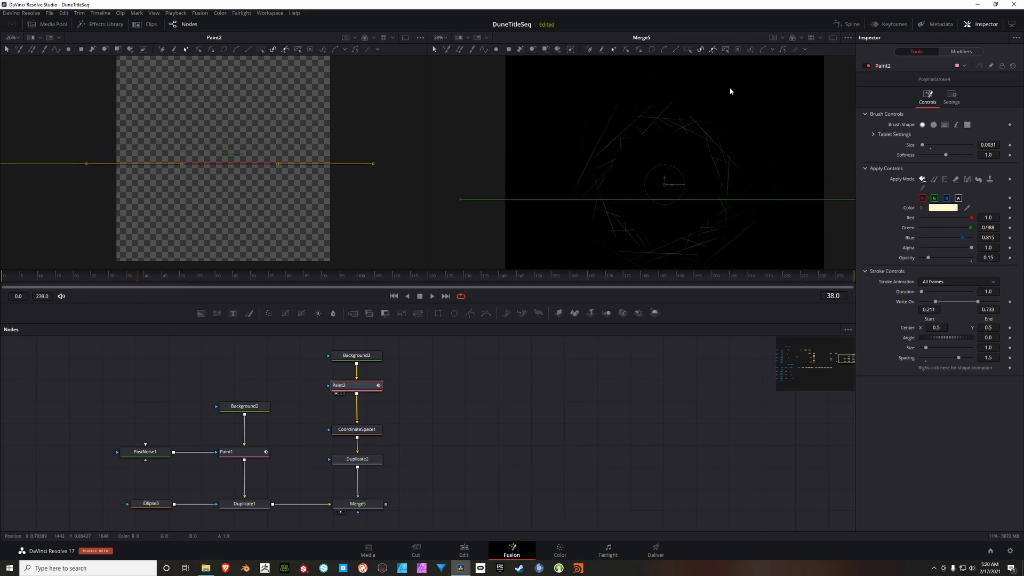
{"action": "key", "text": "Down"}
{"action": "key", "text": "Down"}
{"action": "key", "text": "Down"}
{"action": "key", "text": "Down"}
{"action": "key", "text": "Down"}
{"action": "key", "text": "Down"}
{"action": "key", "text": "Down"}
{"action": "key", "text": "Down"}
{"action": "key", "text": "Down"}
{"action": "key", "text": "Down"}
{"action": "key", "text": "Up"}
{"action": "key", "text": "Up"}
{"action": "key", "text": "Up"}
{"action": "key", "text": "Up"}
{"action": "key", "text": "Up"}
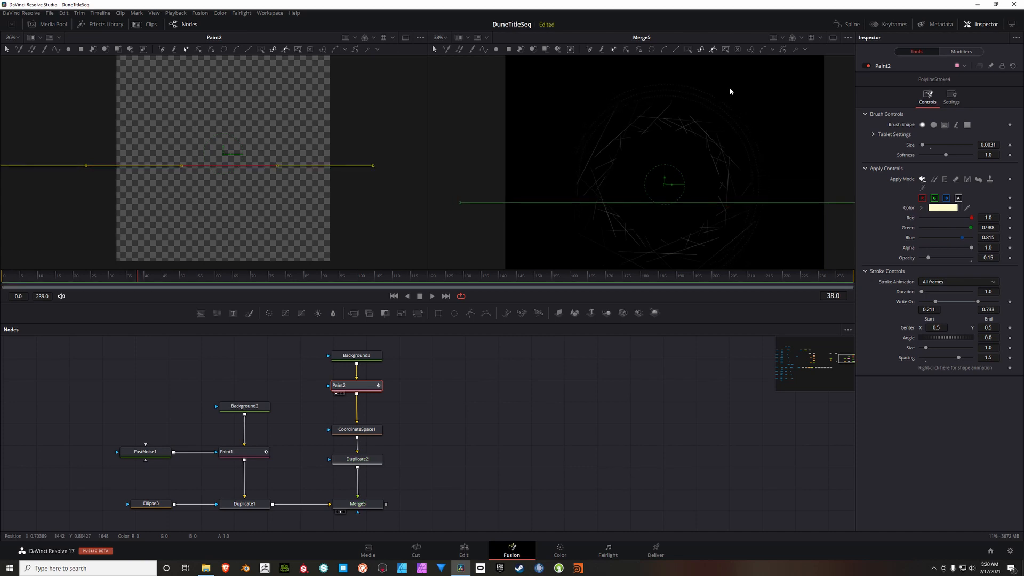
{"action": "key", "text": "Down"}
{"action": "key", "text": "Down"}
{"action": "key", "text": "Down"}
{"action": "key", "text": "Down"}
{"action": "key", "text": "Down"}
{"action": "key", "text": "Down"}
{"action": "key", "text": "Down"}
{"action": "key", "text": "Down"}
{"action": "key", "text": "Down"}
{"action": "key", "text": "Down"}
{"action": "key", "text": "Down"}
{"action": "key", "text": "Down"}
{"action": "key", "text": "Down"}
{"action": "key", "text": "Down"}
{"action": "key", "text": "Down"}
{"action": "key", "text": "Down"}
{"action": "key", "text": "Down"}
{"action": "key", "text": "Down"}
{"action": "key", "text": "Down"}
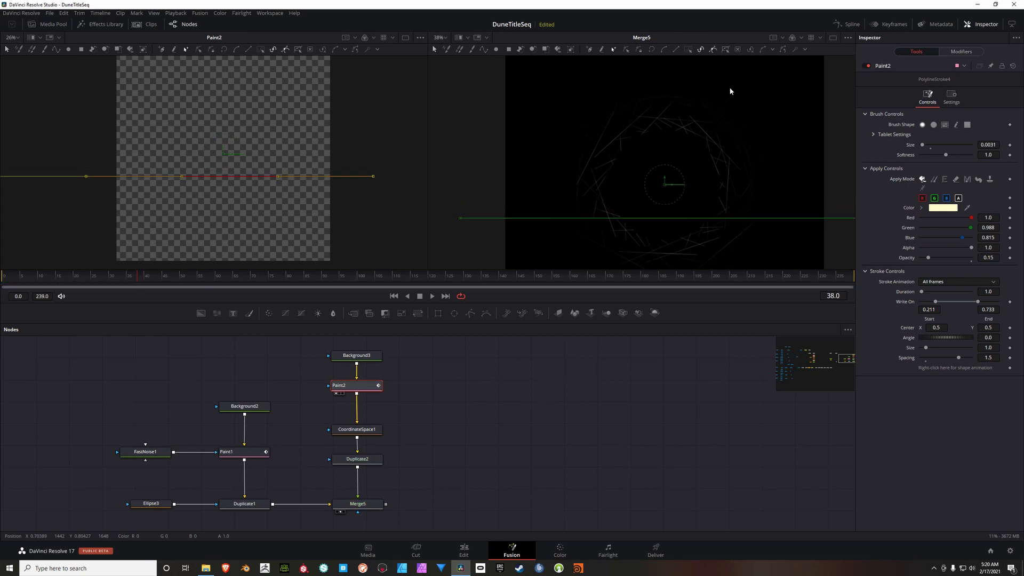
{"action": "key", "text": "Up"}
{"action": "key", "text": "Up"}
{"action": "key", "text": "Up"}
{"action": "key", "text": "Up"}
{"action": "key", "text": "Up"}
{"action": "key", "text": "Up"}
{"action": "key", "text": "Up"}
{"action": "key", "text": "Up"}
{"action": "key", "text": "Up"}
{"action": "key", "text": "Up"}
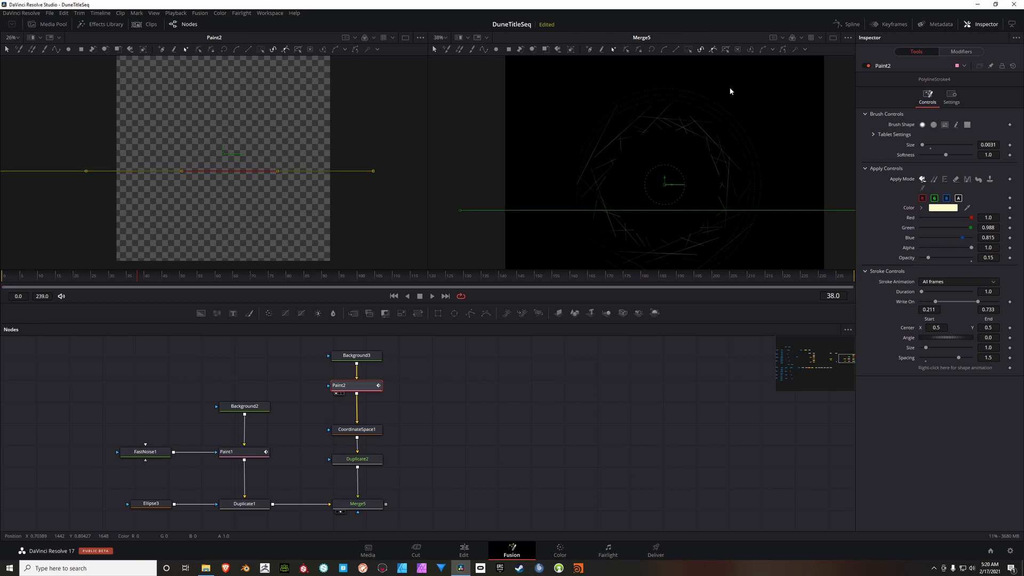
{"action": "key", "text": "Down"}
{"action": "key", "text": "Down"}
{"action": "key", "text": "Down"}
{"action": "key", "text": "Down"}
{"action": "key", "text": "Down"}
{"action": "key", "text": "Down"}
{"action": "key", "text": "Down"}
{"action": "key", "text": "Down"}
{"action": "key", "text": "Down"}
{"action": "key", "text": "Down"}
{"action": "key", "text": "Down"}
{"action": "key", "text": "Down"}
{"action": "key", "text": "Down"}
{"action": "key", "text": "Down"}
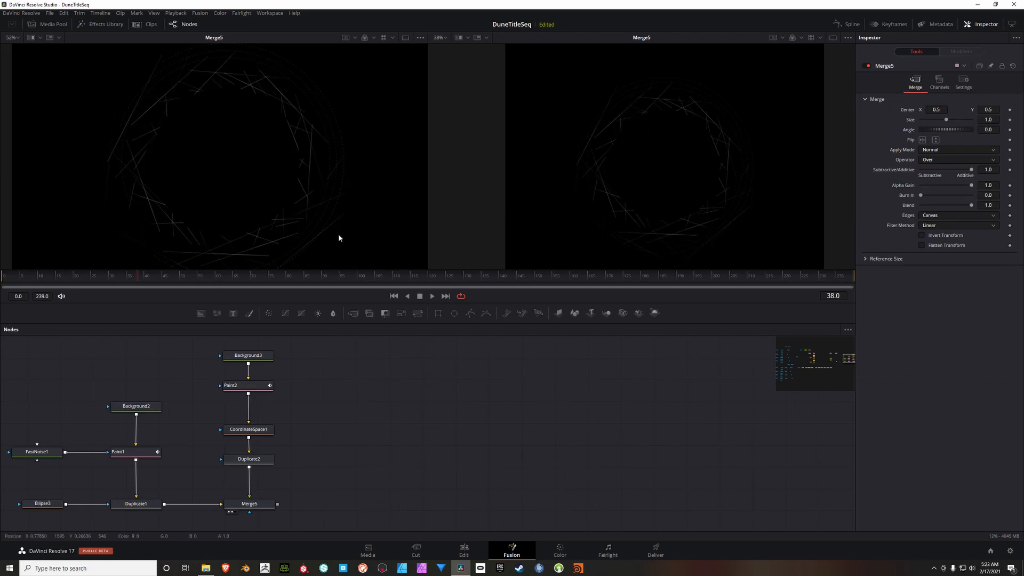
Step: Copy the Background3, Paint2, CoordinateSpace1, Duplicate2 and Merge5 chain and paste it beside the original
{"action": "key", "text": "ctrl+f"}
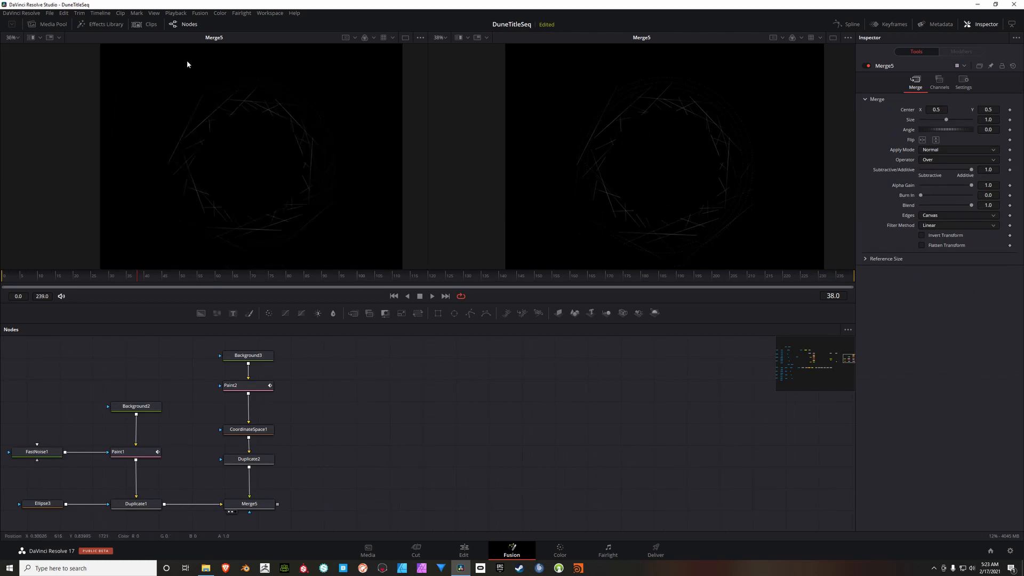
{"action": "left_click_drag", "start_coordinate": [203, 341], "coordinate": [302, 524]}
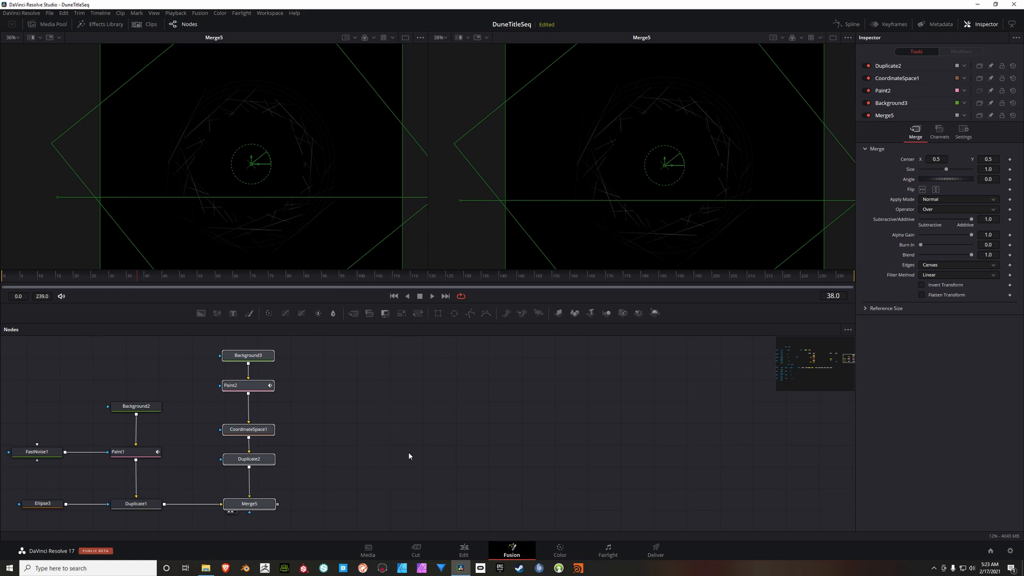
{"action": "left_click", "coordinate": [363, 443]}
{"action": "key", "text": "ctrl+v"}
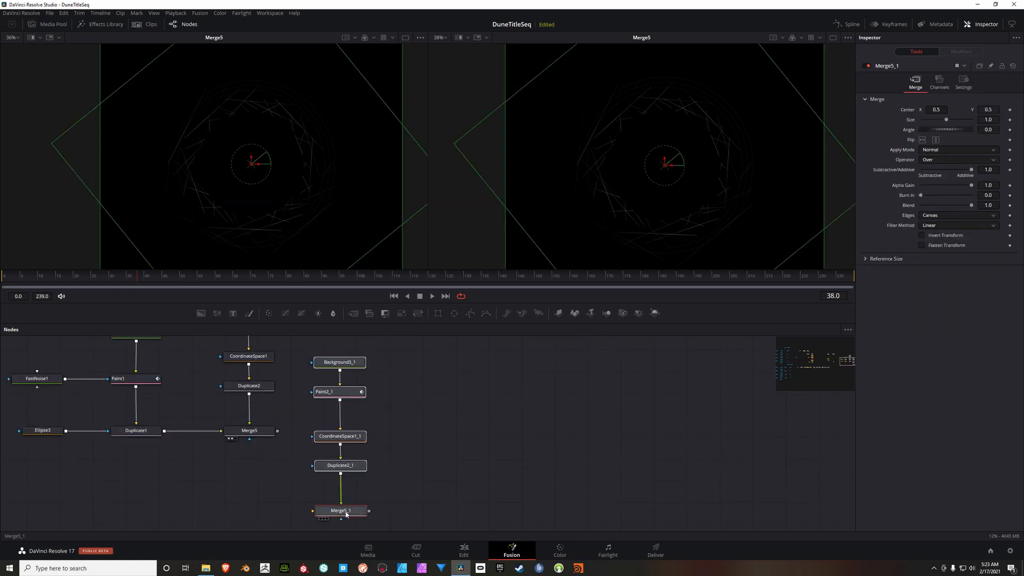
Step: Connect Merge5's output to the background input of Merge5_1
{"action": "scroll", "coordinate": [344, 421], "scroll_direction": "down", "scroll_amount": 3}
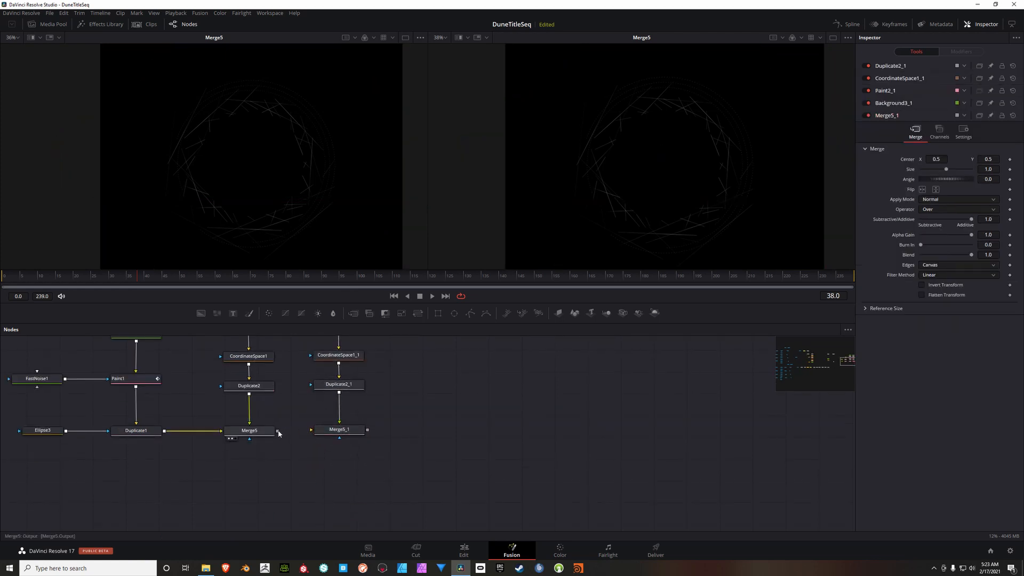
{"action": "left_click_drag", "start_coordinate": [277, 431], "coordinate": [322, 433]}
{"action": "left_click", "coordinate": [341, 430]}
{"action": "left_click", "coordinate": [426, 406]}
{"action": "left_click_drag", "start_coordinate": [422, 400], "coordinate": [366, 469]}
Step: Display Merge5_1 in the second viewer and Paint2_1 in the first viewer
{"action": "left_click", "coordinate": [320, 511]}
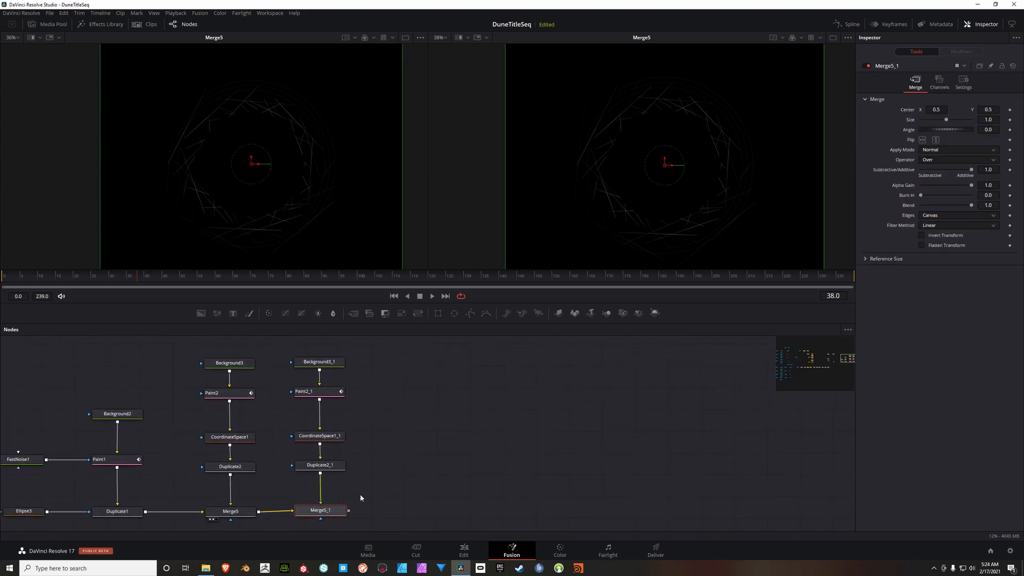
{"action": "key", "text": "2"}
{"action": "left_click", "coordinate": [305, 391]}
{"action": "key", "text": "1"}
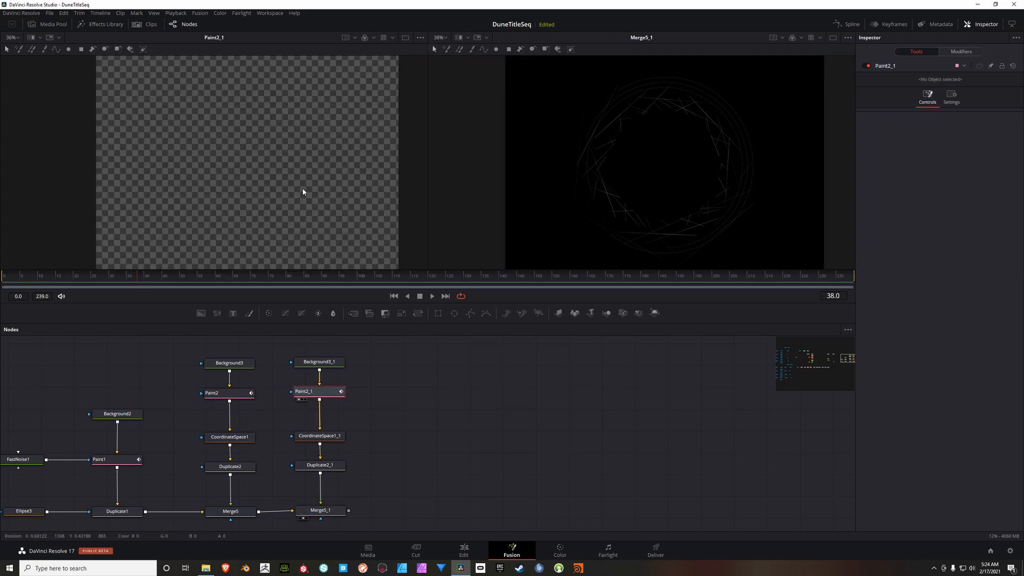
Step: Raise Background3_1's alpha to 1.0 and select Paint2_1 again for stroke editing
{"action": "left_click", "coordinate": [318, 363]}
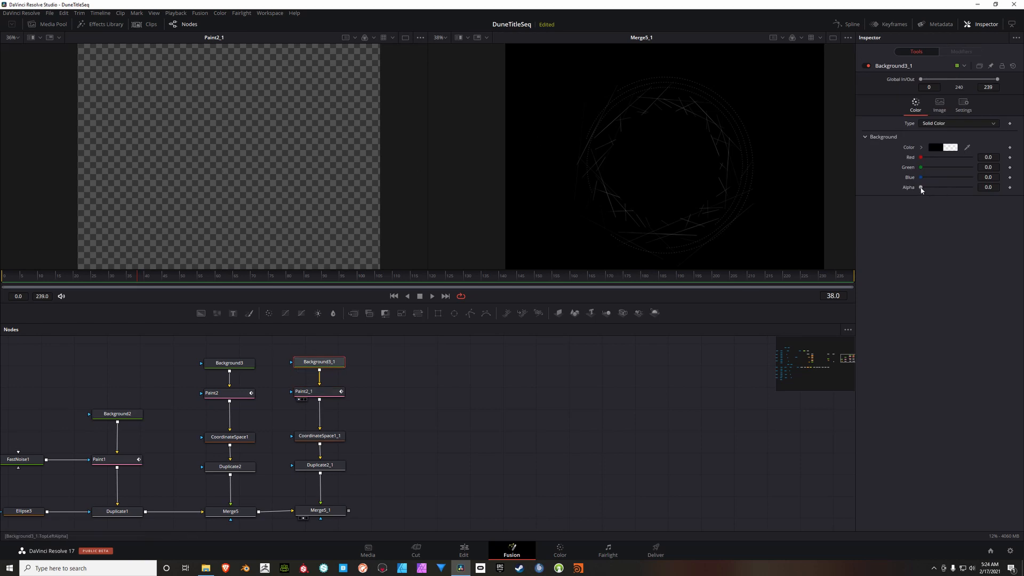
{"action": "left_click_drag", "start_coordinate": [922, 188], "coordinate": [1010, 185]}
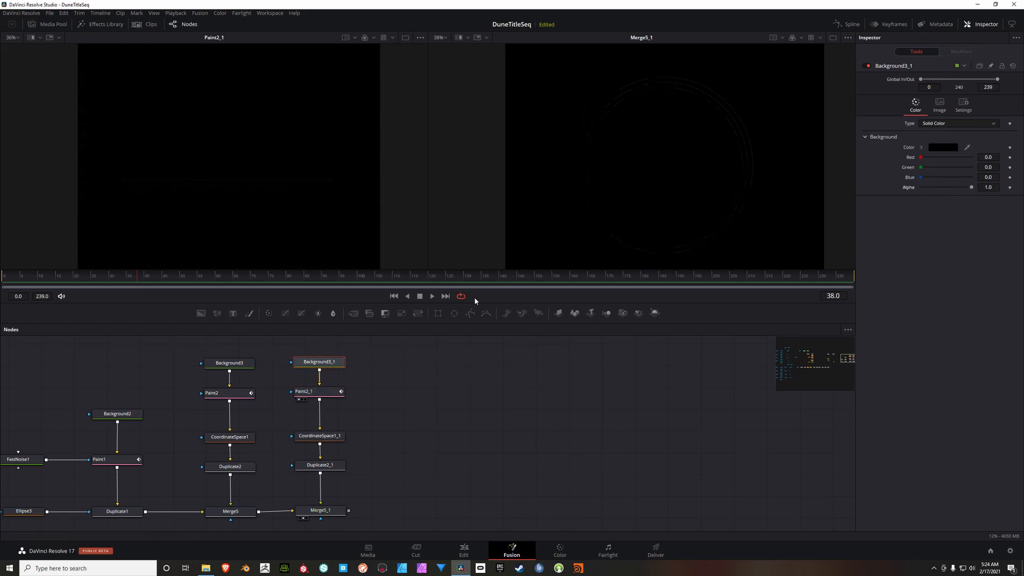
{"action": "left_click", "coordinate": [323, 397]}
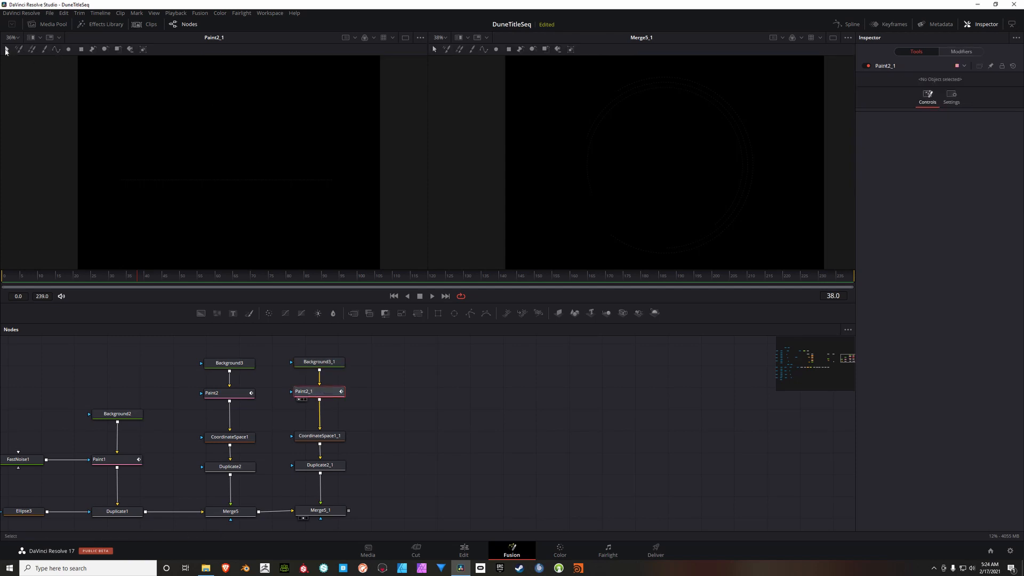
Step: Select the polyline stroke in Paint2_1 with all its points and set the stroke's spacing to 0.2
{"action": "left_click_drag", "start_coordinate": [16, 124], "coordinate": [451, 222]}
{"action": "left_click_drag", "start_coordinate": [347, 227], "coordinate": [319, 223]}
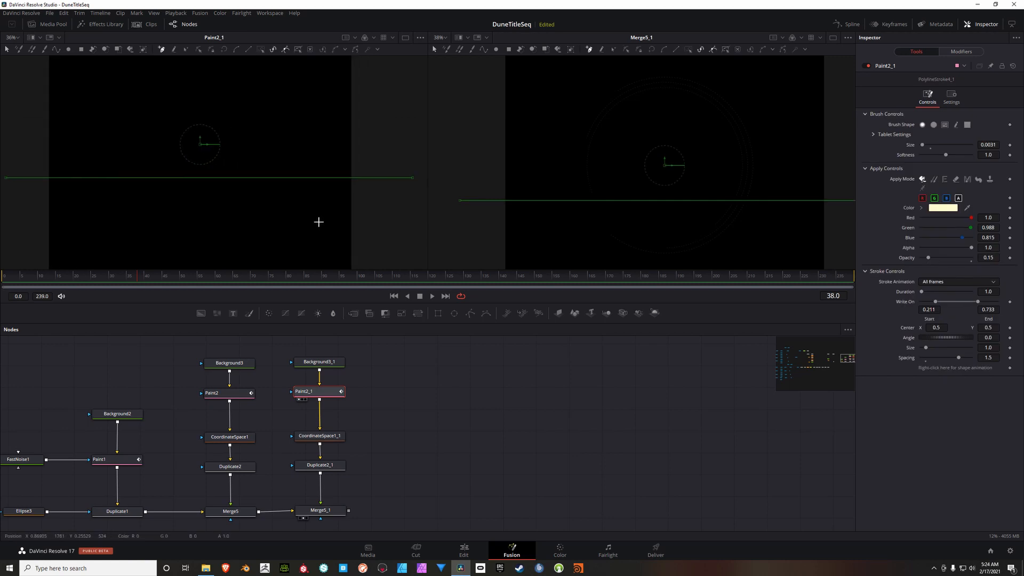
{"action": "left_click", "coordinate": [187, 52]}
{"action": "left_click_drag", "start_coordinate": [248, 146], "coordinate": [260, 146]}
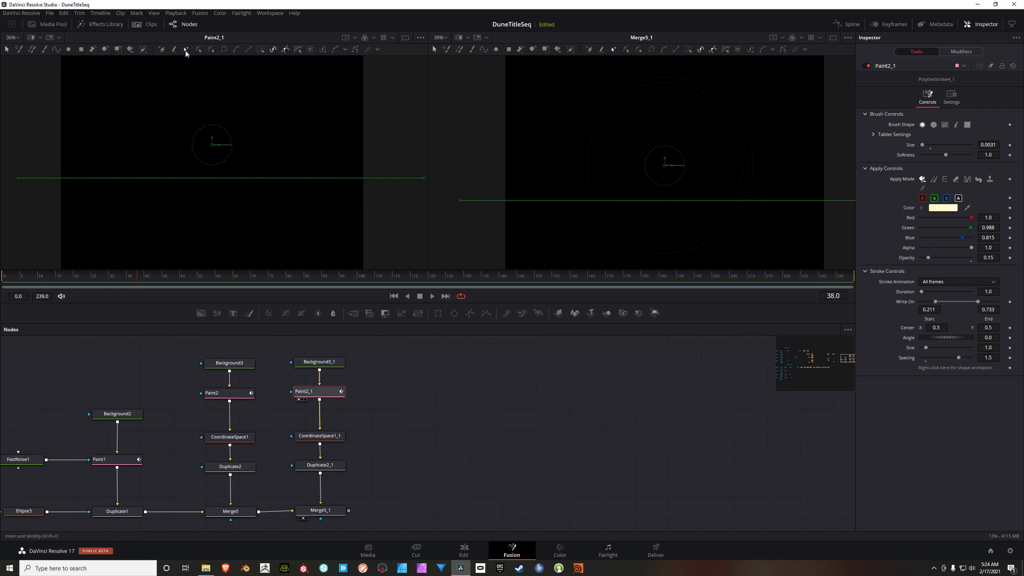
{"action": "left_click", "coordinate": [17, 178]}
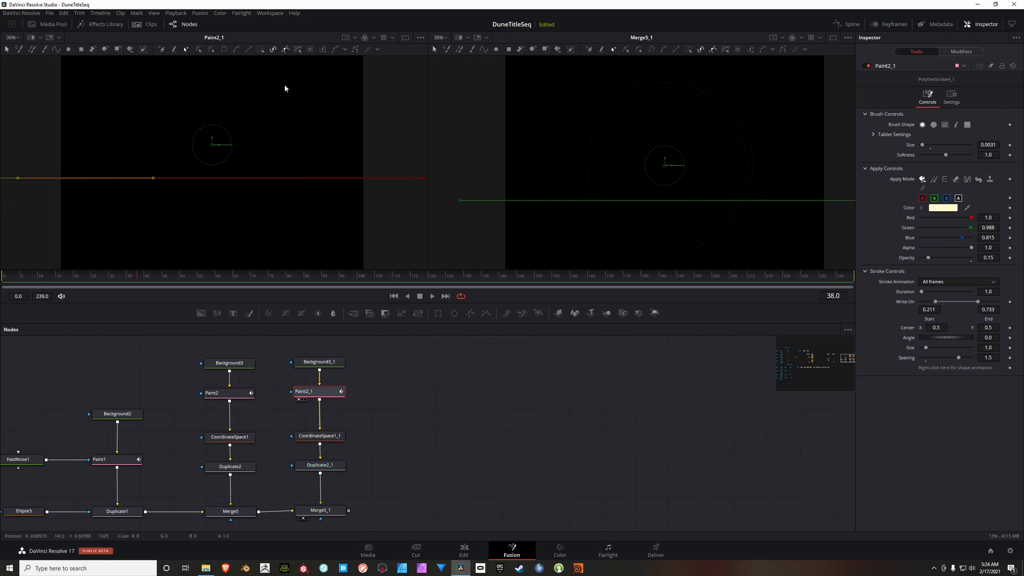
{"action": "left_click", "coordinate": [260, 49]}
{"action": "left_click_drag", "start_coordinate": [339, 150], "coordinate": [321, 150]}
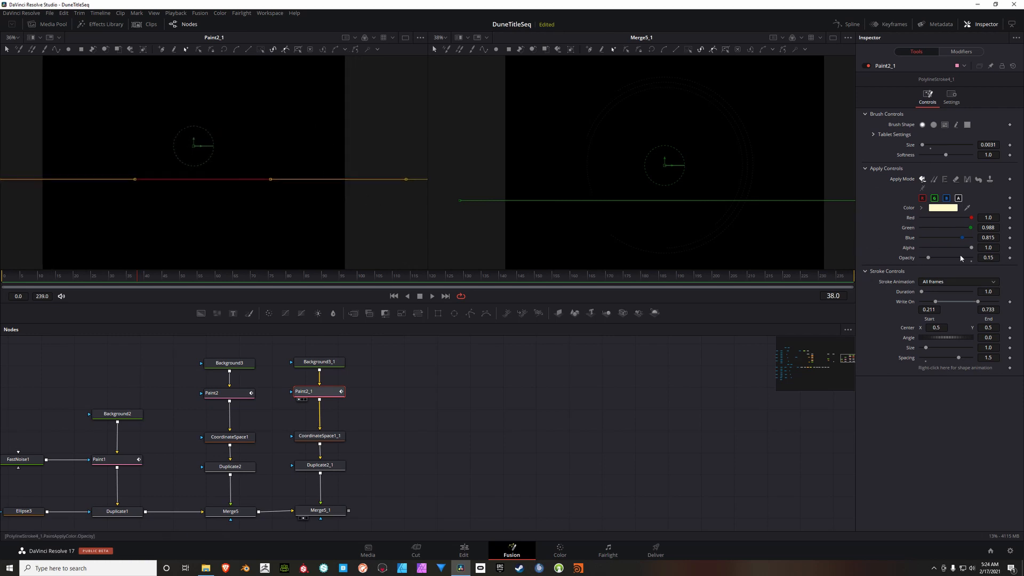
{"action": "left_click_drag", "start_coordinate": [959, 361], "coordinate": [927, 365]}
{"action": "left_click", "coordinate": [996, 359]}
{"action": "key", "text": "BackSpace"}
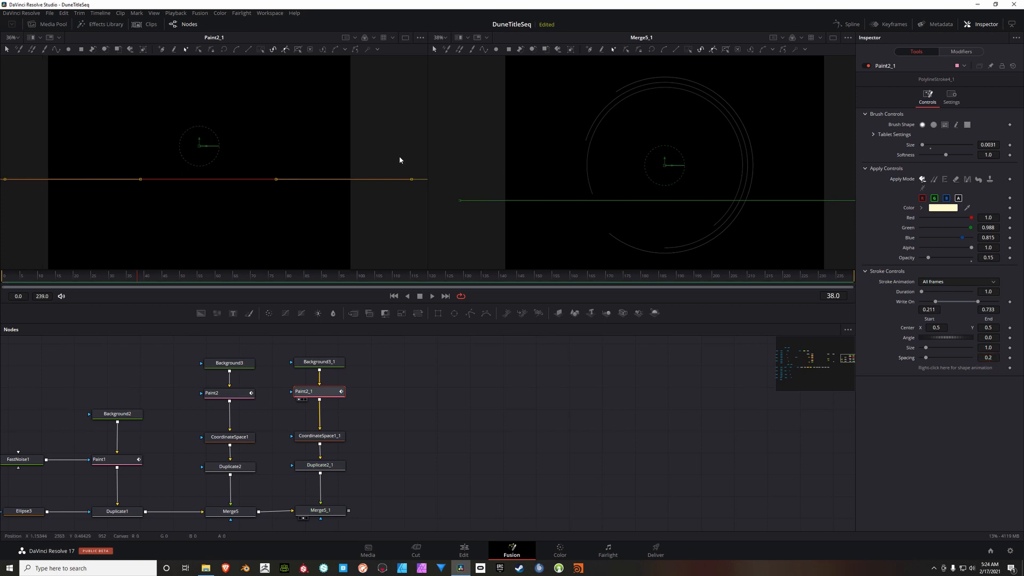
Step: Reselect all points of the Paint2_1 stroke and nudge the line slightly upward to enlarge the arcs in Merge5_1
{"action": "scroll", "coordinate": [336, 173], "scroll_direction": "down", "scroll_amount": 2}
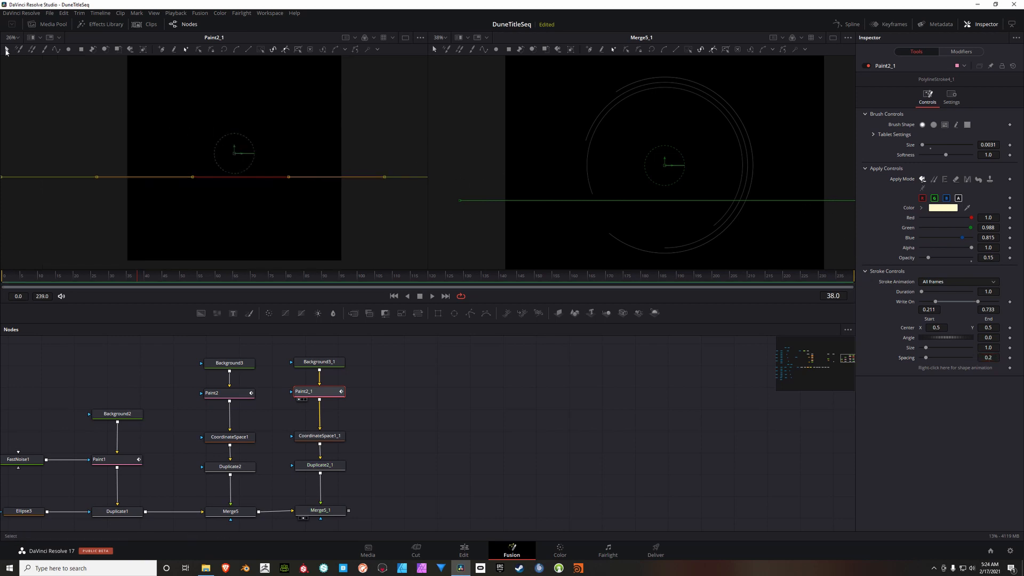
{"action": "left_click", "coordinate": [43, 93]}
{"action": "mouse_move", "coordinate": [40, 122]}
{"action": "left_mouse_down"}
{"action": "mouse_move", "coordinate": [201, 171]}
{"action": "mouse_move", "coordinate": [410, 216]}
{"action": "left_mouse_up"}
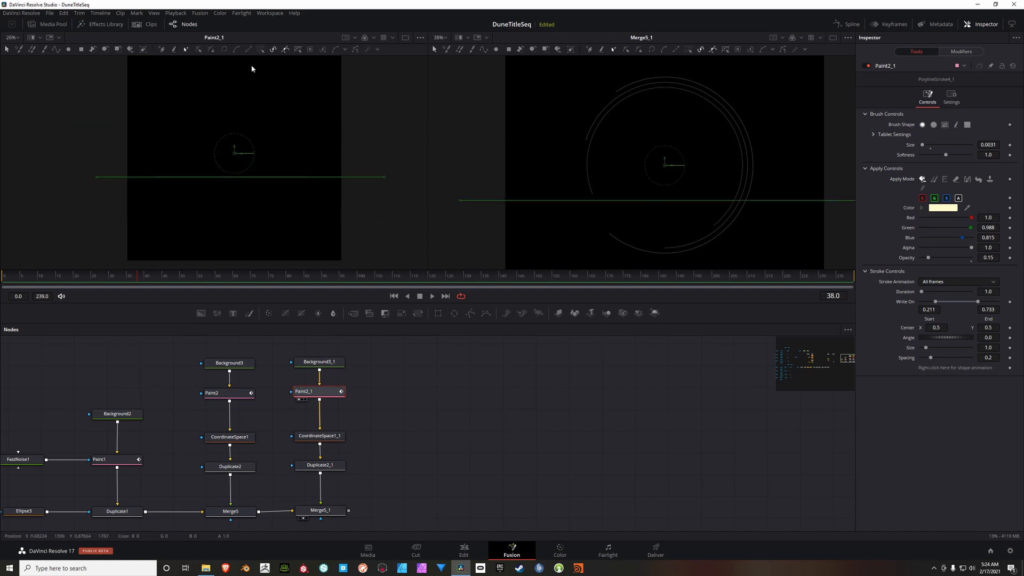
{"action": "left_click", "coordinate": [95, 176]}
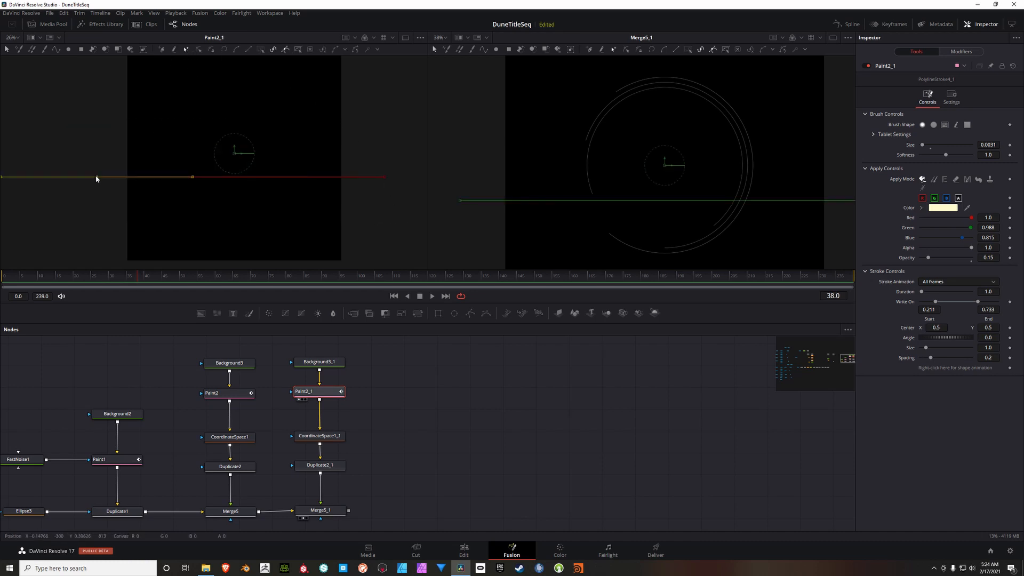
{"action": "left_click", "coordinate": [262, 51]}
{"action": "key", "text": "Up"}
{"action": "key", "text": "Up"}
{"action": "key", "text": "Up"}
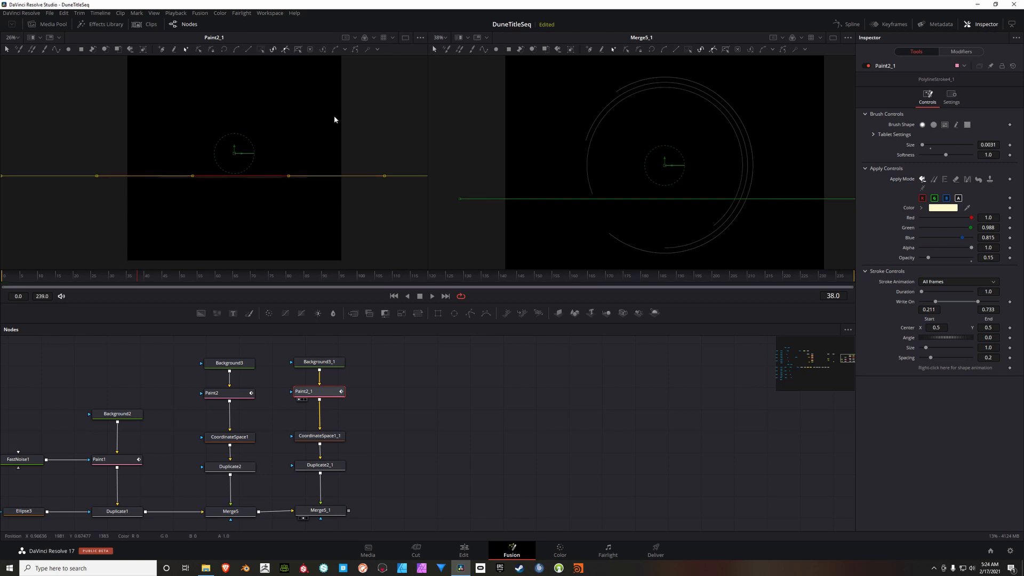
{"action": "key", "text": "Up"}
{"action": "key", "text": "Up"}
{"action": "key", "text": "Up"}
{"action": "key", "text": "Up"}
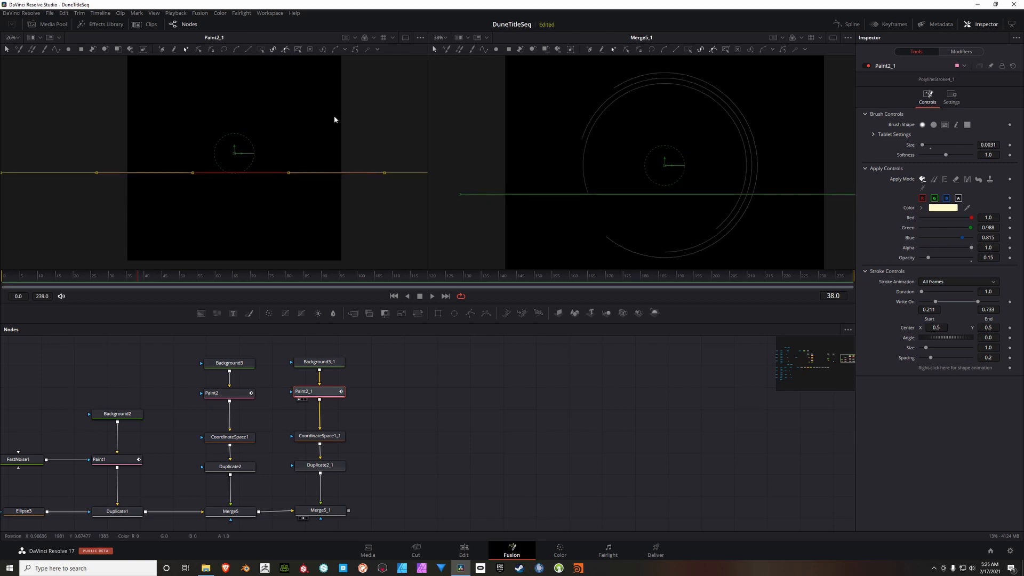
{"action": "key", "text": "Up"}
{"action": "key", "text": "Up"}
{"action": "key", "text": "Up"}
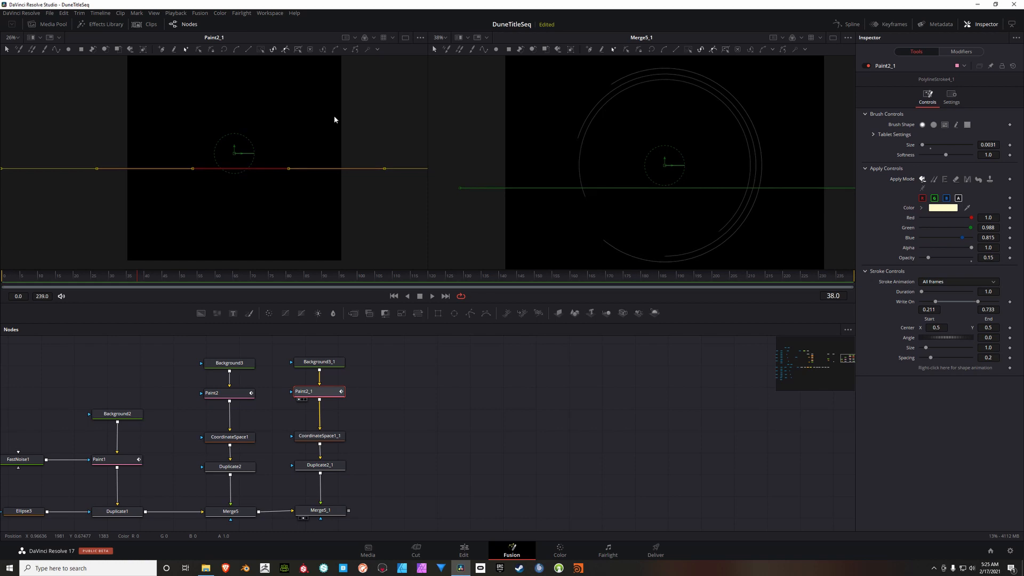
{"action": "key", "text": "Down"}
{"action": "key", "text": "Down"}
{"action": "key", "text": "Down"}
{"action": "key", "text": "Down"}
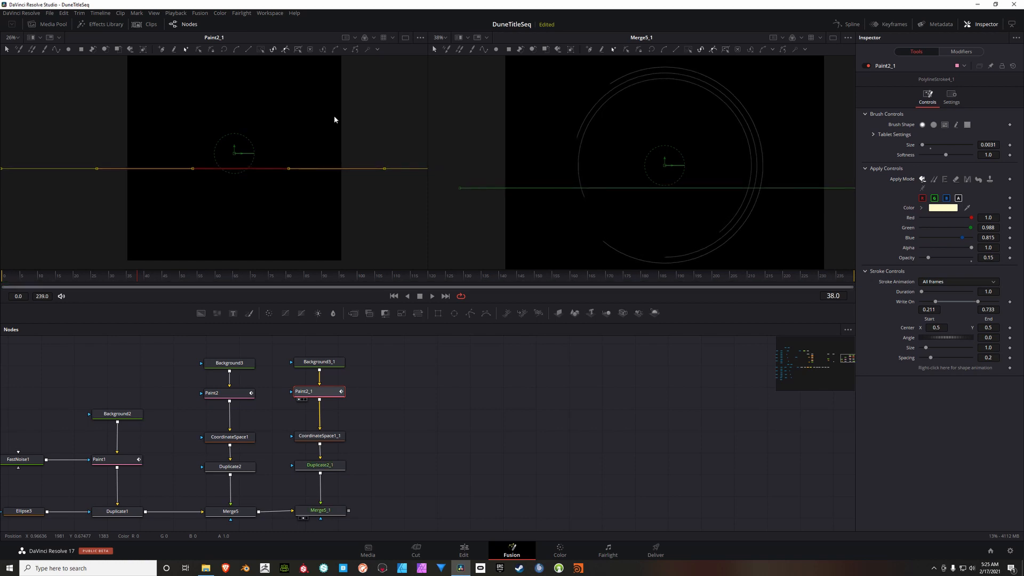
{"action": "key", "text": "Up"}
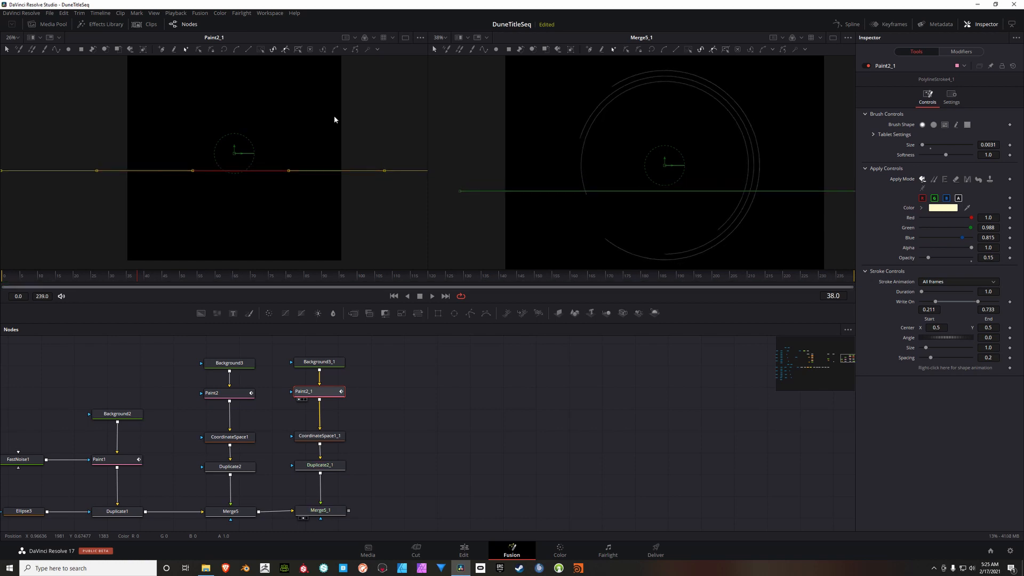
{"action": "key", "text": "Down"}
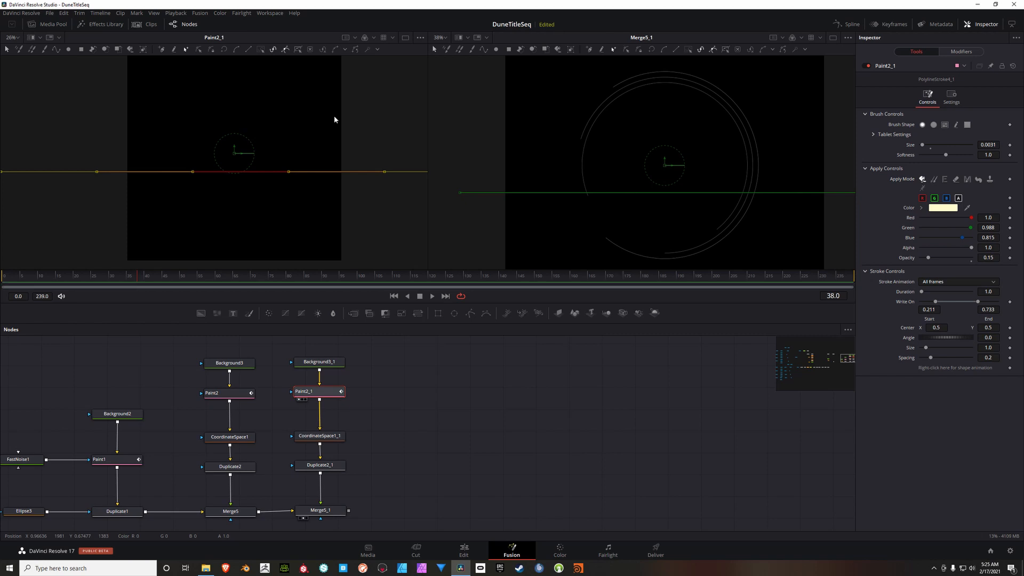
Step: Set the angle of Duplicate2_1 to 0
{"action": "left_click_drag", "start_coordinate": [397, 403], "coordinate": [363, 397]}
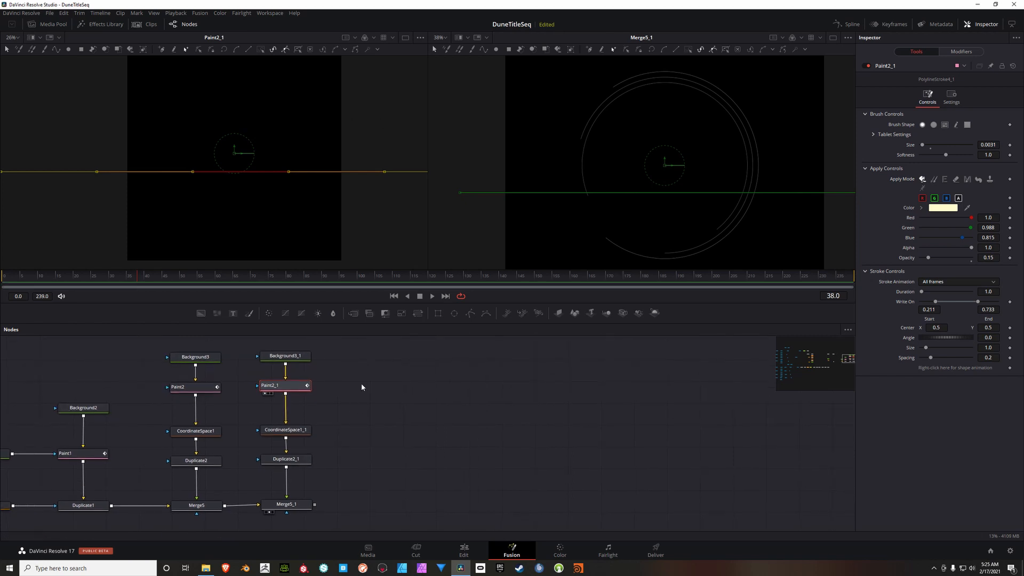
{"action": "left_click", "coordinate": [278, 461]}
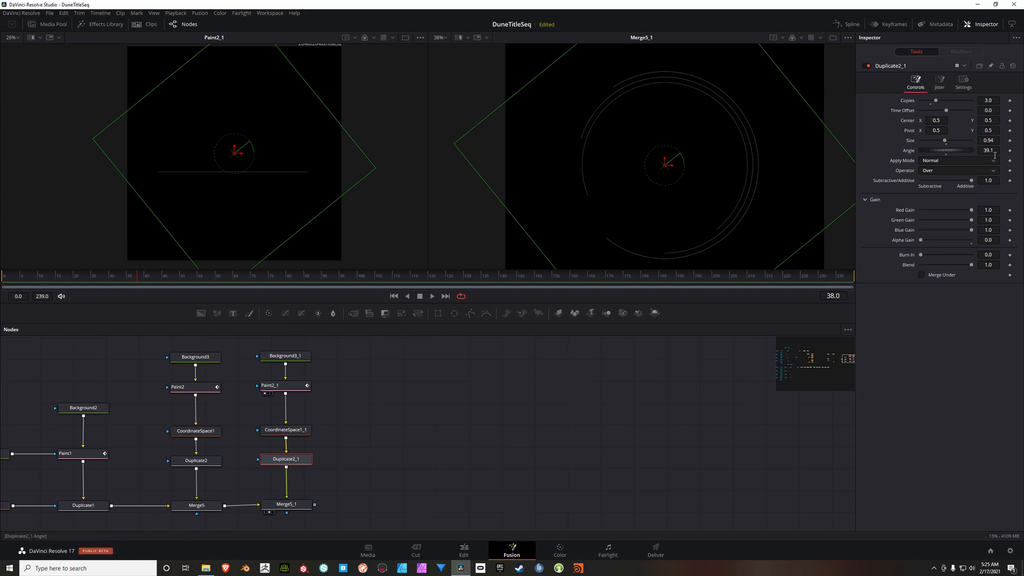
{"action": "type", "text": "0"}
{"action": "key", "text": "Tab"}
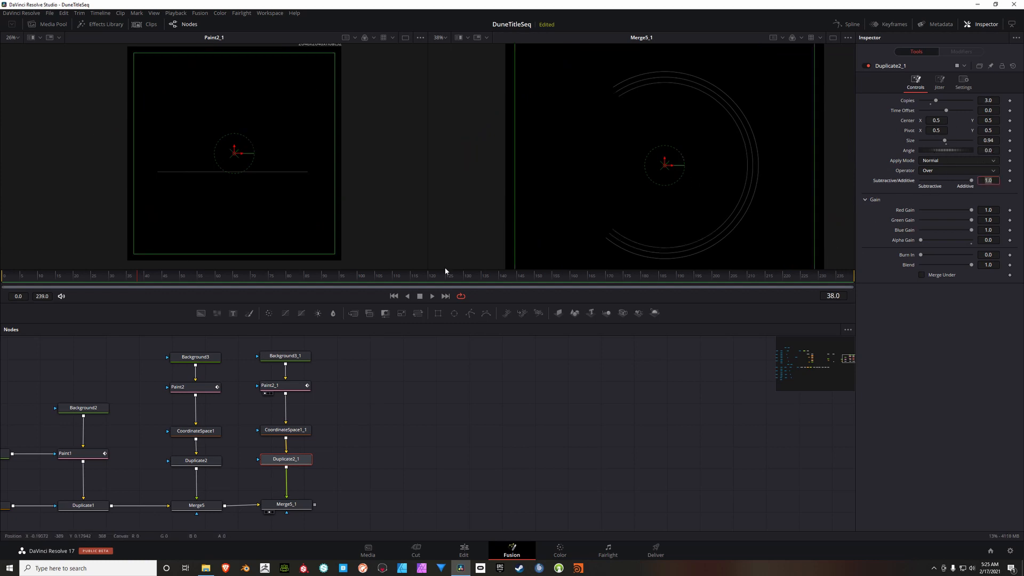
Step: Insert a Transform node between Duplicate2_1 and Merge5_1
{"action": "left_click_drag", "start_coordinate": [365, 345], "coordinate": [313, 471]}
{"action": "left_click", "coordinate": [418, 313]}
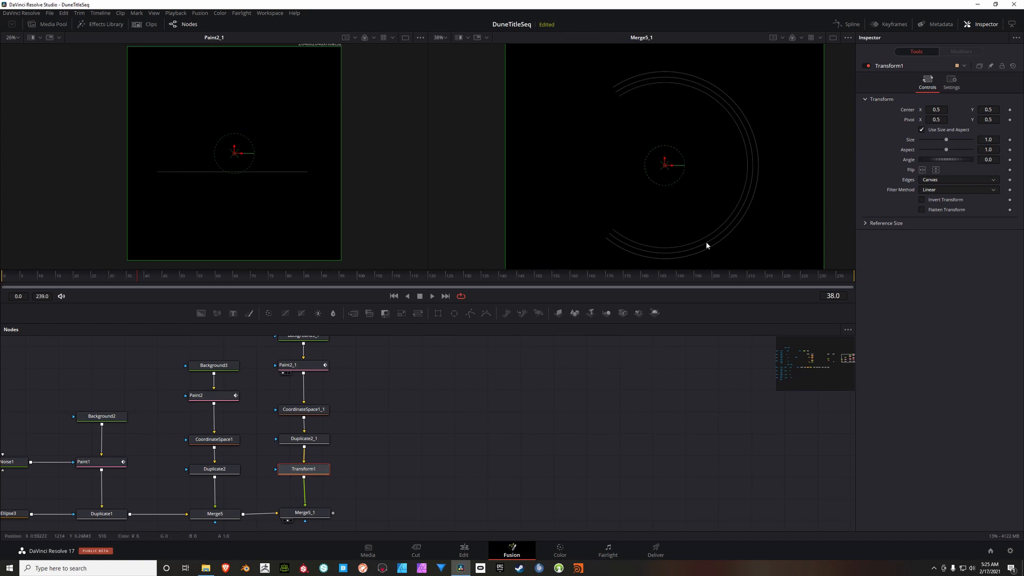
Step: Try an angle of -10.4 on Duplicate2_1 and restore it to 0
{"action": "left_click", "coordinate": [315, 441]}
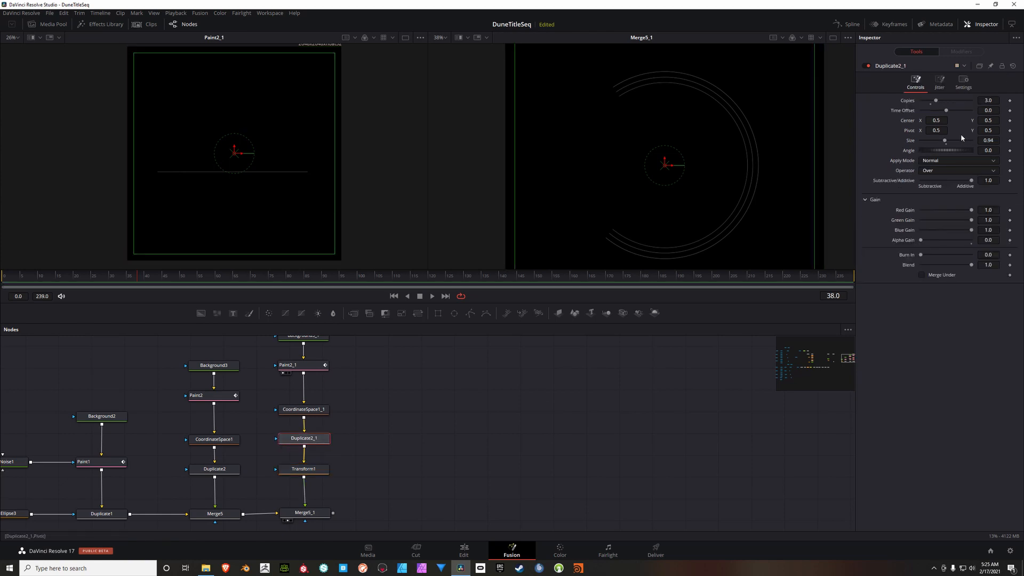
{"action": "mouse_move", "coordinate": [938, 152]}
{"action": "left_mouse_down"}
{"action": "mouse_move", "coordinate": [953, 153]}
{"action": "mouse_move", "coordinate": [938, 152]}
{"action": "left_mouse_up"}
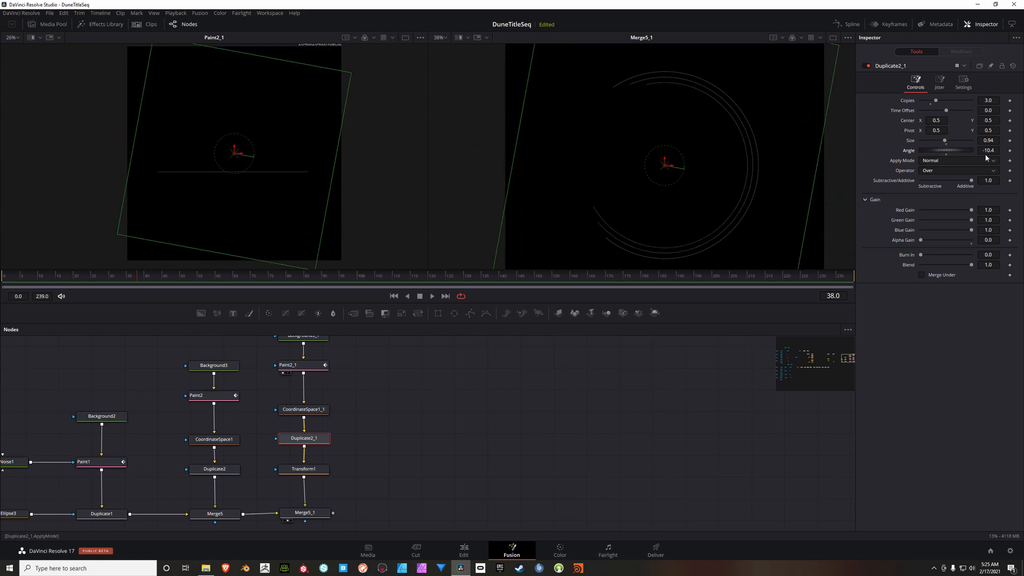
{"action": "key", "text": "Tab"}
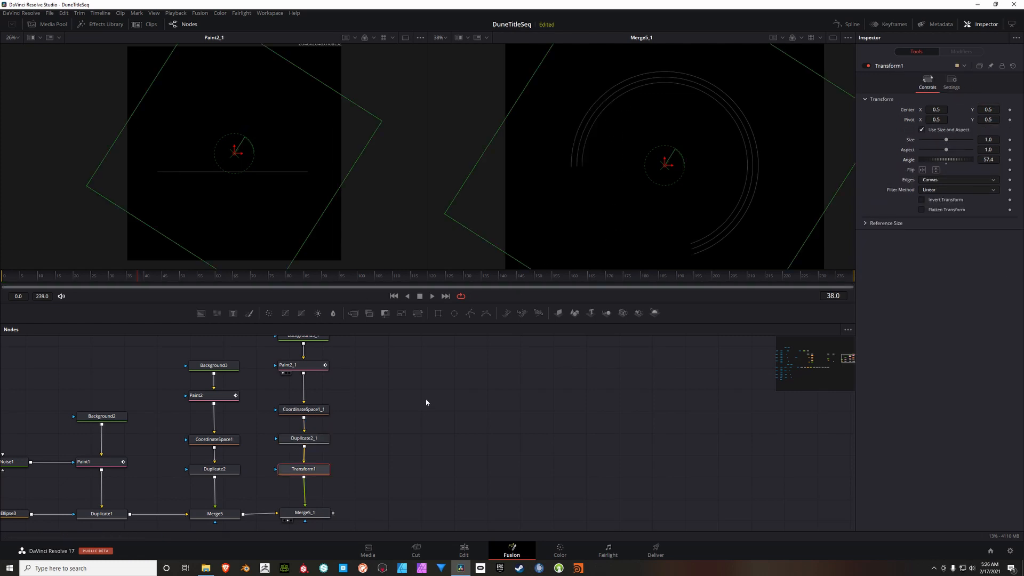
Step: Rotate the arcs by setting the angle of Transform1 to 57.4
{"action": "left_click_drag", "start_coordinate": [435, 449], "coordinate": [473, 441]}
{"action": "scroll", "coordinate": [415, 436], "scroll_direction": "down", "scroll_amount": 2}
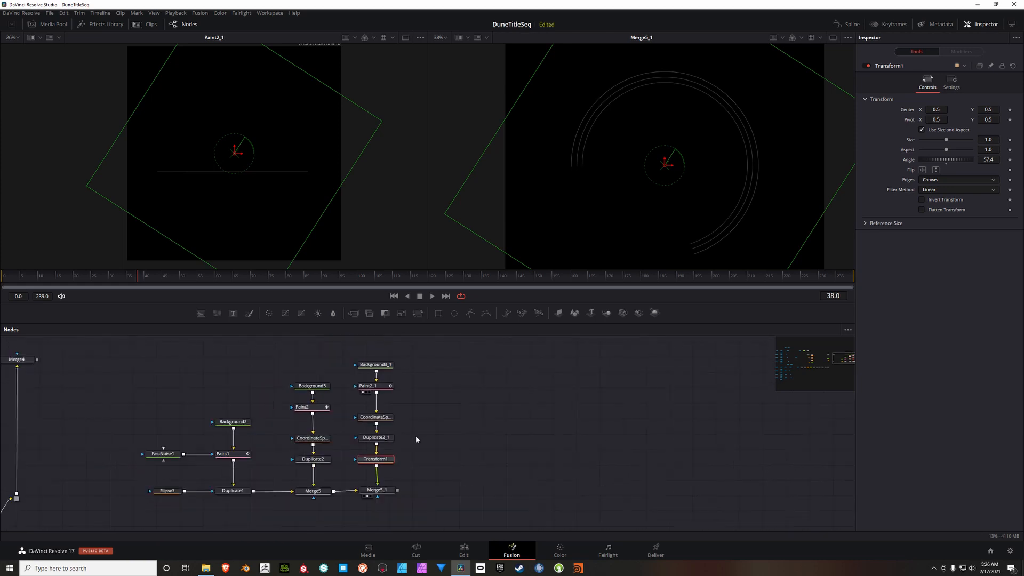
{"action": "left_click_drag", "start_coordinate": [401, 361], "coordinate": [367, 474]}
{"action": "left_click", "coordinate": [449, 435]}
{"action": "scroll", "coordinate": [406, 424], "scroll_direction": "up", "scroll_amount": 3}
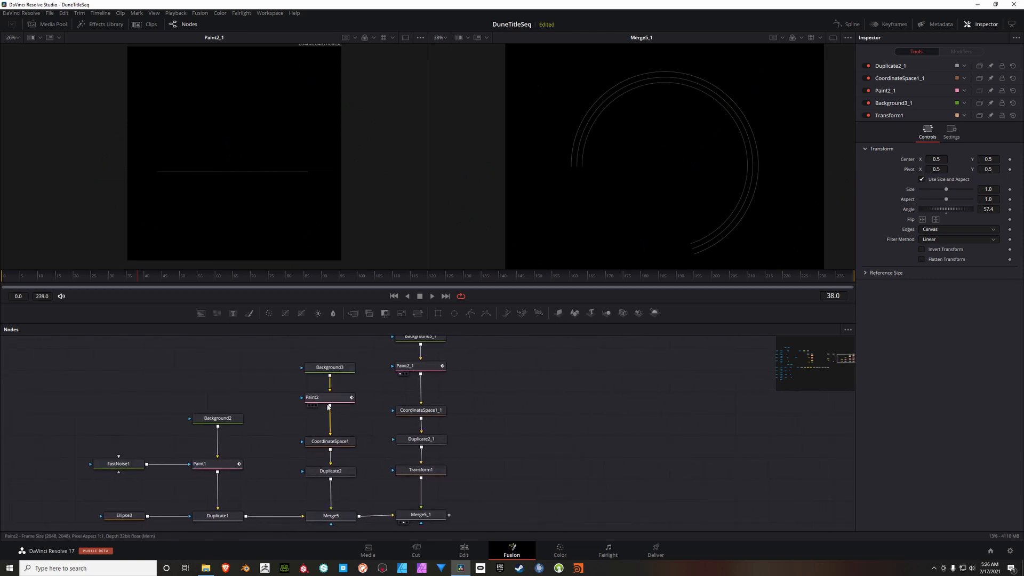
Step: Display Merge5 in the first viewer and examine the dotted circles around the masked lines
{"action": "left_click", "coordinate": [335, 474]}
{"action": "left_click", "coordinate": [336, 518]}
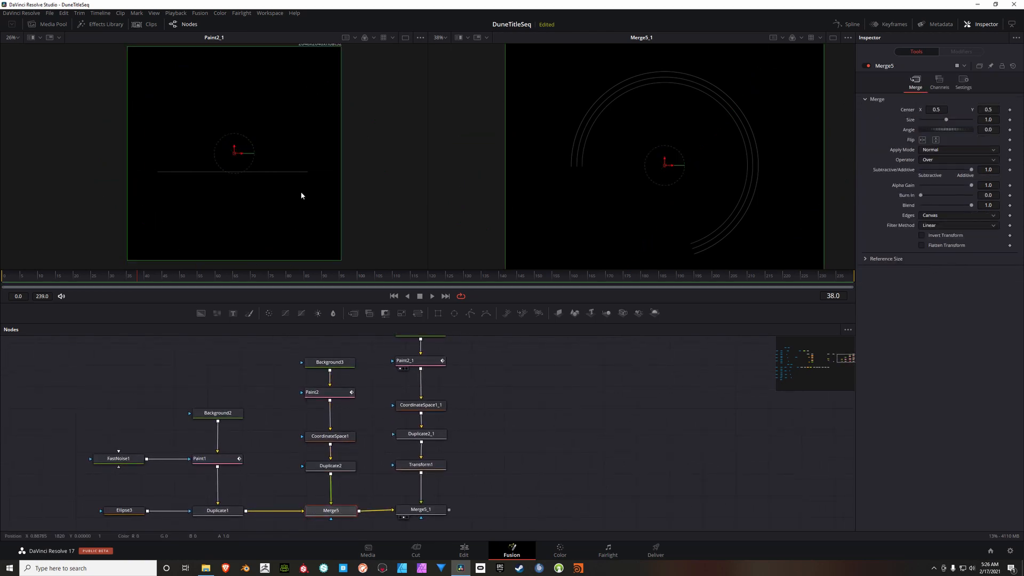
{"action": "key", "text": "1"}
{"action": "scroll", "coordinate": [223, 126], "scroll_direction": "up", "scroll_amount": 4}
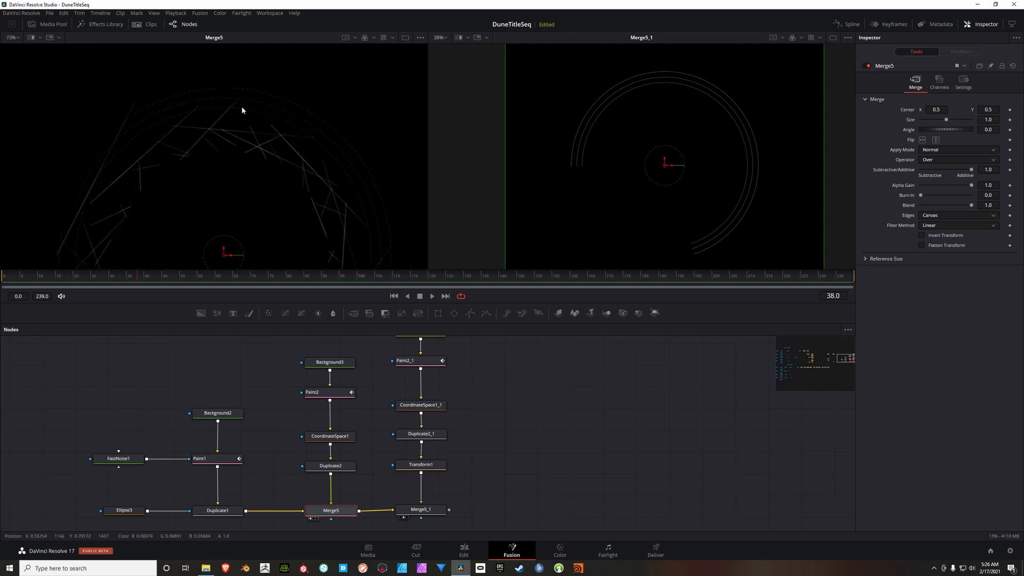
{"action": "left_click_drag", "start_coordinate": [349, 183], "coordinate": [306, 114]}
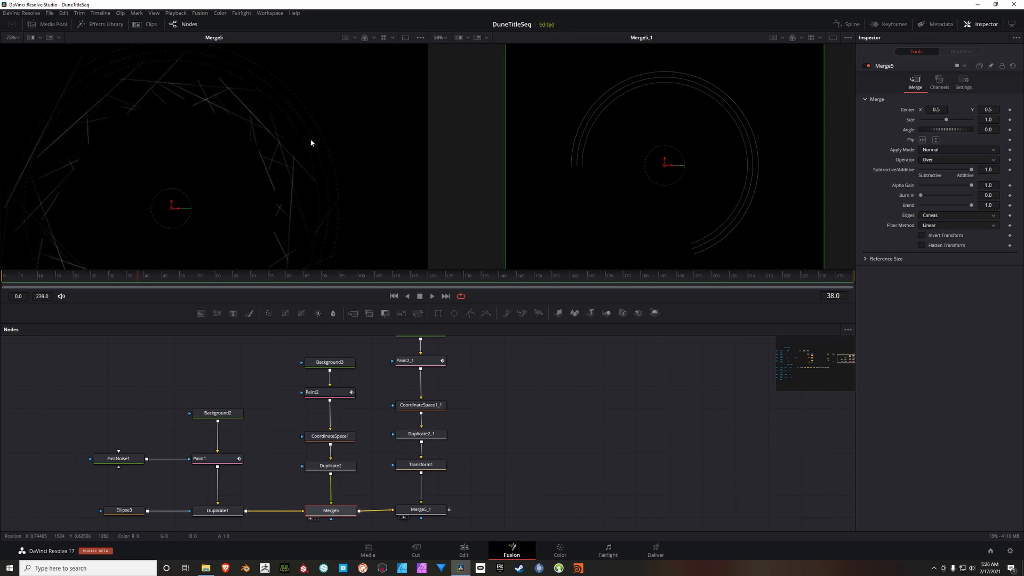
{"action": "scroll", "coordinate": [310, 168], "scroll_direction": "down", "scroll_amount": 2}
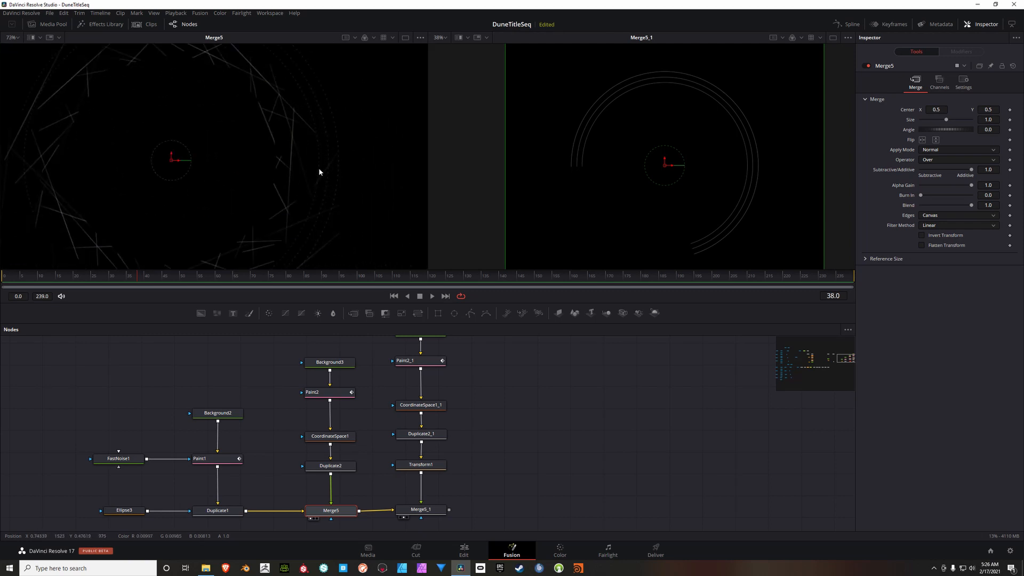
{"action": "scroll", "coordinate": [307, 166], "scroll_direction": "down", "scroll_amount": 2}
{"action": "left_click_drag", "start_coordinate": [299, 164], "coordinate": [328, 153]}
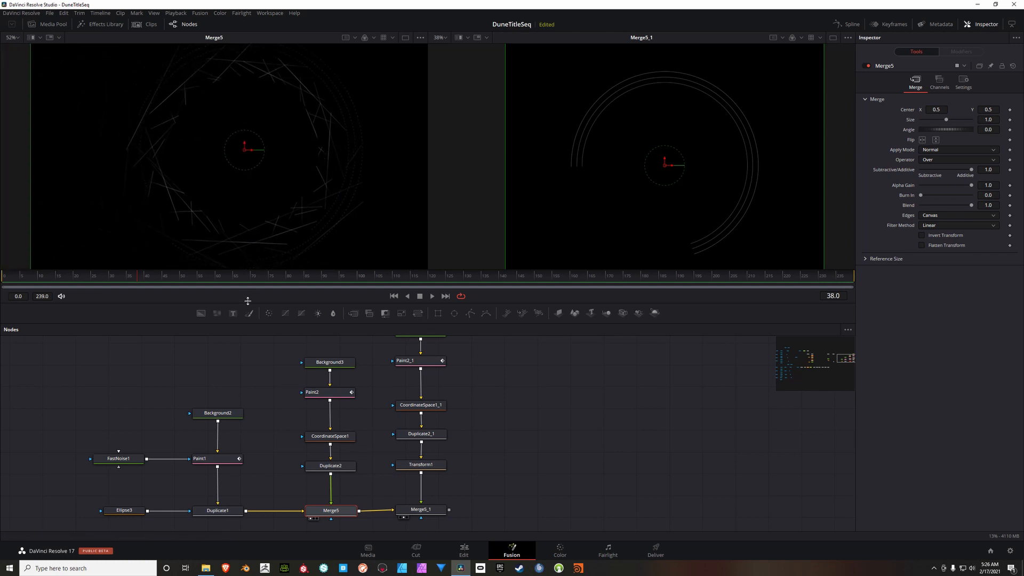
Step: Duplicate FastNoise1 and connect the copy to the mask input of Paint2
{"action": "left_click", "coordinate": [121, 460]}
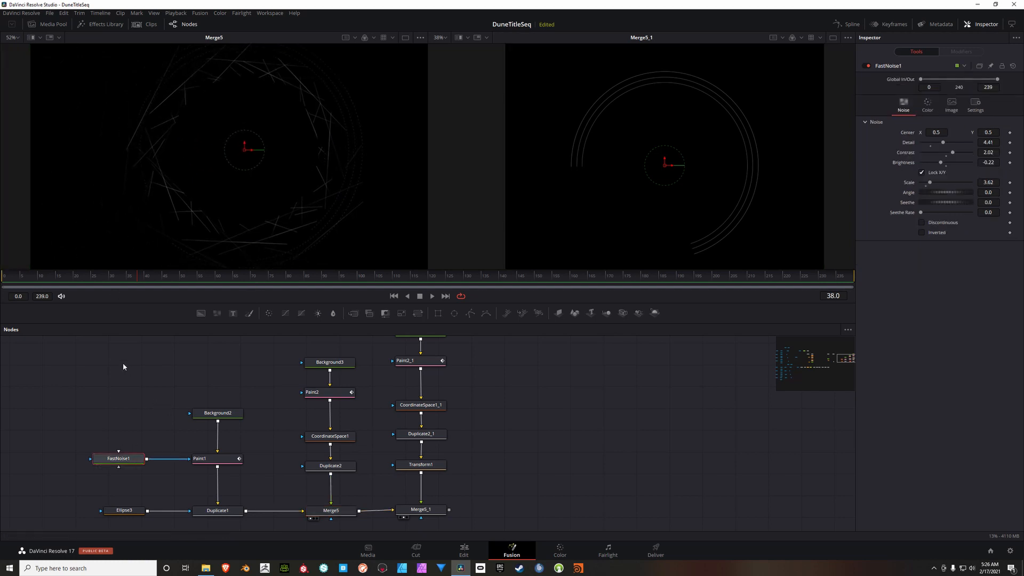
{"action": "key", "text": "ctrl+v"}
{"action": "mouse_move", "coordinate": [127, 361]}
{"action": "left_mouse_down"}
{"action": "mouse_move", "coordinate": [264, 437]}
{"action": "mouse_move", "coordinate": [262, 393]}
{"action": "mouse_move", "coordinate": [304, 395]}
{"action": "left_mouse_up"}
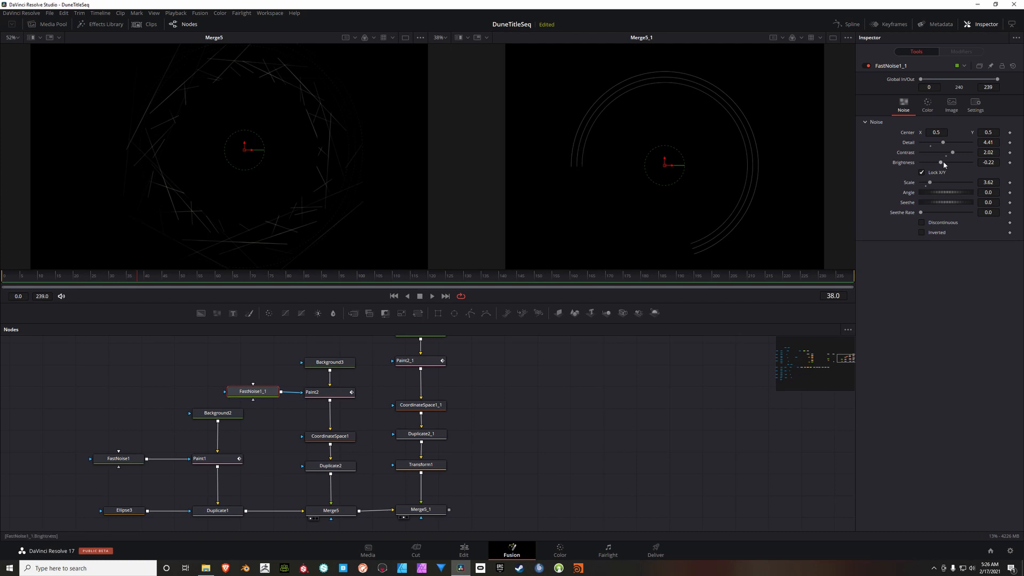
Step: Raise the brightness of FastNoise1_1 to 0.35 and check the dotted circles in Merge5
{"action": "left_click_drag", "start_coordinate": [946, 165], "coordinate": [959, 164]}
{"action": "left_click_drag", "start_coordinate": [333, 151], "coordinate": [345, 184]}
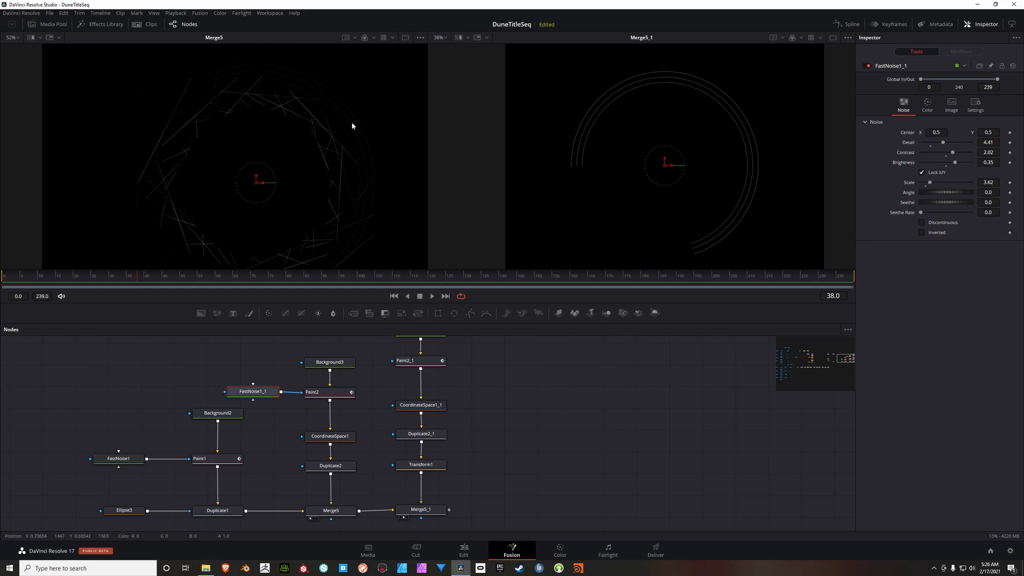
{"action": "mouse_move", "coordinate": [368, 195]}
{"action": "left_mouse_down"}
{"action": "mouse_move", "coordinate": [364, 176]}
{"action": "mouse_move", "coordinate": [350, 201]}
{"action": "left_mouse_up"}
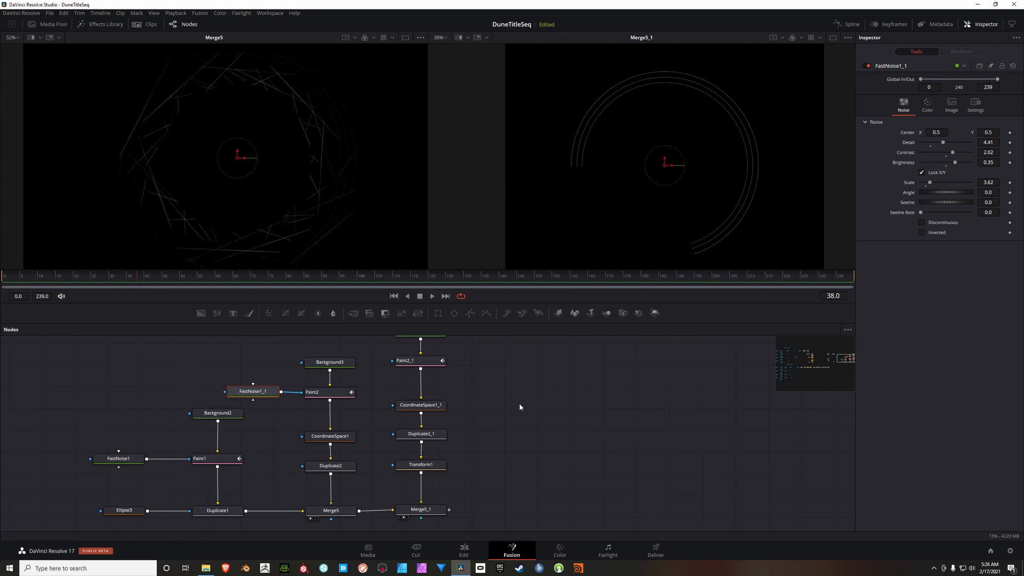
Step: Move Background3_1 and Paint2_1 further above the arc nodes, and connect a copy of FastNoise1_1 to the mask input of Paint2_1
{"action": "left_click_drag", "start_coordinate": [522, 407], "coordinate": [473, 423]}
{"action": "scroll", "coordinate": [428, 408], "scroll_direction": "down", "scroll_amount": 3}
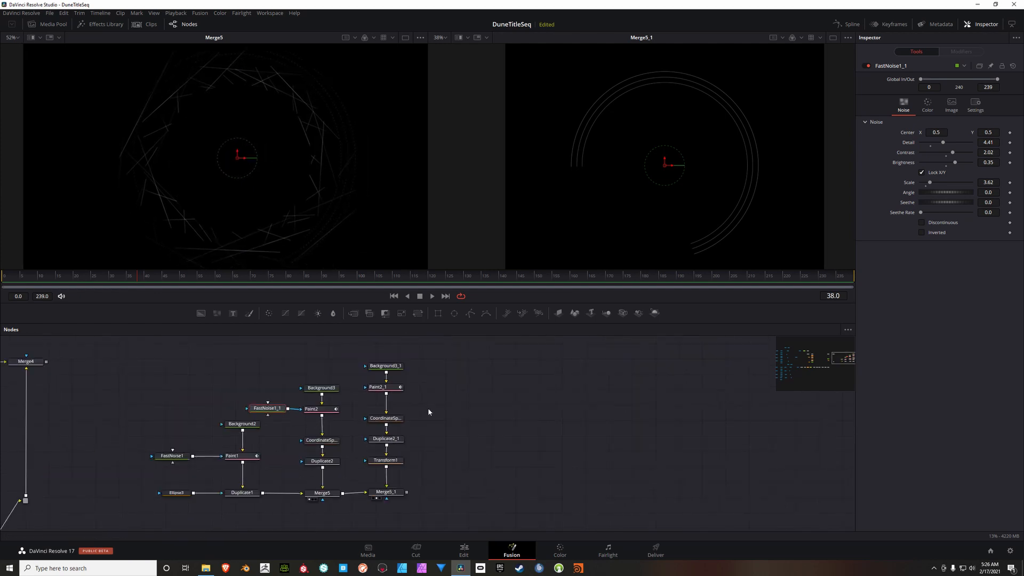
{"action": "mouse_move", "coordinate": [361, 409]}
{"action": "left_mouse_down"}
{"action": "mouse_move", "coordinate": [408, 374]}
{"action": "mouse_move", "coordinate": [379, 372]}
{"action": "left_mouse_up"}
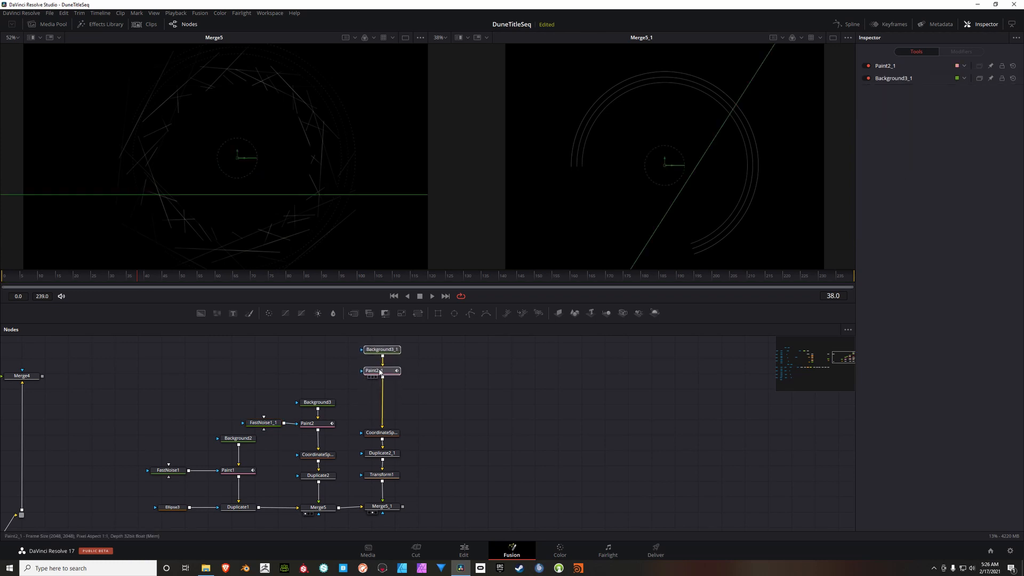
{"action": "left_click", "coordinate": [262, 422]}
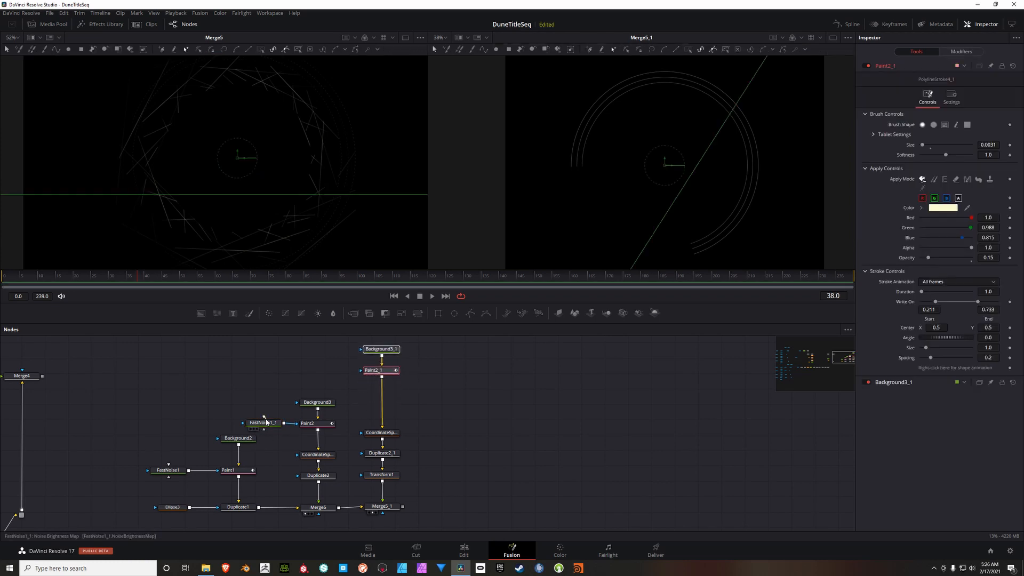
{"action": "left_click", "coordinate": [261, 357]}
{"action": "key", "text": "ctrl+v"}
{"action": "left_click_drag", "start_coordinate": [266, 367], "coordinate": [373, 370]}
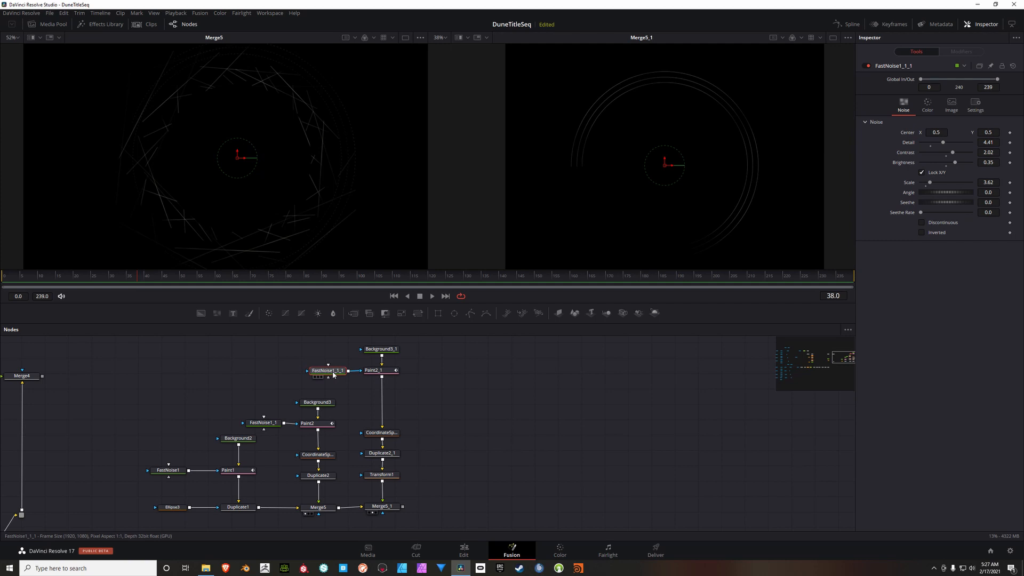
Step: Check the noise-masked arcs in Merge5_1 and make Background3_1 transparent by setting its alpha to 0.0
{"action": "scroll", "coordinate": [747, 123], "scroll_direction": "up", "scroll_amount": 2}
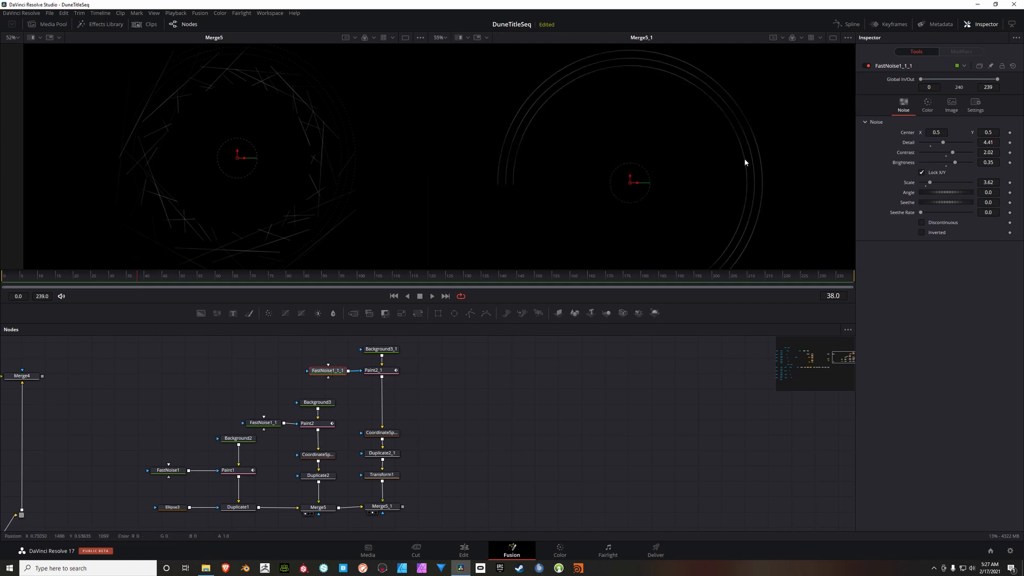
{"action": "scroll", "coordinate": [752, 176], "scroll_direction": "down", "scroll_amount": 3}
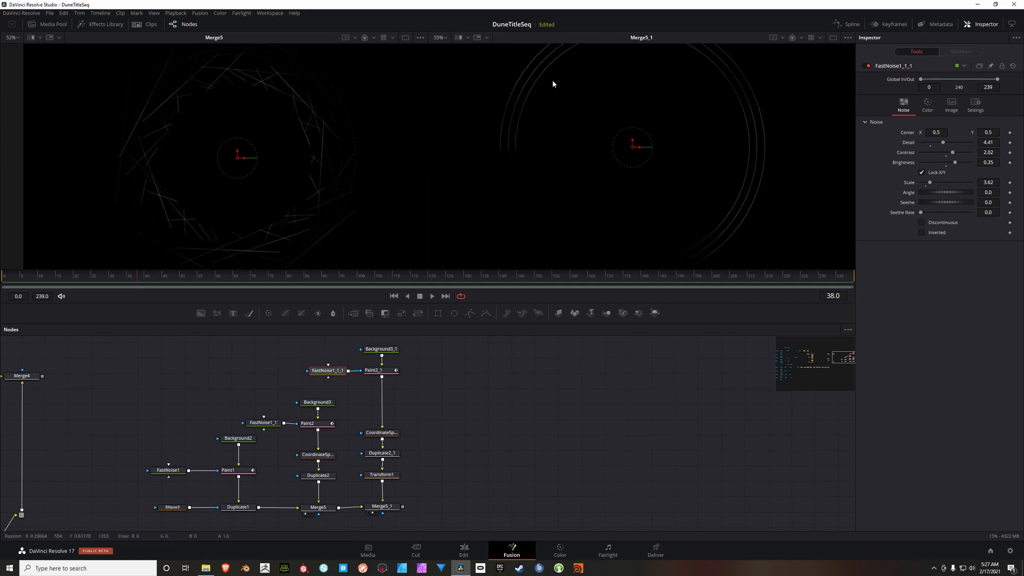
{"action": "left_click_drag", "start_coordinate": [648, 88], "coordinate": [628, 125]}
{"action": "scroll", "coordinate": [693, 166], "scroll_direction": "down", "scroll_amount": 2}
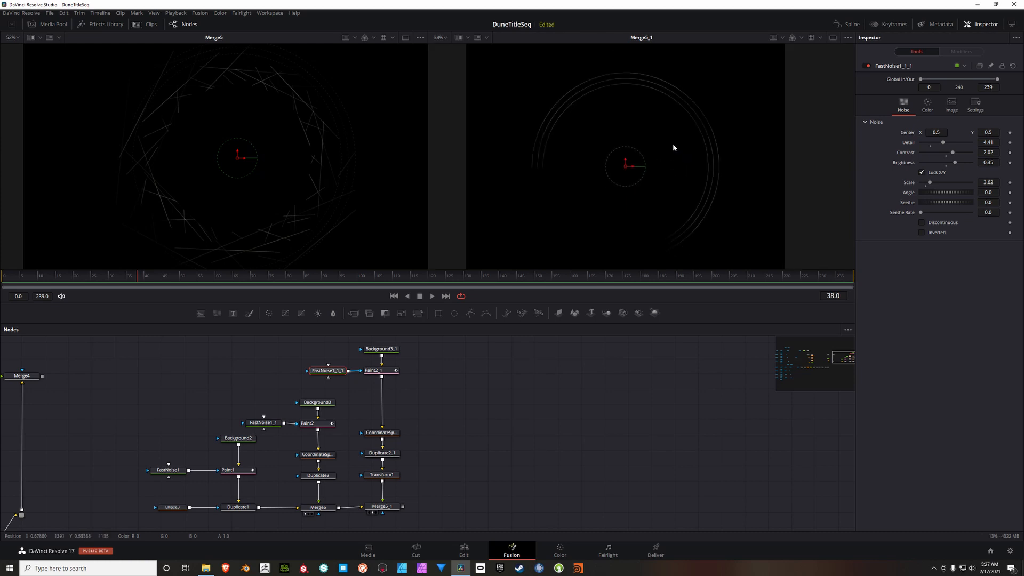
{"action": "left_click", "coordinate": [381, 350]}
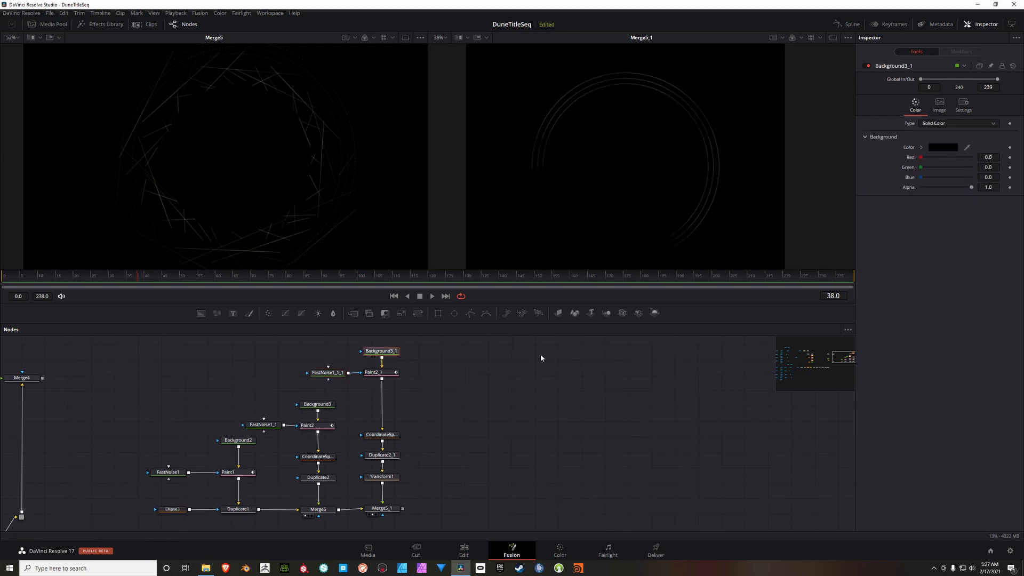
{"action": "left_click_drag", "start_coordinate": [971, 187], "coordinate": [919, 188]}
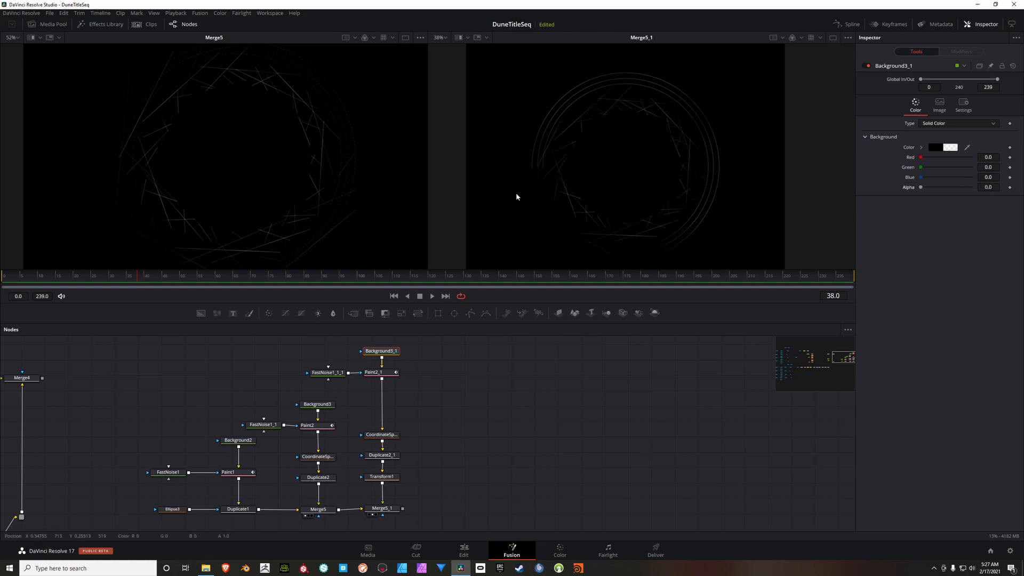
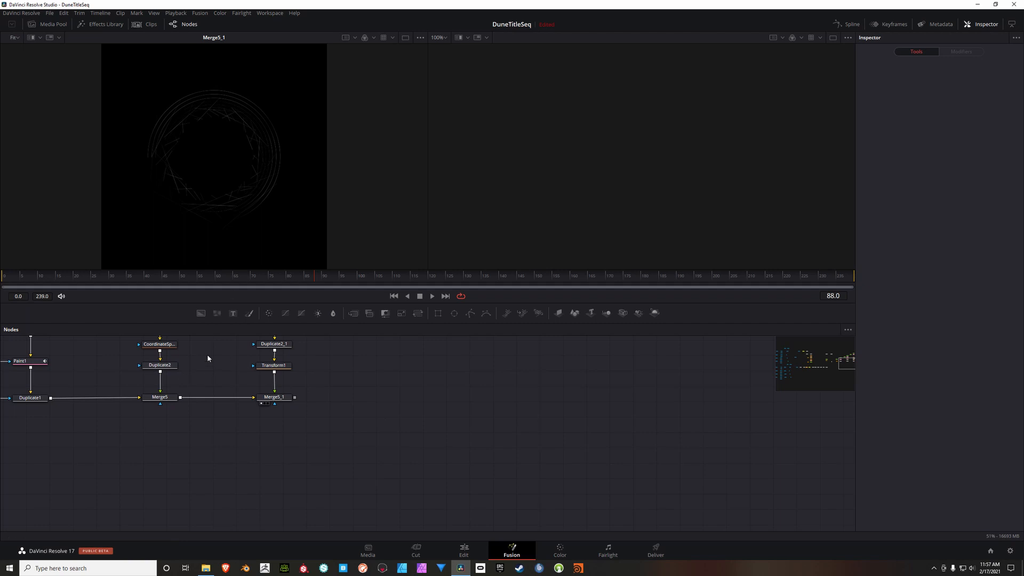
Step: Add a Background node below the merge row, with auto resolution off and its size set to 2048 by 2048
{"action": "left_click", "coordinate": [201, 314]}
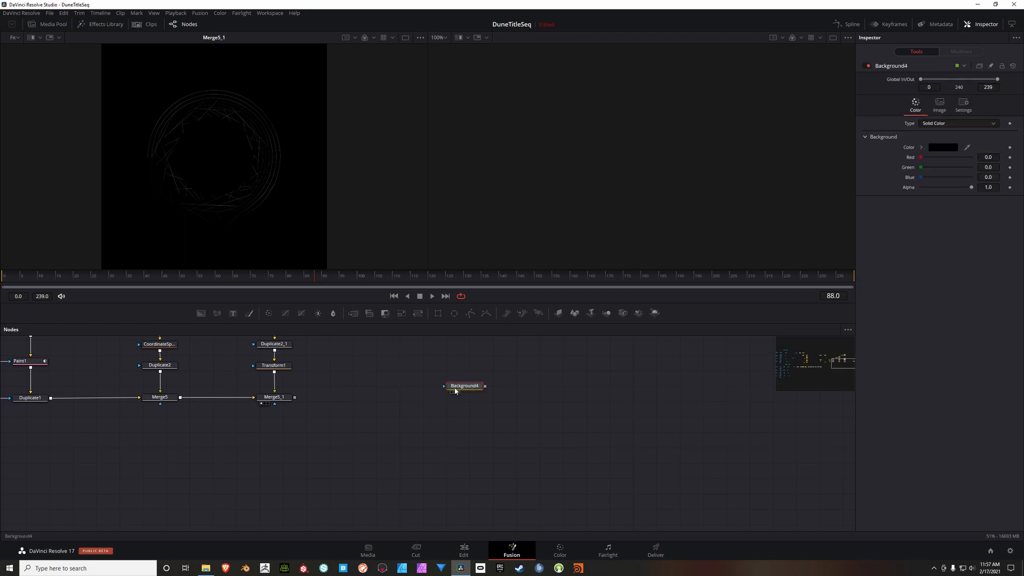
{"action": "left_click_drag", "start_coordinate": [465, 386], "coordinate": [408, 475]}
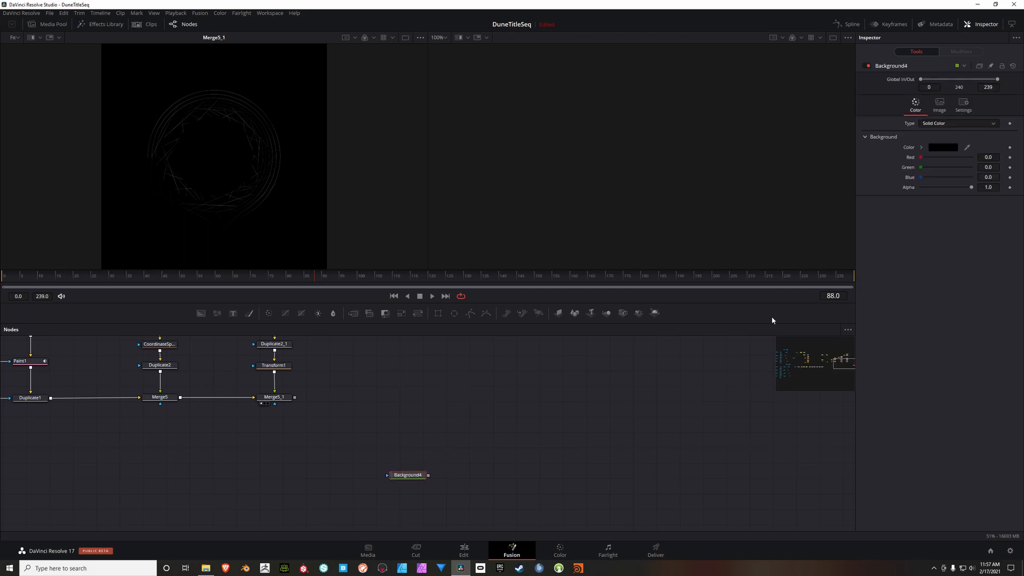
{"action": "left_click", "coordinate": [941, 105]}
{"action": "left_click", "coordinate": [940, 180]}
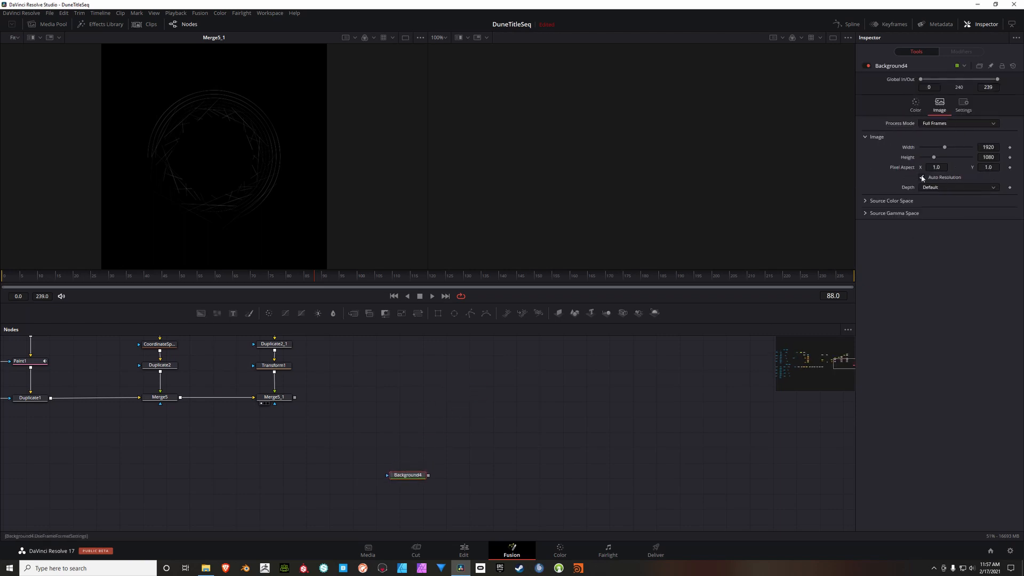
{"action": "left_click", "coordinate": [995, 150]}
{"action": "type", "text": "2048"}
{"action": "key", "text": "Tab"}
{"action": "type", "text": "2048"}
{"action": "key", "text": "Return"}
Step: Colour Background4 with red 0.373, green 0.243 and blue 0.156, and show it in the second viewer
{"action": "left_click_drag", "start_coordinate": [398, 477], "coordinate": [389, 469]}
{"action": "left_click", "coordinate": [915, 104]}
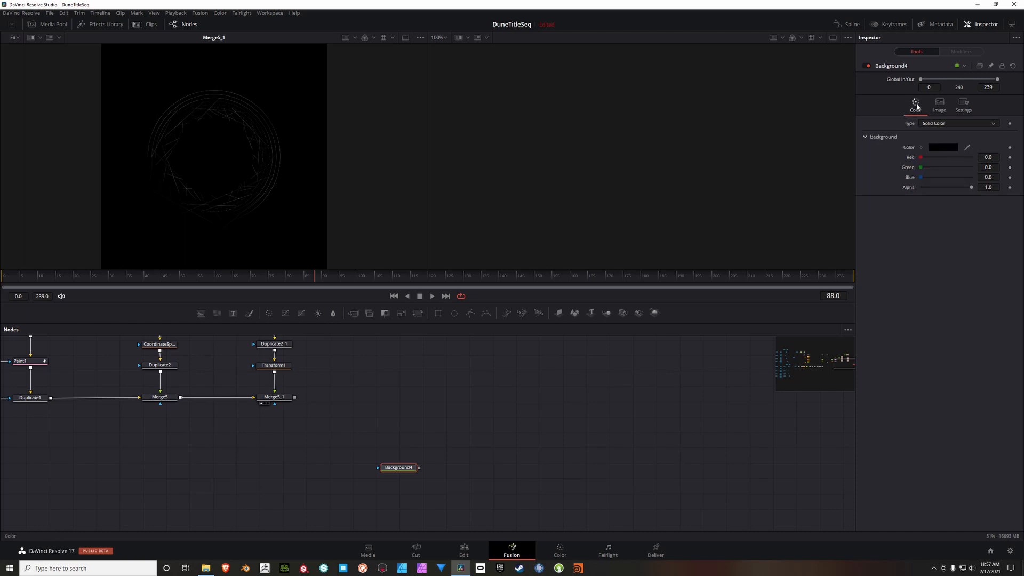
{"action": "left_click", "coordinate": [993, 158]}
{"action": "type", "text": ".373"}
{"action": "left_click", "coordinate": [994, 169]}
{"action": "type", "text": ".243"}
{"action": "left_click", "coordinate": [991, 178]}
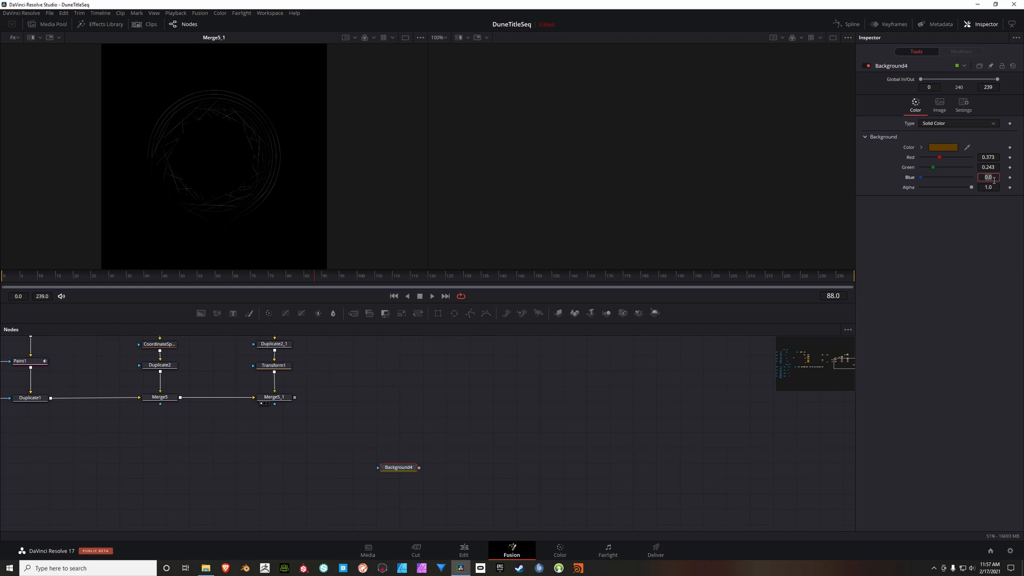
{"action": "type", "text": ".156"}
{"action": "key", "text": "Tab"}
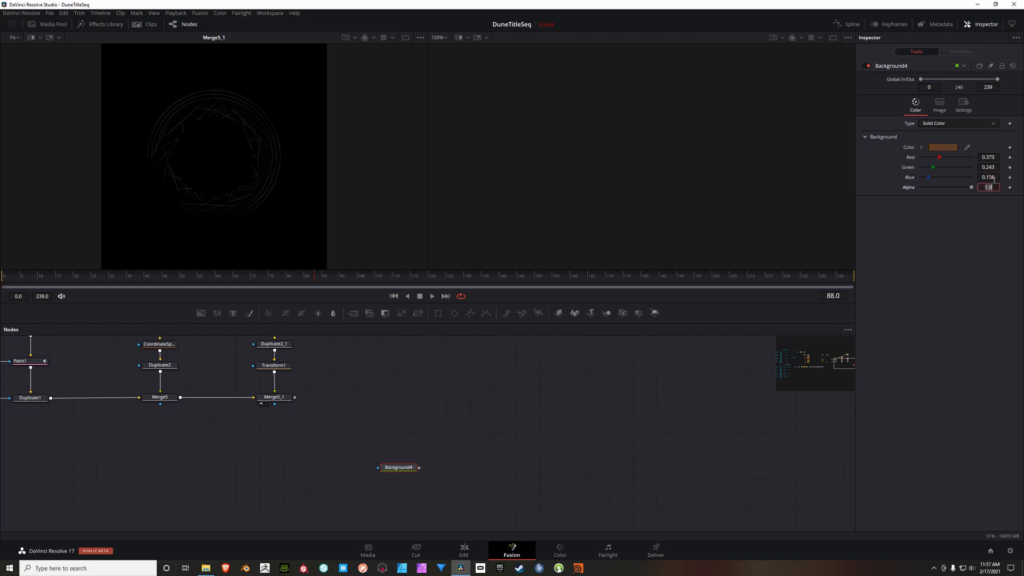
{"action": "left_click_drag", "start_coordinate": [402, 469], "coordinate": [400, 466]}
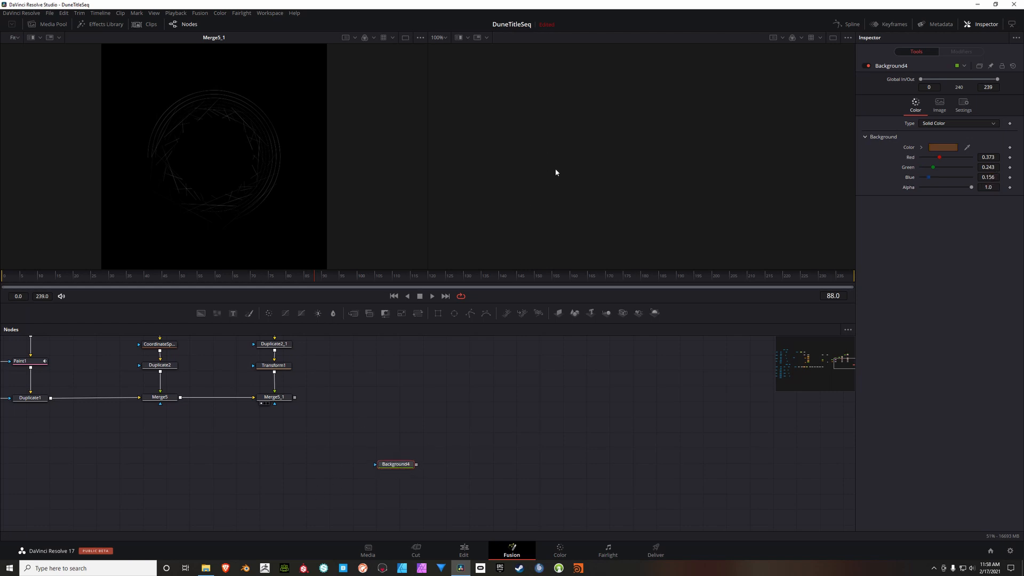
{"action": "key", "text": "2"}
Step: Reposition Background4 and add an Ellipse mask beside it, connected to its mask input
{"action": "mouse_move", "coordinate": [454, 440]}
{"action": "left_mouse_down"}
{"action": "mouse_move", "coordinate": [494, 418]}
{"action": "mouse_move", "coordinate": [441, 453]}
{"action": "left_mouse_up"}
{"action": "left_click_drag", "start_coordinate": [467, 421], "coordinate": [496, 426]}
{"action": "left_click_drag", "start_coordinate": [463, 455], "coordinate": [500, 429]}
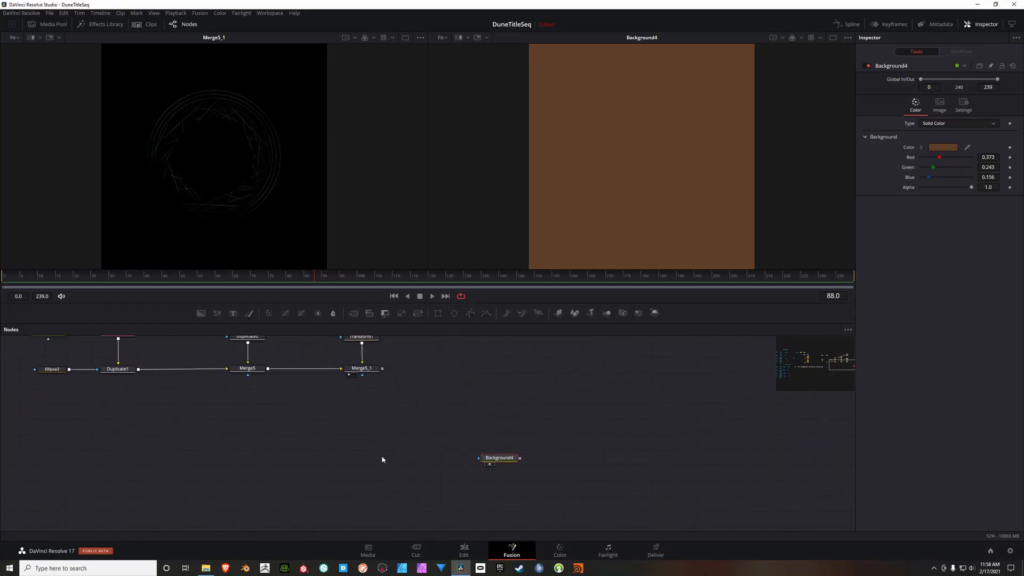
{"action": "right_click", "coordinate": [410, 433]}
{"action": "mouse_move", "coordinate": [481, 437]}
{"action": "mouse_move", "coordinate": [544, 363]}
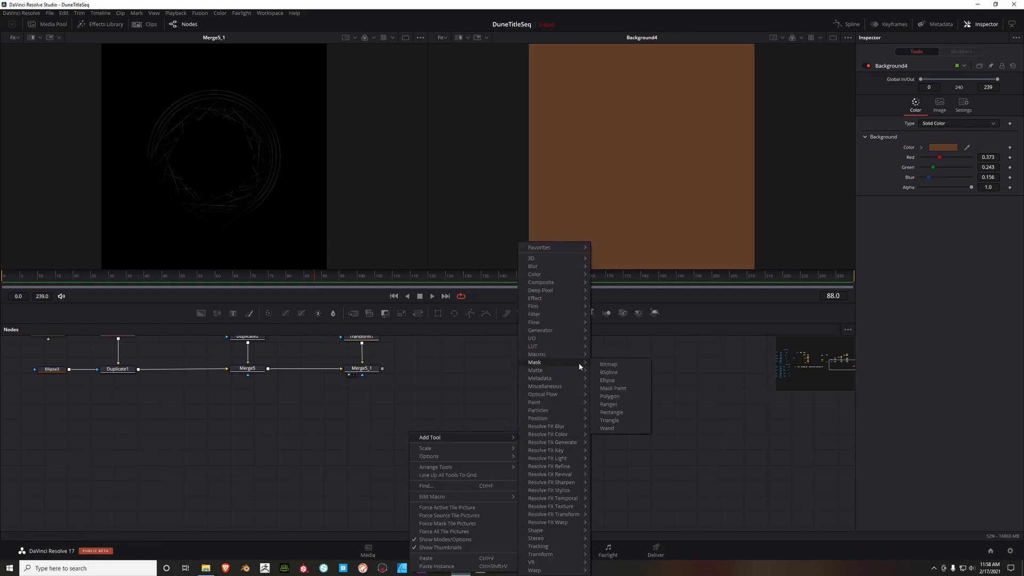
{"action": "left_click", "coordinate": [603, 378]}
{"action": "left_click_drag", "start_coordinate": [409, 431], "coordinate": [448, 458]}
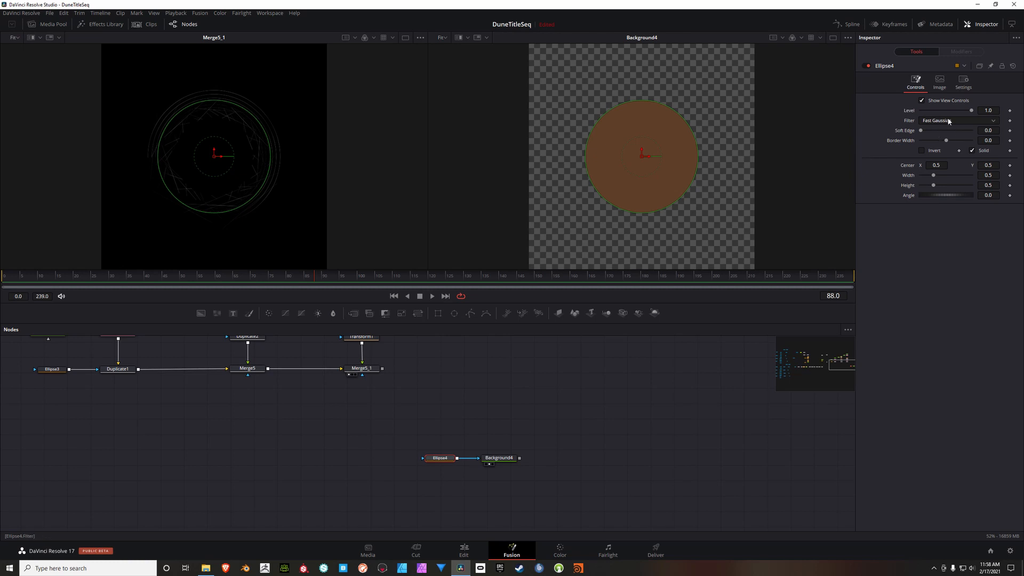
Step: Set Ellipse4's soft edge to 0.022 and both its width and height to 0.29
{"action": "left_click", "coordinate": [994, 133]}
{"action": "type", "text": "0.22"}
{"action": "left_click", "coordinate": [990, 142]}
{"action": "type", "text": ".022"}
{"action": "key", "text": "Tab"}
{"action": "left_click", "coordinate": [991, 176]}
{"action": "type", "text": ".29"}
{"action": "left_click", "coordinate": [992, 186]}
{"action": "key", "text": "BackSpace"}
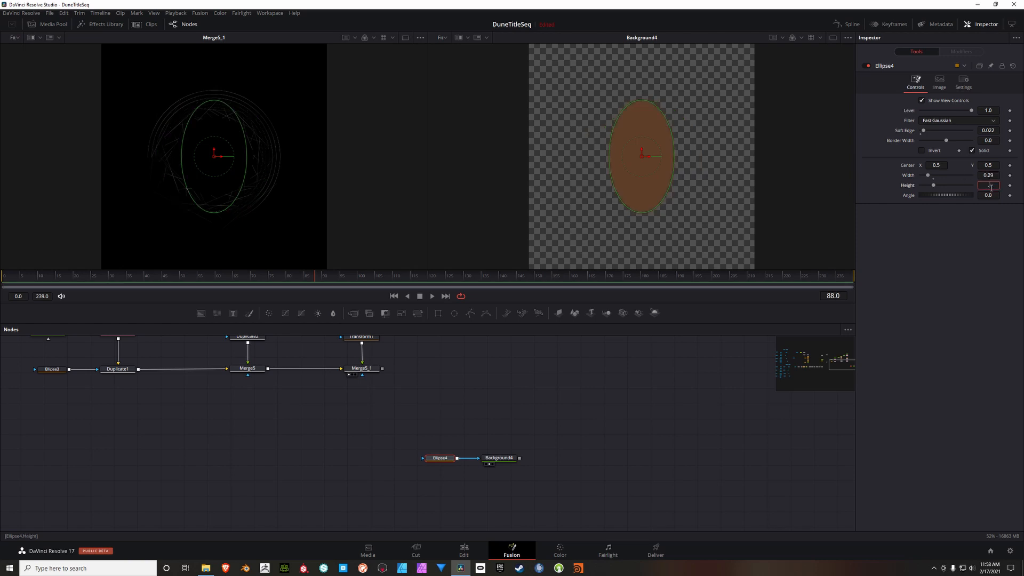
{"action": "type", "text": ".29"}
{"action": "key", "text": "Tab"}
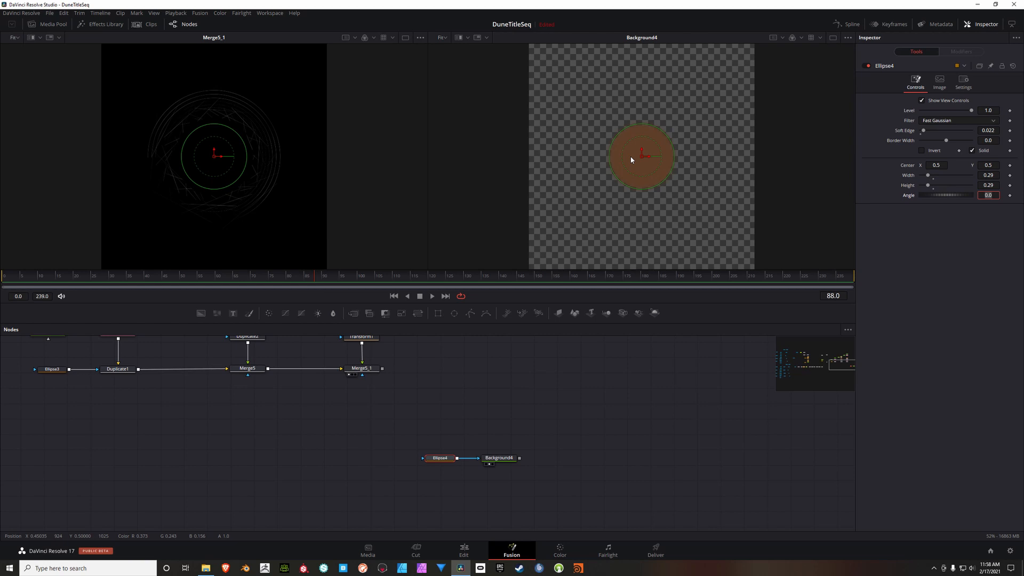
{"action": "scroll", "coordinate": [643, 156], "scroll_direction": "up", "scroll_amount": 1}
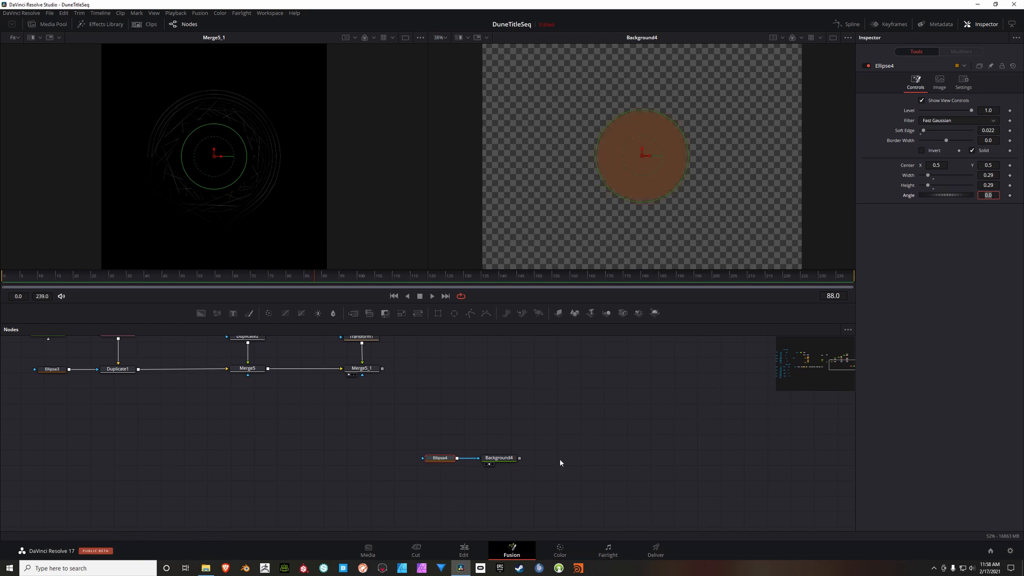
Step: Add a Glow node above Background4, feed Background4 into it and show the glow in the first viewer
{"action": "left_click_drag", "start_coordinate": [540, 455], "coordinate": [416, 465]}
{"action": "left_click", "coordinate": [416, 464]}
{"action": "left_click_drag", "start_coordinate": [494, 439], "coordinate": [472, 448]}
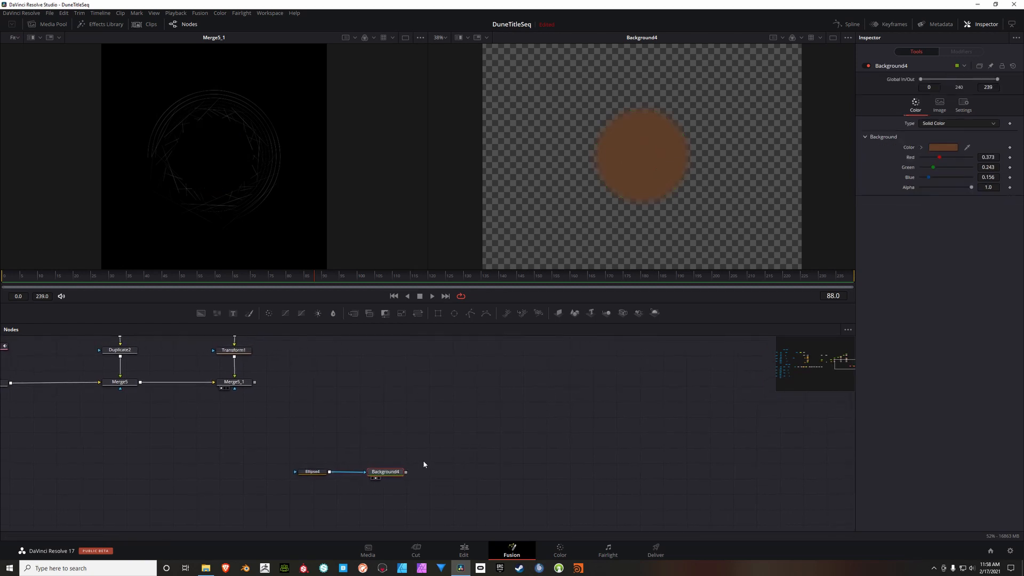
{"action": "right_click", "coordinate": [416, 400]}
{"action": "mouse_move", "coordinate": [430, 406]}
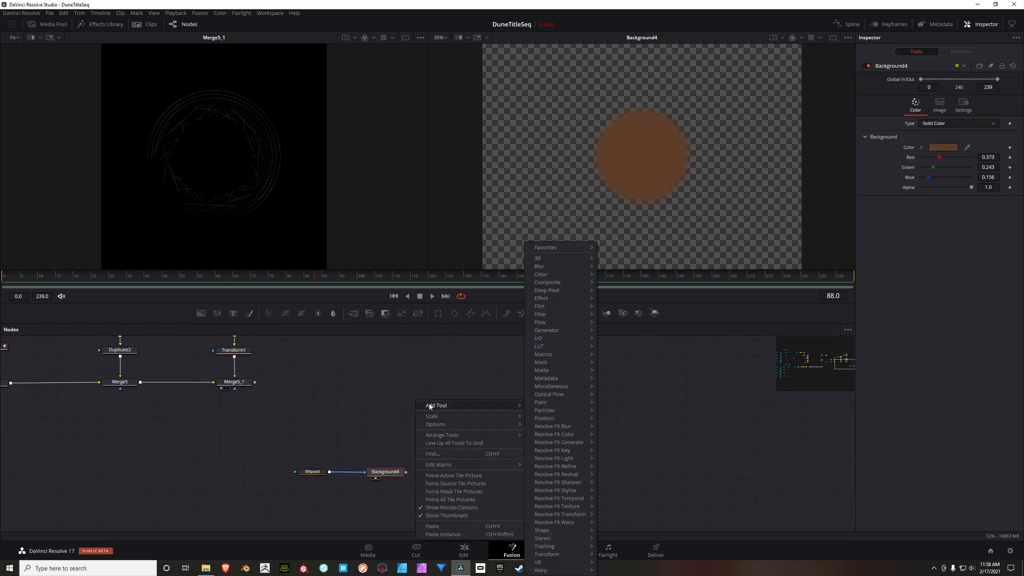
{"action": "mouse_move", "coordinate": [553, 266]}
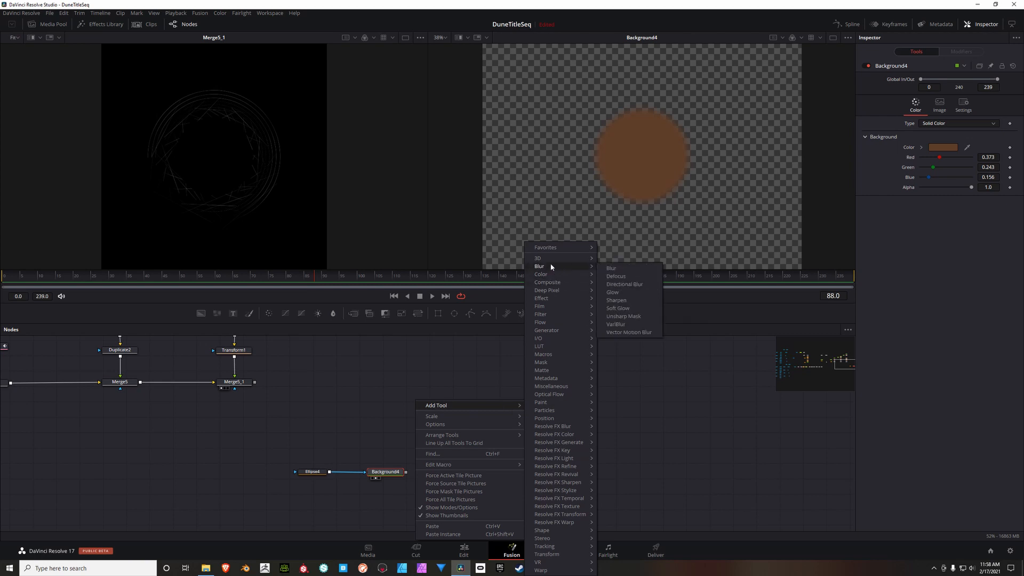
{"action": "left_click", "coordinate": [619, 294]}
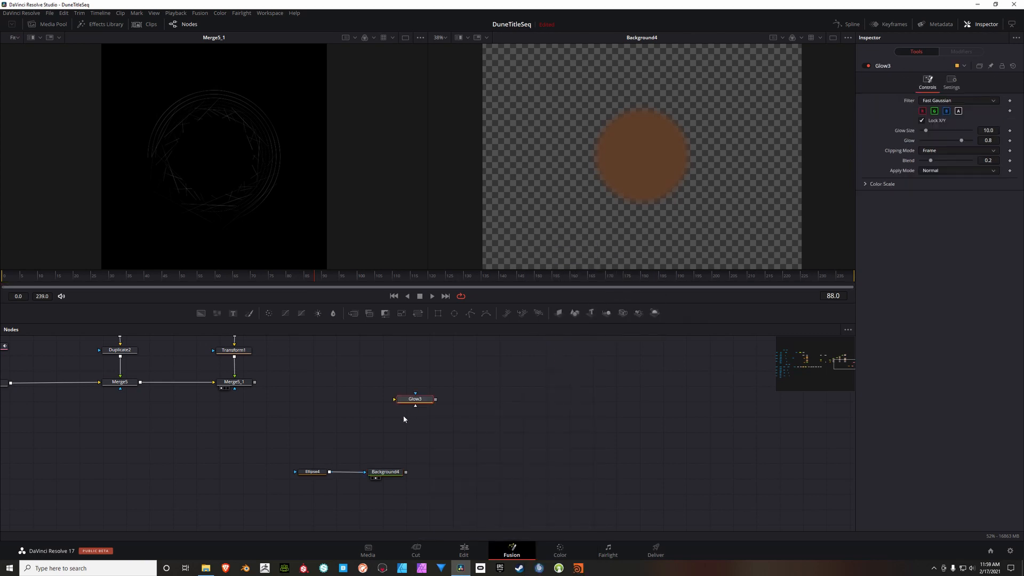
{"action": "left_click_drag", "start_coordinate": [414, 412], "coordinate": [315, 191]}
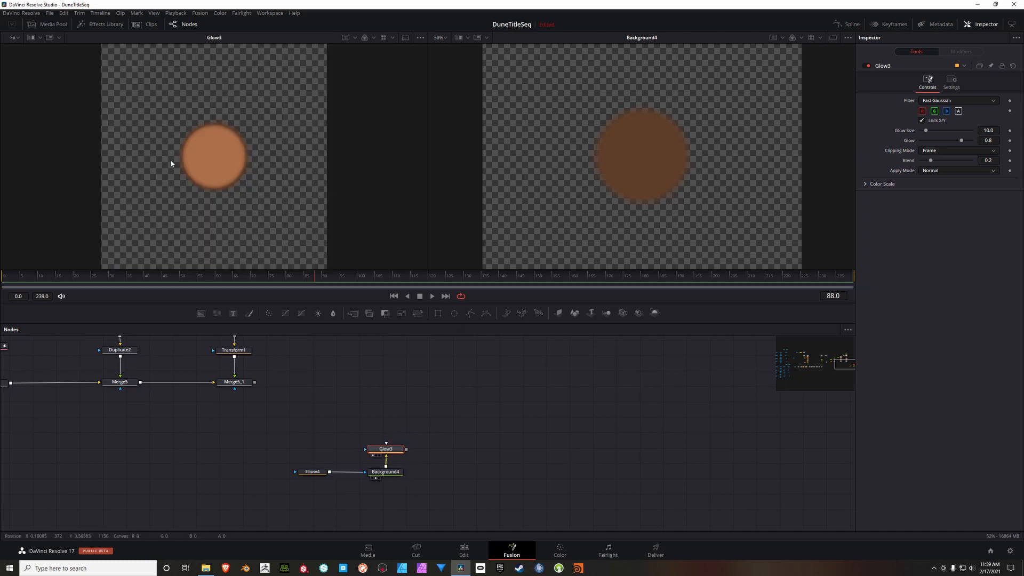
Step: Set Glow3's glow size to 11, glow to 1.0 and blend to 0.008
{"action": "scroll", "coordinate": [206, 161], "scroll_direction": "up", "scroll_amount": 3}
{"action": "scroll", "coordinate": [238, 160], "scroll_direction": "down", "scroll_amount": 3}
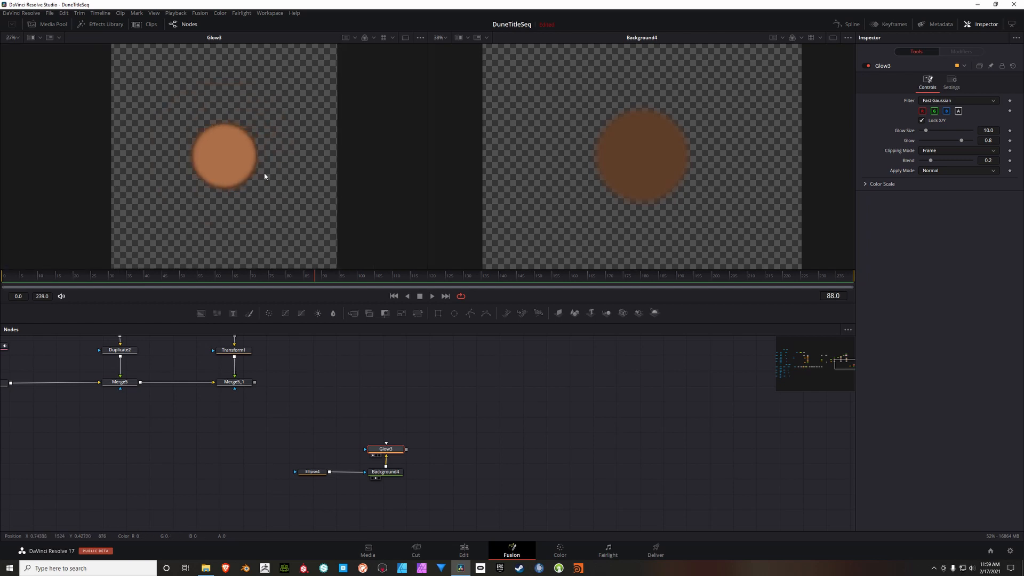
{"action": "left_click_drag", "start_coordinate": [264, 176], "coordinate": [250, 177]}
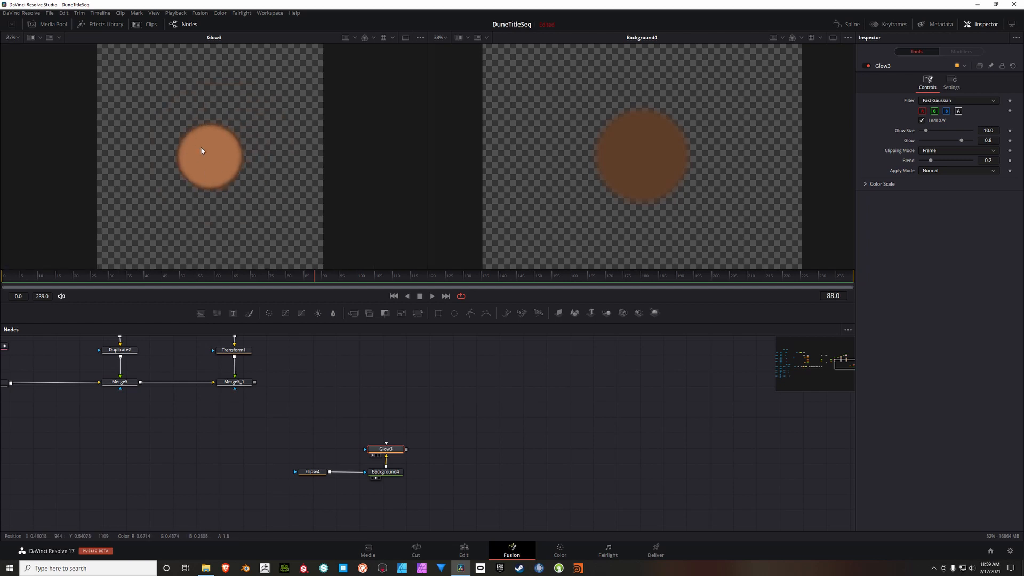
{"action": "left_click", "coordinate": [989, 130]}
{"action": "type", "text": "11"}
{"action": "key", "text": "Tab"}
{"action": "type", "text": "1"}
{"action": "key", "text": "Return"}
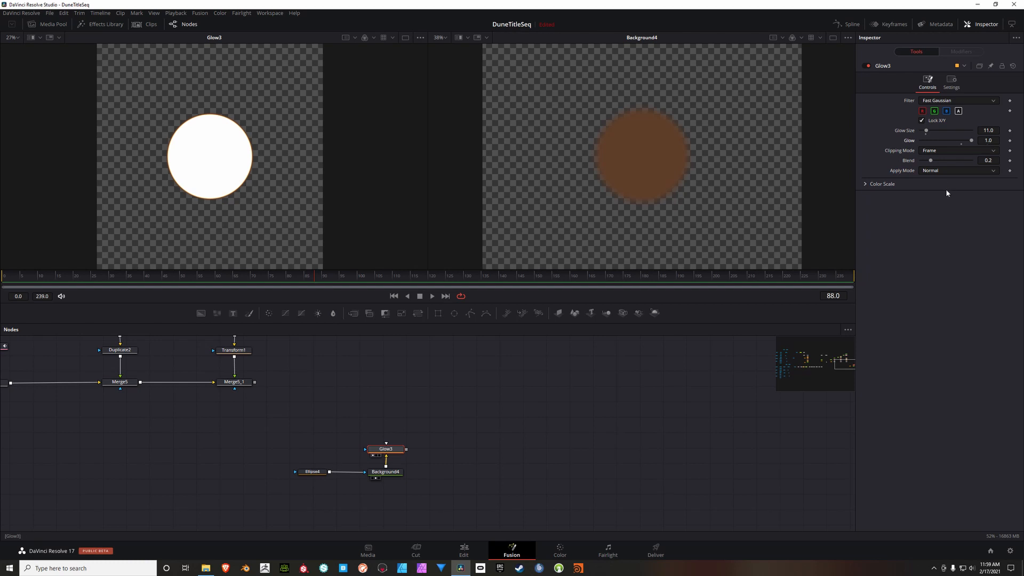
{"action": "left_click", "coordinate": [996, 163]}
{"action": "type", "text": "0.008"}
{"action": "key", "text": "Tab"}
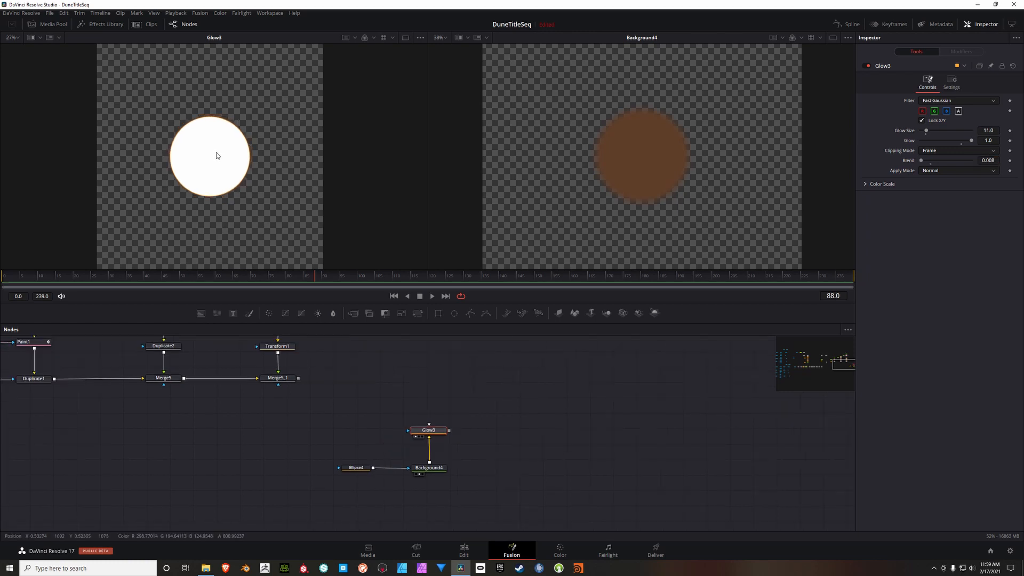
Step: Add a FastNoise node connected to Glow3's effect mask input and show it in the second viewer
{"action": "scroll", "coordinate": [213, 152], "scroll_direction": "up", "scroll_amount": 1}
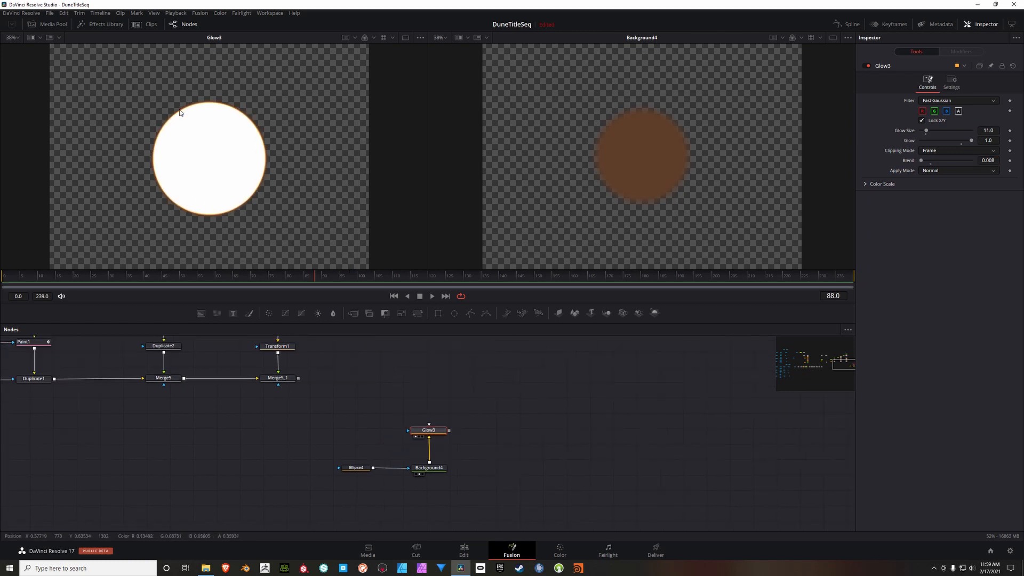
{"action": "left_click_drag", "start_coordinate": [373, 413], "coordinate": [381, 395]}
{"action": "left_click", "coordinate": [361, 408]}
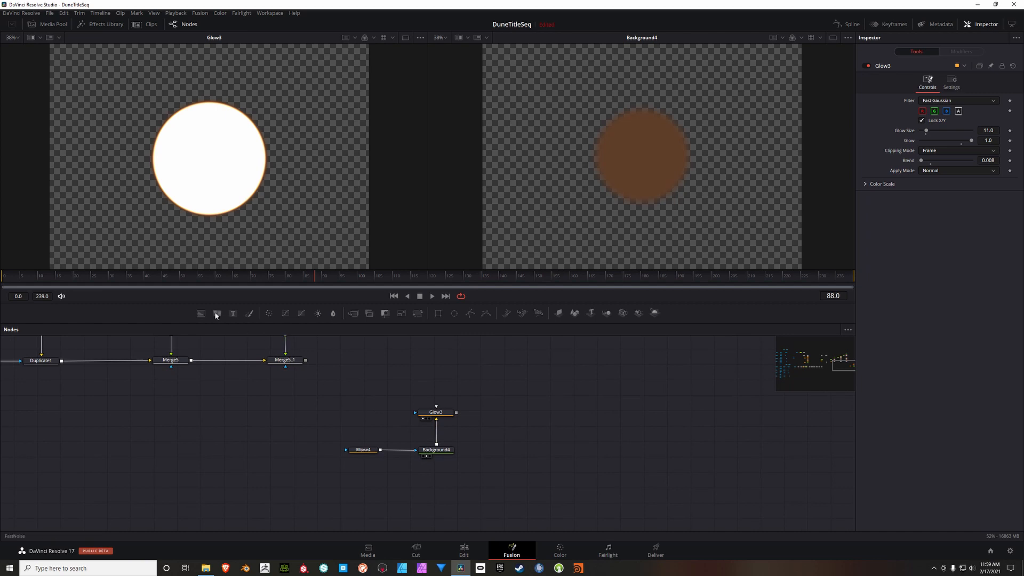
{"action": "left_click_drag", "start_coordinate": [218, 313], "coordinate": [370, 414]}
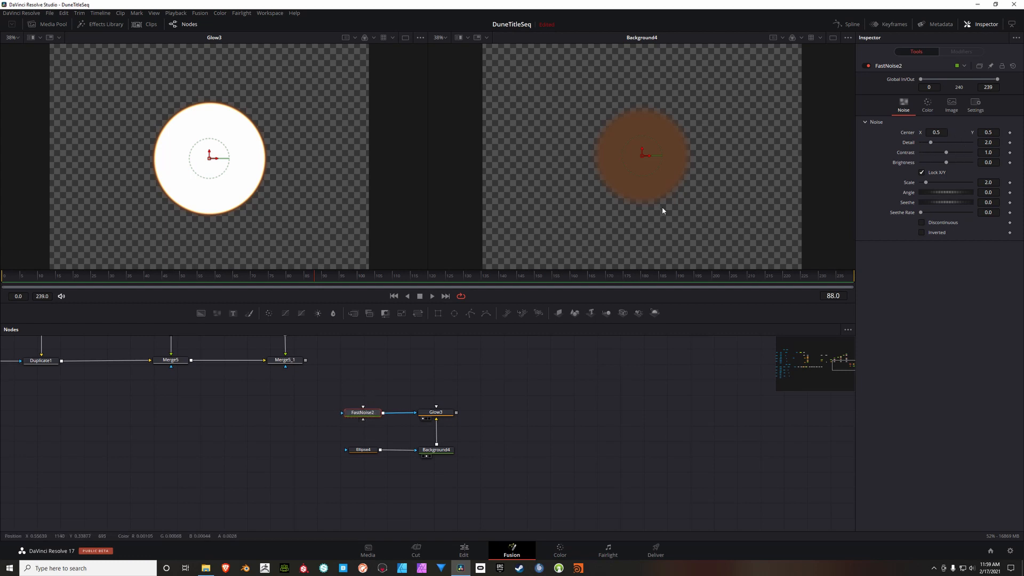
{"action": "key", "text": "2"}
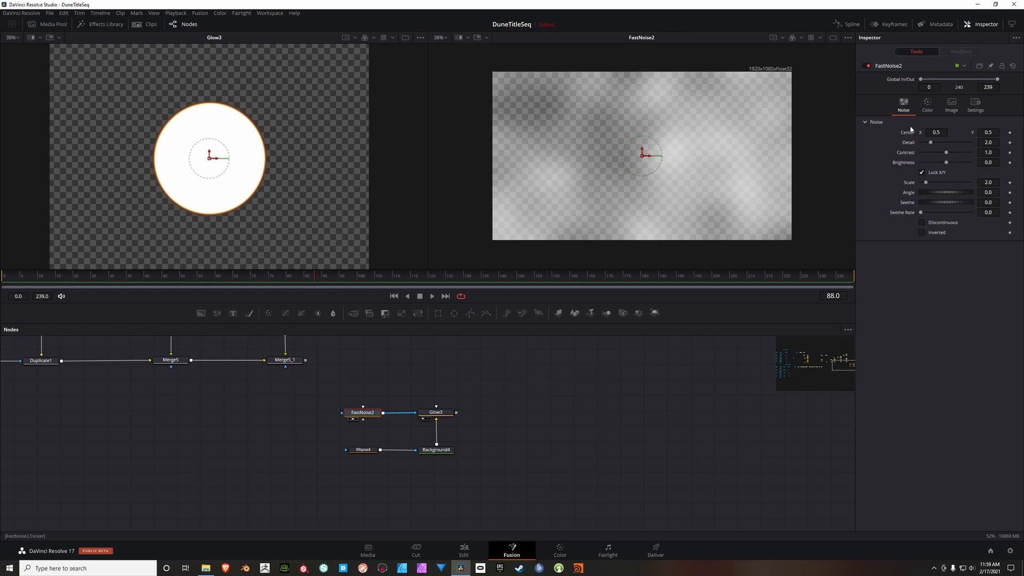
Step: Set FastNoise2's detail to 4.49, brightness to -0.36 and scale to 13.07
{"action": "left_click", "coordinate": [990, 145]}
{"action": "type", "text": "4.49"}
{"action": "left_click", "coordinate": [987, 153]}
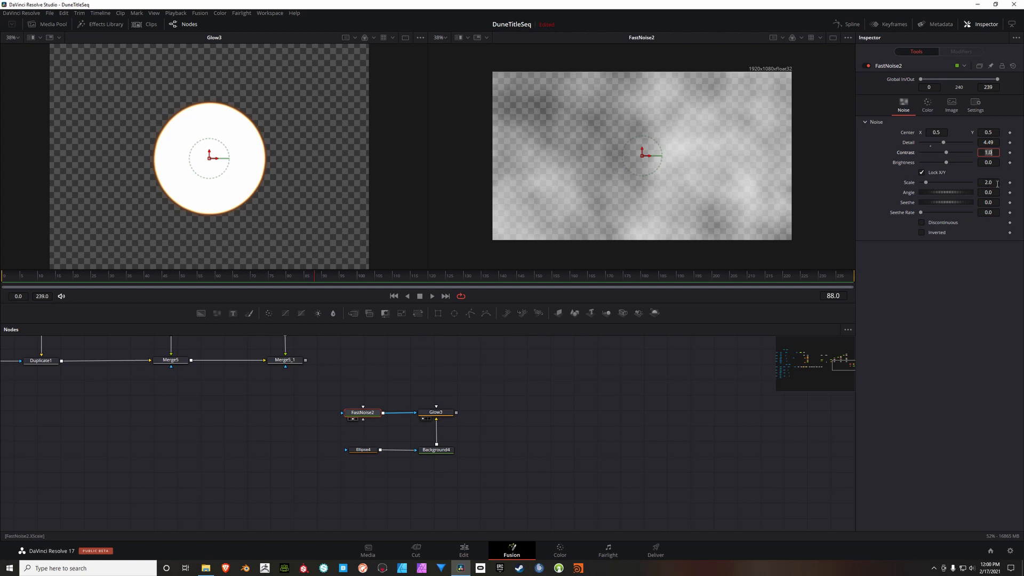
{"action": "left_click", "coordinate": [996, 167]}
{"action": "type", "text": "-0.36"}
{"action": "key", "text": "Tab"}
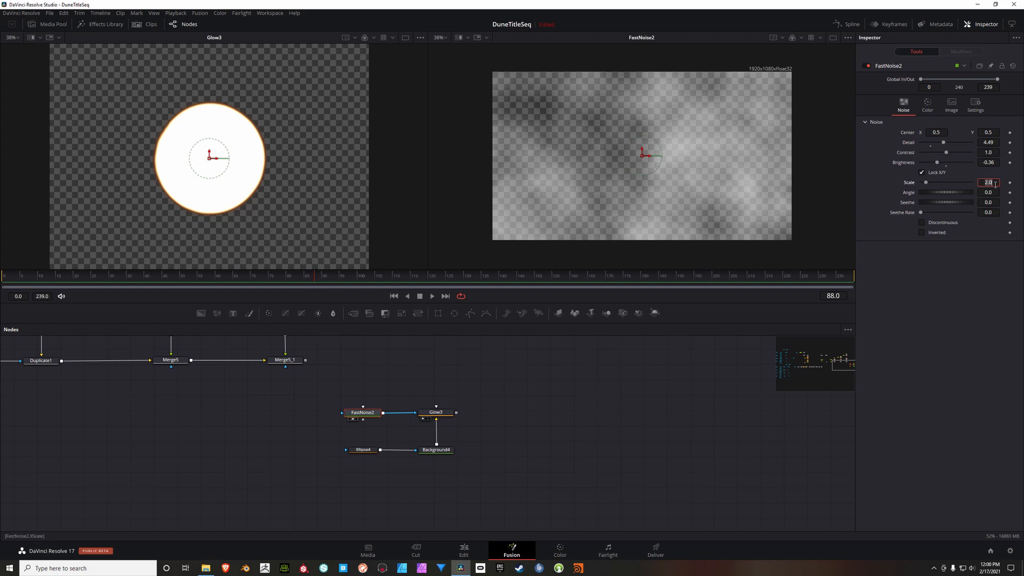
{"action": "type", "text": "13.07"}
{"action": "key", "text": "Tab"}
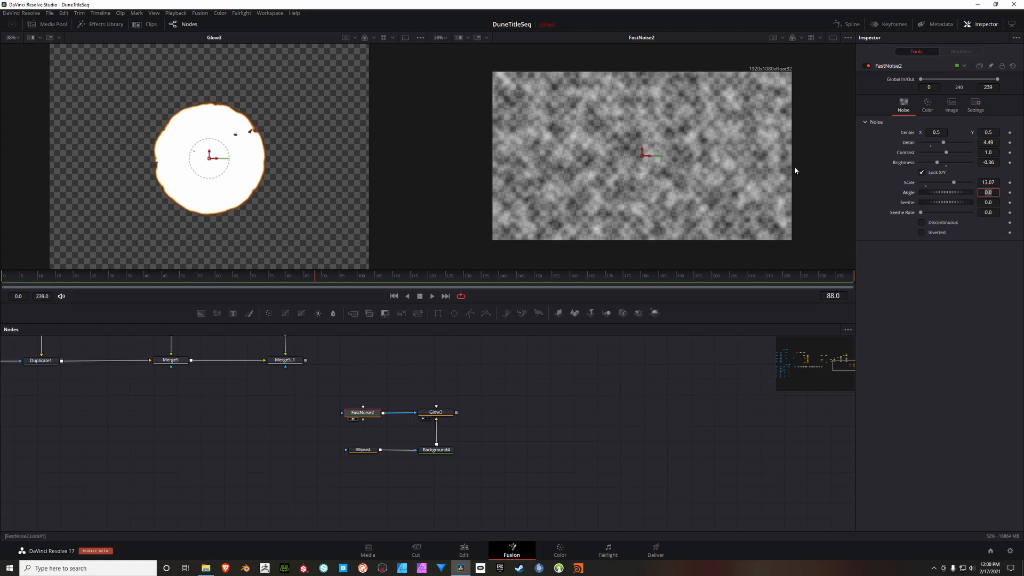
Step: Set FastNoise2's seethe to 0.58 and its seethe rate to 0.22
{"action": "scroll", "coordinate": [237, 142], "scroll_direction": "up", "scroll_amount": 1}
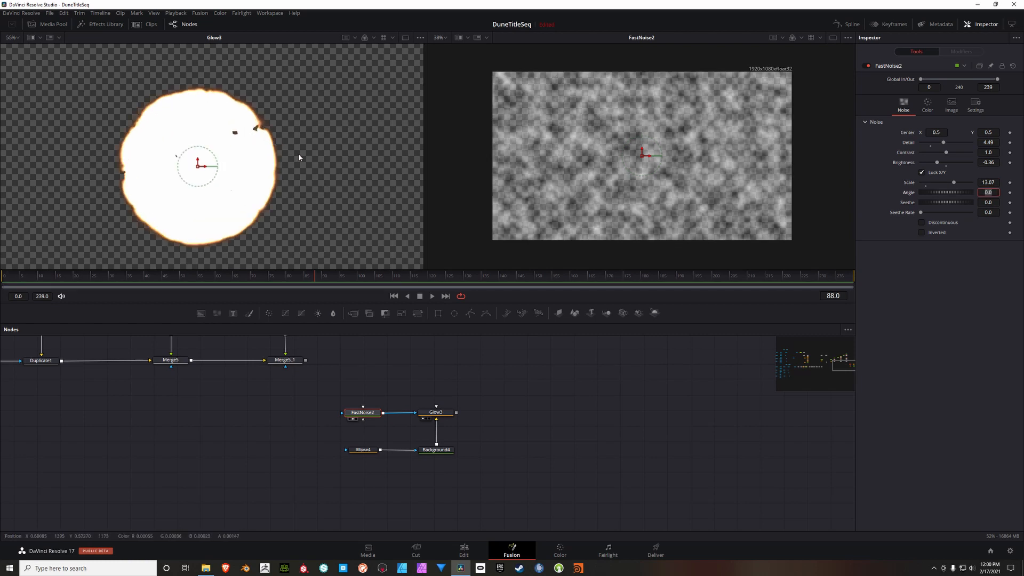
{"action": "left_click_drag", "start_coordinate": [305, 148], "coordinate": [308, 129]}
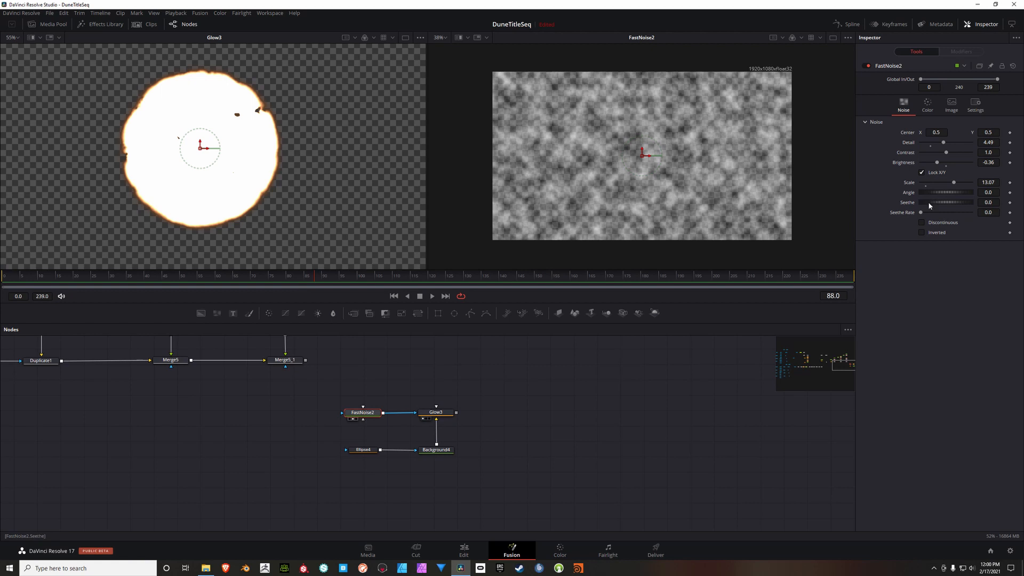
{"action": "mouse_move", "coordinate": [930, 201]}
{"action": "left_mouse_down"}
{"action": "mouse_move", "coordinate": [951, 203]}
{"action": "mouse_move", "coordinate": [932, 204]}
{"action": "left_mouse_up"}
{"action": "left_click", "coordinate": [995, 204]}
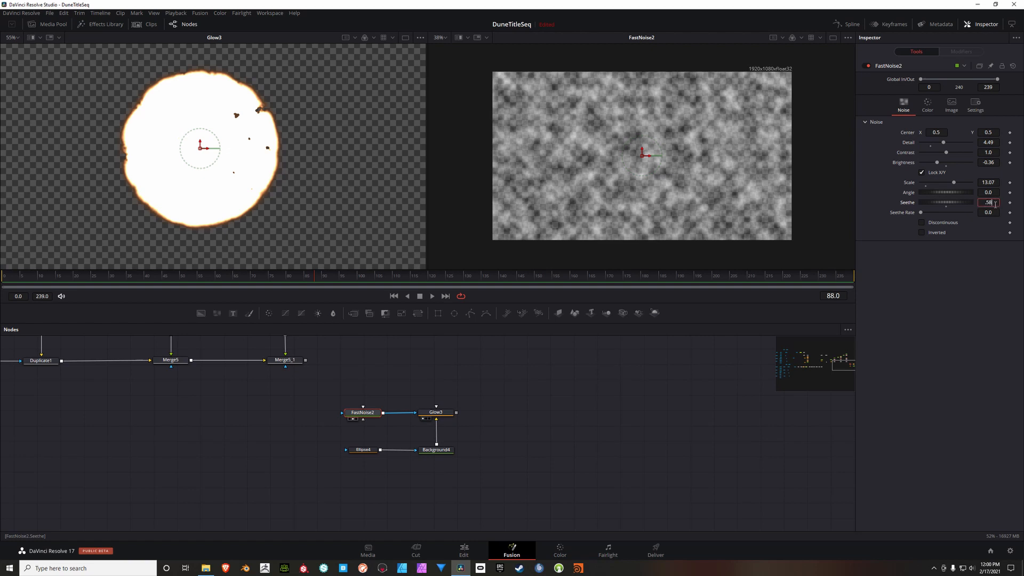
{"action": "key", "text": "Tab"}
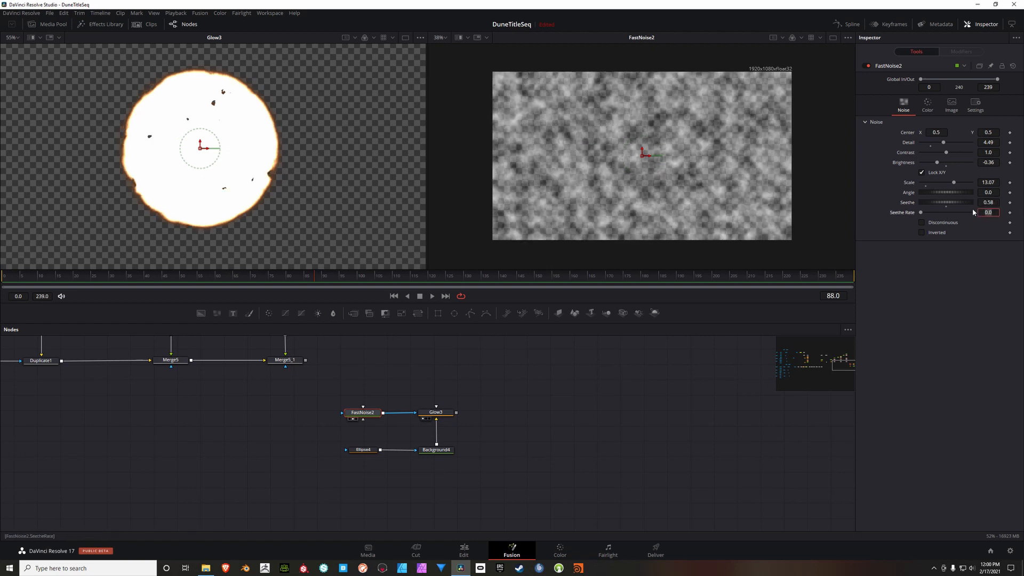
{"action": "key", "text": "BackSpace"}
{"action": "type", "text": ".22"}
{"action": "key", "text": "Return"}
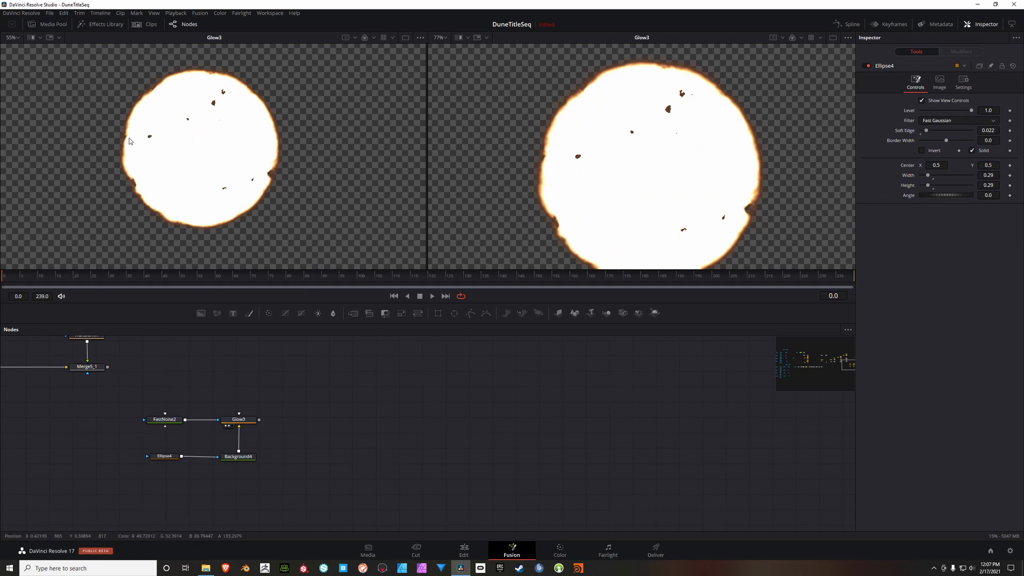
Step: Add a Background node and a Merge node, connecting Glow3 as the merge's background and the new Background as its foreground
{"action": "left_click_drag", "start_coordinate": [201, 313], "coordinate": [332, 454]}
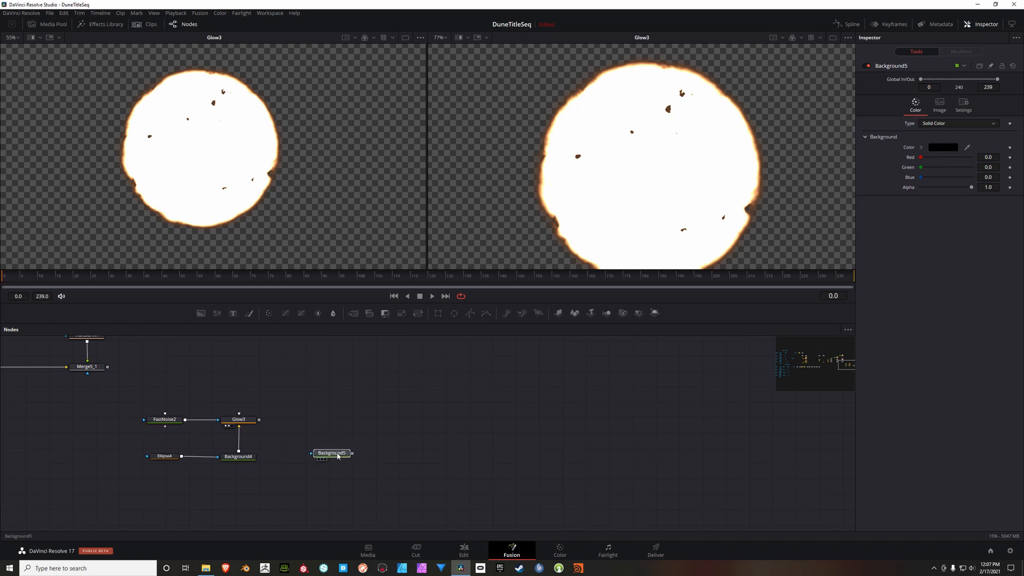
{"action": "left_click_drag", "start_coordinate": [354, 314], "coordinate": [331, 462]}
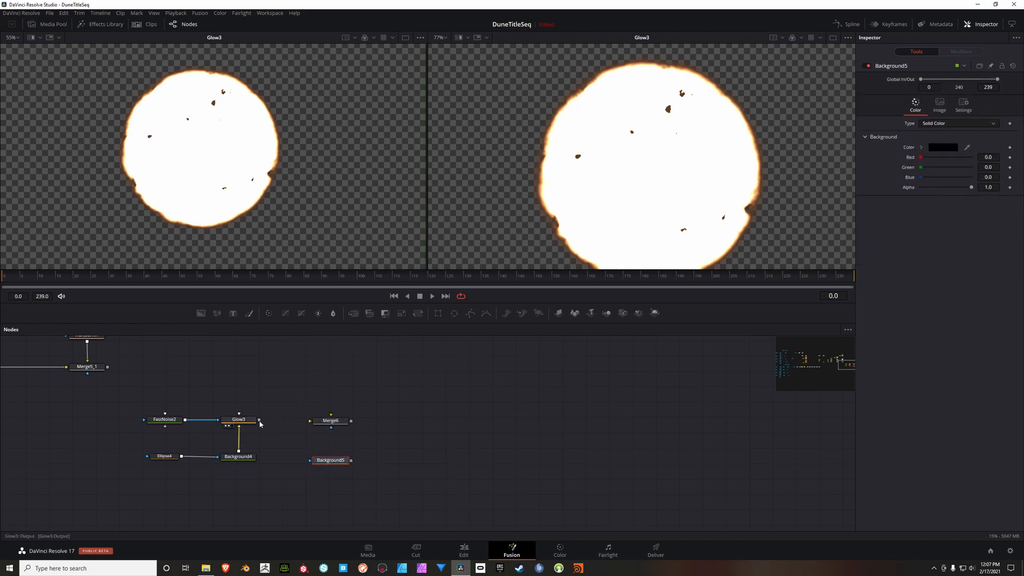
{"action": "left_click_drag", "start_coordinate": [259, 420], "coordinate": [311, 423]}
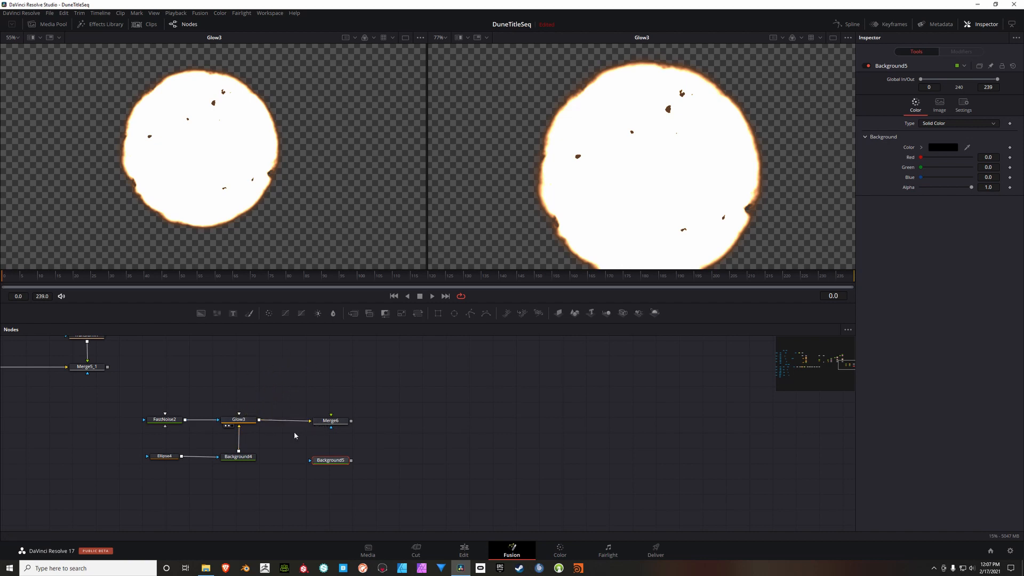
{"action": "left_click", "coordinate": [327, 424]}
{"action": "left_click_drag", "start_coordinate": [351, 459], "coordinate": [330, 415]}
{"action": "left_click_drag", "start_coordinate": [336, 462], "coordinate": [334, 463]}
Step: Turn off Background5's auto resolution and set it to 2048 wide by 2048 high with an X pixel aspect of 1
{"action": "left_click", "coordinate": [335, 464]}
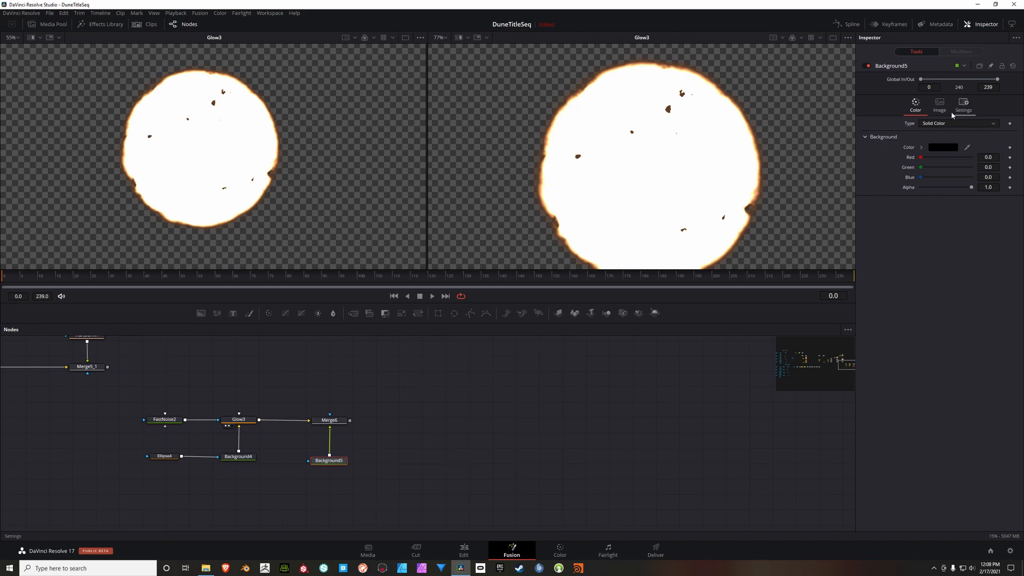
{"action": "left_click", "coordinate": [940, 104]}
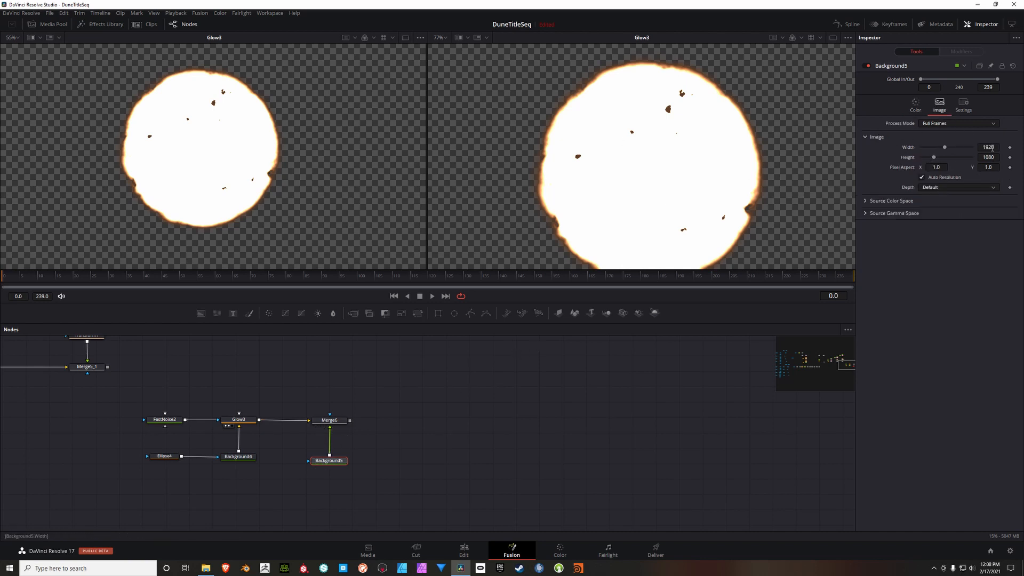
{"action": "left_click", "coordinate": [922, 177]}
{"action": "left_click", "coordinate": [997, 148]}
{"action": "type", "text": "2048"}
{"action": "key", "text": "Tab"}
{"action": "type", "text": "2048"}
{"action": "key", "text": "Tab"}
{"action": "type", "text": "1"}
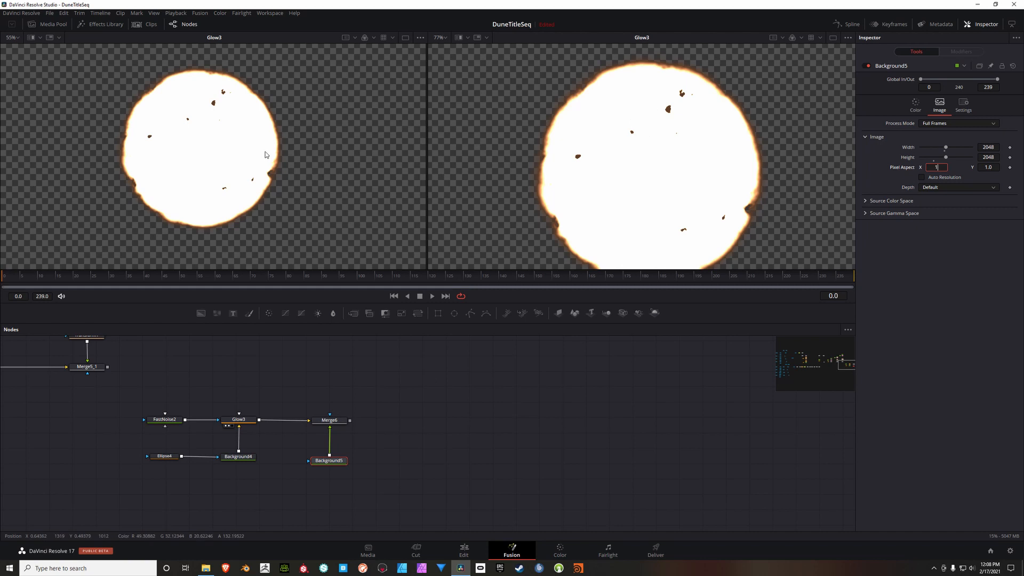
Step: Show Background5 in the first viewer, fitted to the view
{"action": "left_click", "coordinate": [326, 462]}
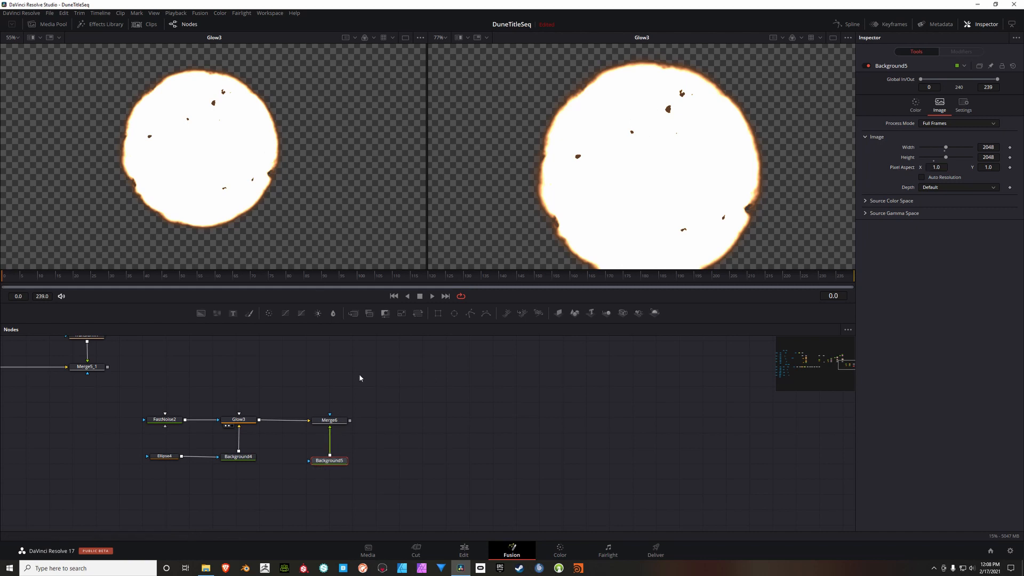
{"action": "key", "text": "1"}
{"action": "key", "text": "ctrl+f"}
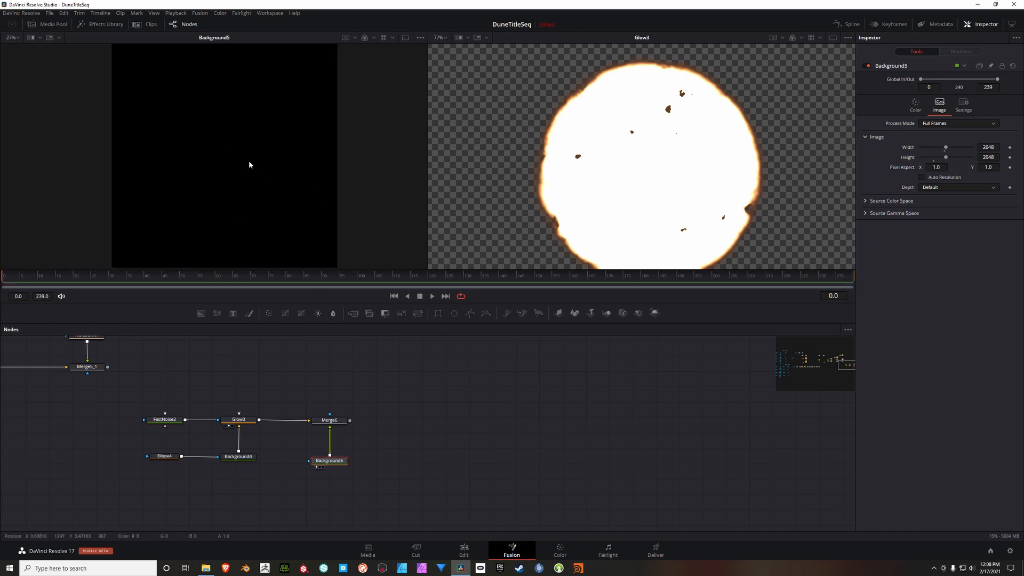
Step: Paste a duplicate of Ellipse4 and connect it to Background5's effect mask input
{"action": "left_click_drag", "start_coordinate": [377, 460], "coordinate": [422, 451]}
{"action": "left_click", "coordinate": [209, 448]}
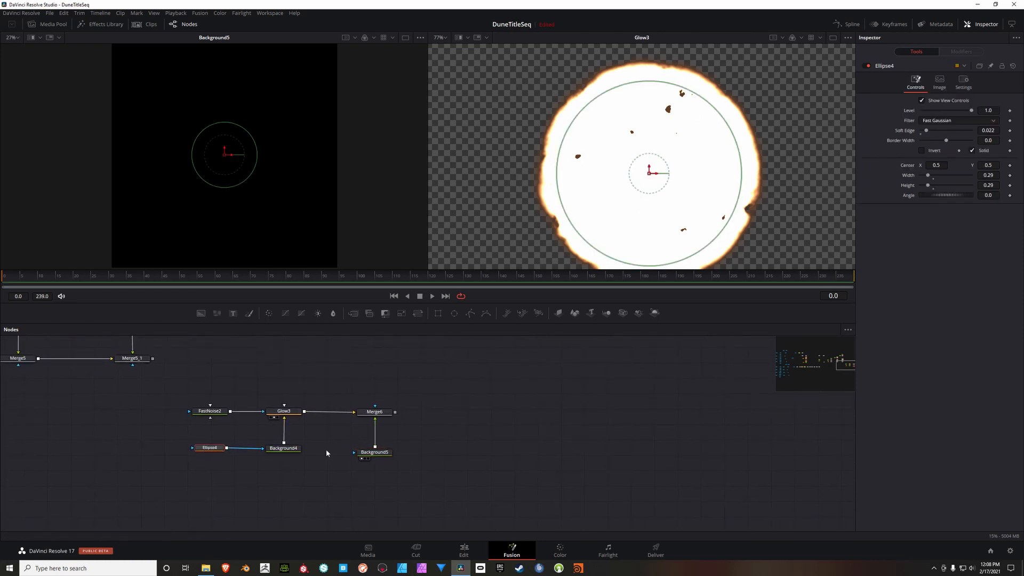
{"action": "key", "text": "ctrl+v"}
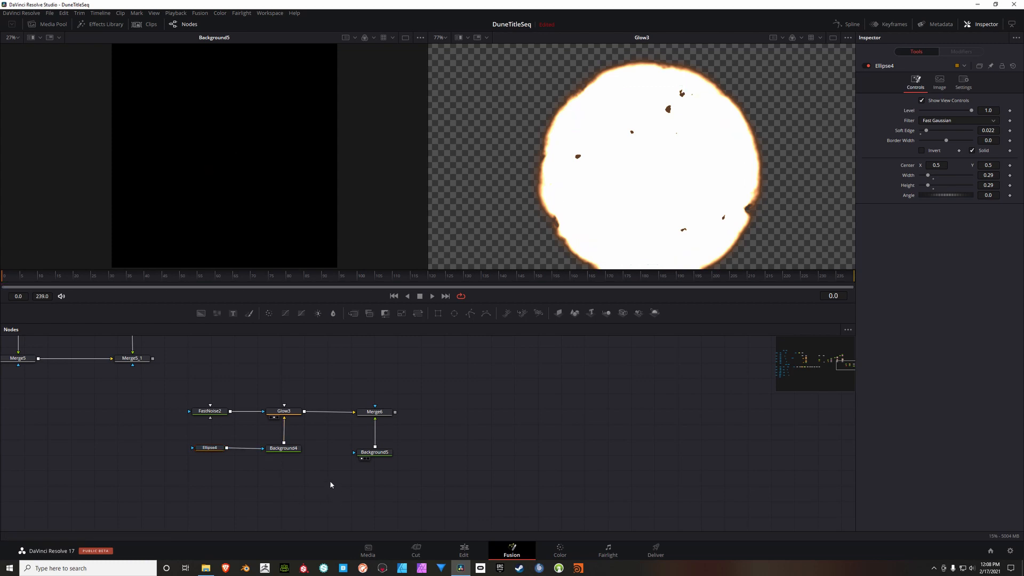
{"action": "left_click_drag", "start_coordinate": [338, 502], "coordinate": [355, 454]}
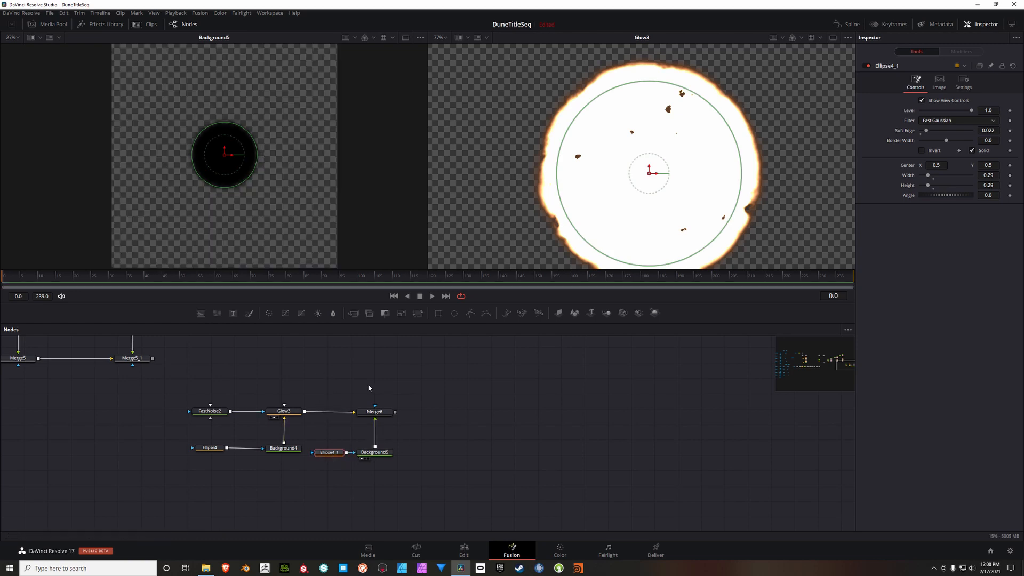
Step: Set the duplicated ellipse's soft edge to 0 and show Merge6 in the second viewer
{"action": "left_click_drag", "start_coordinate": [927, 131], "coordinate": [922, 133]}
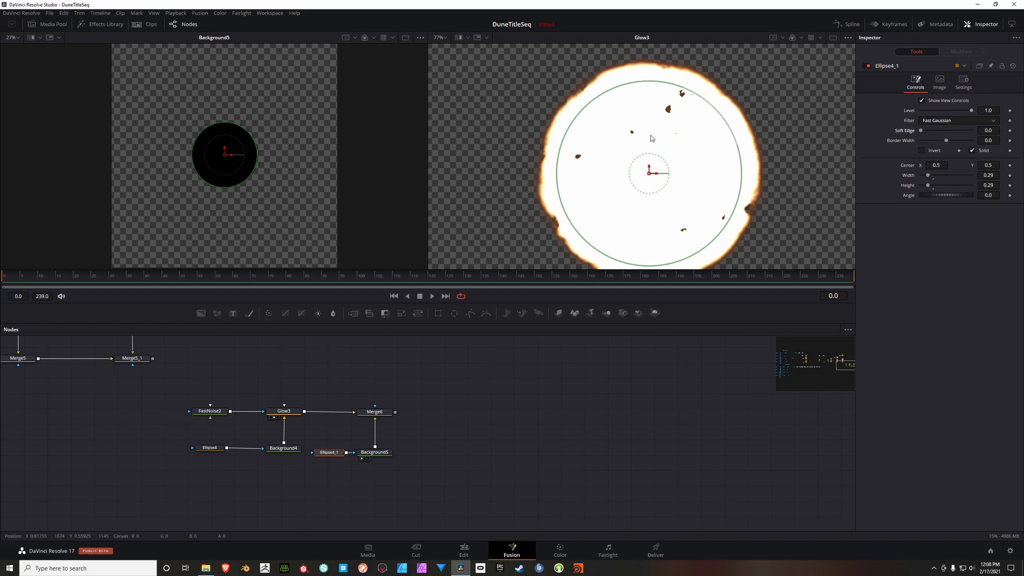
{"action": "left_click", "coordinate": [368, 416]}
{"action": "key", "text": "2"}
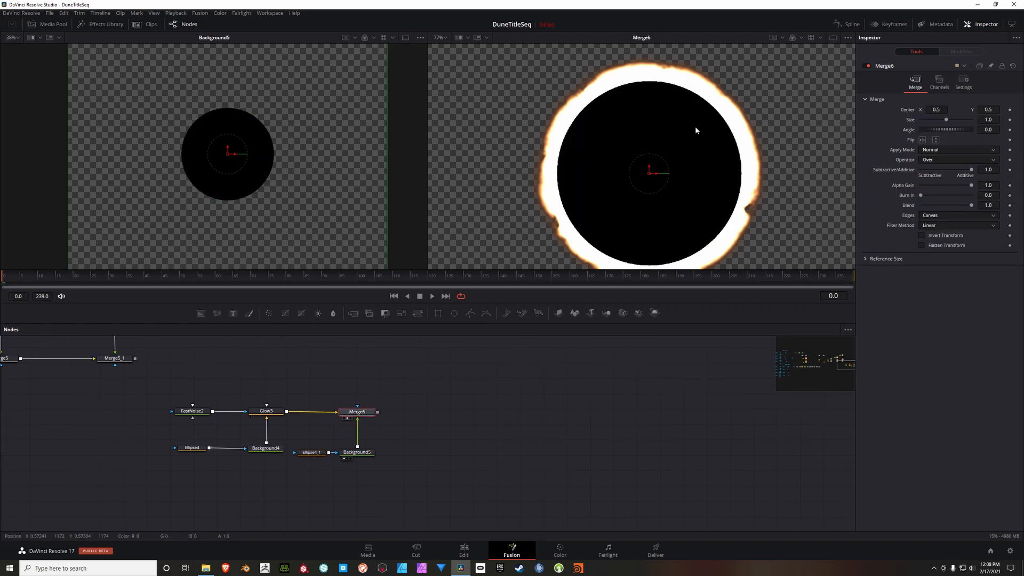
{"action": "left_click_drag", "start_coordinate": [674, 179], "coordinate": [659, 132]}
{"action": "scroll", "coordinate": [671, 164], "scroll_direction": "down", "scroll_amount": 2}
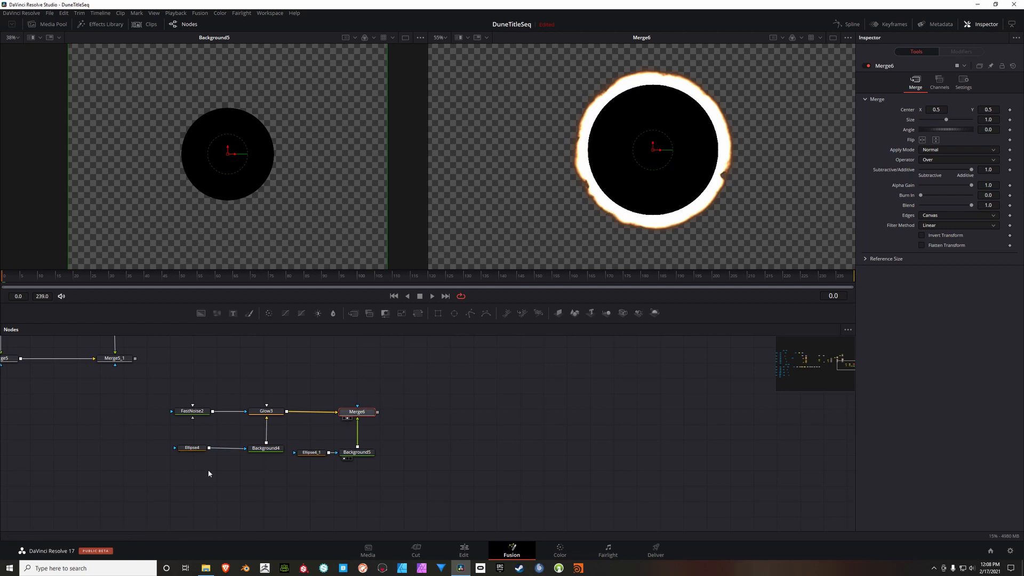
Step: Set Ellipse4_1's width and height to 0.346 so the black disc covers most of the glowing sun
{"action": "left_click", "coordinate": [313, 453]}
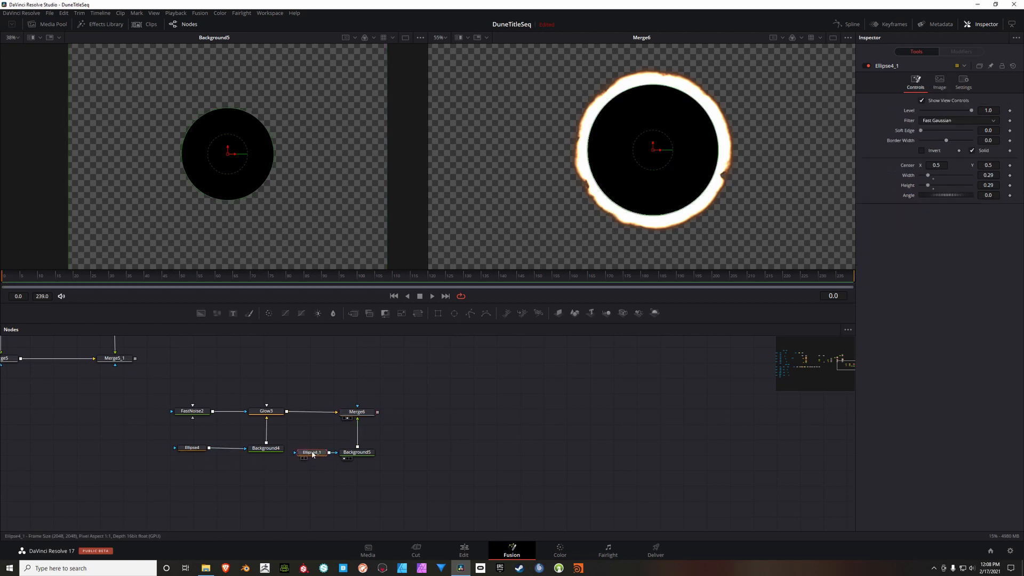
{"action": "double_click", "coordinate": [994, 177]}
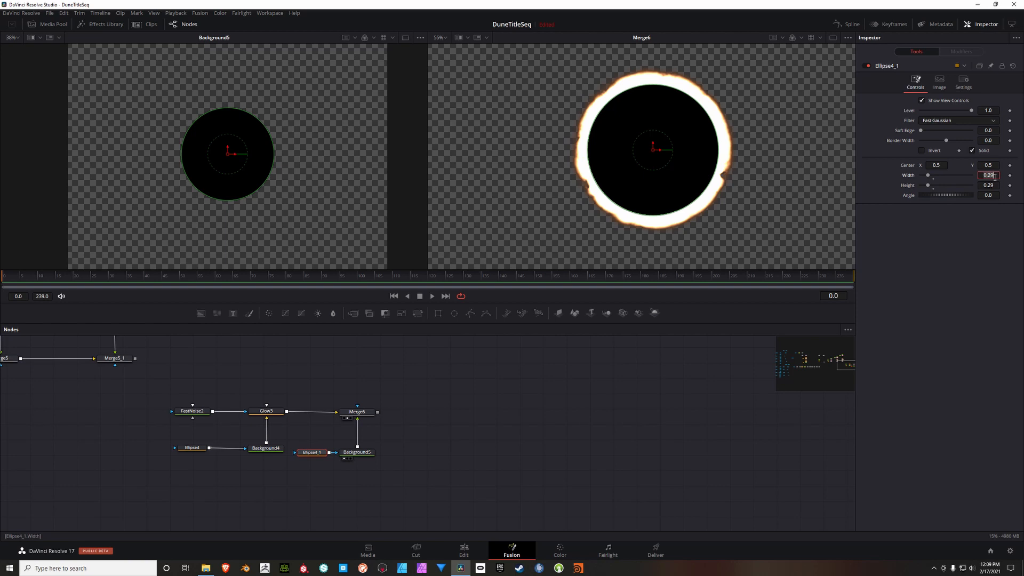
{"action": "key", "text": "BackSpace"}
{"action": "type", "text": ".346"}
{"action": "double_click", "coordinate": [989, 185]}
{"action": "key", "text": "BackSpace"}
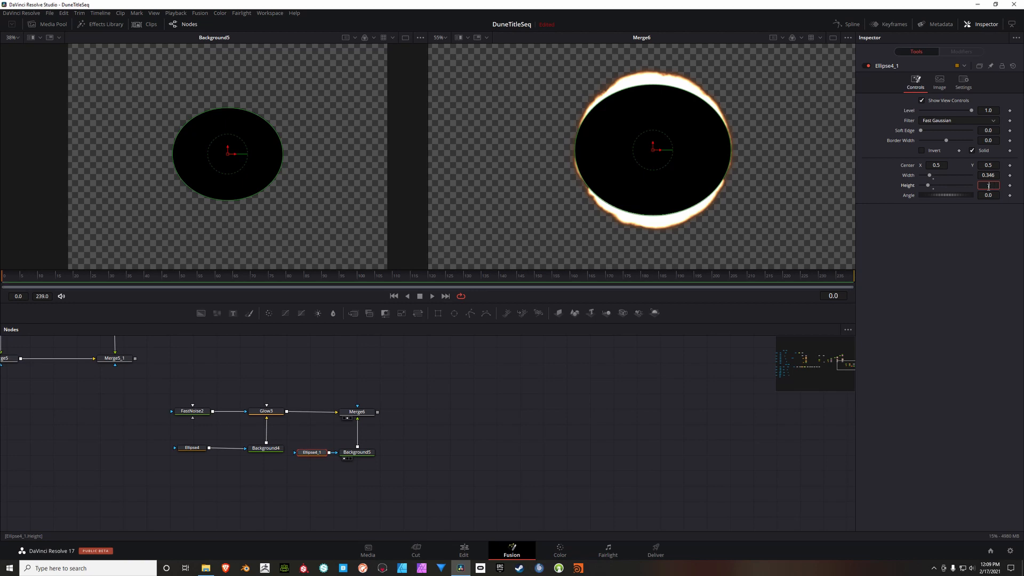
{"action": "type", "text": ".346"}
{"action": "key", "text": "Return"}
Step: Set the original Ellipse4's width and height to 0.305, leaving only a thin burning rim around the black disc
{"action": "left_click", "coordinate": [190, 449]}
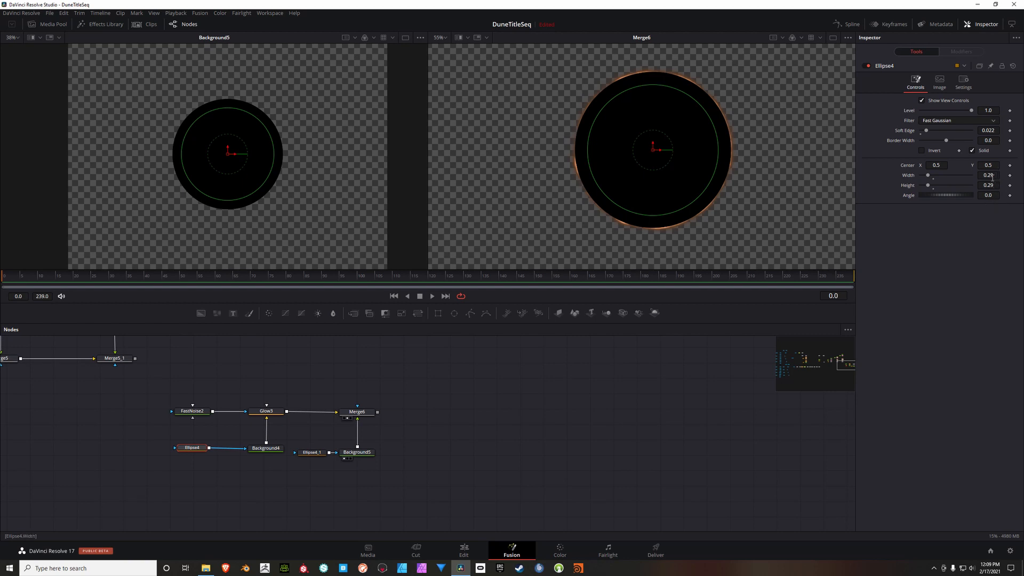
{"action": "mouse_move", "coordinate": [993, 178]}
{"action": "left_mouse_down"}
{"action": "mouse_move", "coordinate": [1016, 179]}
{"action": "mouse_move", "coordinate": [1002, 178]}
{"action": "left_mouse_up"}
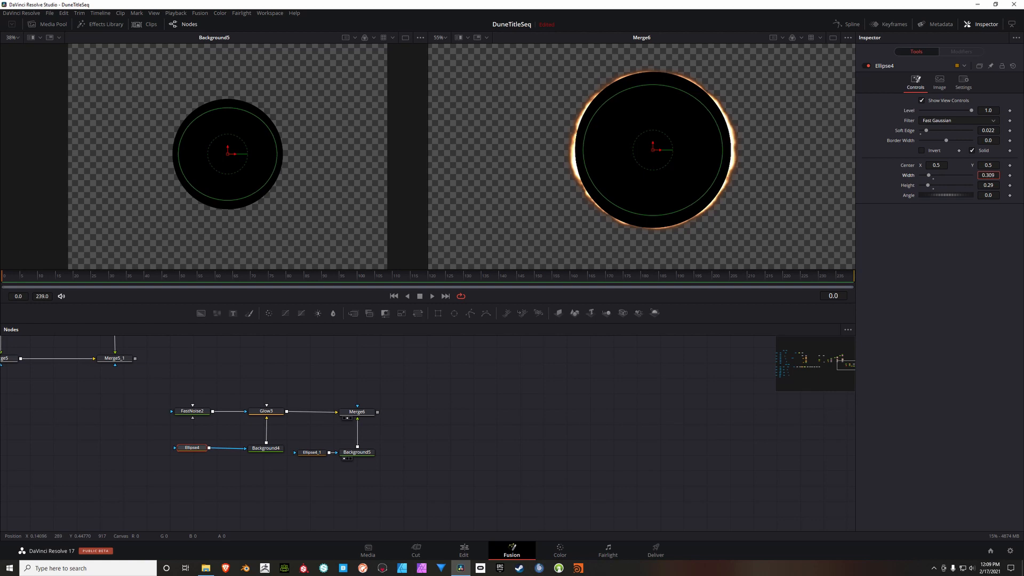
{"action": "left_click_drag", "start_coordinate": [1002, 178], "coordinate": [1000, 178]}
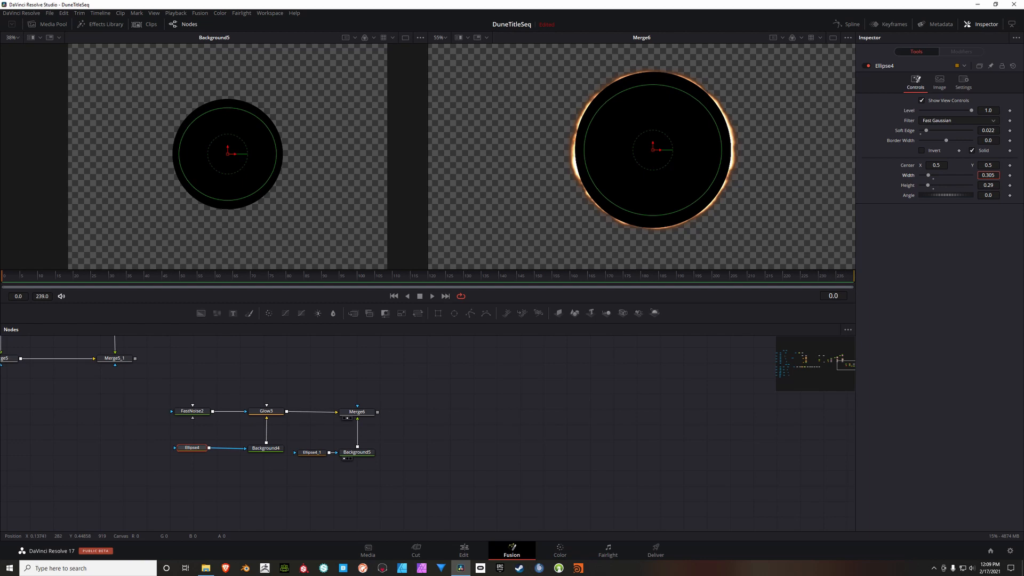
{"action": "left_click_drag", "start_coordinate": [1000, 178], "coordinate": [991, 189]}
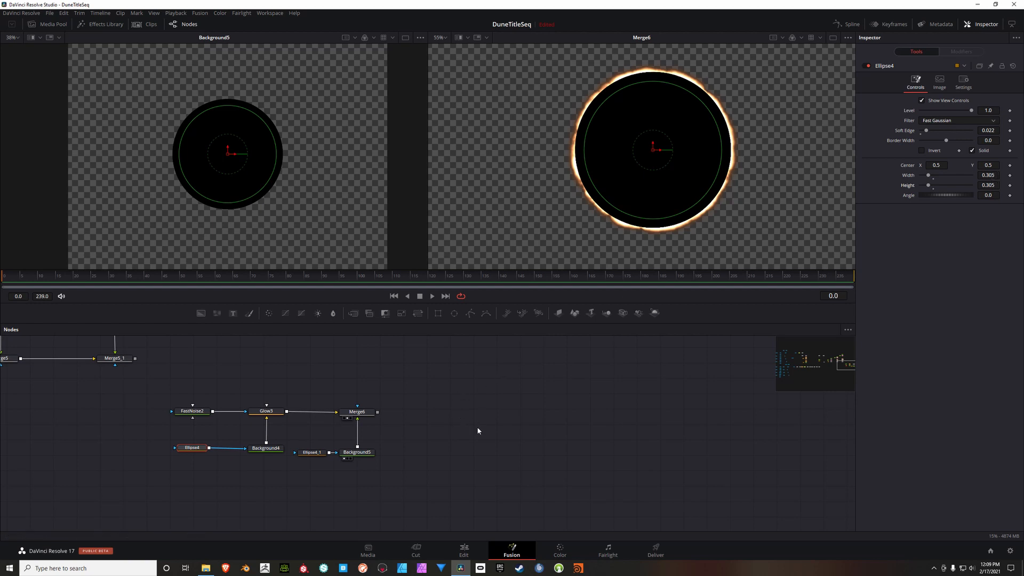
{"action": "left_click_drag", "start_coordinate": [523, 415], "coordinate": [479, 428]}
{"action": "left_click", "coordinate": [436, 407]}
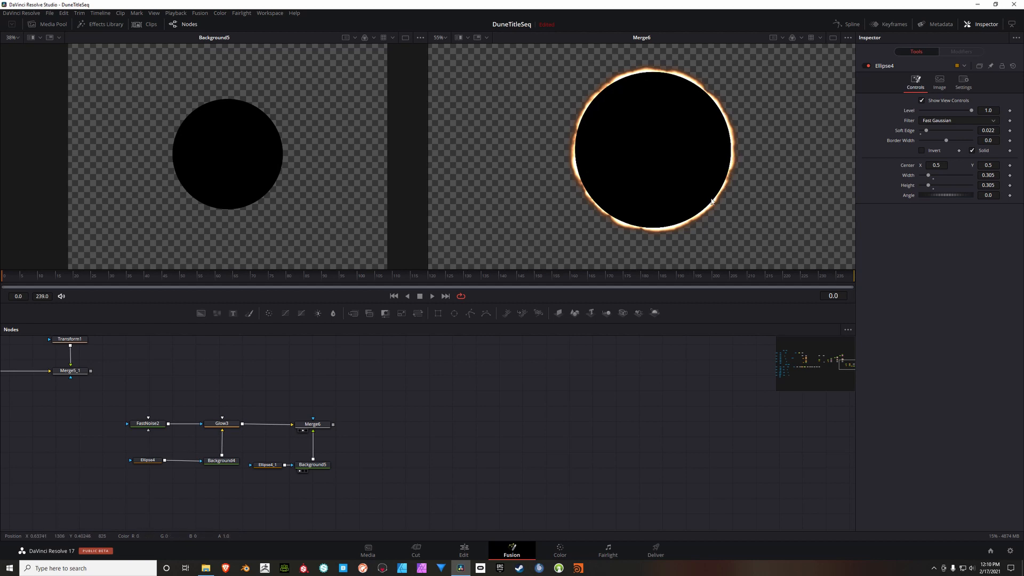
Step: Add a Glow node connected after Merge6 and show it in the first viewer
{"action": "left_click_drag", "start_coordinate": [431, 448], "coordinate": [449, 454]}
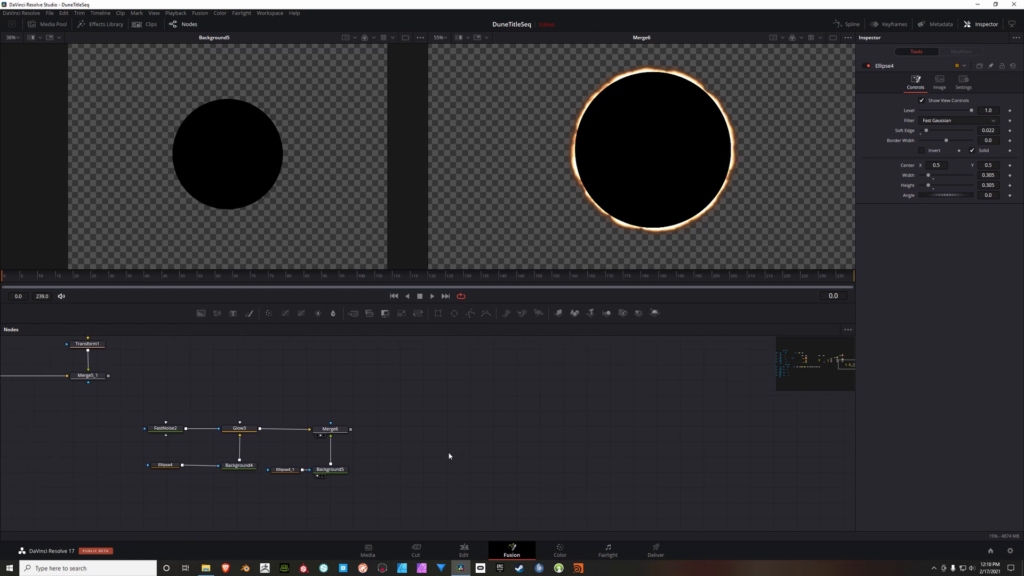
{"action": "right_click", "coordinate": [393, 399]}
{"action": "mouse_move", "coordinate": [406, 407]}
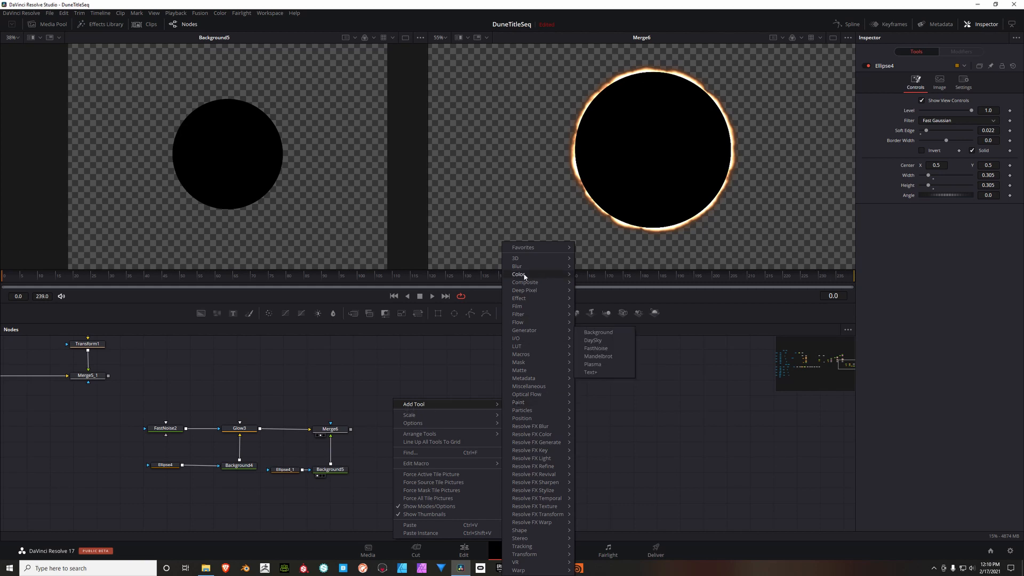
{"action": "mouse_move", "coordinate": [524, 266]}
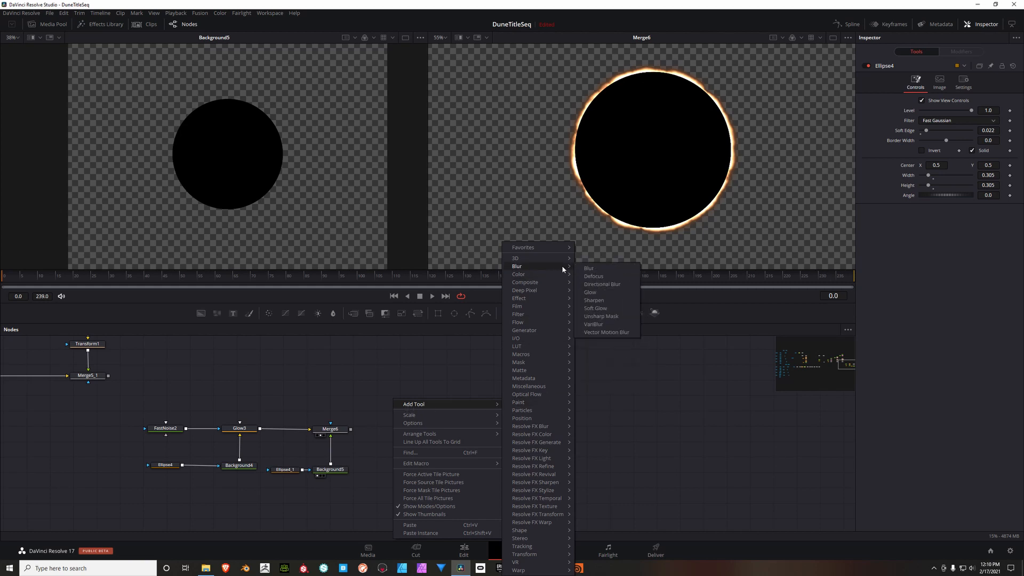
{"action": "left_click", "coordinate": [594, 294]}
{"action": "left_click_drag", "start_coordinate": [392, 401], "coordinate": [384, 435]}
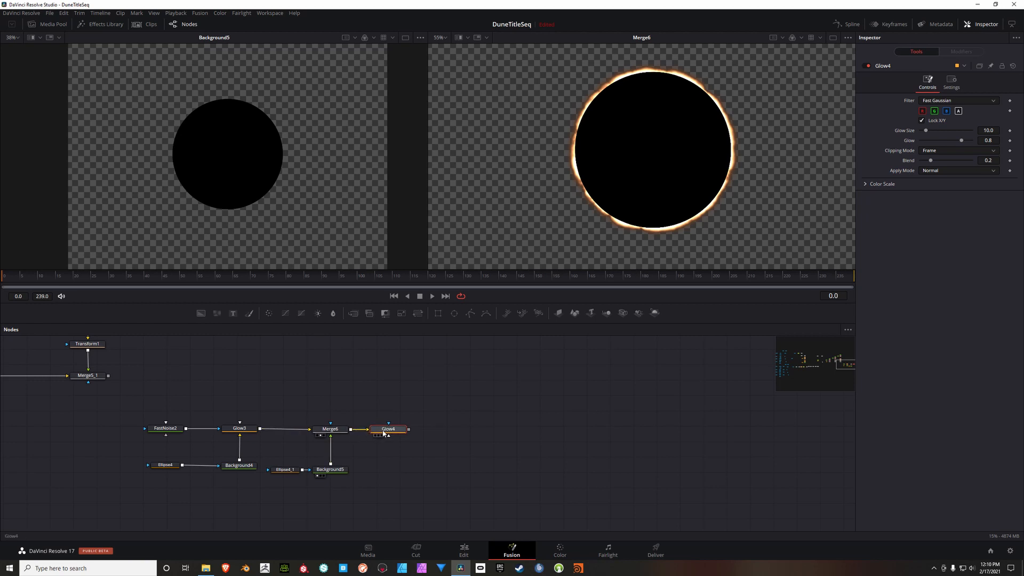
{"action": "key", "text": "1"}
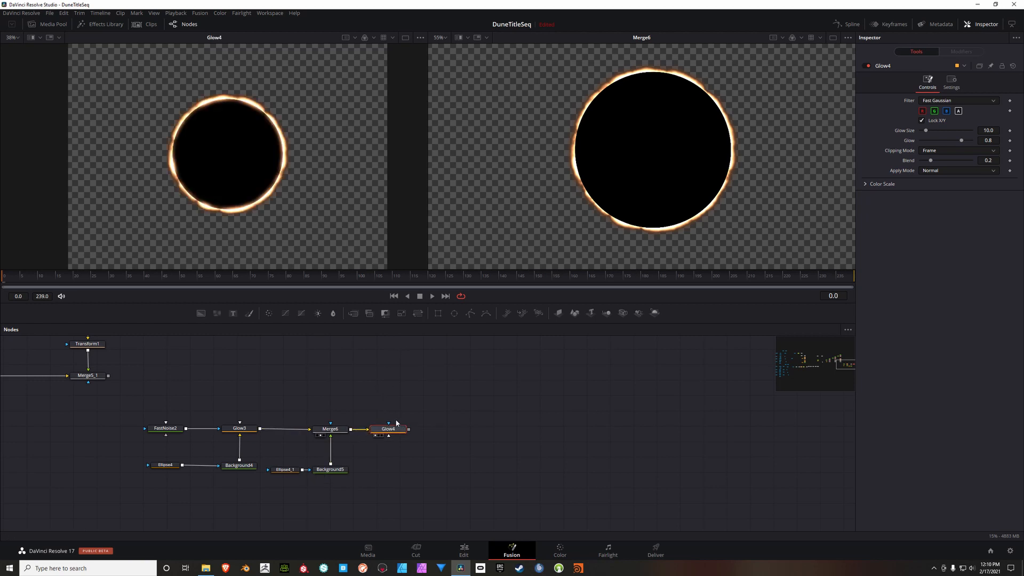
Step: Set Glow4's glow to 0.709 and its red scale to 1.386
{"action": "scroll", "coordinate": [232, 111], "scroll_direction": "up", "scroll_amount": 3}
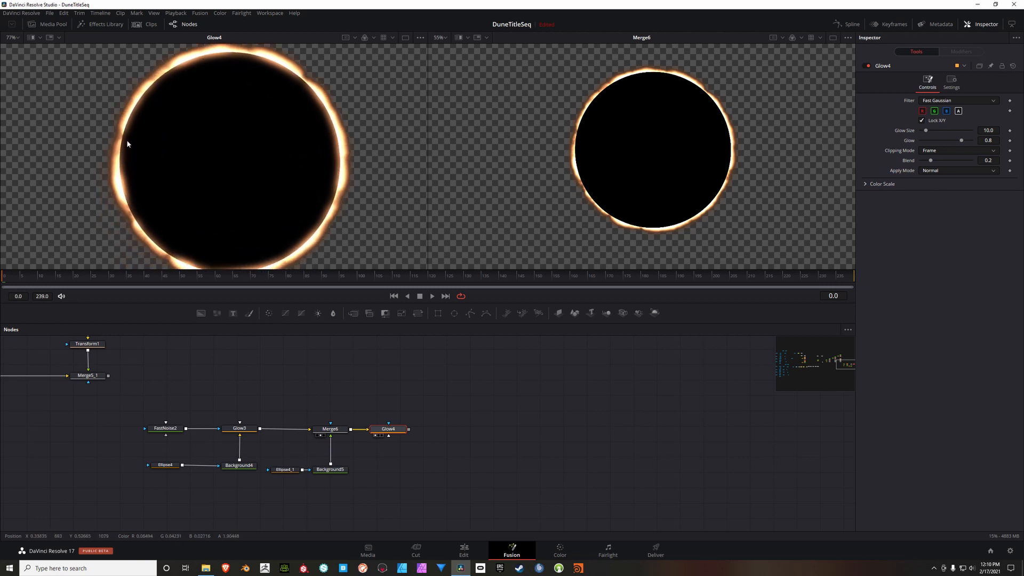
{"action": "left_click_drag", "start_coordinate": [199, 212], "coordinate": [189, 189]}
{"action": "left_click_drag", "start_coordinate": [268, 193], "coordinate": [263, 215]}
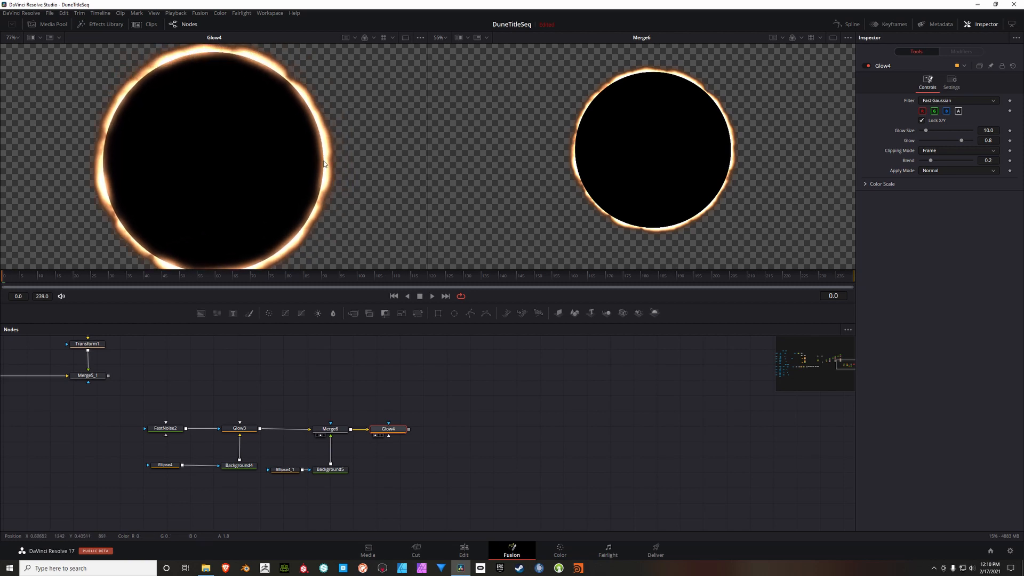
{"action": "left_click_drag", "start_coordinate": [322, 164], "coordinate": [322, 157]}
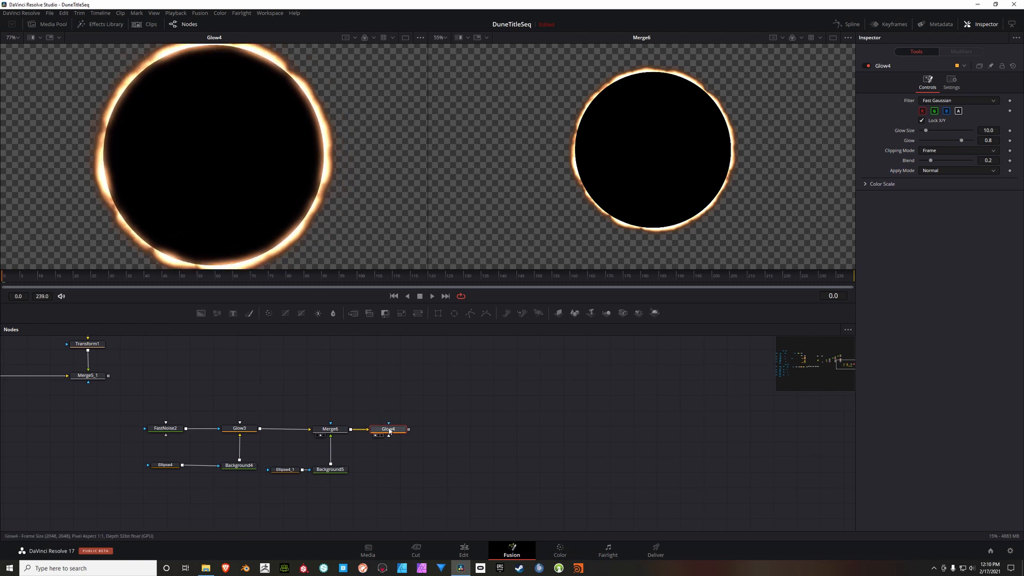
{"action": "left_click_drag", "start_coordinate": [961, 140], "coordinate": [959, 141]}
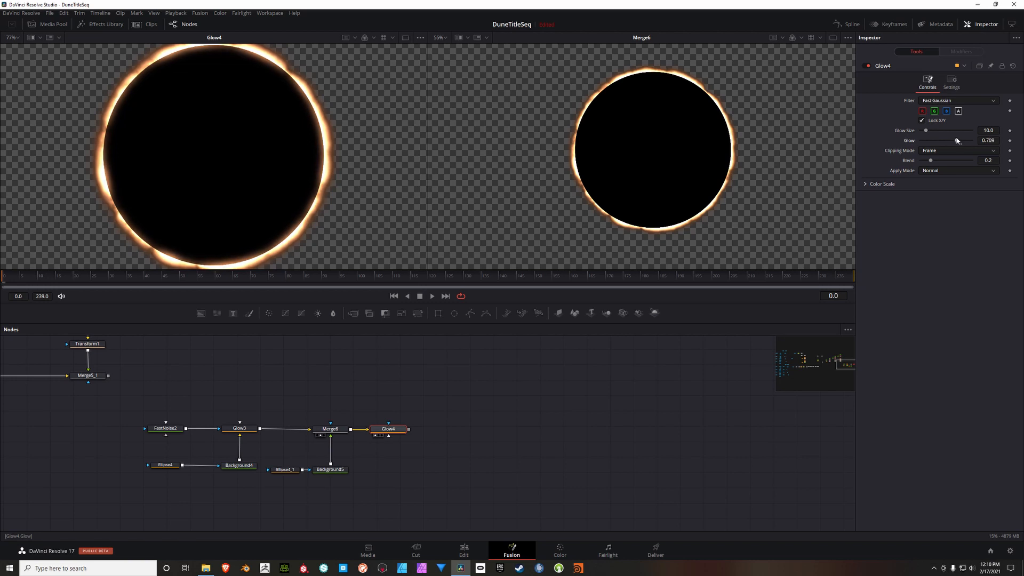
{"action": "left_click", "coordinate": [883, 183]}
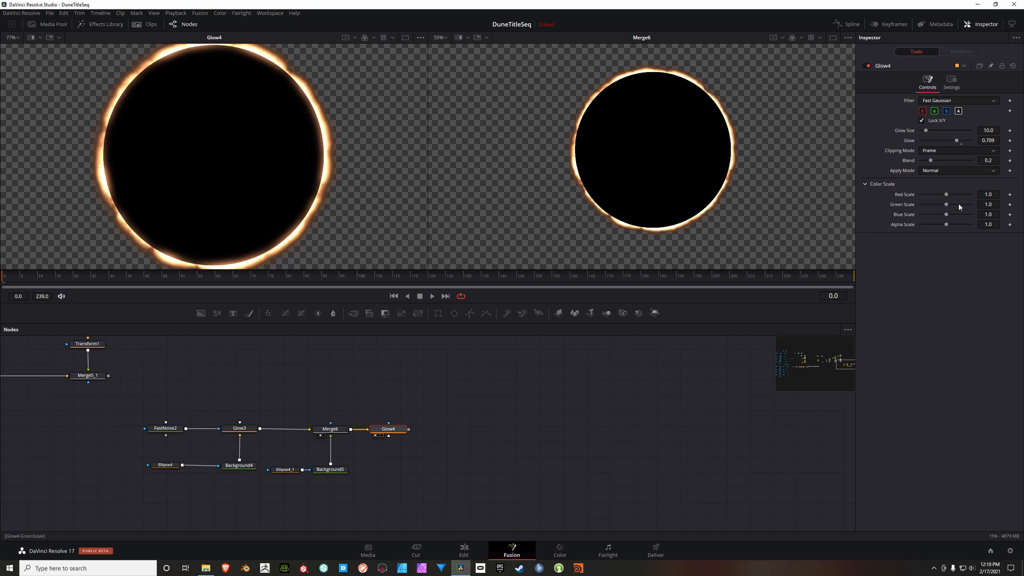
{"action": "left_click_drag", "start_coordinate": [947, 196], "coordinate": [957, 193]}
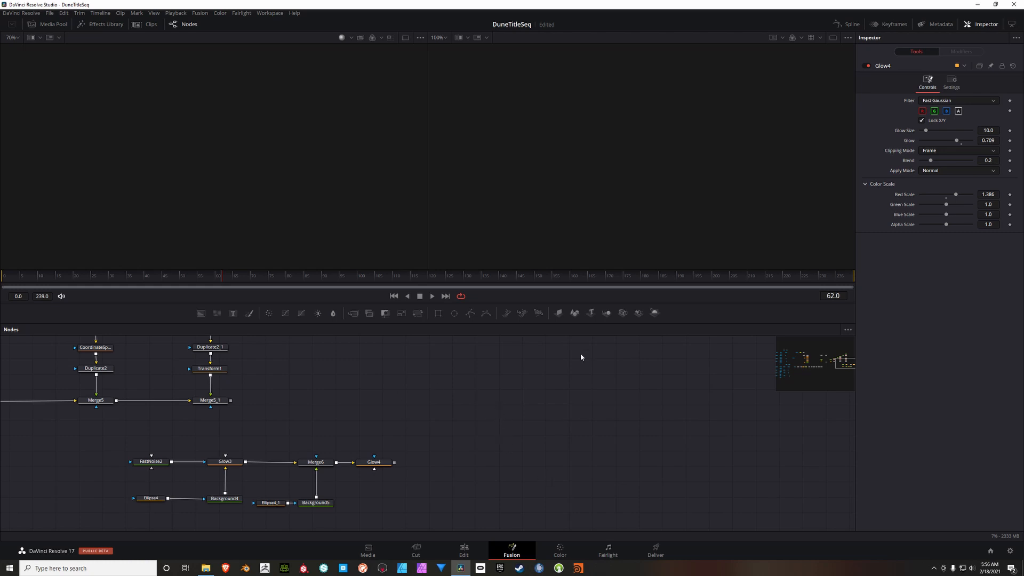
Step: Add a pEmitter node connected to a pRender node in an empty area of the node graph and select the emitter
{"action": "left_click", "coordinate": [508, 313]}
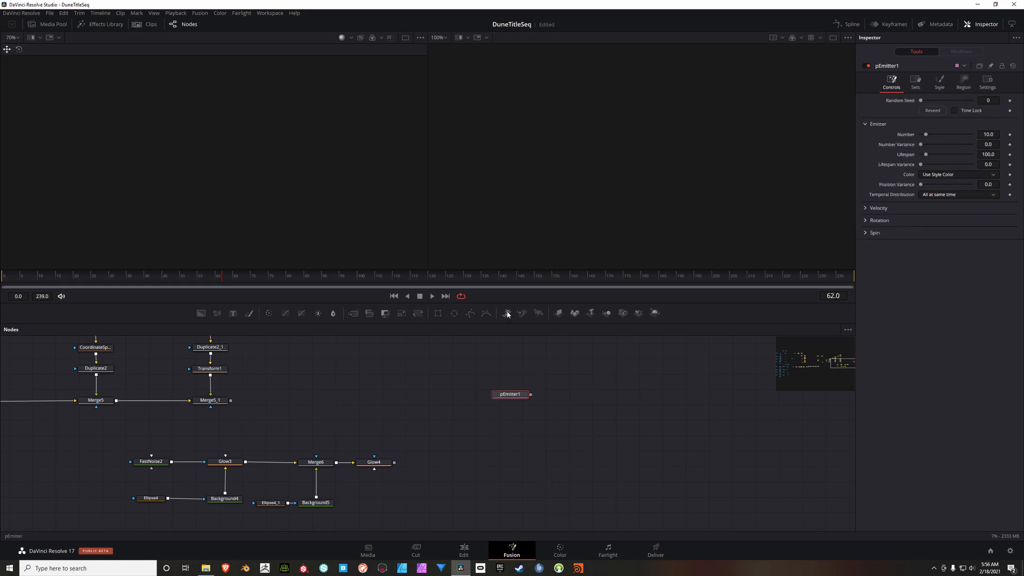
{"action": "left_click", "coordinate": [537, 314]}
{"action": "left_click_drag", "start_coordinate": [596, 370], "coordinate": [485, 357]}
{"action": "left_click_drag", "start_coordinate": [573, 400], "coordinate": [544, 403]}
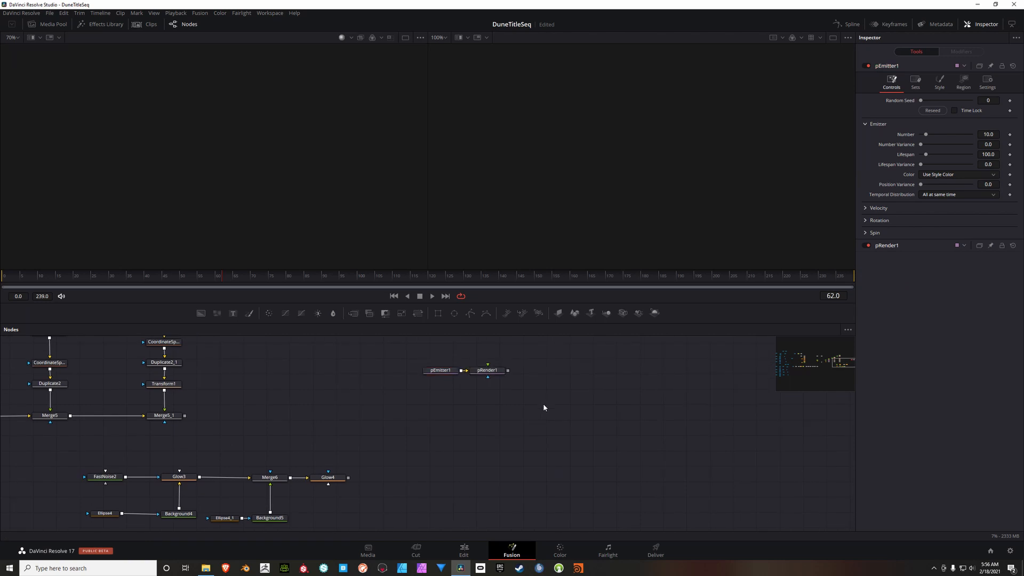
{"action": "left_click", "coordinate": [446, 373]}
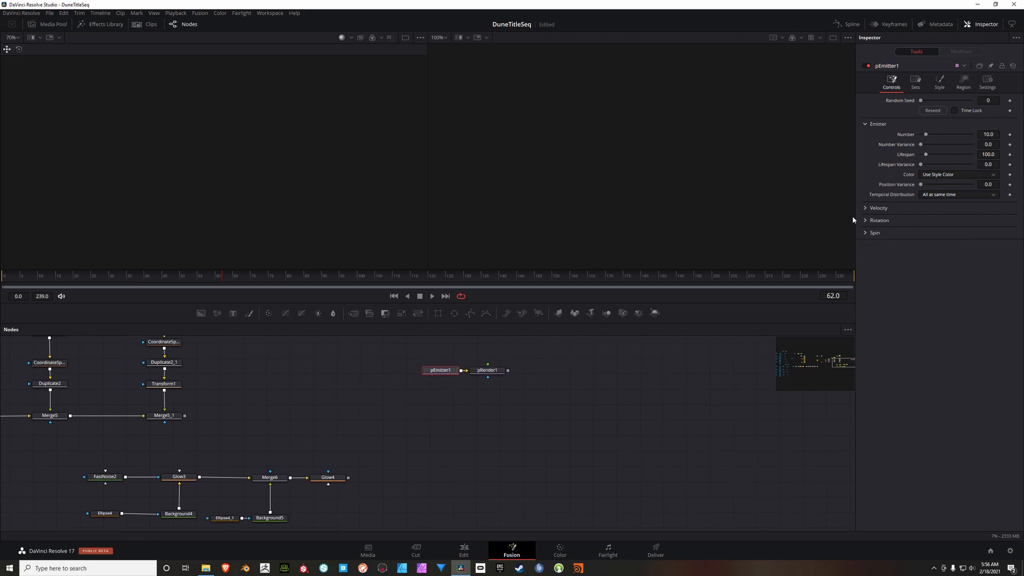
Step: Set the size of pEmitter1's sphere region to 0.913
{"action": "left_click", "coordinate": [963, 78]}
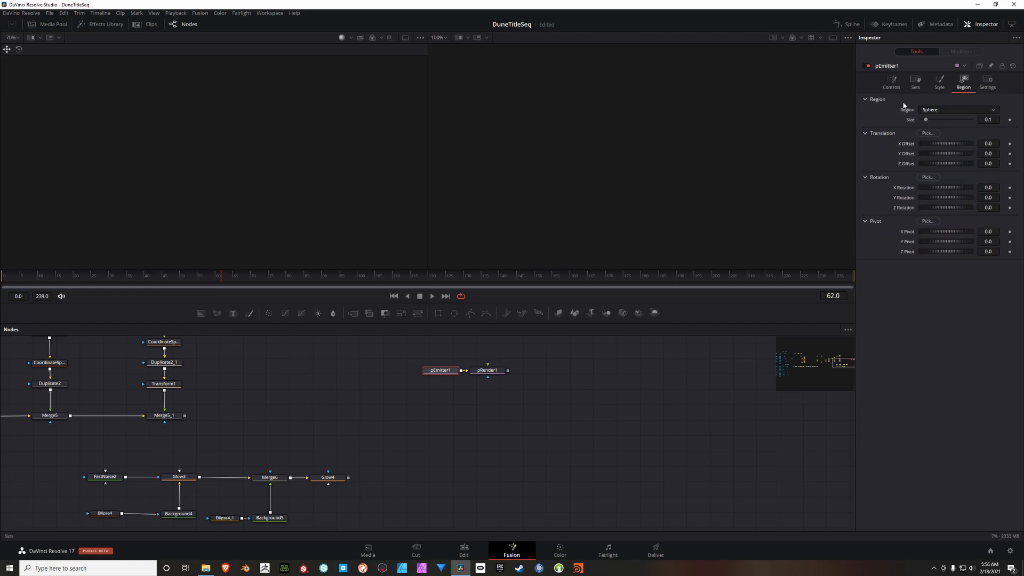
{"action": "left_click", "coordinate": [998, 120]}
{"action": "key", "text": "BackSpace"}
{"action": "key", "text": "BackSpace"}
{"action": "key", "text": "BackSpace"}
{"action": "type", "text": ".913"}
{"action": "key", "text": "Return"}
Step: Set pEmitter1's particle number to 25.2, lifespan to 173 and lifespan variance to 12.6
{"action": "left_click", "coordinate": [892, 81]}
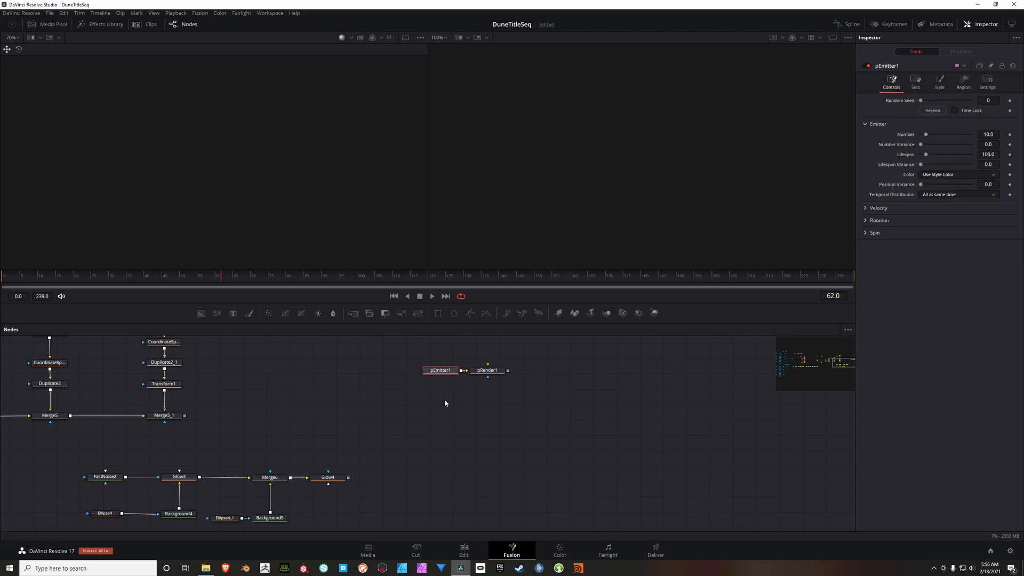
{"action": "left_click_drag", "start_coordinate": [577, 389], "coordinate": [588, 395]}
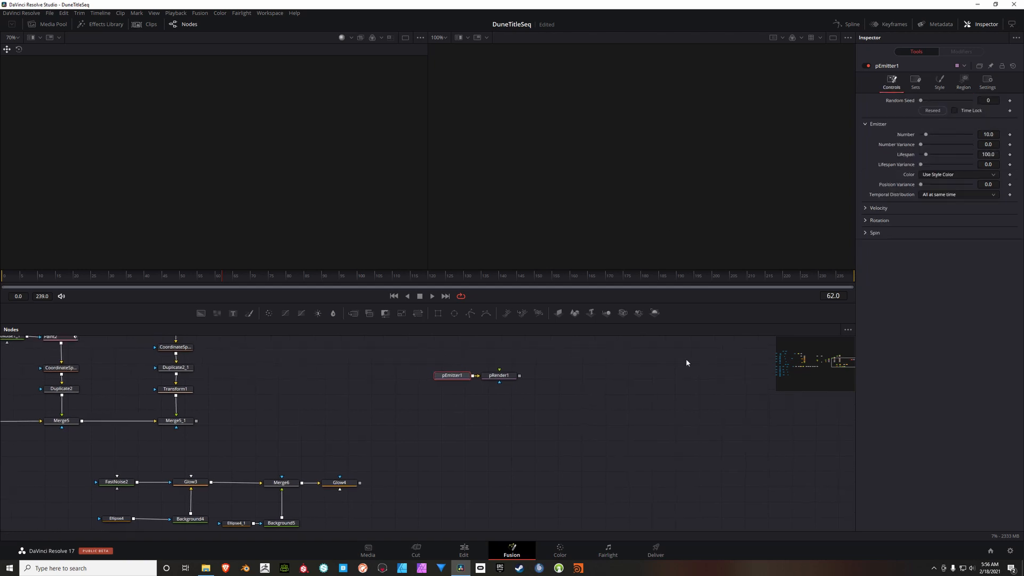
{"action": "left_click", "coordinate": [998, 135]}
{"action": "type", "text": "25.2"}
{"action": "left_click", "coordinate": [995, 156]}
{"action": "type", "text": "173"}
{"action": "key", "text": "Tab"}
{"action": "type", "text": "12.6"}
{"action": "key", "text": "Return"}
Step: Show pRender1 in the first viewer and frame the particle sphere
{"action": "left_click", "coordinate": [866, 209]}
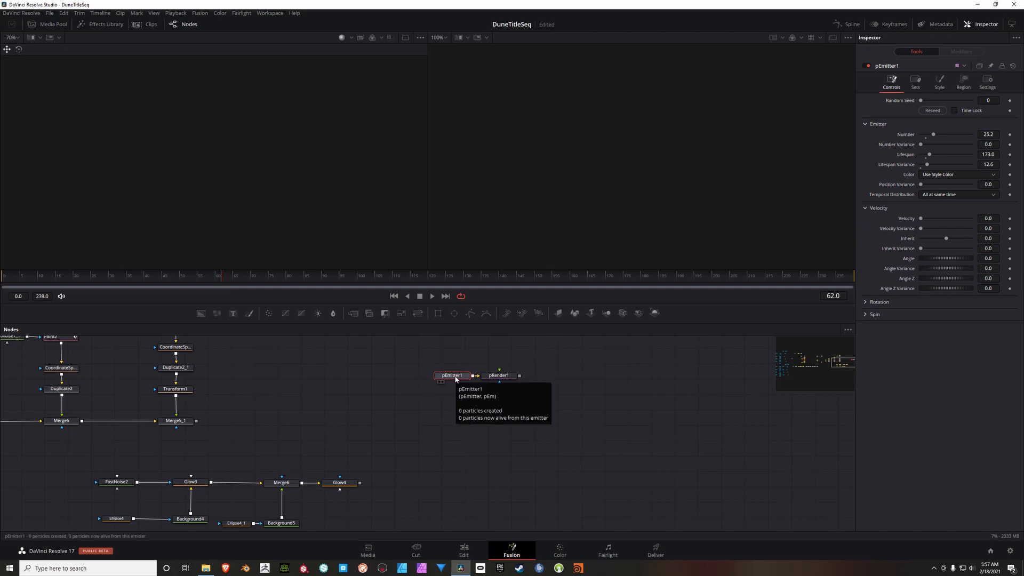
{"action": "left_click", "coordinate": [487, 382]}
{"action": "left_click_drag", "start_coordinate": [185, 118], "coordinate": [327, 167]}
{"action": "scroll", "coordinate": [278, 148], "scroll_direction": "up", "scroll_amount": 2}
{"action": "scroll", "coordinate": [312, 148], "scroll_direction": "down", "scroll_amount": 2}
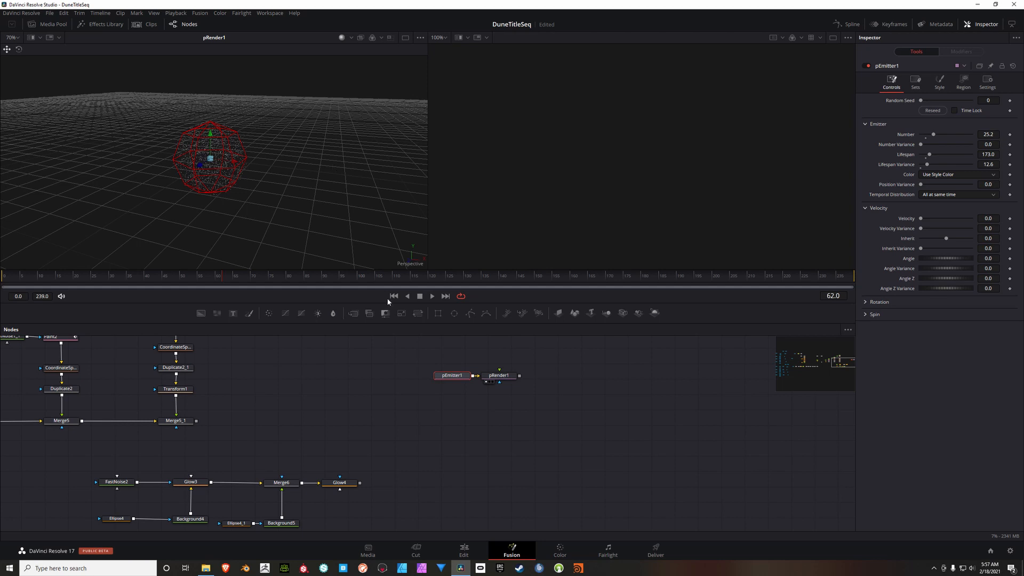
Step: Set pEmitter1's velocity to 0.016, velocity variance to 0.205 and angle variance to 258.3
{"action": "left_click", "coordinate": [502, 377]}
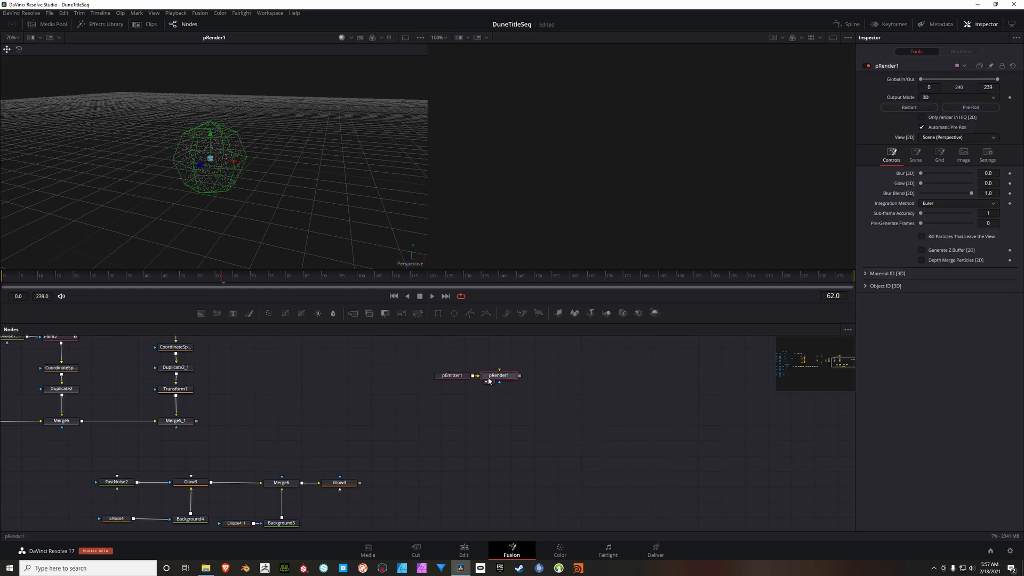
{"action": "left_click", "coordinate": [459, 377]}
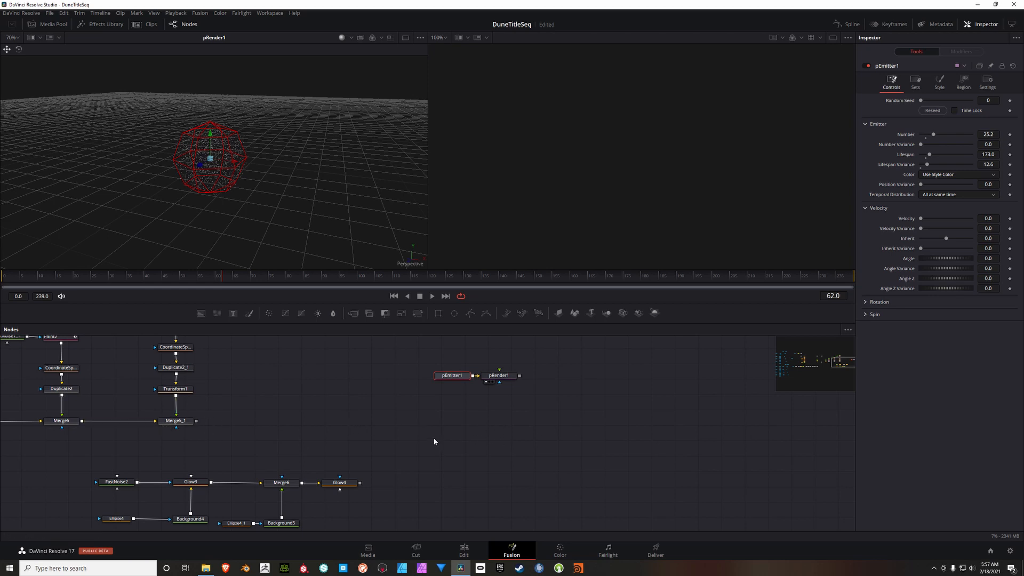
{"action": "scroll", "coordinate": [369, 429], "scroll_direction": "down", "scroll_amount": 2}
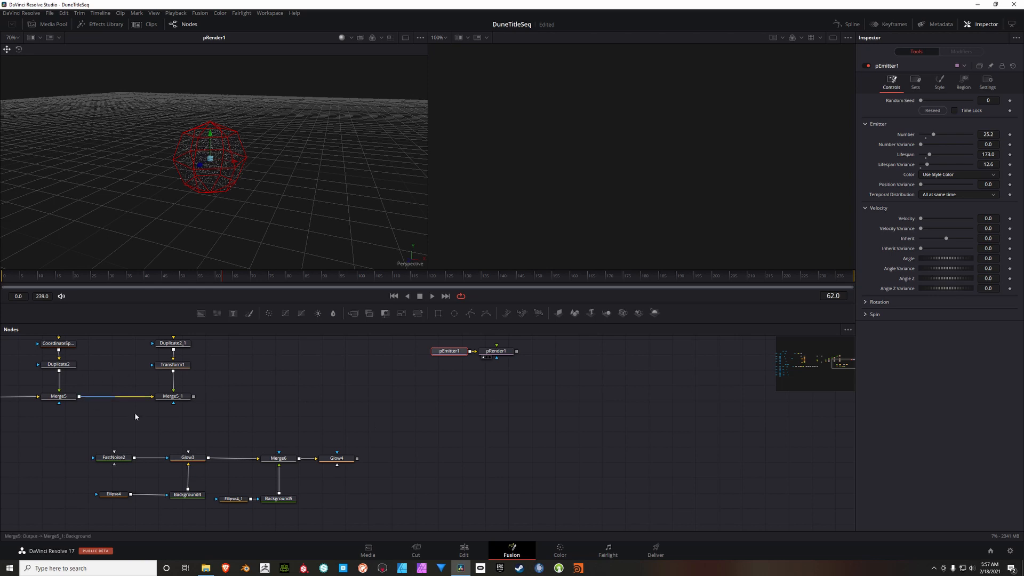
{"action": "left_click_drag", "start_coordinate": [470, 406], "coordinate": [408, 421]}
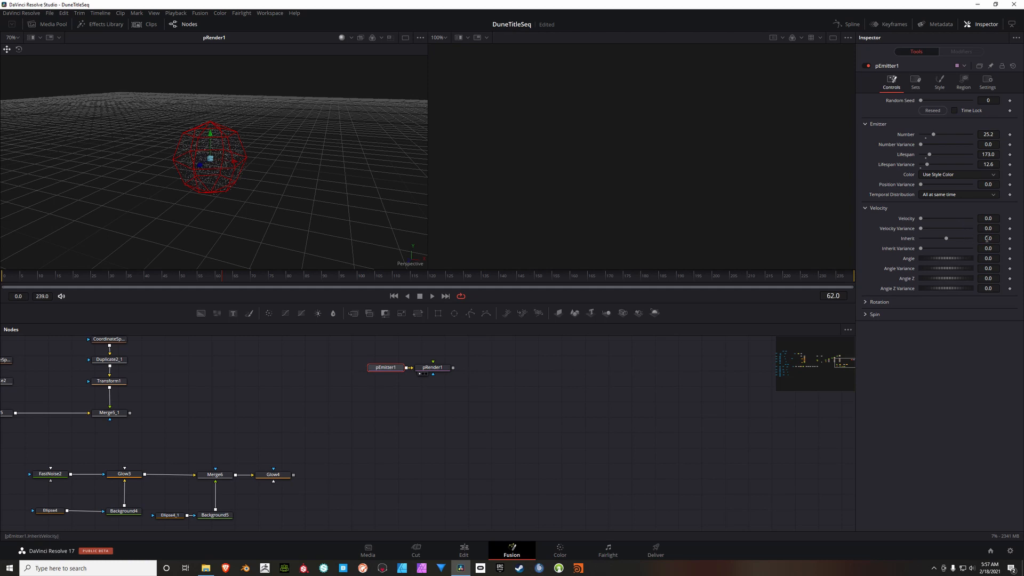
{"action": "left_click", "coordinate": [997, 220]}
{"action": "key", "text": "BackSpace"}
{"action": "type", "text": ".016"}
{"action": "key", "text": "Tab"}
{"action": "type", "text": ".205"}
{"action": "key", "text": "Tab"}
{"action": "left_click", "coordinate": [991, 270]}
{"action": "type", "text": "258.3"}
{"action": "key", "text": "Tab"}
Step: Change pEmitter1's particle style to Blob
{"action": "left_click", "coordinate": [934, 88]}
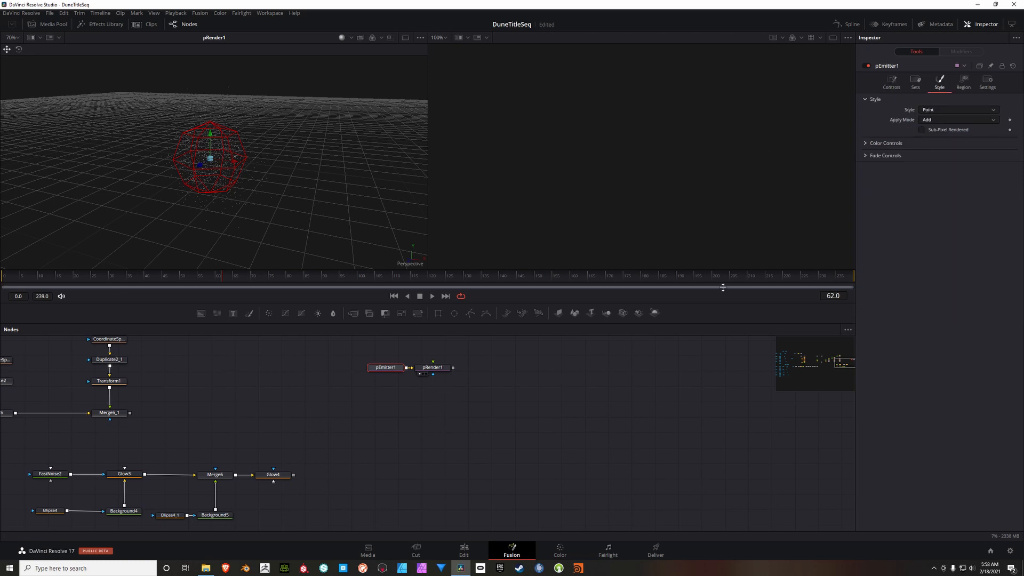
{"action": "left_click", "coordinate": [949, 108]}
{"action": "left_click", "coordinate": [940, 135]}
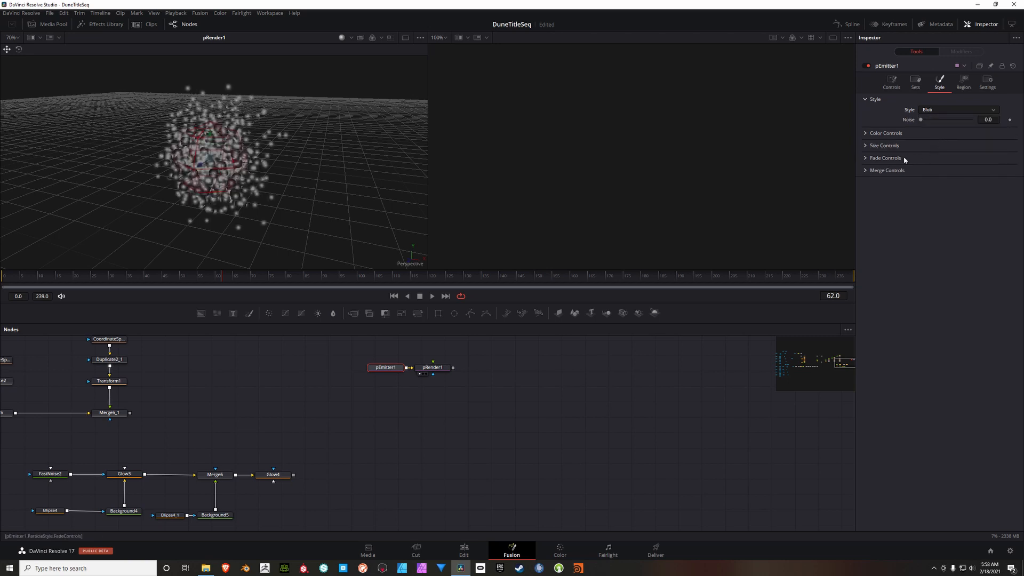
Step: Color the blob particles with red 0.364, green 0.309 and blue 0.196
{"action": "left_click", "coordinate": [867, 133]}
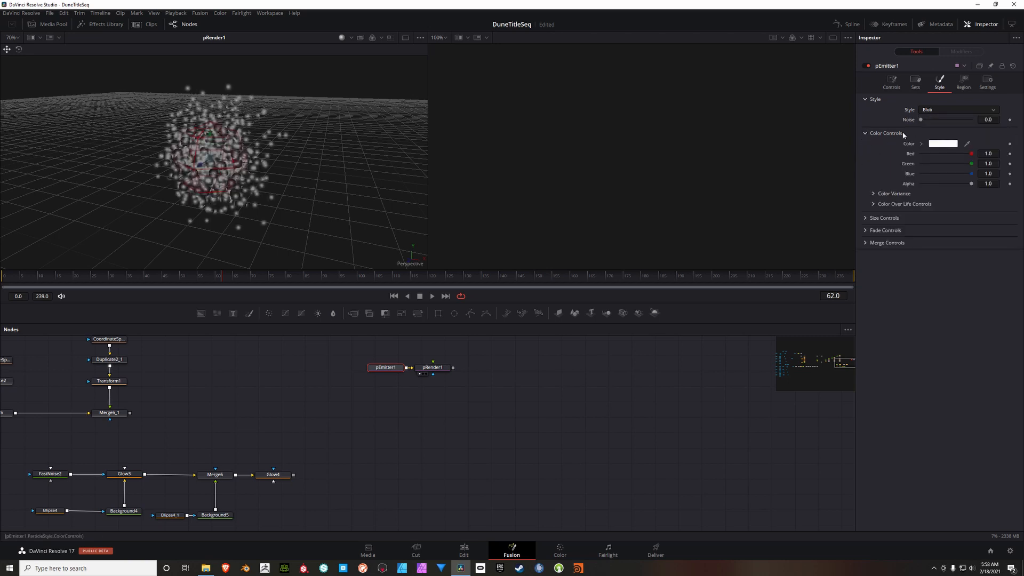
{"action": "left_click", "coordinate": [994, 156]}
{"action": "type", "text": ".364"}
{"action": "key", "text": "Return"}
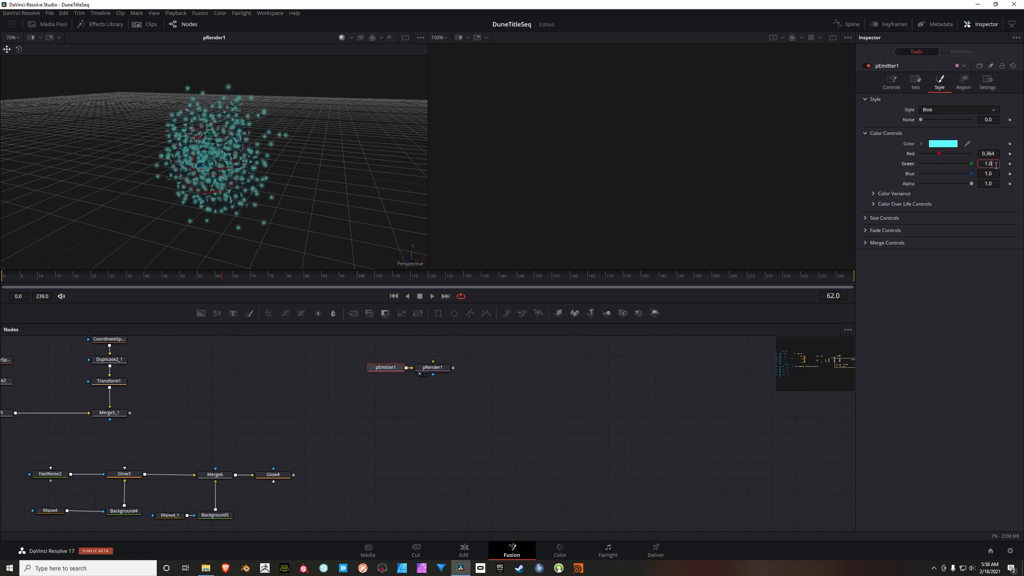
{"action": "left_click", "coordinate": [995, 165]}
{"action": "type", "text": ".309"}
{"action": "key", "text": "Return"}
{"action": "left_click", "coordinate": [995, 174]}
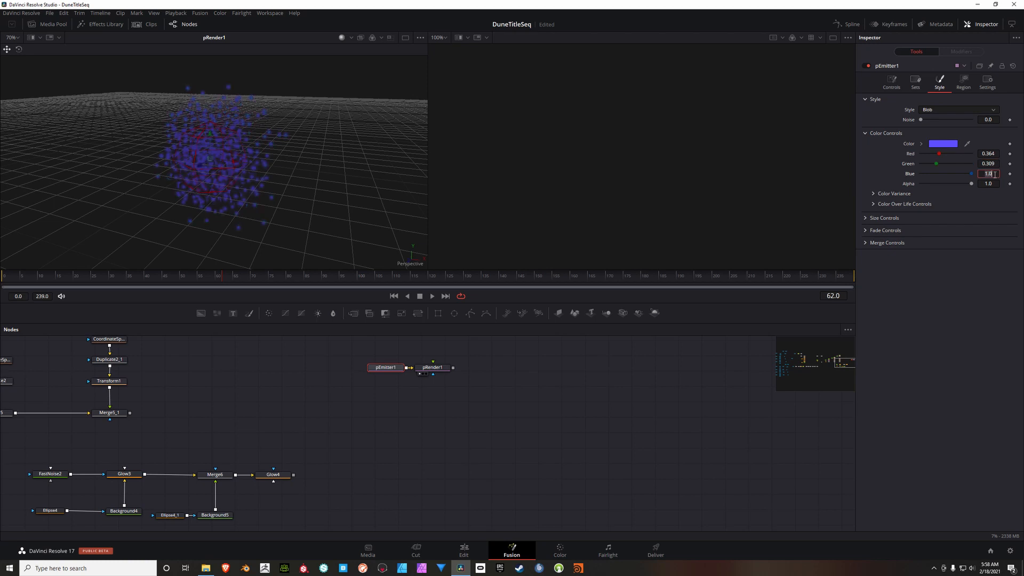
{"action": "key", "text": "BackSpace"}
{"action": "type", "text": ".196"}
{"action": "key", "text": "Tab"}
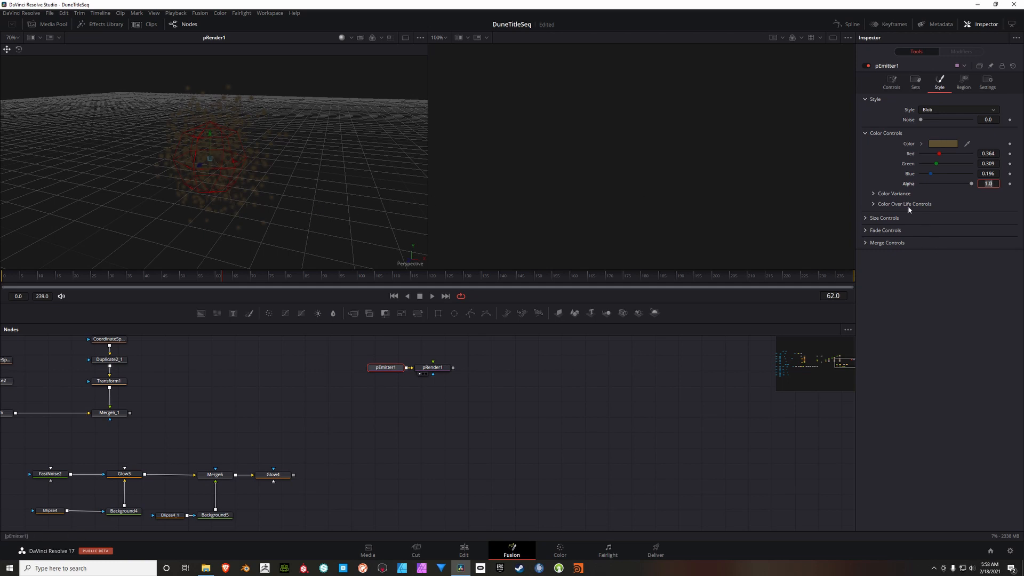
Step: Set the blob particles' size and size variance both to 0.01
{"action": "left_click", "coordinate": [865, 218]}
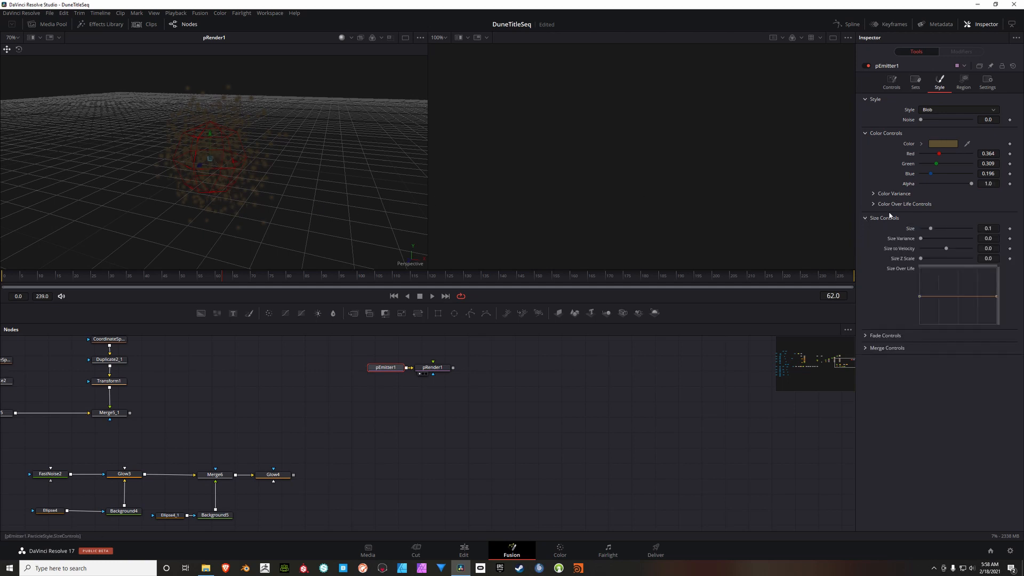
{"action": "left_click", "coordinate": [992, 229]}
{"action": "type", "text": "0.01"}
{"action": "key", "text": "Tab"}
{"action": "scroll", "coordinate": [256, 181], "scroll_direction": "up", "scroll_amount": 5}
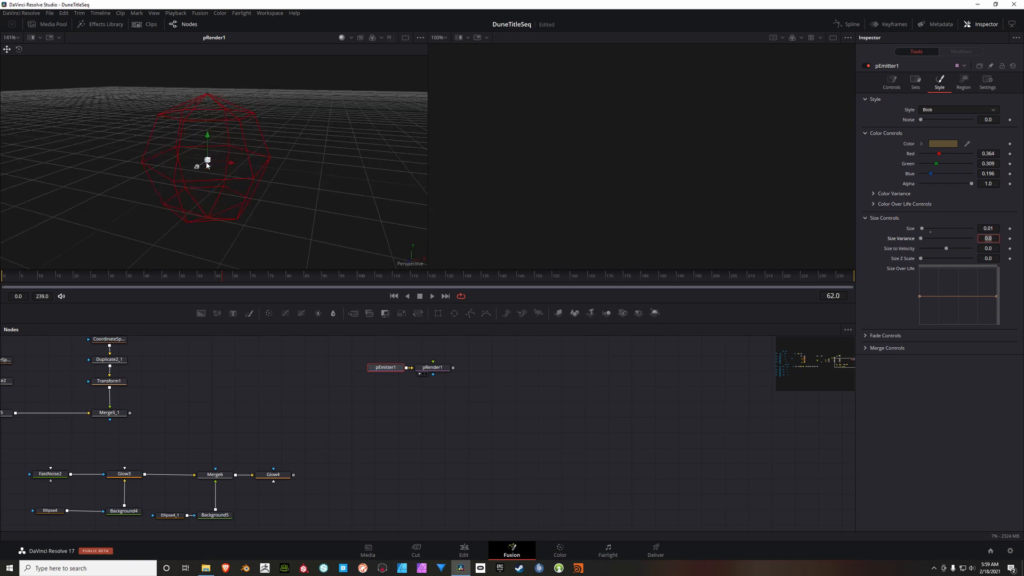
{"action": "left_click_drag", "start_coordinate": [263, 203], "coordinate": [261, 97]}
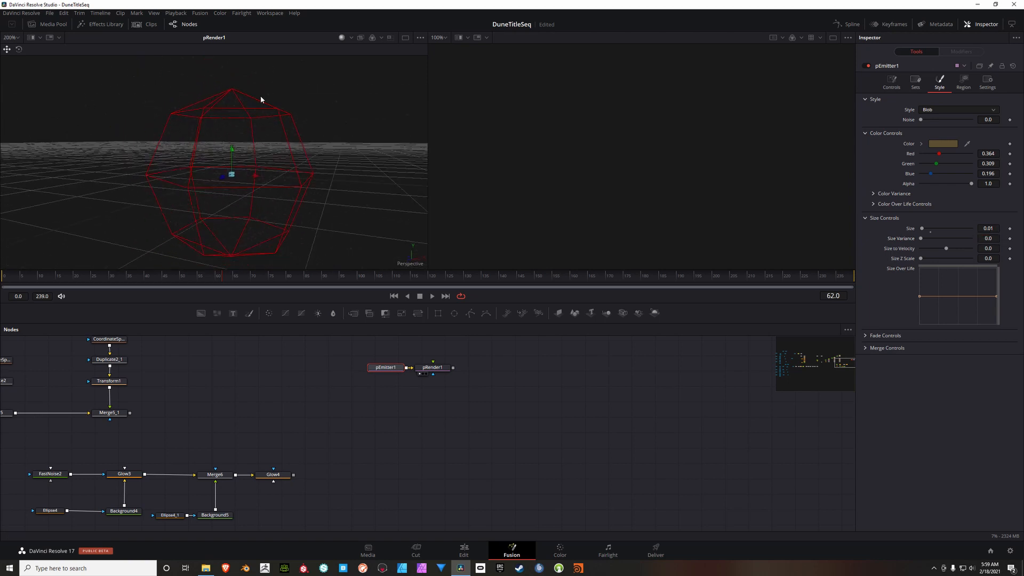
{"action": "left_click", "coordinate": [998, 241]}
{"action": "type", "text": ".01"}
{"action": "key", "text": "Tab"}
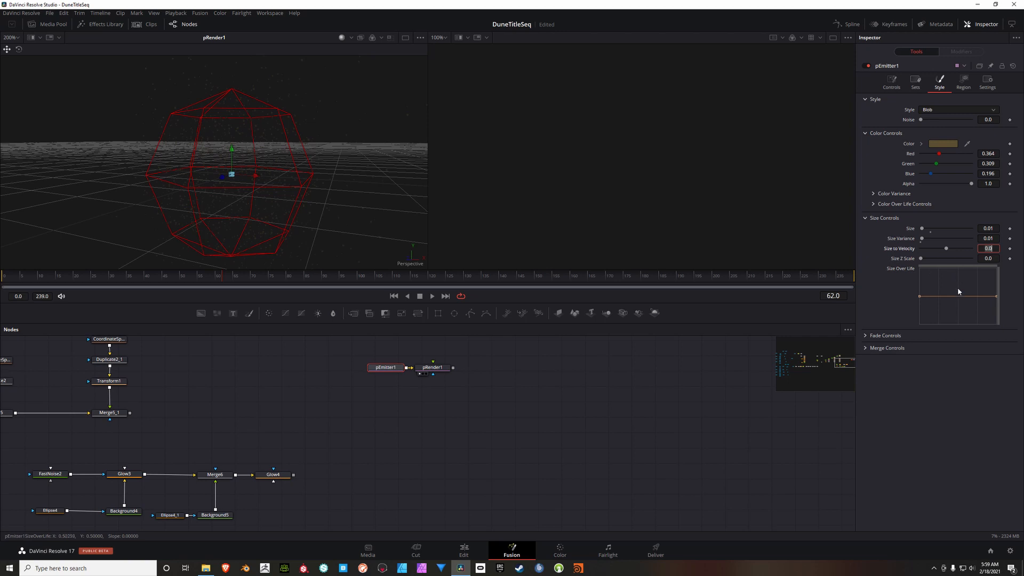
Step: Reshape the particles' Size Over Life curve by lowering its start and adding points along it to vary the size over their lifetime
{"action": "left_click_drag", "start_coordinate": [919, 296], "coordinate": [920, 312]}
{"action": "left_click_drag", "start_coordinate": [958, 306], "coordinate": [959, 284]}
{"action": "left_click_drag", "start_coordinate": [979, 292], "coordinate": [979, 305]}
{"action": "left_click", "coordinate": [959, 281]}
{"action": "left_click_drag", "start_coordinate": [945, 292], "coordinate": [968, 286]}
{"action": "left_click_drag", "start_coordinate": [935, 293], "coordinate": [934, 289]}
{"action": "left_click", "coordinate": [978, 302]}
{"action": "left_click_drag", "start_coordinate": [973, 297], "coordinate": [938, 304]}
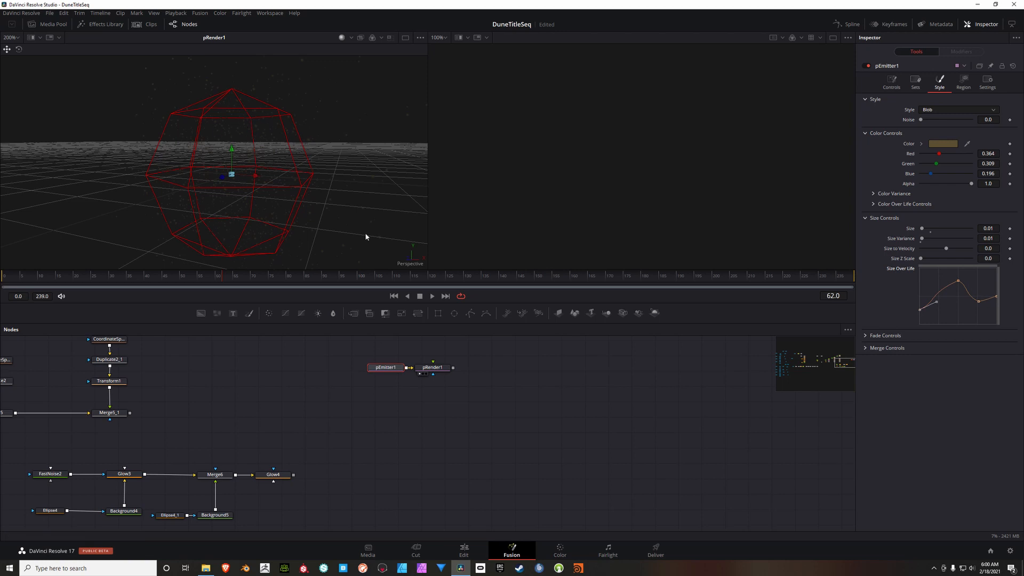
Step: Show pRender1 in the second viewer as well and set its global in point to -100
{"action": "left_click", "coordinate": [440, 369]}
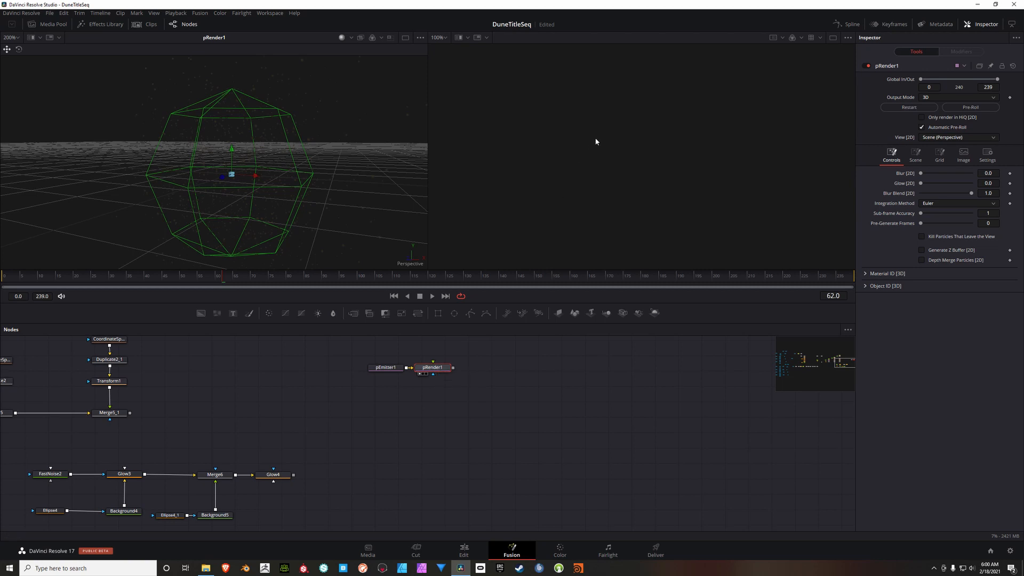
{"action": "key", "text": "2"}
{"action": "left_click_drag", "start_coordinate": [597, 185], "coordinate": [708, 187]}
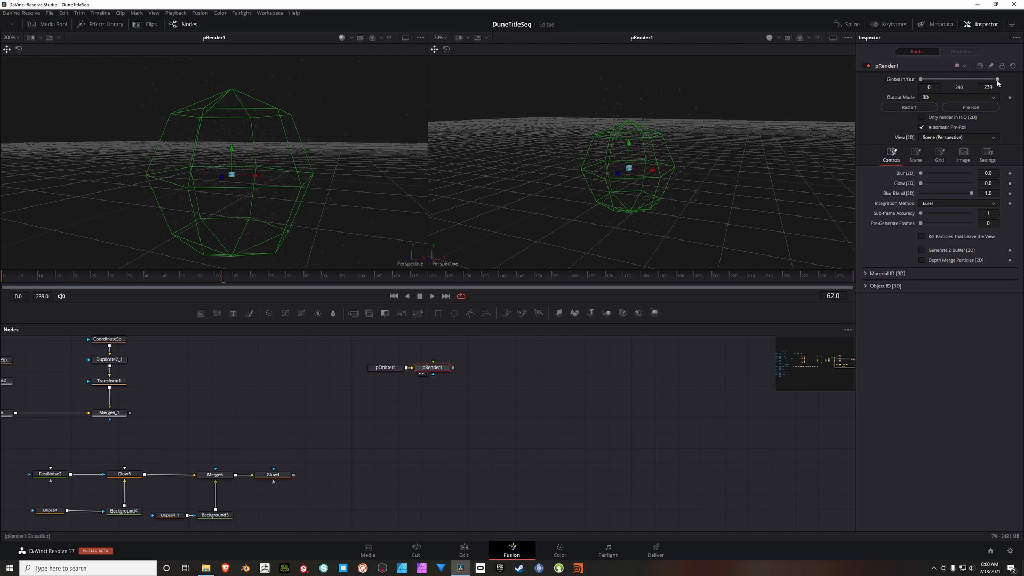
{"action": "left_click", "coordinate": [940, 89]}
{"action": "type", "text": "00"}
{"action": "key", "text": "Tab"}
Step: Add a Merge 3D node below pRender1 and a Renderer 3D node after it, showing them in the first and second viewers
{"action": "left_click_drag", "start_coordinate": [495, 396], "coordinate": [512, 401]}
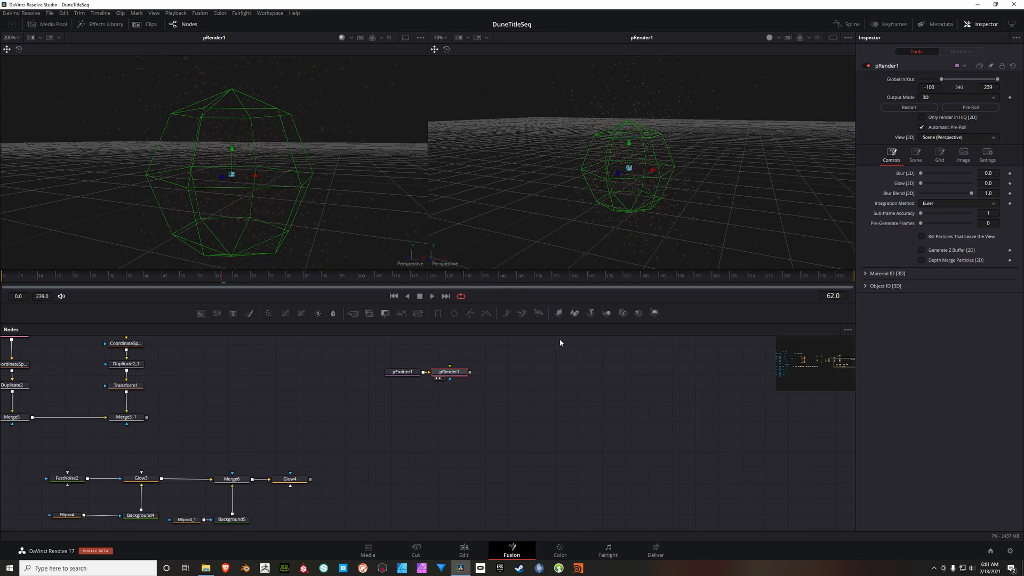
{"action": "left_click", "coordinate": [606, 315]}
{"action": "left_click_drag", "start_coordinate": [492, 372], "coordinate": [453, 407]}
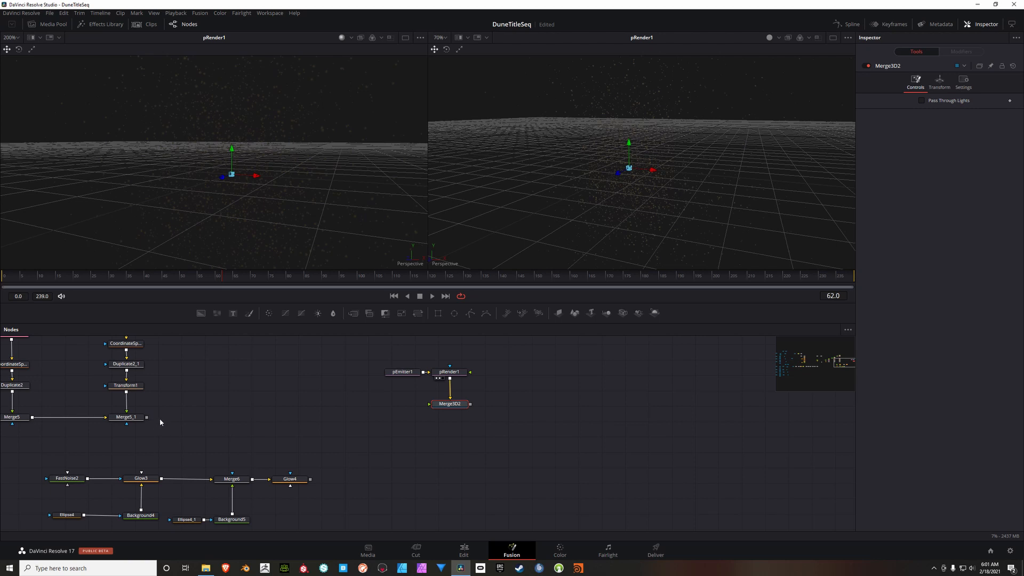
{"action": "left_click", "coordinate": [655, 314]}
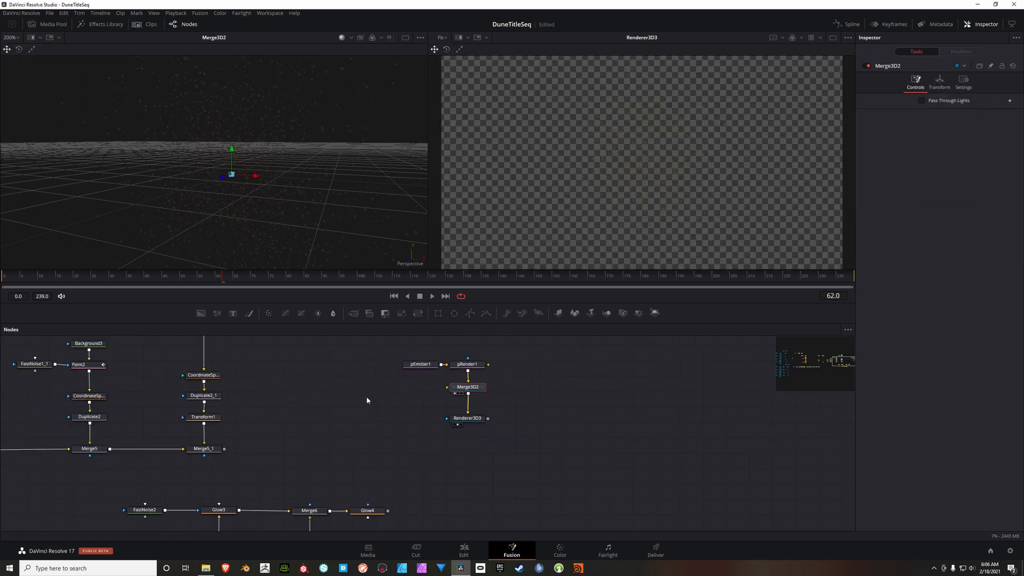
{"action": "left_click_drag", "start_coordinate": [367, 401], "coordinate": [368, 433]}
Step: Add a Merge node that takes Merge5_1 as its background and Glow4 as its foreground
{"action": "left_click", "coordinate": [286, 384]}
{"action": "left_click", "coordinate": [353, 313]}
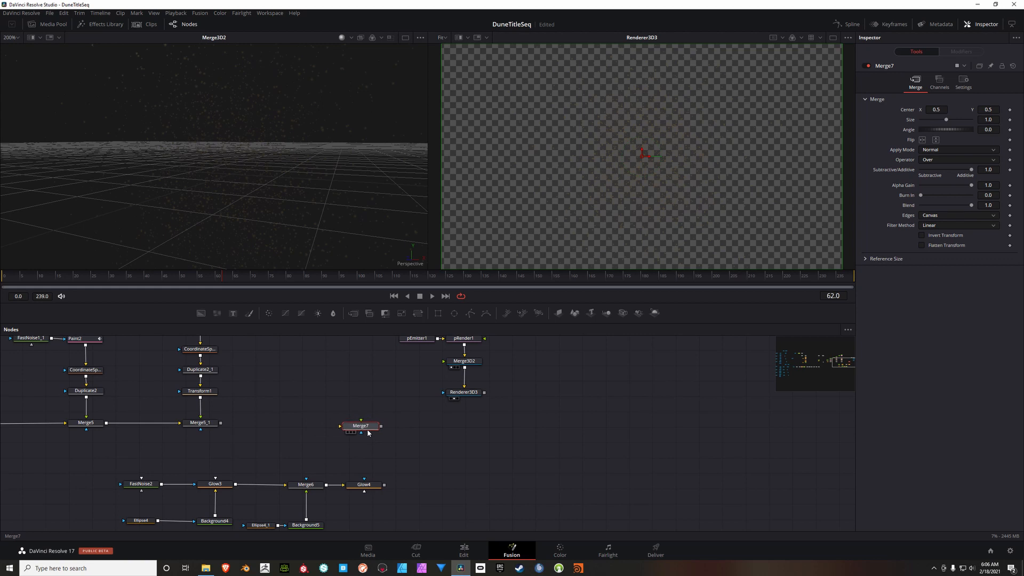
{"action": "left_click_drag", "start_coordinate": [303, 408], "coordinate": [334, 408]}
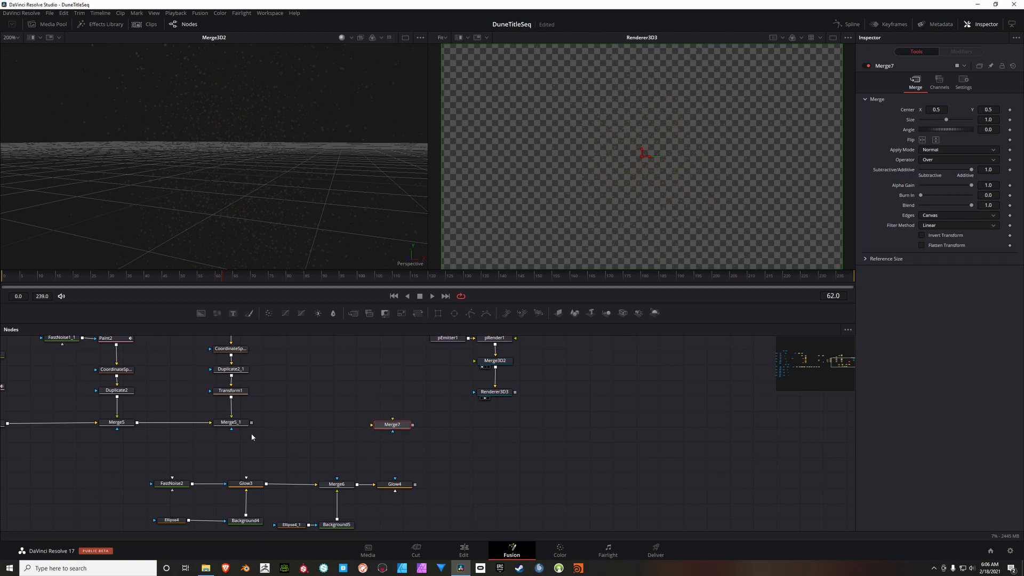
{"action": "left_click_drag", "start_coordinate": [251, 423], "coordinate": [373, 427]}
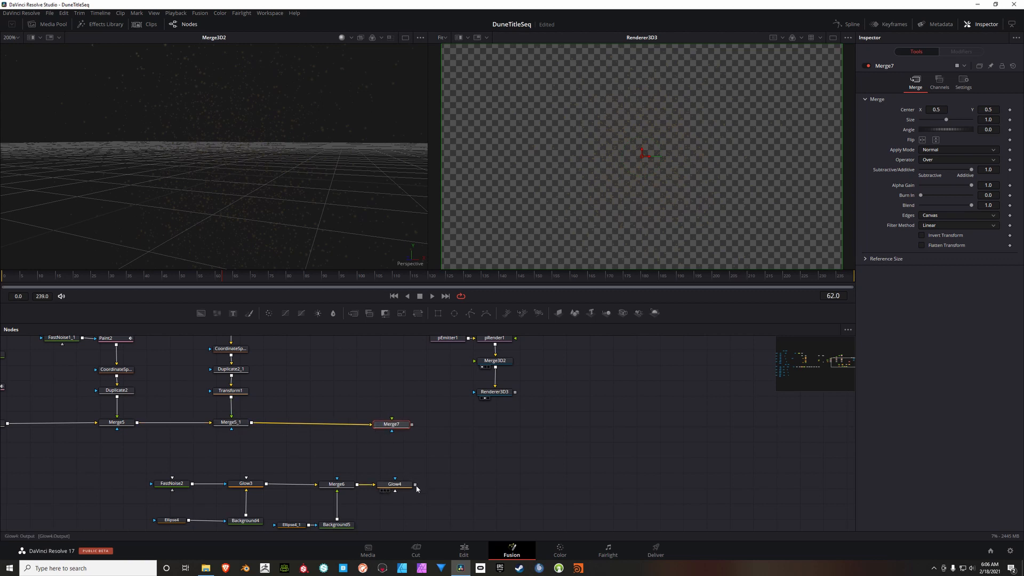
{"action": "left_click_drag", "start_coordinate": [415, 484], "coordinate": [420, 417]}
{"action": "left_click", "coordinate": [420, 416]}
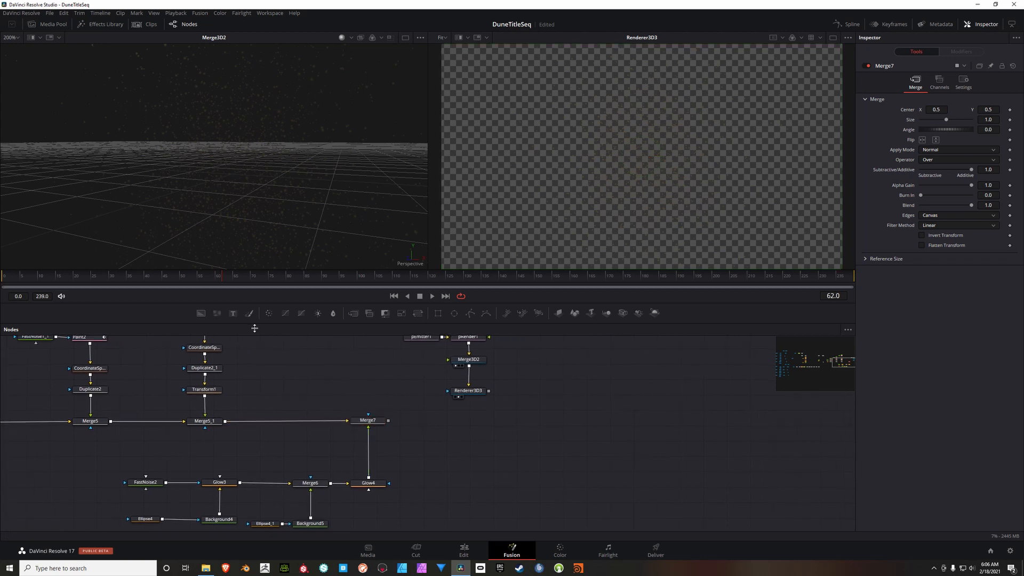
Step: Add another Merge node below Renderer3D3 and connect both Renderer3D3 and Merge7 to it
{"action": "left_click", "coordinate": [354, 313]}
{"action": "left_click_drag", "start_coordinate": [425, 415], "coordinate": [473, 421]}
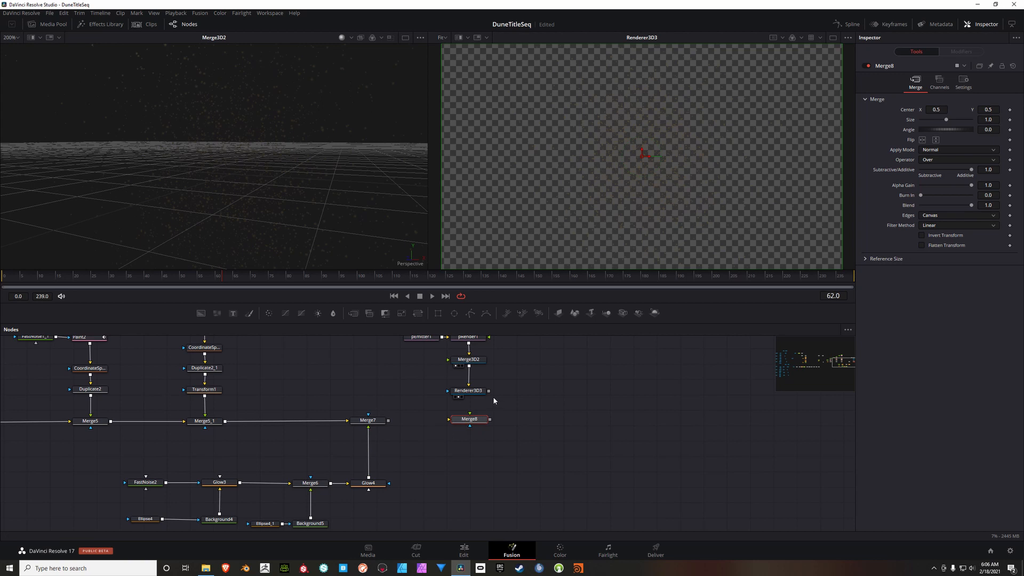
{"action": "left_click_drag", "start_coordinate": [489, 391], "coordinate": [470, 419]}
{"action": "left_click_drag", "start_coordinate": [390, 421], "coordinate": [450, 421]}
{"action": "left_click_drag", "start_coordinate": [520, 441], "coordinate": [471, 441]}
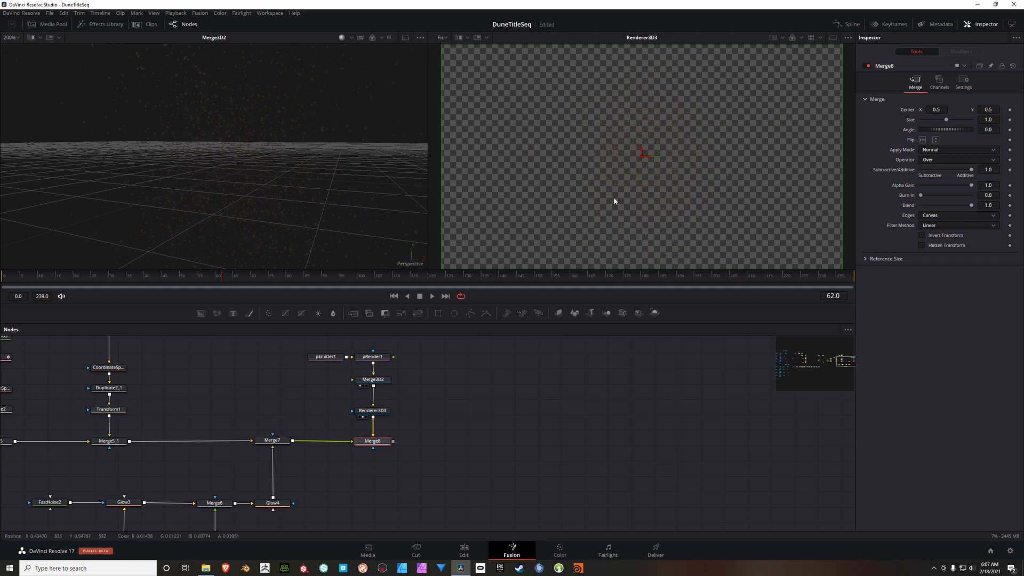
Step: Place a new, unconnected Merge node in the empty area well beyond Merge8
{"action": "left_click_drag", "start_coordinate": [556, 429], "coordinate": [405, 414]}
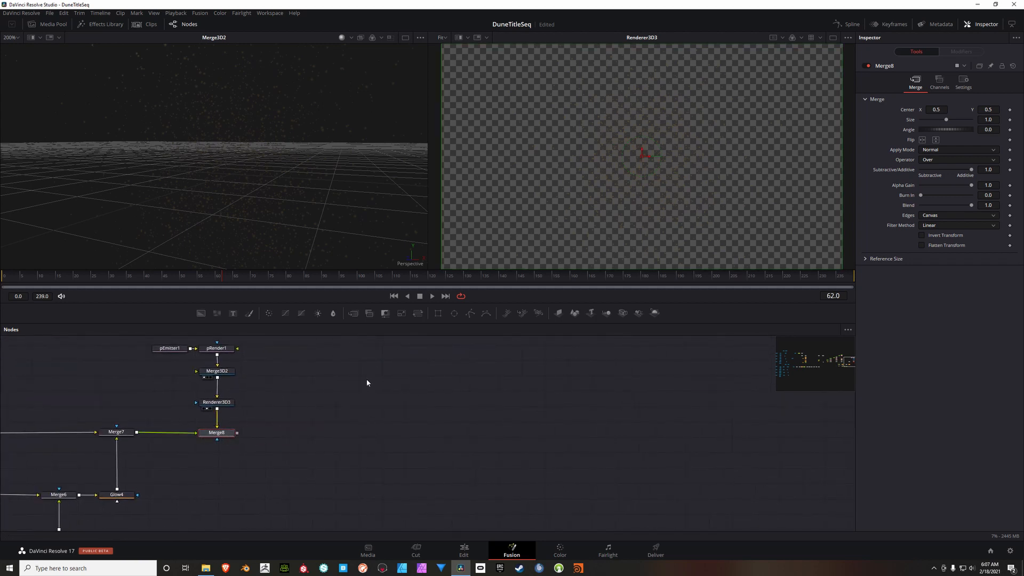
{"action": "left_click_drag", "start_coordinate": [354, 313], "coordinate": [590, 432]}
{"action": "left_click_drag", "start_coordinate": [438, 417], "coordinate": [489, 497]}
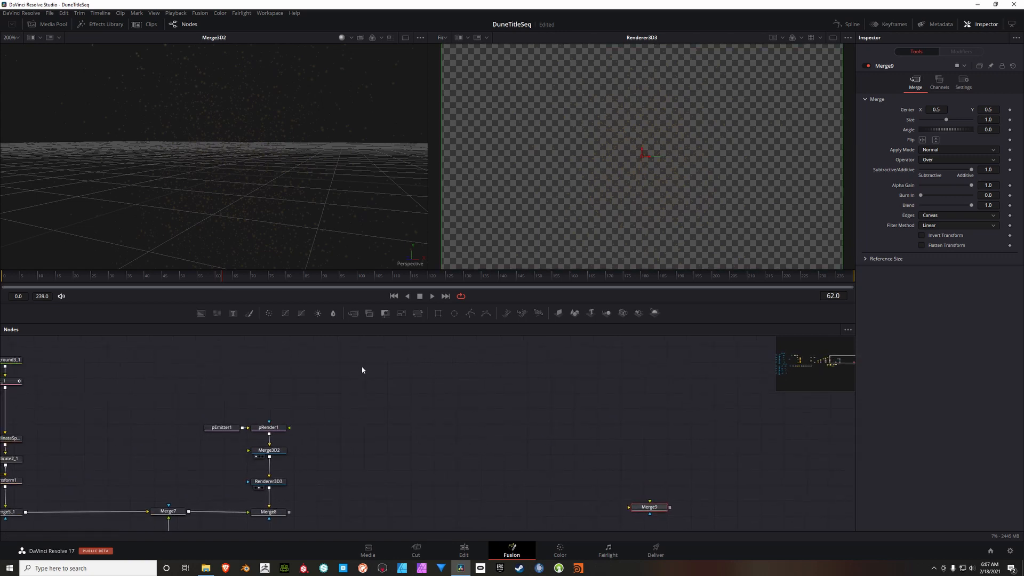
{"action": "left_click_drag", "start_coordinate": [454, 460], "coordinate": [437, 398]}
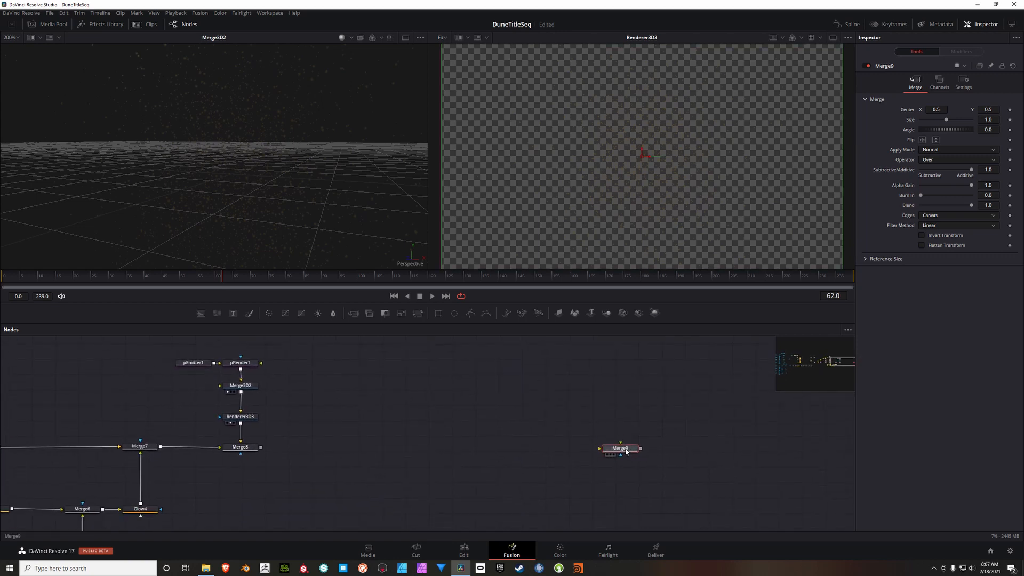
{"action": "left_click_drag", "start_coordinate": [438, 456], "coordinate": [454, 450]}
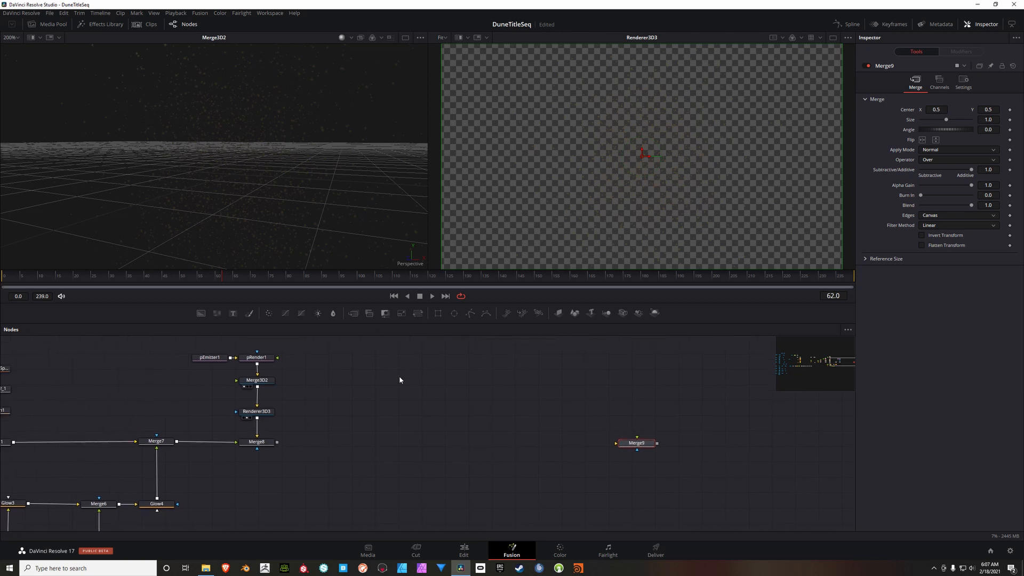
Step: Add a Background node below Merge9, delete the extra Merge10 node and connect the background to Merge9
{"action": "left_click", "coordinate": [201, 313]}
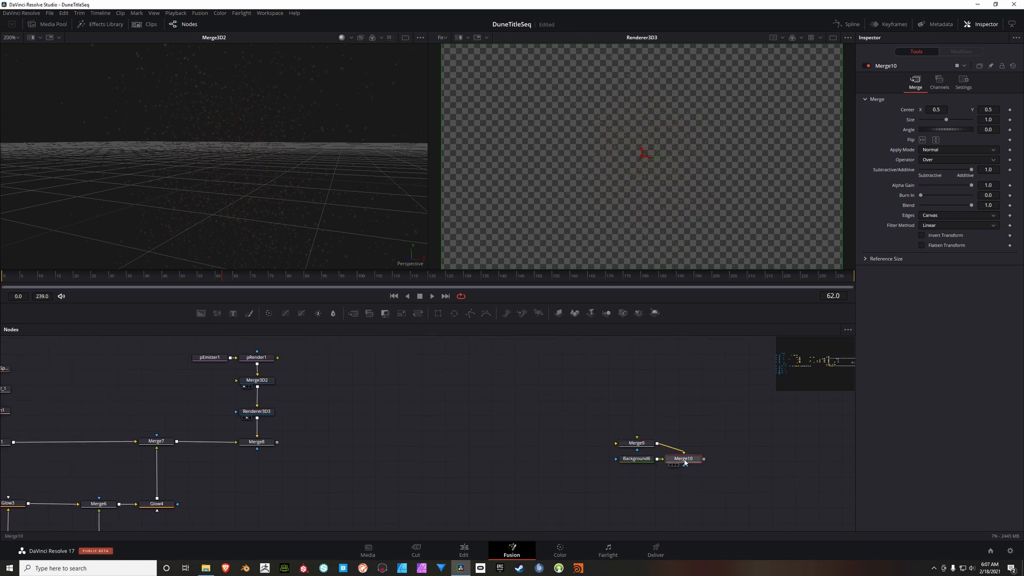
{"action": "key", "text": "Delete"}
{"action": "mouse_move", "coordinate": [647, 461]}
{"action": "left_mouse_down"}
{"action": "mouse_move", "coordinate": [645, 482]}
{"action": "mouse_move", "coordinate": [642, 458]}
{"action": "mouse_move", "coordinate": [622, 447]}
{"action": "mouse_move", "coordinate": [641, 447]}
{"action": "left_mouse_up"}
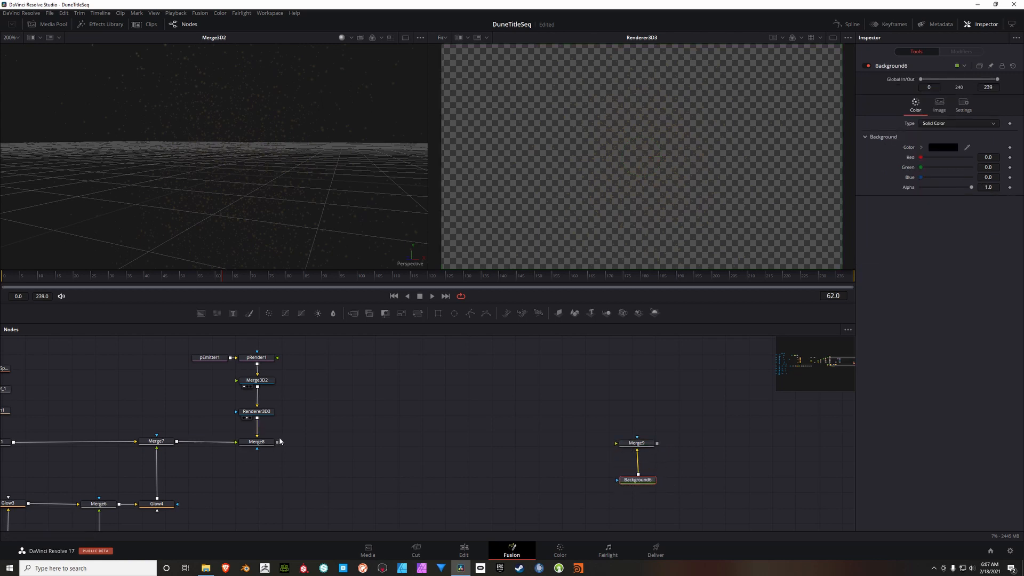
Step: Connect Merge8's output to Merge9's free input and show Merge9 in the first viewer
{"action": "left_click_drag", "start_coordinate": [277, 442], "coordinate": [623, 444]}
{"action": "left_click", "coordinate": [638, 445]}
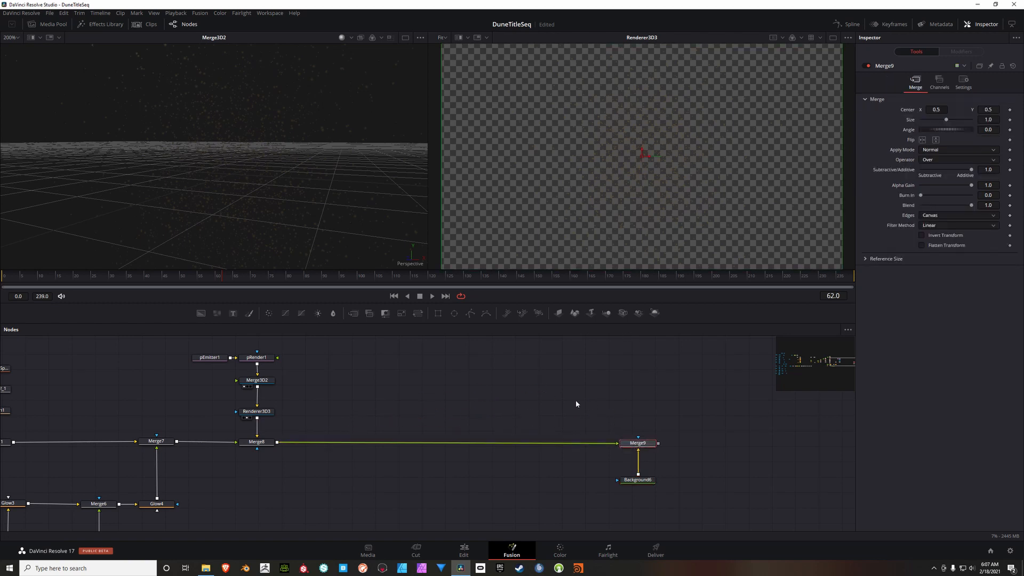
{"action": "key", "text": "1"}
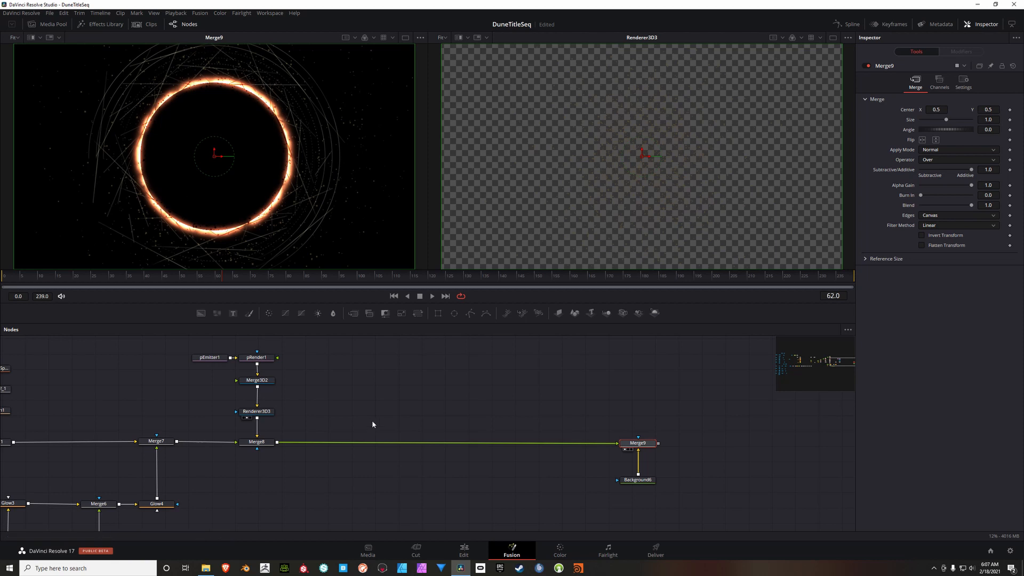
{"action": "left_click_drag", "start_coordinate": [347, 435], "coordinate": [493, 442]}
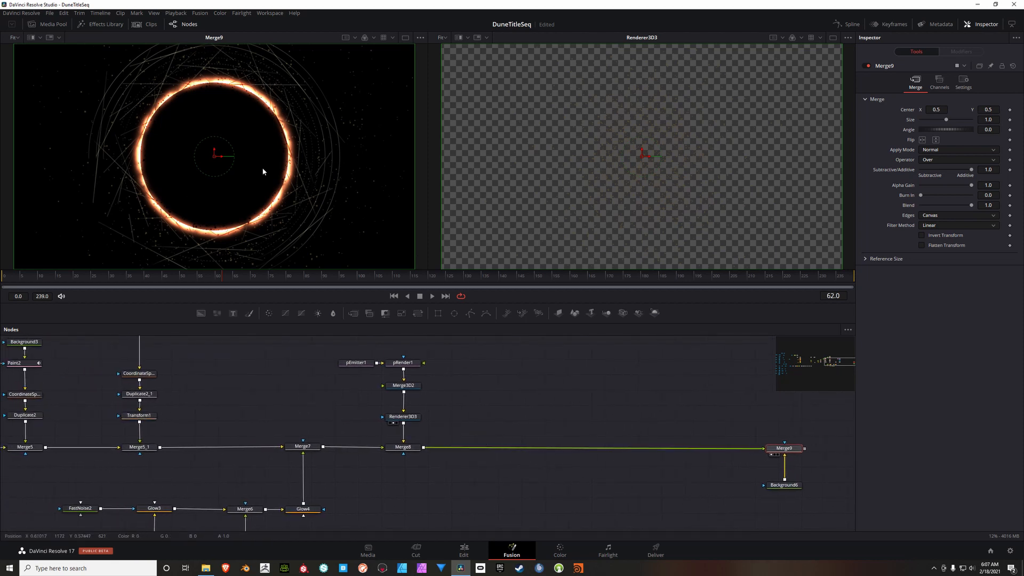
{"action": "scroll", "coordinate": [263, 172], "scroll_direction": "up", "scroll_amount": 2}
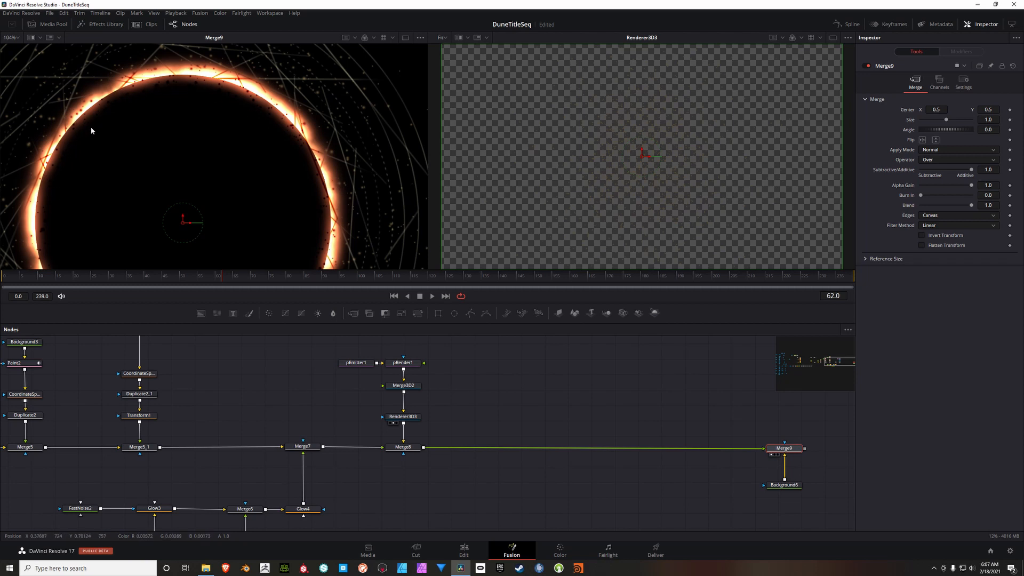
{"action": "scroll", "coordinate": [246, 204], "scroll_direction": "down", "scroll_amount": 3}
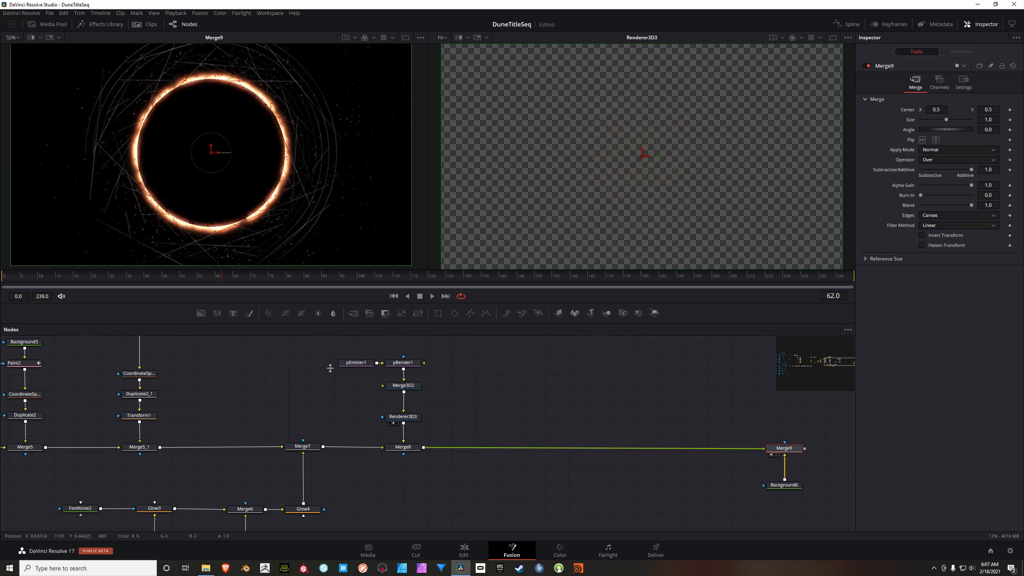
Step: Duplicate the Ellipse3 mask, place the copy beside Renderer3D3 and connect it as that renderer's effect mask
{"action": "left_click_drag", "start_coordinate": [345, 400], "coordinate": [381, 401]}
{"action": "left_click", "coordinate": [380, 406]}
{"action": "left_click_drag", "start_coordinate": [258, 409], "coordinate": [494, 415]}
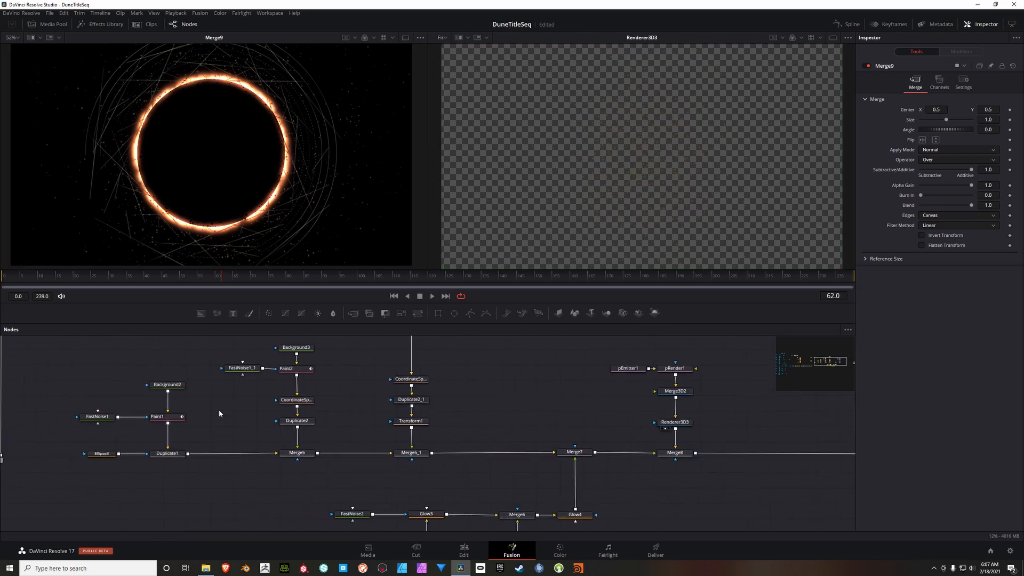
{"action": "left_click", "coordinate": [103, 455]}
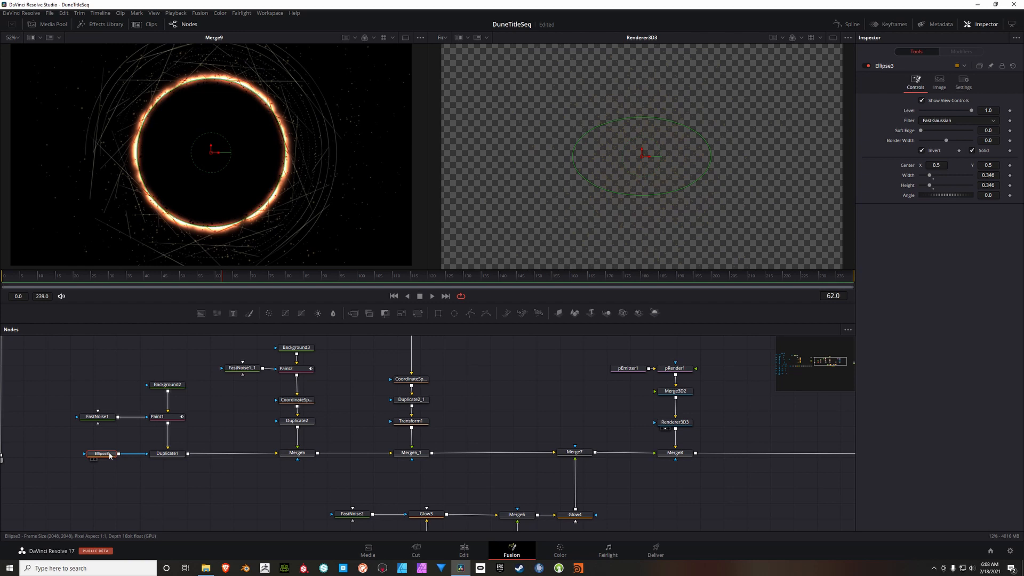
{"action": "left_click_drag", "start_coordinate": [465, 412], "coordinate": [249, 402]}
{"action": "left_click", "coordinate": [351, 392]}
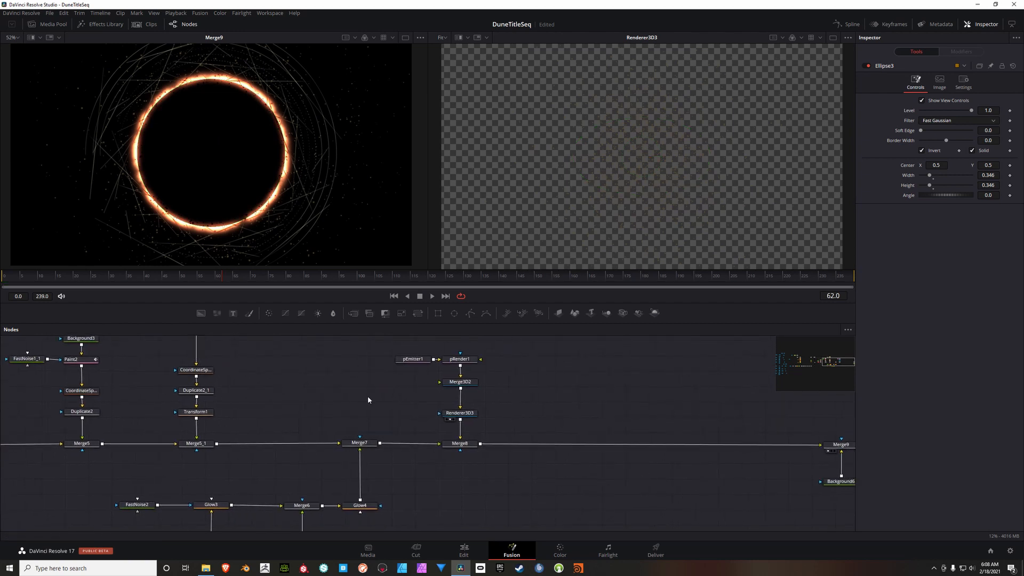
{"action": "key", "text": "ctrl+v"}
{"action": "left_click_drag", "start_coordinate": [360, 398], "coordinate": [404, 419]}
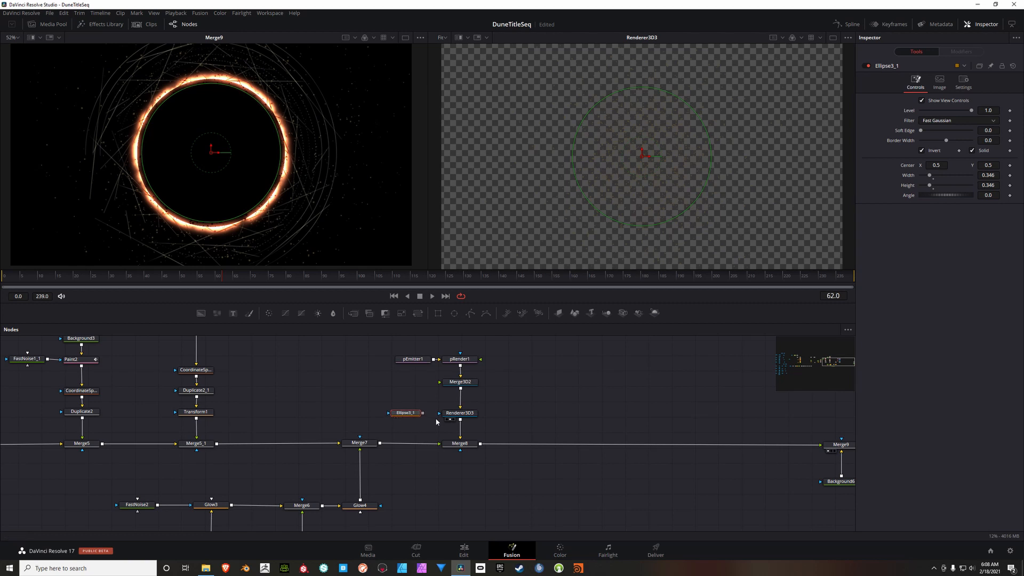
{"action": "left_click_drag", "start_coordinate": [423, 416], "coordinate": [440, 413]}
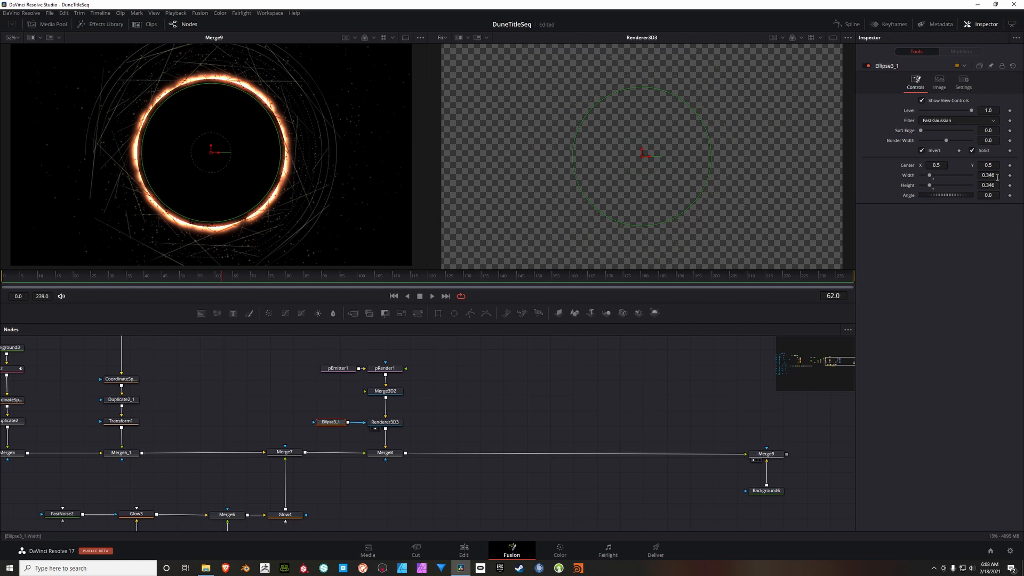
Step: Set the copied ellipse mask's width and height to 0.402, soft edge to 0.0205 and border width to 0.029
{"action": "mouse_move", "coordinate": [996, 177]}
{"action": "left_mouse_down"}
{"action": "mouse_move", "coordinate": [1016, 178]}
{"action": "mouse_move", "coordinate": [996, 185]}
{"action": "left_mouse_up"}
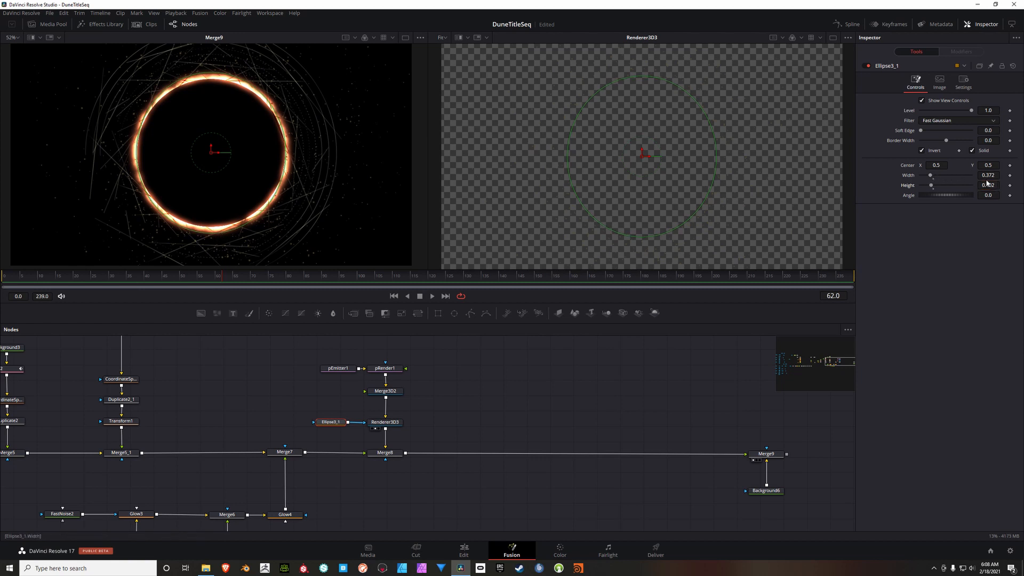
{"action": "left_click_drag", "start_coordinate": [990, 176], "coordinate": [992, 175]}
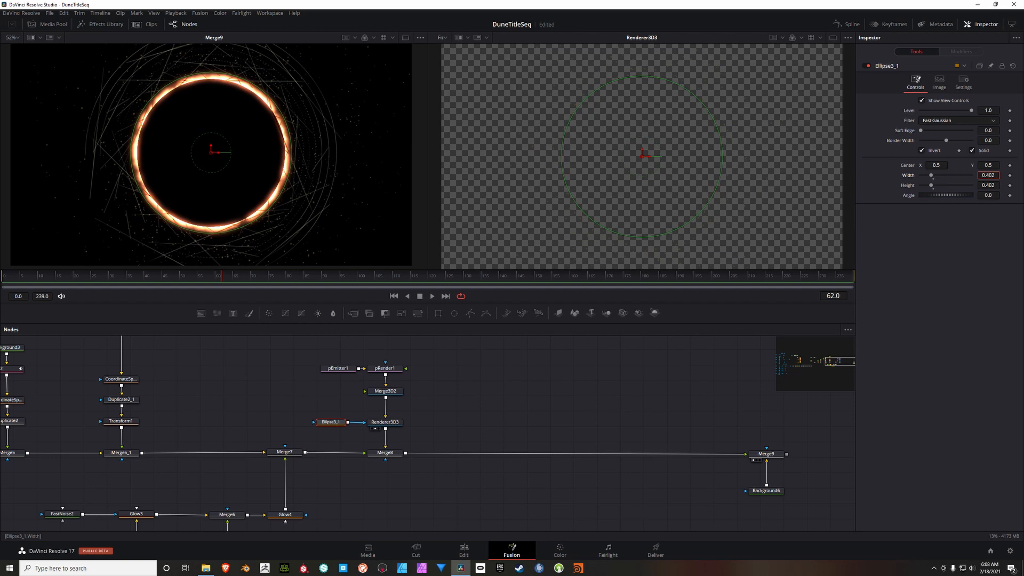
{"action": "left_click_drag", "start_coordinate": [921, 131], "coordinate": [951, 148]}
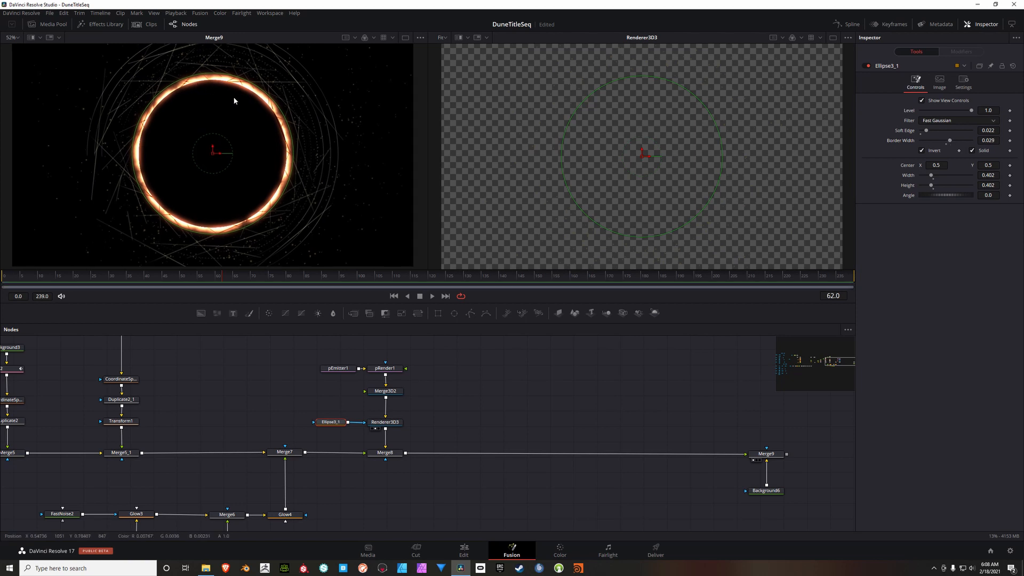
{"action": "scroll", "coordinate": [236, 98], "scroll_direction": "up", "scroll_amount": 4}
{"action": "left_click_drag", "start_coordinate": [284, 115], "coordinate": [279, 128]}
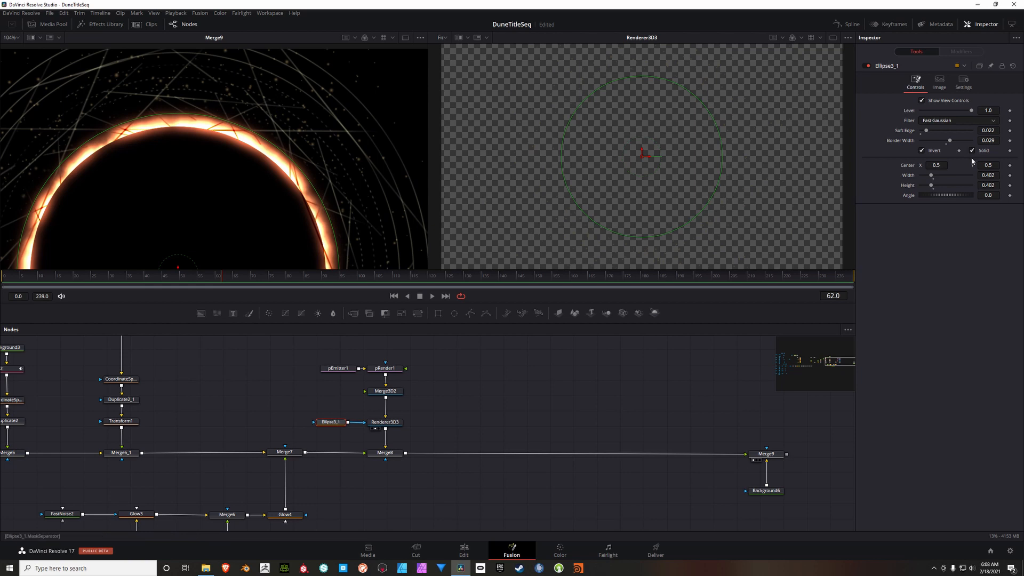
{"action": "mouse_move", "coordinate": [929, 130]}
{"action": "left_mouse_down"}
{"action": "mouse_move", "coordinate": [949, 130]}
{"action": "mouse_move", "coordinate": [921, 133]}
{"action": "mouse_move", "coordinate": [927, 138]}
{"action": "left_mouse_up"}
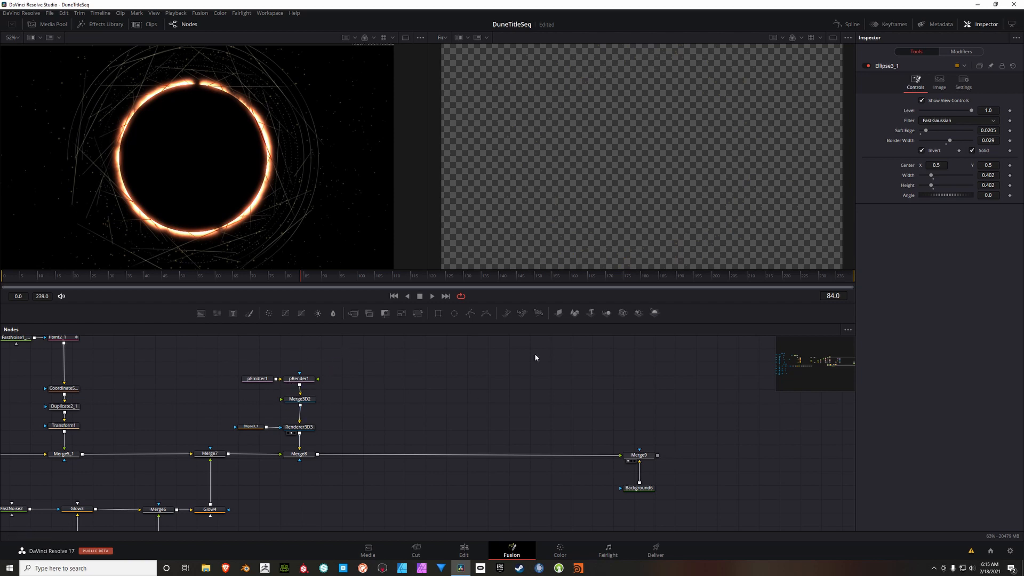
Step: Duplicate the particle branch from pEmitter1 through Renderer3D3 with its ellipse mask, and place the copy above the line between Merge8 and Merge9
{"action": "left_click_drag", "start_coordinate": [341, 356], "coordinate": [240, 435]}
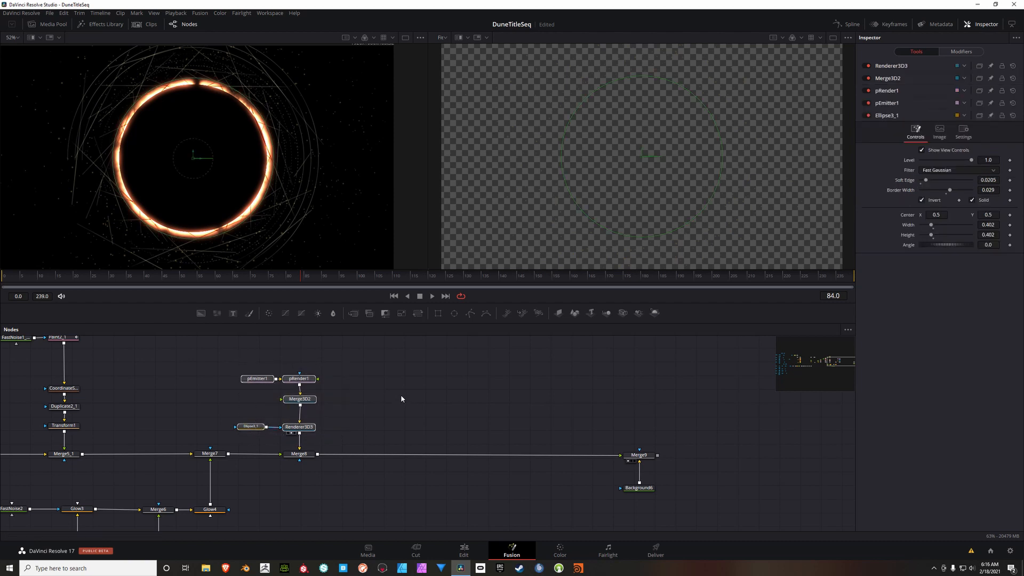
{"action": "left_click", "coordinate": [424, 373]}
{"action": "key", "text": "ctrl+v"}
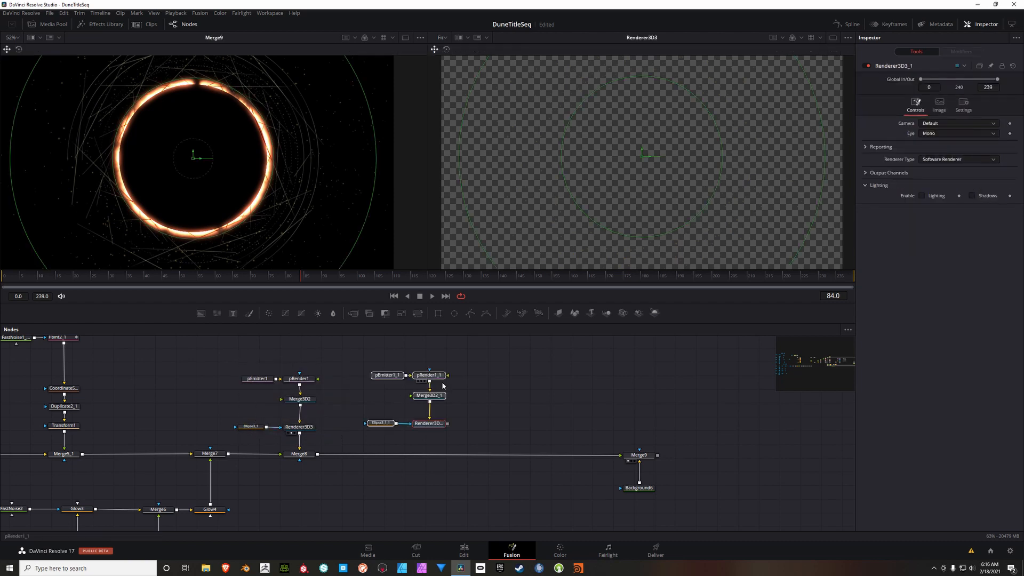
{"action": "left_click_drag", "start_coordinate": [435, 377], "coordinate": [436, 351]}
{"action": "left_click", "coordinate": [504, 398]}
{"action": "left_click_drag", "start_coordinate": [503, 398], "coordinate": [513, 412]}
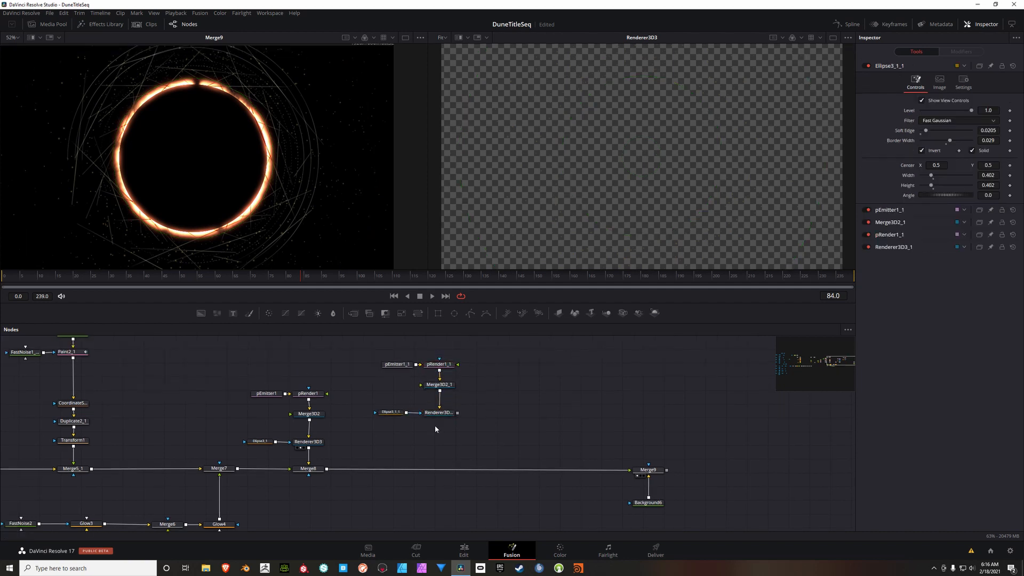
Step: Delete the ellipse mask from the duplicated particle branch
{"action": "left_click", "coordinate": [393, 413]}
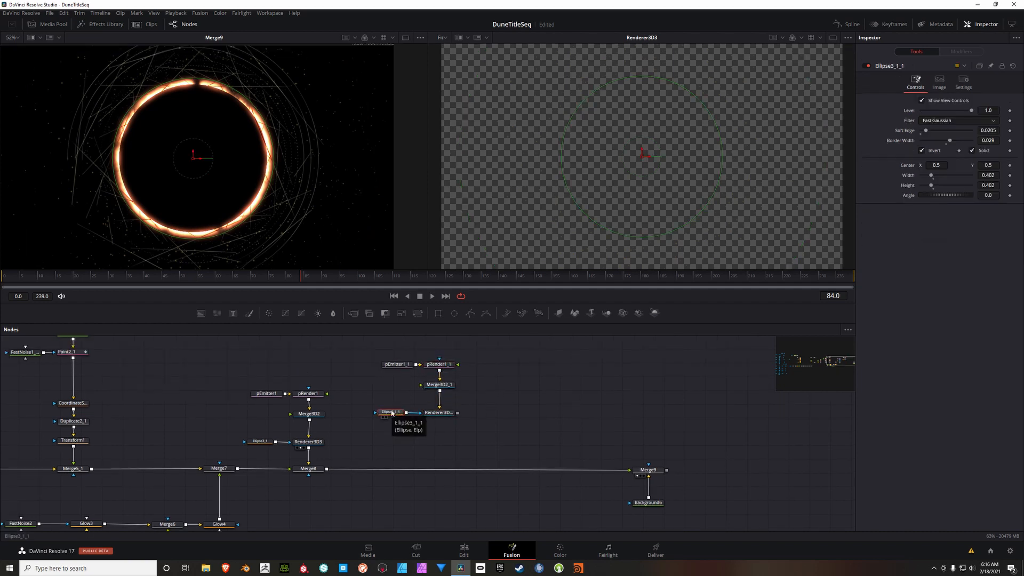
{"action": "key", "text": "Delete"}
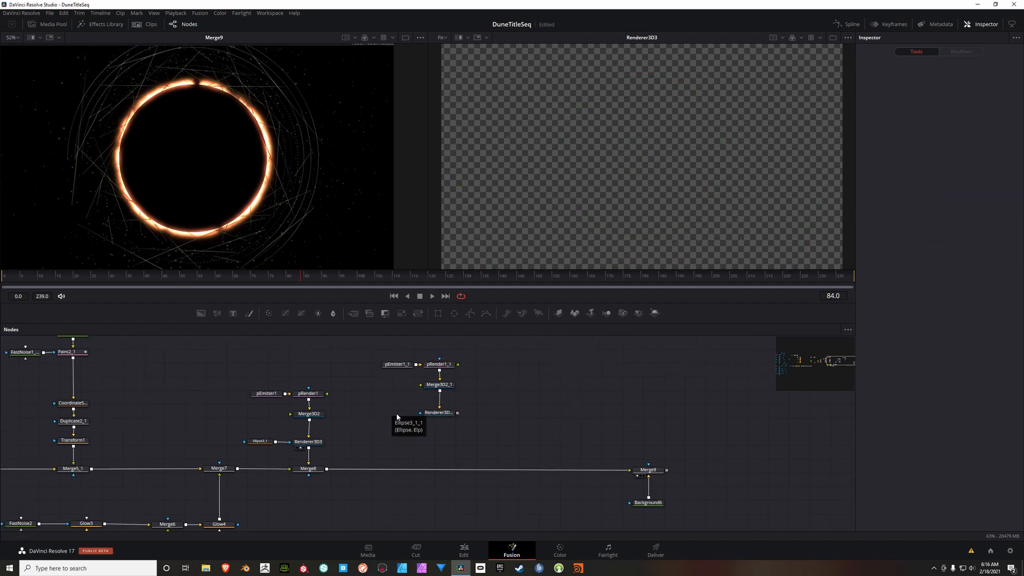
{"action": "left_click_drag", "start_coordinate": [389, 398], "coordinate": [409, 415]}
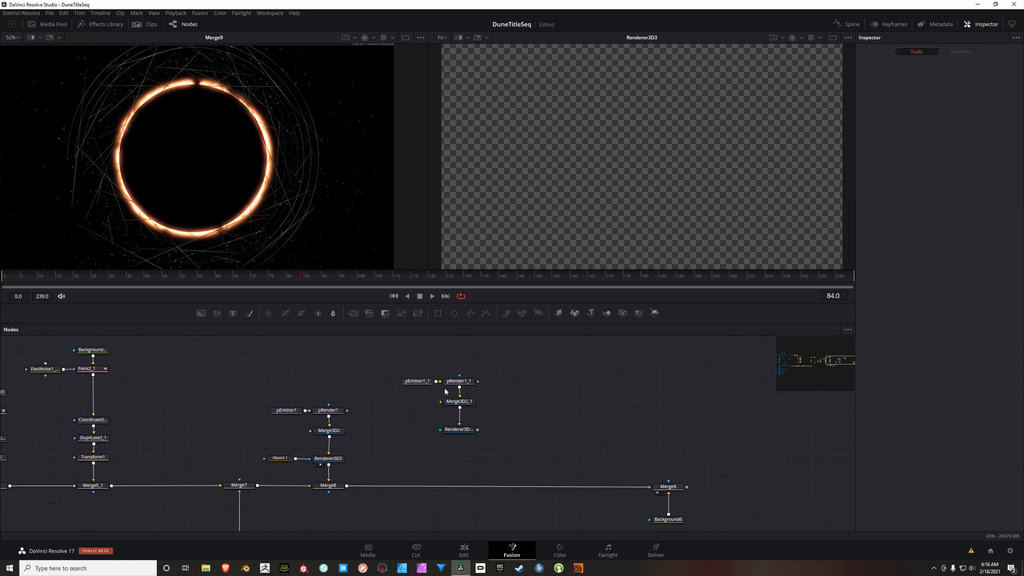
Step: Show Merge3D2_1 in the first viewer and the duplicated 3D renderer in the second viewer
{"action": "left_click", "coordinate": [417, 383]}
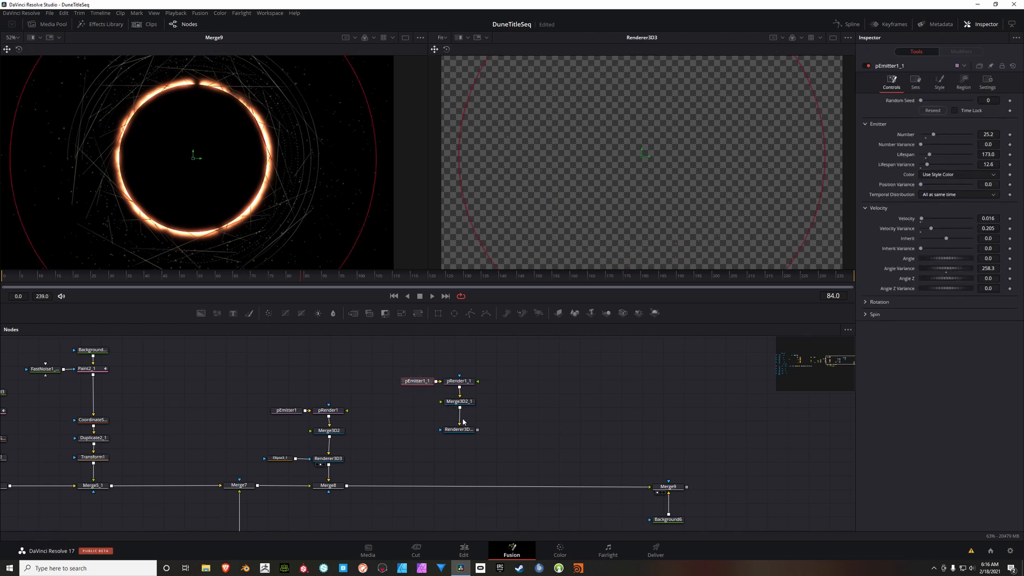
{"action": "left_click", "coordinate": [461, 404]}
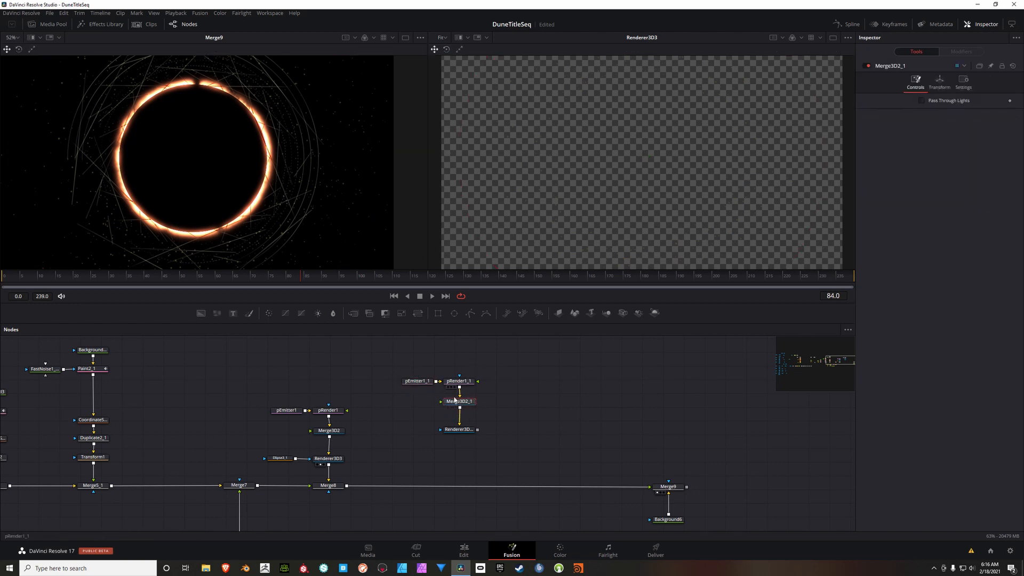
{"action": "key", "text": "1"}
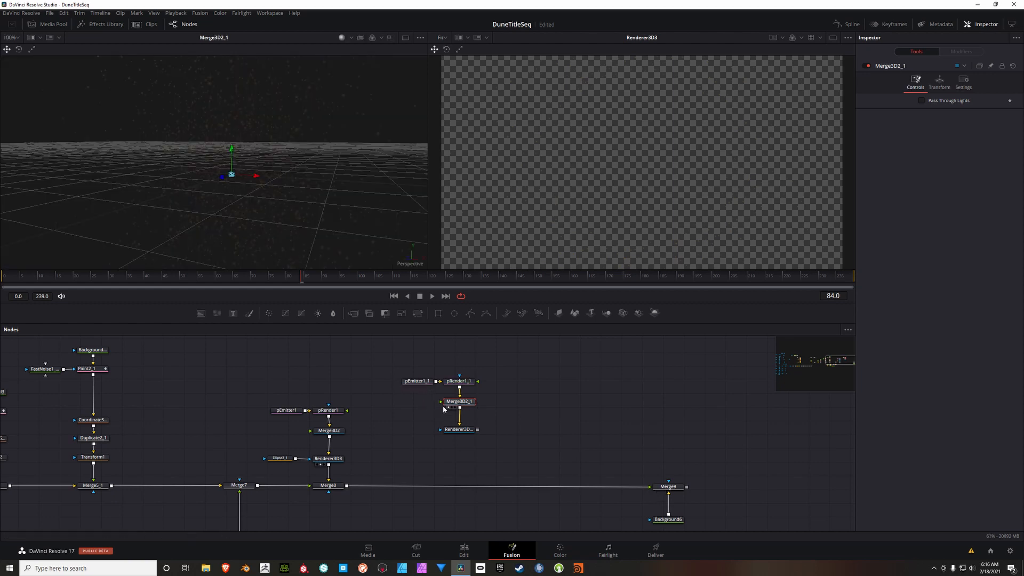
{"action": "left_click", "coordinate": [459, 430]}
{"action": "key", "text": "2"}
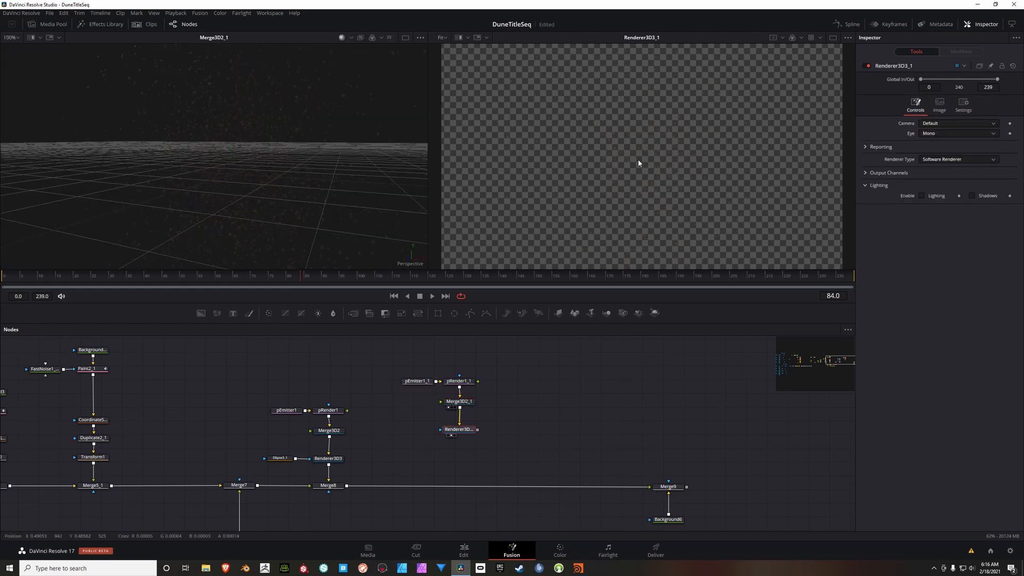
{"action": "left_click_drag", "start_coordinate": [492, 433], "coordinate": [477, 438]}
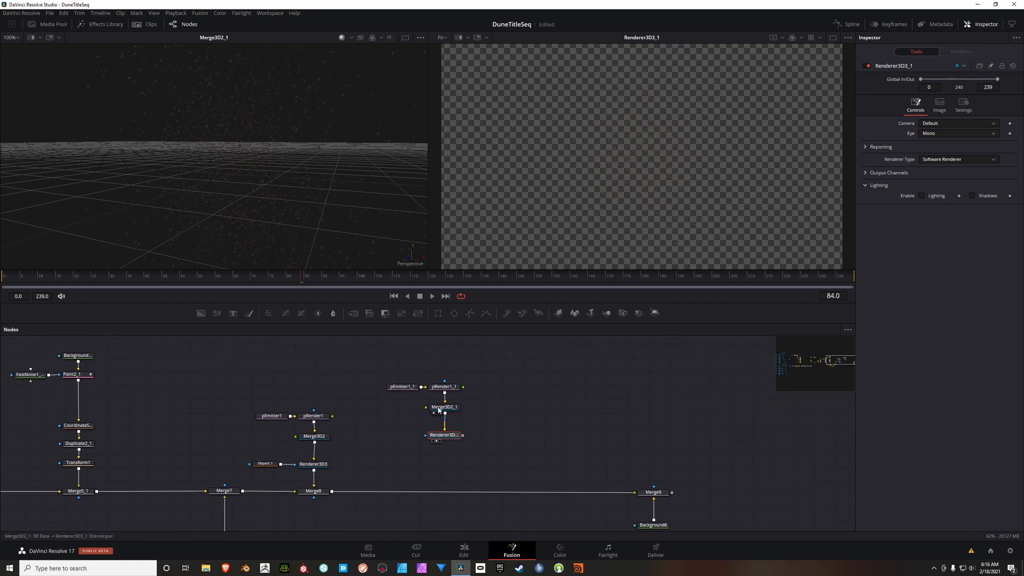
Step: Set pEmitter1_1's number of particles to 3.1 and its lifespan to 811
{"action": "left_click", "coordinate": [405, 391]}
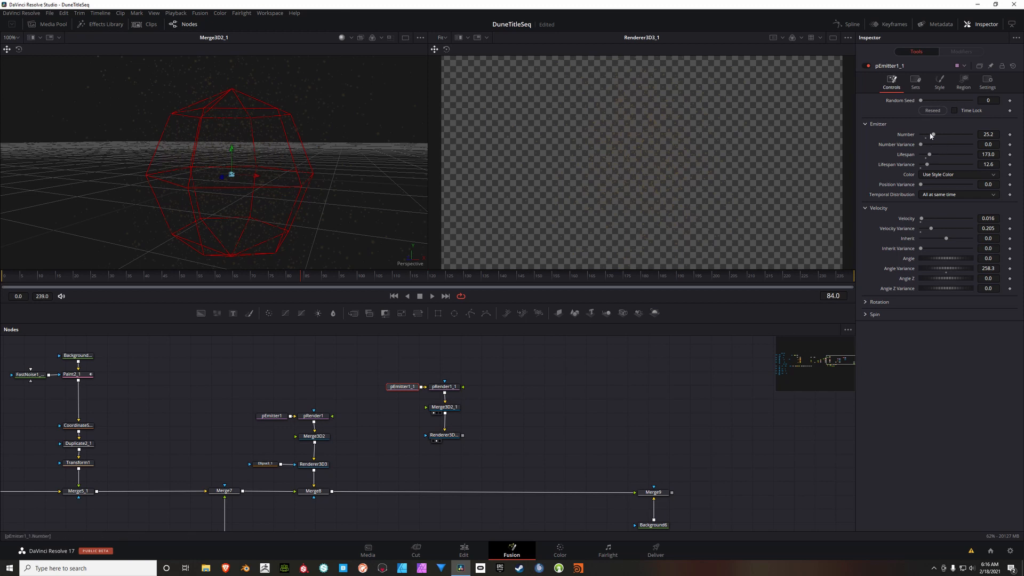
{"action": "double_click", "coordinate": [993, 135]}
{"action": "type", "text": "3.1"}
{"action": "key", "text": "Tab"}
{"action": "double_click", "coordinate": [992, 154]}
{"action": "type", "text": "811"}
{"action": "key", "text": "Tab"}
{"action": "scroll", "coordinate": [326, 166], "scroll_direction": "down", "scroll_amount": 3}
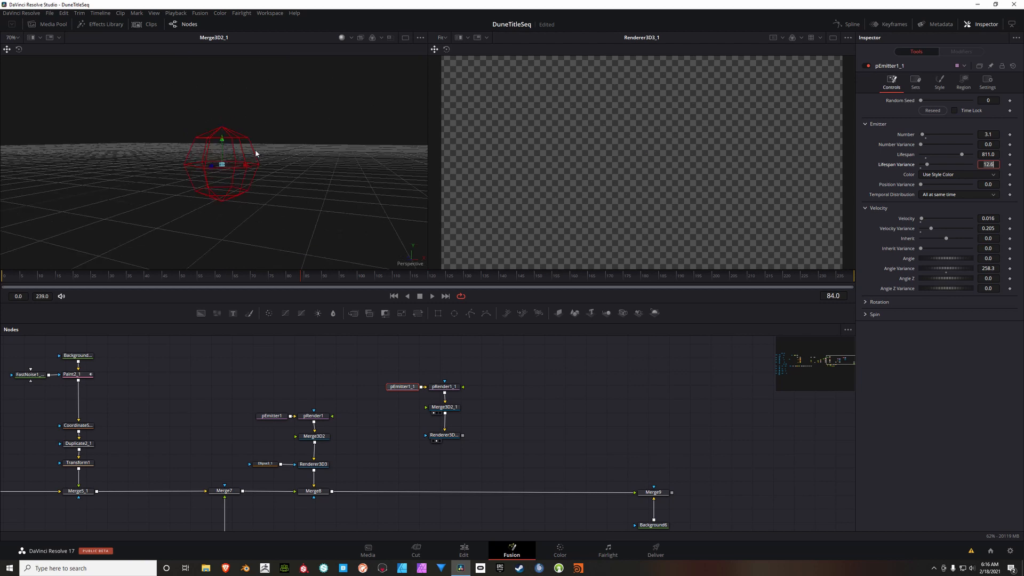
{"action": "scroll", "coordinate": [292, 159], "scroll_direction": "up", "scroll_amount": 3}
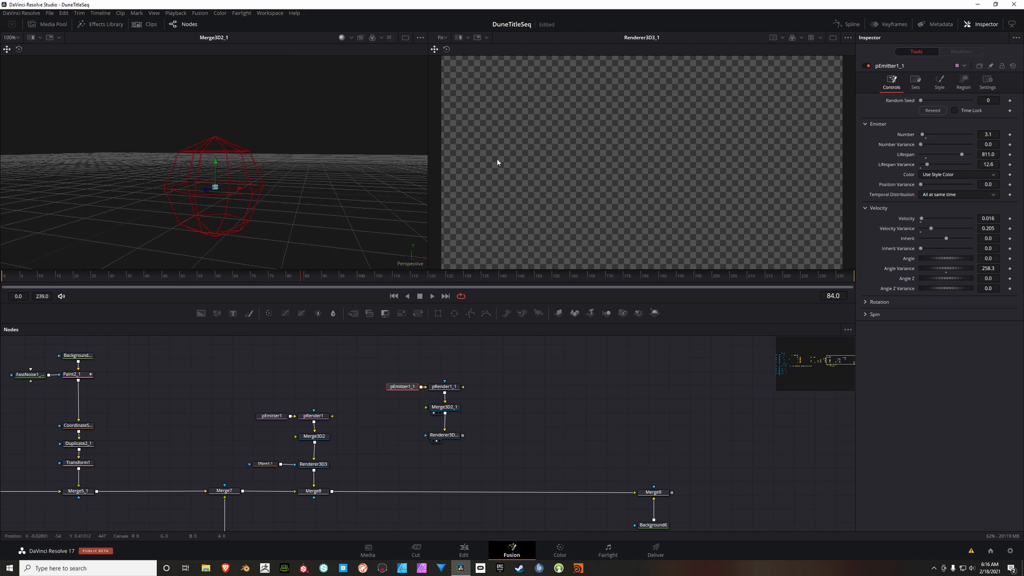
Step: Set pEmitter1_1's position variance to 0.0031, velocity to 0.047 and velocity variance to 0.197
{"action": "left_click", "coordinate": [996, 184]}
{"action": "key", "text": "BackSpace"}
{"action": "type", "text": "0.0031"}
{"action": "key", "text": "Tab"}
{"action": "key", "text": "BackSpace"}
{"action": "type", "text": ".047"}
{"action": "key", "text": "Tab"}
{"action": "type", "text": ".197"}
{"action": "key", "text": "Tab"}
Step: Set the particle color in pEmitter1_1's style to red 0.38, green 0.815 and blue 0.862
{"action": "left_click", "coordinate": [942, 80]}
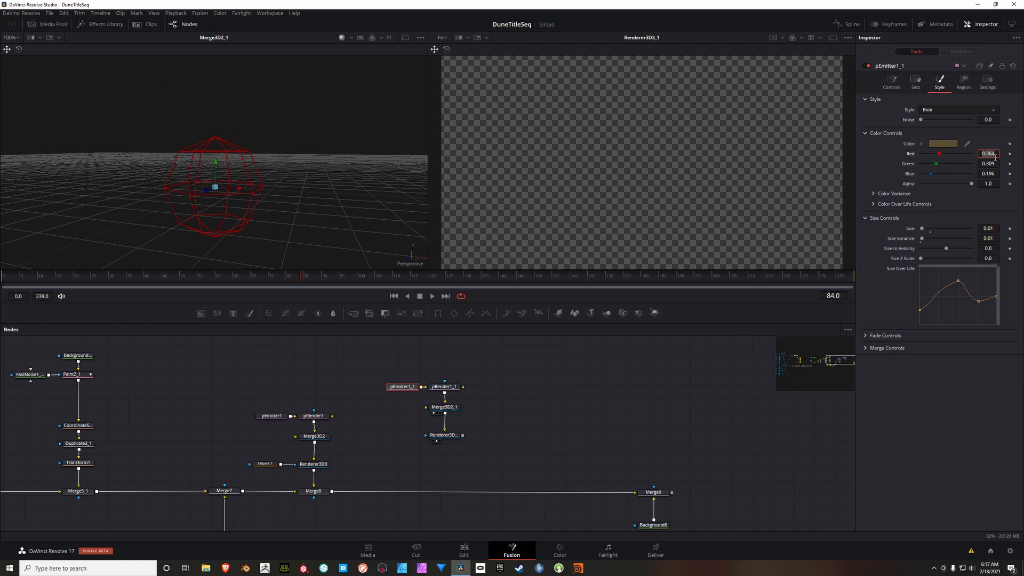
{"action": "key", "text": "BackSpace"}
{"action": "type", "text": ".380"}
{"action": "key", "text": "Return"}
{"action": "left_click", "coordinate": [996, 167]}
{"action": "type", "text": ".815"}
{"action": "key", "text": "Tab"}
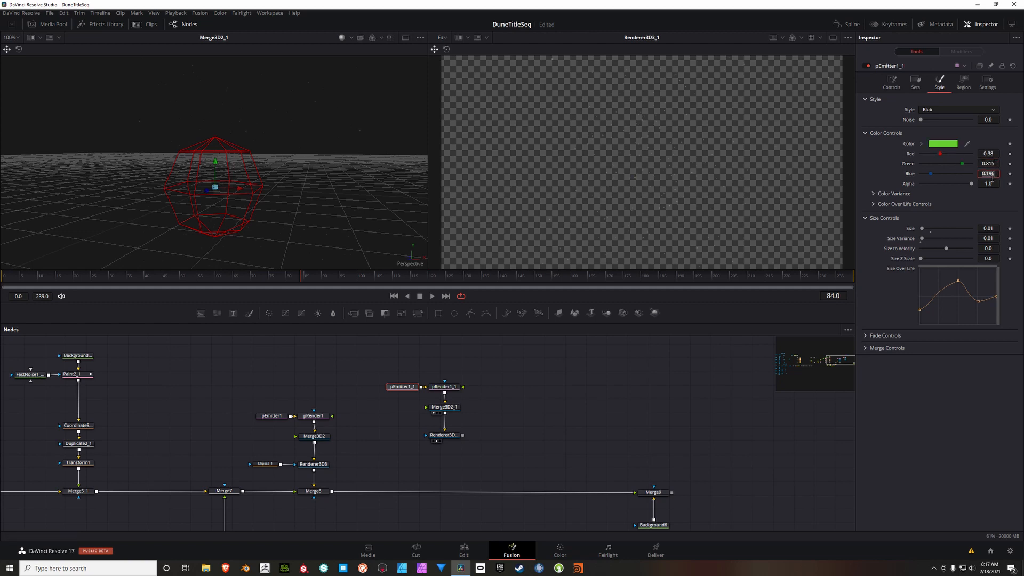
{"action": "type", "text": ".862"}
{"action": "key", "text": "Tab"}
{"action": "mouse_move", "coordinate": [329, 121]}
{"action": "left_mouse_down"}
{"action": "mouse_move", "coordinate": [284, 132]}
{"action": "mouse_move", "coordinate": [325, 118]}
{"action": "left_mouse_up"}
{"action": "left_click", "coordinate": [331, 133]}
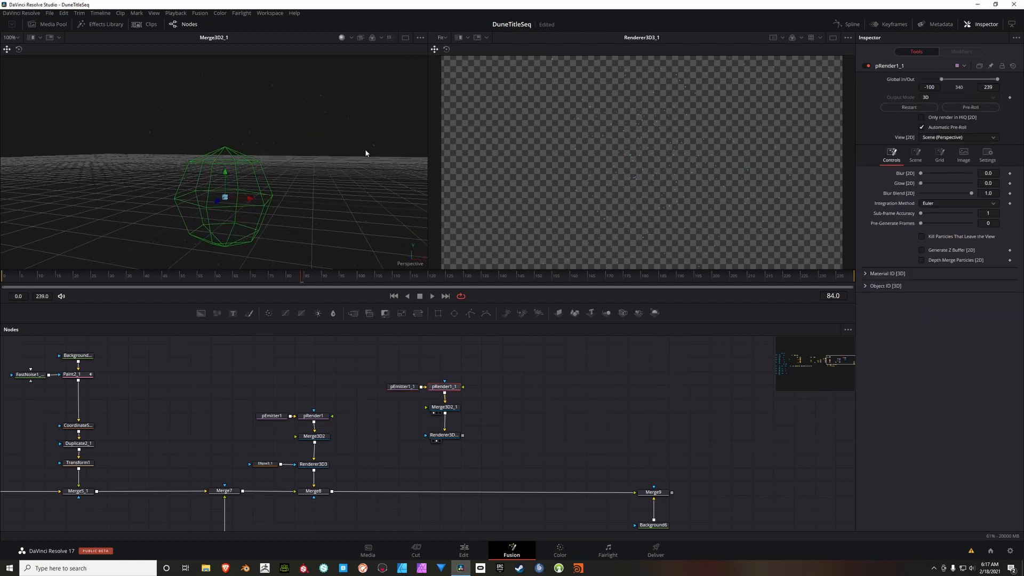
{"action": "left_click_drag", "start_coordinate": [366, 153], "coordinate": [354, 132]}
Step: Expand pEmitter1_1's color variance settings and raise the high red variance to 0.525
{"action": "left_click", "coordinate": [401, 390]}
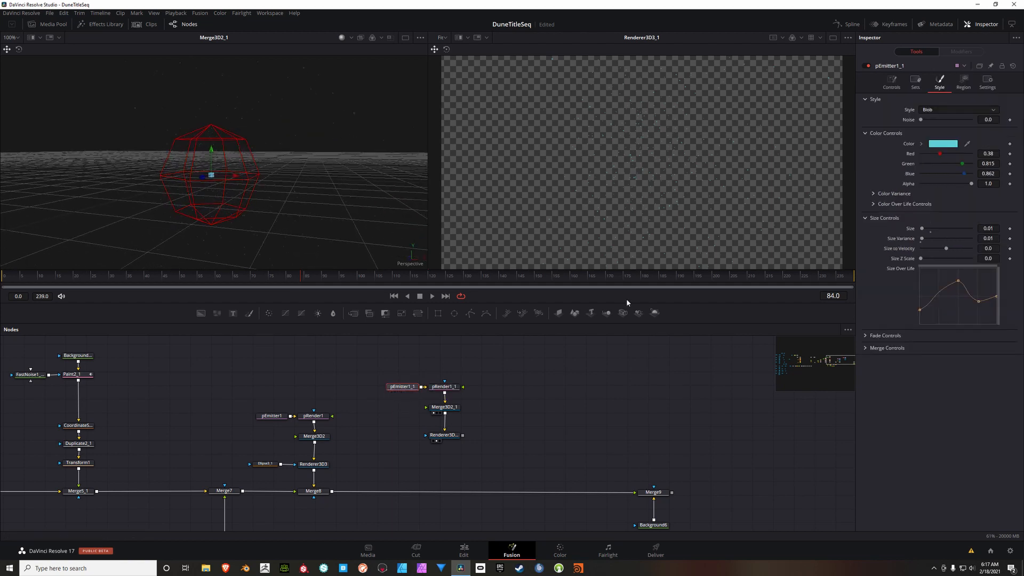
{"action": "left_click", "coordinate": [878, 195]}
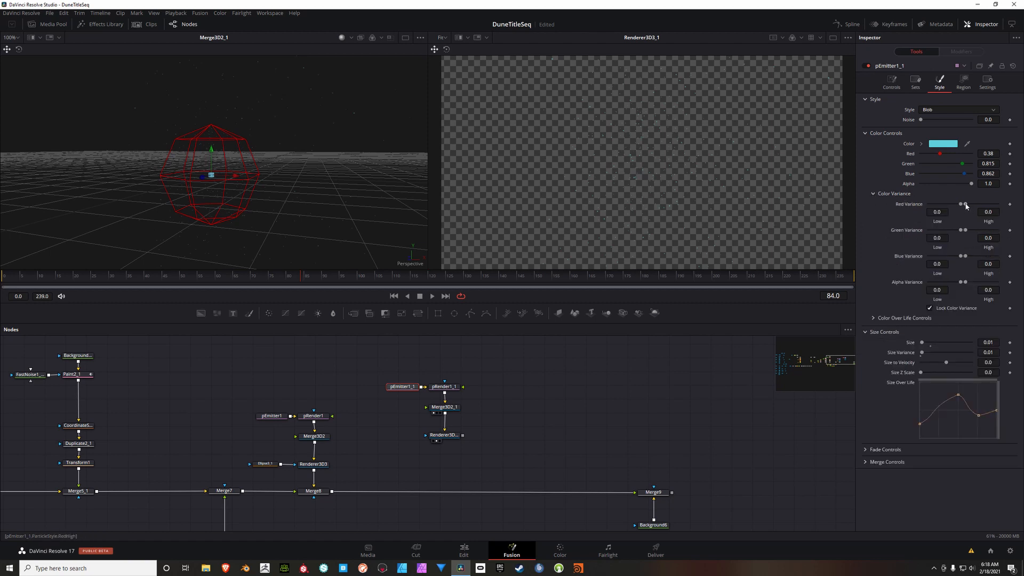
{"action": "left_click_drag", "start_coordinate": [966, 205], "coordinate": [983, 204]}
Step: Set pEmitter1_1's blue variance to -0.7 low and 0.425 high
{"action": "left_click", "coordinate": [947, 267]}
{"action": "type", "text": "-.075"}
{"action": "left_click", "coordinate": [999, 266]}
{"action": "double_click", "coordinate": [1000, 268]}
{"action": "left_click_drag", "start_coordinate": [959, 257], "coordinate": [941, 261]}
{"action": "left_click", "coordinate": [999, 268]}
{"action": "type", "text": "0.425"}
{"action": "key", "text": "Tab"}
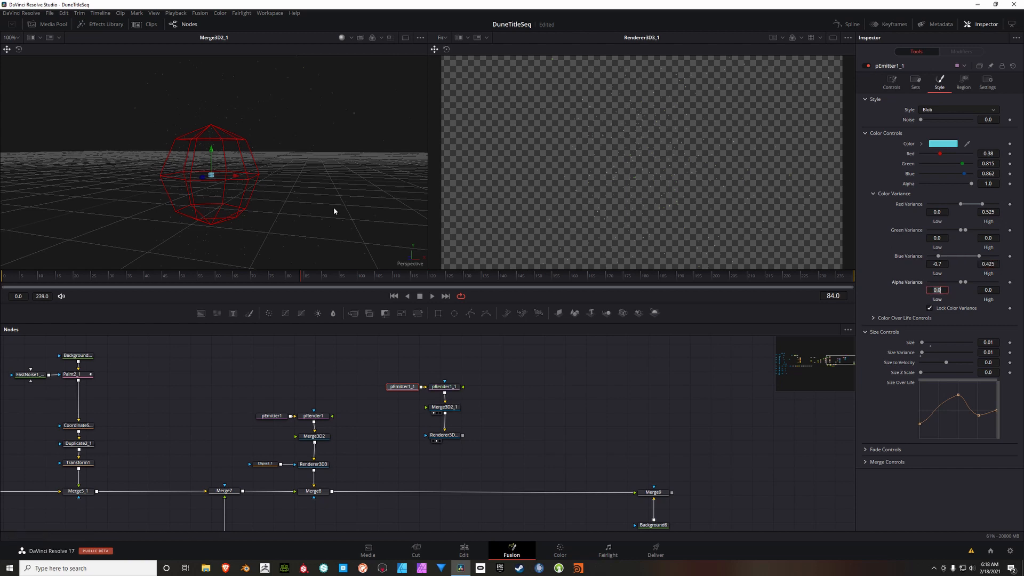
{"action": "left_click_drag", "start_coordinate": [298, 151], "coordinate": [311, 176]}
{"action": "scroll", "coordinate": [283, 140], "scroll_direction": "up", "scroll_amount": 3}
{"action": "scroll", "coordinate": [319, 160], "scroll_direction": "down", "scroll_amount": 5}
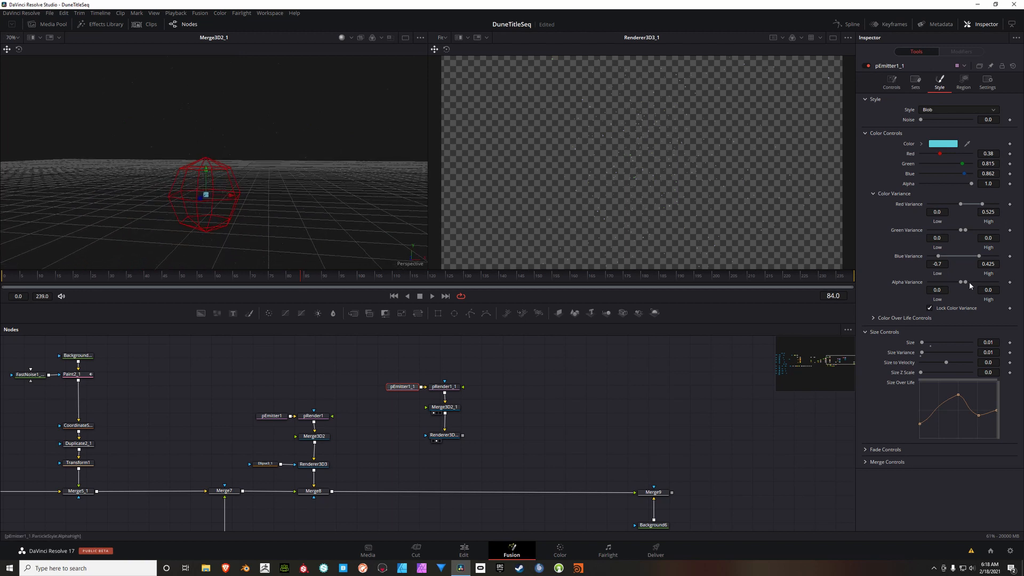
Step: Set pEmitter1_1's alpha variance to -0.3 low and 0.7 high
{"action": "left_click", "coordinate": [942, 290]}
{"action": "key", "text": "BackSpace"}
{"action": "key", "text": "BackSpace"}
{"action": "key", "text": "BackSpace"}
{"action": "key", "text": "Tab"}
{"action": "type", "text": "0.7"}
{"action": "key", "text": "Tab"}
{"action": "left_click_drag", "start_coordinate": [253, 143], "coordinate": [287, 134]}
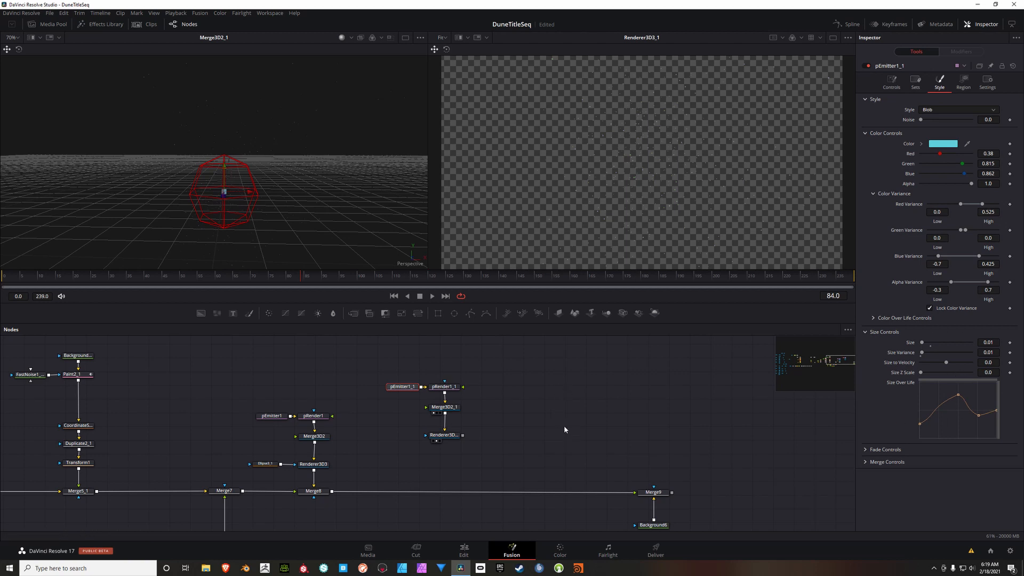
Step: Add a FastNoise node masking Renderer3D3_1, deleting the extra Merge created between them
{"action": "left_click_drag", "start_coordinate": [564, 427], "coordinate": [595, 416]}
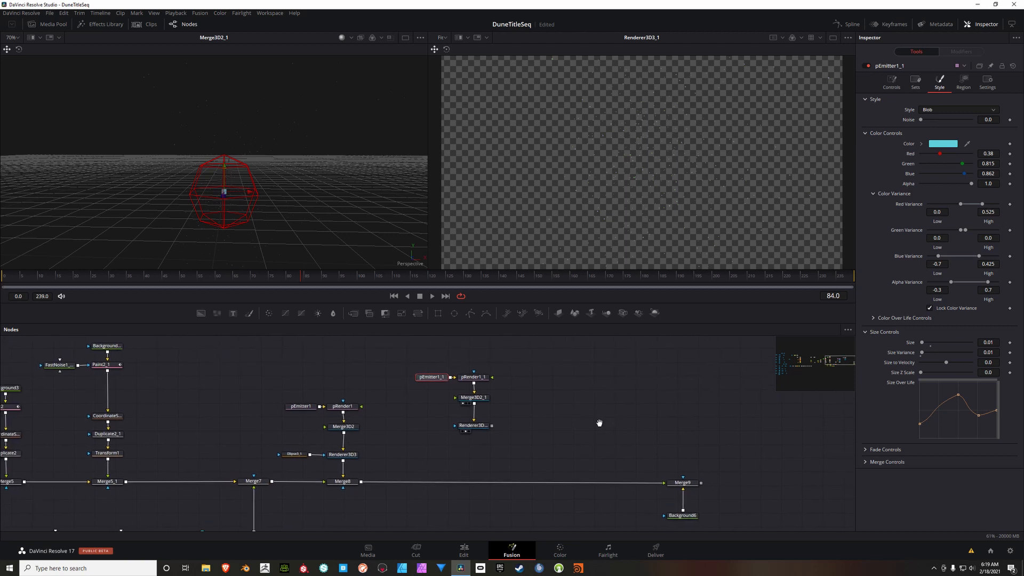
{"action": "left_click", "coordinate": [484, 425]}
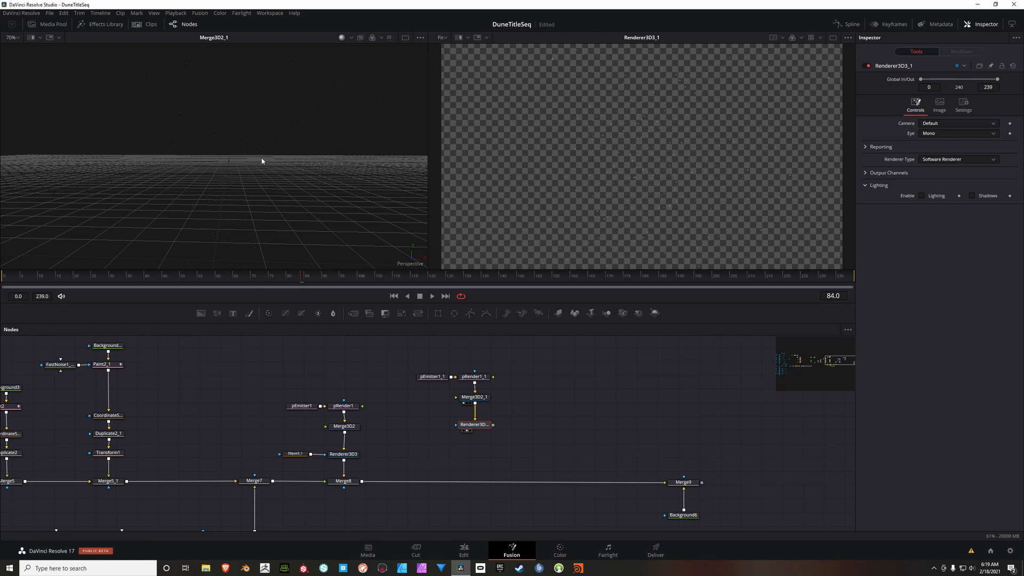
{"action": "left_click_drag", "start_coordinate": [262, 160], "coordinate": [296, 149]}
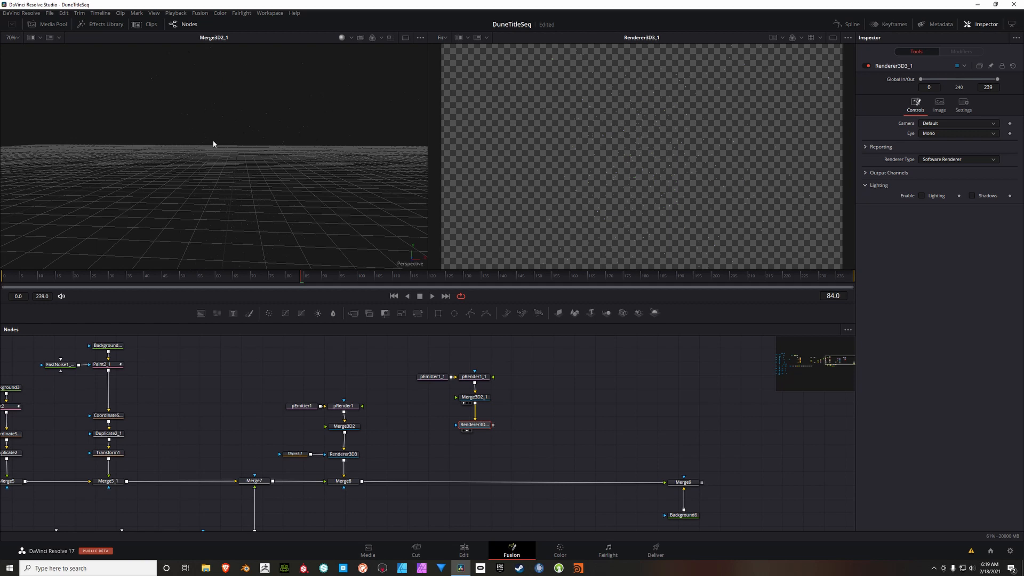
{"action": "left_click", "coordinate": [216, 312]}
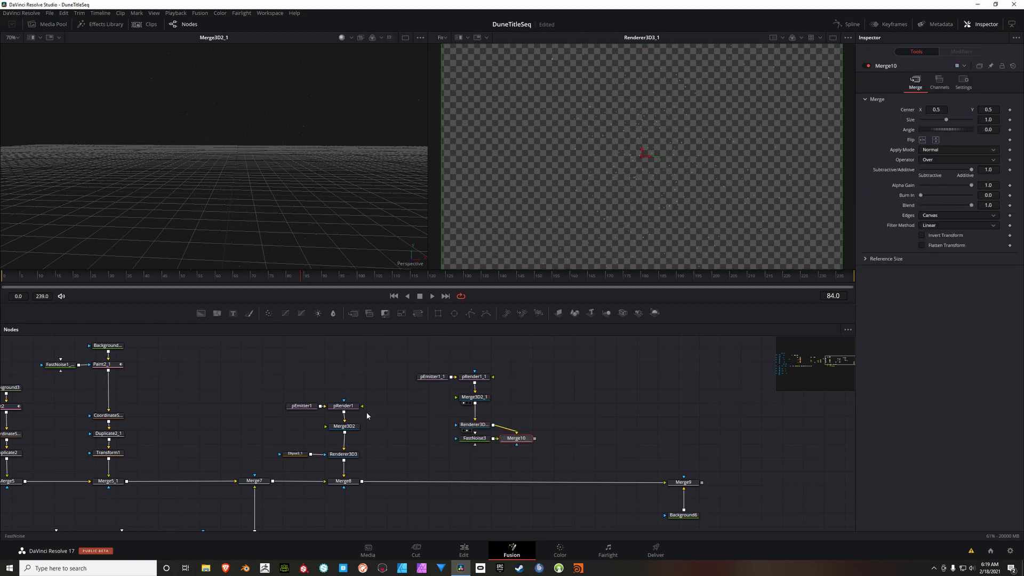
{"action": "left_click_drag", "start_coordinate": [520, 443], "coordinate": [458, 426]}
{"action": "key", "text": "Delete"}
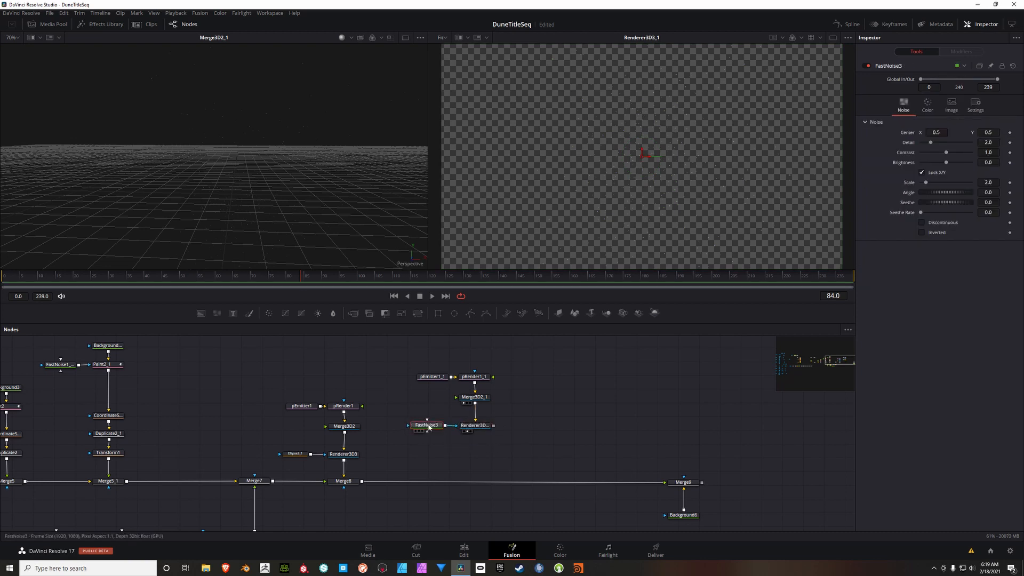
Step: Set FastNoise3's detail to 4.41 and display the noise in the first viewer
{"action": "left_click", "coordinate": [997, 144]}
{"action": "type", "text": "4.41"}
{"action": "key", "text": "Tab"}
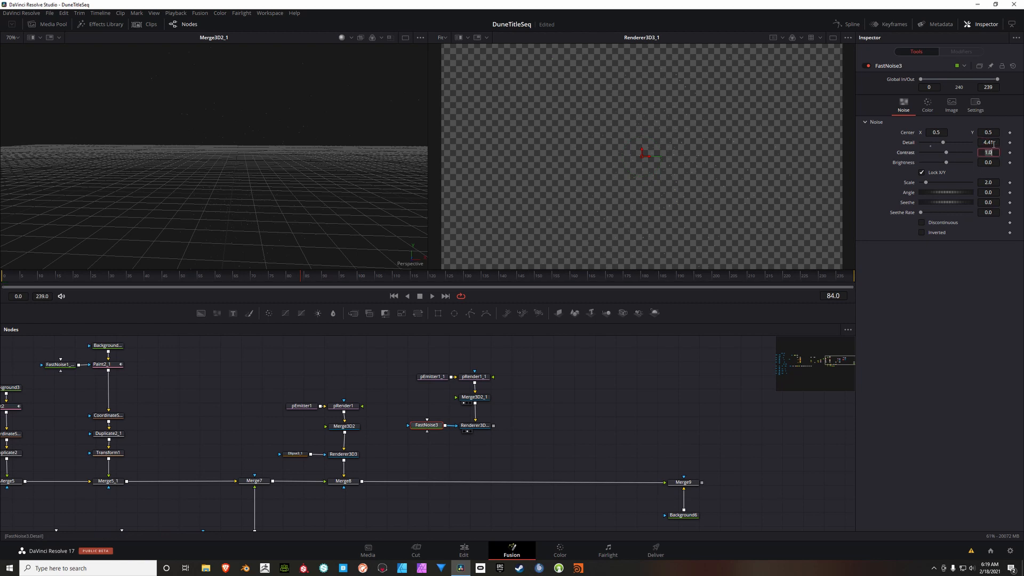
{"action": "type", "text": "1"}
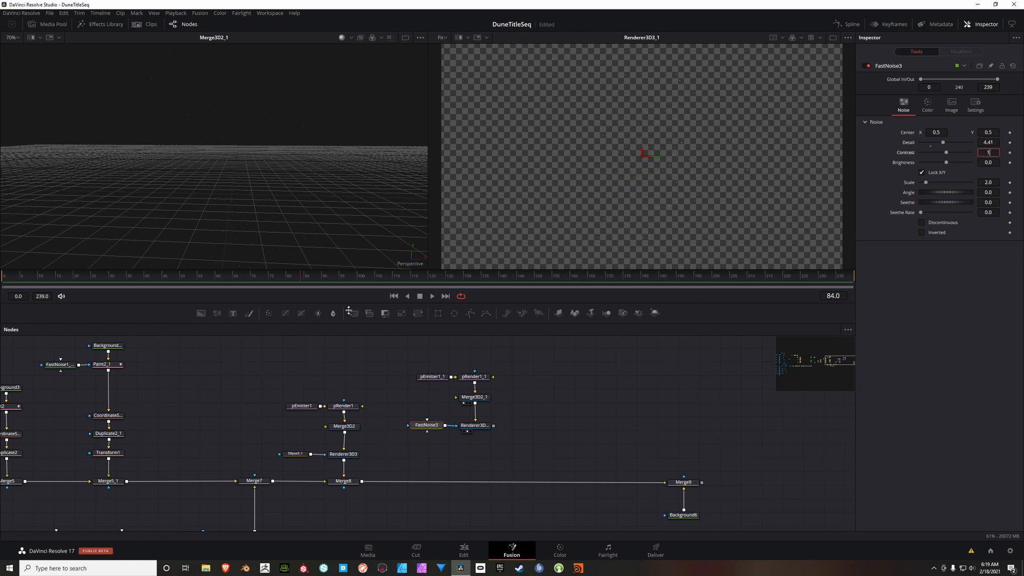
{"action": "left_click", "coordinate": [426, 425]}
{"action": "key", "text": "1"}
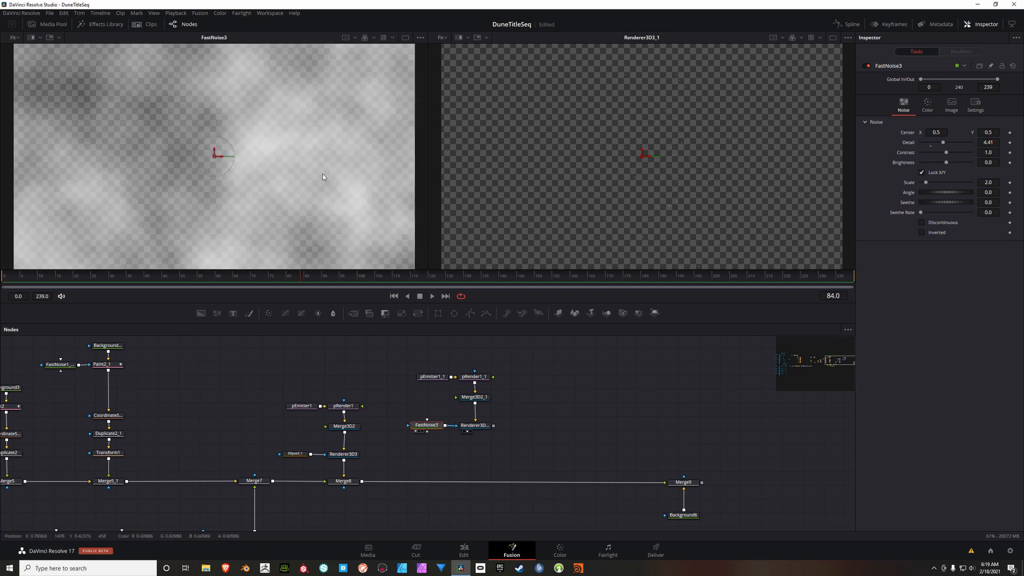
Step: Set FastNoise3's contrast to 0.72, brightness to -0.11 and scale to 6.61
{"action": "left_click", "coordinate": [996, 154]}
{"action": "type", "text": "0.72"}
{"action": "key", "text": "Tab"}
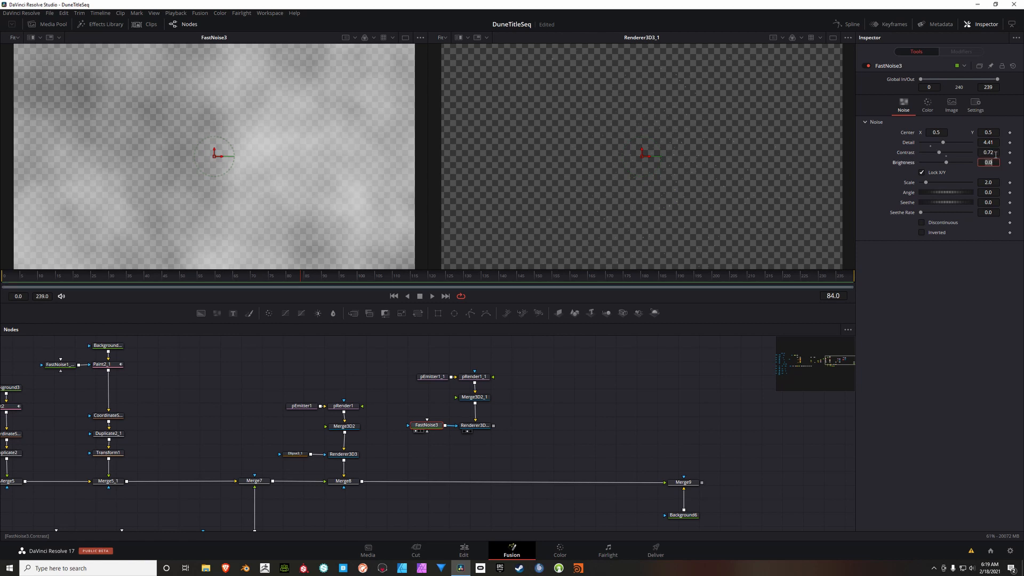
{"action": "type", "text": "-0.11"}
{"action": "key", "text": "Tab"}
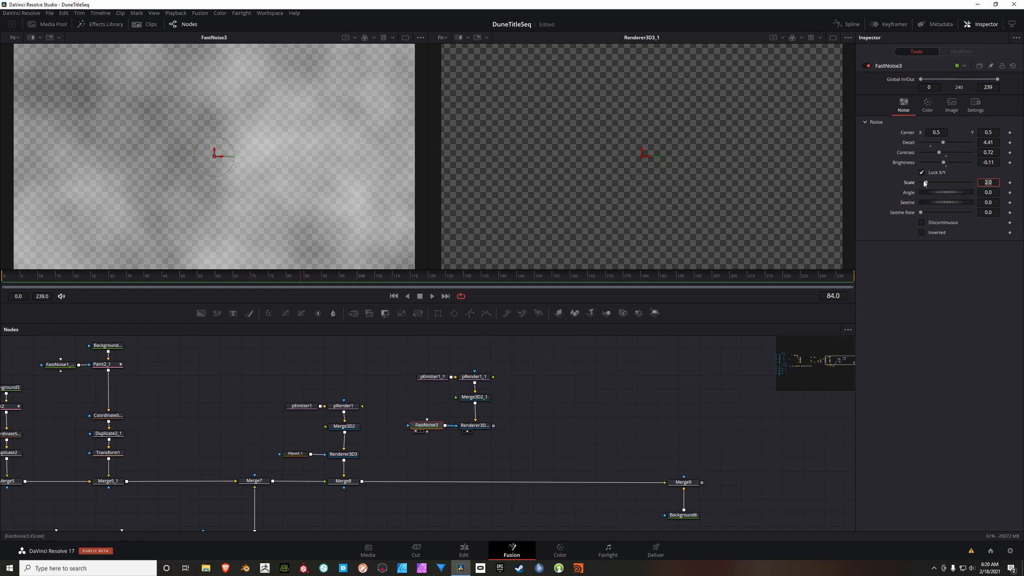
{"action": "type", "text": "6.61"}
{"action": "key", "text": "Tab"}
Step: Insert a Merge between Merge8 and Merge9 that brings in Renderer3D3_1, and display Merge9 in the first viewer
{"action": "scroll", "coordinate": [542, 409], "scroll_direction": "down", "scroll_amount": 3}
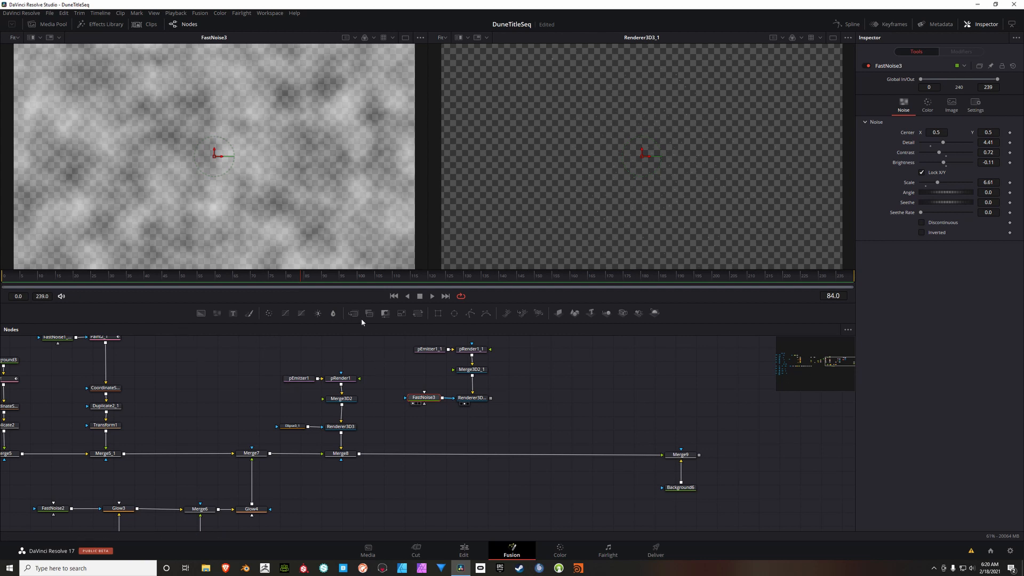
{"action": "left_click", "coordinate": [471, 398]}
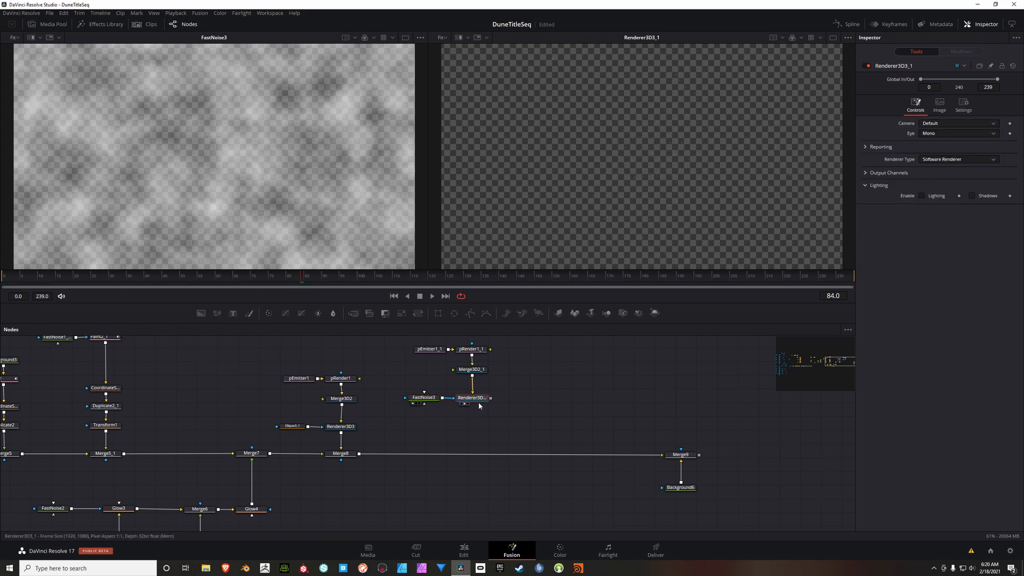
{"action": "left_click", "coordinate": [354, 314]}
{"action": "left_click_drag", "start_coordinate": [544, 405], "coordinate": [477, 449]}
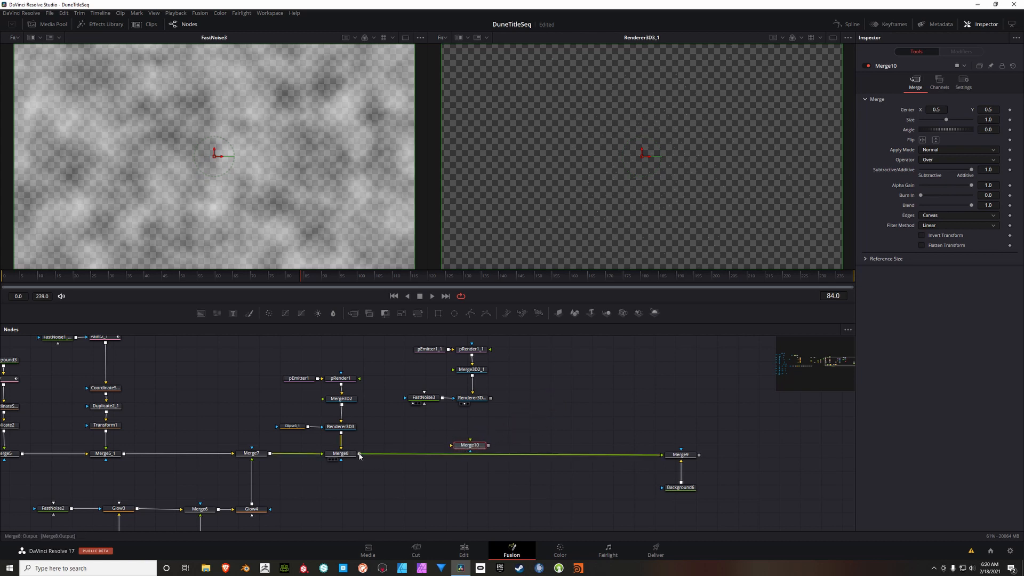
{"action": "left_click_drag", "start_coordinate": [360, 454], "coordinate": [471, 440]}
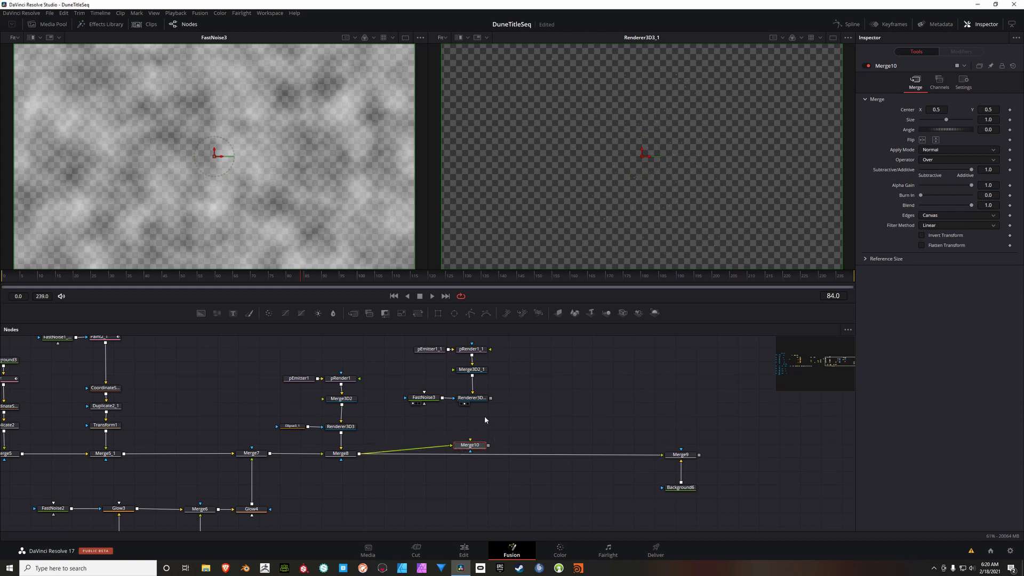
{"action": "left_click_drag", "start_coordinate": [490, 398], "coordinate": [663, 456]}
{"action": "left_click_drag", "start_coordinate": [476, 447], "coordinate": [479, 458]}
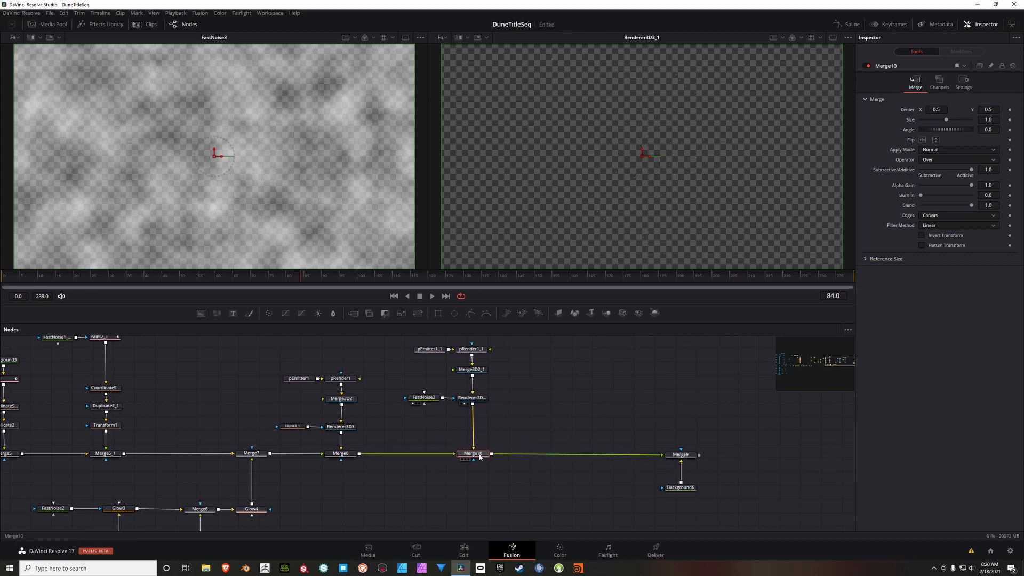
{"action": "left_click", "coordinate": [683, 456]}
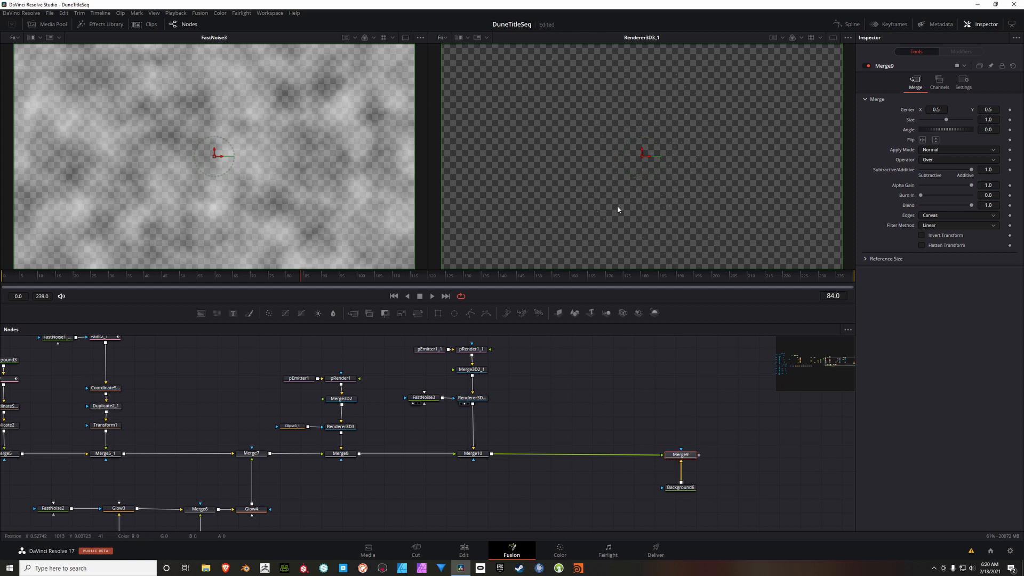
{"action": "key", "text": "1"}
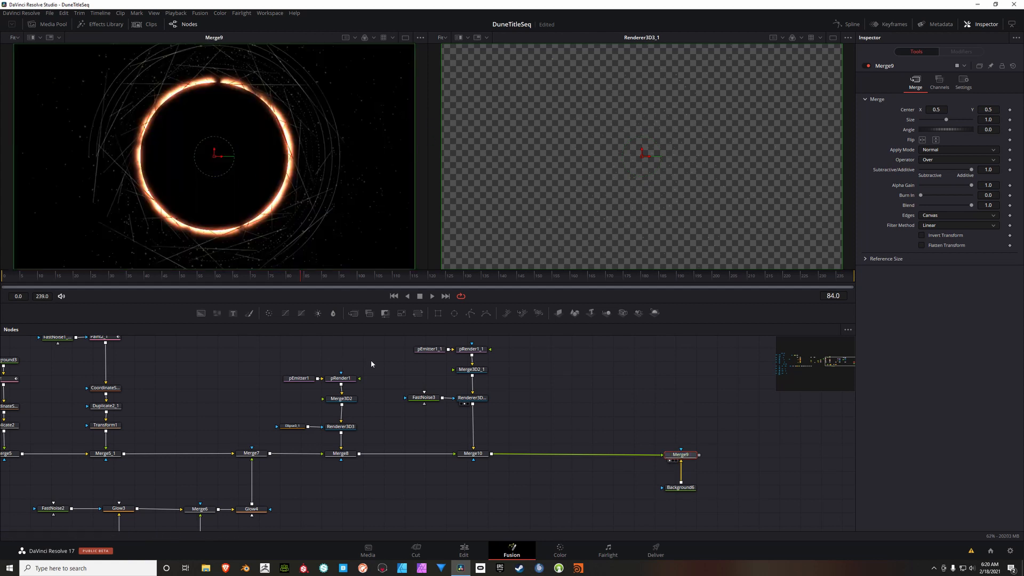
Step: Inspect the particles up close and set pRender1_1's global in point to -500
{"action": "scroll", "coordinate": [370, 360], "scroll_direction": "up", "scroll_amount": 1}
{"action": "left_click", "coordinate": [475, 364]}
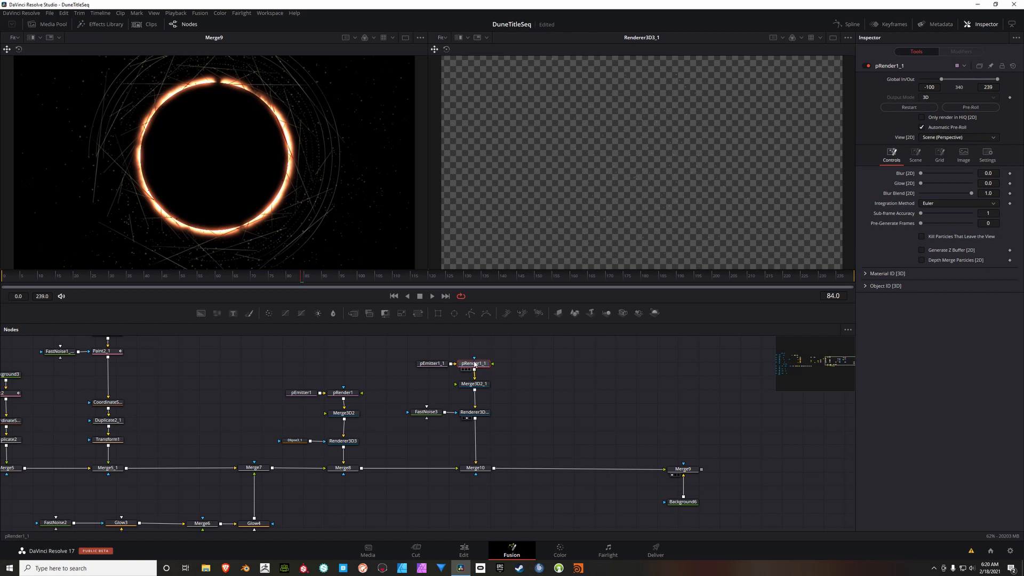
{"action": "scroll", "coordinate": [361, 180], "scroll_direction": "up", "scroll_amount": 3}
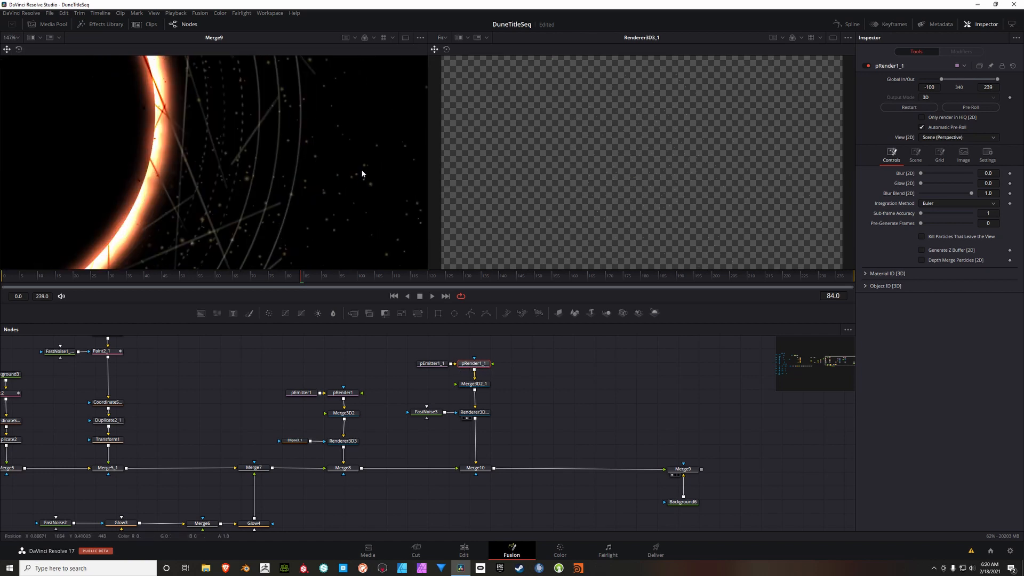
{"action": "scroll", "coordinate": [362, 174], "scroll_direction": "down", "scroll_amount": 4}
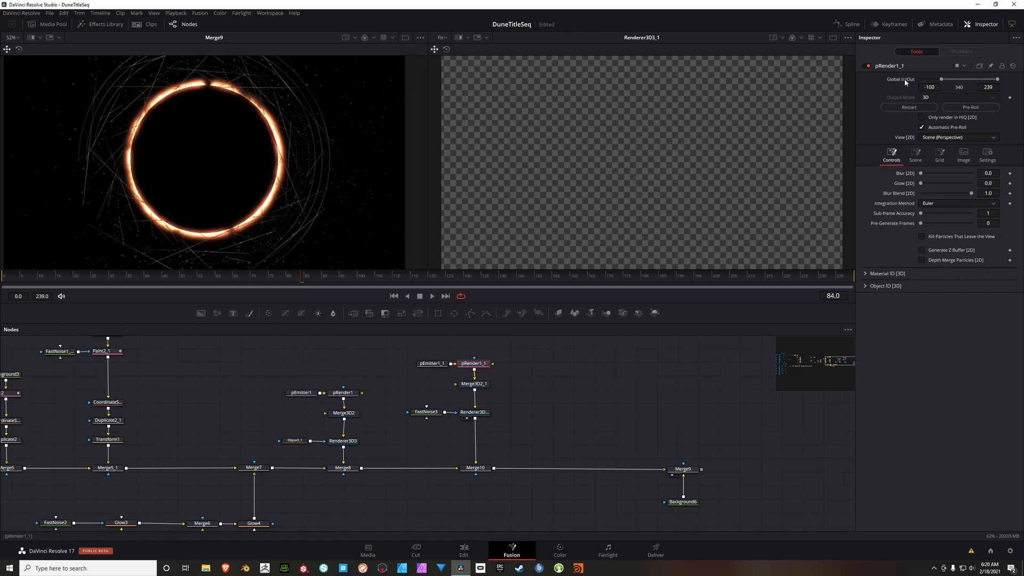
{"action": "left_click", "coordinate": [941, 88]}
{"action": "key", "text": "BackSpace"}
{"action": "type", "text": "-500"}
{"action": "key", "text": "Tab"}
{"action": "left_click_drag", "start_coordinate": [342, 175], "coordinate": [379, 186]}
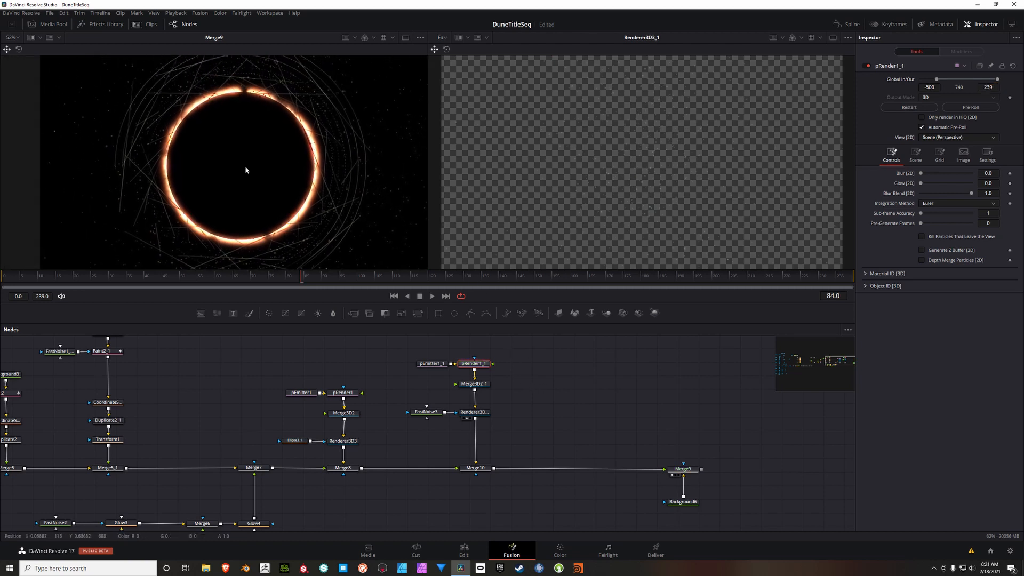
{"action": "left_click_drag", "start_coordinate": [247, 167], "coordinate": [234, 167]}
{"action": "left_click_drag", "start_coordinate": [391, 129], "coordinate": [399, 181]}
{"action": "left_click_drag", "start_coordinate": [100, 215], "coordinate": [72, 145]}
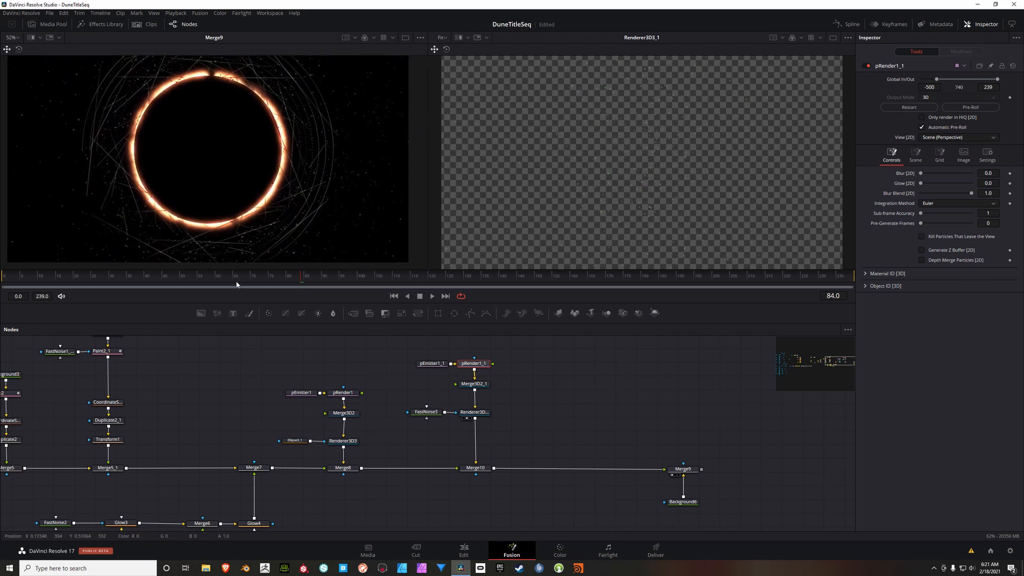
Step: Move the second particle branch up and insert a Defocus node between Renderer3D3_1 and Merge10
{"action": "left_click_drag", "start_coordinate": [532, 430], "coordinate": [533, 434]}
{"action": "left_click_drag", "start_coordinate": [401, 343], "coordinate": [548, 408]}
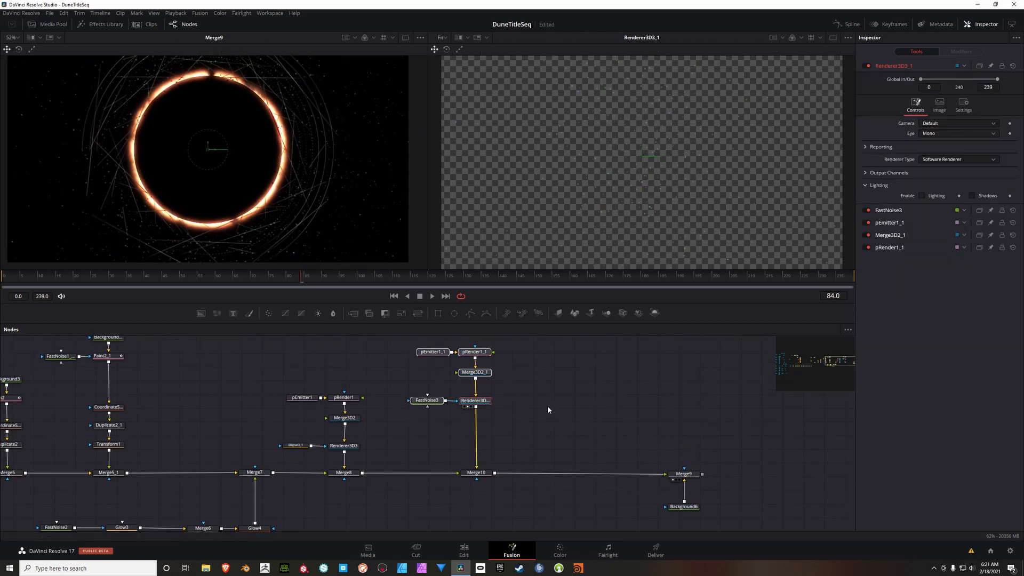
{"action": "left_click", "coordinate": [549, 410]}
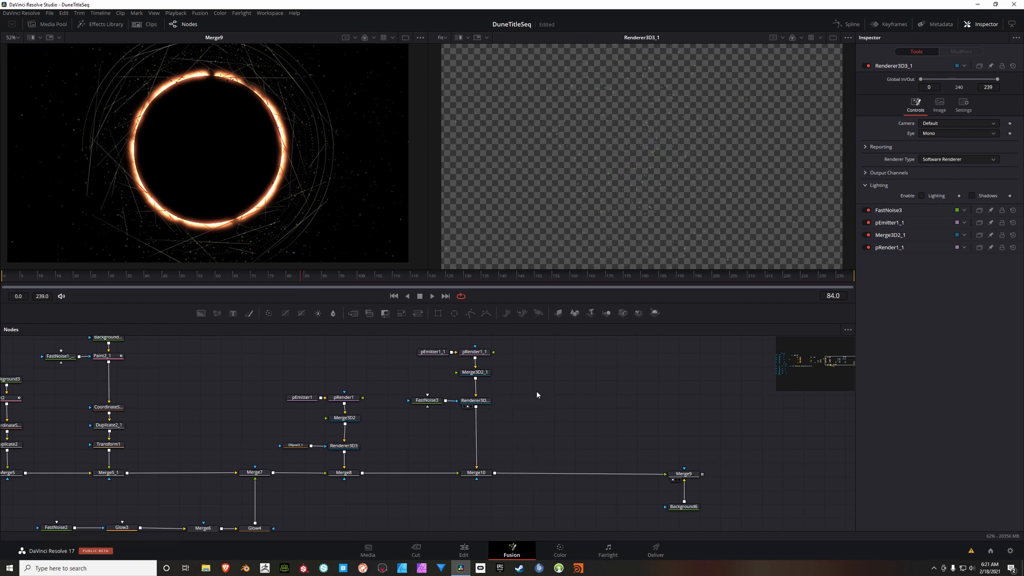
{"action": "key", "text": "shift+space"}
{"action": "type", "text": "def"}
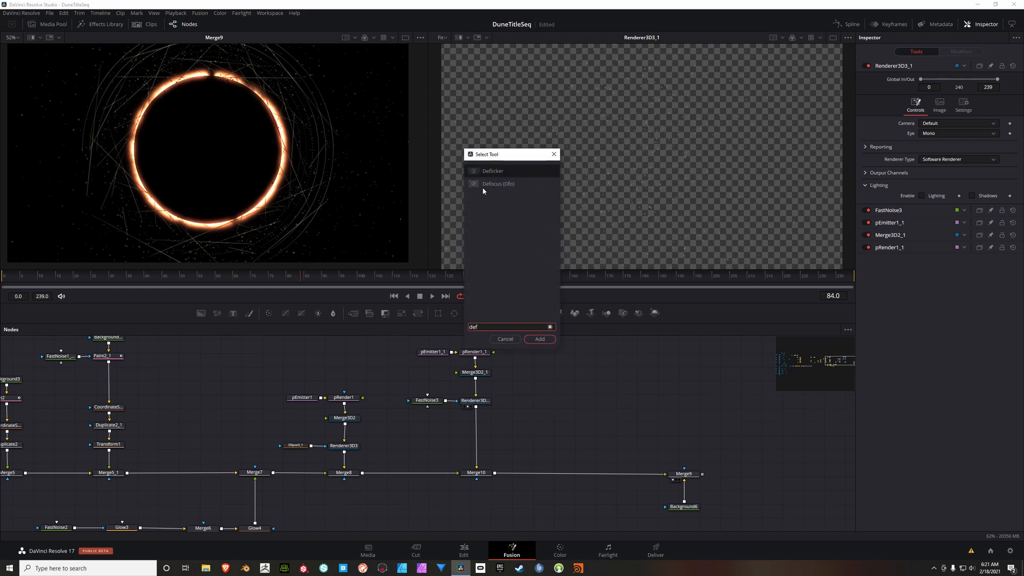
{"action": "left_click", "coordinate": [482, 186]}
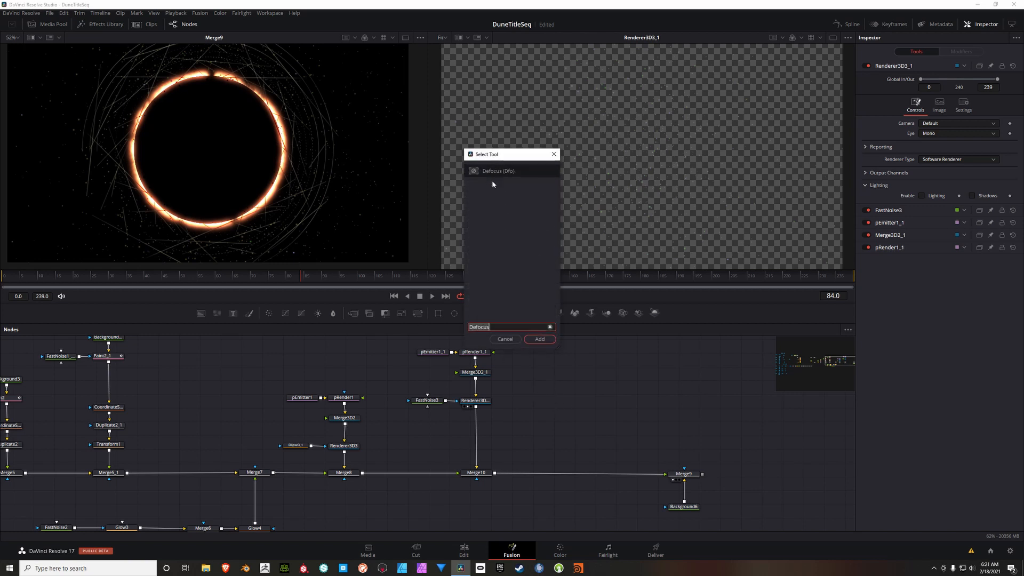
{"action": "left_click", "coordinate": [540, 339]}
{"action": "left_click_drag", "start_coordinate": [585, 392], "coordinate": [490, 436]}
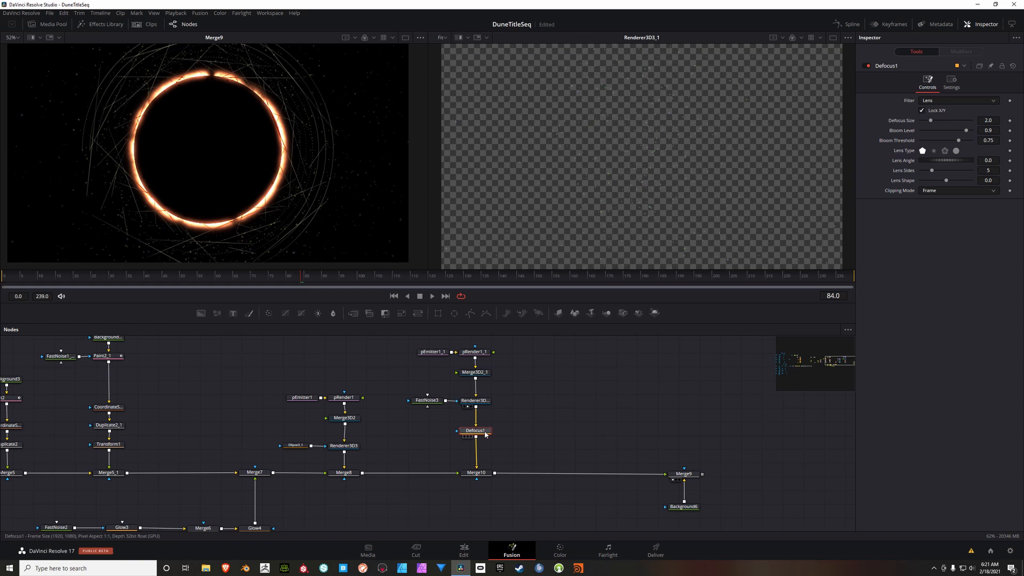
Step: Set Defocus1's filter to Gaussian Blur and its bloom level to 0.78, and check the softened particles
{"action": "left_click", "coordinate": [950, 101]}
{"action": "left_click", "coordinate": [940, 110]}
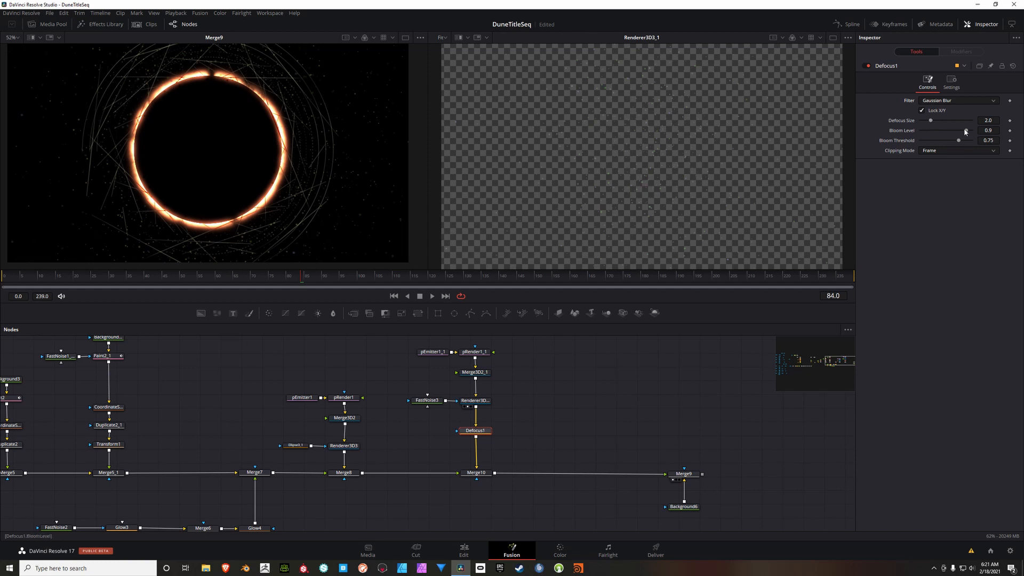
{"action": "left_click", "coordinate": [998, 131]}
{"action": "type", "text": ".78"}
{"action": "key", "text": "Tab"}
{"action": "scroll", "coordinate": [365, 222], "scroll_direction": "up", "scroll_amount": 3}
{"action": "scroll", "coordinate": [361, 201], "scroll_direction": "up", "scroll_amount": 4}
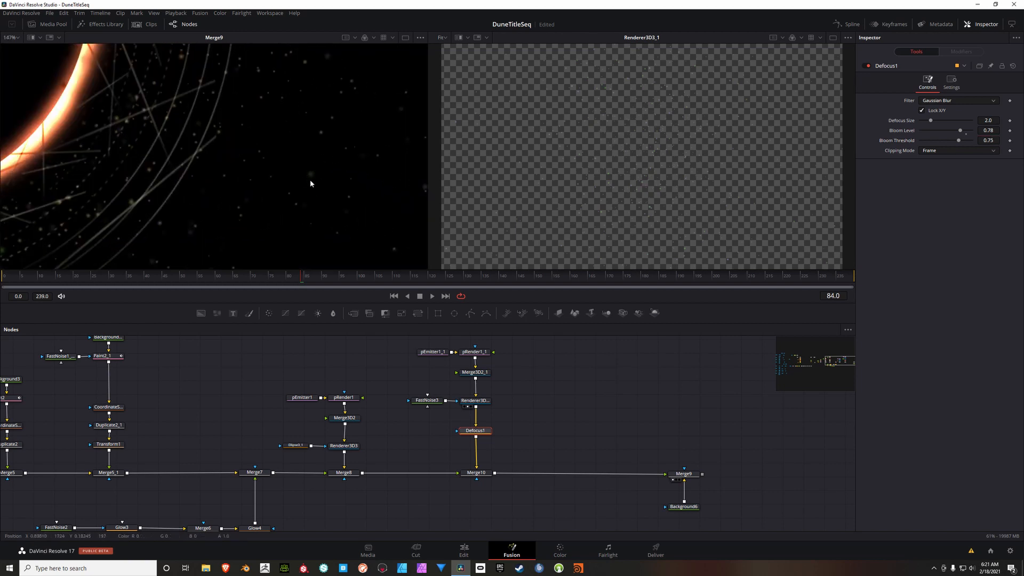
{"action": "scroll", "coordinate": [350, 158], "scroll_direction": "down", "scroll_amount": 7}
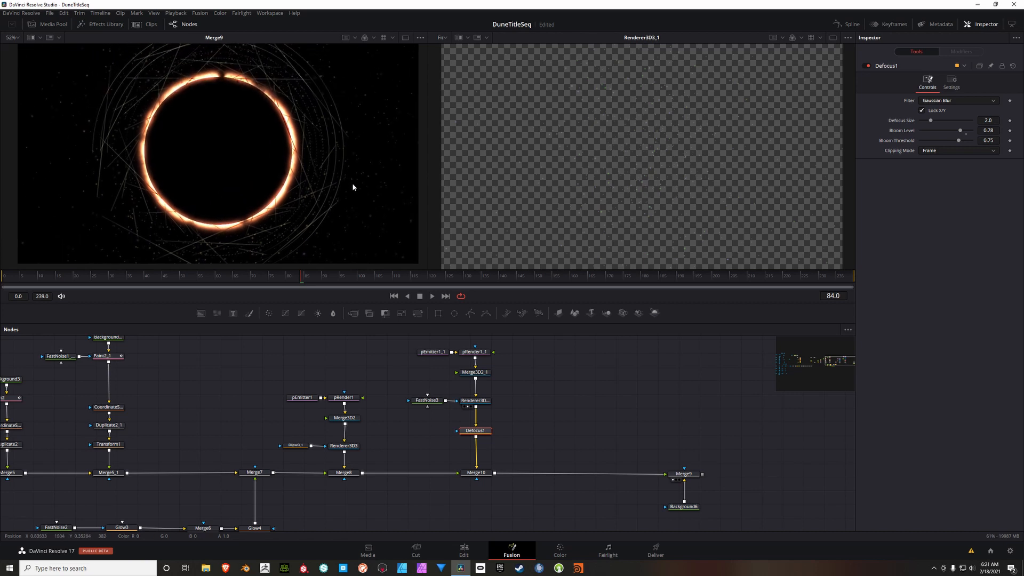
{"action": "scroll", "coordinate": [592, 403], "scroll_direction": "up", "scroll_amount": 1}
Step: Shift the second particle branch up with Defocus1 and place a copy of FastNoise3 beside the line to Merge10
{"action": "left_click_drag", "start_coordinate": [536, 366], "coordinate": [494, 444]}
{"action": "left_click_drag", "start_coordinate": [569, 446], "coordinate": [577, 436]}
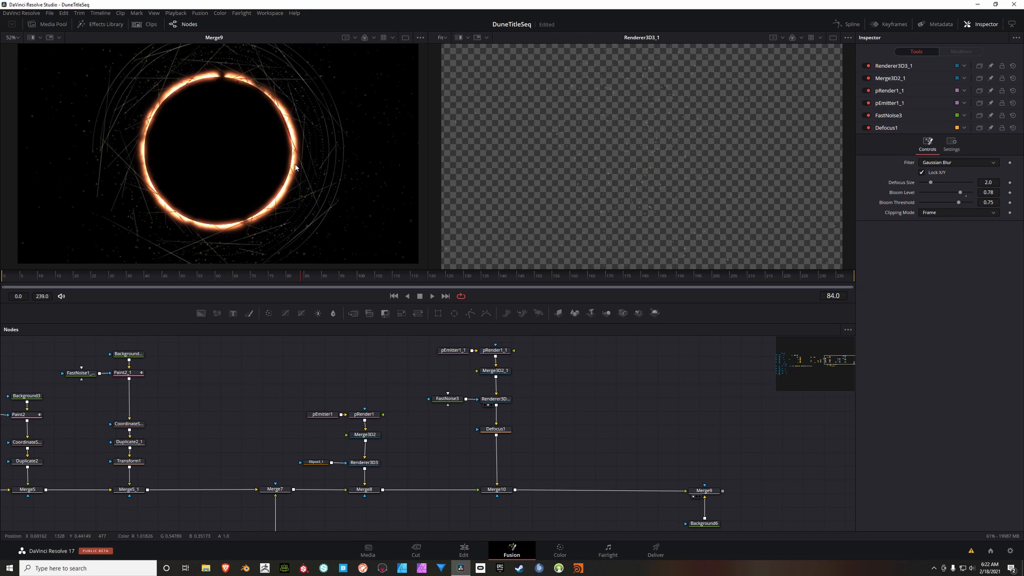
{"action": "left_click", "coordinate": [451, 399]}
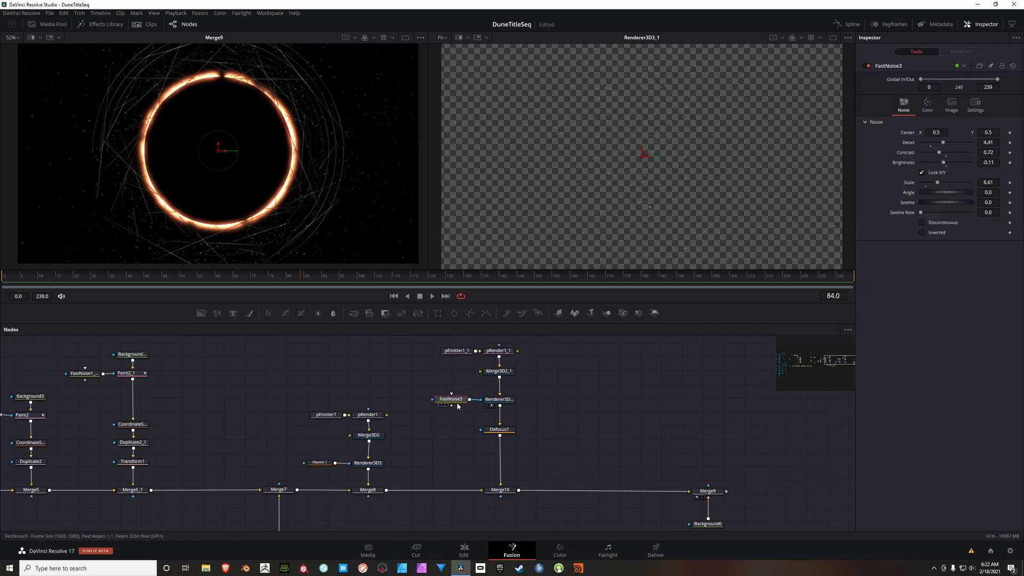
{"action": "left_click", "coordinate": [450, 450]}
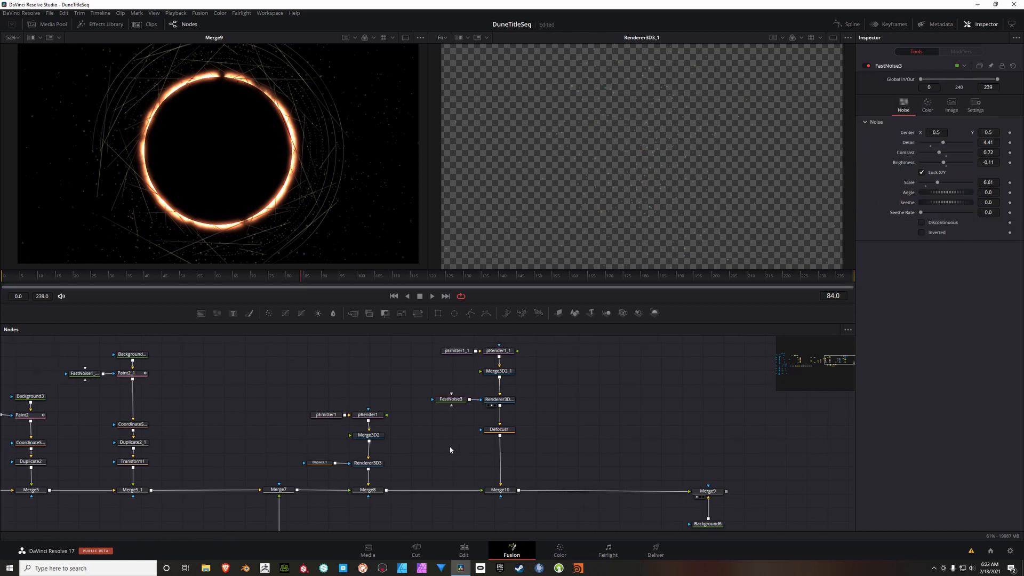
{"action": "key", "text": "ctrl+v"}
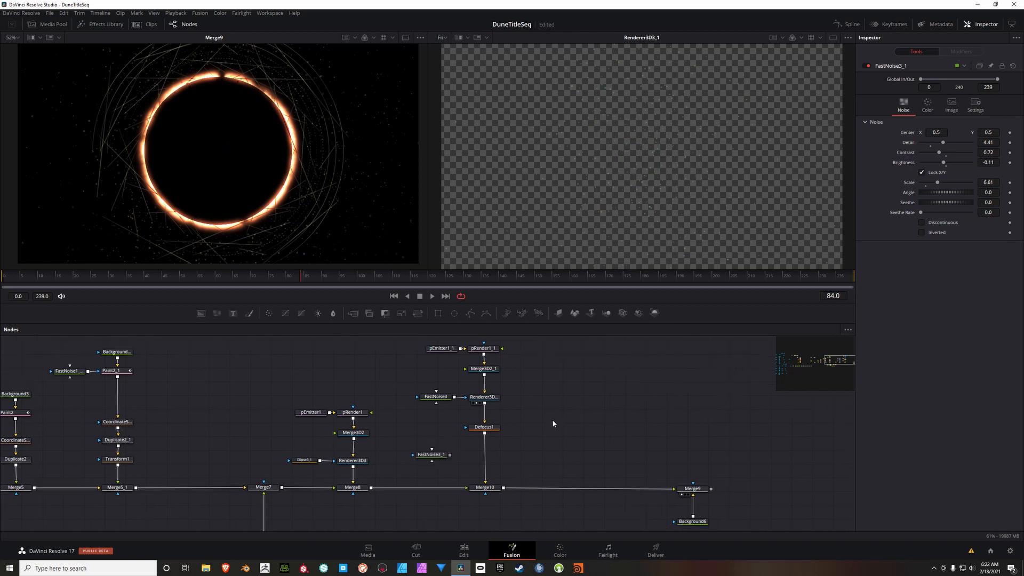
Step: Insert a Merge between Defocus1 and Merge10, connect the copied FastNoise to it, and select that noise node
{"action": "left_click", "coordinate": [352, 315]}
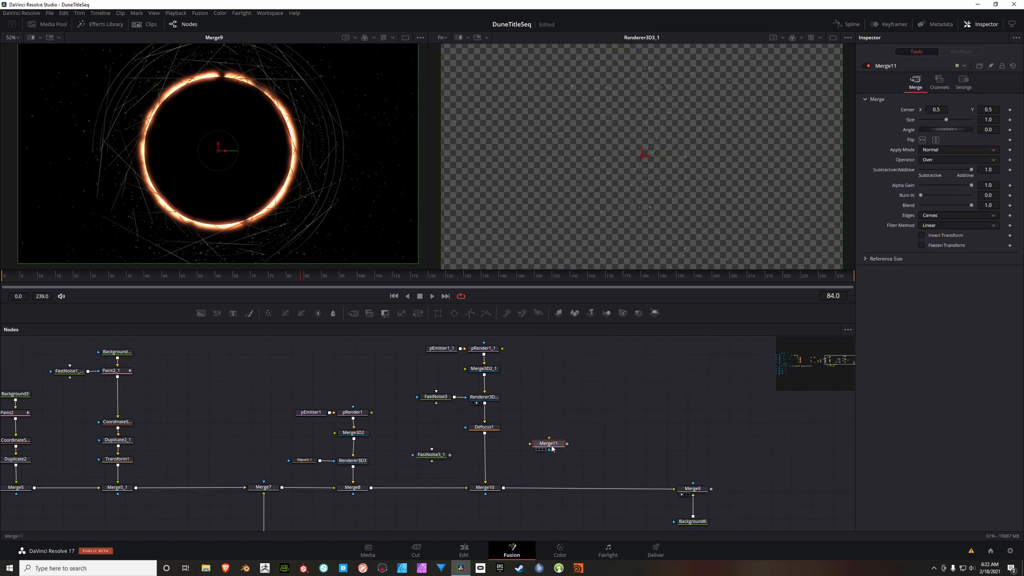
{"action": "left_click_drag", "start_coordinate": [552, 449], "coordinate": [493, 457]}
{"action": "left_click_drag", "start_coordinate": [512, 444], "coordinate": [473, 457]}
{"action": "left_click", "coordinate": [435, 455]}
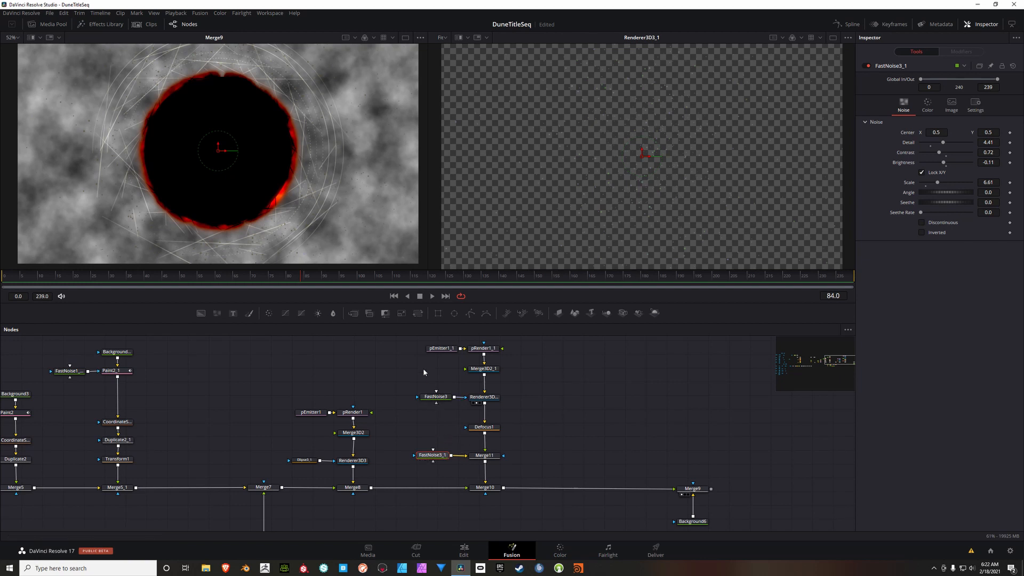
Step: Set the blue value of Color 1 on FastNoise3_1 to 0.016
{"action": "left_click", "coordinate": [927, 105]}
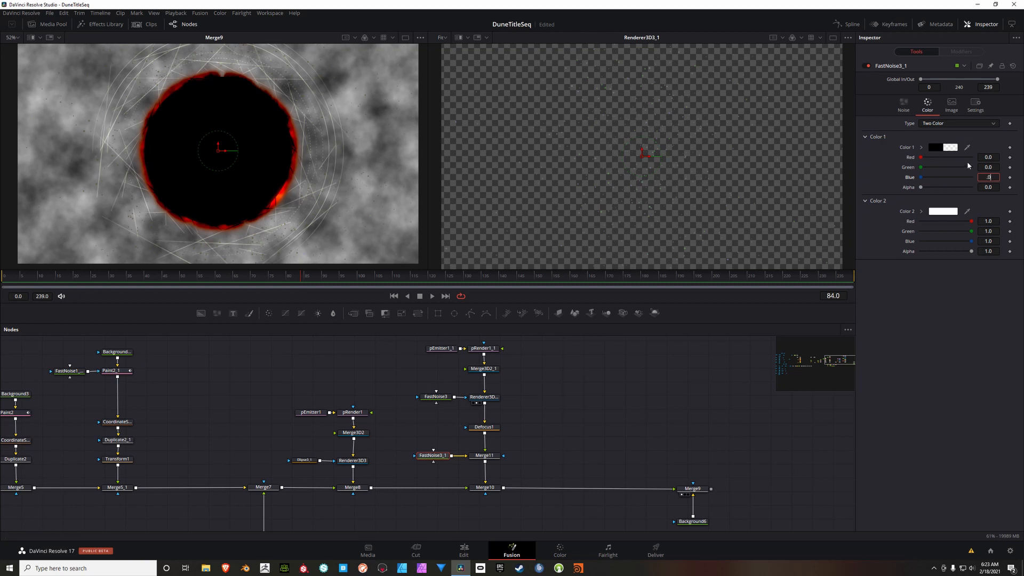
{"action": "type", "text": "16"}
{"action": "key", "text": "Tab"}
Step: Set Color 2 of FastNoise3_1 to red 0.299, green 0.173, blue 0.15 and alpha 0.205
{"action": "left_click", "coordinate": [993, 221]}
{"action": "type", "text": ".299"}
{"action": "key", "text": "Tab"}
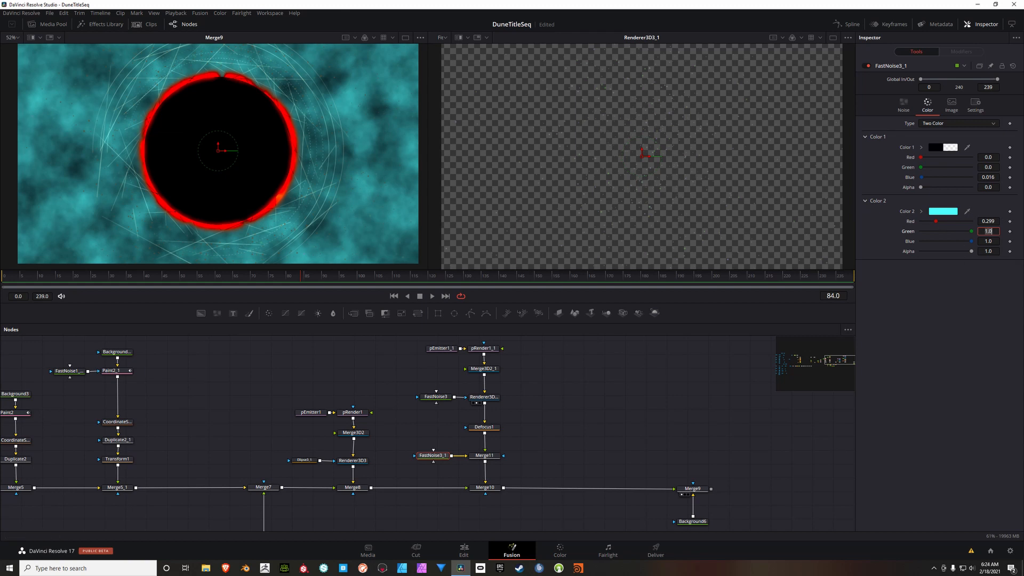
{"action": "key", "text": "BackSpace"}
{"action": "type", "text": ".173"}
{"action": "key", "text": "Tab"}
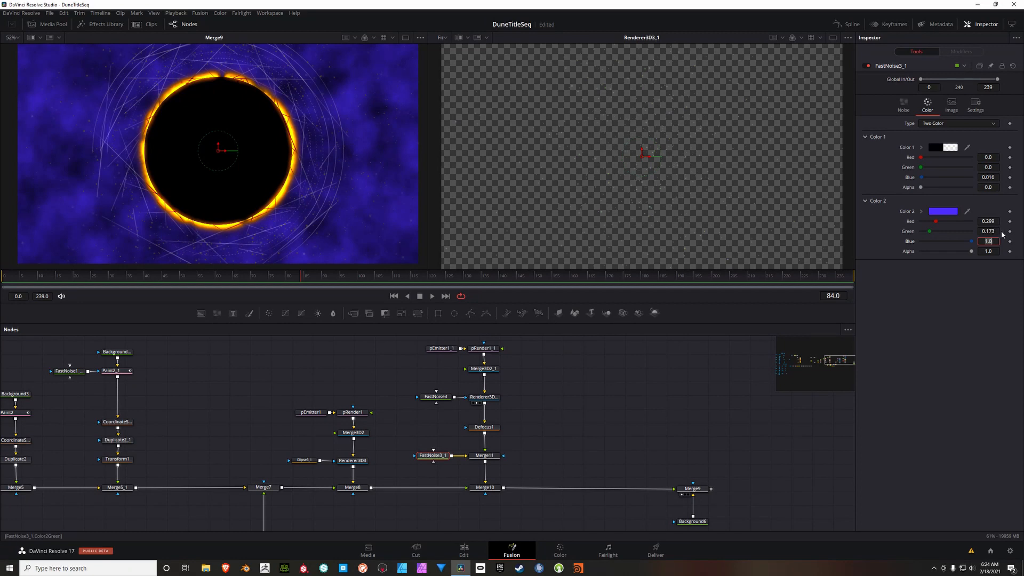
{"action": "type", "text": ".15"}
{"action": "key", "text": "Tab"}
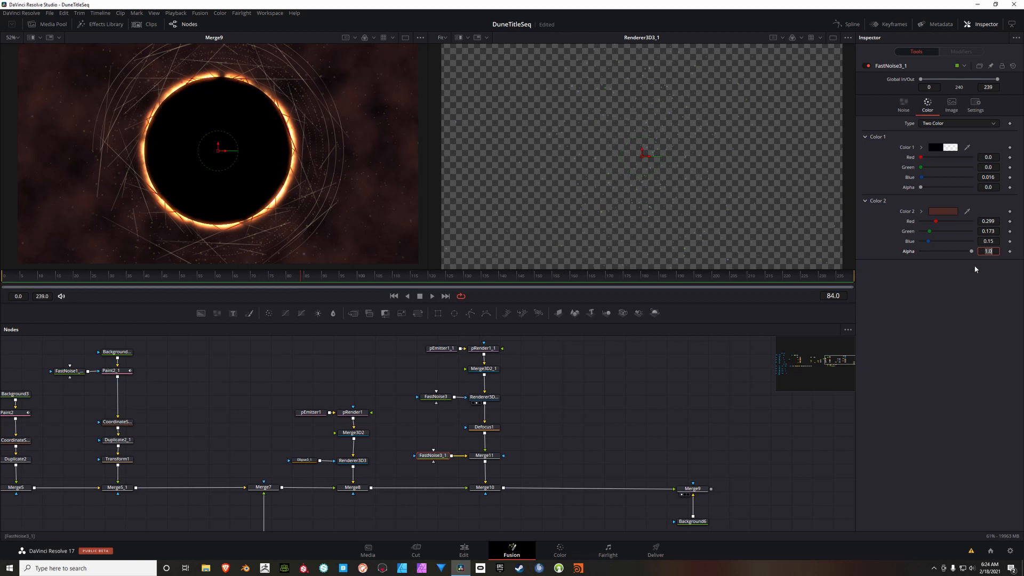
{"action": "key", "text": "BackSpace"}
{"action": "key", "text": "Return"}
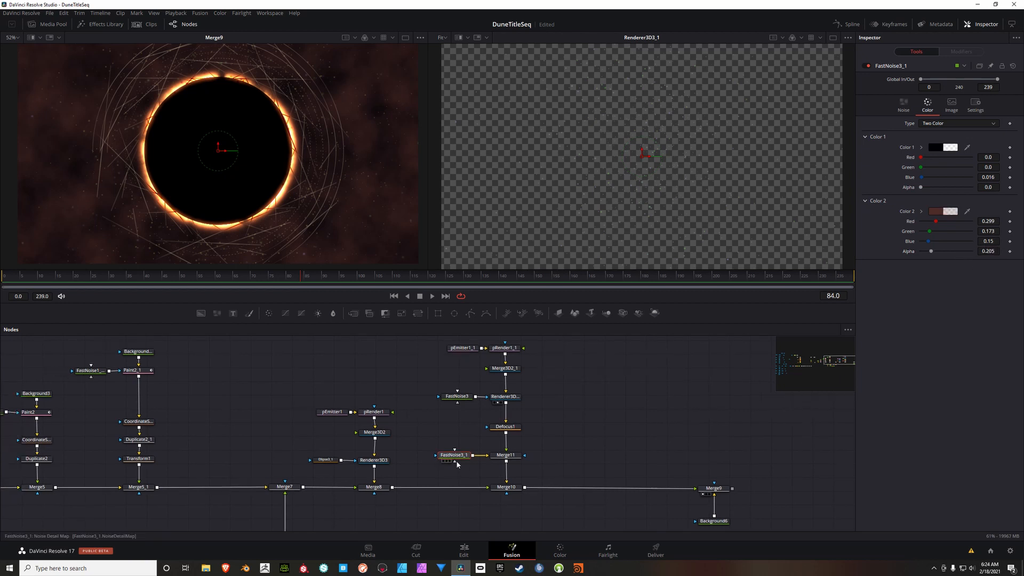
Step: Turn off Auto Resolution for FastNoise3_1 and set its image size to 2048 by 2048
{"action": "left_click", "coordinate": [956, 103]}
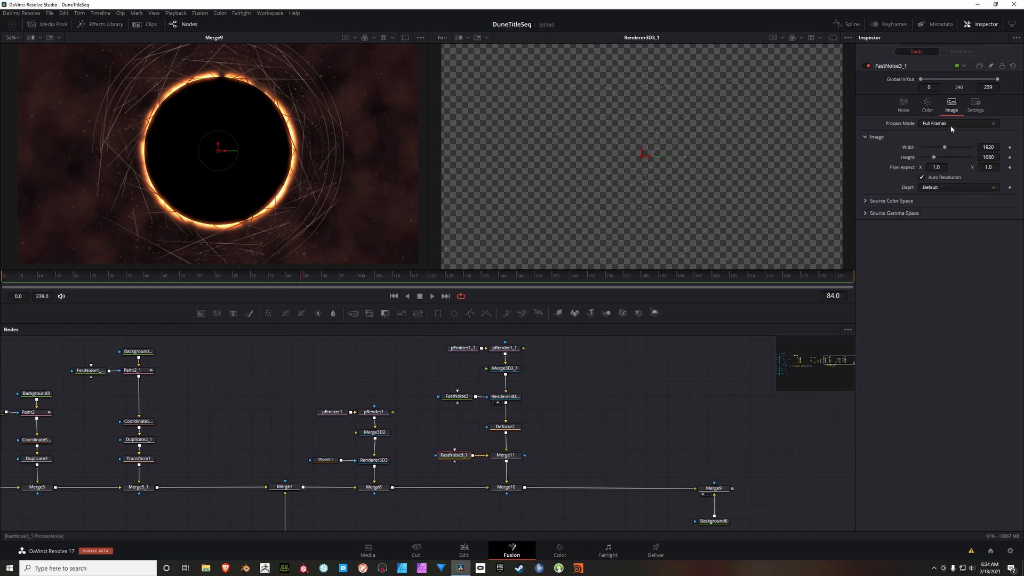
{"action": "left_click", "coordinate": [923, 178]}
{"action": "left_click", "coordinate": [995, 147]}
{"action": "type", "text": "2048"}
{"action": "key", "text": "Tab"}
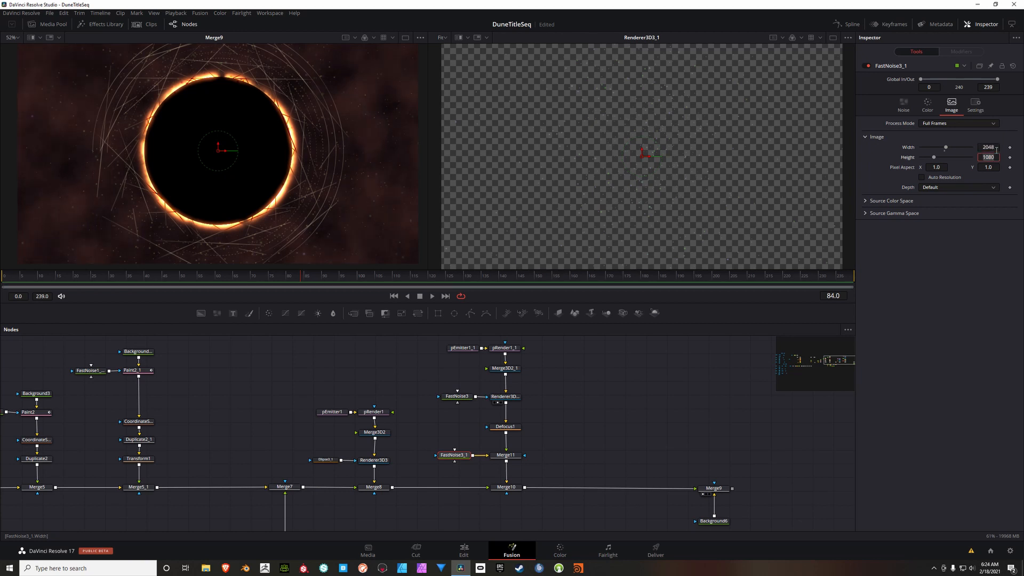
{"action": "type", "text": "2048"}
Step: Duplicate Ellipse3_1, place the copy beside FastNoise3_1 and connect it as that noise node's mask
{"action": "left_click", "coordinate": [325, 459]}
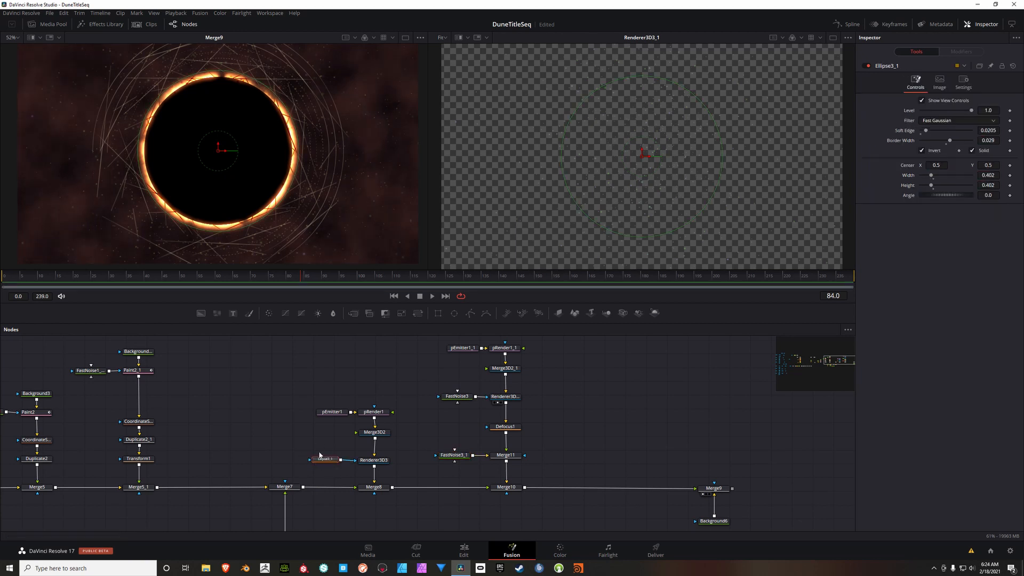
{"action": "left_click", "coordinate": [294, 427]}
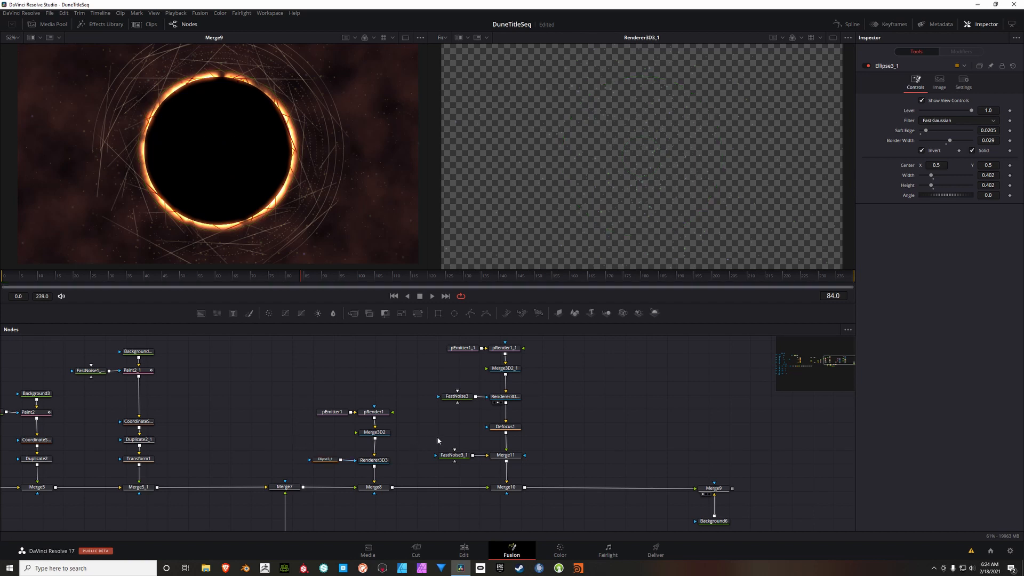
{"action": "key", "text": "ctrl+v"}
{"action": "left_click_drag", "start_coordinate": [296, 430], "coordinate": [441, 457]}
{"action": "left_click_drag", "start_coordinate": [593, 448], "coordinate": [546, 465]}
{"action": "left_click_drag", "start_coordinate": [509, 350], "coordinate": [373, 522]}
{"action": "left_click_drag", "start_coordinate": [463, 507], "coordinate": [495, 508]}
Step: Set the copied ellipse mask's width to 0.85 and height to 0.268
{"action": "left_click", "coordinate": [394, 475]}
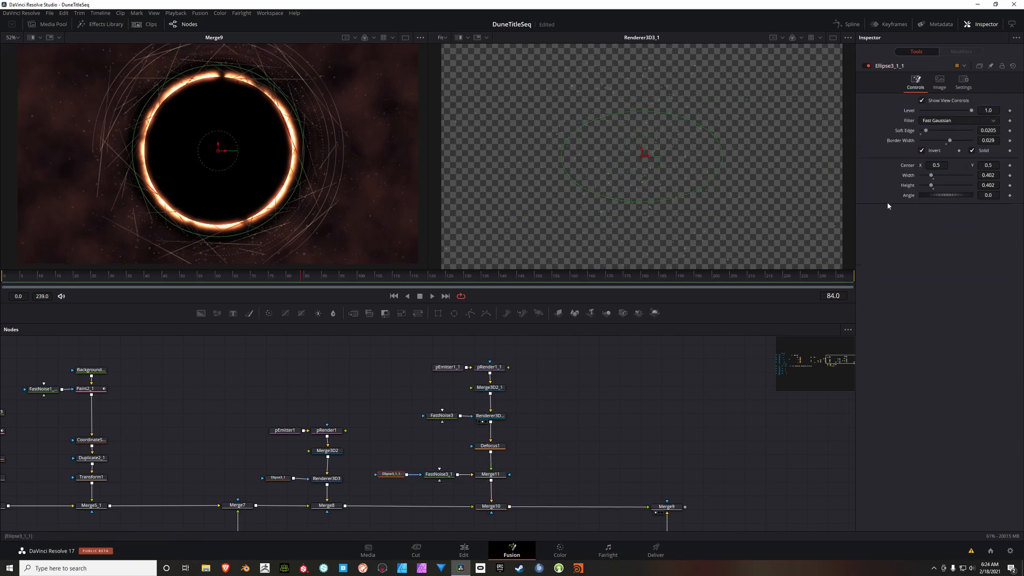
{"action": "left_click", "coordinate": [996, 176]}
{"action": "key", "text": "BackSpace"}
{"action": "key", "text": "Return"}
{"action": "left_click", "coordinate": [1001, 190]}
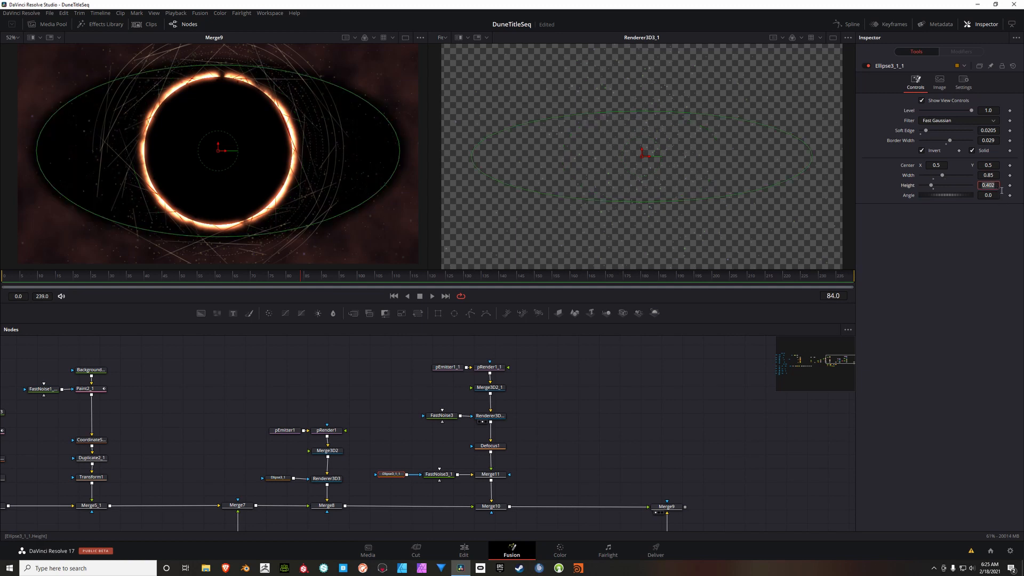
{"action": "key", "text": "BackSpace"}
{"action": "type", "text": ".268"}
{"action": "key", "text": "Tab"}
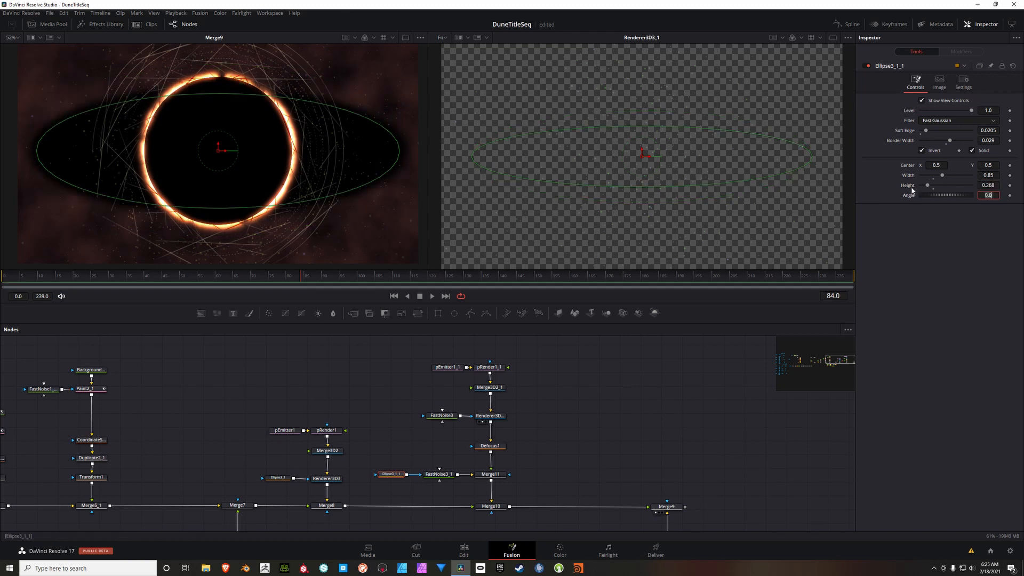
Step: Turn off Invert on the copied ellipse mask and set its soft edge to 0.0992 and border width to -0.025
{"action": "left_click", "coordinate": [922, 151]}
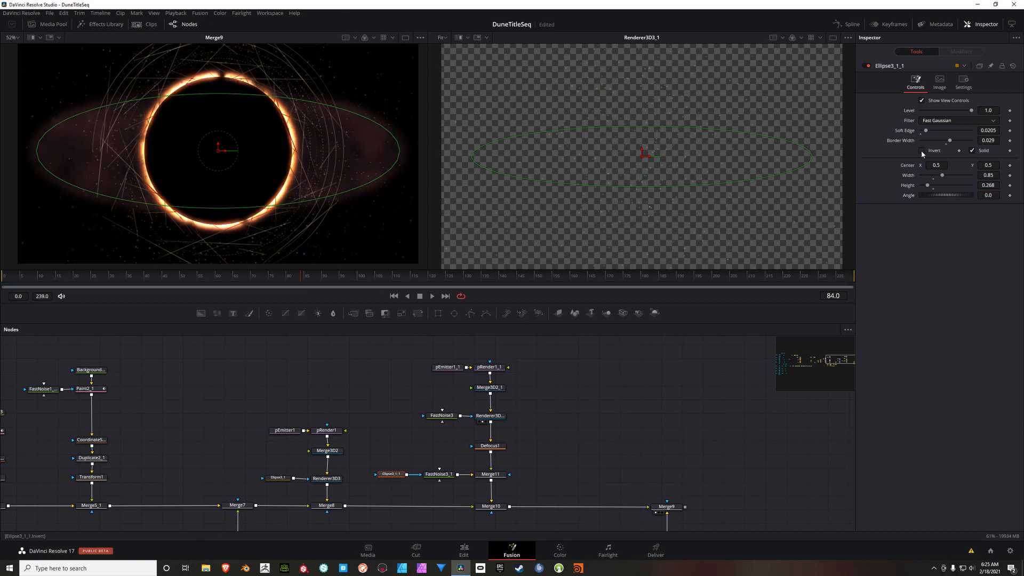
{"action": "left_click", "coordinate": [995, 131]}
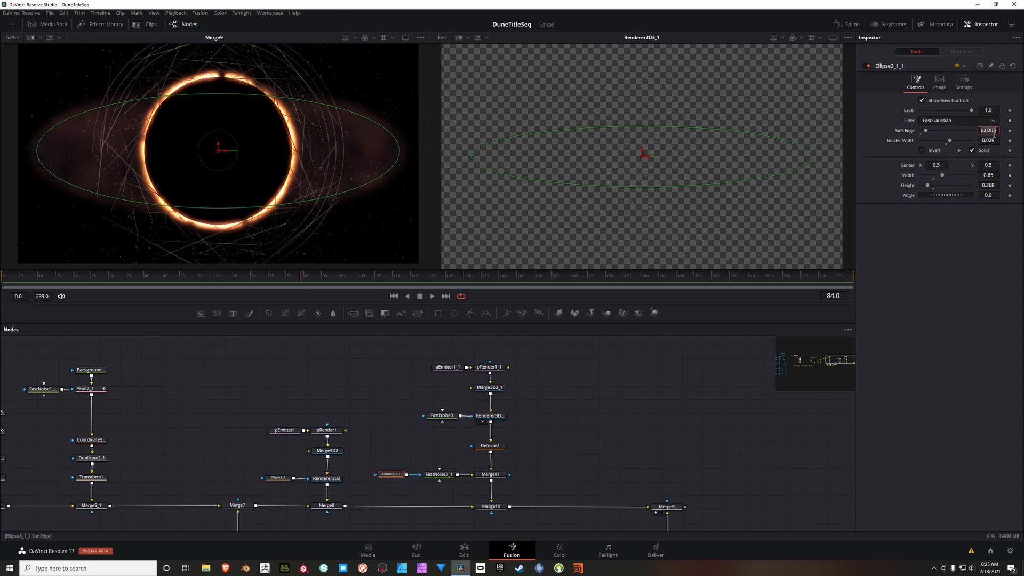
{"action": "type", "text": "0.0992"}
{"action": "key", "text": "Tab"}
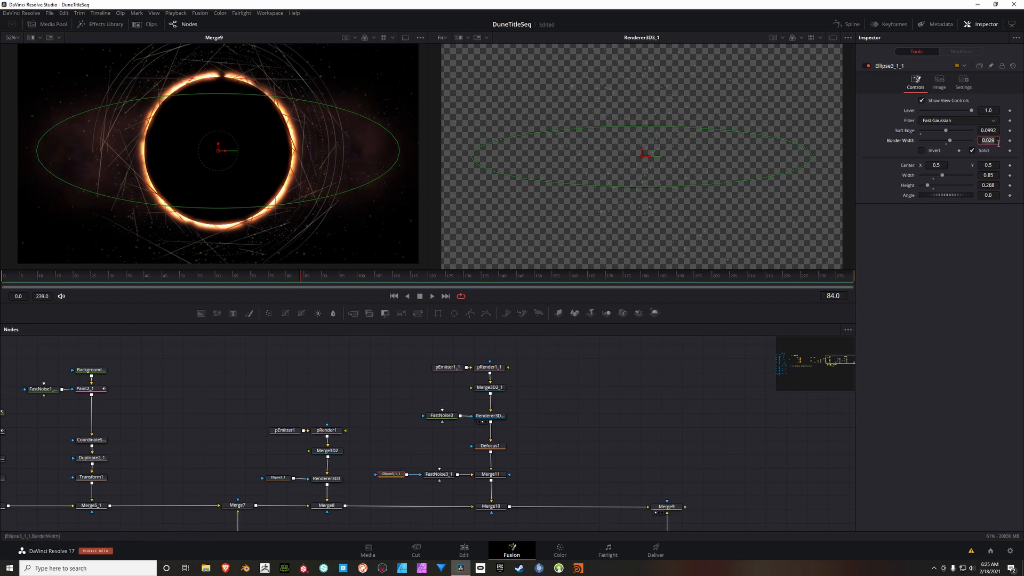
{"action": "key", "text": "BackSpace"}
{"action": "type", "text": "-.025"}
{"action": "key", "text": "Tab"}
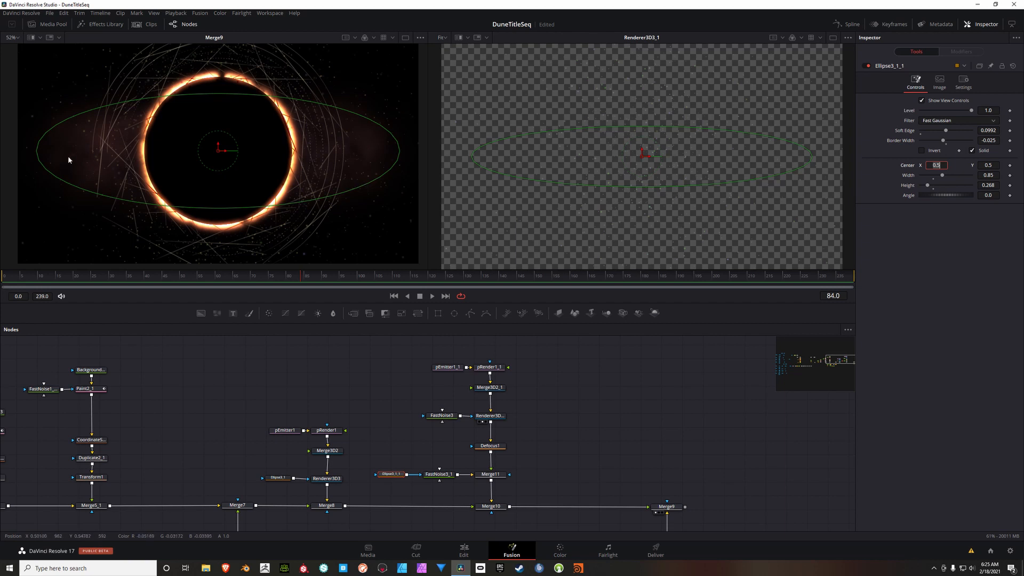
Step: Show Merge9 in the second viewer to compare the eclipse with the DUNE title from Merge4
{"action": "left_click", "coordinate": [561, 229]}
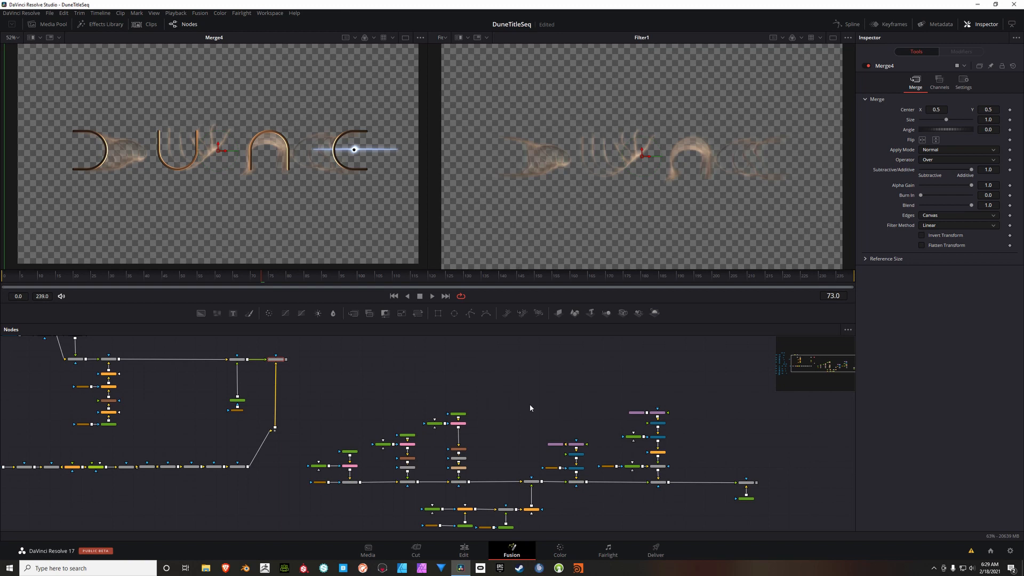
{"action": "left_click_drag", "start_coordinate": [530, 408], "coordinate": [489, 386]}
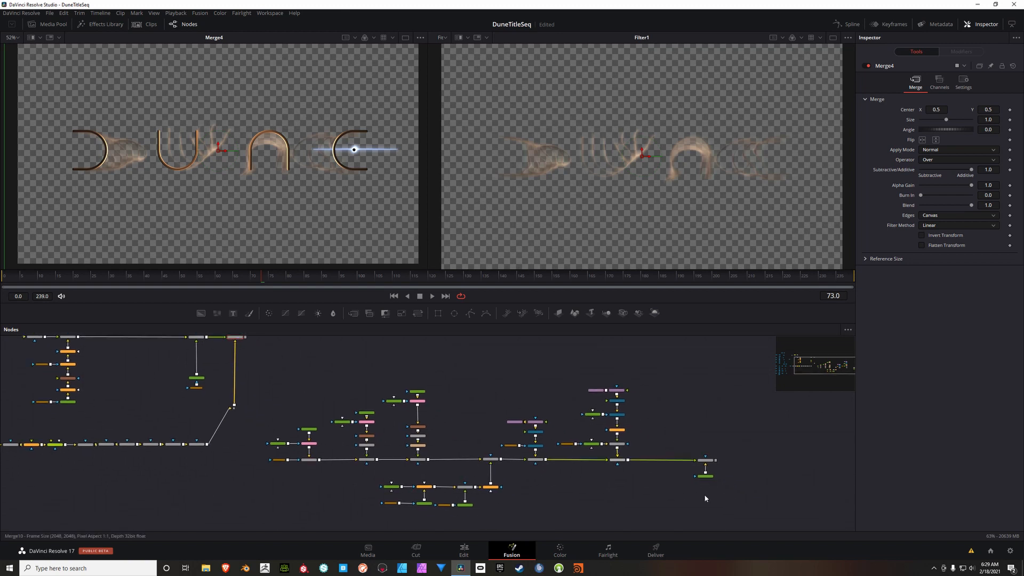
{"action": "left_click_drag", "start_coordinate": [713, 463], "coordinate": [664, 184]}
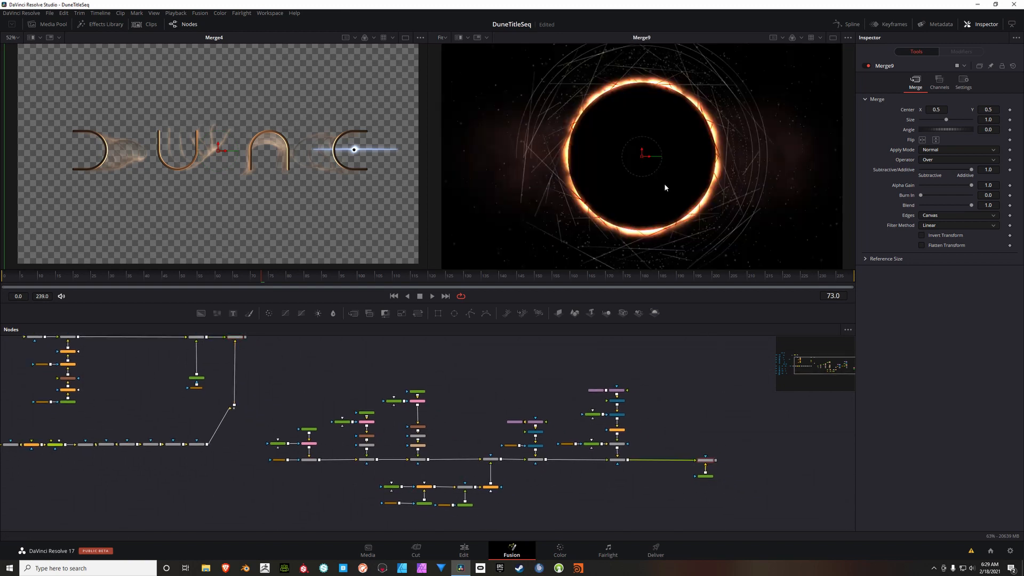
{"action": "left_click_drag", "start_coordinate": [535, 380], "coordinate": [548, 395]}
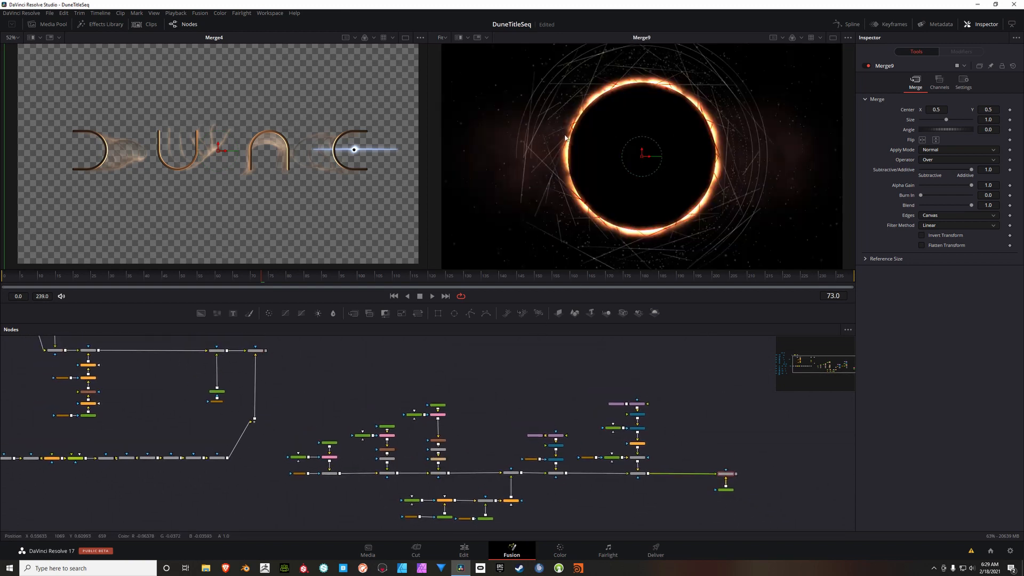
{"action": "left_click_drag", "start_coordinate": [386, 399], "coordinate": [360, 419]}
Step: Add a Merge above Merge9, connect Merge9 as its background and Merge4's title as its foreground, and view the composite
{"action": "left_click", "coordinate": [229, 370]}
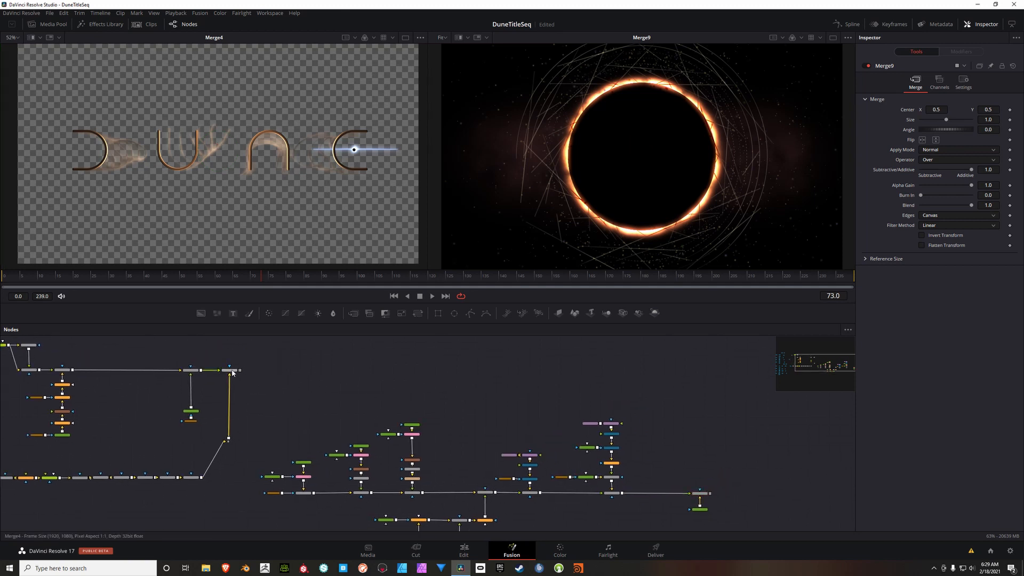
{"action": "left_click", "coordinate": [352, 314]}
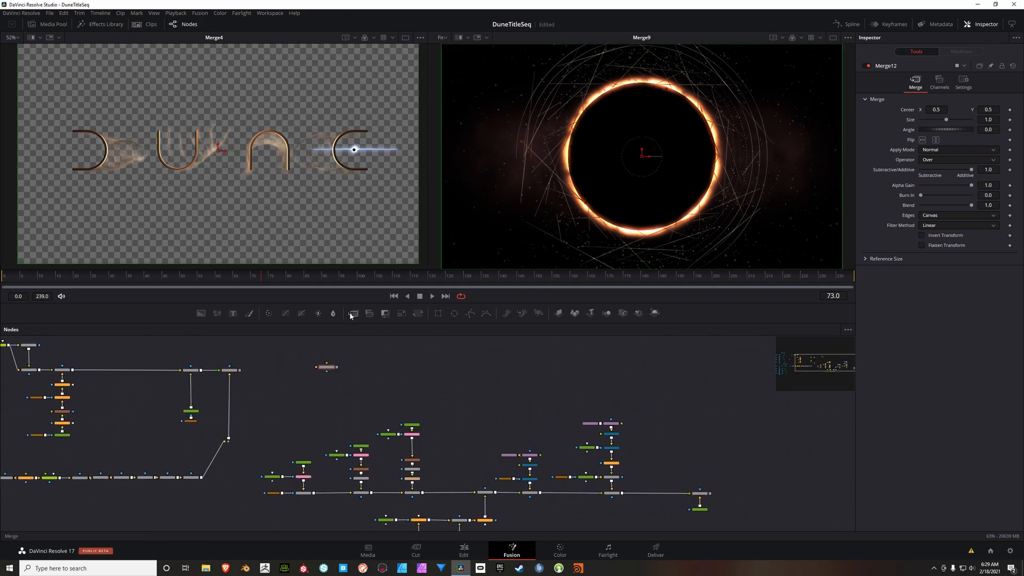
{"action": "left_click_drag", "start_coordinate": [333, 367], "coordinate": [693, 381]}
{"action": "left_click_drag", "start_coordinate": [602, 375], "coordinate": [578, 380]}
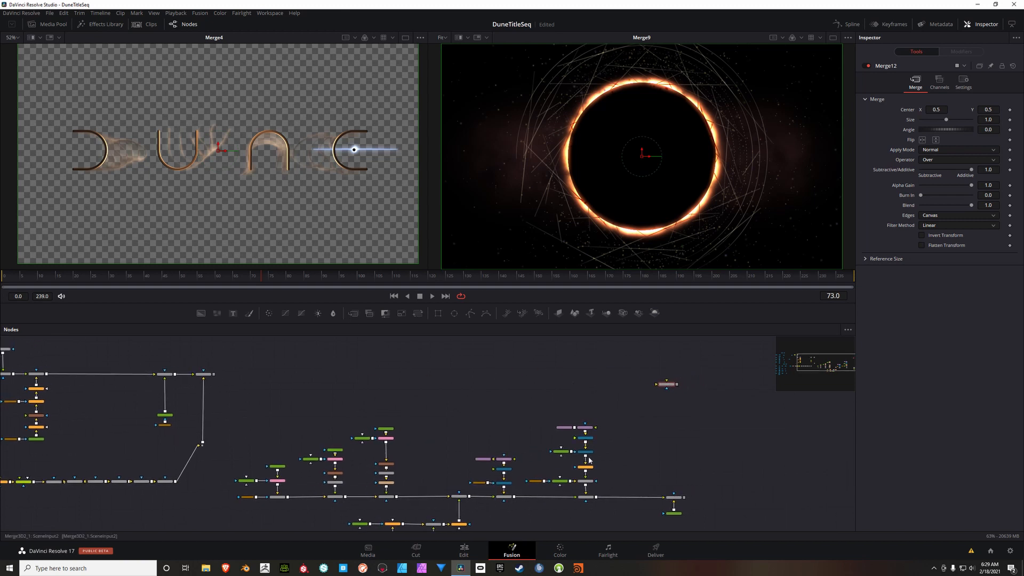
{"action": "left_click_drag", "start_coordinate": [685, 499], "coordinate": [665, 385]}
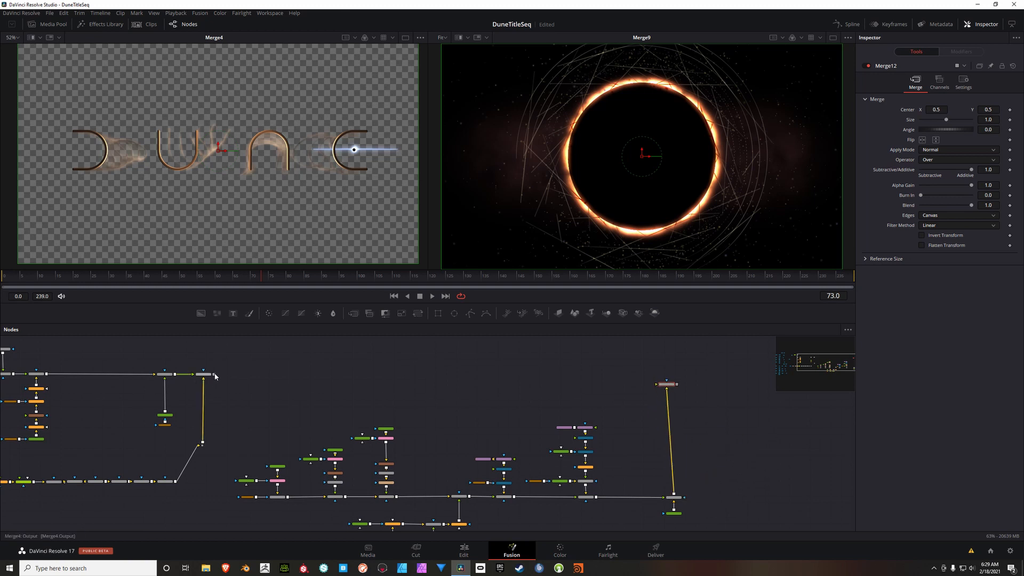
{"action": "left_click_drag", "start_coordinate": [214, 374], "coordinate": [290, 145]}
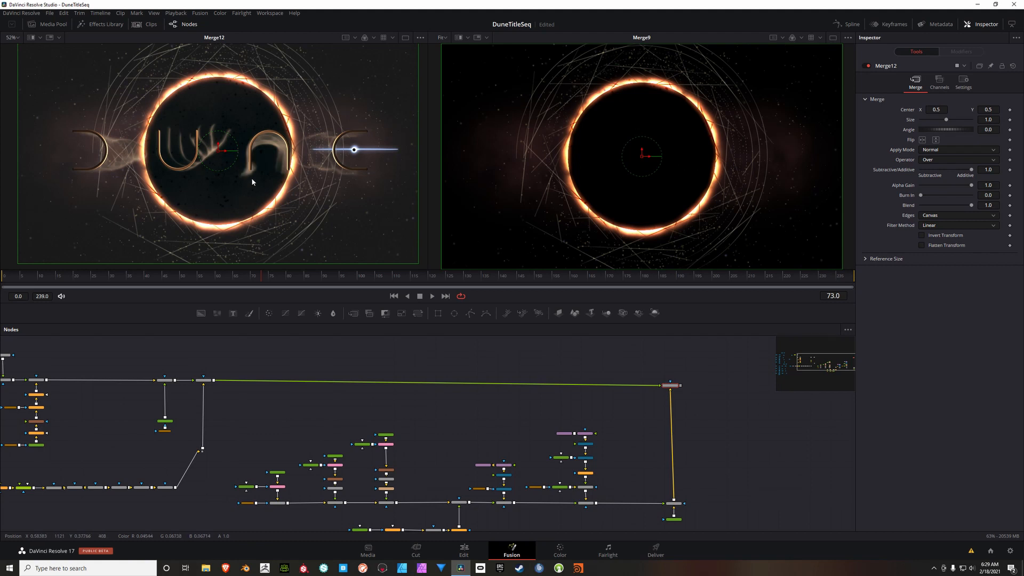
Step: Add another Merge after Merge12 with a new Background node behind it, and view it in the second viewer
{"action": "left_click_drag", "start_coordinate": [678, 386], "coordinate": [425, 389]}
{"action": "left_click_drag", "start_coordinate": [353, 313], "coordinate": [446, 379]}
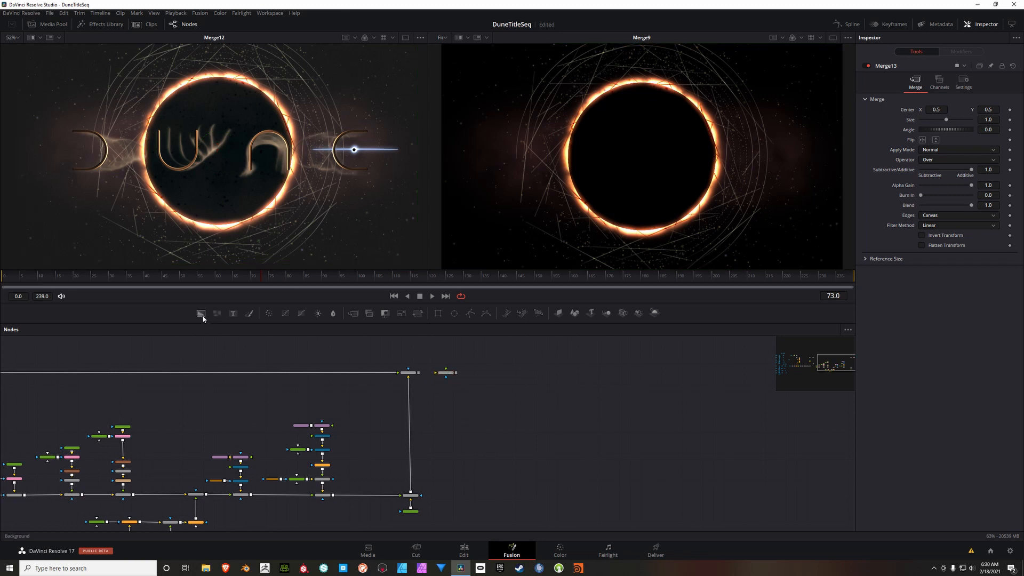
{"action": "left_click_drag", "start_coordinate": [200, 313], "coordinate": [450, 377]}
{"action": "left_click", "coordinate": [449, 376]}
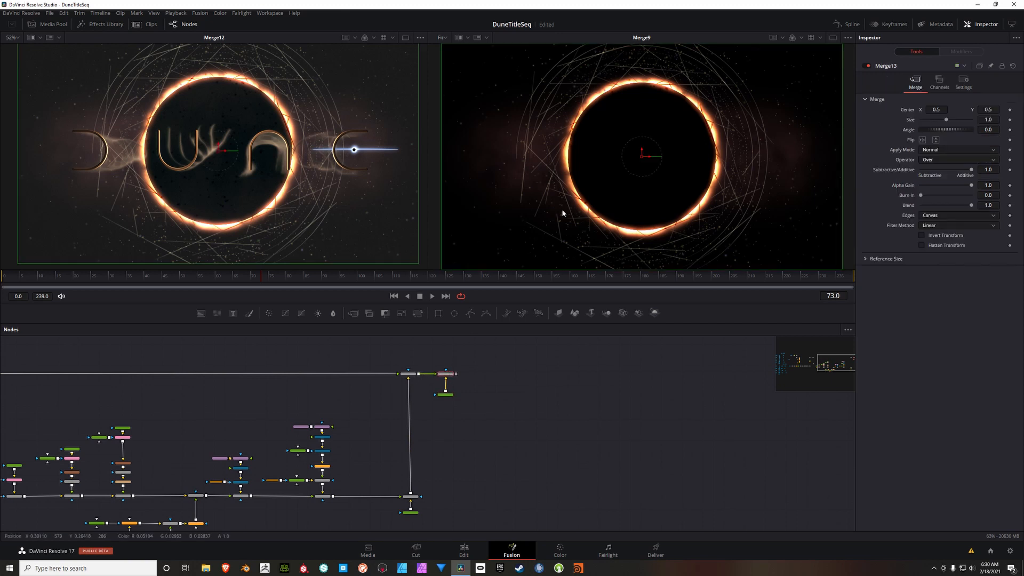
{"action": "key", "text": "2"}
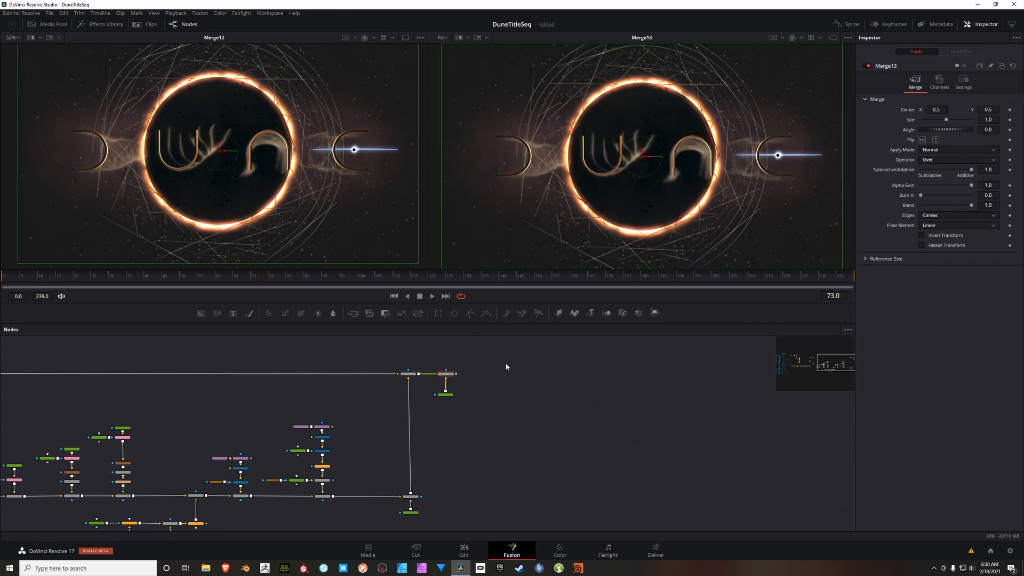
{"action": "left_click_drag", "start_coordinate": [459, 367], "coordinate": [431, 402]}
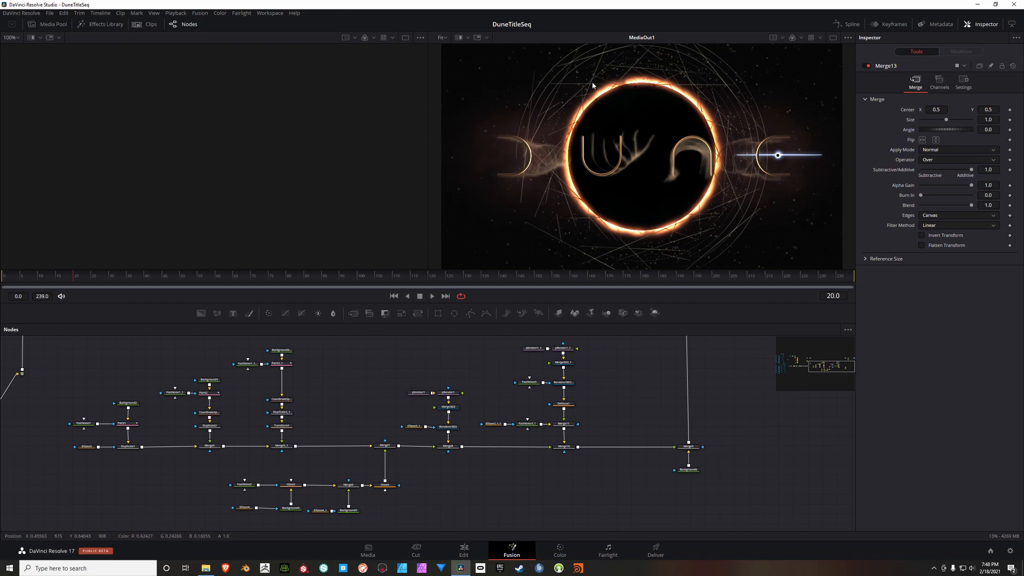
Step: Disconnect Glow4 from Merge7 to check the title without the eclipse ring, and reconnect it
{"action": "mouse_move", "coordinate": [396, 396]}
{"action": "left_mouse_down"}
{"action": "mouse_move", "coordinate": [421, 388]}
{"action": "mouse_move", "coordinate": [403, 393]}
{"action": "left_mouse_up"}
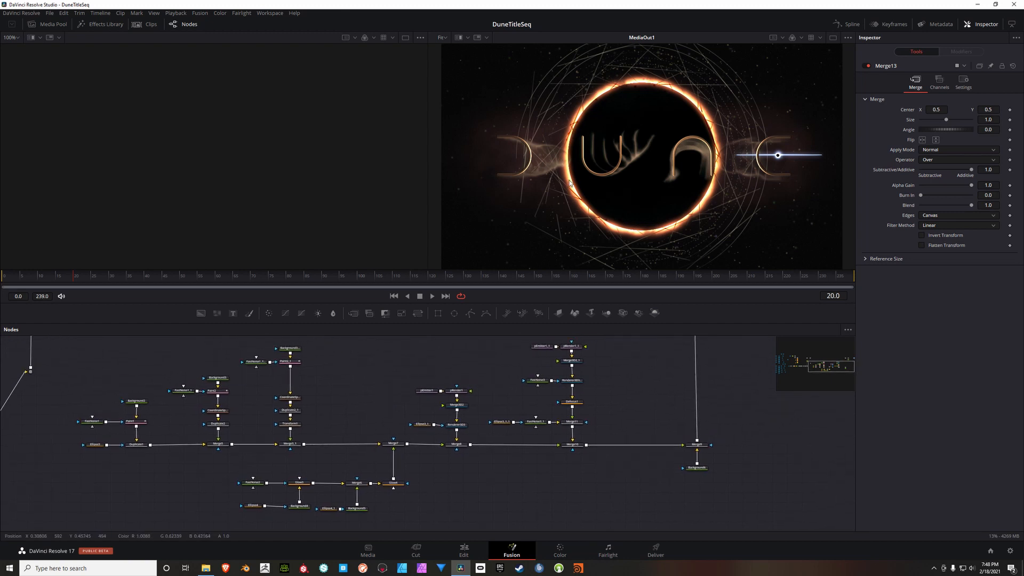
{"action": "left_click_drag", "start_coordinate": [423, 377], "coordinate": [491, 373]}
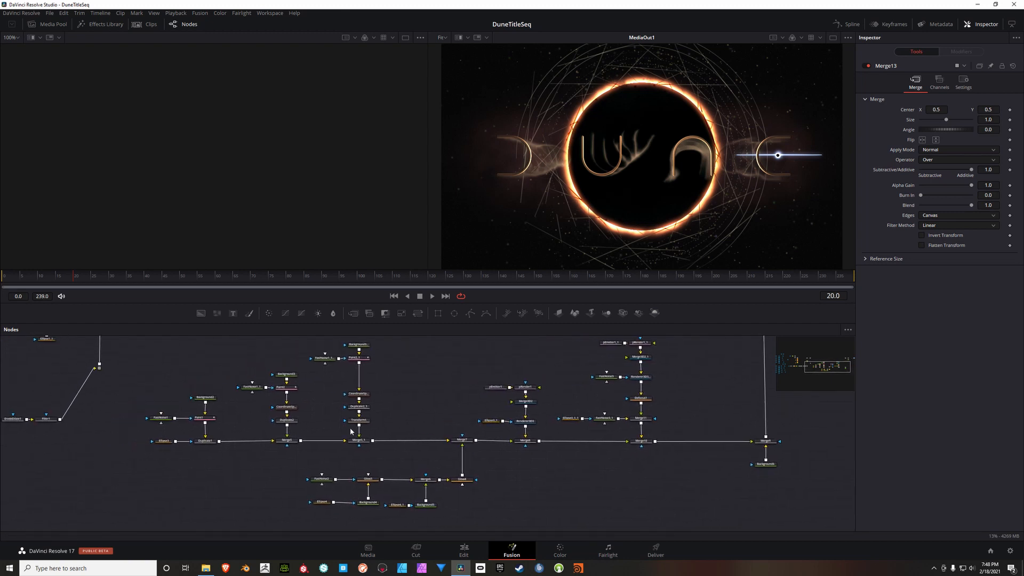
{"action": "left_click_drag", "start_coordinate": [436, 419], "coordinate": [460, 429]}
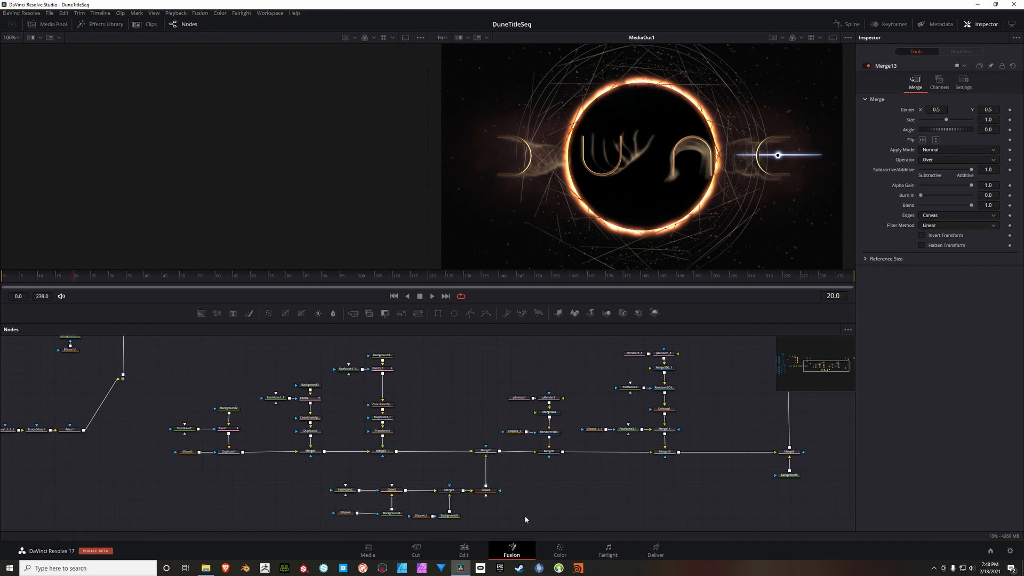
{"action": "scroll", "coordinate": [483, 466], "scroll_direction": "up", "scroll_amount": 5}
{"action": "left_click_drag", "start_coordinate": [453, 417], "coordinate": [440, 449]}
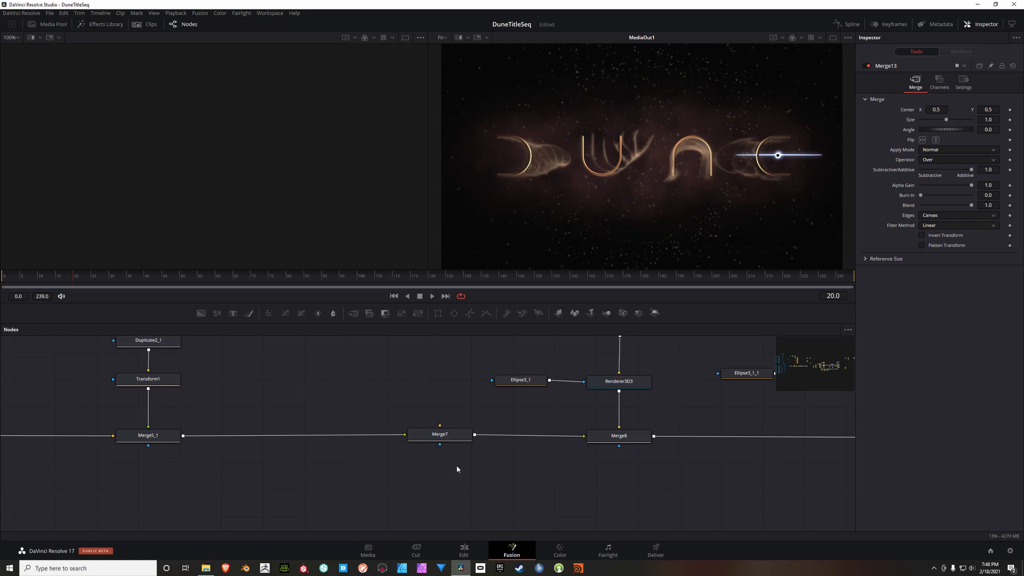
{"action": "scroll", "coordinate": [456, 465], "scroll_direction": "down", "scroll_amount": 2}
{"action": "left_click_drag", "start_coordinate": [469, 523], "coordinate": [445, 452]}
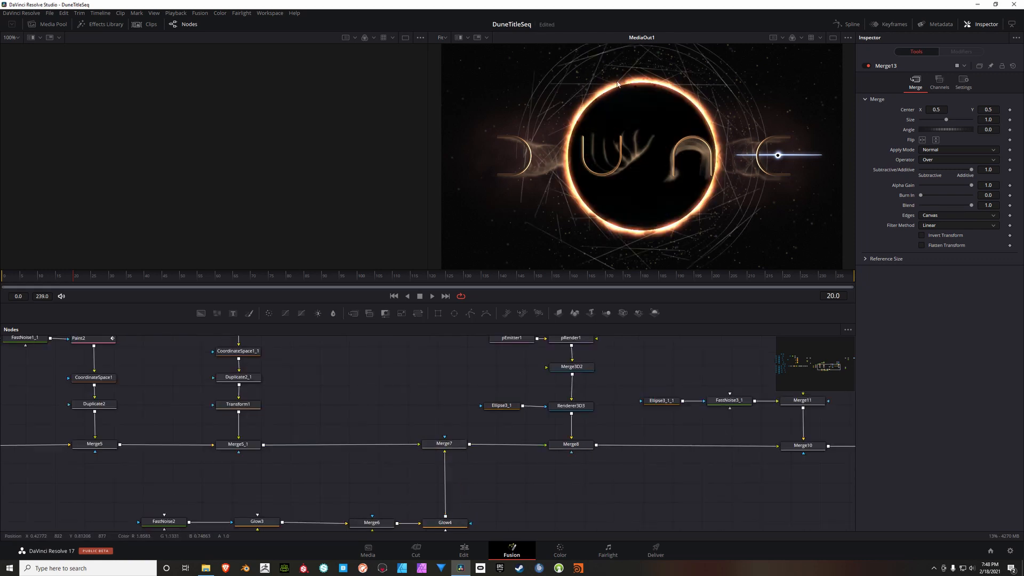
{"action": "left_click_drag", "start_coordinate": [327, 408], "coordinate": [552, 426]}
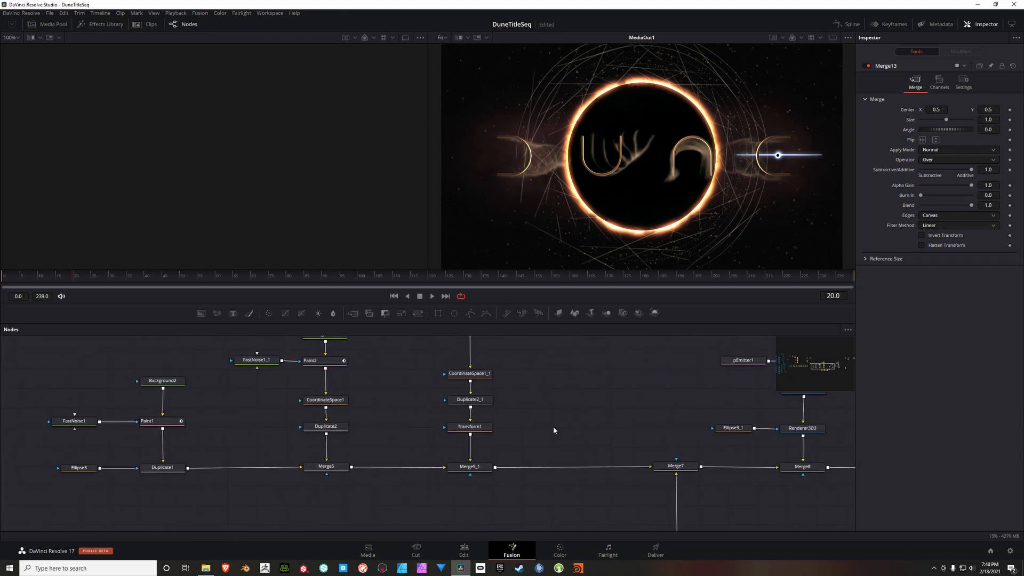
{"action": "scroll", "coordinate": [553, 426], "scroll_direction": "down", "scroll_amount": 3}
{"action": "left_click_drag", "start_coordinate": [333, 384], "coordinate": [595, 443]}
{"action": "left_click_drag", "start_coordinate": [346, 404], "coordinate": [394, 409]}
{"action": "left_click_drag", "start_coordinate": [498, 415], "coordinate": [442, 420]}
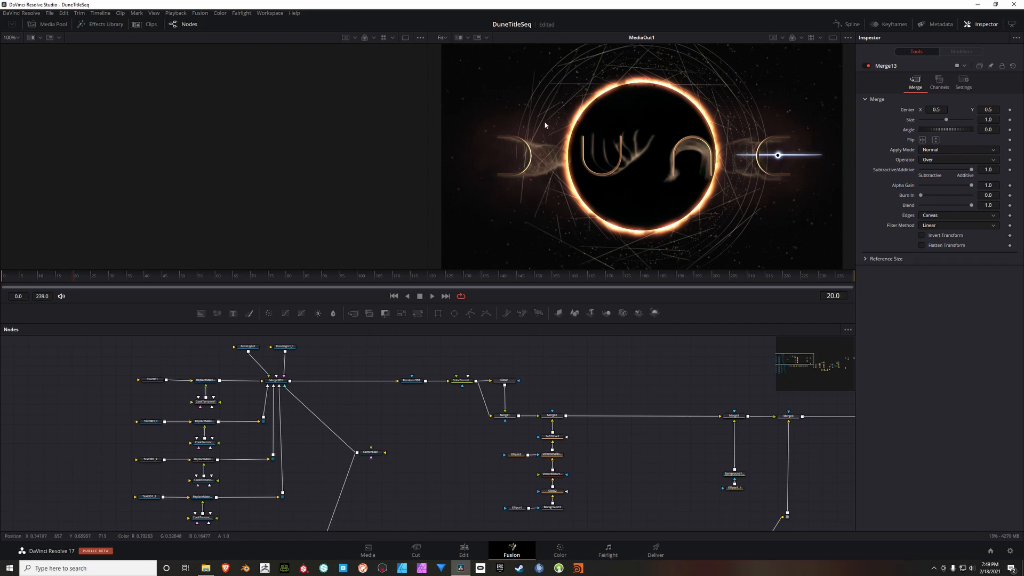
Step: Keyframe the Y character rotation of Text3D1 at about 65.2 on frame 0
{"action": "left_click_drag", "start_coordinate": [398, 415], "coordinate": [543, 399]}
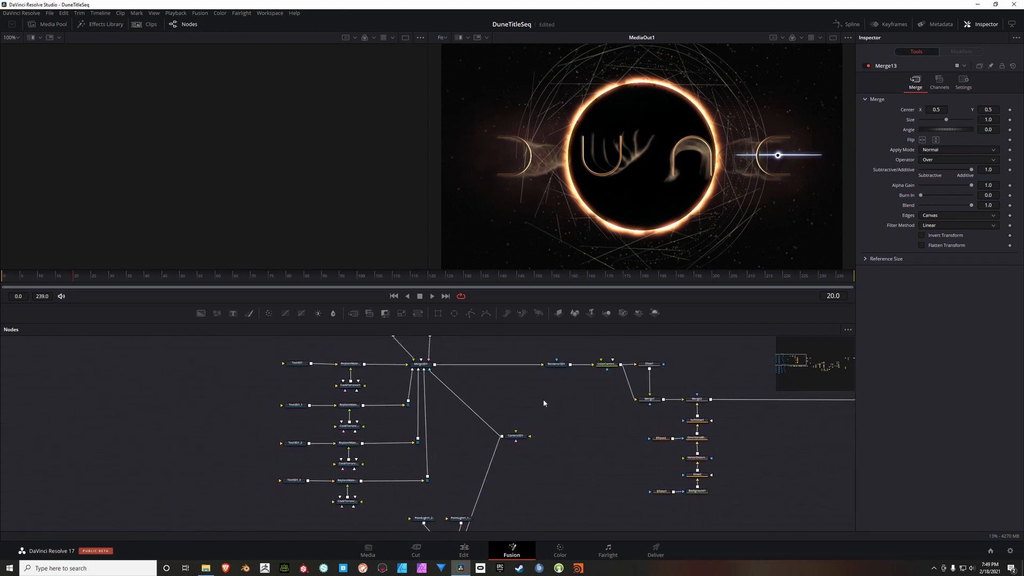
{"action": "scroll", "coordinate": [378, 386], "scroll_direction": "up", "scroll_amount": 2}
{"action": "left_click_drag", "start_coordinate": [395, 391], "coordinate": [352, 398]}
{"action": "left_click_drag", "start_coordinate": [252, 405], "coordinate": [292, 470]}
{"action": "left_click_drag", "start_coordinate": [567, 422], "coordinate": [602, 402]}
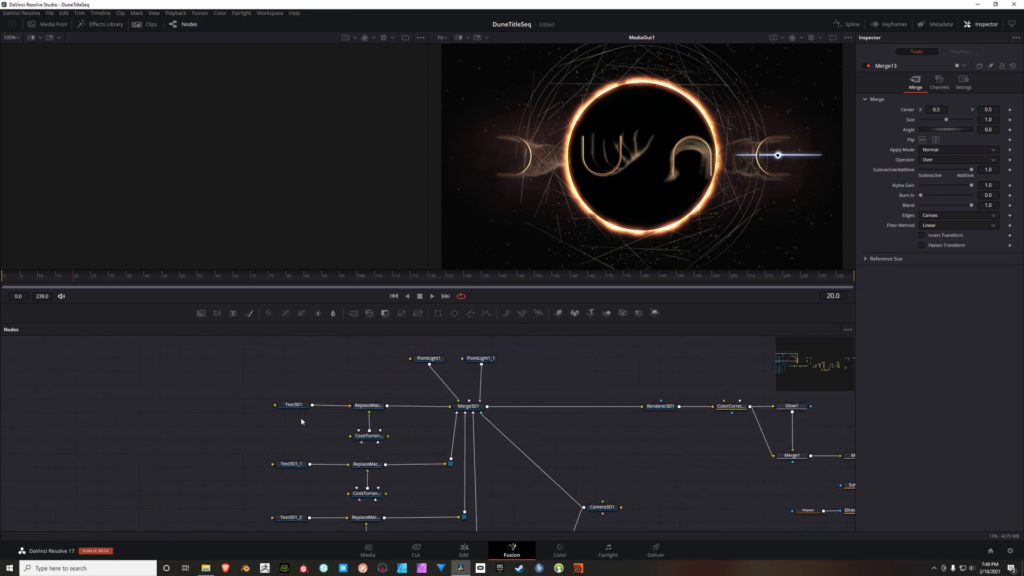
{"action": "left_click", "coordinate": [292, 405]}
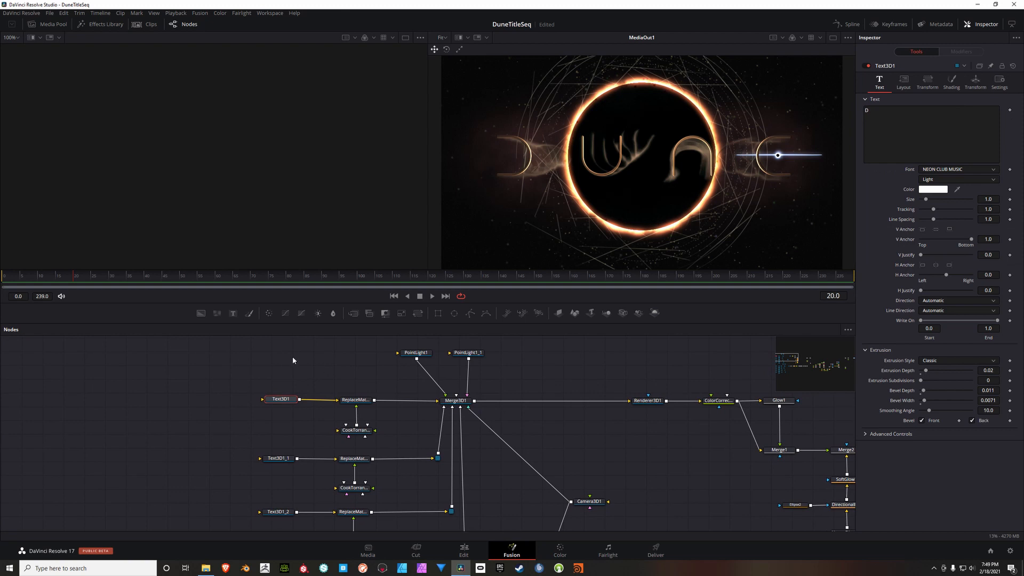
{"action": "left_click", "coordinate": [395, 297]}
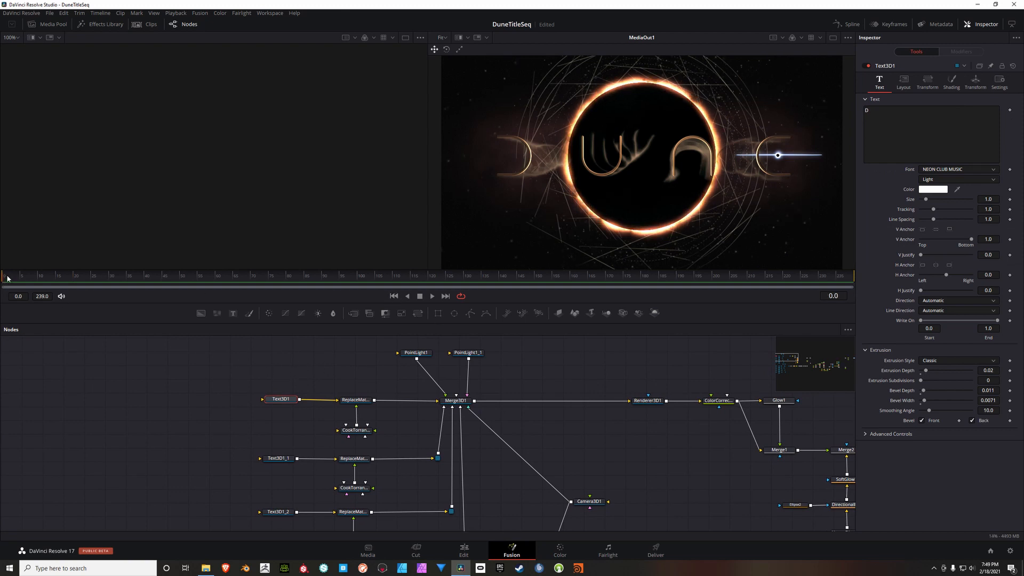
{"action": "left_click", "coordinate": [927, 81]}
{"action": "left_click", "coordinate": [878, 153]}
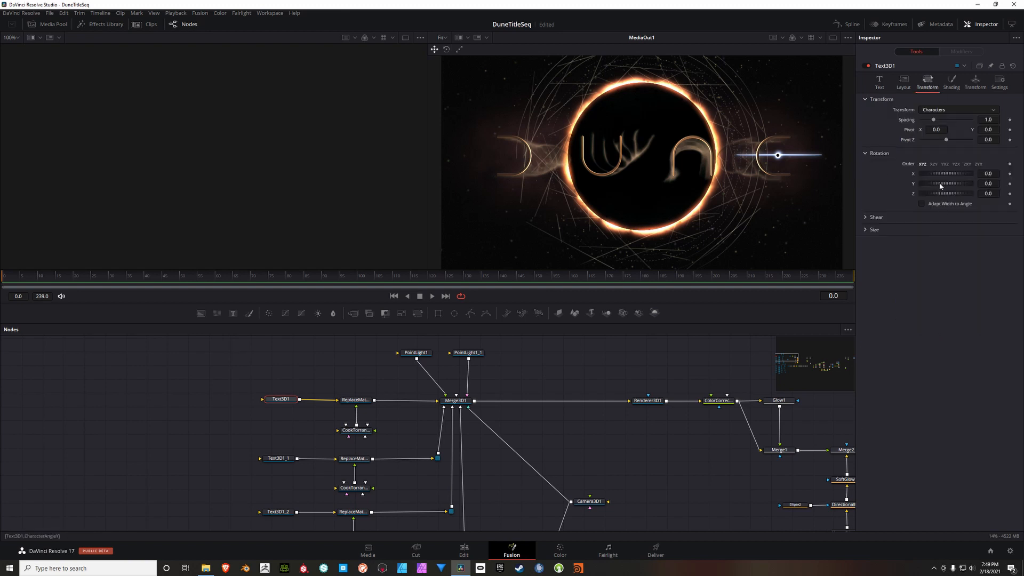
{"action": "left_click_drag", "start_coordinate": [941, 185], "coordinate": [950, 186]}
{"action": "left_click", "coordinate": [1011, 184]}
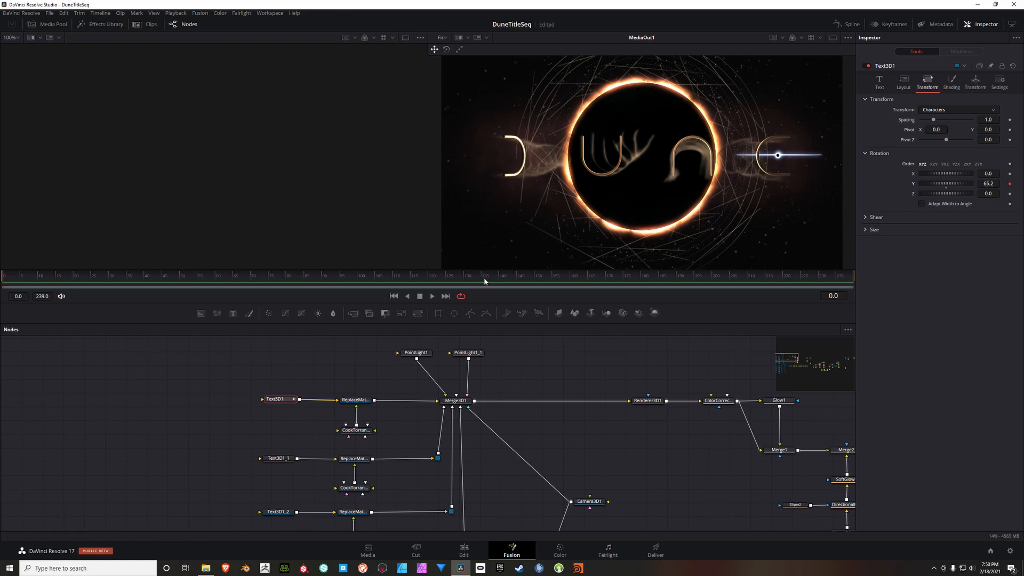
Step: Set the Y character rotation of Text3D1 to 0 at frame 140
{"action": "left_click", "coordinate": [497, 278]}
{"action": "left_click", "coordinate": [998, 185]}
{"action": "type", "text": "0"}
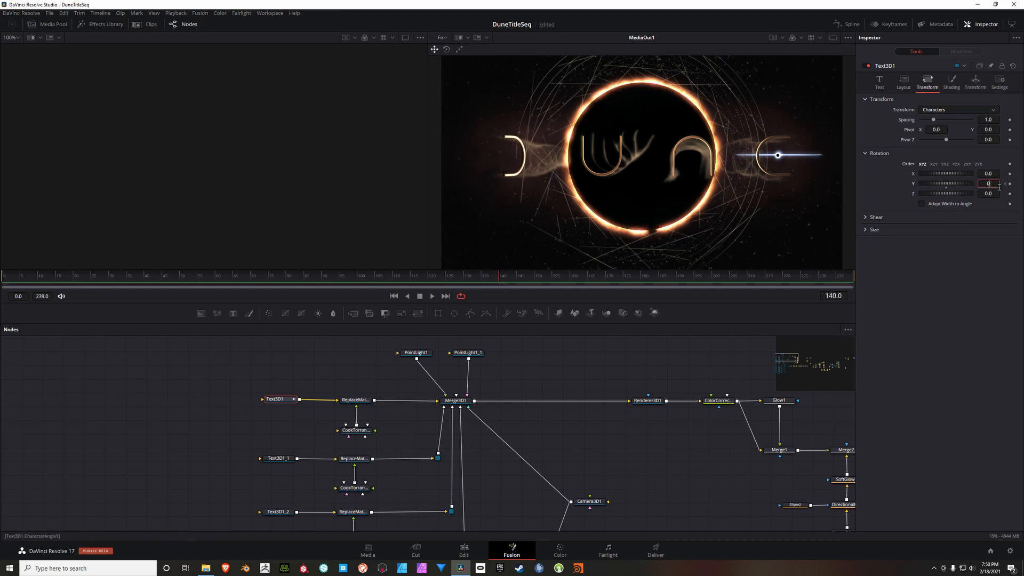
{"action": "key", "text": "Tab"}
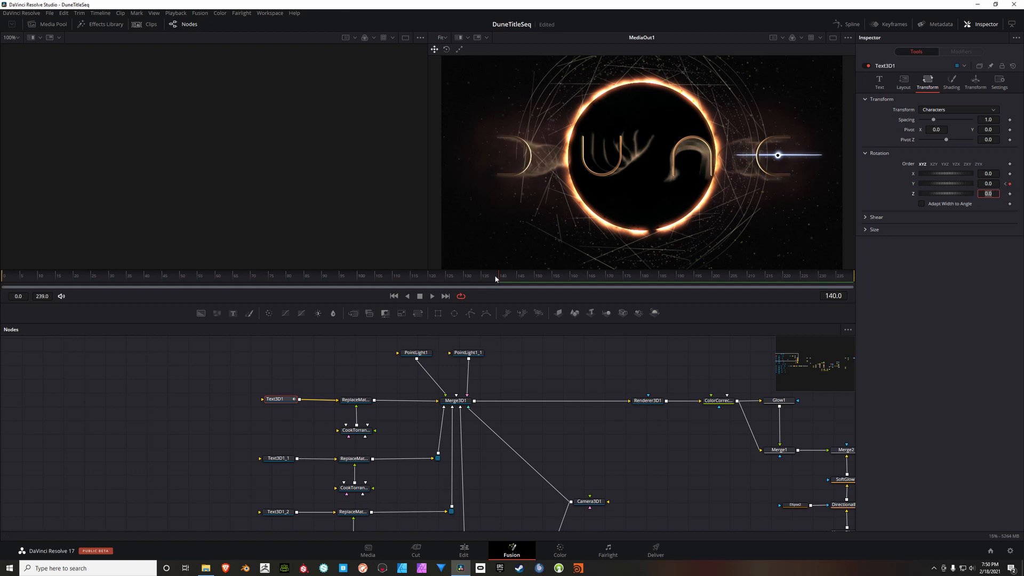
Step: Keyframe the Y character rotation of Text3D1_1 at about 49.6 on frame 0
{"action": "left_click", "coordinate": [394, 297]}
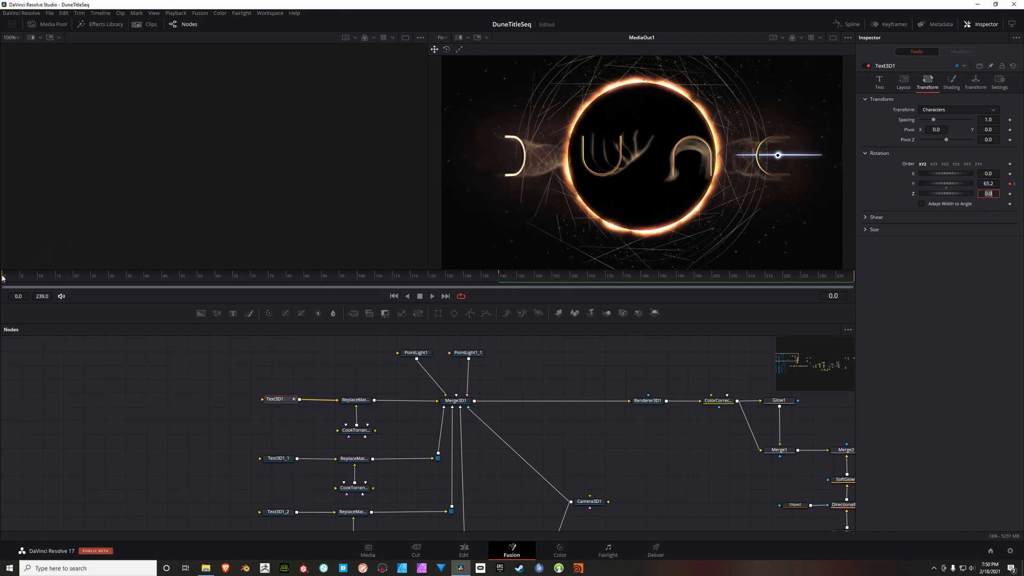
{"action": "left_click", "coordinate": [278, 458]}
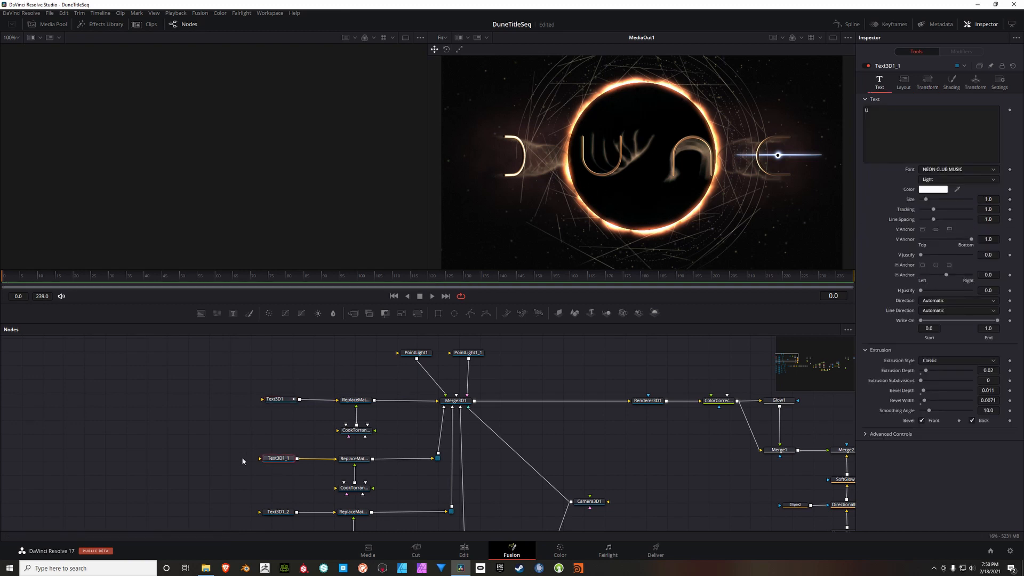
{"action": "left_click_drag", "start_coordinate": [321, 437], "coordinate": [309, 399]}
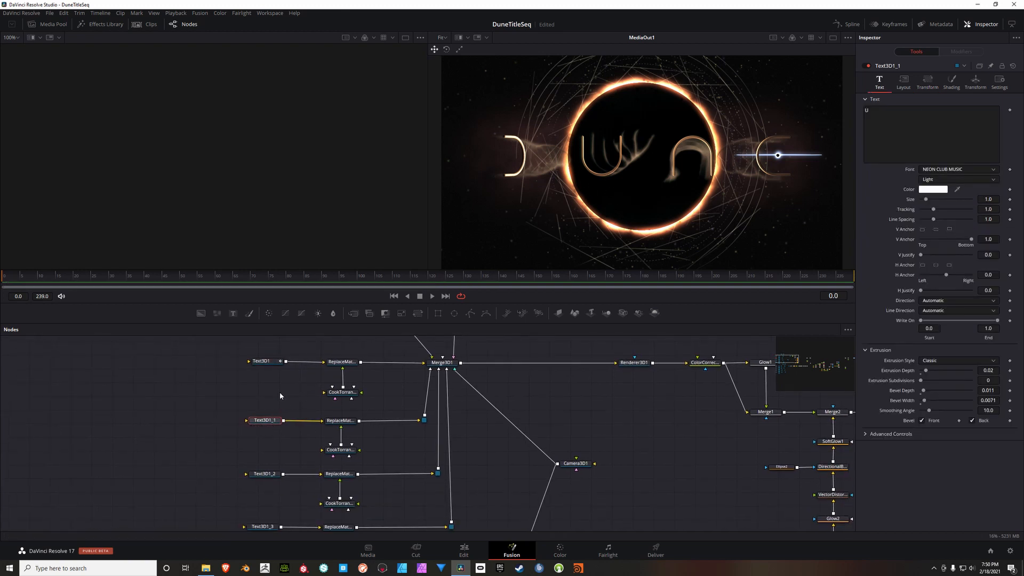
{"action": "left_click", "coordinate": [928, 81]}
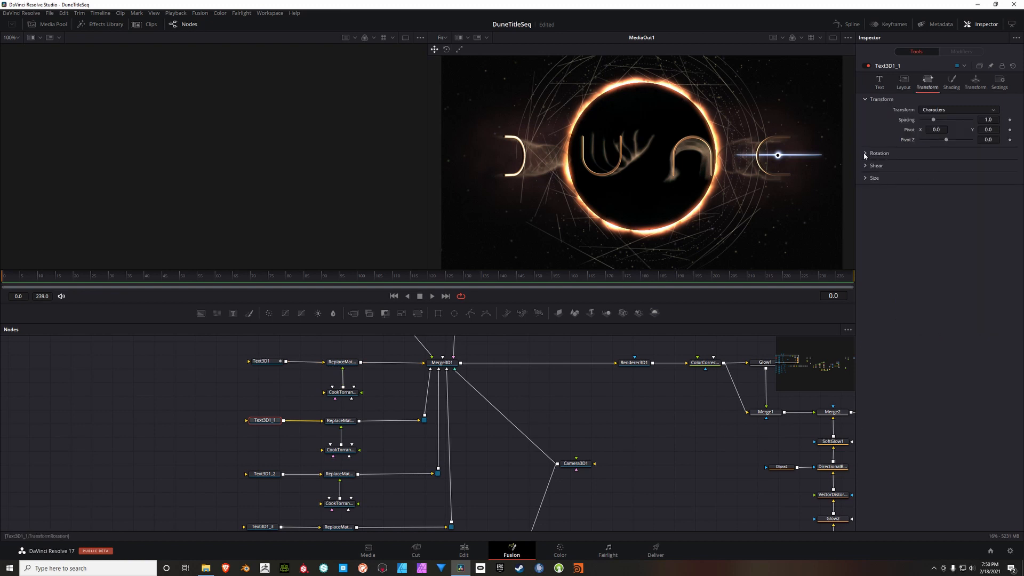
{"action": "left_click", "coordinate": [935, 153]}
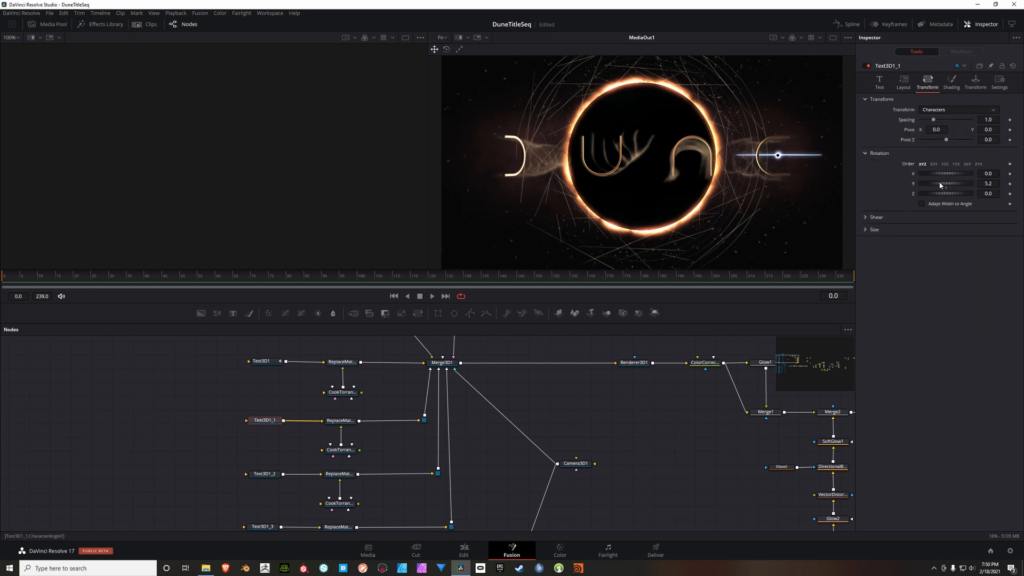
{"action": "left_click_drag", "start_coordinate": [940, 185], "coordinate": [948, 186]}
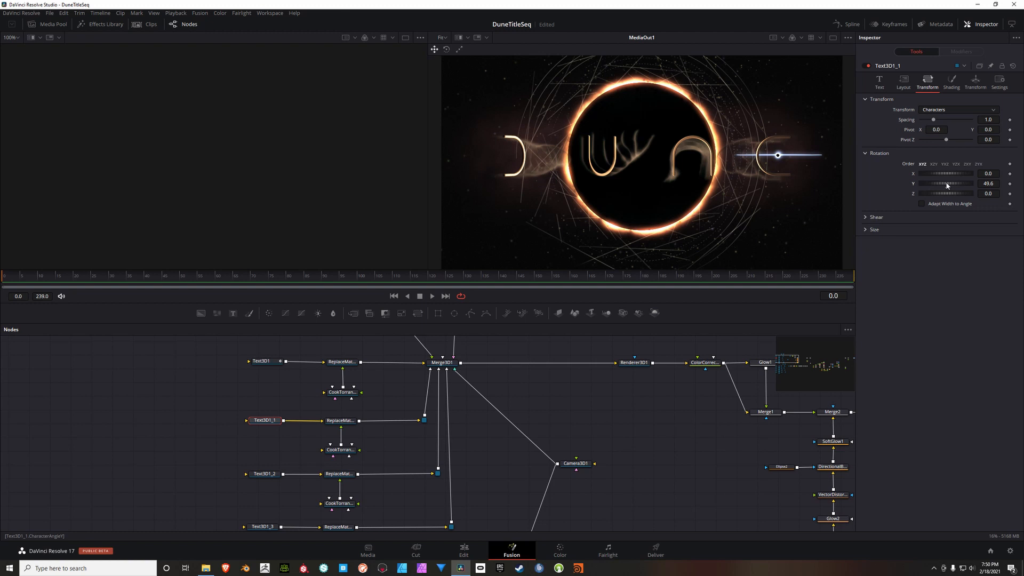
{"action": "left_click", "coordinate": [1010, 184]}
Step: Set the Y character rotation of Text3D1_1 to 0 at frame 155
{"action": "left_click", "coordinate": [506, 278]}
{"action": "left_click_drag", "start_coordinate": [506, 278], "coordinate": [554, 278]}
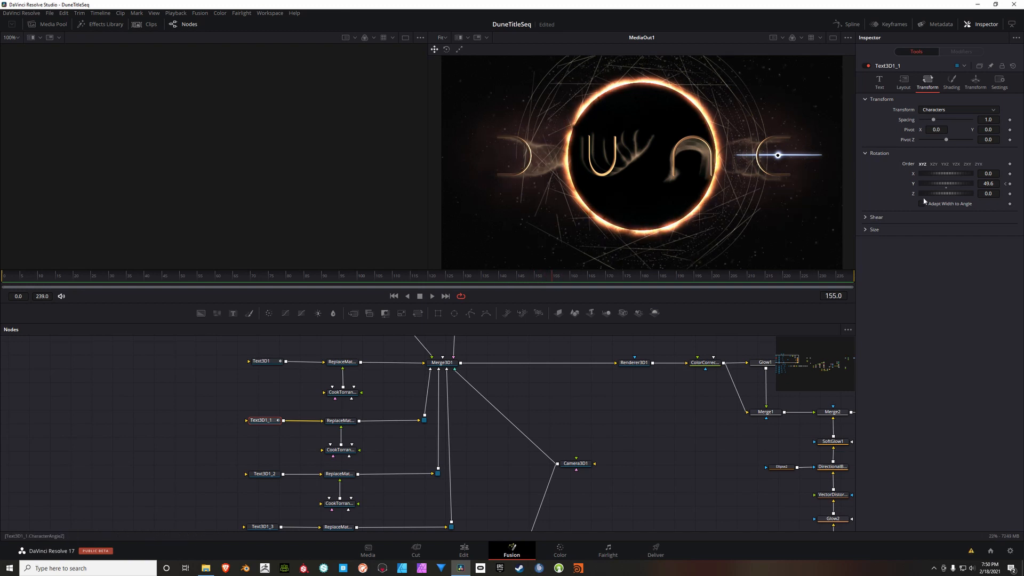
{"action": "left_click", "coordinate": [985, 184]}
{"action": "type", "text": "0"}
{"action": "key", "text": "Tab"}
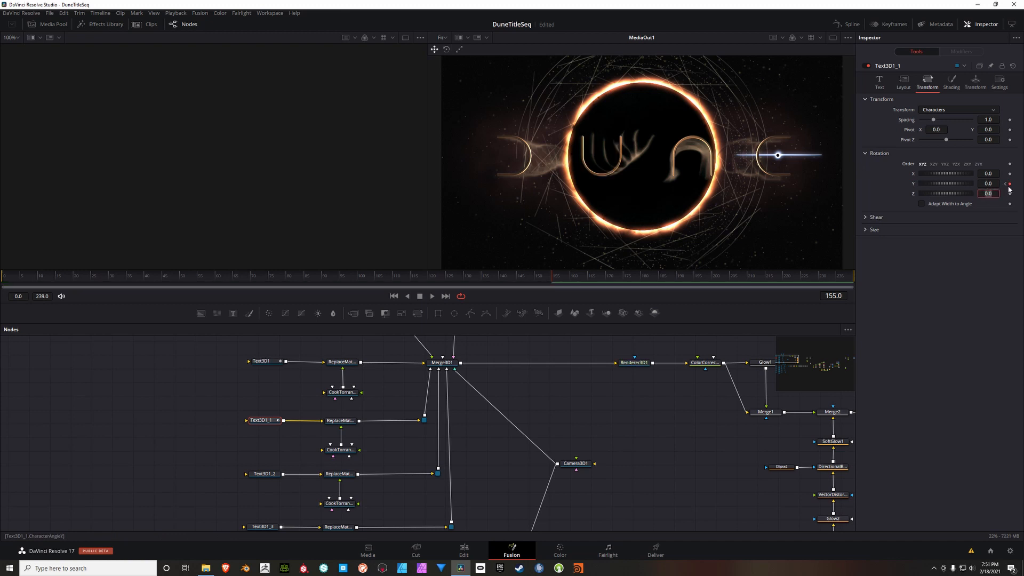
Step: Keyframe the Y character rotation of Text3D1_2 at about 54.8 on frame 0
{"action": "left_click", "coordinate": [394, 296]}
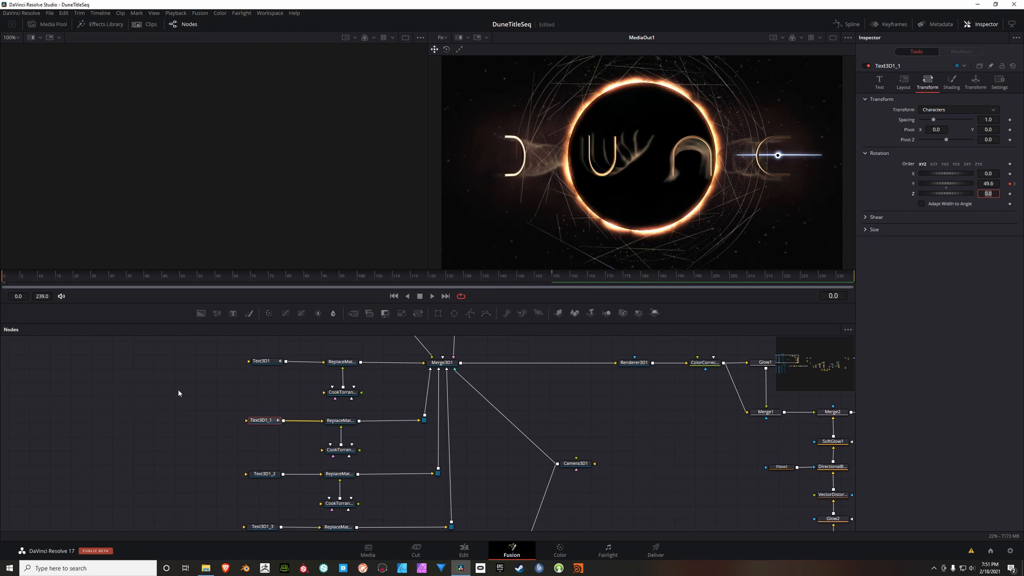
{"action": "left_click", "coordinate": [264, 473]}
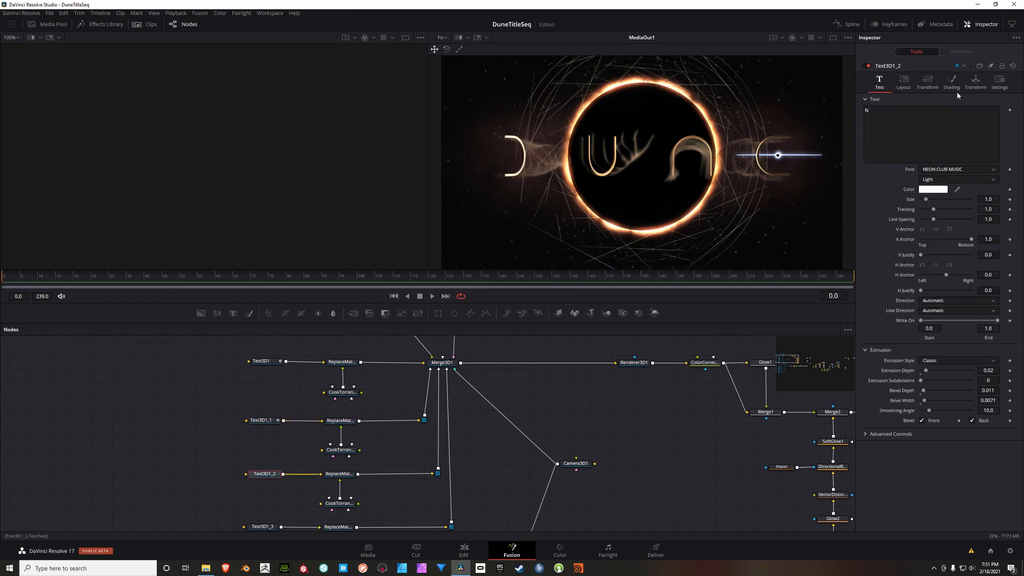
{"action": "left_click", "coordinate": [928, 81]}
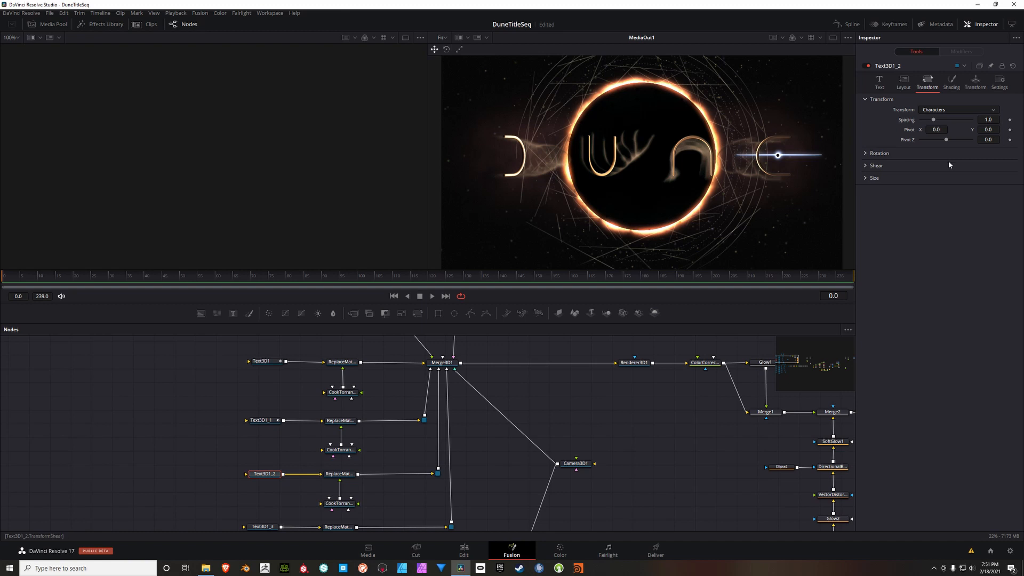
{"action": "left_click", "coordinate": [866, 154]}
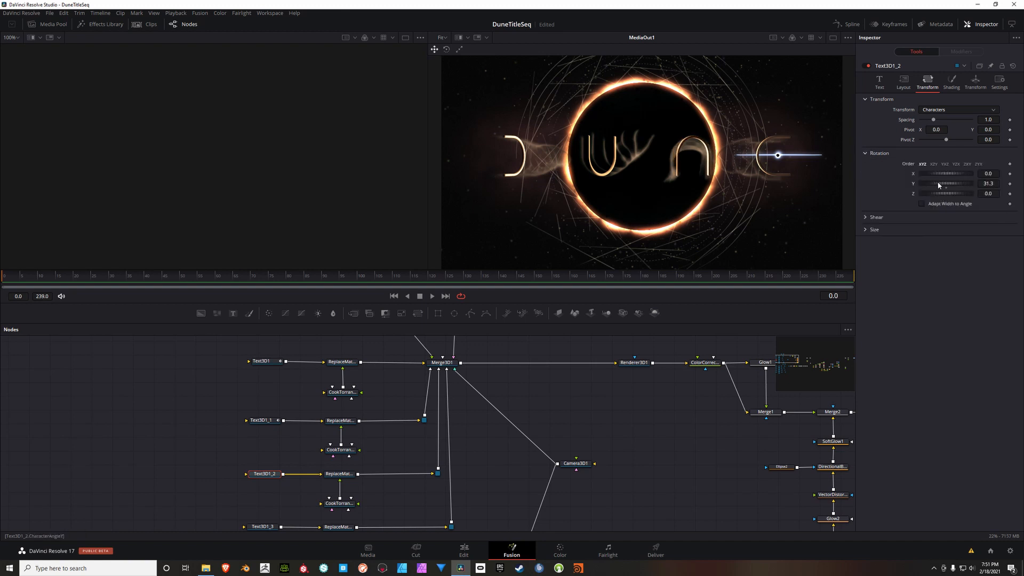
{"action": "left_click_drag", "start_coordinate": [939, 186], "coordinate": [941, 180]}
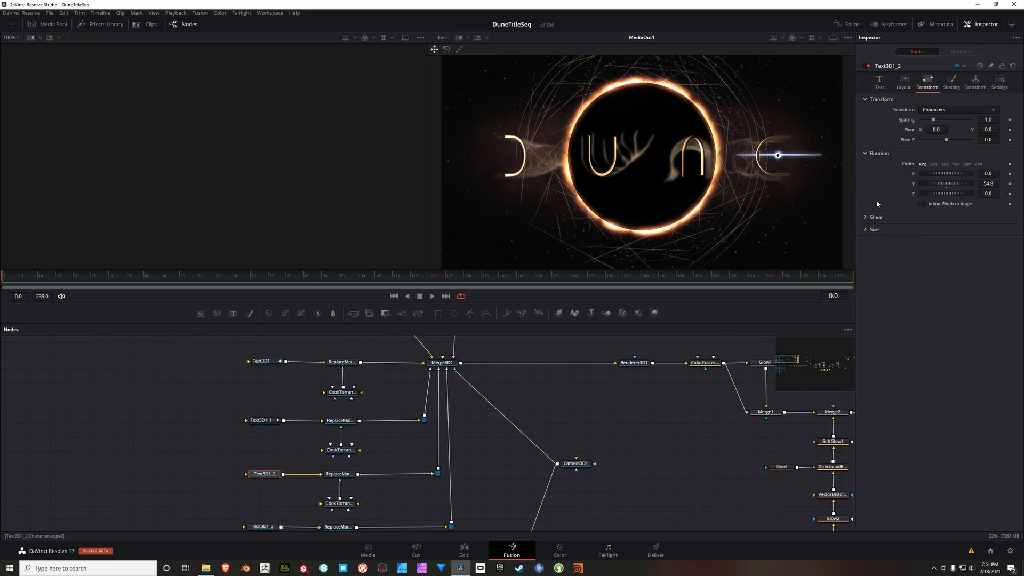
{"action": "left_click", "coordinate": [1010, 183]}
Step: Set the Y character rotation of Text3D1_2 to 0 at frame 165
{"action": "left_click_drag", "start_coordinate": [566, 282], "coordinate": [590, 279]}
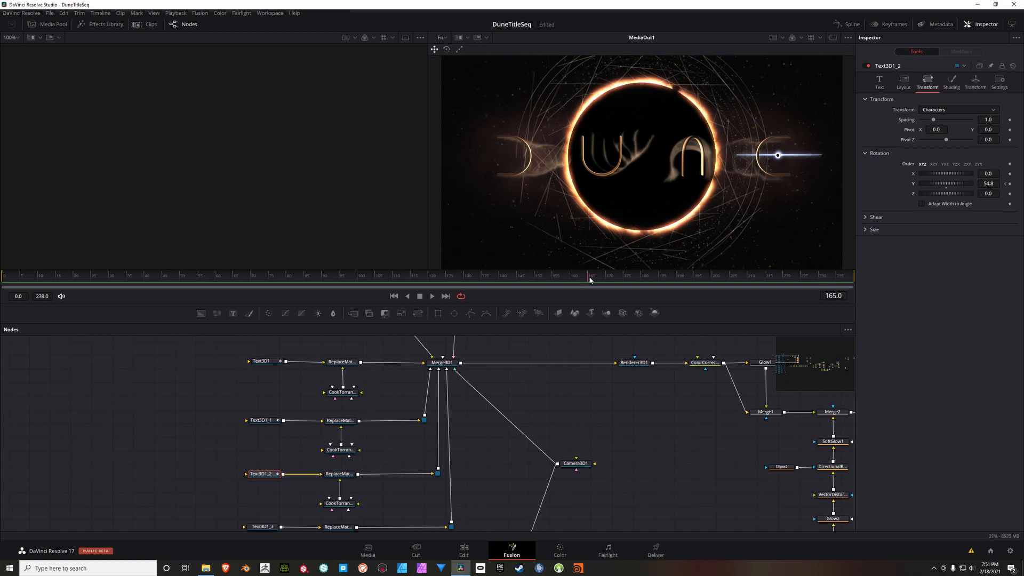
{"action": "left_click", "coordinate": [995, 185]}
{"action": "type", "text": "0"}
{"action": "key", "text": "Tab"}
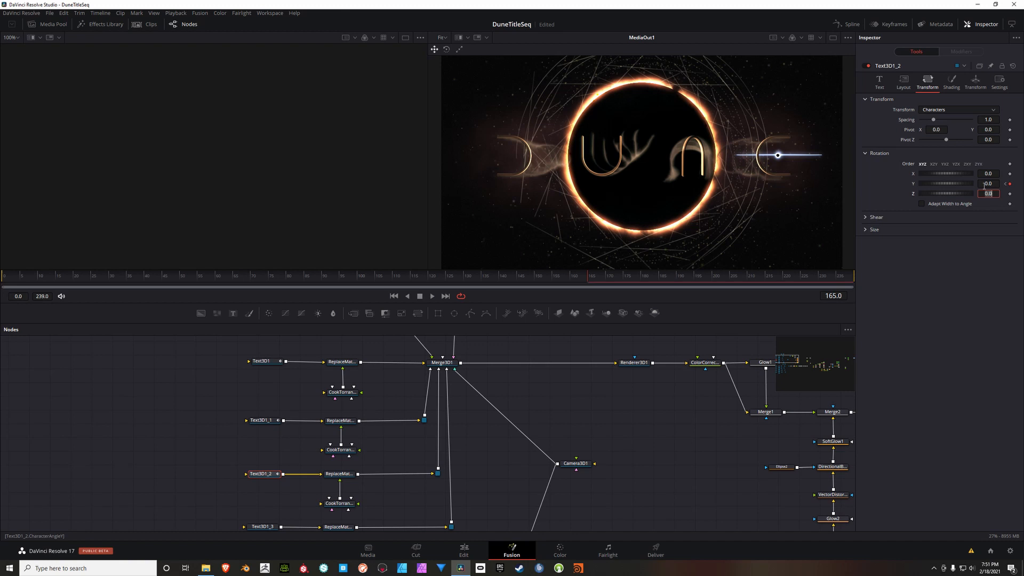
Step: Set the Y character rotation of Text3D1_3 to 253 at frame 0 and add a keyframe there
{"action": "left_click", "coordinate": [394, 297]}
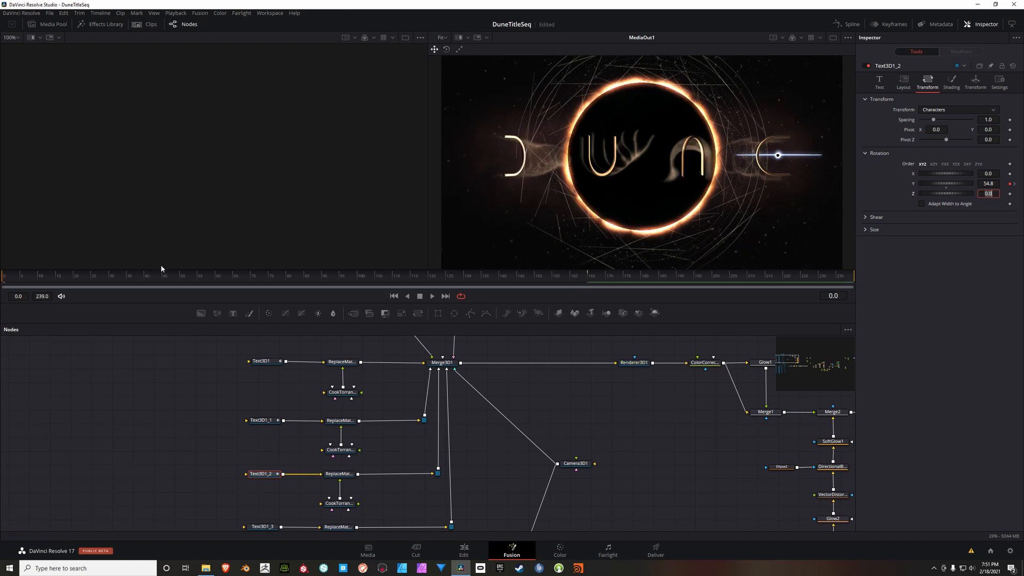
{"action": "scroll", "coordinate": [155, 419], "scroll_direction": "down", "scroll_amount": 3}
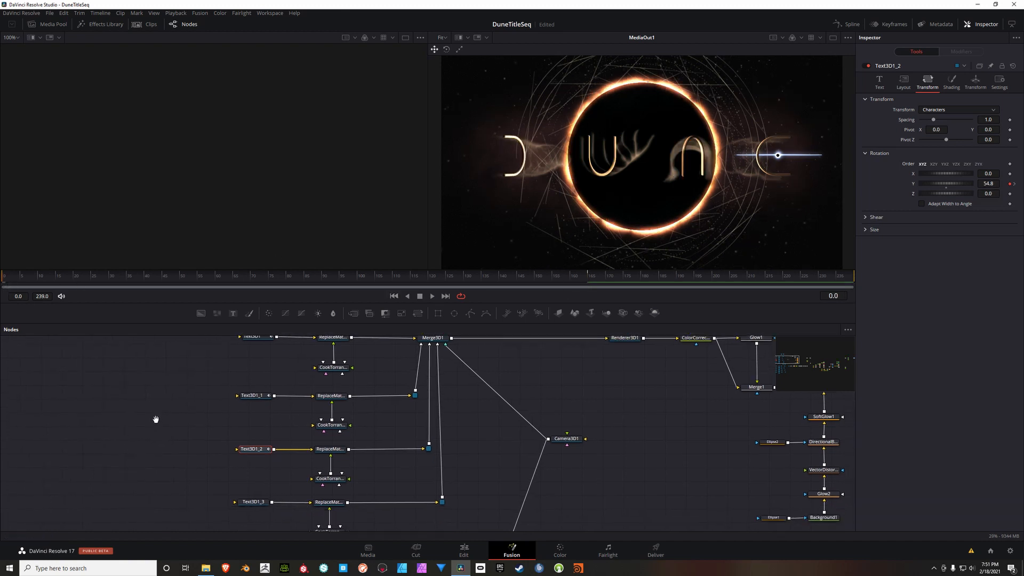
{"action": "left_click", "coordinate": [257, 495]}
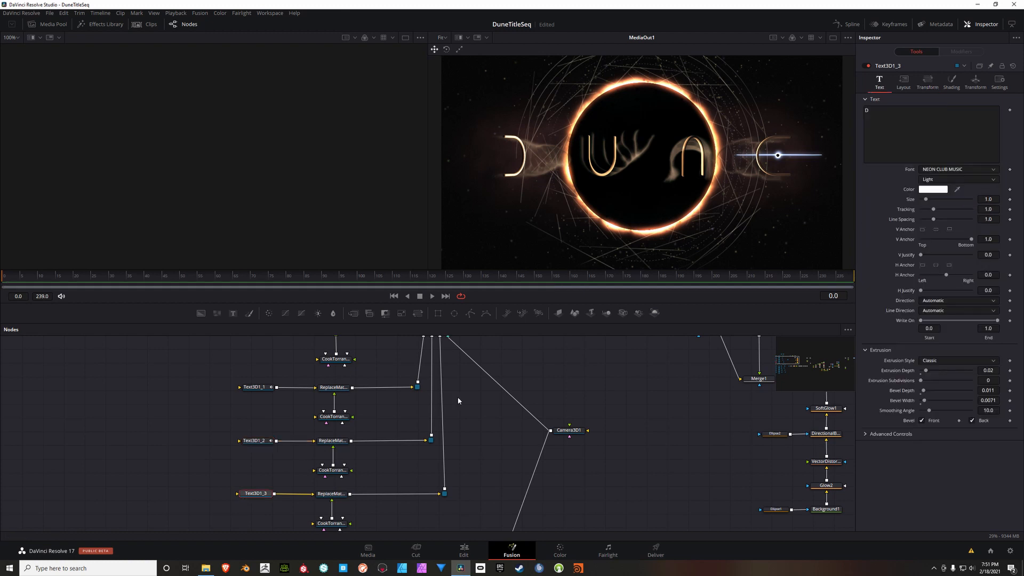
{"action": "left_click", "coordinate": [929, 84]}
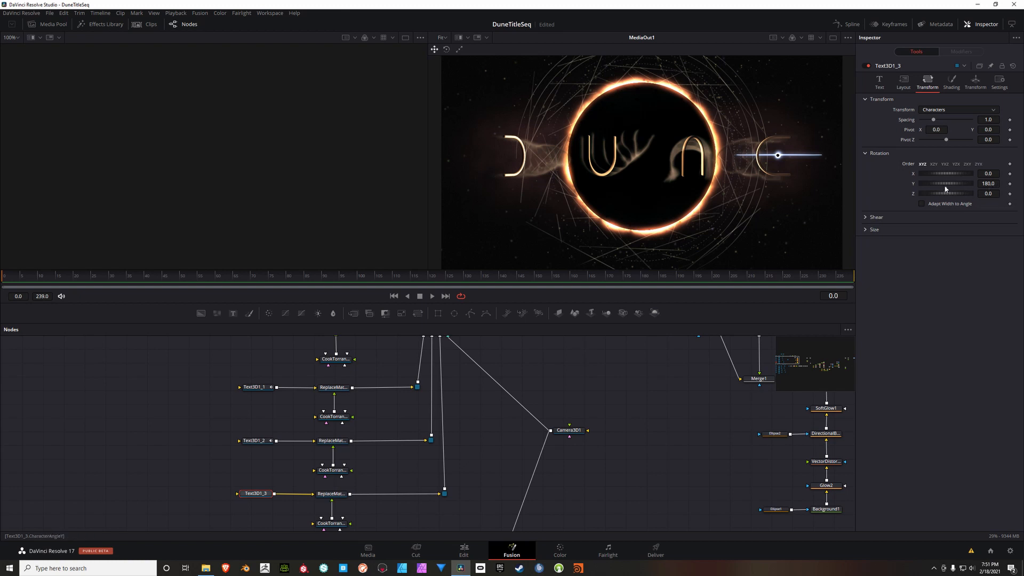
{"action": "left_click_drag", "start_coordinate": [941, 186], "coordinate": [951, 186]}
{"action": "left_click", "coordinate": [994, 184]}
{"action": "type", "text": "253"}
{"action": "key", "text": "Tab"}
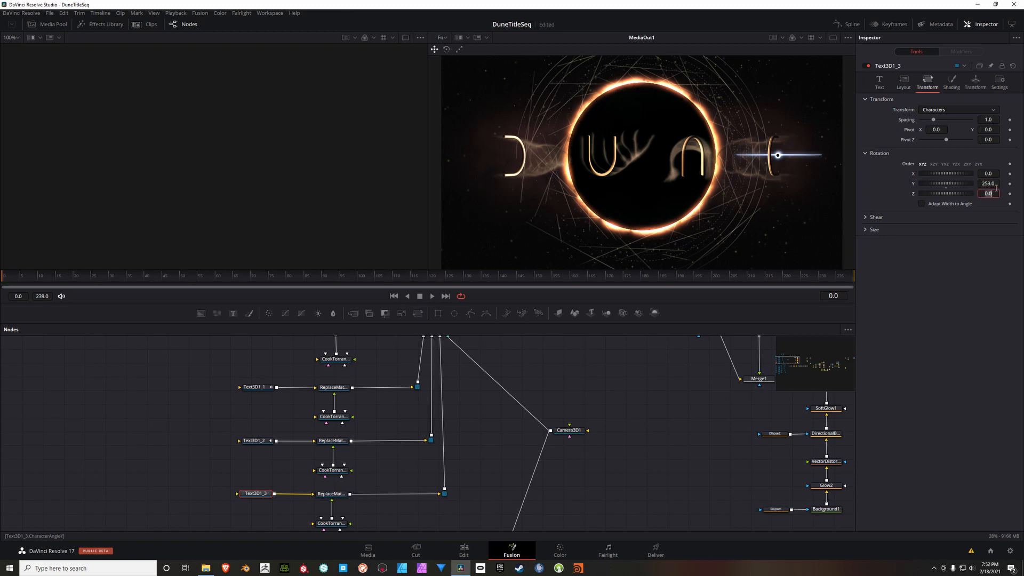
{"action": "left_click", "coordinate": [1010, 184]}
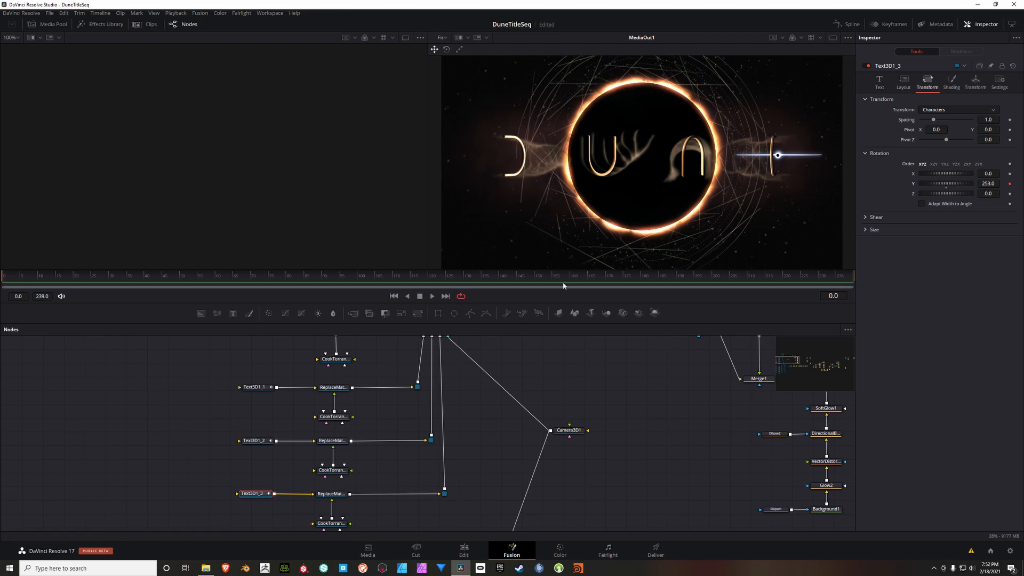
Step: Set the Y character rotation of Text3D1_3 to 180 at frame 175
{"action": "left_click_drag", "start_coordinate": [577, 278], "coordinate": [625, 283]}
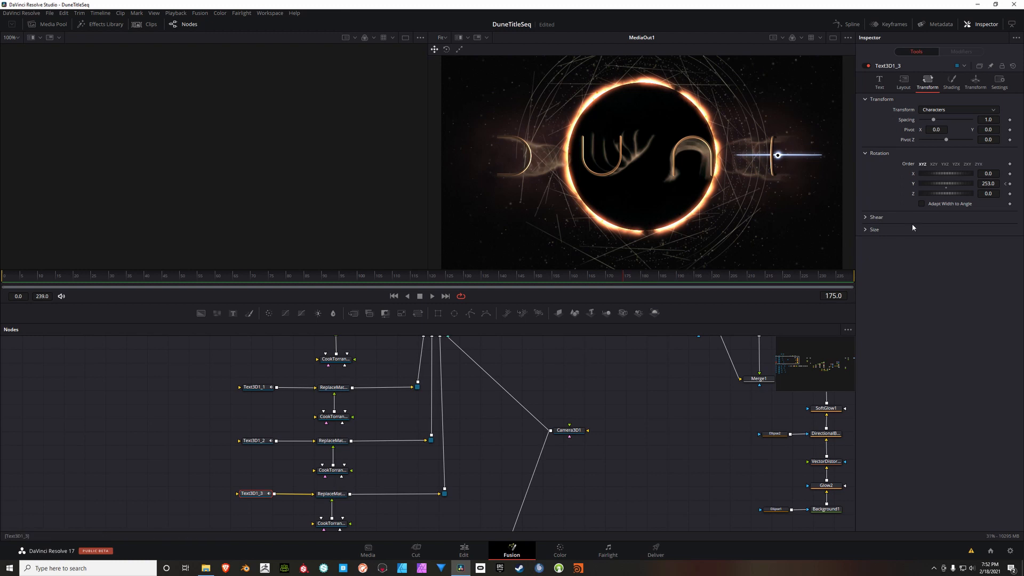
{"action": "left_click", "coordinate": [990, 184]}
{"action": "key", "text": "BackSpace"}
{"action": "key", "text": "BackSpace"}
{"action": "key", "text": "BackSpace"}
{"action": "key", "text": "BackSpace"}
{"action": "key", "text": "BackSpace"}
{"action": "type", "text": "180"}
{"action": "key", "text": "Tab"}
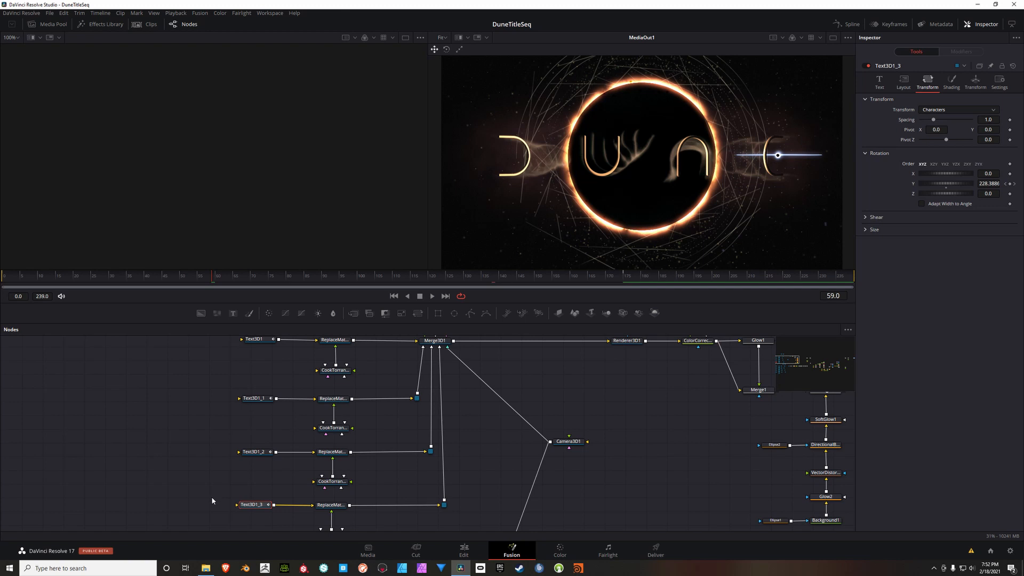
Step: Keyframe the X and Y translation offsets and X and Y rotation of Duplicate3D1 at frame 0
{"action": "left_click_drag", "start_coordinate": [212, 501], "coordinate": [201, 392]}
{"action": "left_click_drag", "start_coordinate": [199, 451], "coordinate": [159, 364]}
{"action": "left_click_drag", "start_coordinate": [168, 422], "coordinate": [136, 399]}
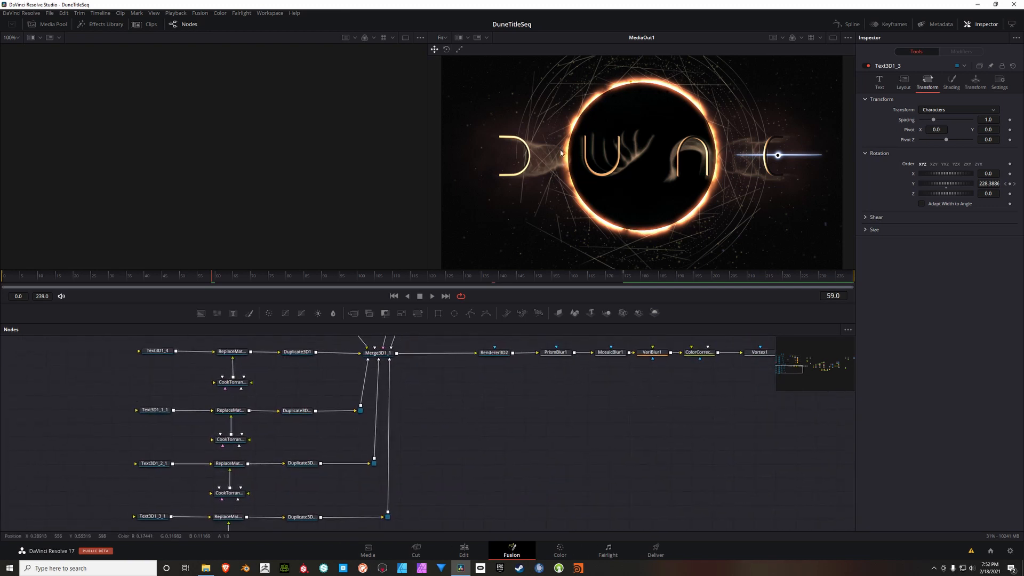
{"action": "left_click_drag", "start_coordinate": [325, 382], "coordinate": [350, 400]}
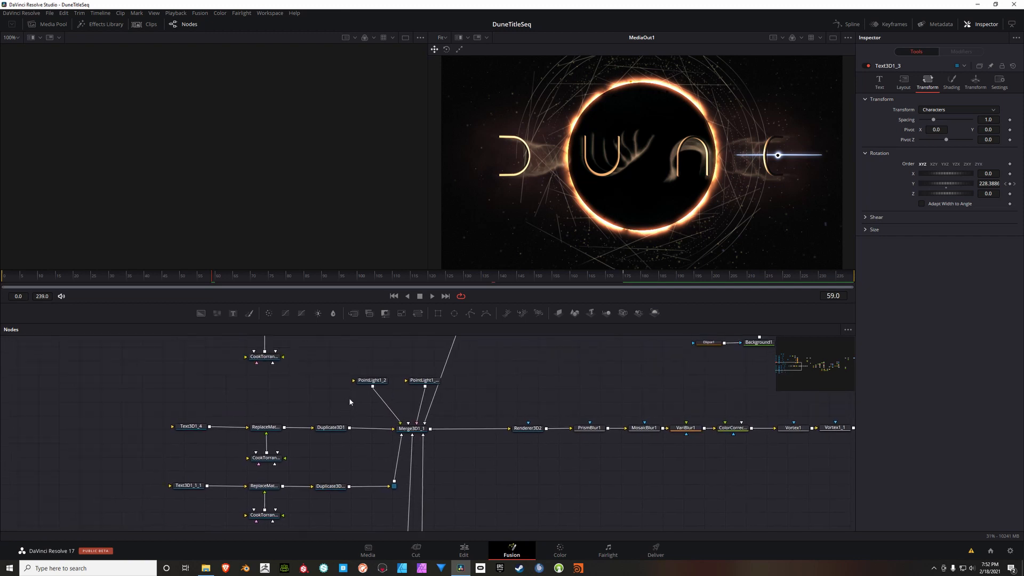
{"action": "left_click", "coordinate": [334, 428]}
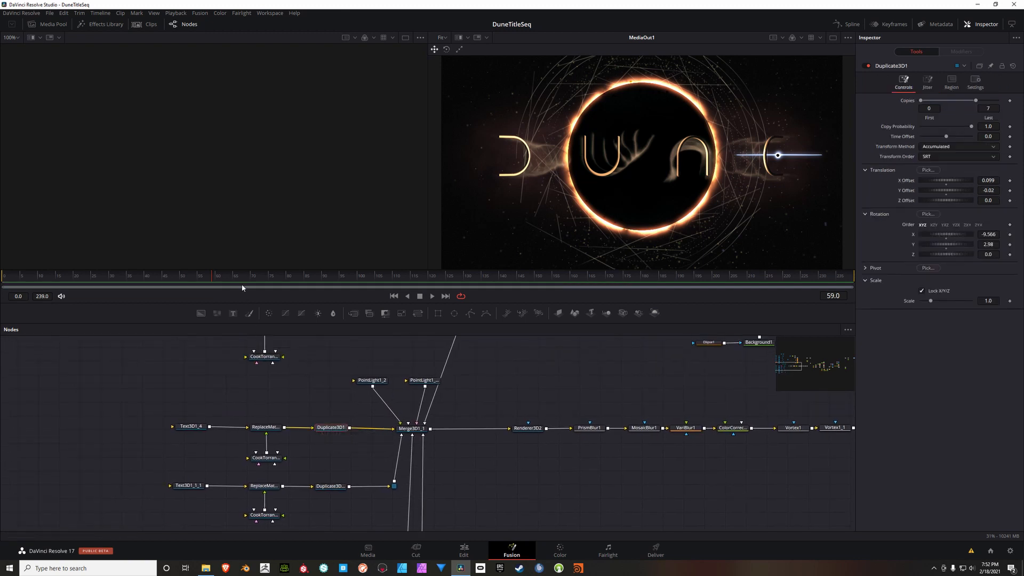
{"action": "left_click", "coordinate": [394, 296]}
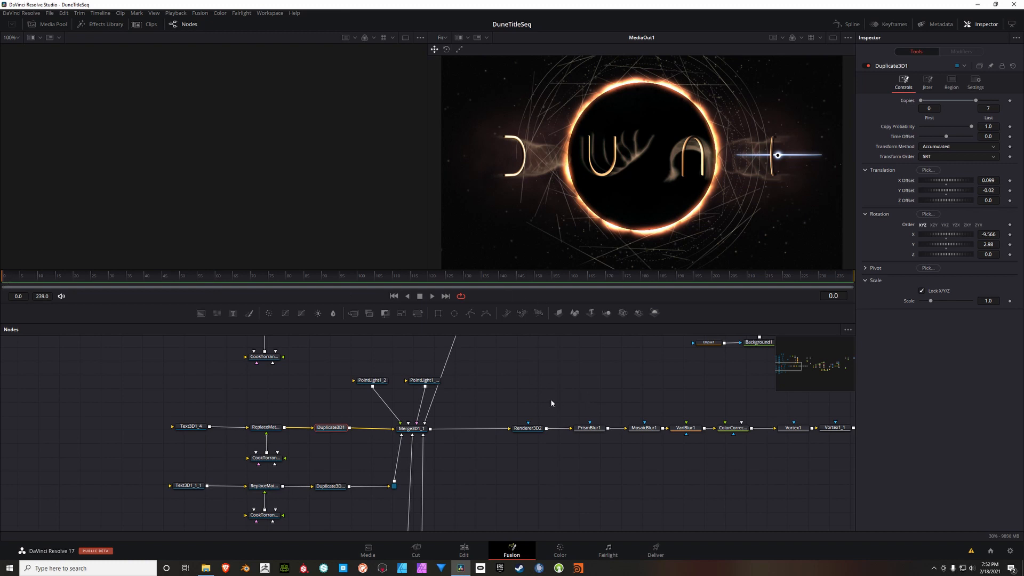
{"action": "left_click_drag", "start_coordinate": [551, 401], "coordinate": [535, 400]}
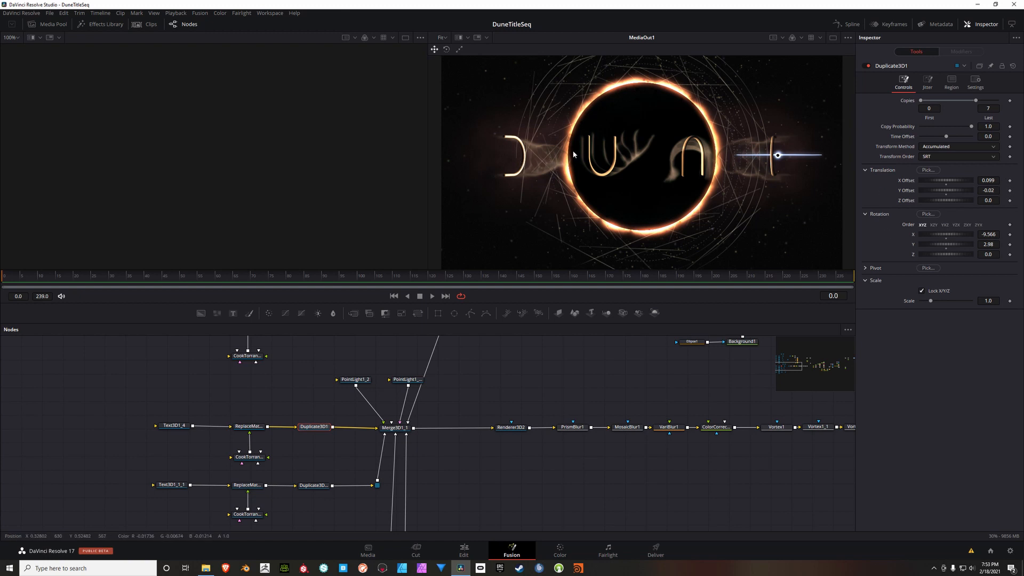
{"action": "left_click", "coordinate": [175, 428]}
{"action": "left_click", "coordinate": [319, 428]}
{"action": "left_click", "coordinate": [1010, 180]}
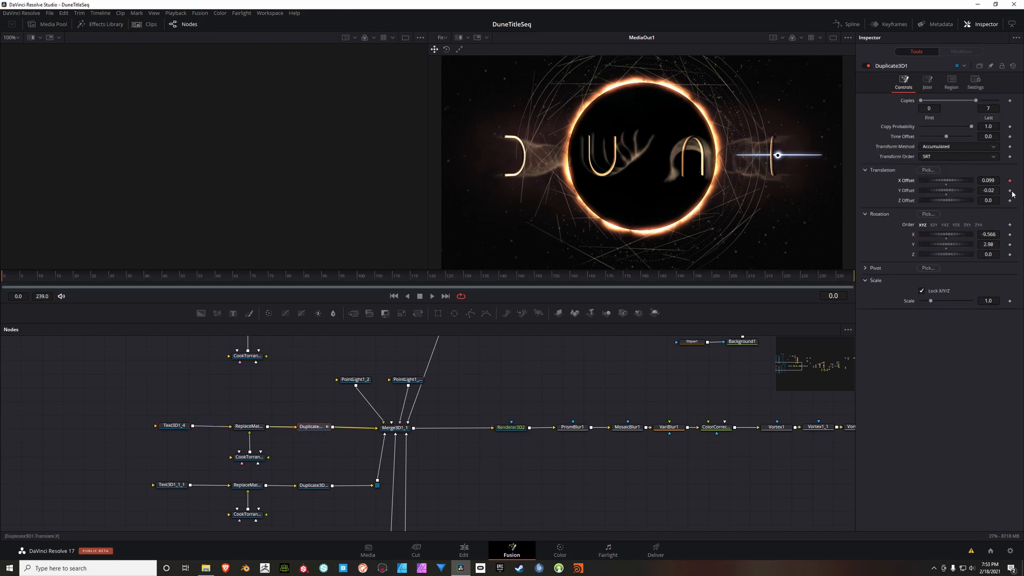
{"action": "left_click", "coordinate": [1010, 191]}
{"action": "left_click", "coordinate": [1010, 234]}
{"action": "left_click", "coordinate": [1010, 244]}
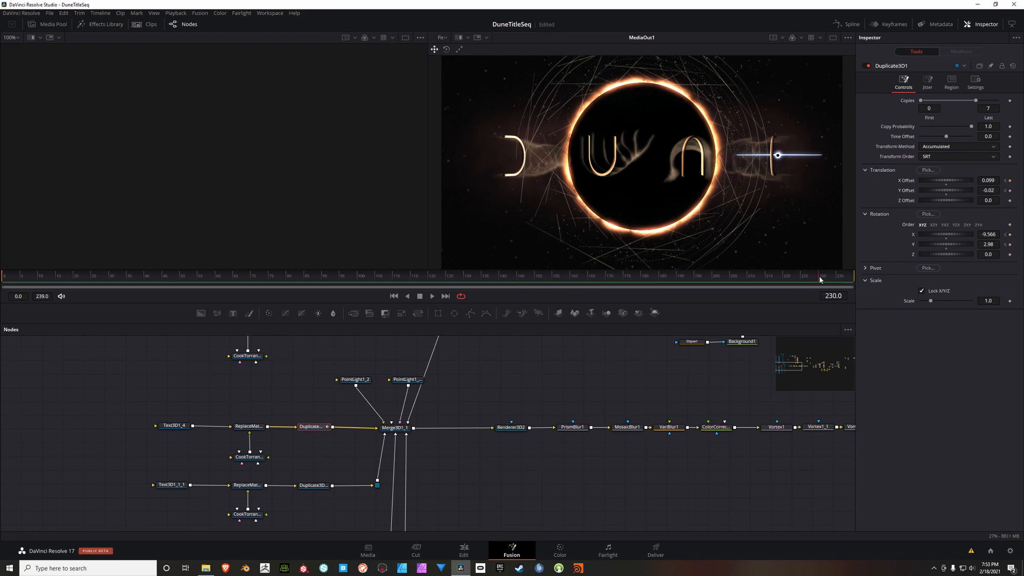
Step: Set the X and Y translation offsets and X and Y rotation of Duplicate3D1 to 0 at frame 239
{"action": "left_click_drag", "start_coordinate": [807, 283], "coordinate": [857, 280]}
{"action": "left_click", "coordinate": [989, 180]}
{"action": "type", "text": "0"}
{"action": "double_click", "coordinate": [995, 191]}
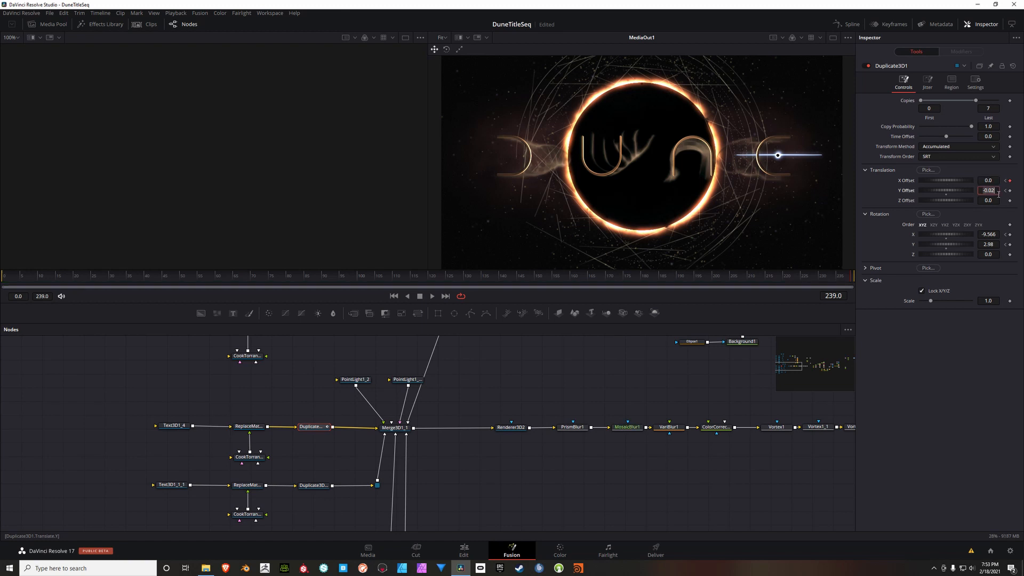
{"action": "type", "text": "0"}
{"action": "double_click", "coordinate": [996, 235]}
{"action": "type", "text": "0"}
{"action": "double_click", "coordinate": [995, 244]}
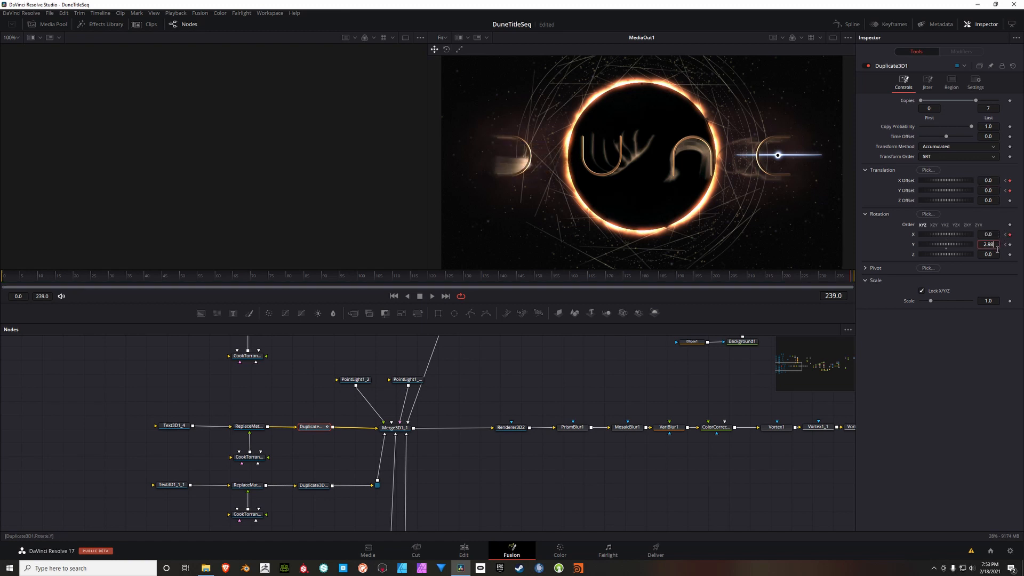
{"action": "type", "text": "0"}
{"action": "key", "text": "Tab"}
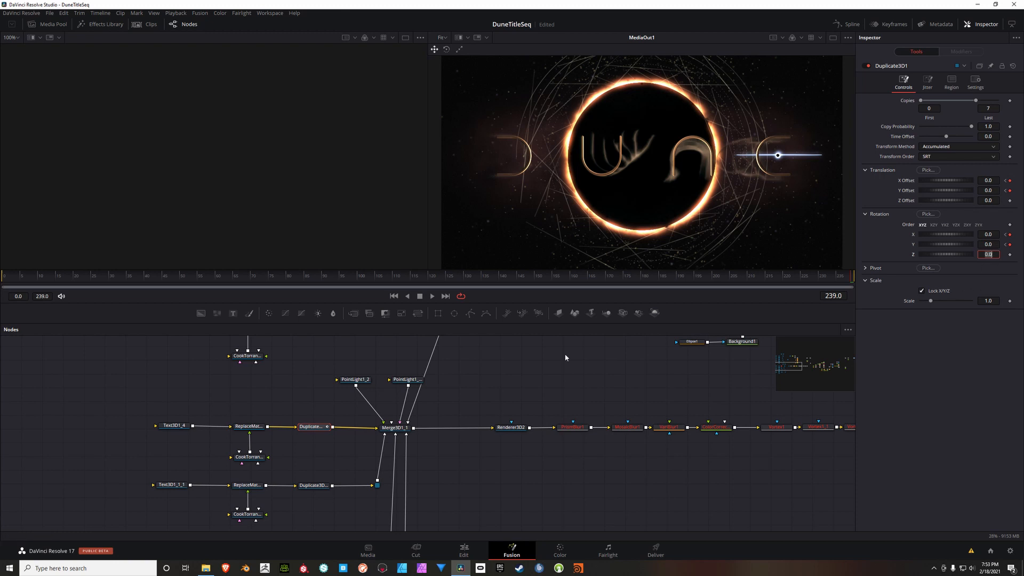
Step: Keyframe the X and Y translation offsets and X and Y rotation of Duplicate3D1_1 at frame 0
{"action": "left_click", "coordinate": [394, 296]}
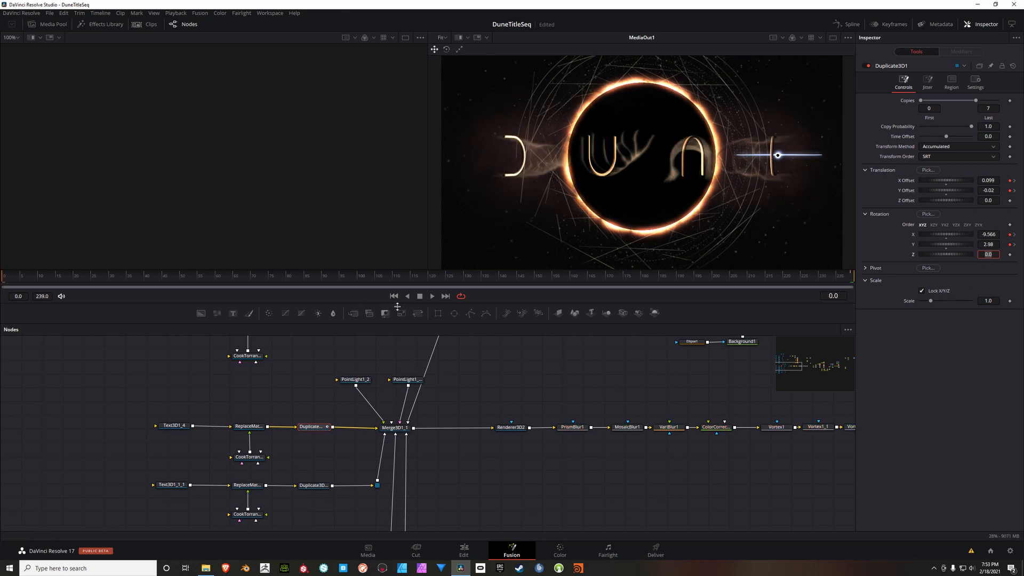
{"action": "left_click_drag", "start_coordinate": [336, 461], "coordinate": [318, 403]}
{"action": "left_click", "coordinate": [299, 428]}
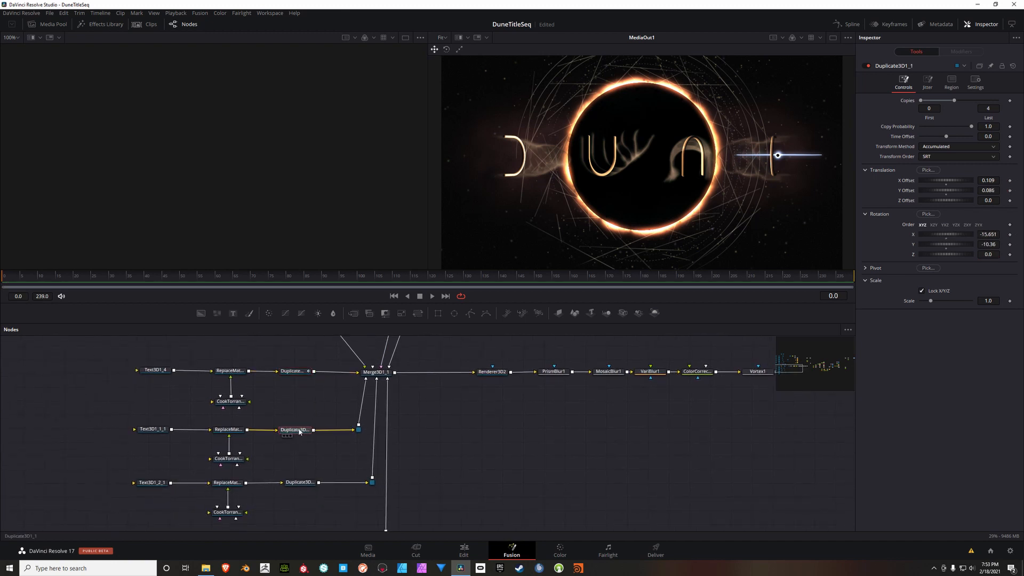
{"action": "left_click", "coordinate": [1010, 180]}
{"action": "left_click", "coordinate": [1010, 191]}
{"action": "left_click", "coordinate": [1010, 235]}
{"action": "left_click", "coordinate": [1010, 245]}
Step: Set the X and Y translation offsets and X and Y rotation of Duplicate3D1_1 to 0 at frame 239
{"action": "left_click", "coordinate": [446, 296]}
{"action": "double_click", "coordinate": [995, 181]}
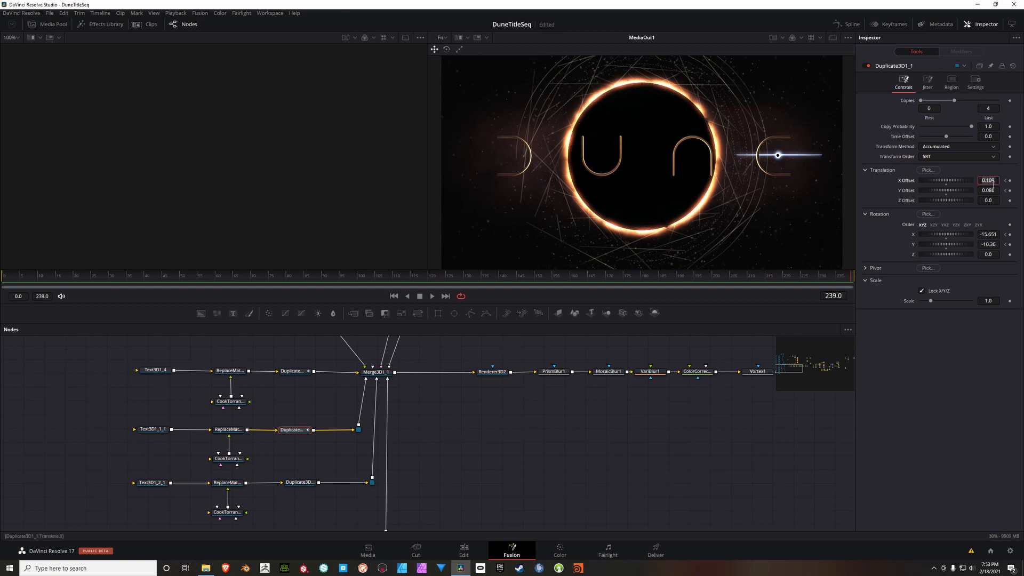
{"action": "type", "text": "0"}
{"action": "double_click", "coordinate": [996, 194]}
{"action": "type", "text": "0"}
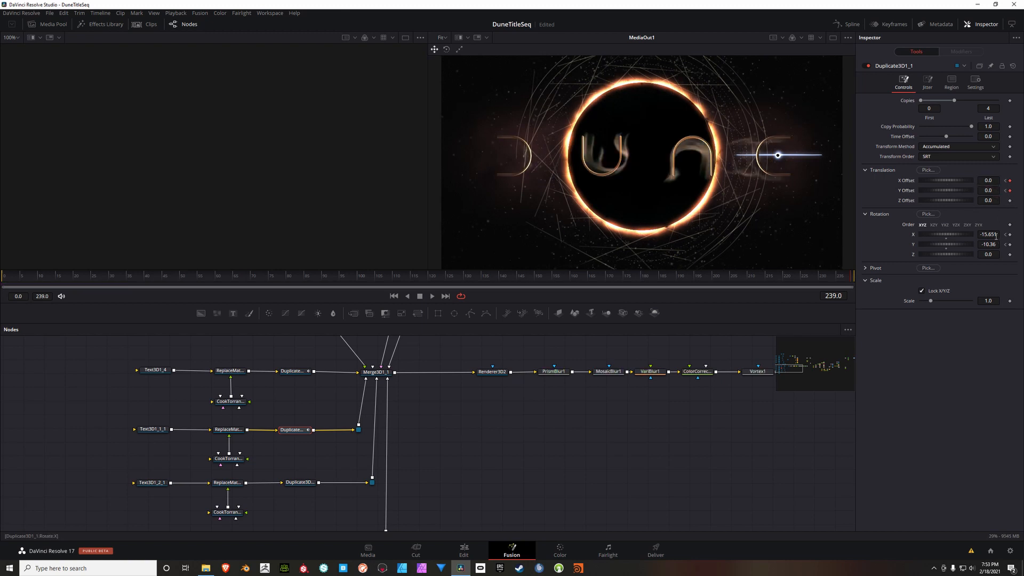
{"action": "double_click", "coordinate": [997, 238]}
{"action": "type", "text": "0"}
{"action": "double_click", "coordinate": [997, 248]}
{"action": "type", "text": "0"}
{"action": "key", "text": "Tab"}
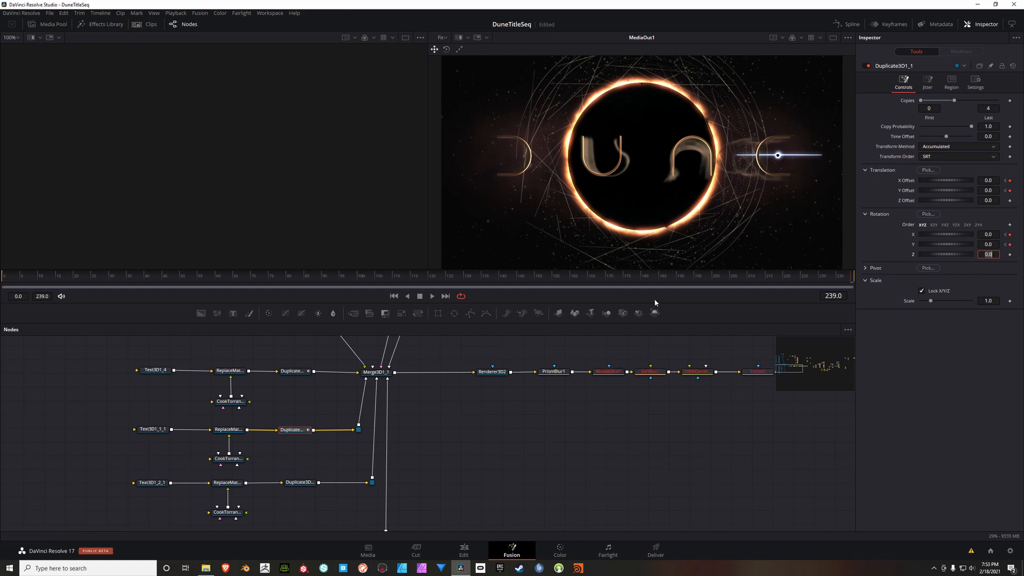
Step: Keyframe the X and Y translation offsets and X and Y rotation of Duplicate3D1_2 at frame 0
{"action": "scroll", "coordinate": [480, 398], "scroll_direction": "down", "scroll_amount": 1}
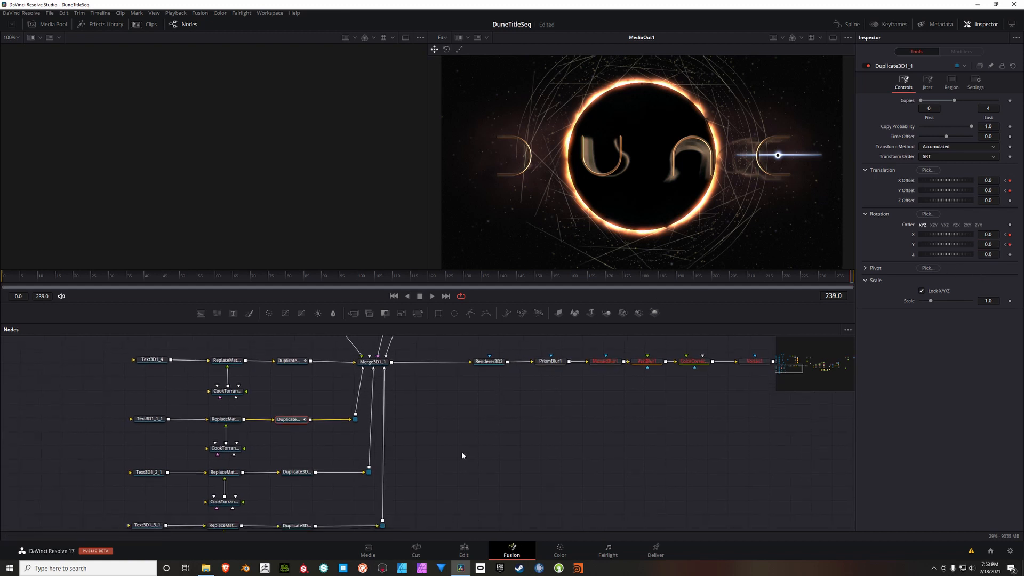
{"action": "scroll", "coordinate": [462, 452], "scroll_direction": "down", "scroll_amount": 2}
{"action": "left_click", "coordinate": [307, 446]}
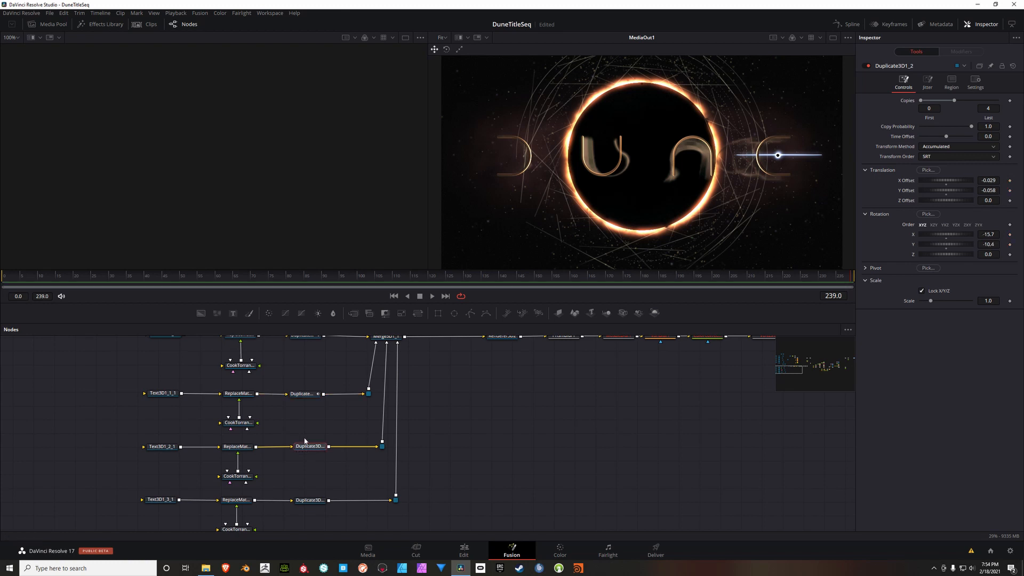
{"action": "left_click", "coordinate": [394, 296]}
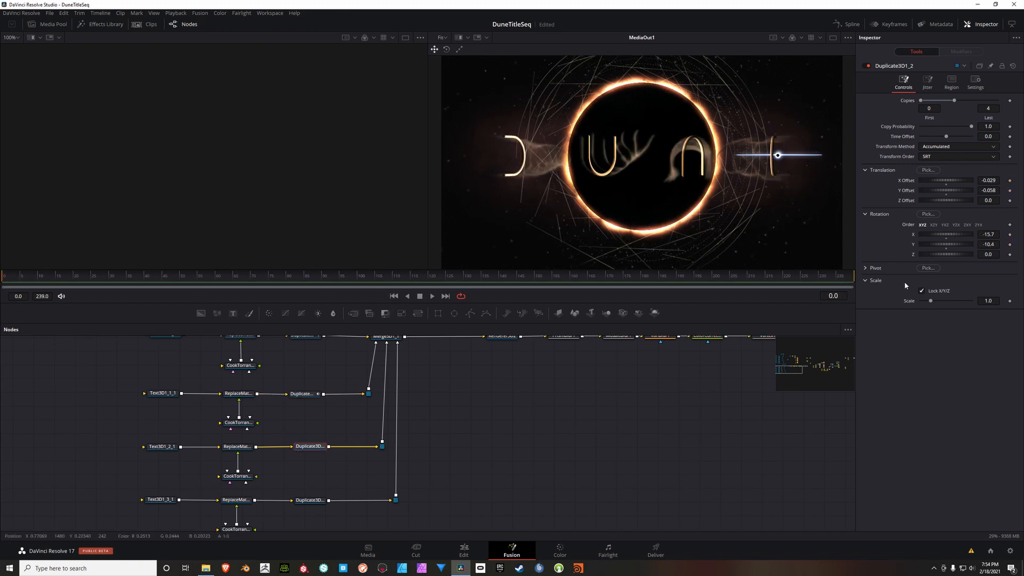
{"action": "left_click", "coordinate": [1009, 181]}
{"action": "left_click", "coordinate": [1010, 190]}
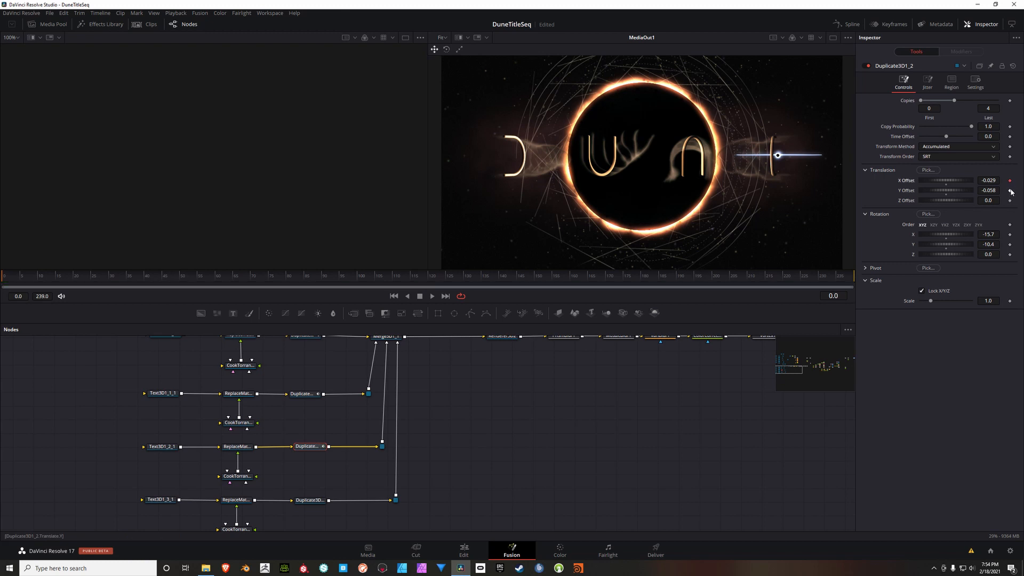
{"action": "left_click", "coordinate": [1010, 234]}
{"action": "left_click", "coordinate": [1010, 245]}
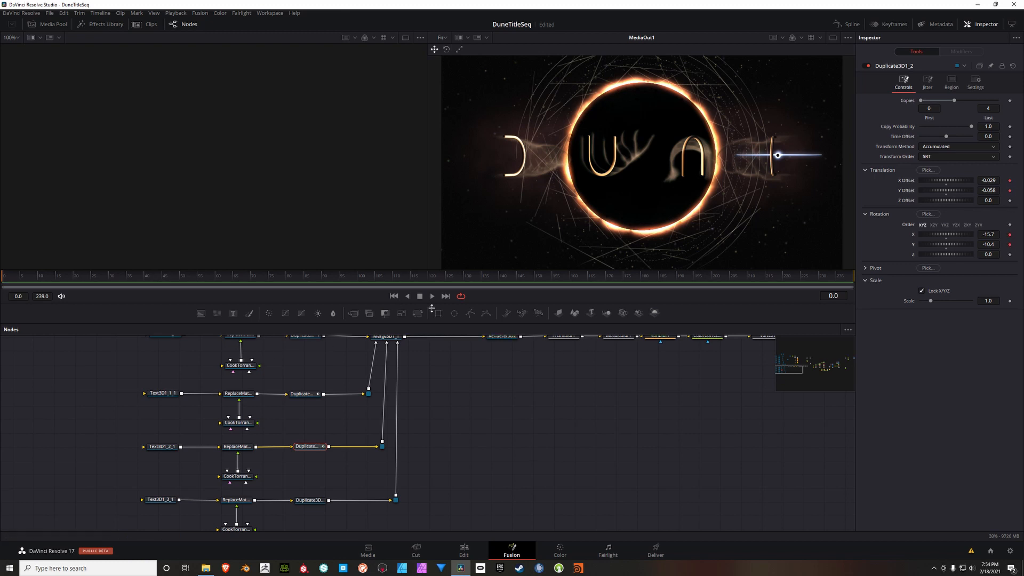
Step: Set the X and Y translation offsets and X and Y rotation of Duplicate3D1_2 to 0 at frame 239
{"action": "left_click", "coordinate": [445, 296]}
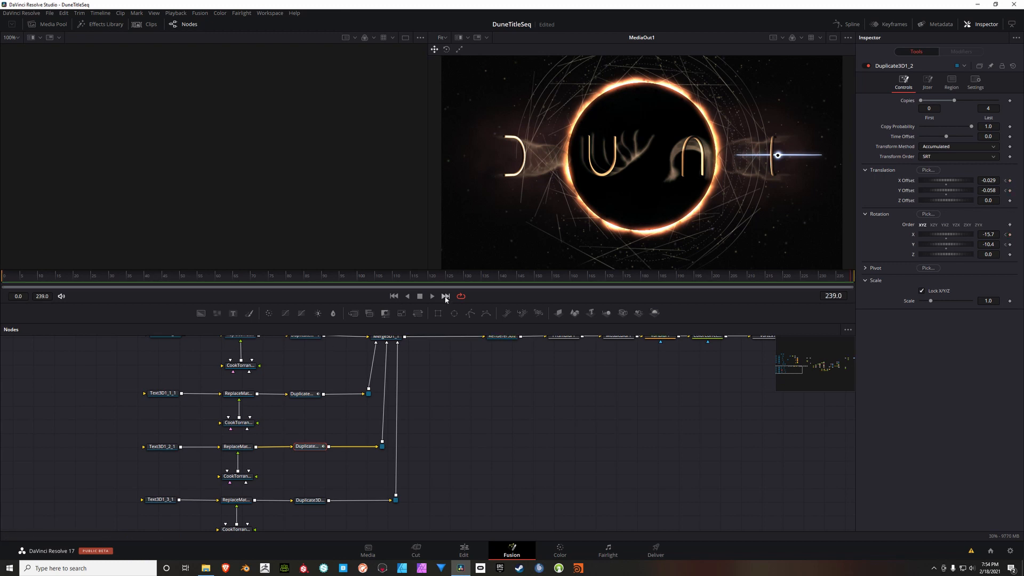
{"action": "type", "text": "0"}
{"action": "double_click", "coordinate": [998, 193]}
{"action": "type", "text": "0"}
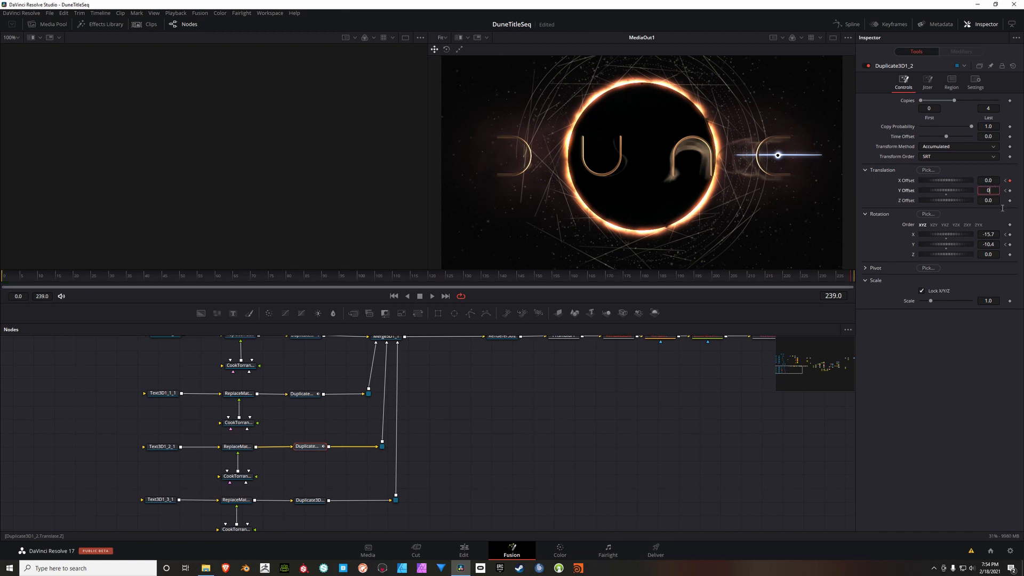
{"action": "double_click", "coordinate": [999, 237]}
{"action": "type", "text": "0"}
{"action": "double_click", "coordinate": [999, 246]}
{"action": "type", "text": "0"}
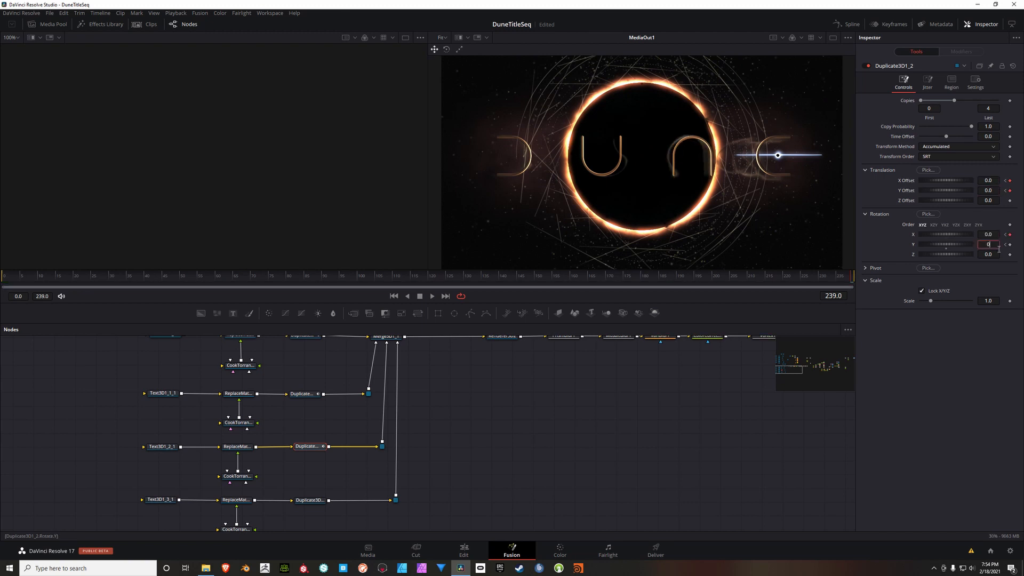
{"action": "key", "text": "Tab"}
Step: Keyframe the X and Y translation offsets and X and Y rotation of Duplicate3D1_3 at frame 0
{"action": "scroll", "coordinate": [502, 432], "scroll_direction": "down", "scroll_amount": 2}
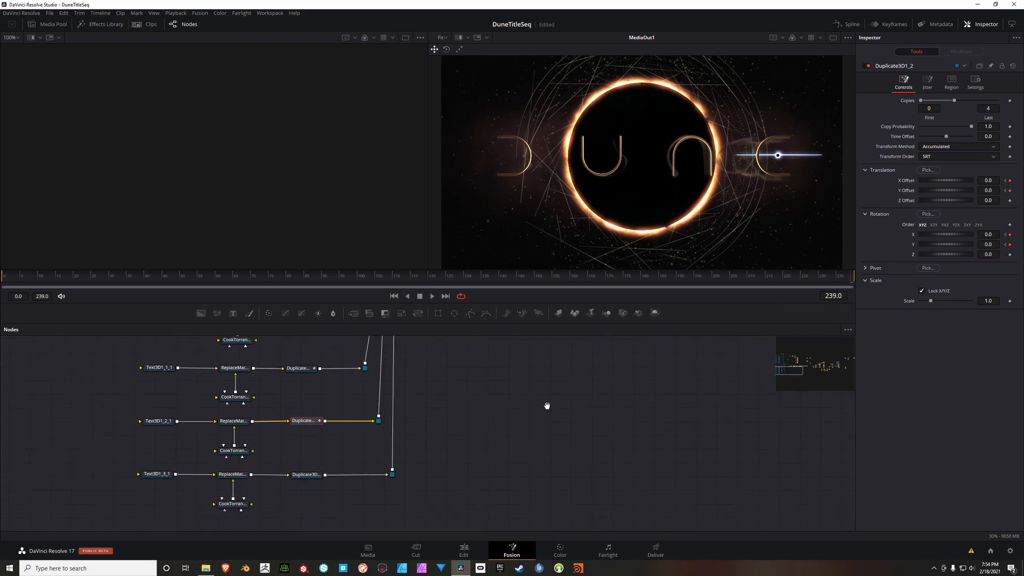
{"action": "left_click", "coordinate": [312, 477]}
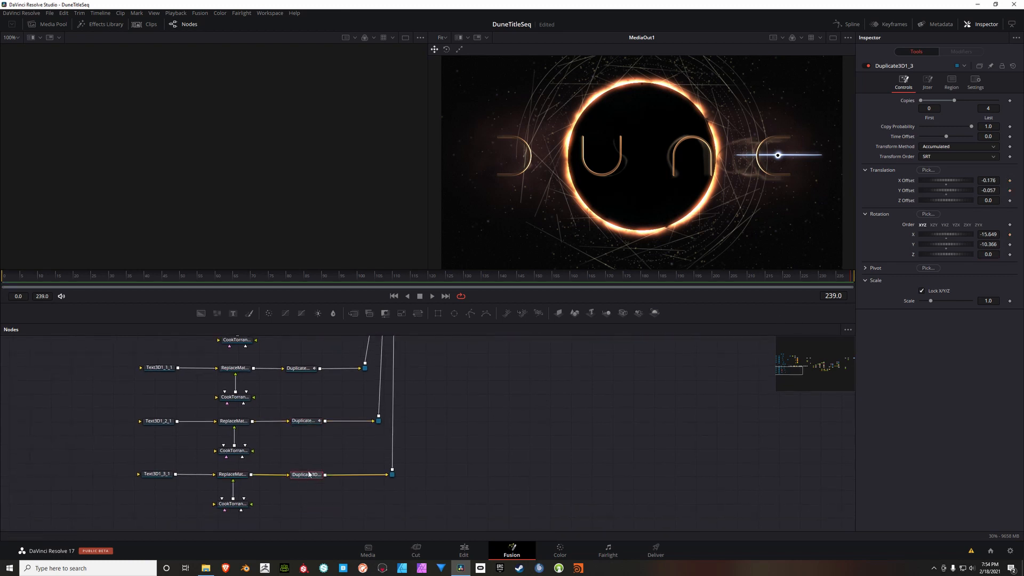
{"action": "left_click", "coordinate": [395, 296]}
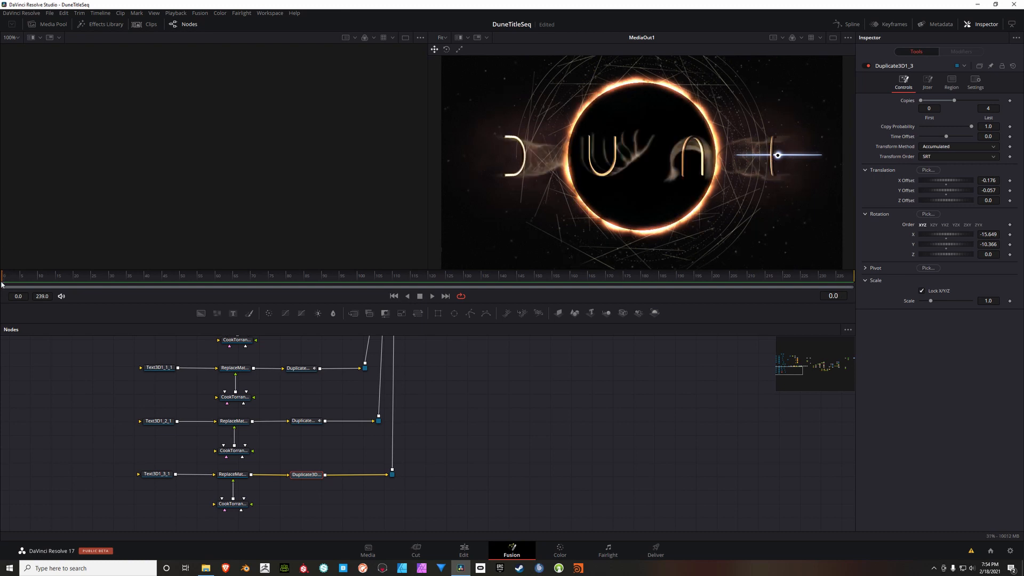
{"action": "left_click", "coordinate": [1010, 180]}
{"action": "left_click", "coordinate": [1010, 190]}
{"action": "left_click", "coordinate": [1010, 235]}
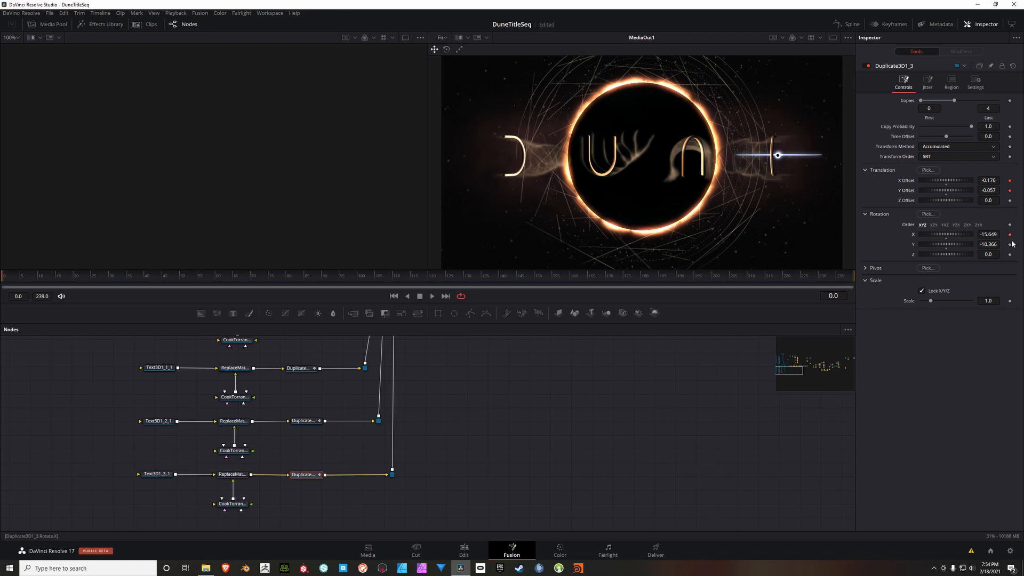
{"action": "left_click", "coordinate": [1010, 244]}
Step: Set the X and Y translation offsets and X and Y rotation of Duplicate3D1_3 to 0 at frame 239
{"action": "left_click", "coordinate": [446, 296]}
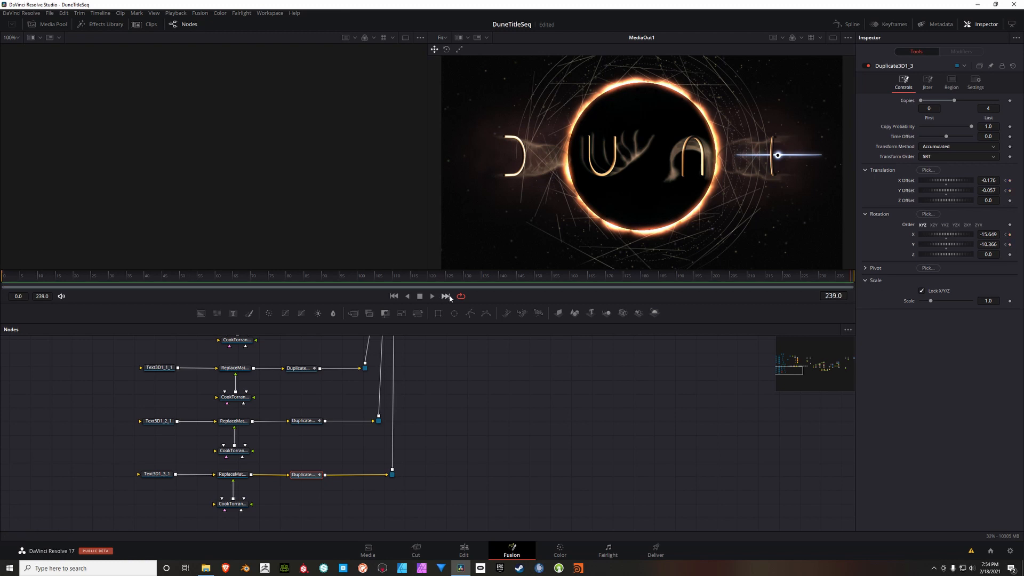
{"action": "type", "text": "0"}
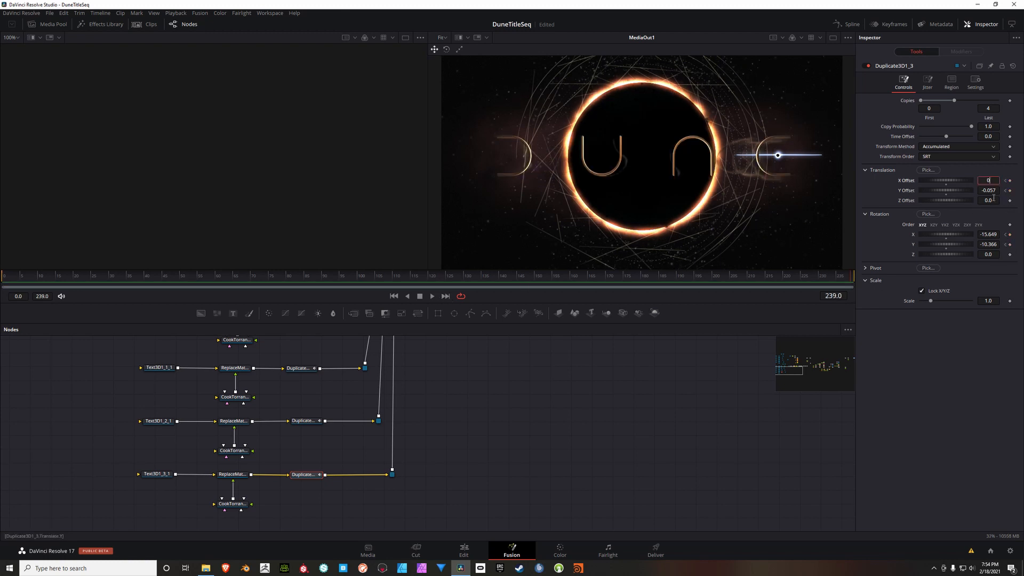
{"action": "key", "text": "Tab"}
{"action": "type", "text": "0"}
{"action": "double_click", "coordinate": [996, 236]}
{"action": "type", "text": "0"}
{"action": "key", "text": "Return"}
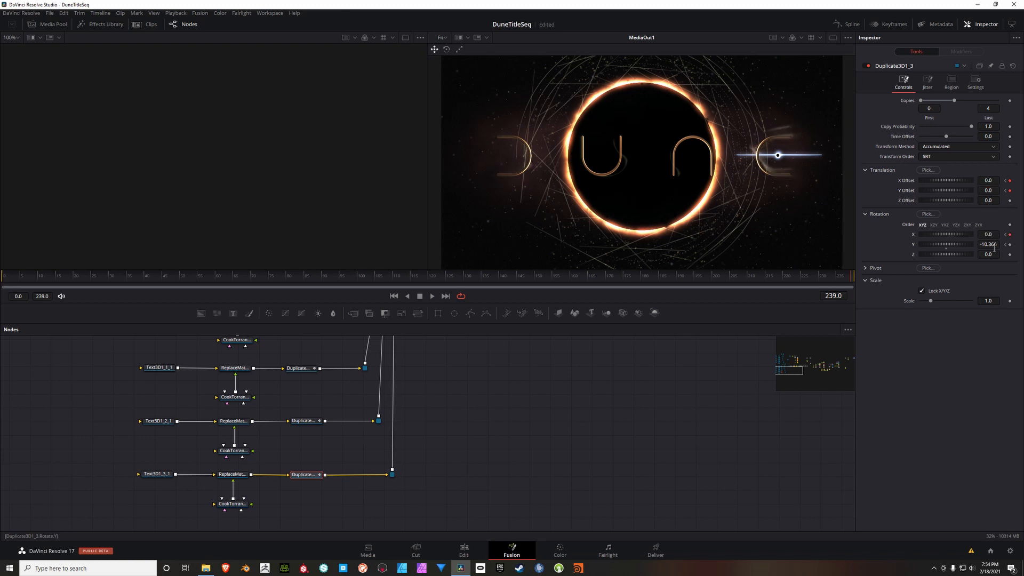
{"action": "double_click", "coordinate": [993, 245]}
{"action": "type", "text": "0"}
{"action": "key", "text": "Return"}
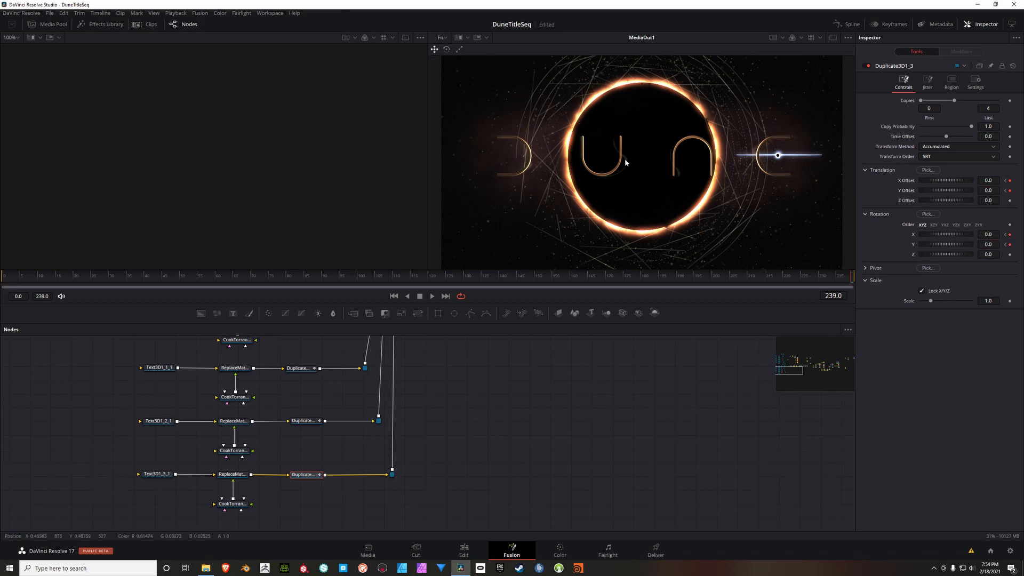
Step: Review the settings of Background1 and its Ellipse1 mask, which form the small light of the flare, leaving Ellipse1 selected
{"action": "left_click_drag", "start_coordinate": [623, 445], "coordinate": [493, 482]}
{"action": "left_click_drag", "start_coordinate": [622, 416], "coordinate": [492, 480]}
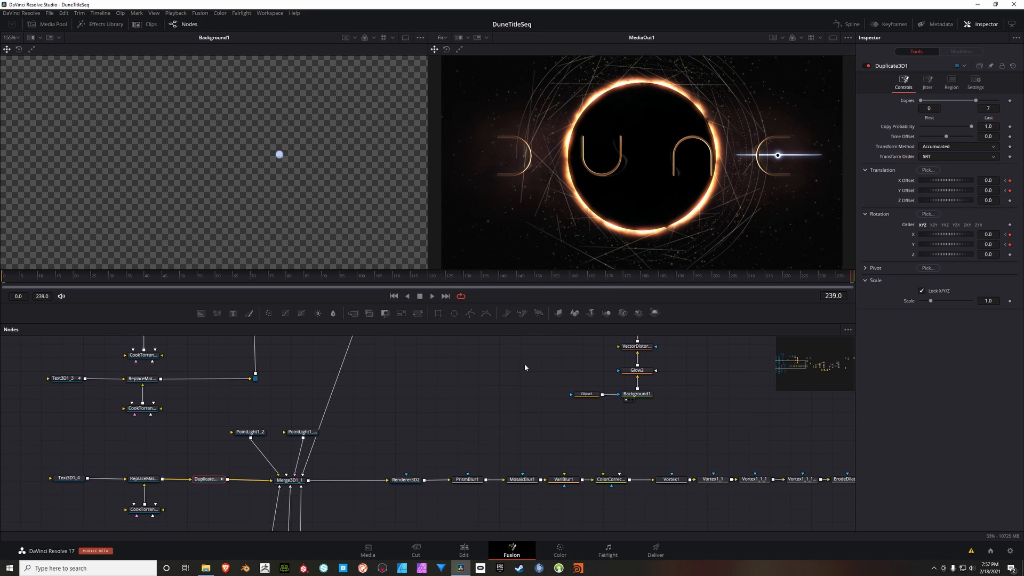
{"action": "left_click_drag", "start_coordinate": [524, 364], "coordinate": [483, 375]}
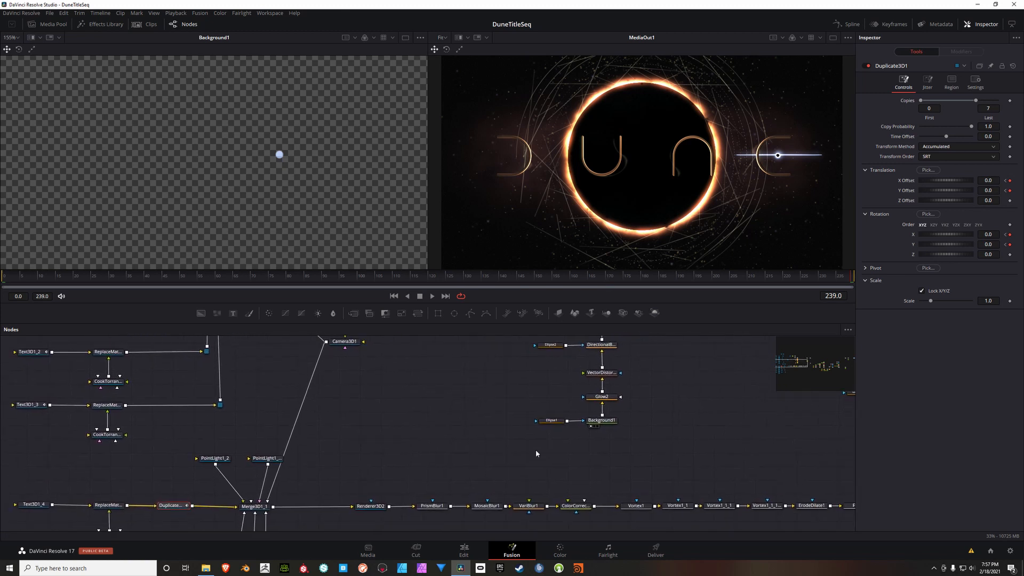
{"action": "left_click", "coordinate": [554, 421]}
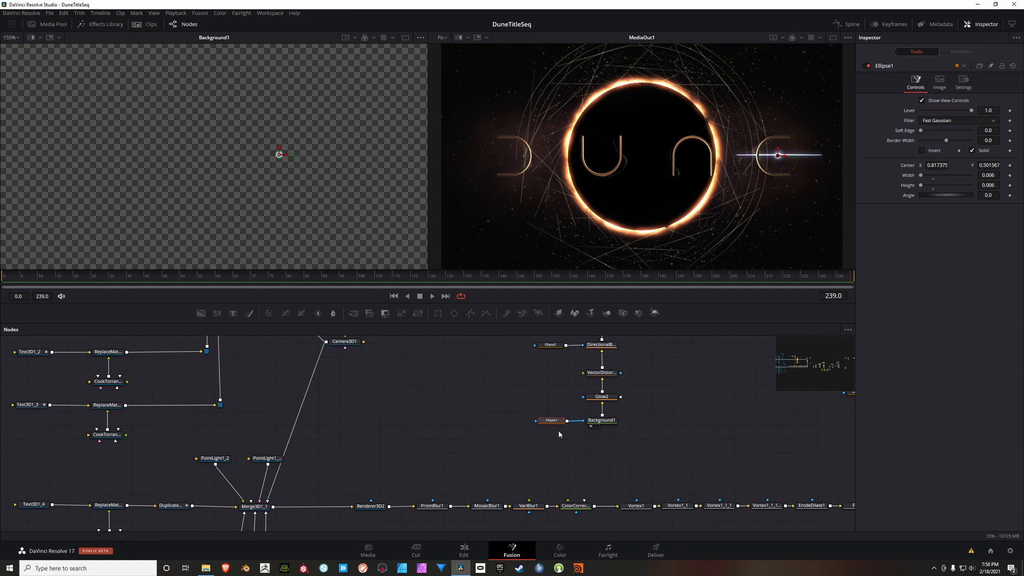
{"action": "left_click", "coordinate": [602, 421]}
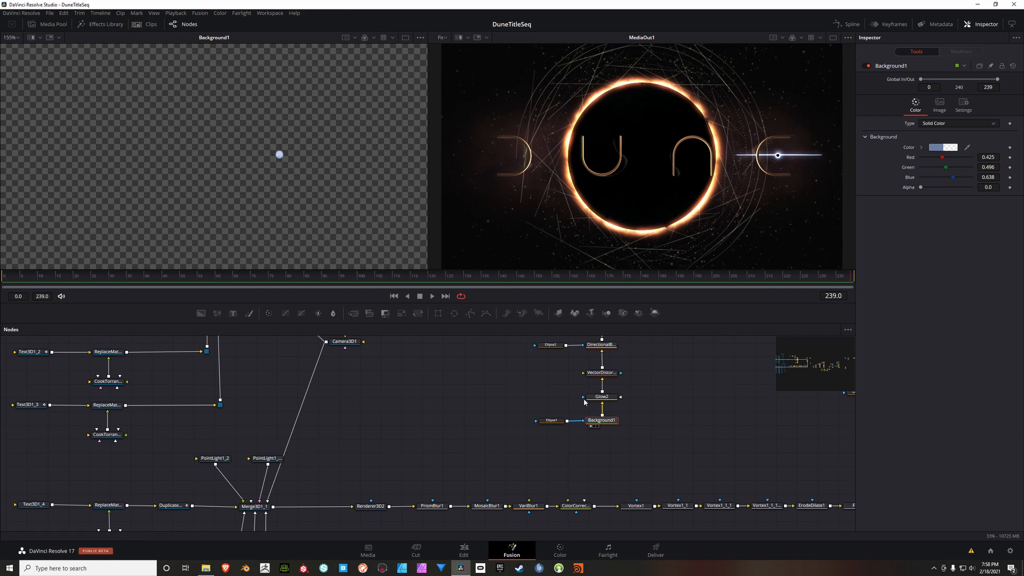
{"action": "left_click", "coordinate": [551, 421]}
{"action": "left_click_drag", "start_coordinate": [533, 405], "coordinate": [360, 392]}
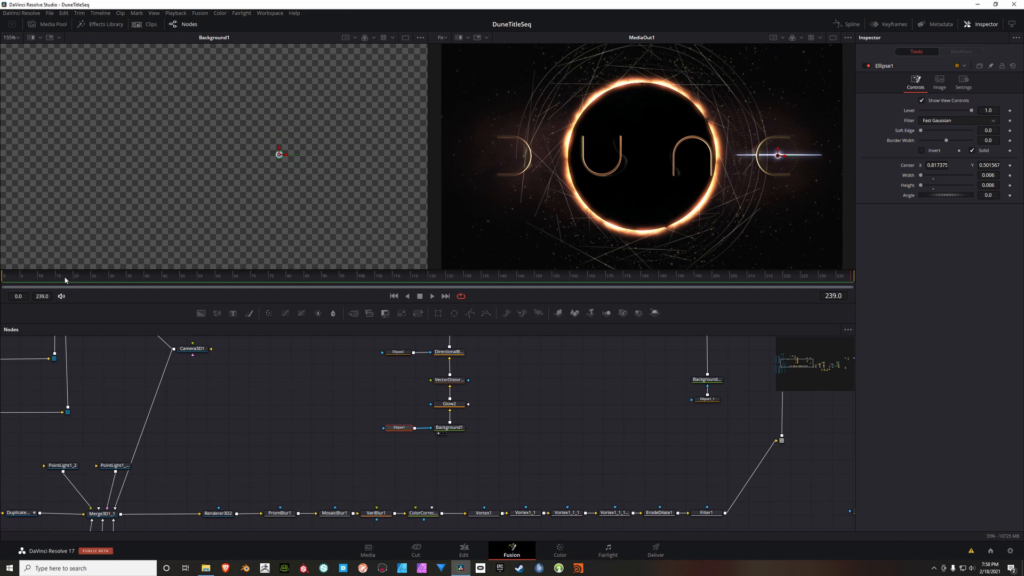
Step: Set the Level of Ellipse1 to 0 at frame 40 and keyframe it there
{"action": "left_click", "coordinate": [393, 296]}
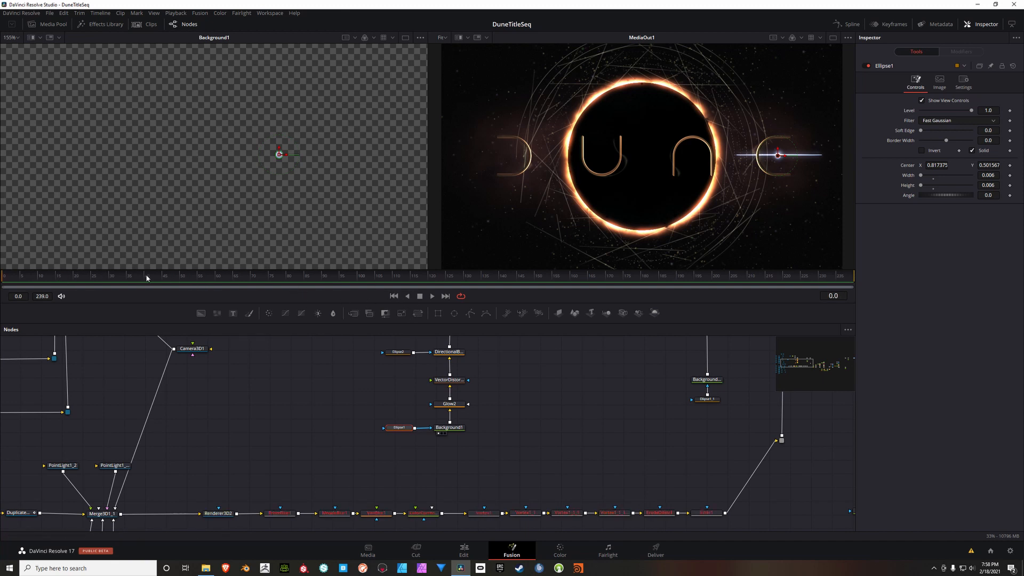
{"action": "left_click_drag", "start_coordinate": [110, 278], "coordinate": [145, 283]}
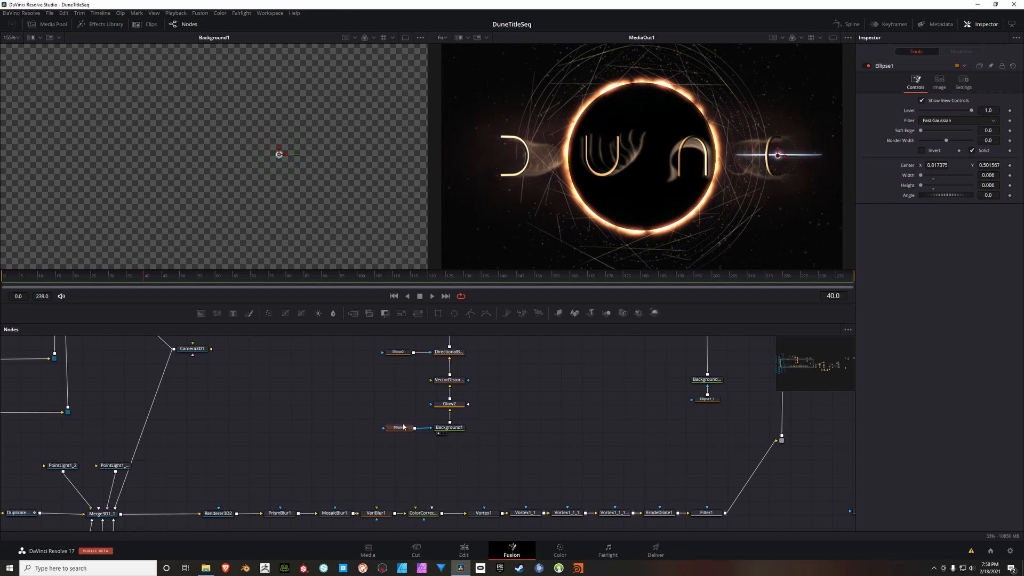
{"action": "left_click_drag", "start_coordinate": [971, 111], "coordinate": [908, 115]}
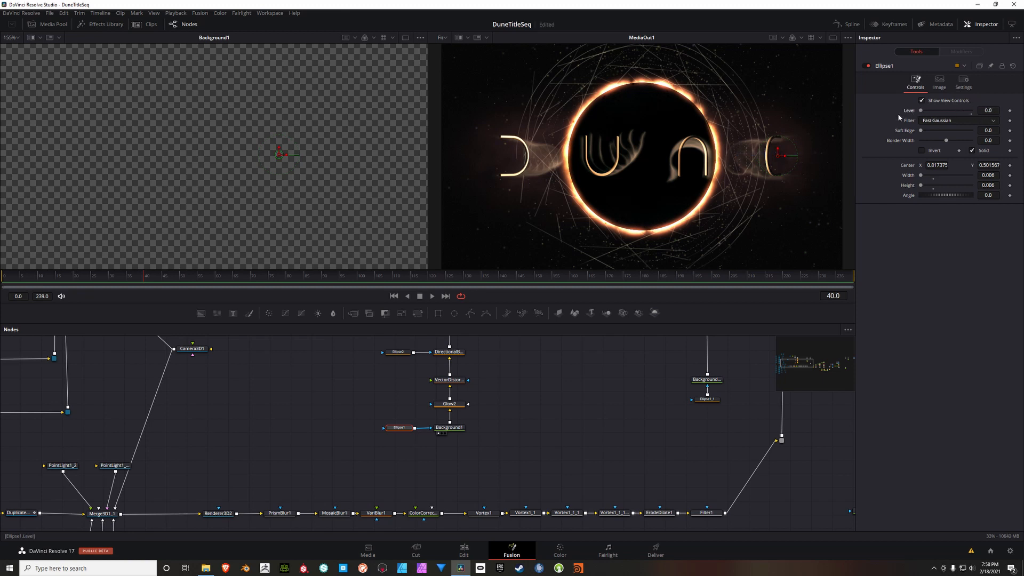
{"action": "left_click", "coordinate": [1010, 110]}
Step: Raise the Level of Ellipse1 to about 0.984 at frame 80 so the flare fades in
{"action": "left_click", "coordinate": [183, 279]}
{"action": "left_click", "coordinate": [161, 281]}
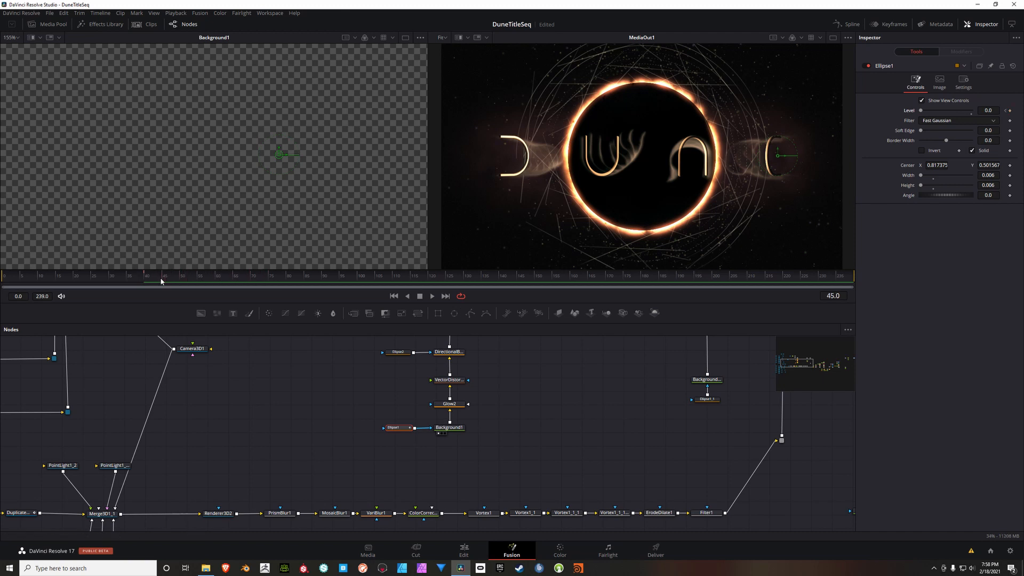
{"action": "left_click", "coordinate": [202, 283]}
{"action": "left_click_drag", "start_coordinate": [233, 285], "coordinate": [253, 284]}
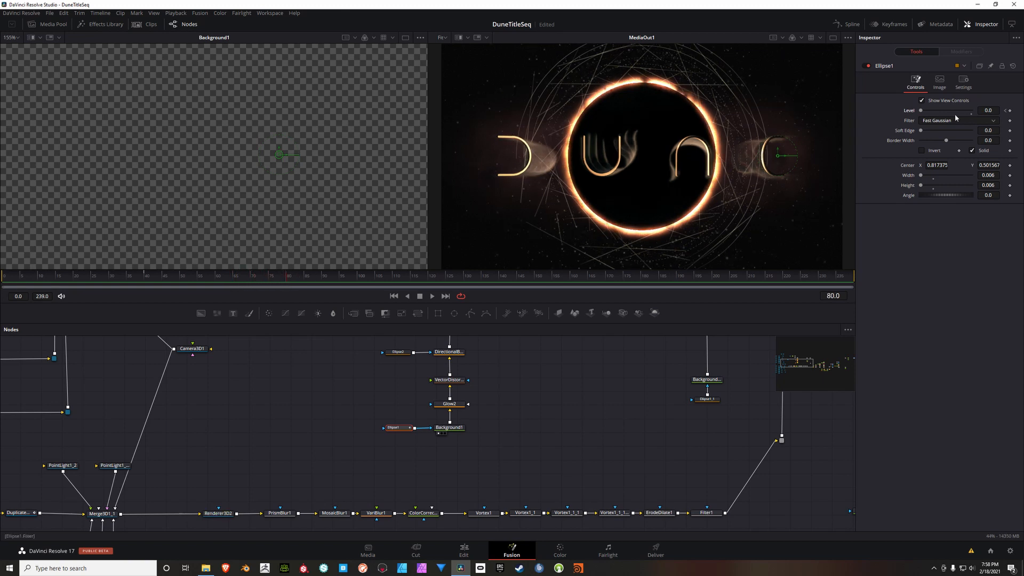
{"action": "left_click_drag", "start_coordinate": [921, 111], "coordinate": [970, 113]}
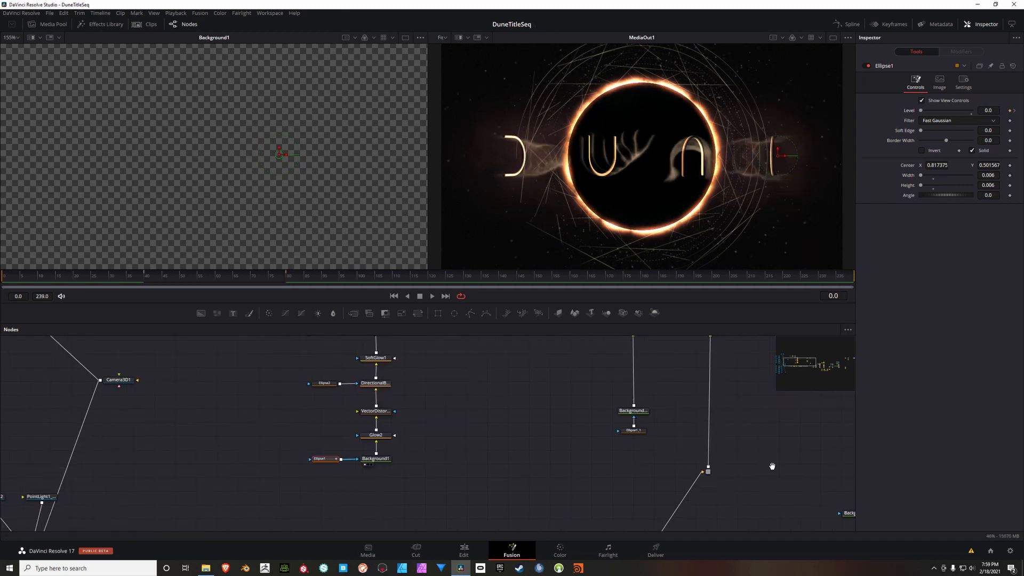
{"action": "left_click_drag", "start_coordinate": [772, 467], "coordinate": [233, 363]}
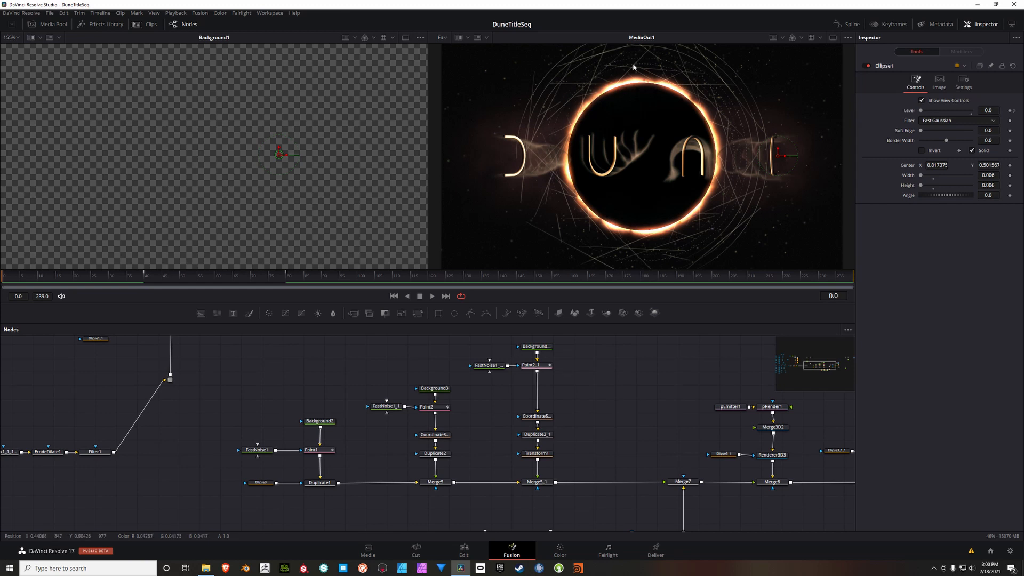
Step: Open the Paint2 node and select its PolylineStroke4 stroke on the canvas
{"action": "left_click_drag", "start_coordinate": [640, 424], "coordinate": [634, 423]}
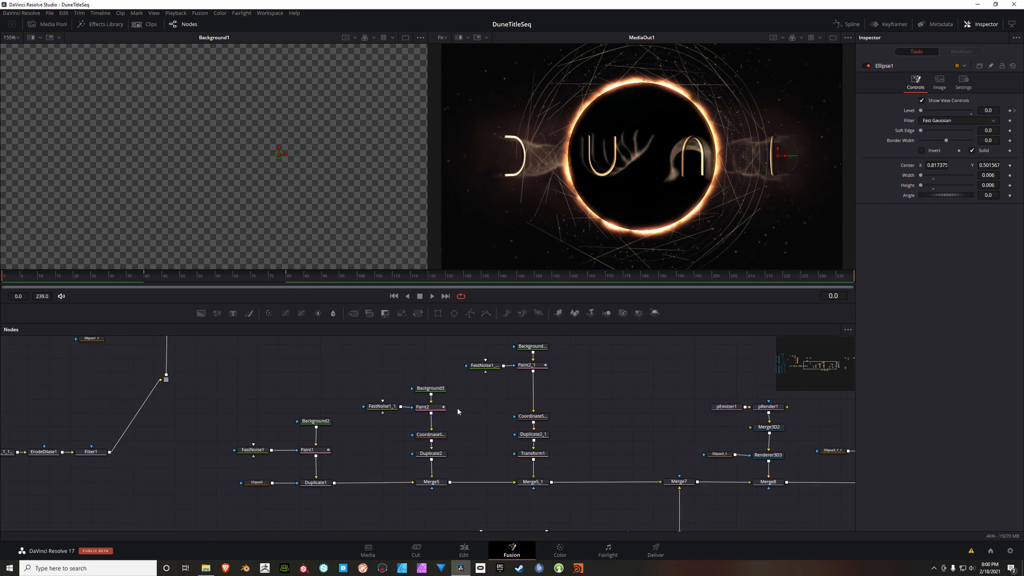
{"action": "left_click", "coordinate": [438, 408]}
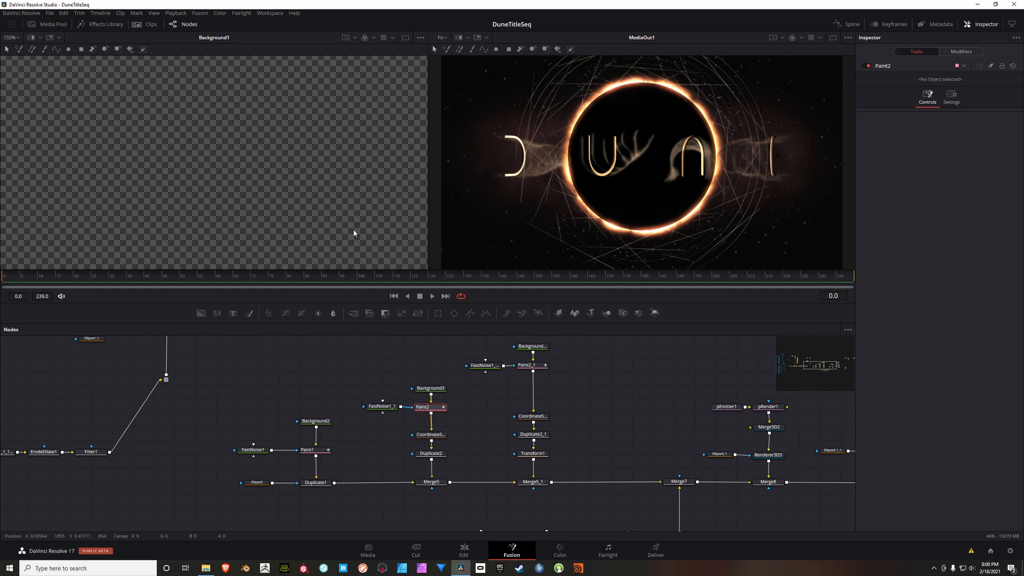
{"action": "scroll", "coordinate": [287, 186], "scroll_direction": "down", "scroll_amount": 2}
{"action": "scroll", "coordinate": [287, 184], "scroll_direction": "down", "scroll_amount": 5}
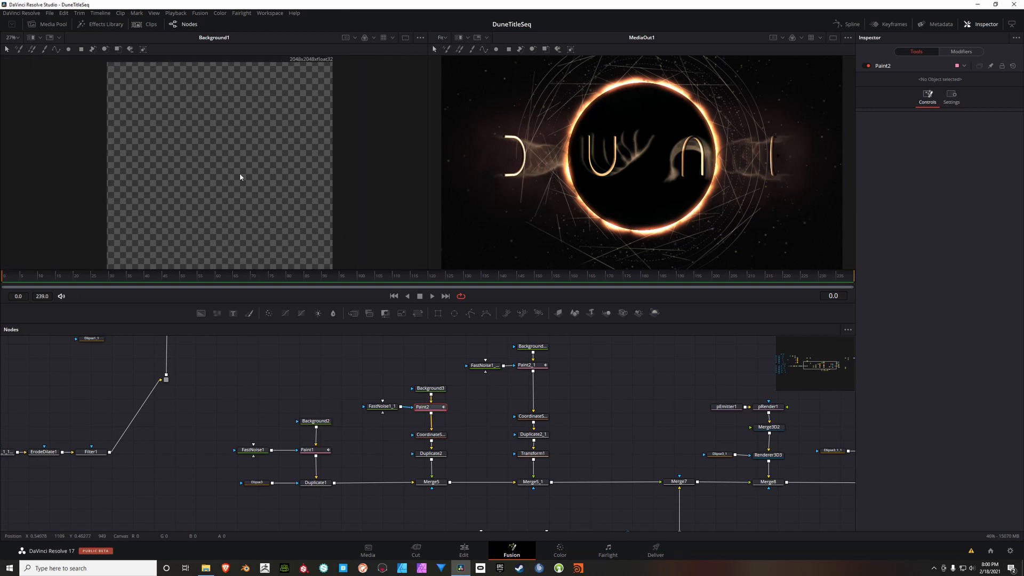
{"action": "scroll", "coordinate": [250, 173], "scroll_direction": "down", "scroll_amount": 1}
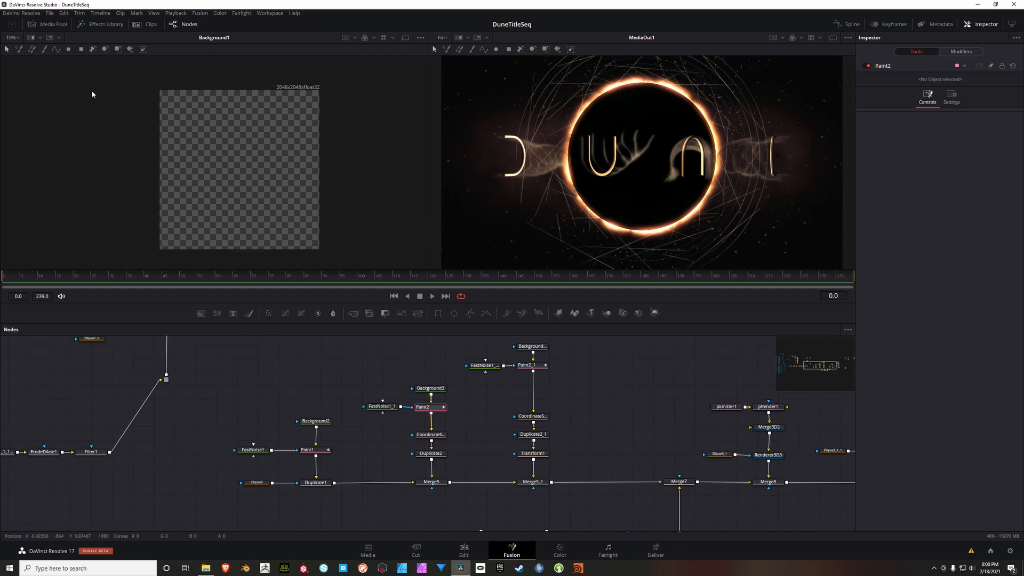
{"action": "left_click_drag", "start_coordinate": [91, 90], "coordinate": [382, 256]}
{"action": "scroll", "coordinate": [298, 219], "scroll_direction": "up", "scroll_amount": 1}
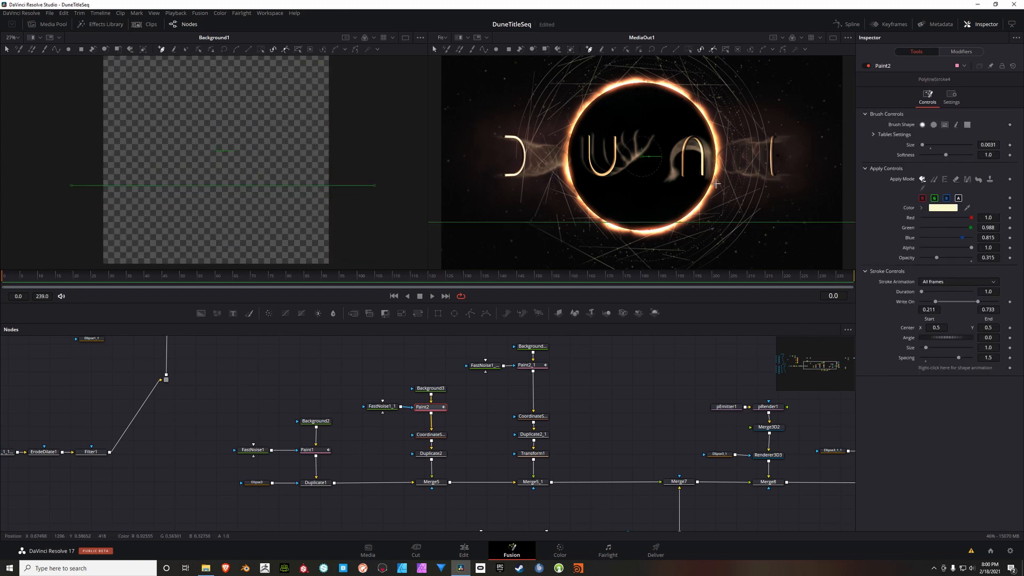
{"action": "scroll", "coordinate": [699, 206], "scroll_direction": "up", "scroll_amount": 3}
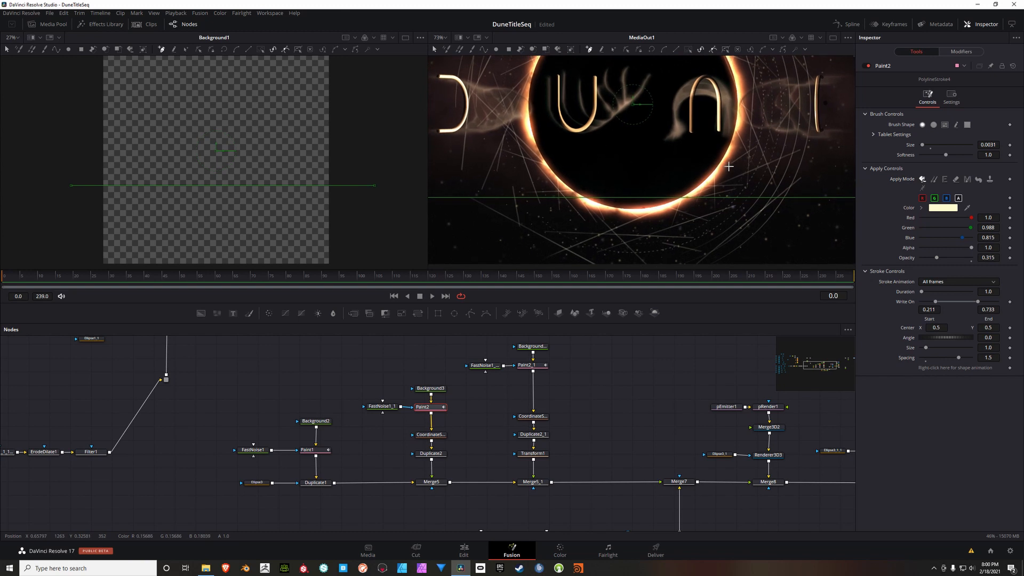
Step: Keyframe the Write On end of Paint2's selected stroke from 0.411 at frame 0 to 0.756 at frame 120
{"action": "left_click_drag", "start_coordinate": [978, 302], "coordinate": [945, 306]}
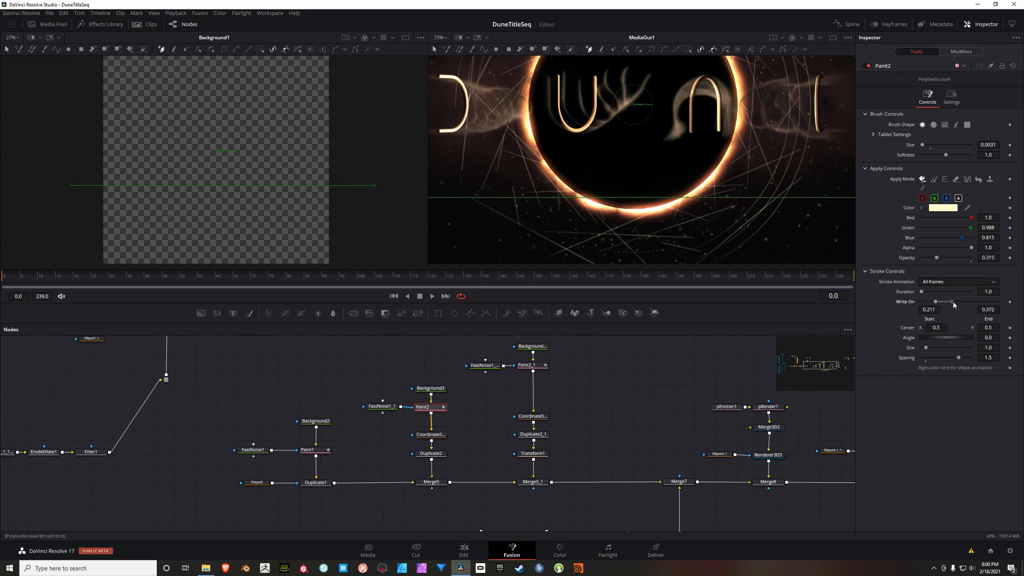
{"action": "left_click_drag", "start_coordinate": [956, 304], "coordinate": [958, 304]}
{"action": "left_click_drag", "start_coordinate": [953, 300], "coordinate": [957, 305]}
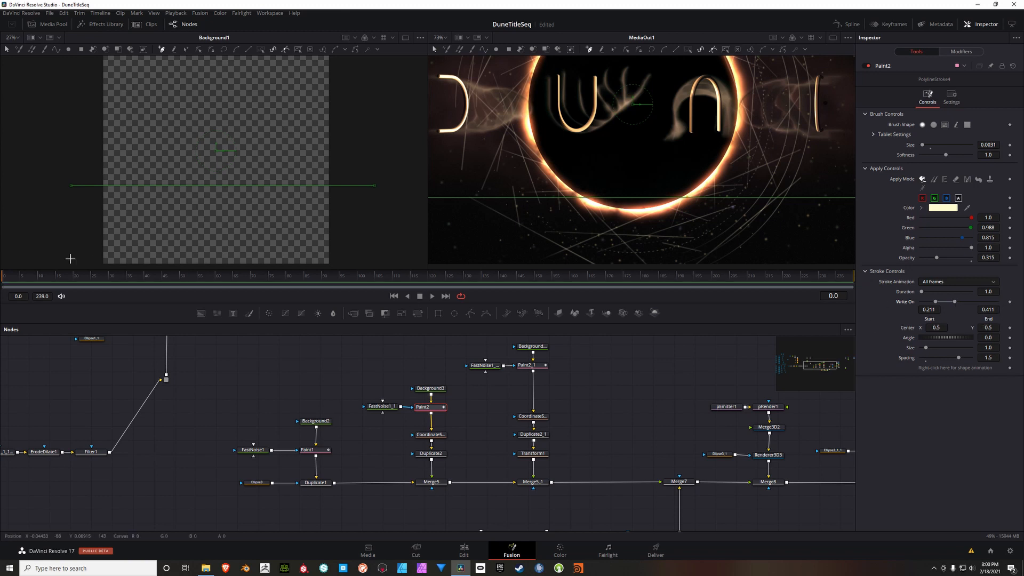
{"action": "left_click", "coordinate": [1009, 302]}
{"action": "left_click_drag", "start_coordinate": [344, 278], "coordinate": [433, 281]}
{"action": "left_click_drag", "start_coordinate": [955, 301], "coordinate": [981, 301]}
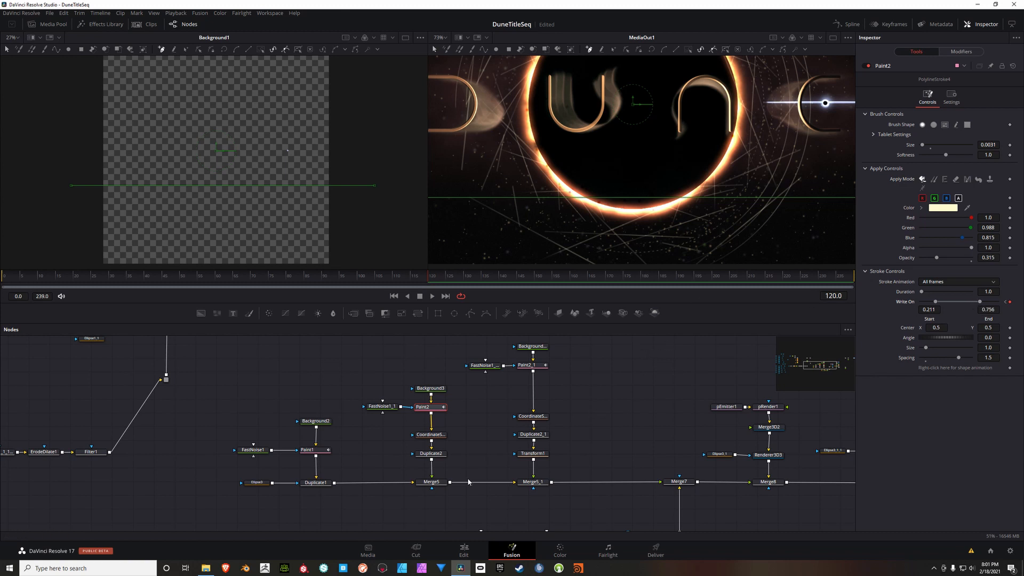
Step: Set the Angle of Duplicate2 to 18.2 and keyframe it at frame 0
{"action": "left_click", "coordinate": [435, 455]}
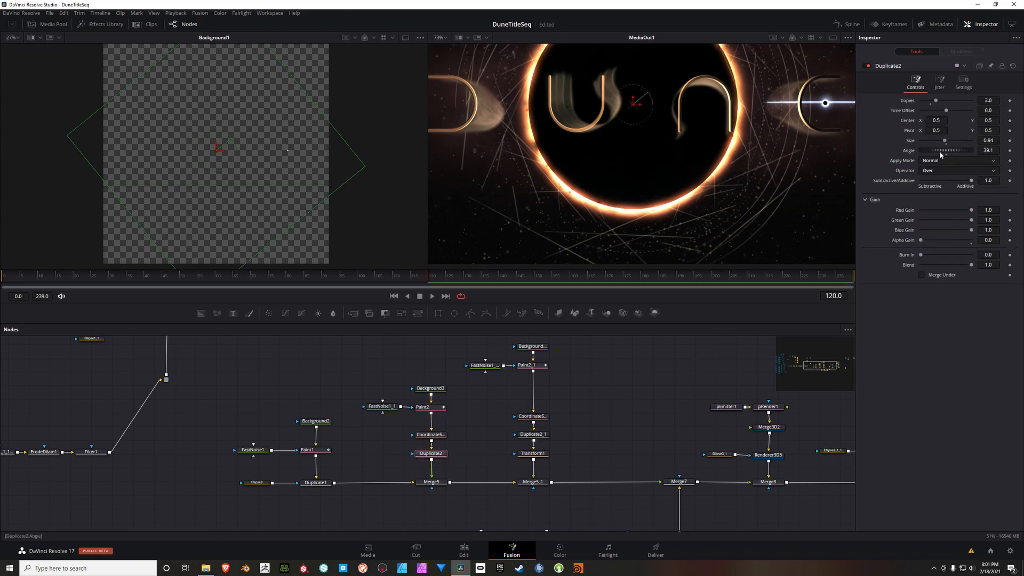
{"action": "left_click", "coordinate": [395, 297]}
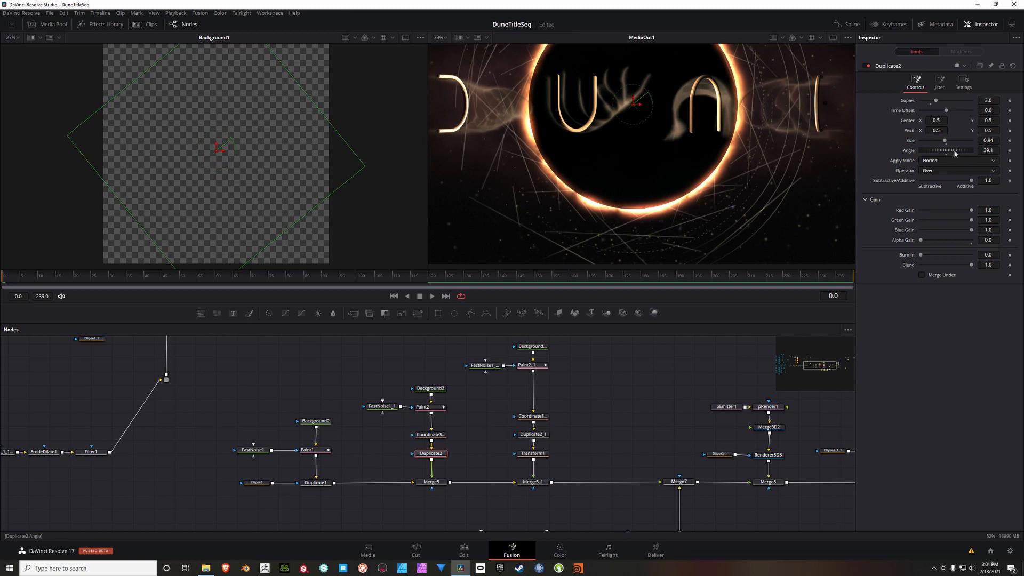
{"action": "left_click_drag", "start_coordinate": [950, 152], "coordinate": [947, 152]}
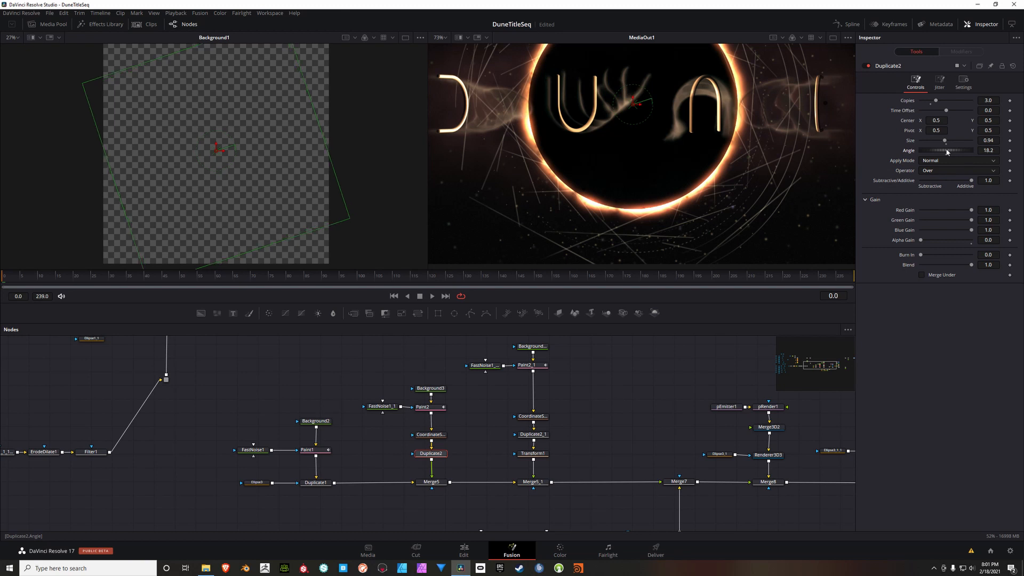
{"action": "left_click_drag", "start_coordinate": [743, 192], "coordinate": [734, 187]}
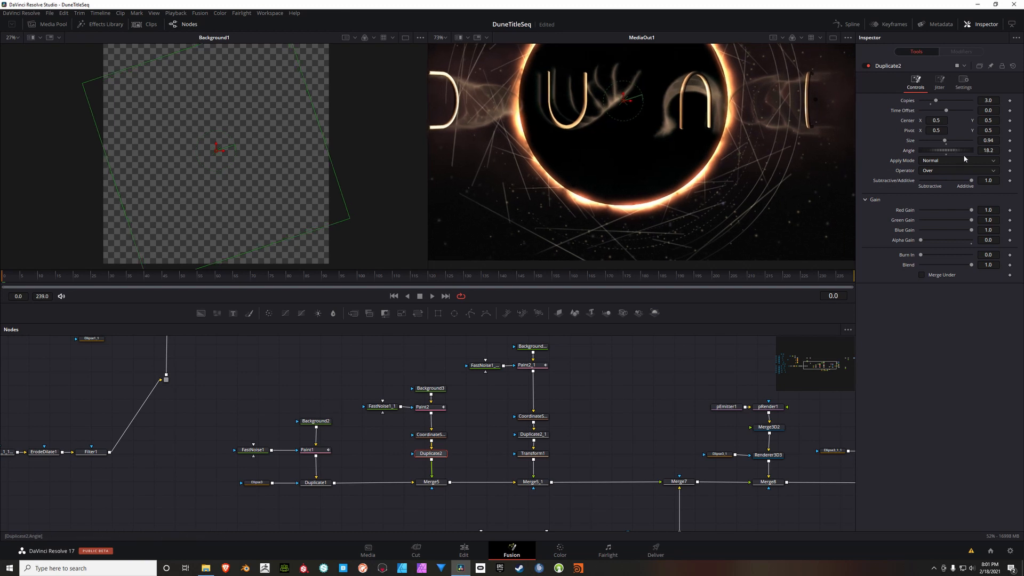
{"action": "left_click", "coordinate": [1010, 150]}
Step: Change the Angle of Duplicate2 slightly at frame 120 so the duplicated strokes rotate over time
{"action": "left_click_drag", "start_coordinate": [44, 277], "coordinate": [432, 288]}
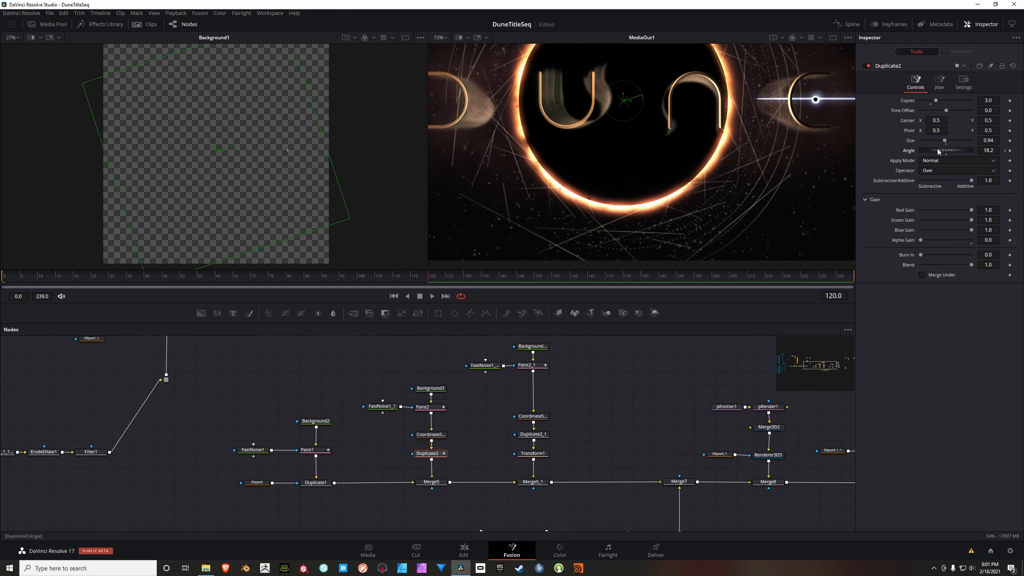
{"action": "left_click_drag", "start_coordinate": [939, 152], "coordinate": [942, 152]}
{"action": "left_click_drag", "start_coordinate": [660, 149], "coordinate": [681, 197]}
{"action": "scroll", "coordinate": [665, 177], "scroll_direction": "down", "scroll_amount": 3}
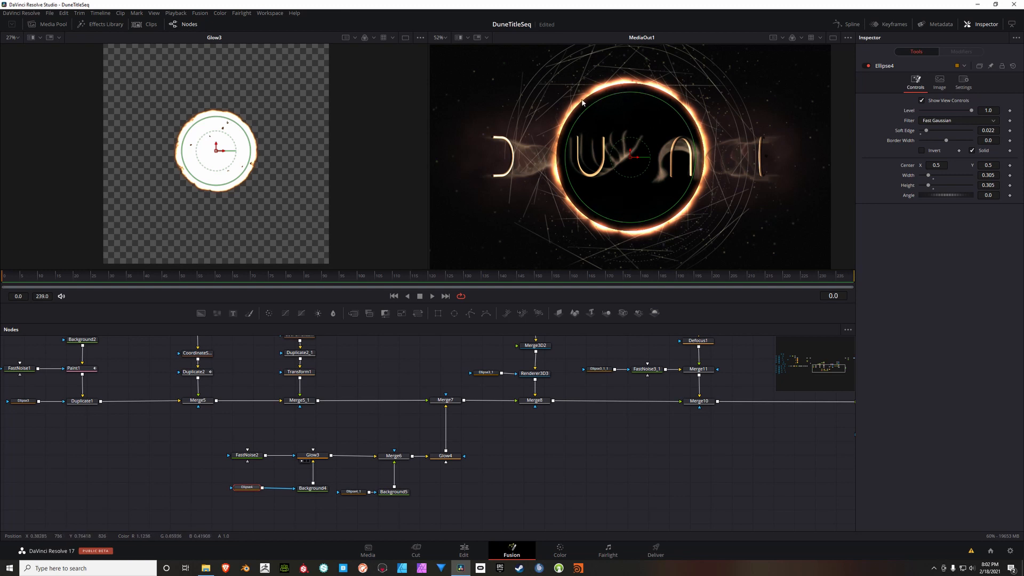
Step: Keyframe the Center, Width and Height of Ellipse4, the mask of Background4, at frame 0
{"action": "left_click", "coordinate": [251, 431]}
{"action": "left_click", "coordinate": [253, 487]}
{"action": "left_click_drag", "start_coordinate": [286, 475], "coordinate": [298, 462]}
{"action": "scroll", "coordinate": [297, 460], "scroll_direction": "up", "scroll_amount": 1}
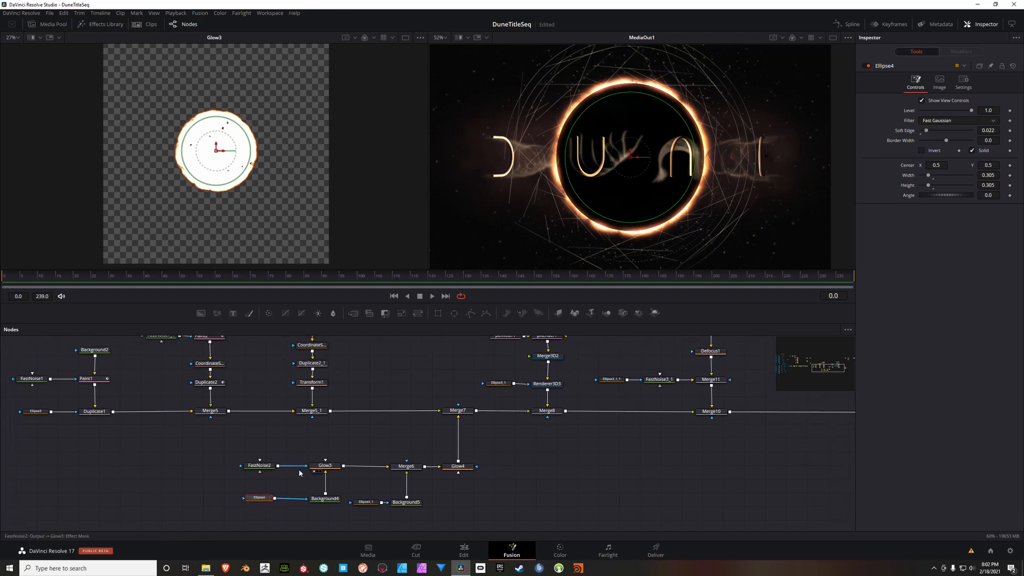
{"action": "scroll", "coordinate": [300, 470], "scroll_direction": "up", "scroll_amount": 2}
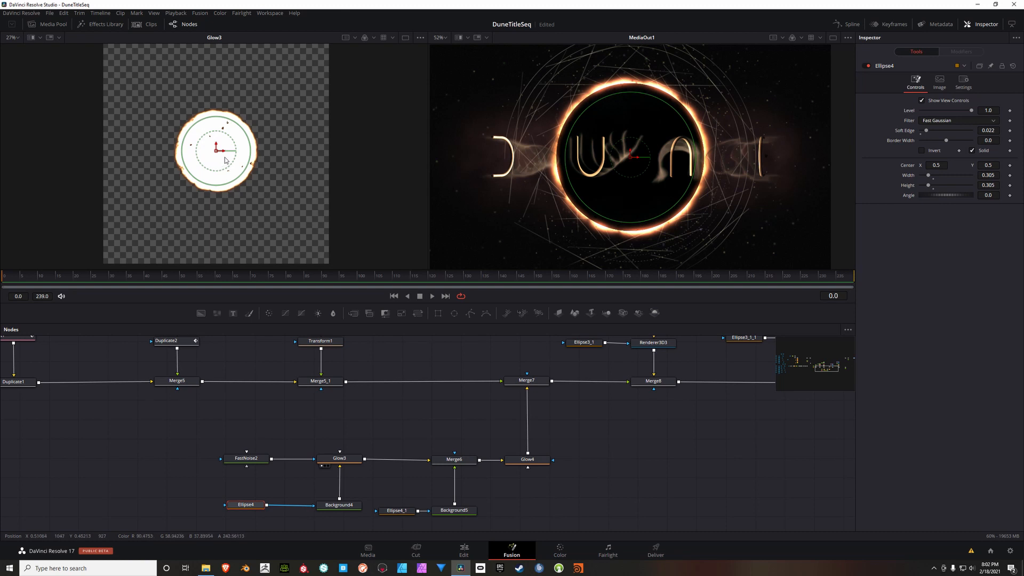
{"action": "scroll", "coordinate": [249, 173], "scroll_direction": "up", "scroll_amount": 2}
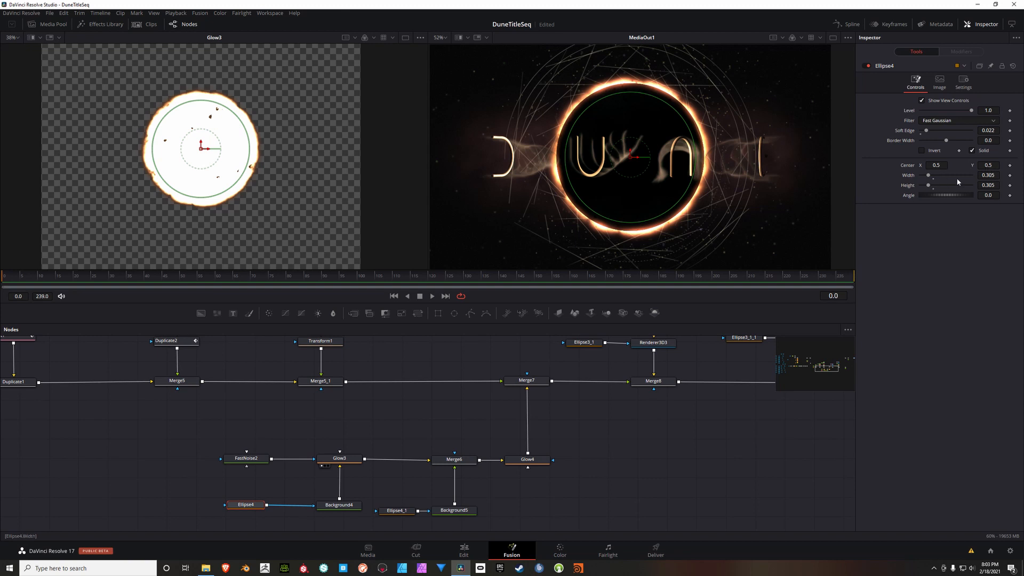
{"action": "left_click", "coordinate": [1009, 166]}
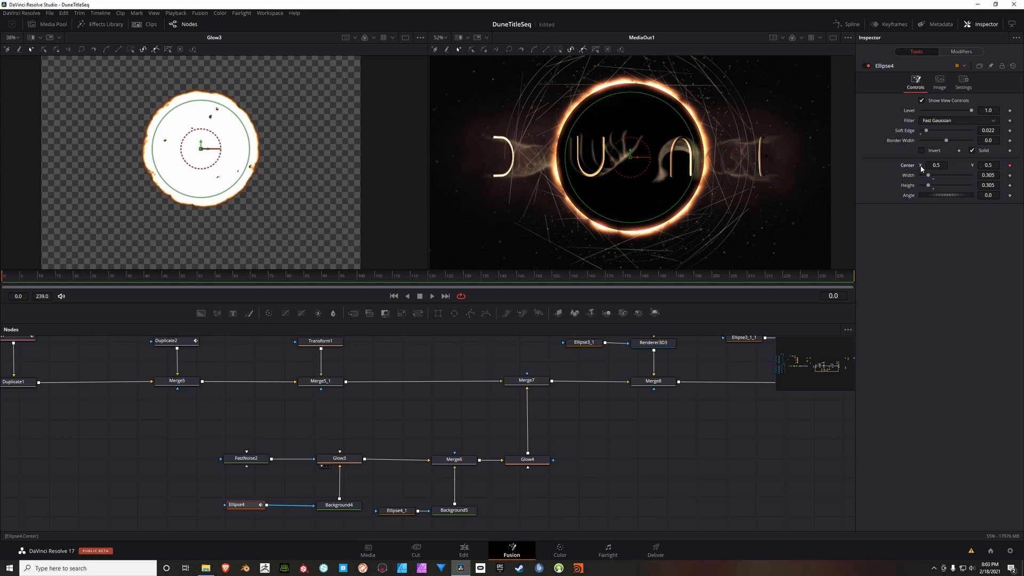
{"action": "left_click", "coordinate": [1010, 175]}
{"action": "left_click", "coordinate": [1010, 186]}
Step: At frame 150, move the center of Ellipse4 to about X 0.508, Y 0.492 and reduce its size slightly
{"action": "left_click_drag", "start_coordinate": [352, 278], "coordinate": [538, 279]}
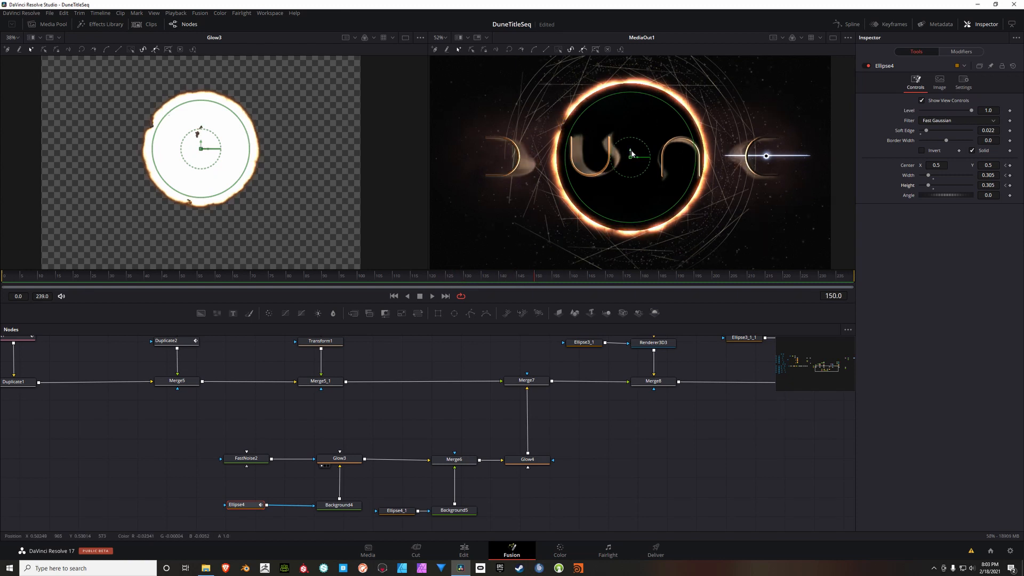
{"action": "left_click_drag", "start_coordinate": [631, 154], "coordinate": [635, 157]}
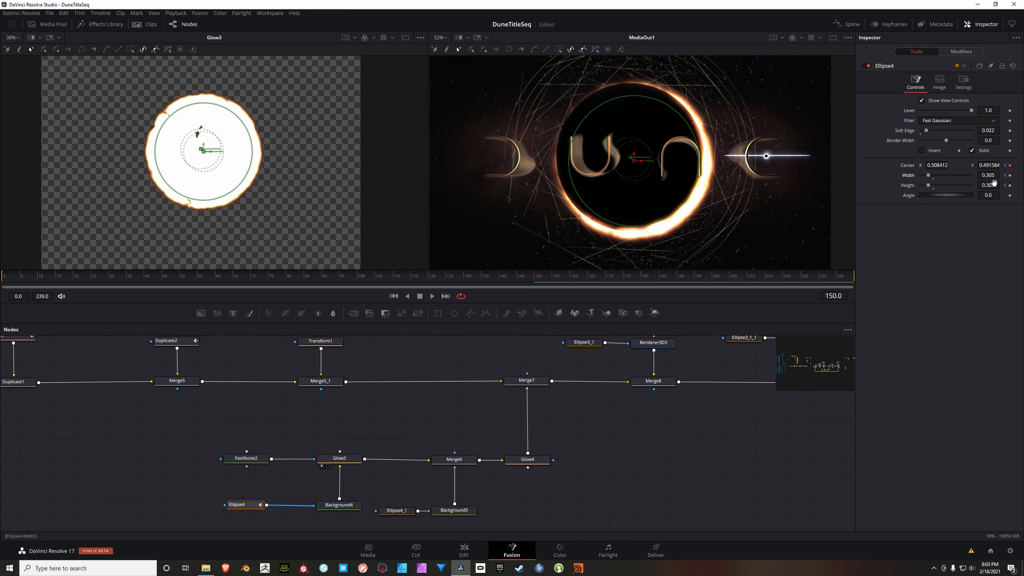
{"action": "left_click_drag", "start_coordinate": [994, 178], "coordinate": [983, 185]}
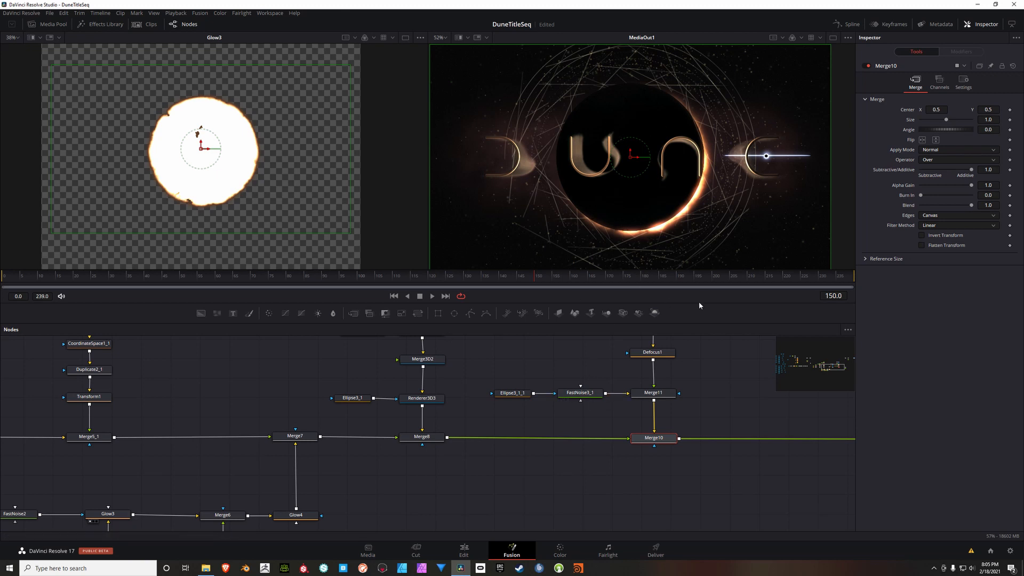
Step: Examine the eclipse ring in the output at frames 150 and 0 and the node branches feeding Merge10 and Merge9
{"action": "mouse_move", "coordinate": [705, 226]}
{"action": "left_mouse_down"}
{"action": "mouse_move", "coordinate": [698, 209]}
{"action": "mouse_move", "coordinate": [713, 230]}
{"action": "left_mouse_up"}
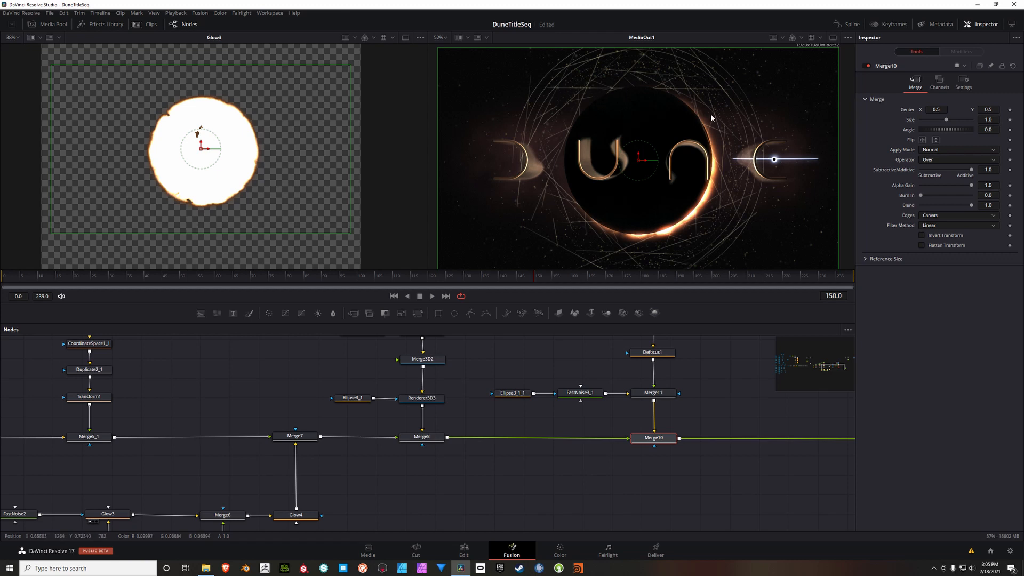
{"action": "left_click_drag", "start_coordinate": [761, 415], "coordinate": [529, 443]}
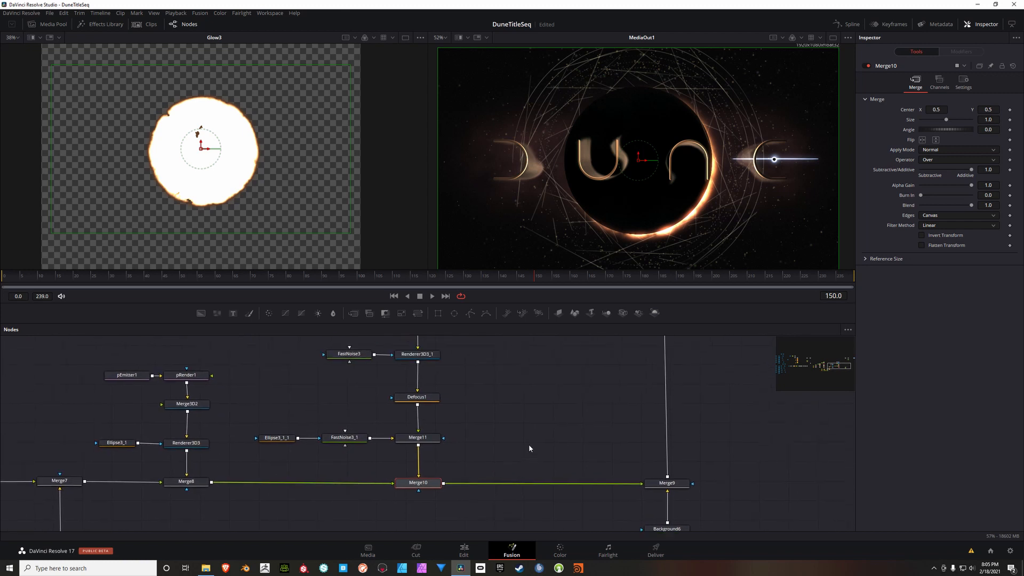
{"action": "scroll", "coordinate": [524, 424], "scroll_direction": "down", "scroll_amount": 5}
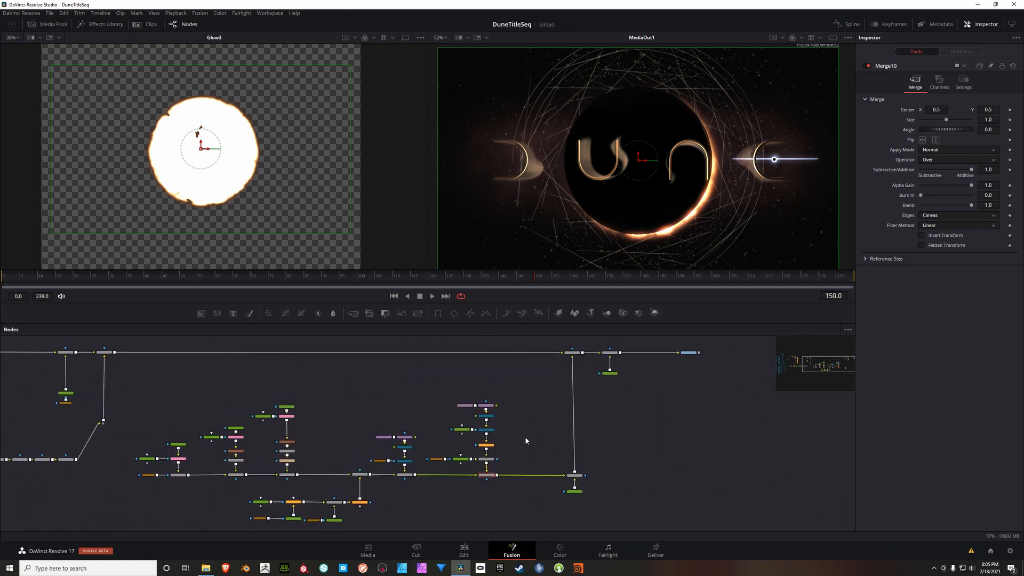
{"action": "left_click_drag", "start_coordinate": [130, 343], "coordinate": [129, 355]}
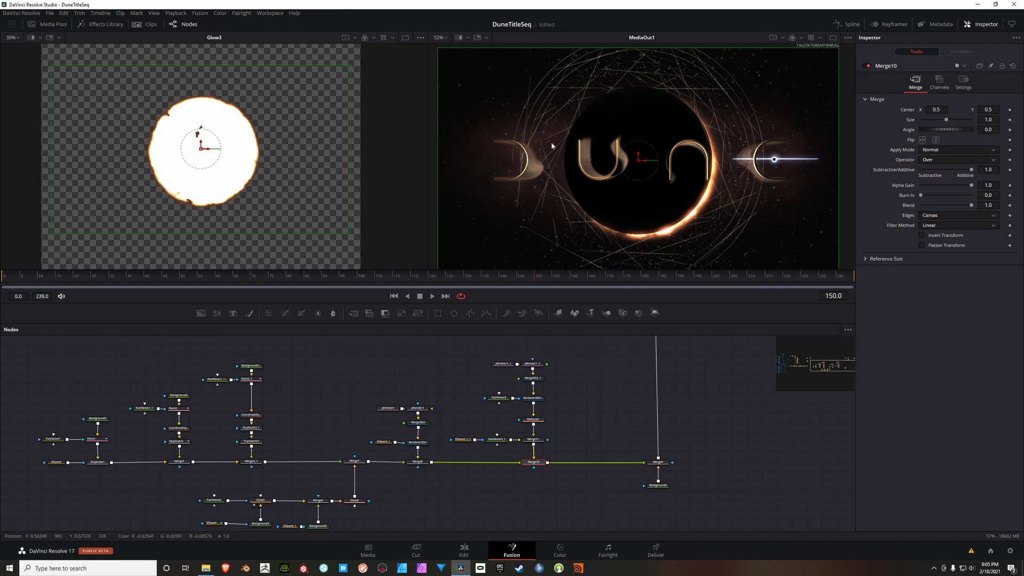
{"action": "left_click", "coordinate": [396, 298]}
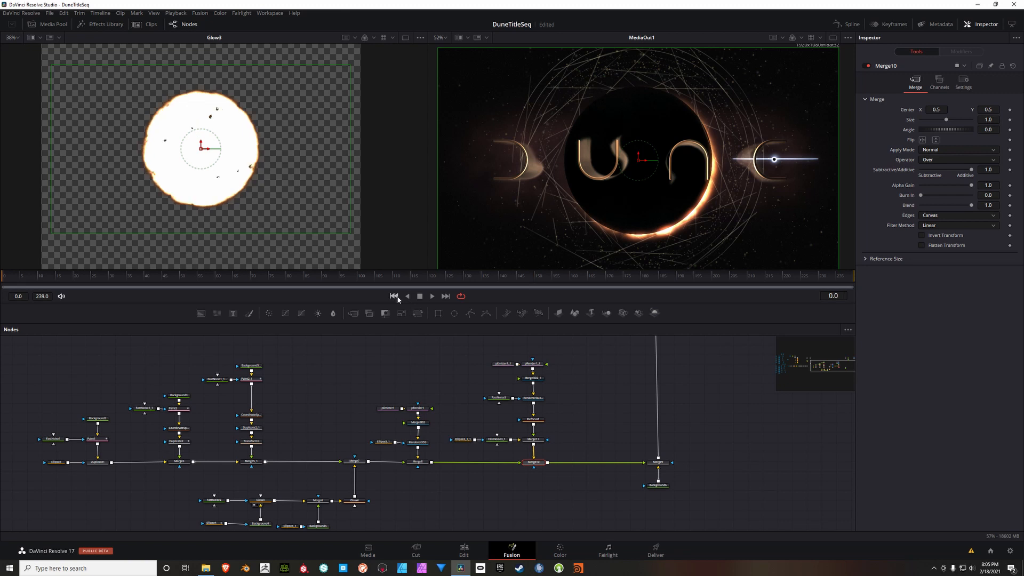
{"action": "scroll", "coordinate": [600, 443], "scroll_direction": "up", "scroll_amount": 3}
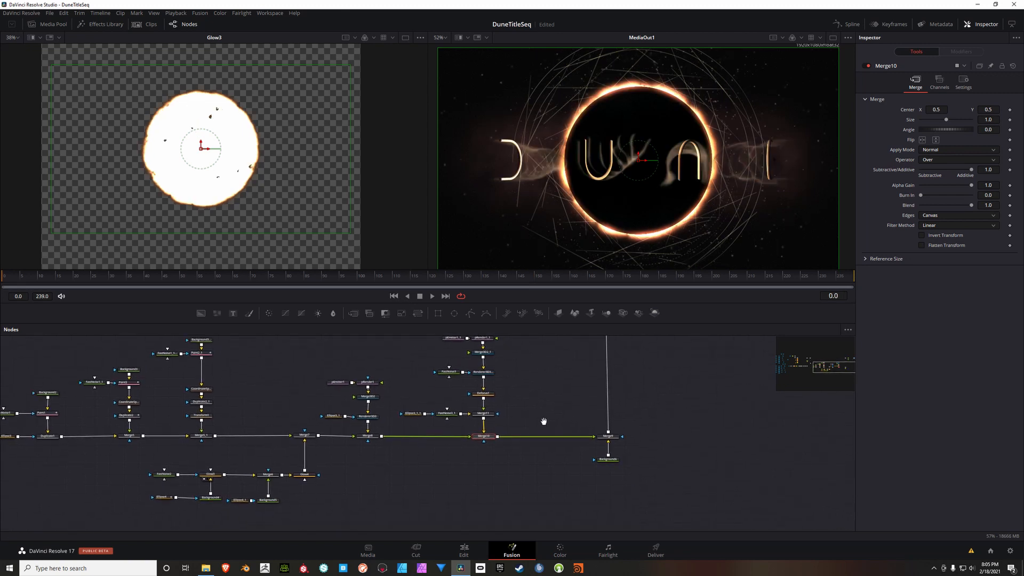
{"action": "left_click_drag", "start_coordinate": [501, 432], "coordinate": [472, 448]}
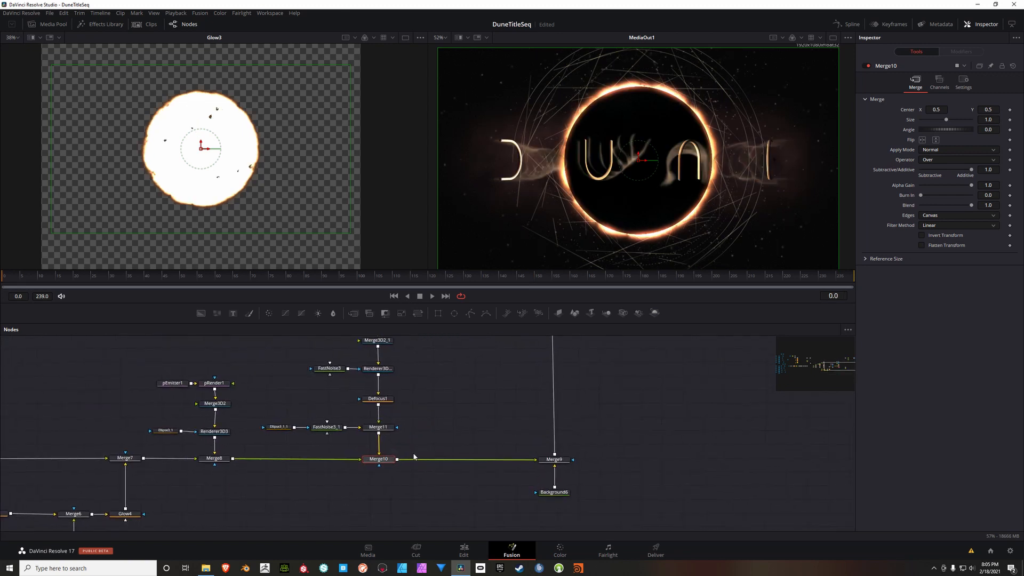
Step: Insert a Transform node between Merge10 and Merge9 and place it midway along their connection
{"action": "left_click", "coordinate": [384, 461]}
{"action": "left_click_drag", "start_coordinate": [378, 463], "coordinate": [376, 463]}
{"action": "left_click", "coordinate": [422, 319]}
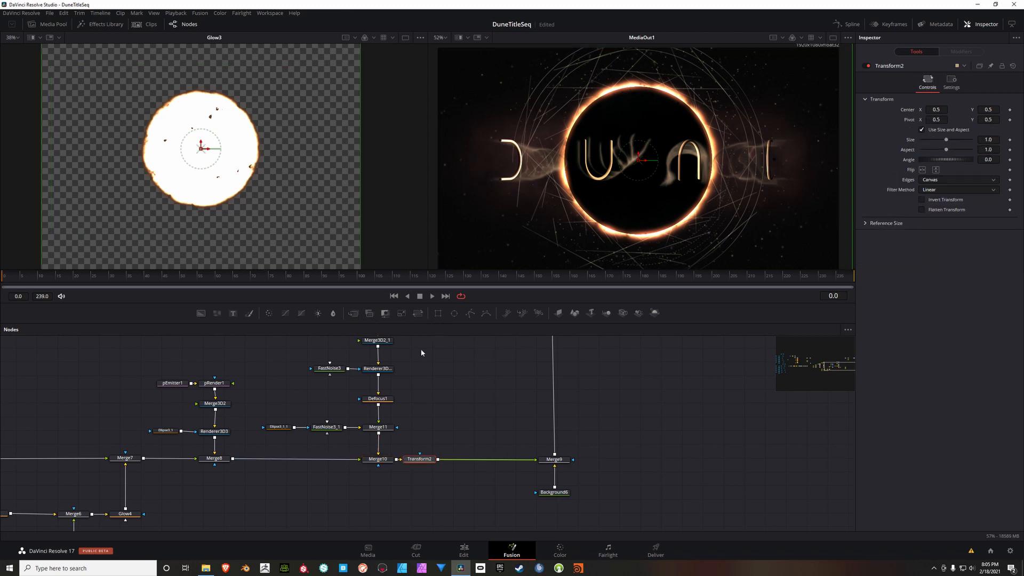
{"action": "left_click_drag", "start_coordinate": [421, 460], "coordinate": [470, 462]}
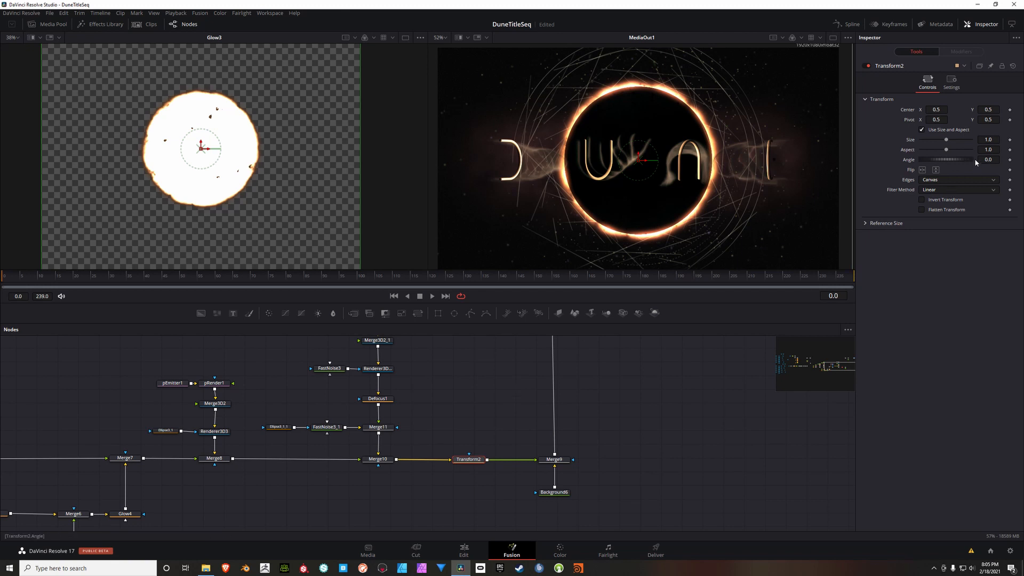
Step: Keyframe the Size of Transform2 at 1.0 on frame 0 and at 0.88 on frame 90 so the eclipse shrinks
{"action": "left_click", "coordinate": [1010, 141]}
{"action": "left_click", "coordinate": [422, 281]}
{"action": "left_click_drag", "start_coordinate": [428, 277], "coordinate": [253, 285]}
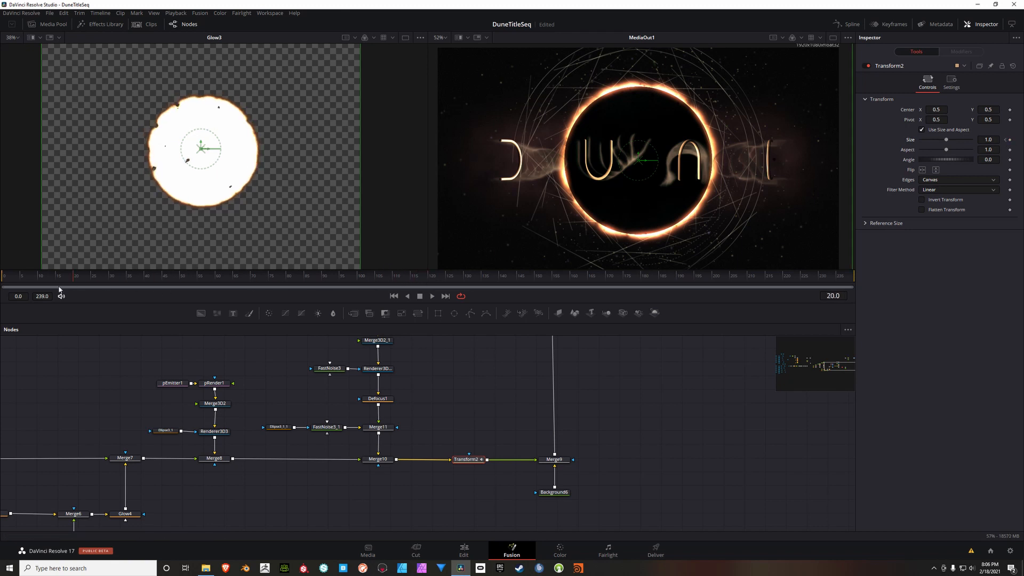
{"action": "left_click_drag", "start_coordinate": [60, 290], "coordinate": [95, 287]}
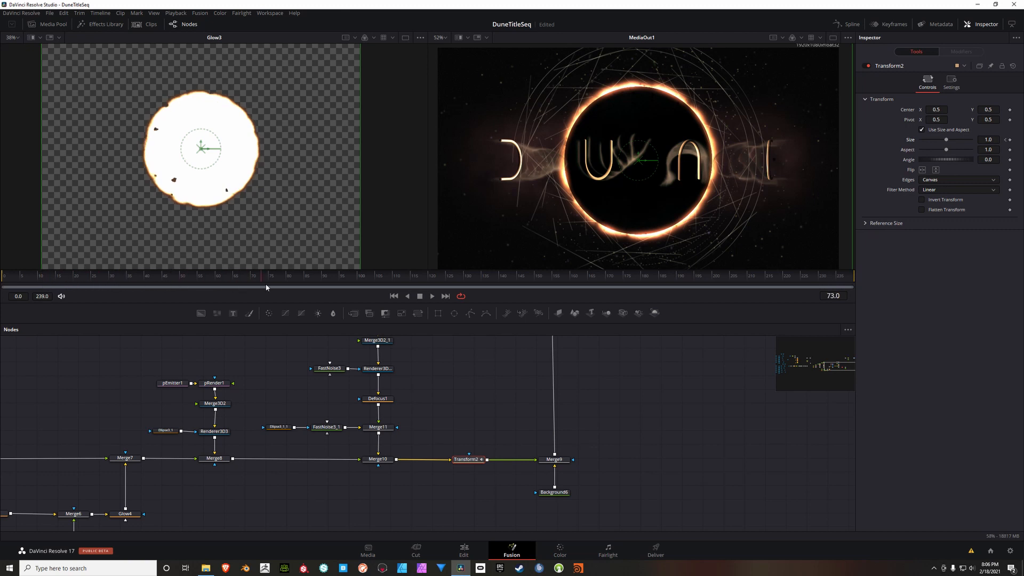
{"action": "left_click_drag", "start_coordinate": [266, 288], "coordinate": [323, 284]}
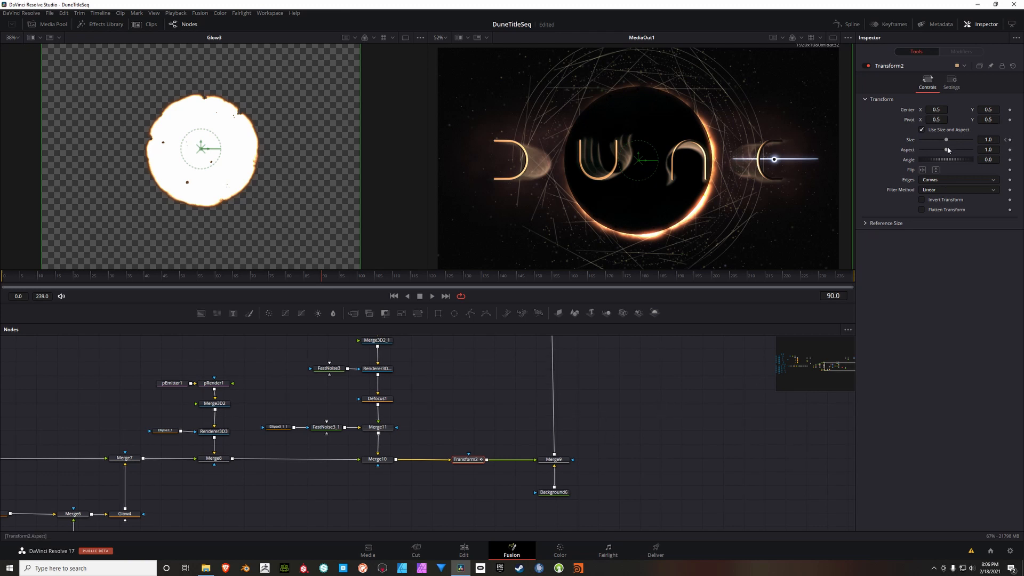
{"action": "left_click_drag", "start_coordinate": [948, 142], "coordinate": [947, 142]}
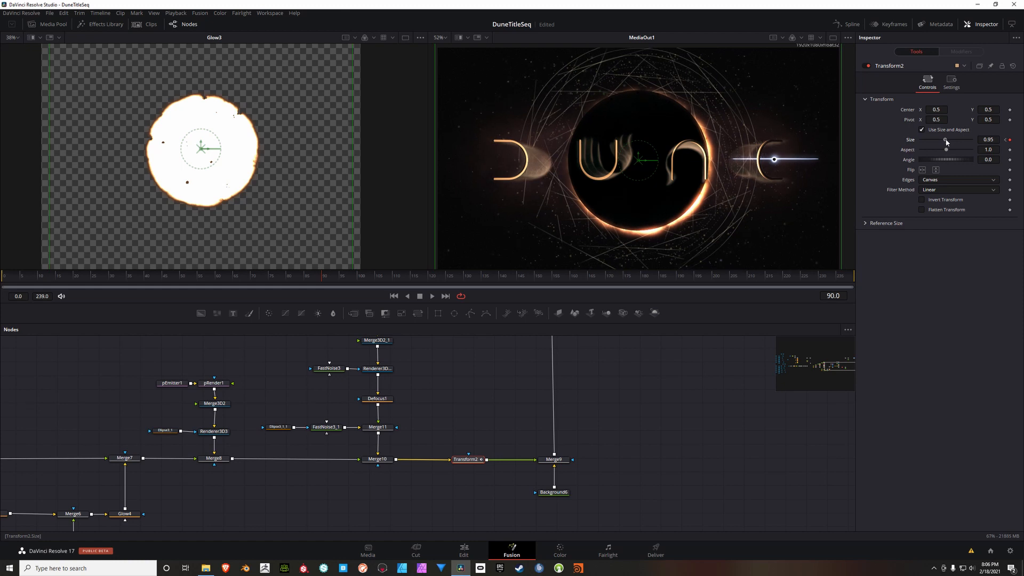
{"action": "left_click_drag", "start_coordinate": [947, 142], "coordinate": [945, 142]}
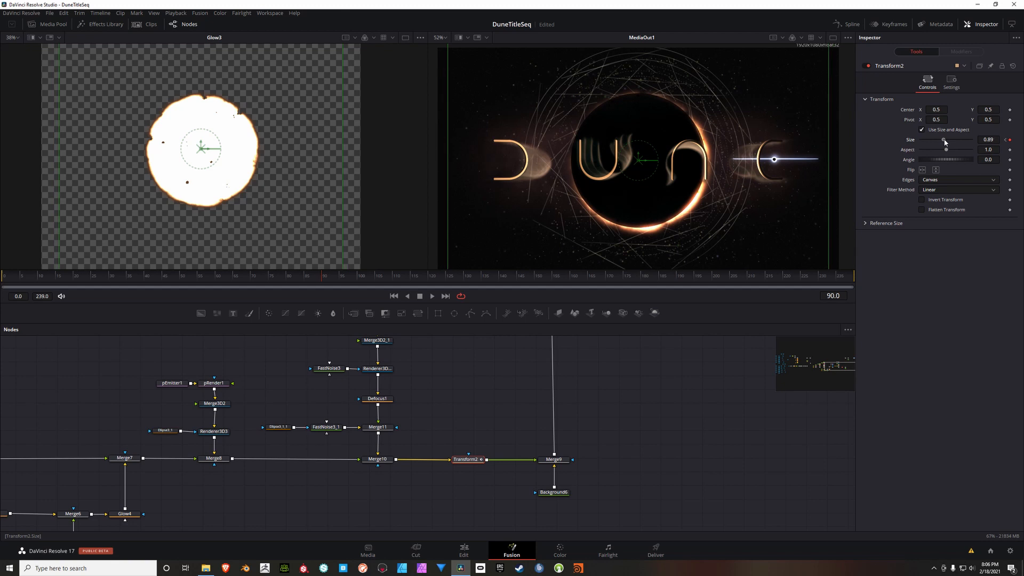
{"action": "left_click_drag", "start_coordinate": [946, 142], "coordinate": [945, 141]}
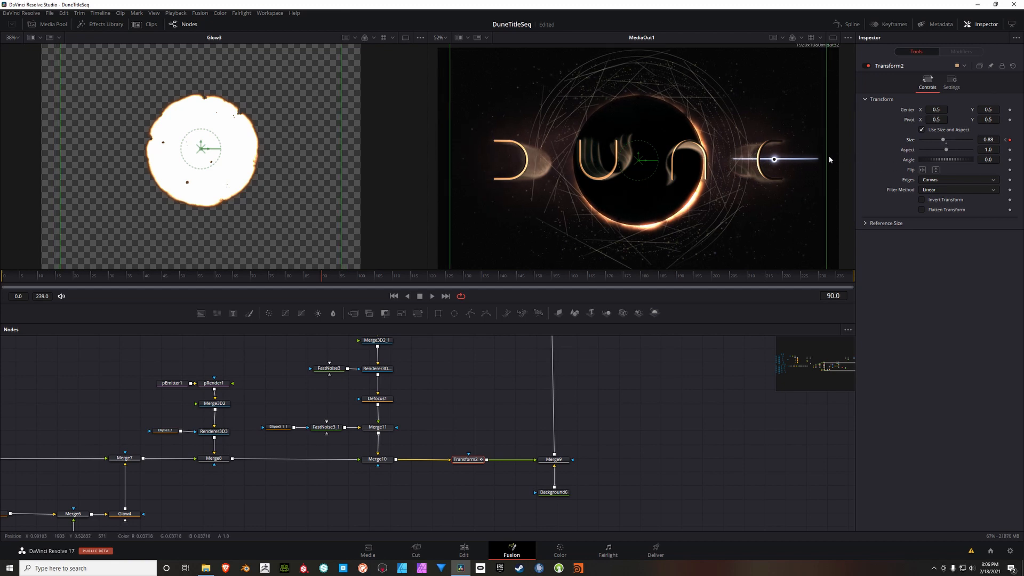
Step: Examine the settings of Merge9 and Background6 and the nodes around them, with the playhead back at frame 0
{"action": "left_click", "coordinate": [554, 459]}
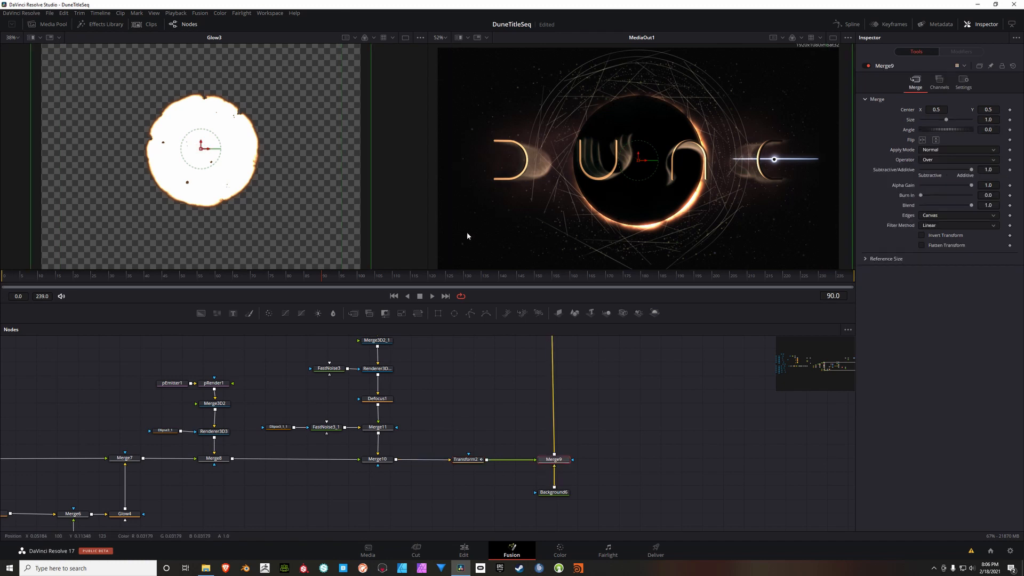
{"action": "left_click_drag", "start_coordinate": [678, 476], "coordinate": [602, 464]}
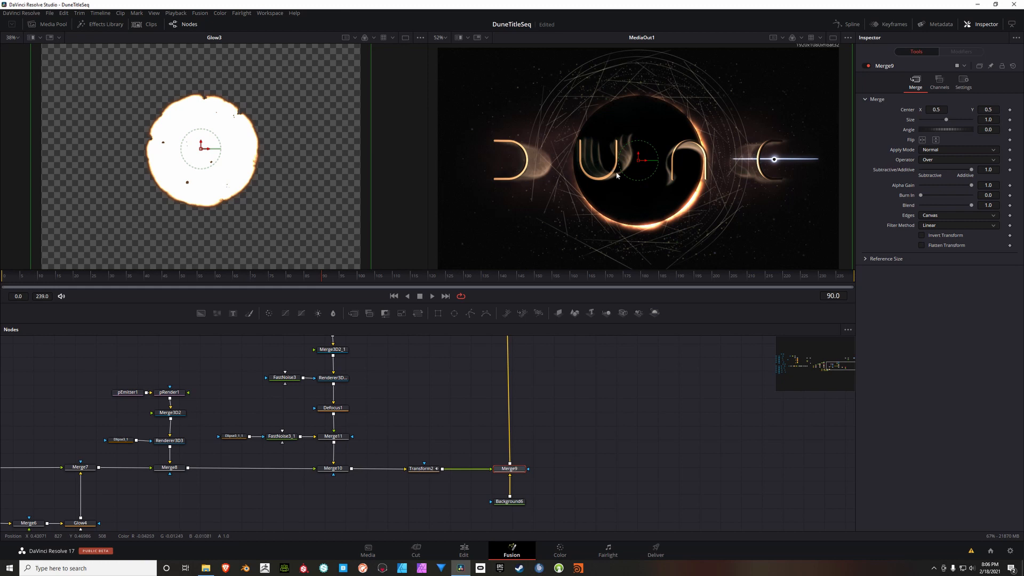
{"action": "left_click", "coordinate": [395, 297]}
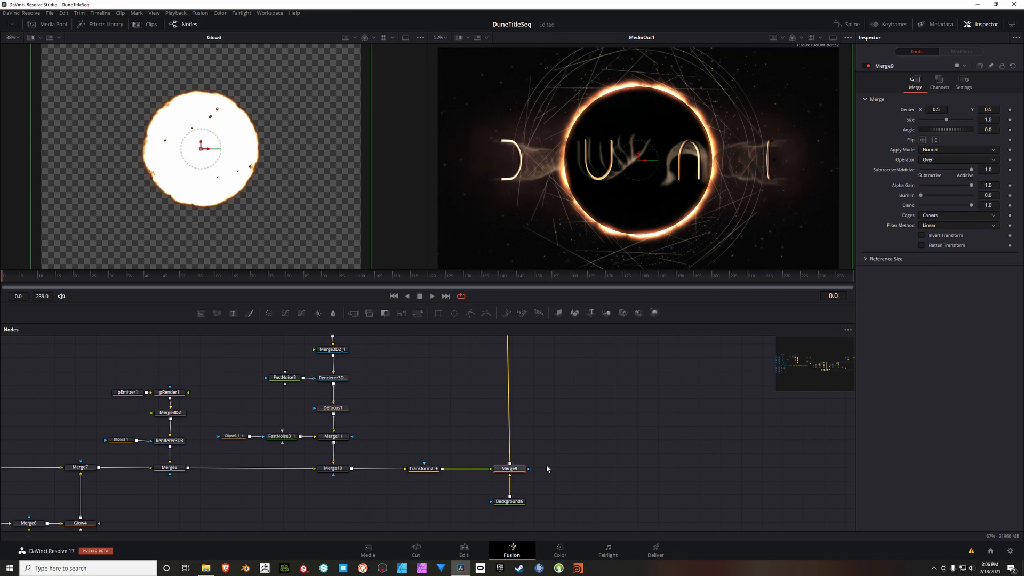
{"action": "left_click_drag", "start_coordinate": [571, 448], "coordinate": [582, 425]}
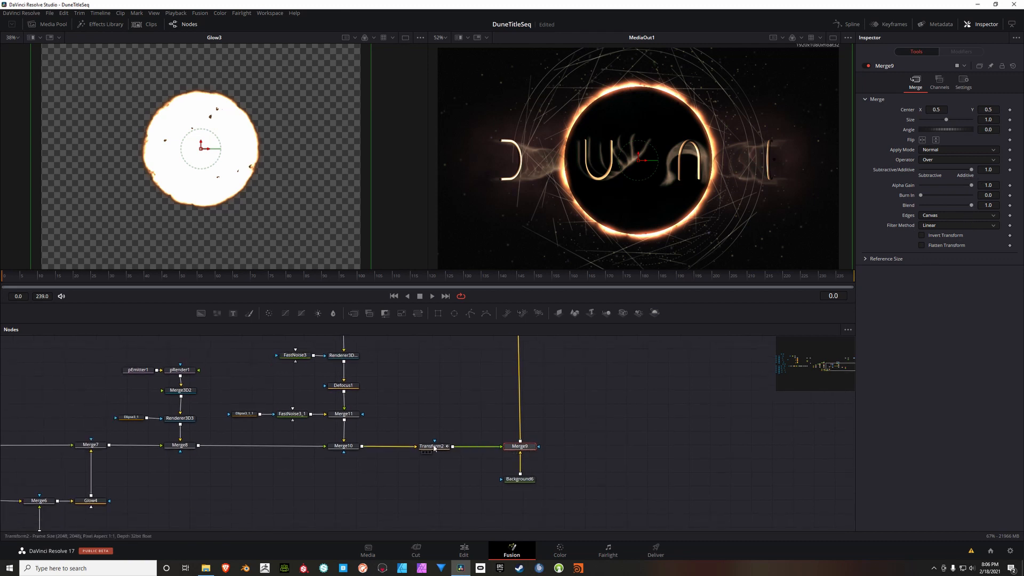
{"action": "left_click_drag", "start_coordinate": [623, 403], "coordinate": [606, 410]}
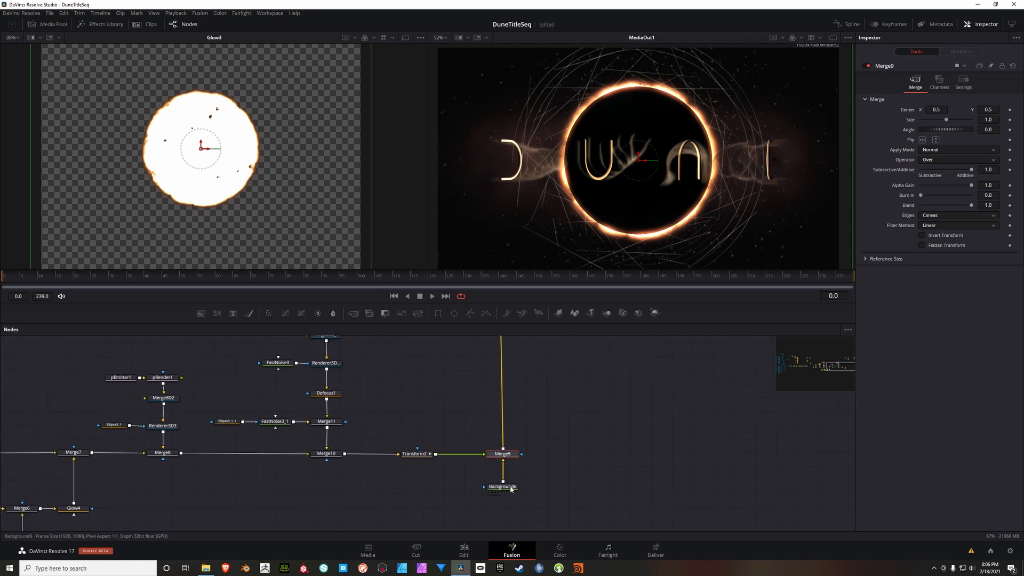
{"action": "left_click", "coordinate": [511, 487]}
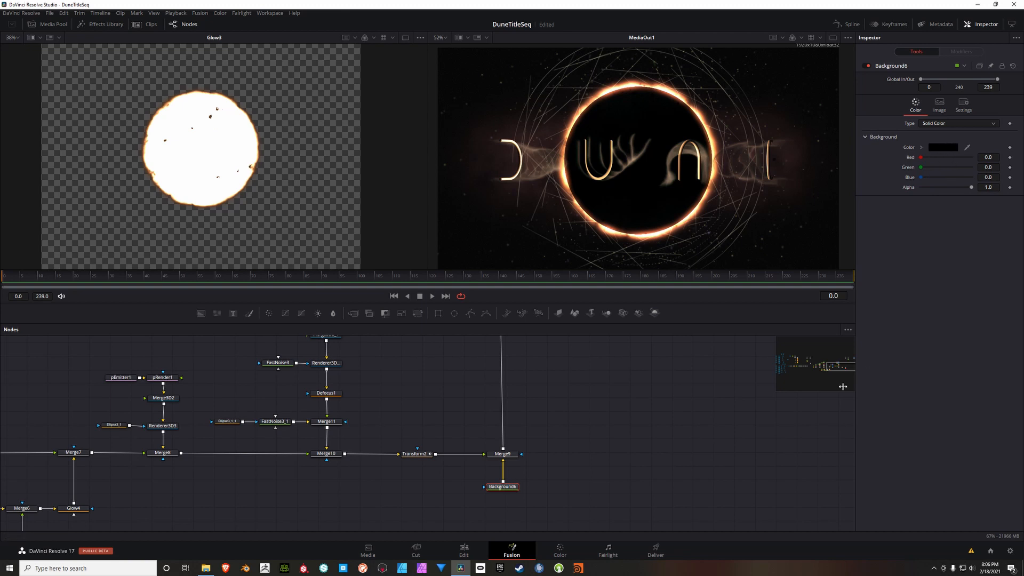
{"action": "left_click", "coordinate": [505, 455]}
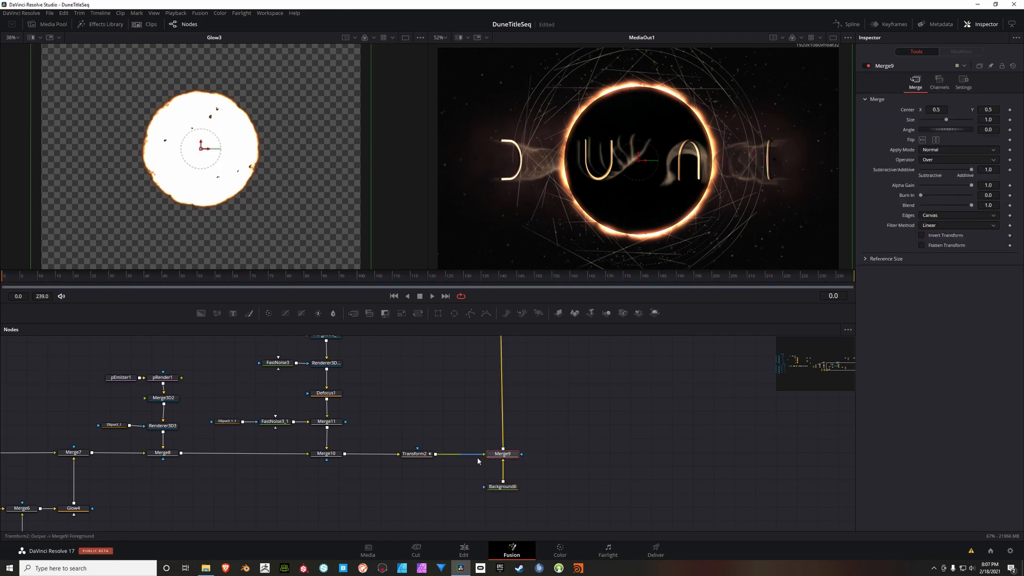
{"action": "scroll", "coordinate": [632, 344], "scroll_direction": "up", "scroll_amount": 1}
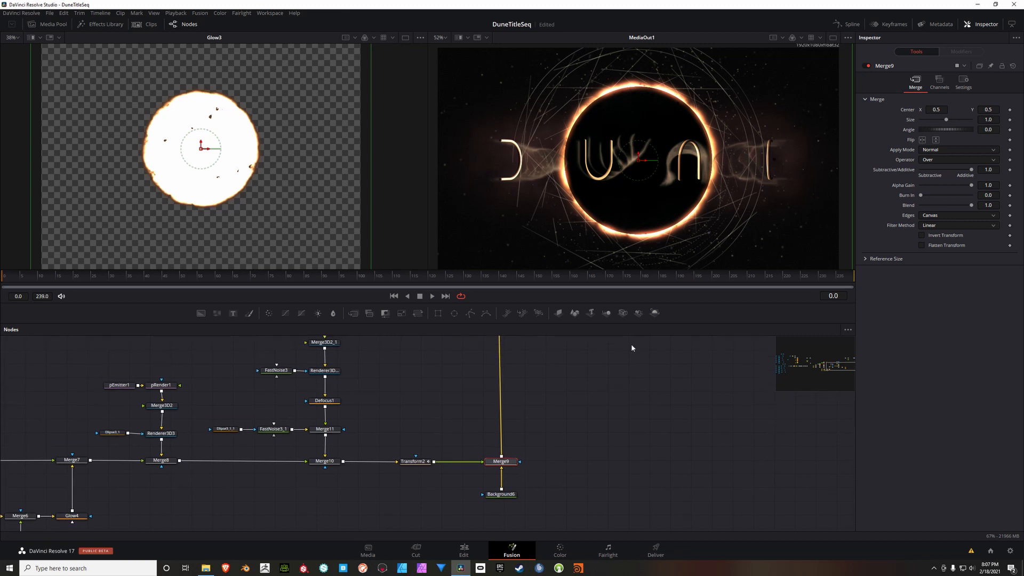
Step: Try lowering the Blend of Merge9 to 0.0 at frame 90 to hide the eclipse behind the letters
{"action": "left_click", "coordinate": [323, 277]}
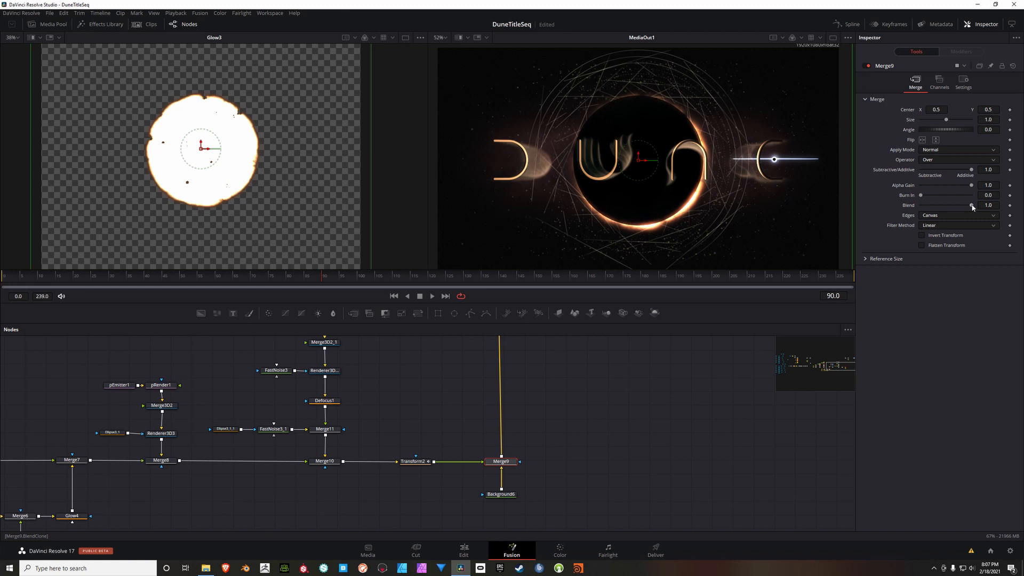
{"action": "left_click_drag", "start_coordinate": [972, 207], "coordinate": [917, 208]}
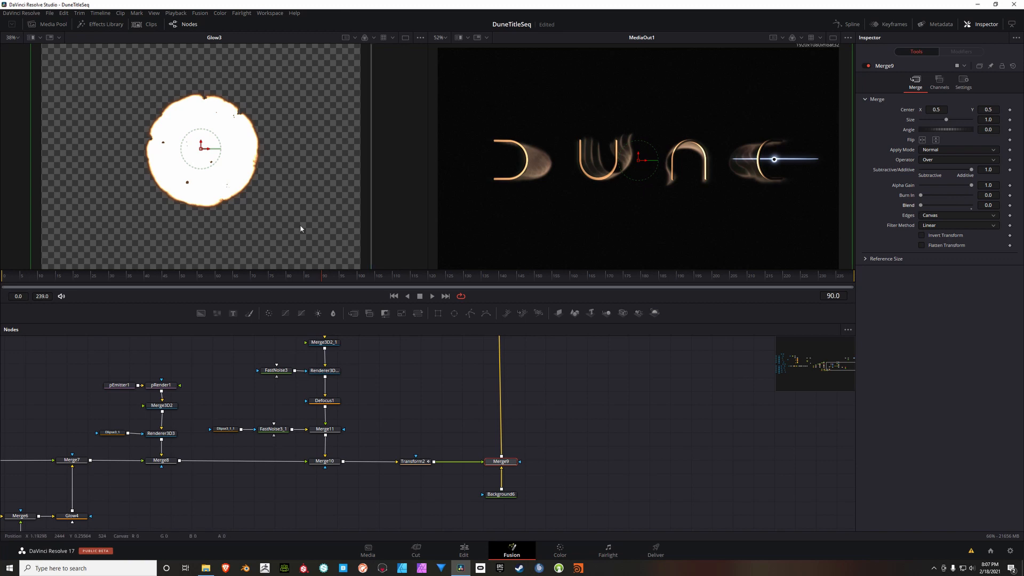
{"action": "left_click", "coordinate": [196, 277]}
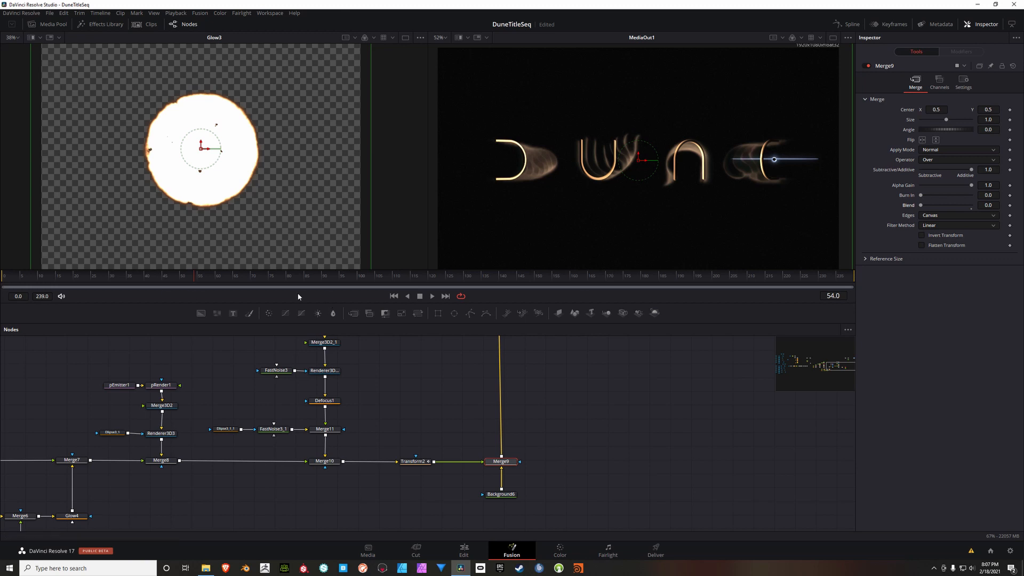
{"action": "left_click", "coordinate": [394, 296]}
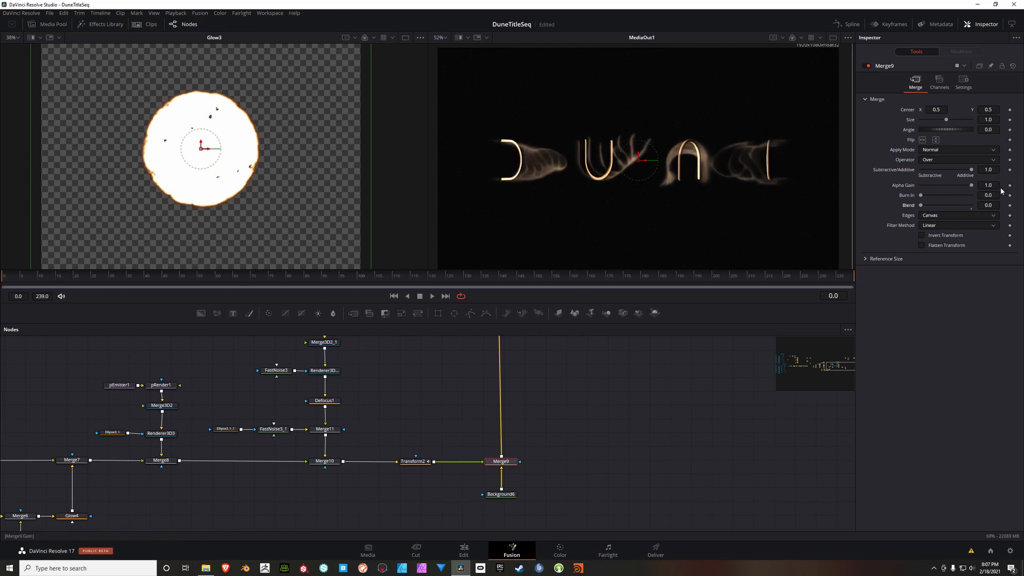
Step: Keyframe the Blend of Merge9 at 1.0 on frame 0 and at 0.0 on frame 90 to fade out the eclipse
{"action": "left_click_drag", "start_coordinate": [927, 205], "coordinate": [979, 205]}
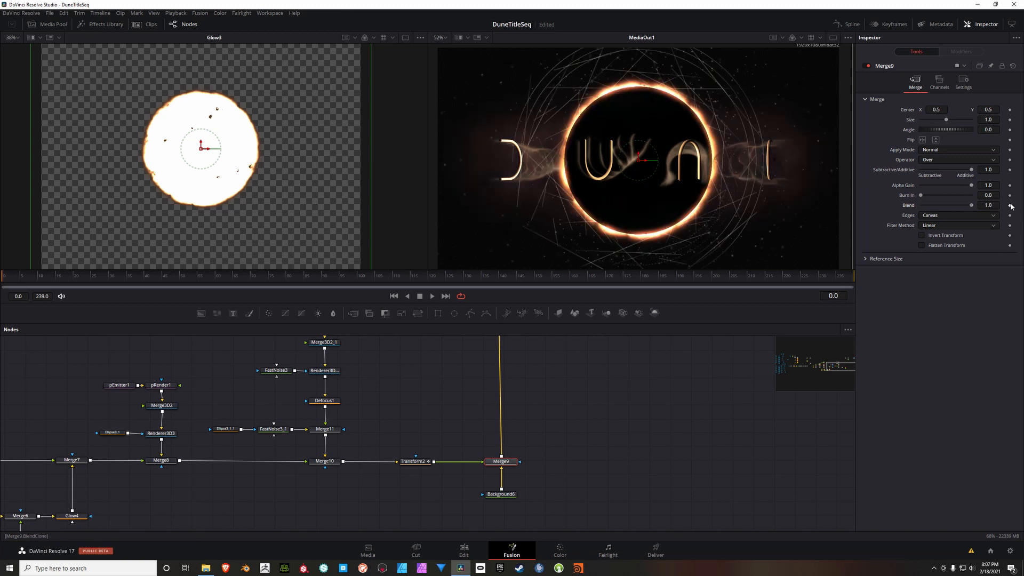
{"action": "left_click", "coordinate": [1011, 206]}
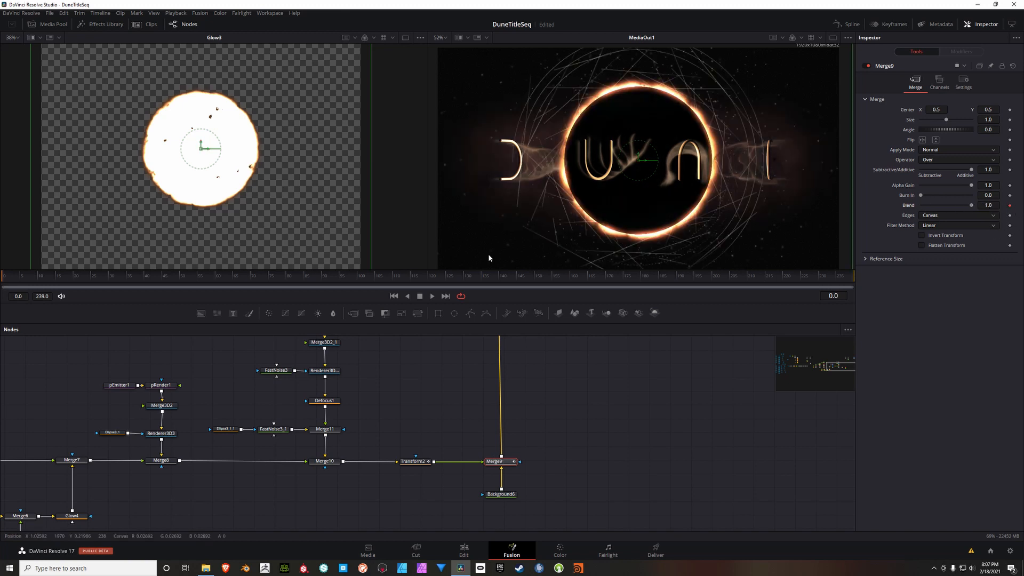
{"action": "left_click", "coordinate": [323, 276]}
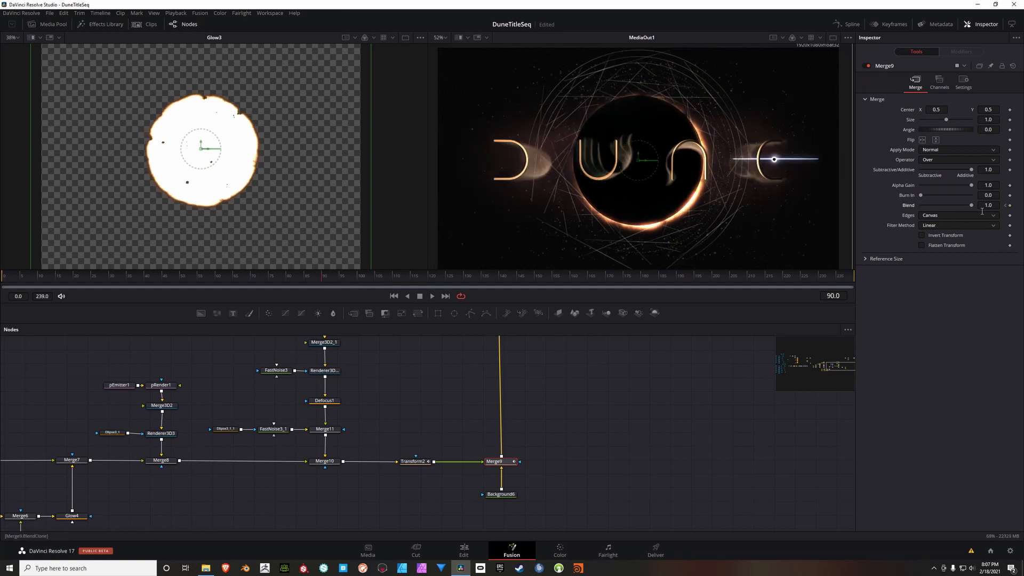
{"action": "left_click_drag", "start_coordinate": [959, 209], "coordinate": [914, 205]}
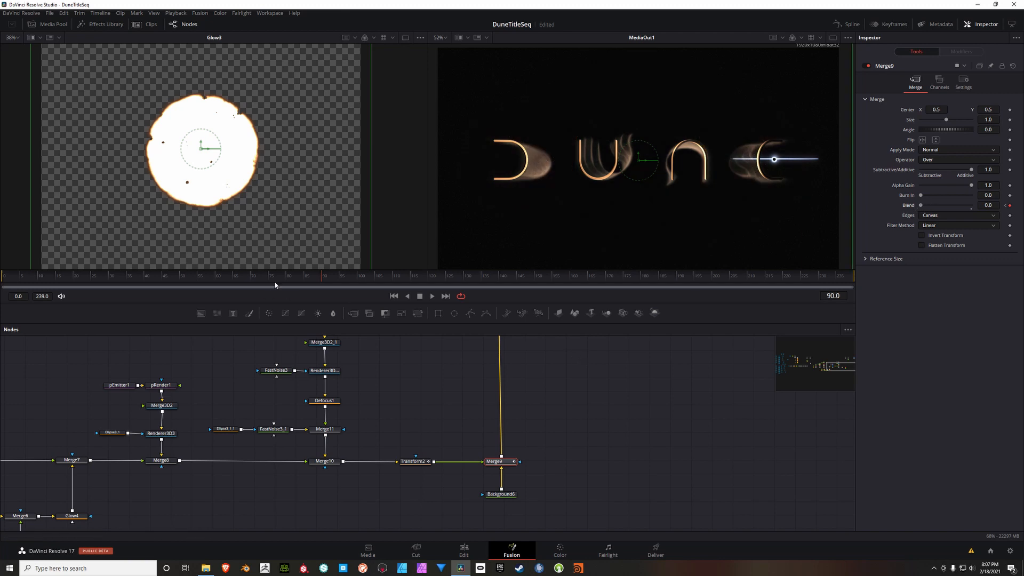
{"action": "left_click", "coordinate": [471, 275]}
{"action": "left_click", "coordinate": [593, 276]}
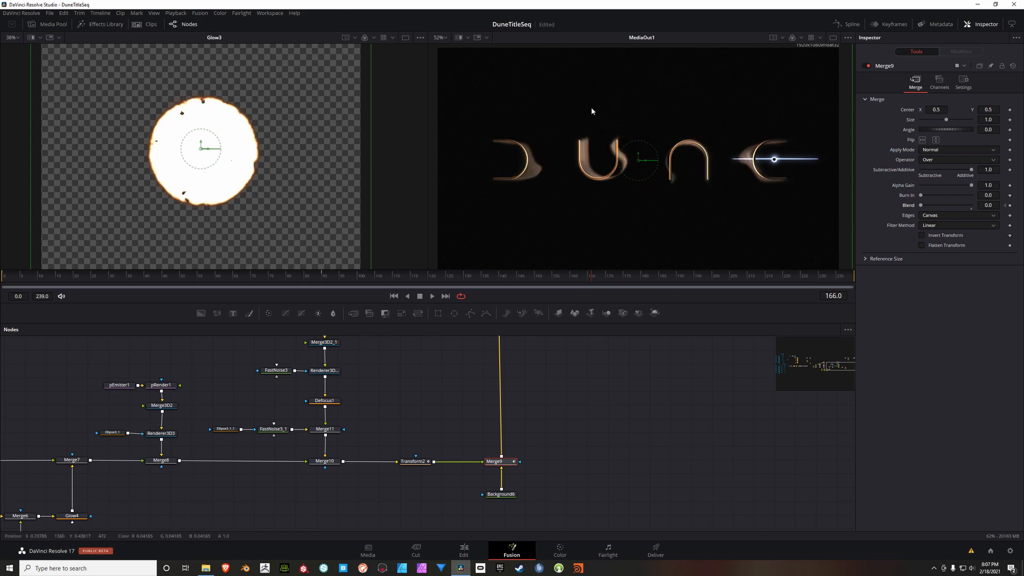
{"action": "left_click", "coordinate": [769, 276]}
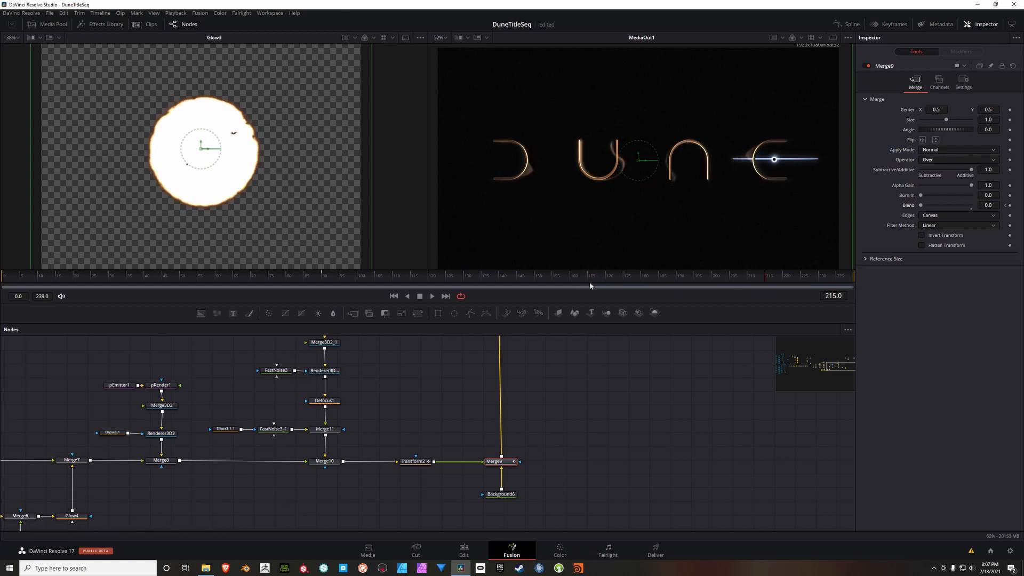